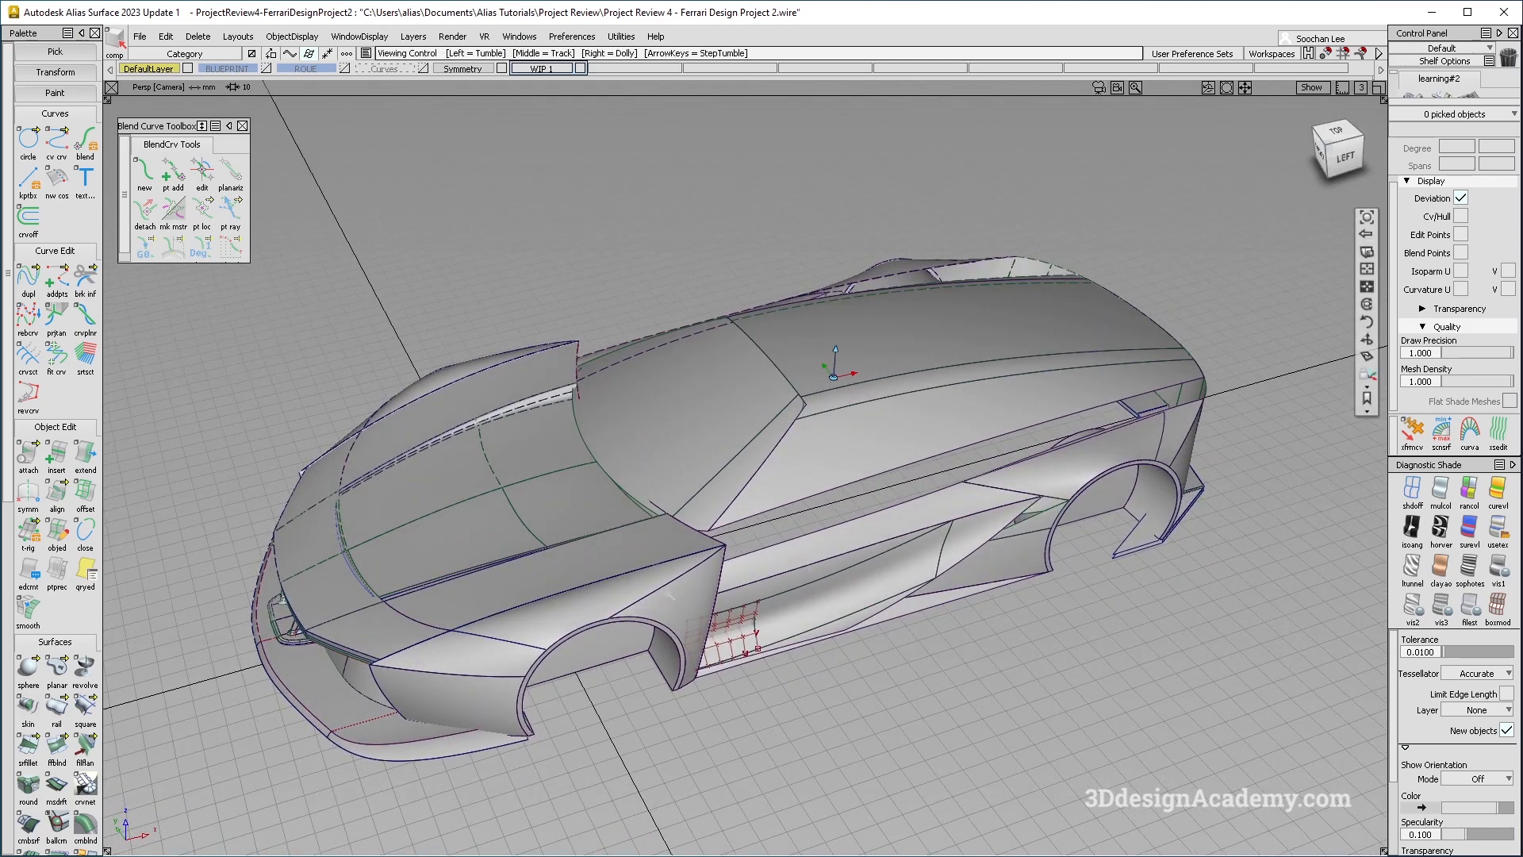
# Step: Turn off the symmetric display of the DefaultLayer so only one half of the car body is shown
pyautogui.keyDown('alt'); pyautogui.keyDown('shift'); pyautogui.moveTo(667, 613); pyautogui.dragTo(744, 590, button='middle'); pyautogui.keyUp('shift'); pyautogui.keyUp('alt')
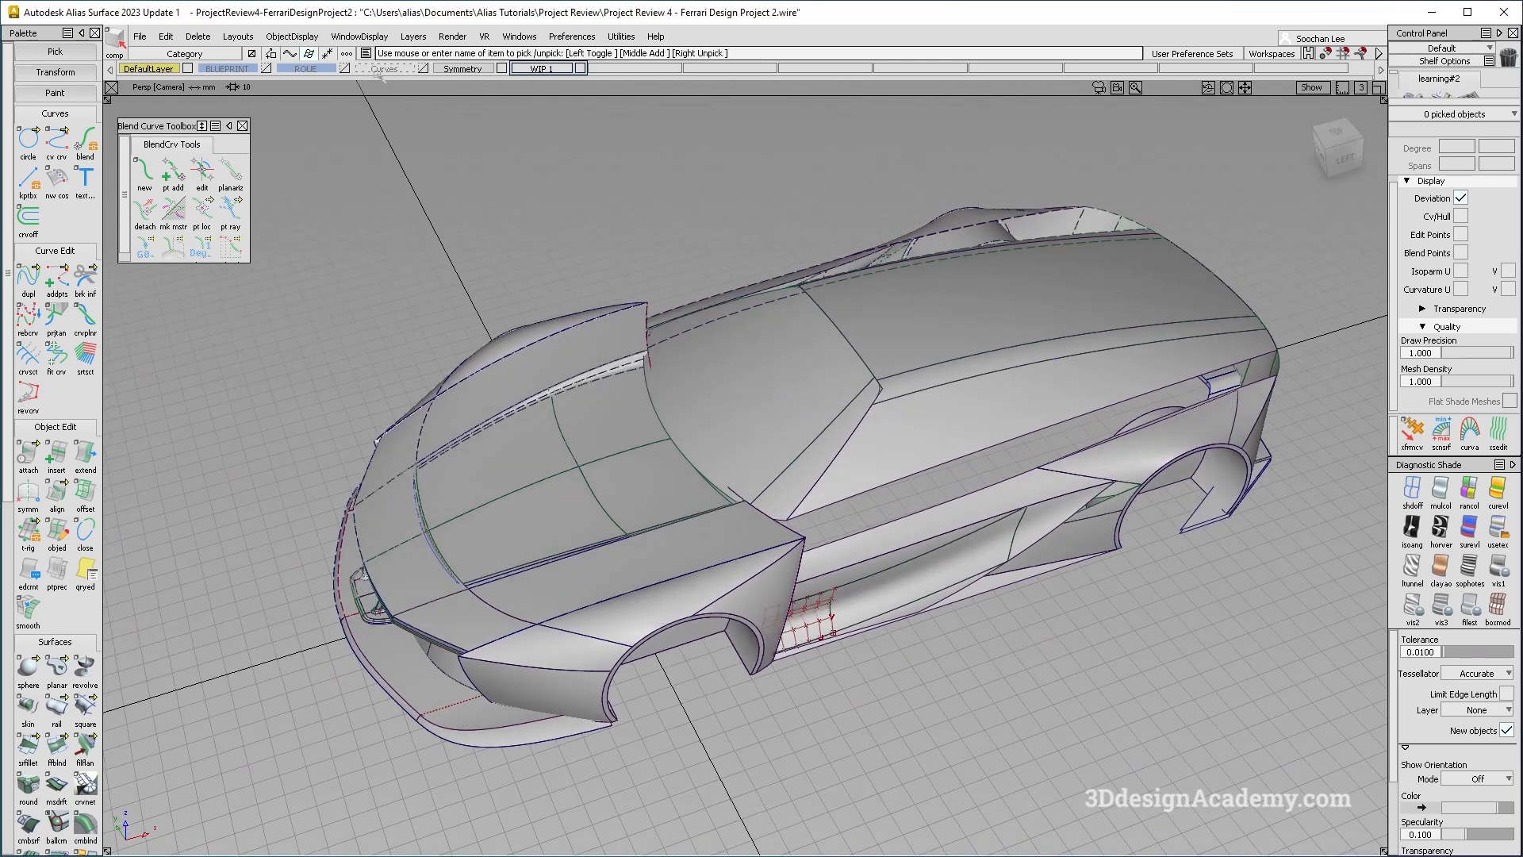
pyautogui.click(582, 69)
pyautogui.click(583, 69)
pyautogui.keyDown('alt'); pyautogui.keyDown('shift'); pyautogui.moveTo(440, 177); pyautogui.dragTo(500, 182); pyautogui.keyUp('shift'); pyautogui.keyUp('alt')
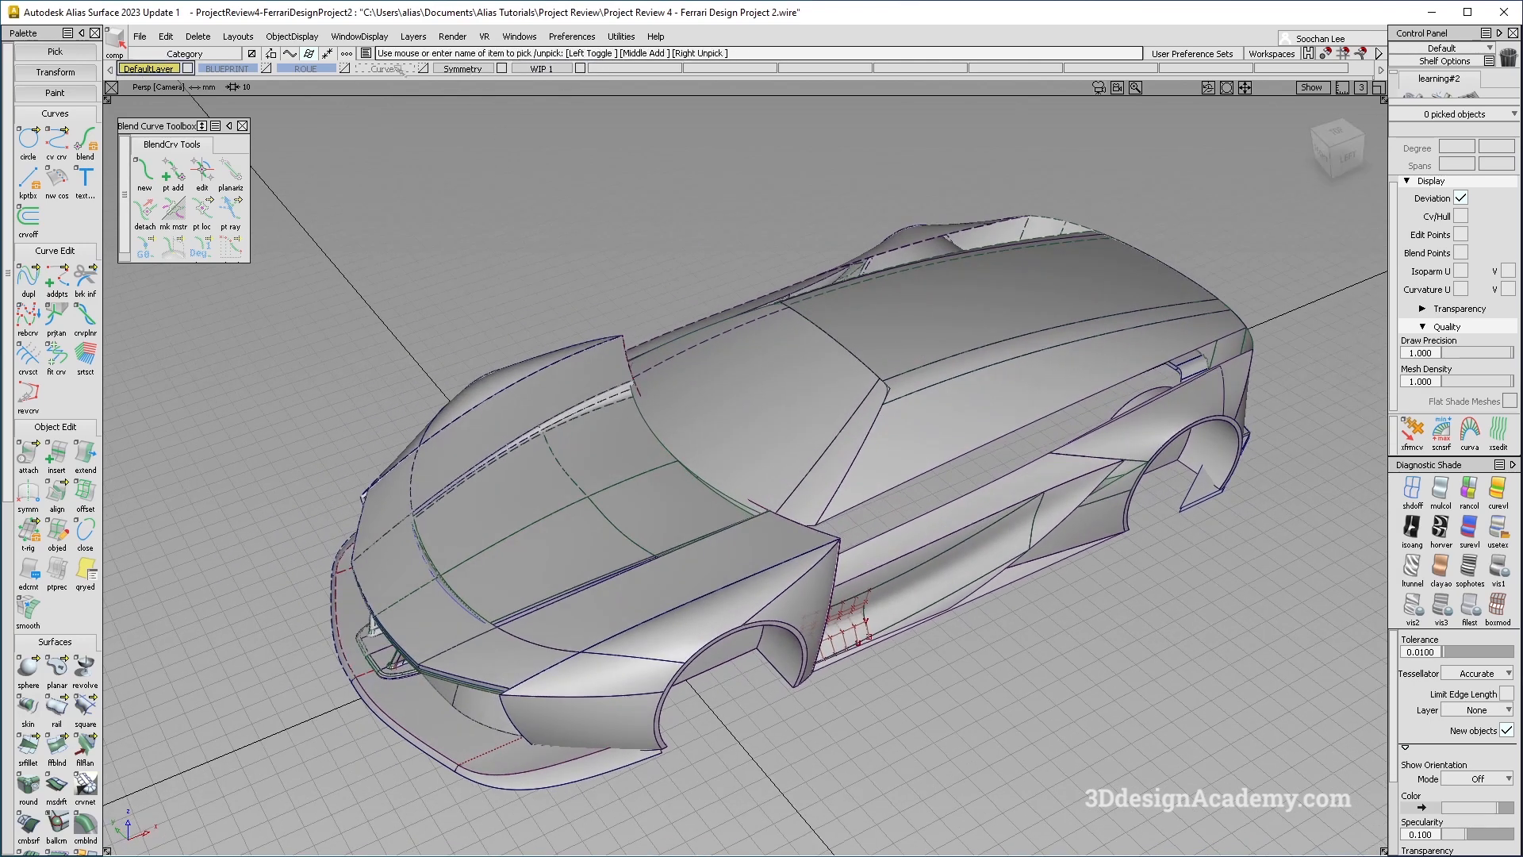
pyautogui.rightClick(149, 69)
pyautogui.click(139, 140)
# Step: Project the rounded corner curve onto the A-pillar surface as a curve-on-surface along the view direction
pyautogui.scroll(10, 885, 384)
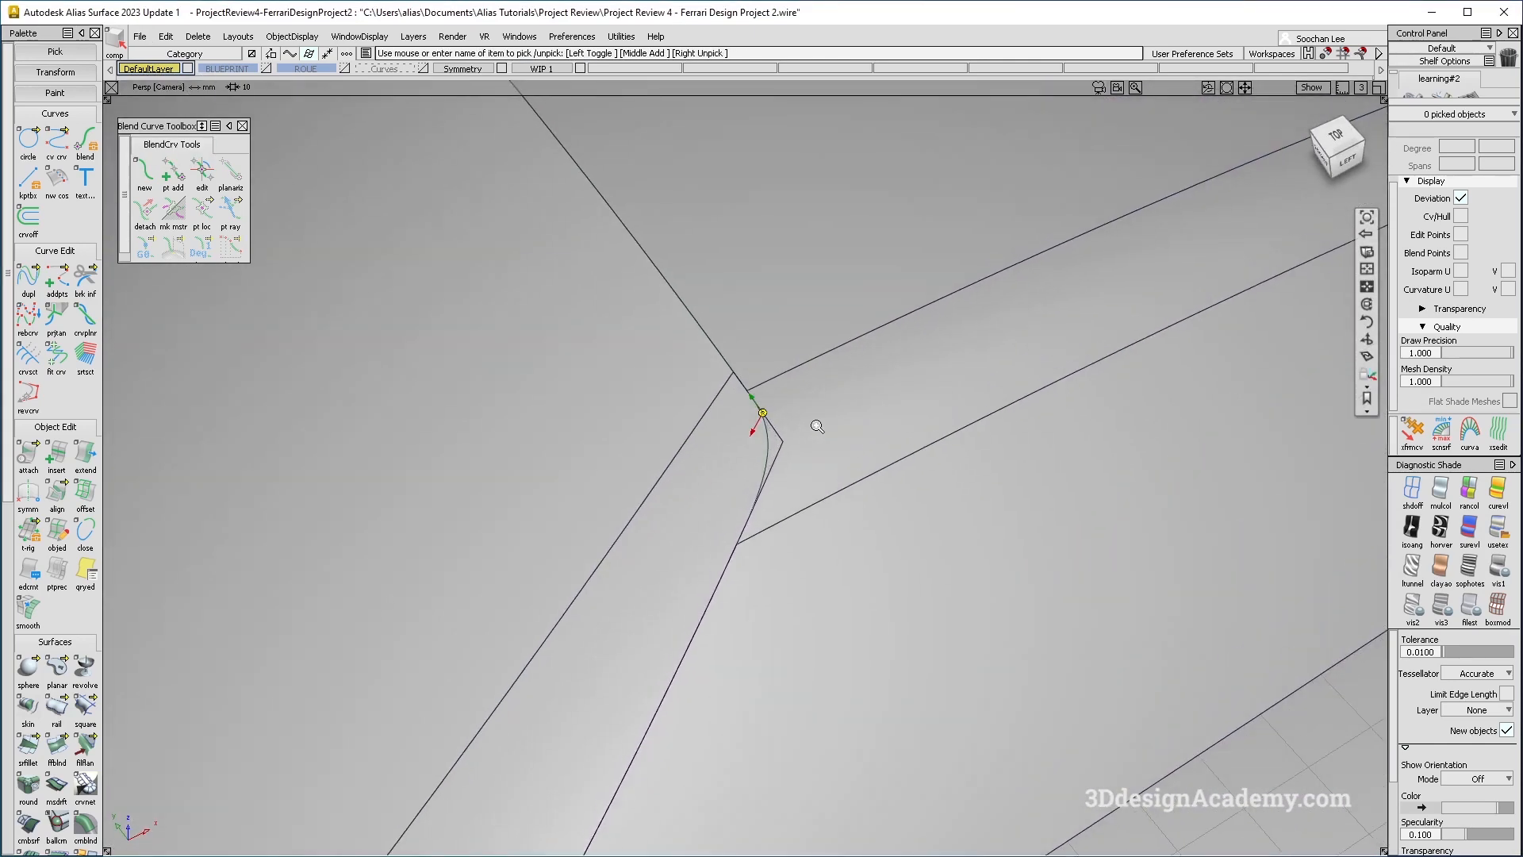
pyautogui.scroll(-5, 28, 530)
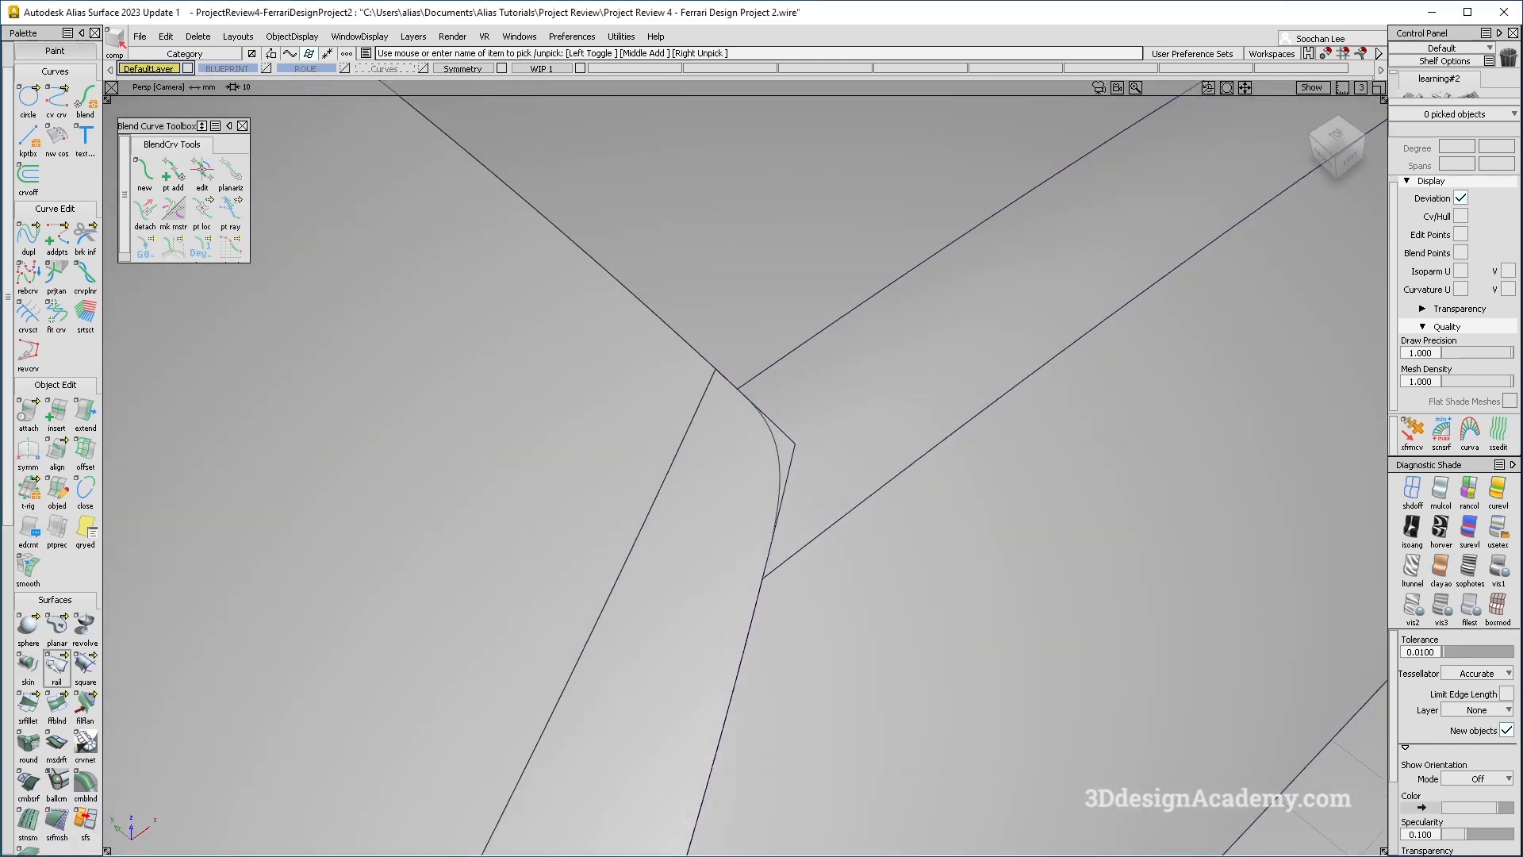
pyautogui.click(28, 728)
pyautogui.click(780, 480)
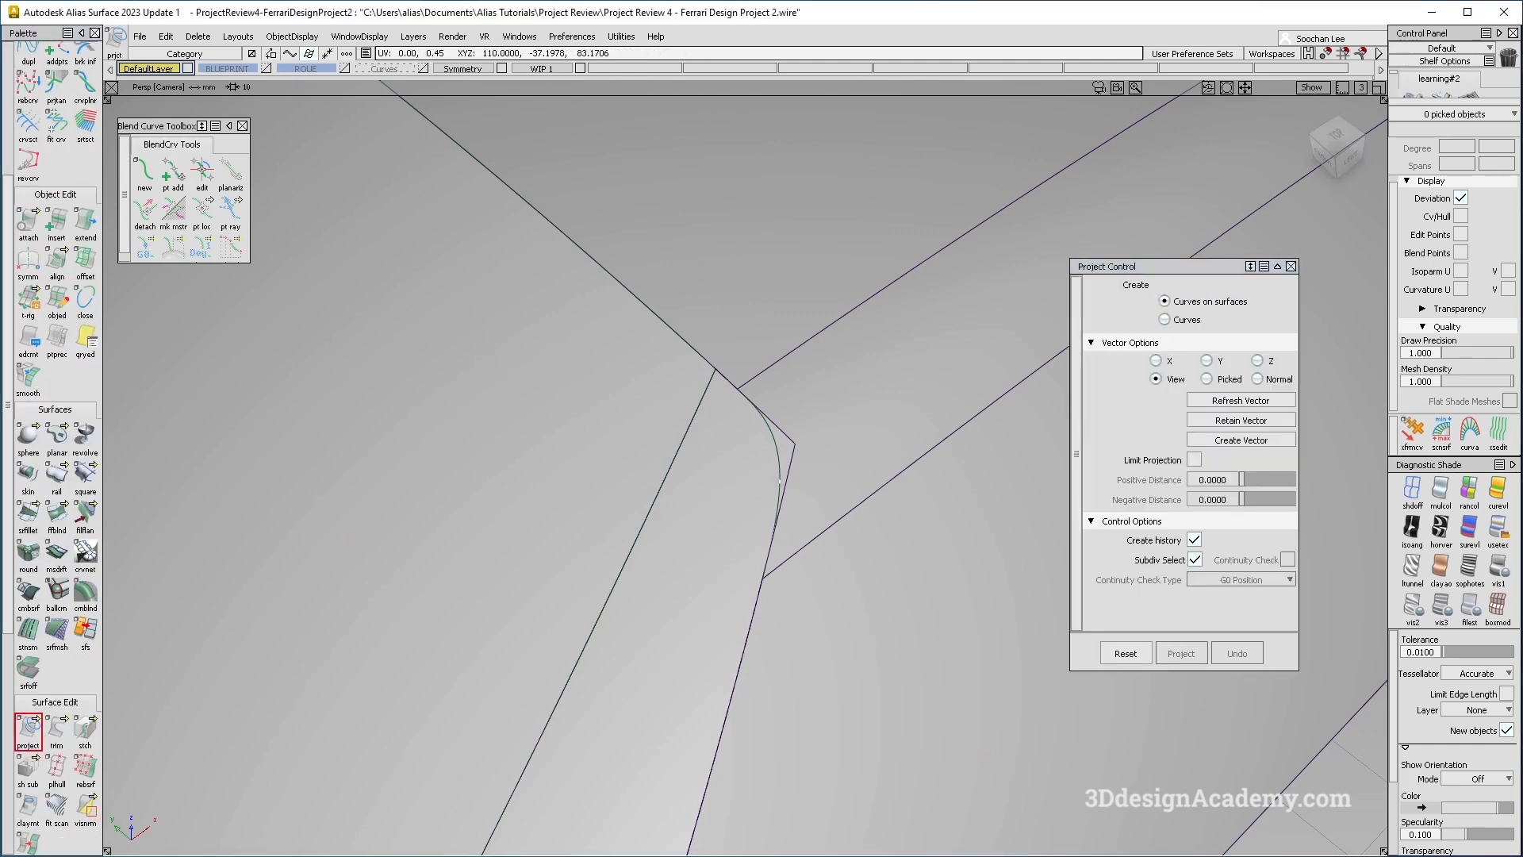
pyautogui.click(781, 464)
pyautogui.press('space')
pyautogui.keyDown('alt'); pyautogui.keyDown('shift'); pyautogui.moveTo(783, 454); pyautogui.dragTo(738, 508); pyautogui.keyUp('shift'); pyautogui.keyUp('alt')
pyautogui.keyDown('ctrl'); pyautogui.keyDown('shift'); pyautogui.moveTo(595, 612); pyautogui.dragTo(551, 309); pyautogui.keyUp('shift'); pyautogui.keyUp('ctrl')
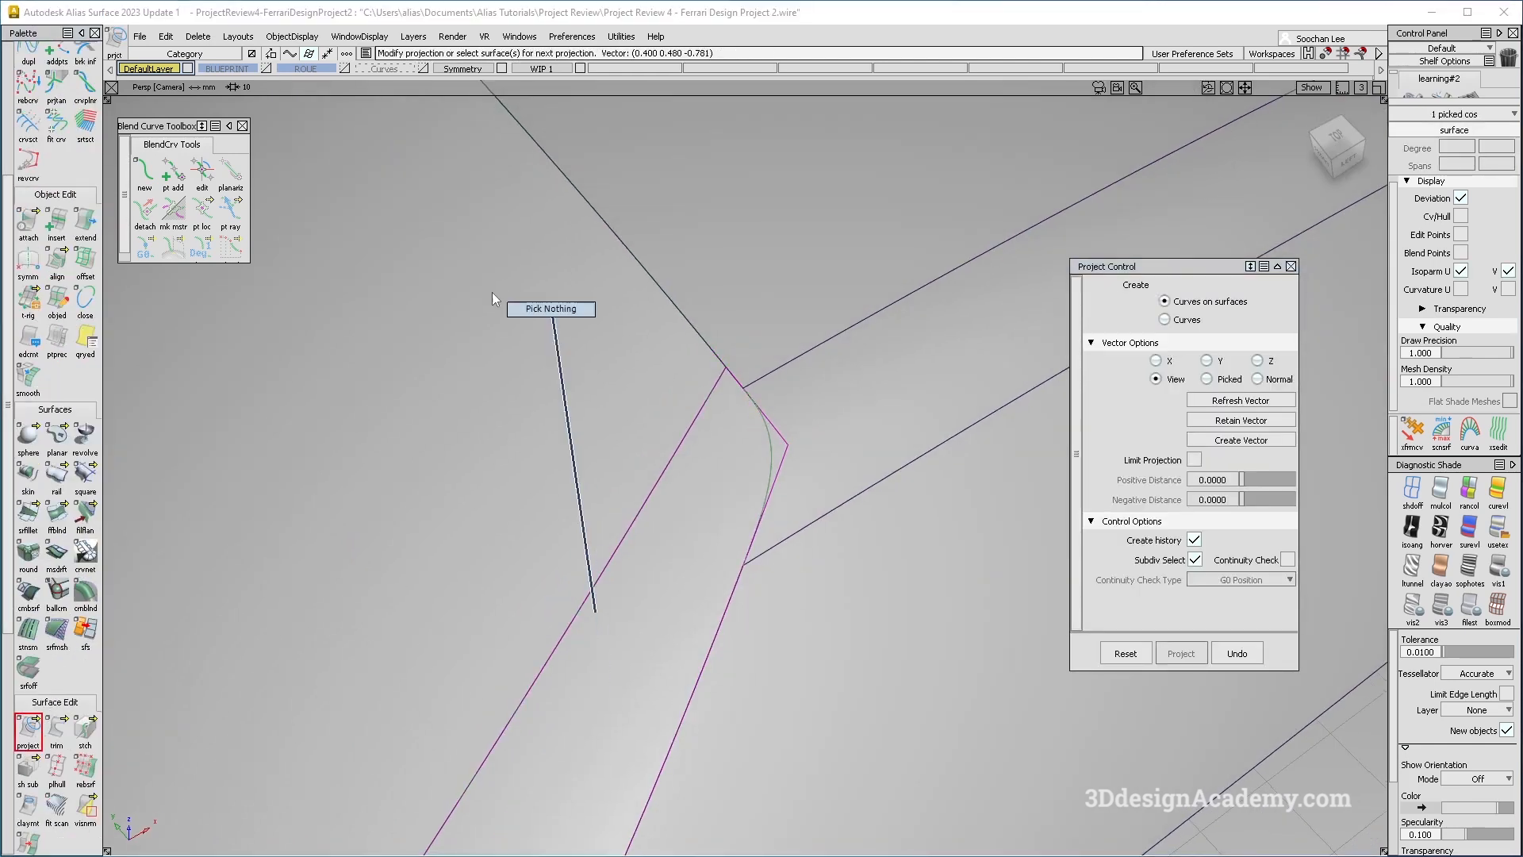
# Step: Trim the upper corner of the A-pillar surface along the projected curve
pyautogui.click(56, 726)
pyautogui.keyDown('alt'); pyautogui.keyDown('shift'); pyautogui.moveTo(818, 498); pyautogui.dragTo(492, 408, button='right'); pyautogui.keyUp('shift'); pyautogui.keyUp('alt')
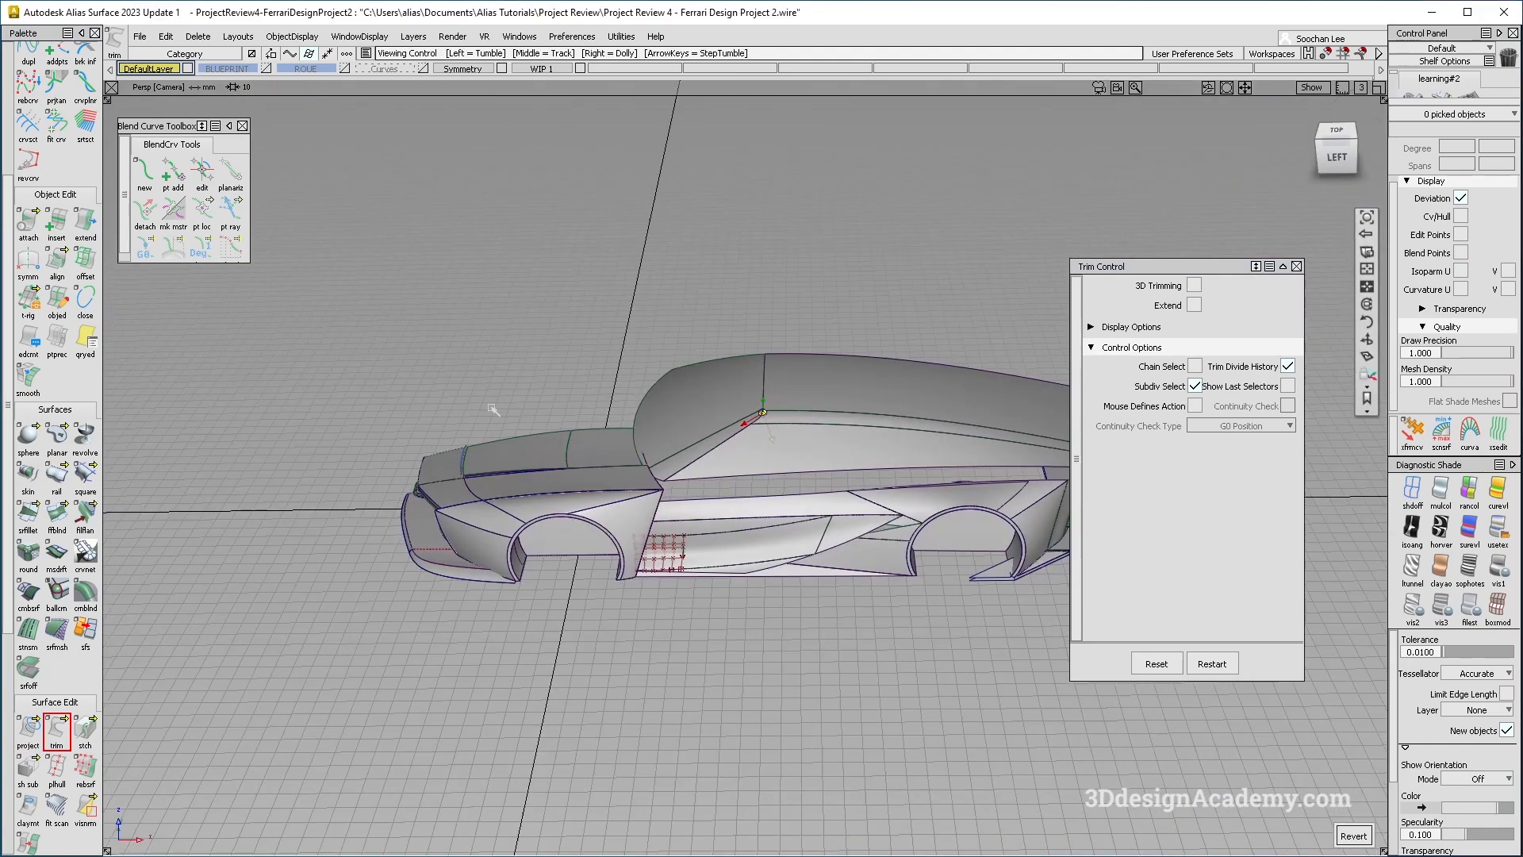
pyautogui.keyDown('alt'); pyautogui.keyDown('shift'); pyautogui.moveTo(492, 407); pyautogui.dragTo(621, 455); pyautogui.keyUp('shift'); pyautogui.keyUp('alt')
pyautogui.keyDown('alt'); pyautogui.keyDown('shift'); pyautogui.moveTo(622, 455); pyautogui.dragTo(669, 398, button='right'); pyautogui.keyUp('shift'); pyautogui.keyUp('alt')
# Step: Delete the construction history of the five cabin surfaces, including the windshield, roof, pillar and side glass, and clear the selection
pyautogui.keyDown('ctrl'); pyautogui.keyDown('shift'); pyautogui.moveTo(669, 397); pyautogui.dragTo(795, 354); pyautogui.keyUp('shift'); pyautogui.keyUp('ctrl')
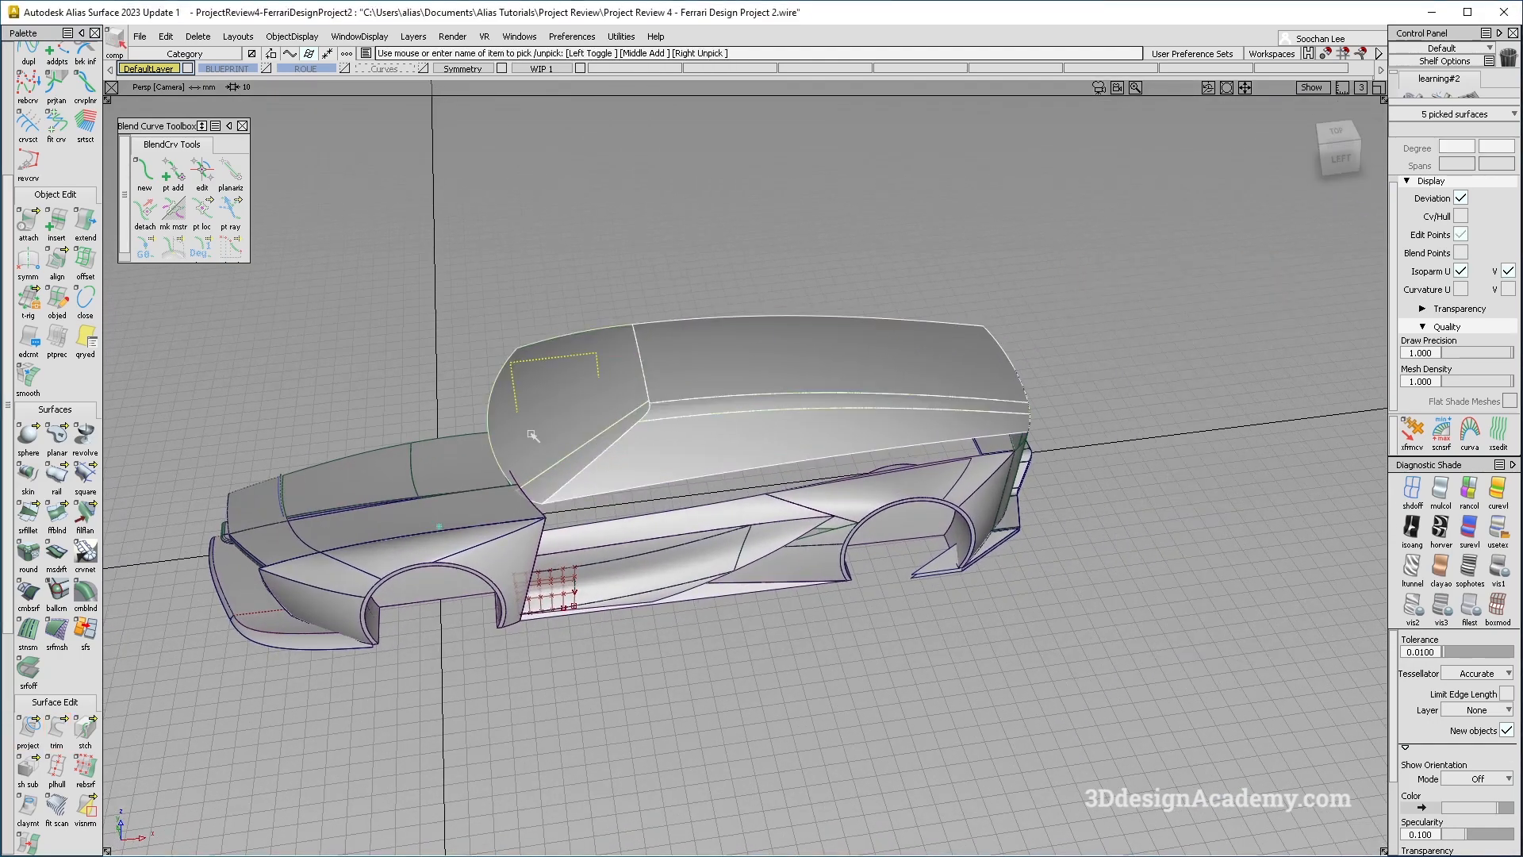
pyautogui.keyDown('alt'); pyautogui.keyDown('shift'); pyautogui.moveTo(434, 526); pyautogui.dragTo(517, 529, button='middle'); pyautogui.keyUp('shift'); pyautogui.keyUp('alt')
pyautogui.click(191, 37)
pyautogui.click(228, 74)
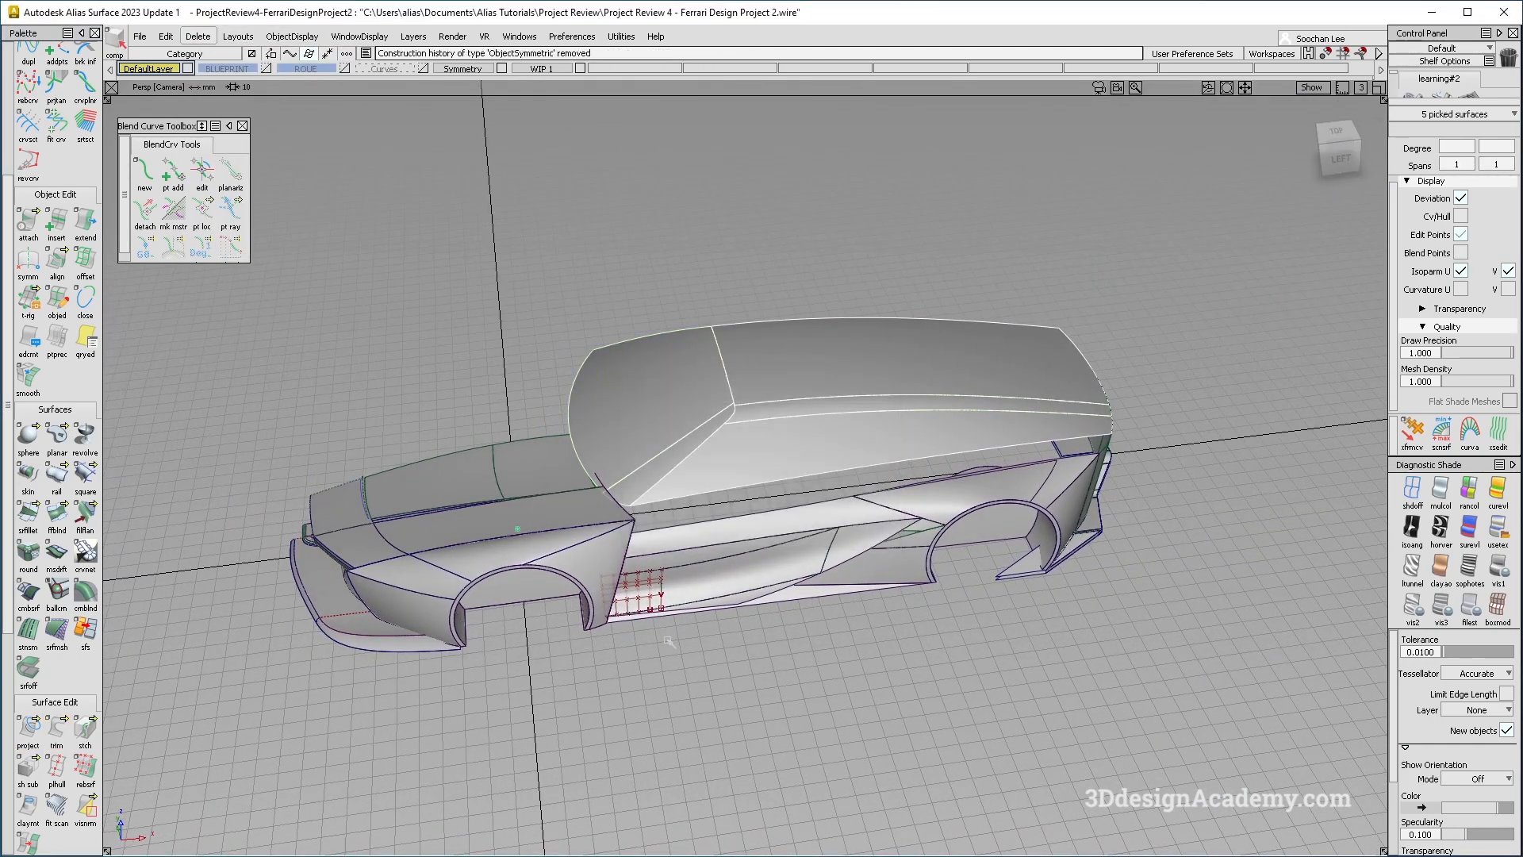
pyautogui.keyDown('ctrl'); pyautogui.keyDown('shift'); pyautogui.moveTo(765, 597); pyautogui.dragTo(788, 551); pyautogui.keyUp('shift'); pyautogui.keyUp('ctrl')
# Step: Examine the lower side surfaces between the wheel arches with surface evaluation shading using the Showroom map
pyautogui.keyDown('alt'); pyautogui.keyDown('shift'); pyautogui.moveTo(711, 578); pyautogui.dragTo(788, 550, button='right'); pyautogui.keyUp('shift'); pyautogui.keyUp('alt')
pyautogui.keyDown('alt'); pyautogui.keyDown('shift'); pyautogui.moveTo(789, 551); pyautogui.dragTo(723, 609); pyautogui.keyUp('shift'); pyautogui.keyUp('alt')
pyautogui.keyDown('alt'); pyautogui.keyDown('shift'); pyautogui.moveTo(723, 608); pyautogui.dragTo(683, 574, button='middle'); pyautogui.keyUp('shift'); pyautogui.keyUp('alt')
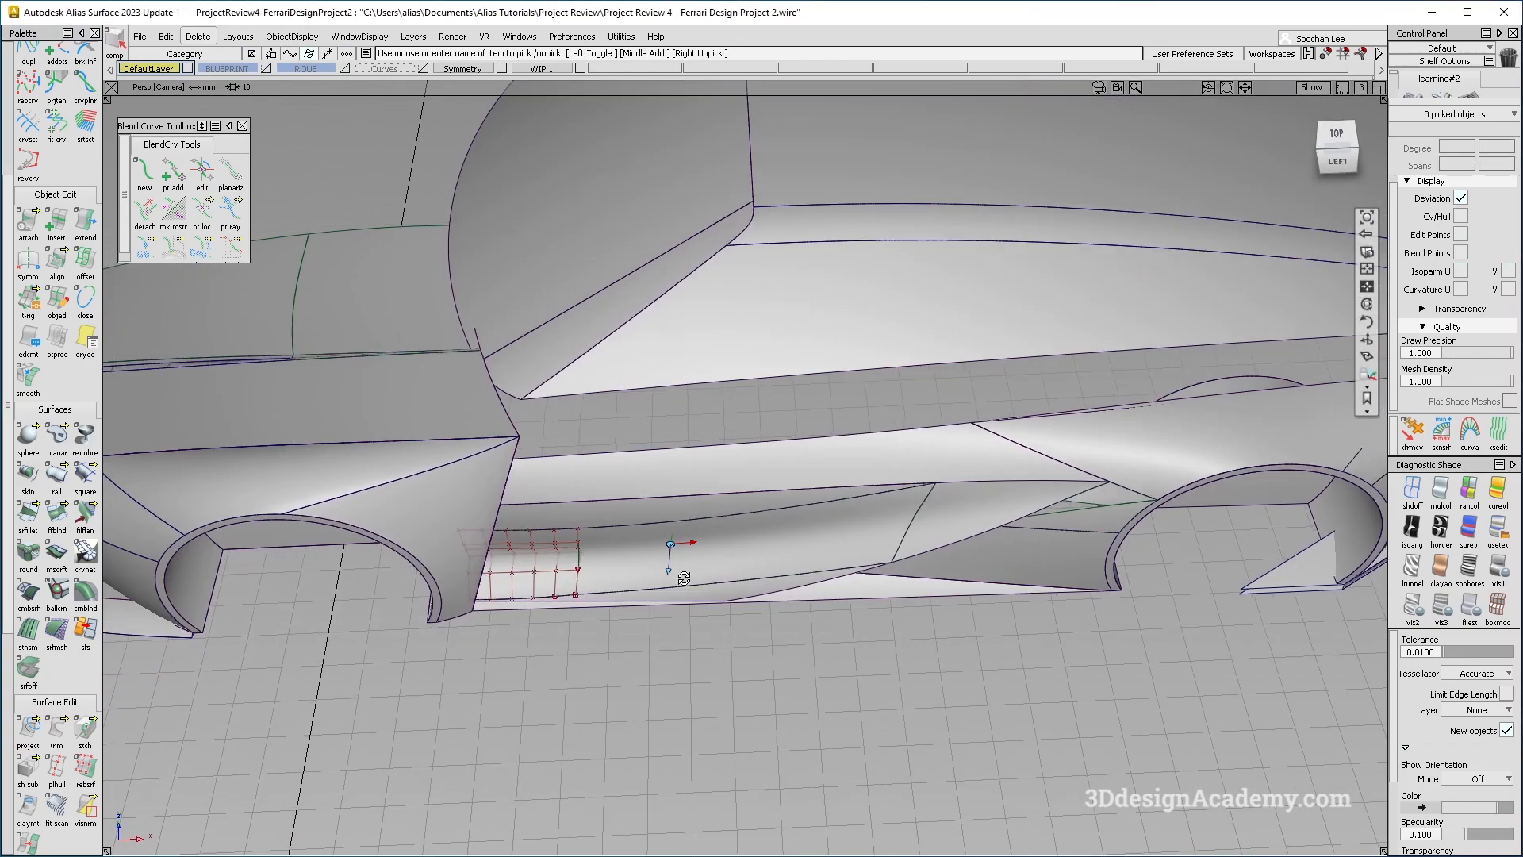
pyautogui.keyDown('alt'); pyautogui.keyDown('shift'); pyautogui.moveTo(560, 573); pyautogui.dragTo(621, 527, button='right'); pyautogui.keyUp('shift'); pyautogui.keyUp('alt')
pyautogui.keyDown('alt'); pyautogui.keyDown('shift'); pyautogui.moveTo(620, 527); pyautogui.dragTo(844, 605); pyautogui.keyUp('shift'); pyautogui.keyUp('alt')
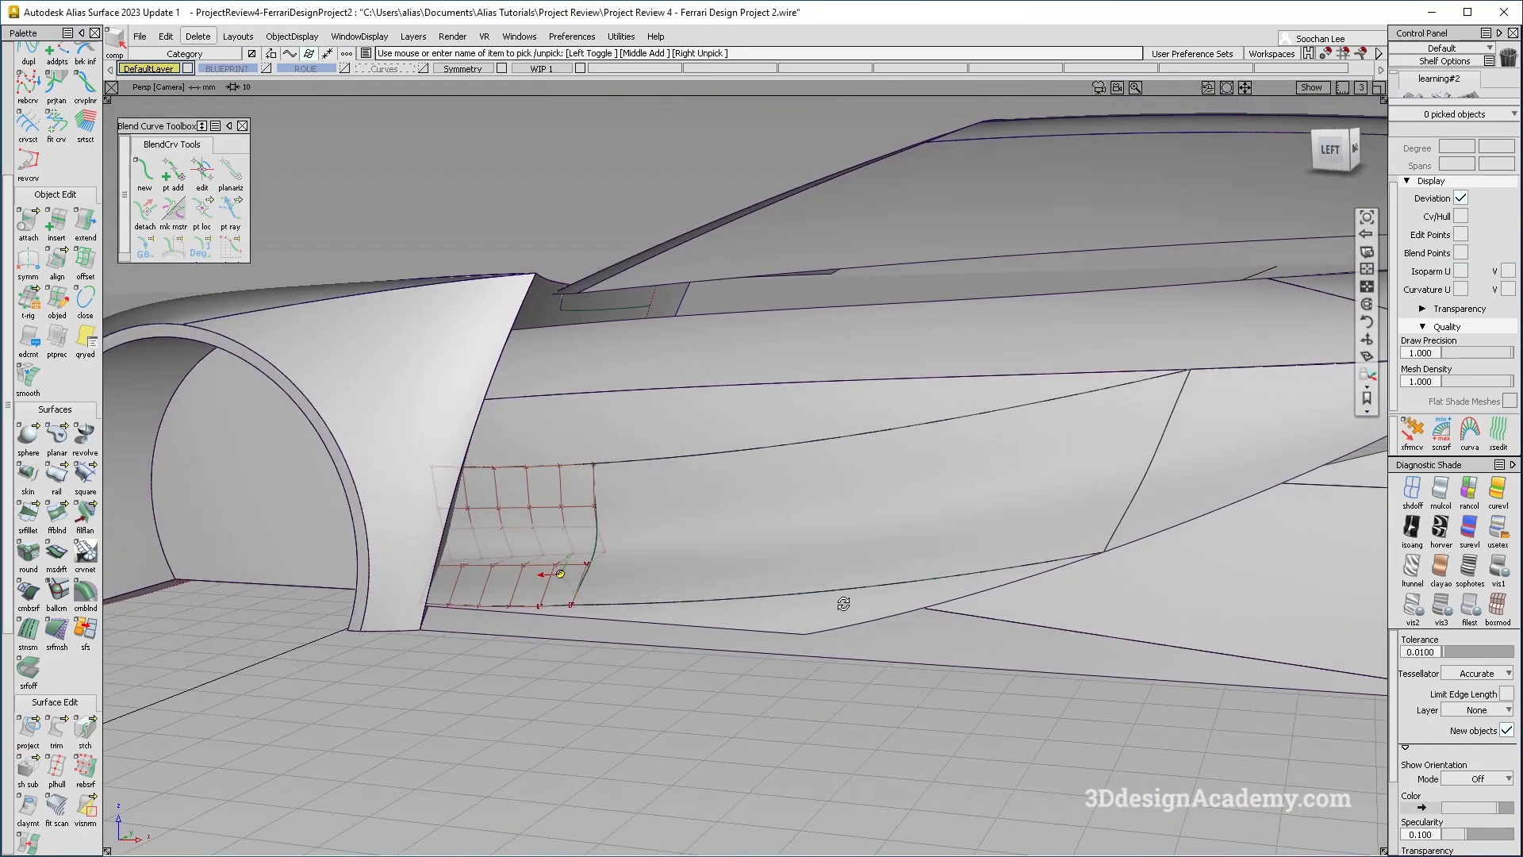
pyautogui.keyDown('alt'); pyautogui.keyDown('shift'); pyautogui.moveTo(541, 529); pyautogui.dragTo(825, 452); pyautogui.keyUp('shift'); pyautogui.keyUp('alt')
pyautogui.keyDown('ctrl'); pyautogui.keyDown('shift'); pyautogui.moveTo(886, 387); pyautogui.dragTo(805, 531); pyautogui.keyUp('shift'); pyautogui.keyUp('ctrl')
pyautogui.click(1161, 412)
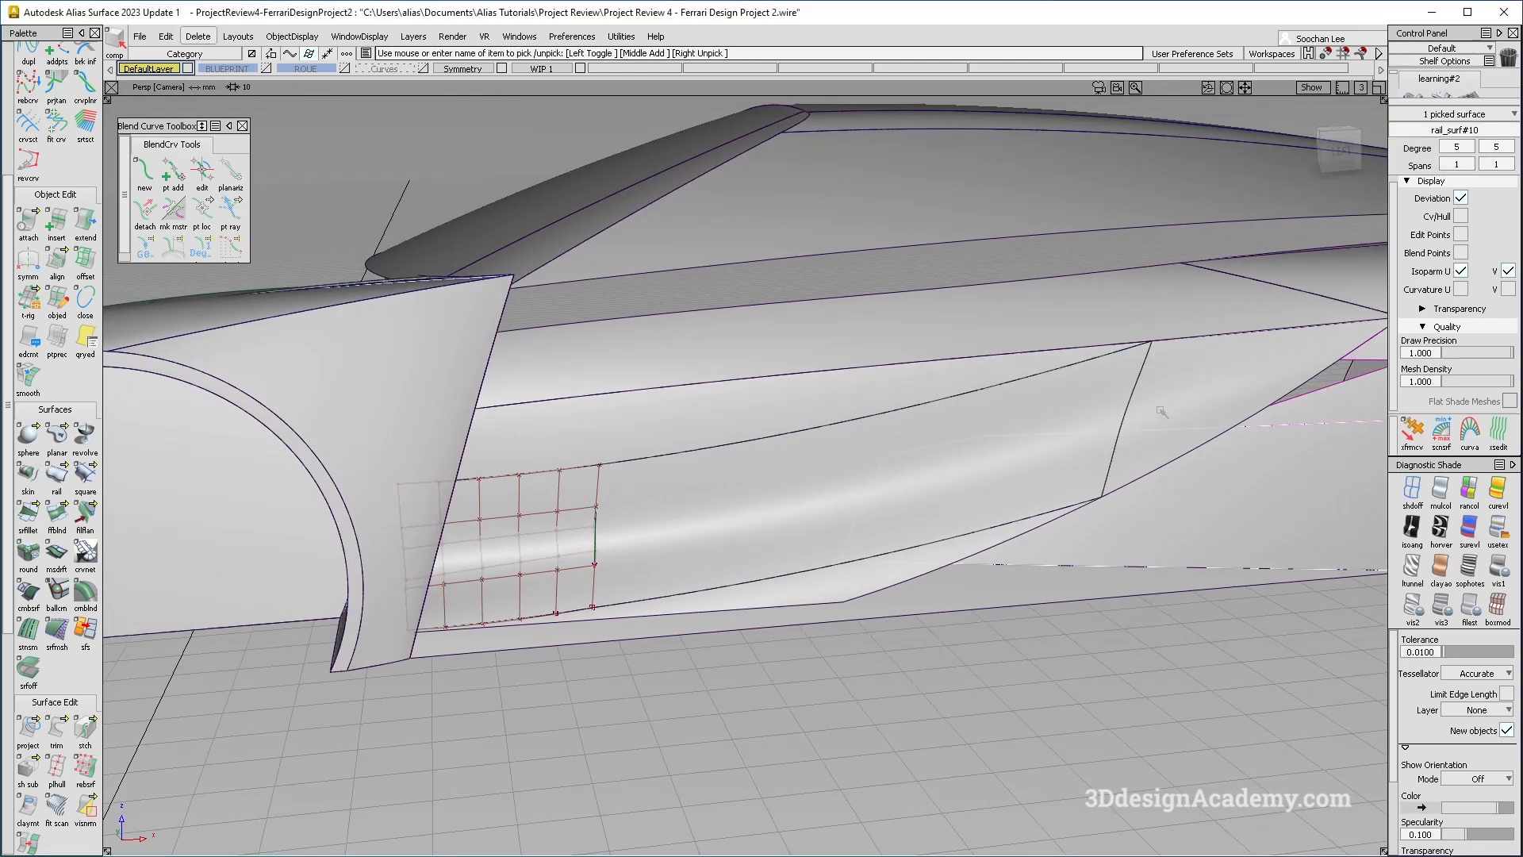
pyautogui.click(1467, 541)
pyautogui.hotkey('alt', 'm')
pyautogui.moveTo(852, 603)
pyautogui.keyDown('alt'); pyautogui.keyDown('shift'); pyautogui.mouseDown()
pyautogui.moveTo(744, 486)
pyautogui.moveTo(804, 755)
pyautogui.mouseUp(); pyautogui.keyUp('shift'); pyautogui.keyUp('alt')
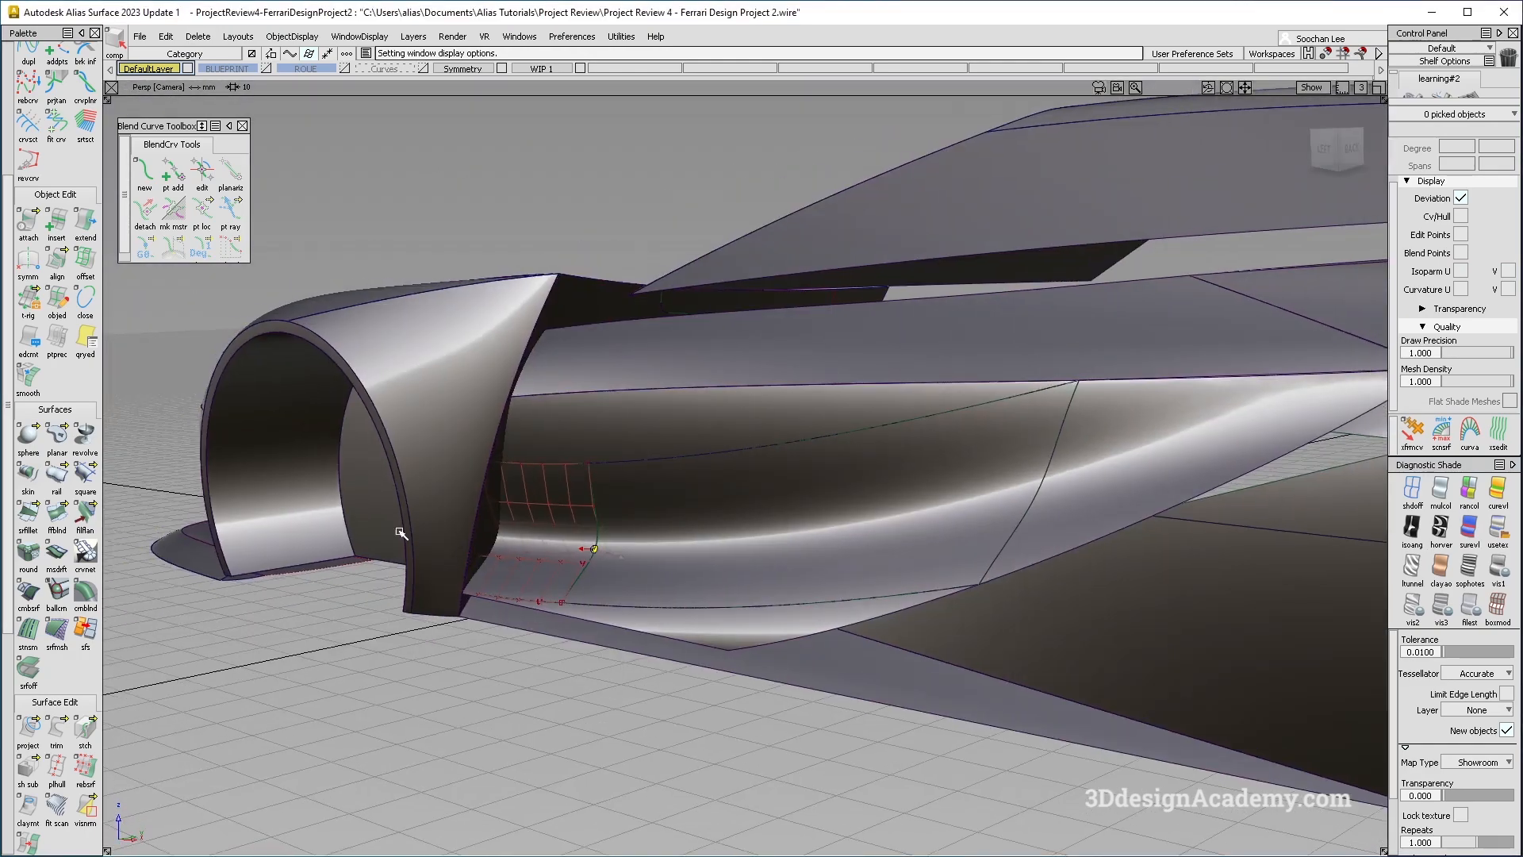
pyautogui.click(583, 524)
pyautogui.keyDown('alt'); pyautogui.keyDown('shift'); pyautogui.moveTo(585, 521); pyautogui.dragTo(511, 655); pyautogui.keyUp('shift'); pyautogui.keyUp('alt')
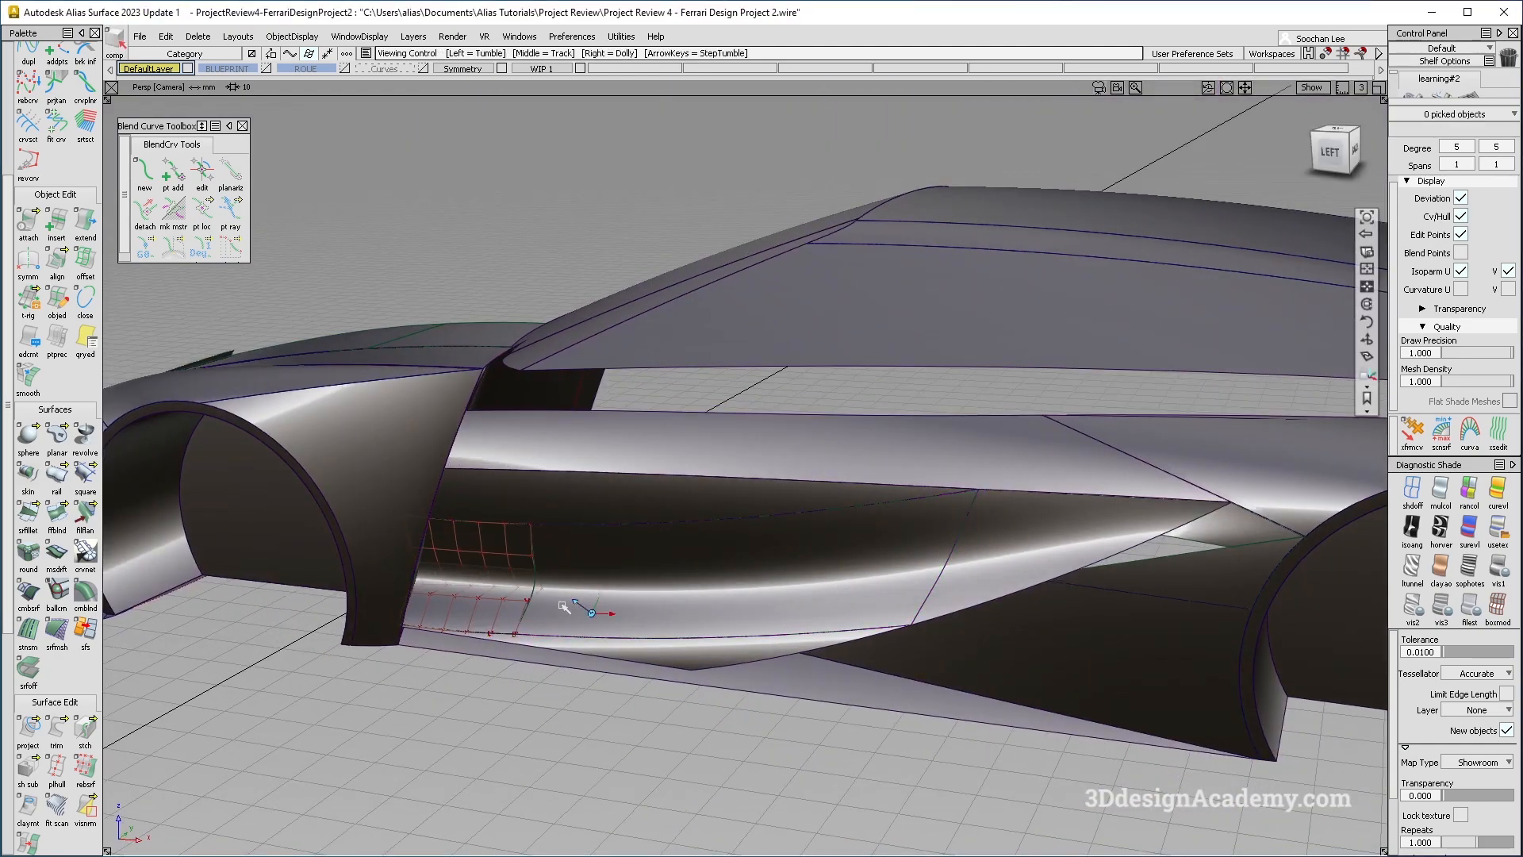
# Step: Select the three side blend surfaces behind the front wheel arch and delete their construction history
pyautogui.moveTo(816, 537)
pyautogui.keyDown('alt'); pyautogui.keyDown('shift'); pyautogui.mouseDown()
pyautogui.moveTo(664, 561)
pyautogui.moveTo(639, 551)
pyautogui.mouseUp(); pyautogui.keyUp('shift'); pyautogui.keyUp('alt')
pyautogui.keyDown('ctrl'); pyautogui.keyDown('shift'); pyautogui.moveTo(693, 460); pyautogui.dragTo(518, 640); pyautogui.keyUp('shift'); pyautogui.keyUp('ctrl')
pyautogui.click(949, 543)
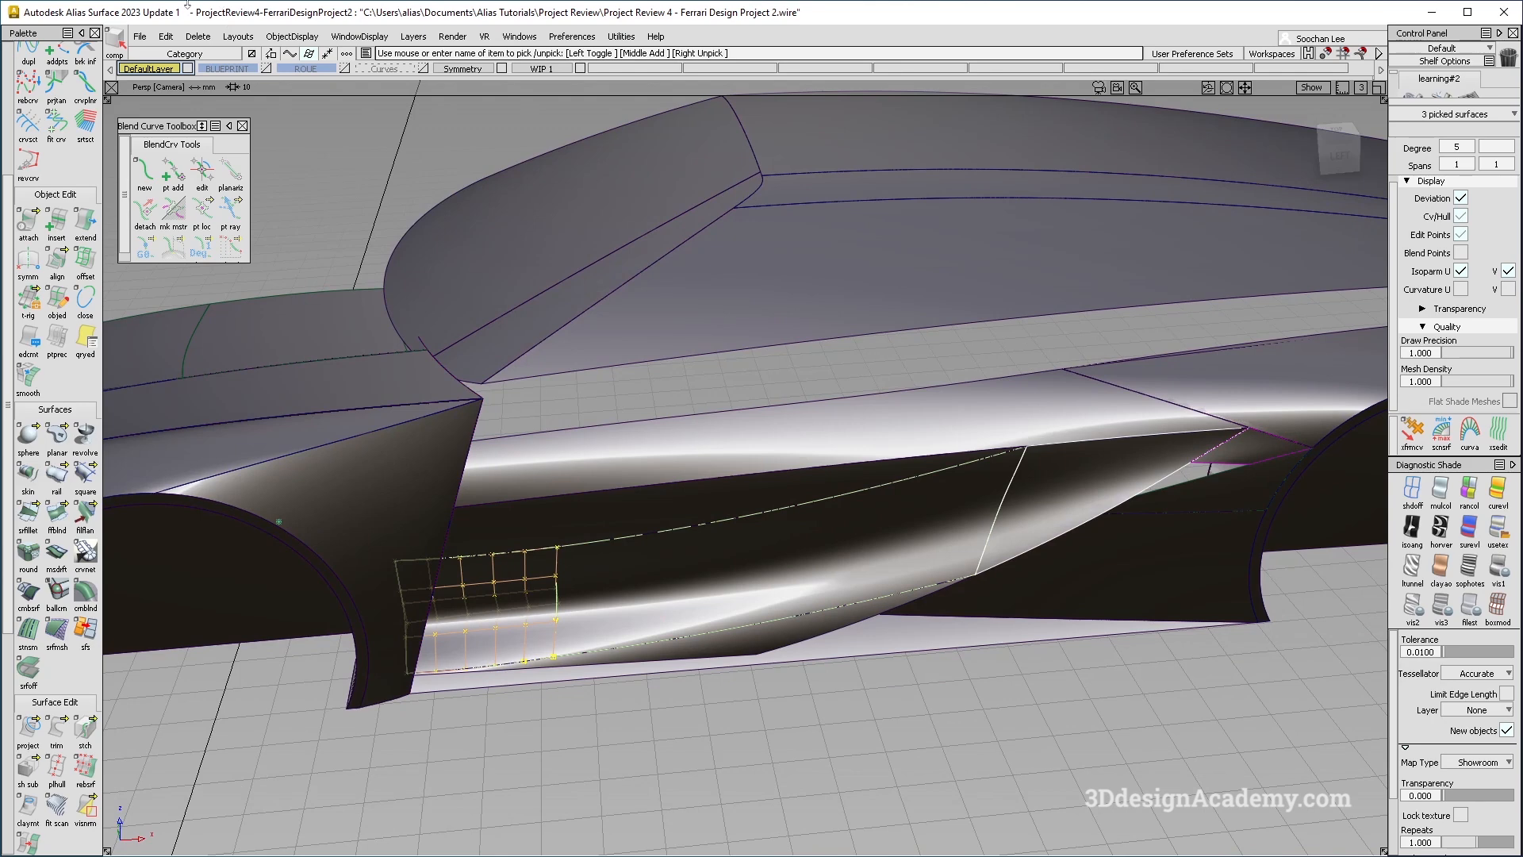
pyautogui.click(199, 37)
pyautogui.click(226, 75)
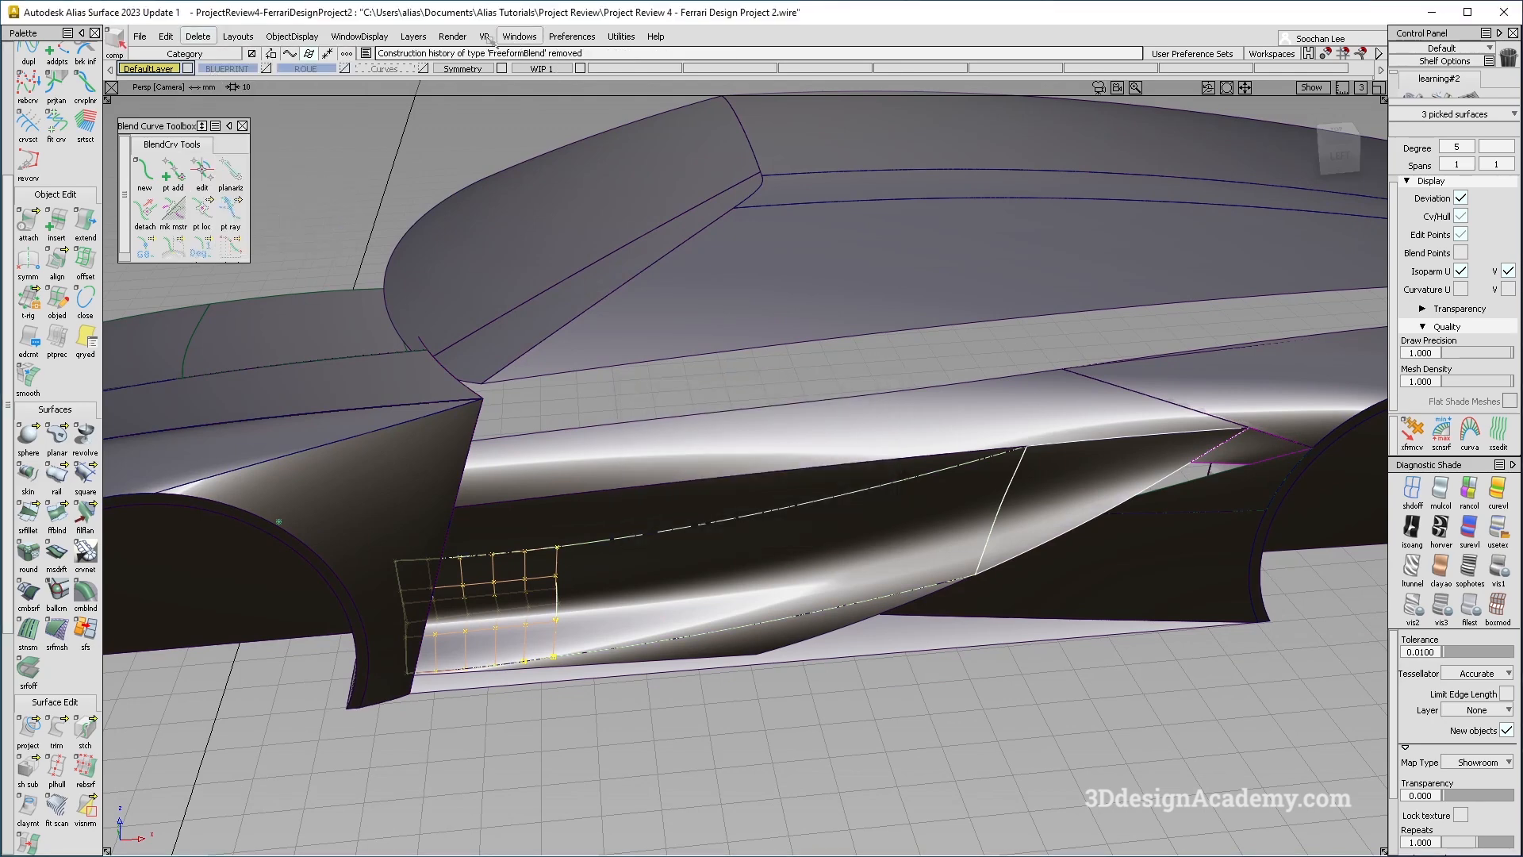
# Step: Create a layer named Hide, assign the three selected blend surfaces to it, and make the layer invisible
pyautogui.click(420, 38)
pyautogui.click(440, 59)
pyautogui.click(623, 70)
pyautogui.click(626, 86)
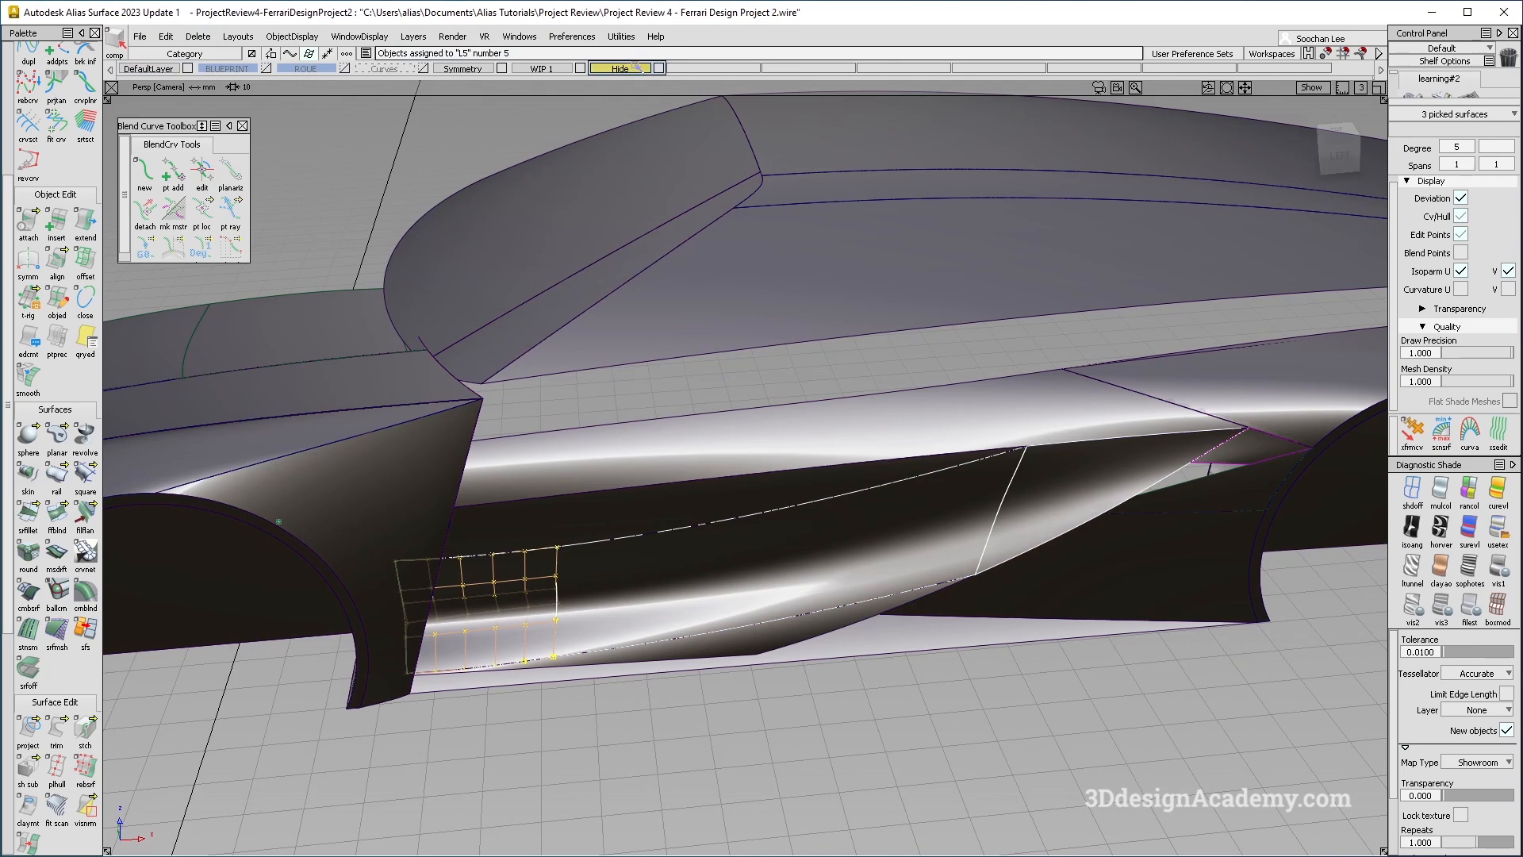
pyautogui.click(659, 68)
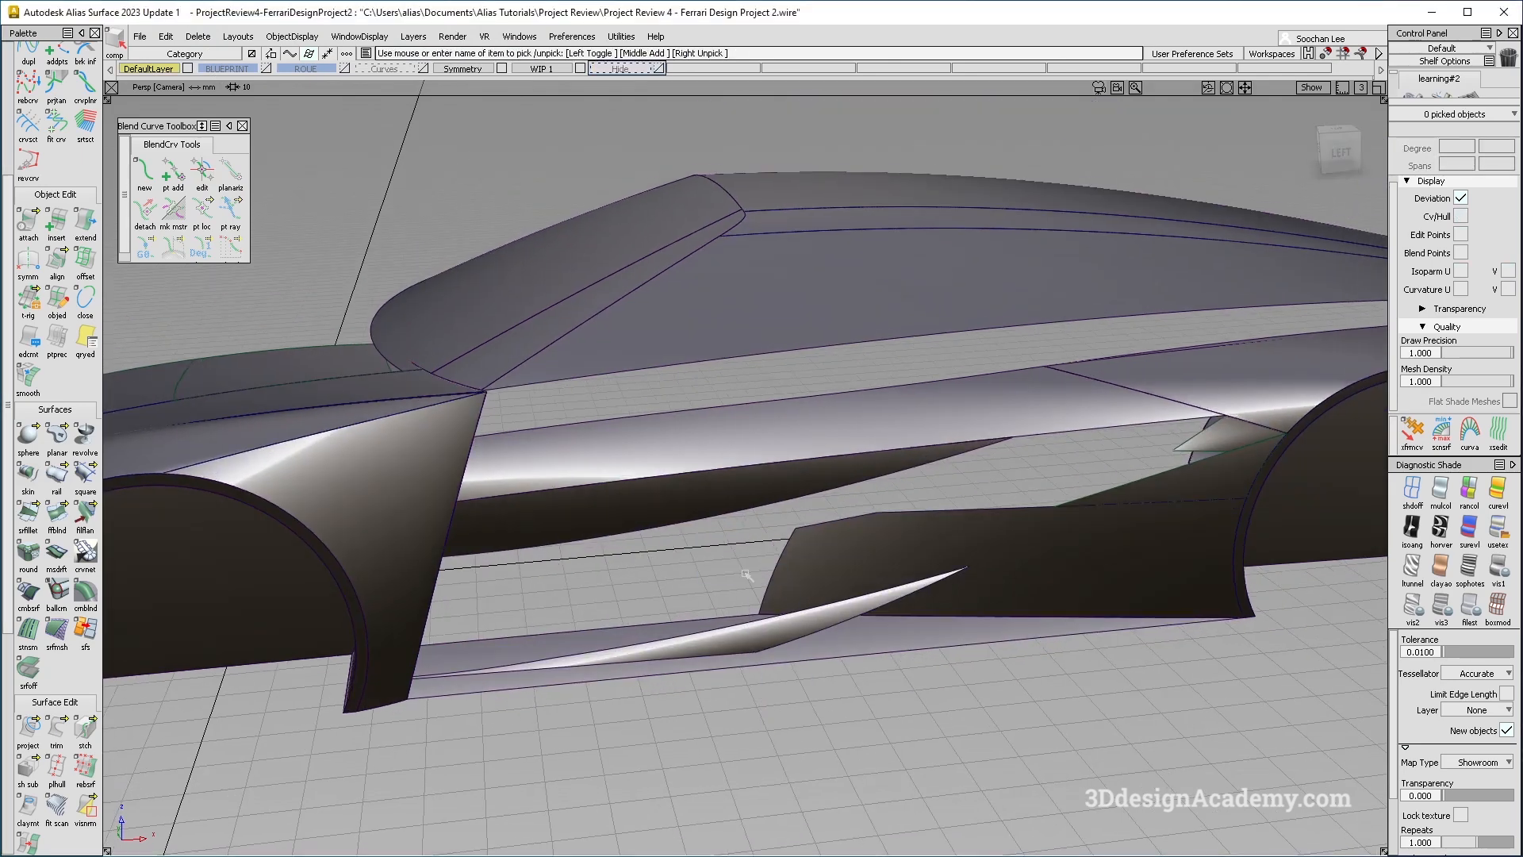
# Step: Untrim the lower blade surface and the upper side surface where the hidden blend was
pyautogui.click(56, 727)
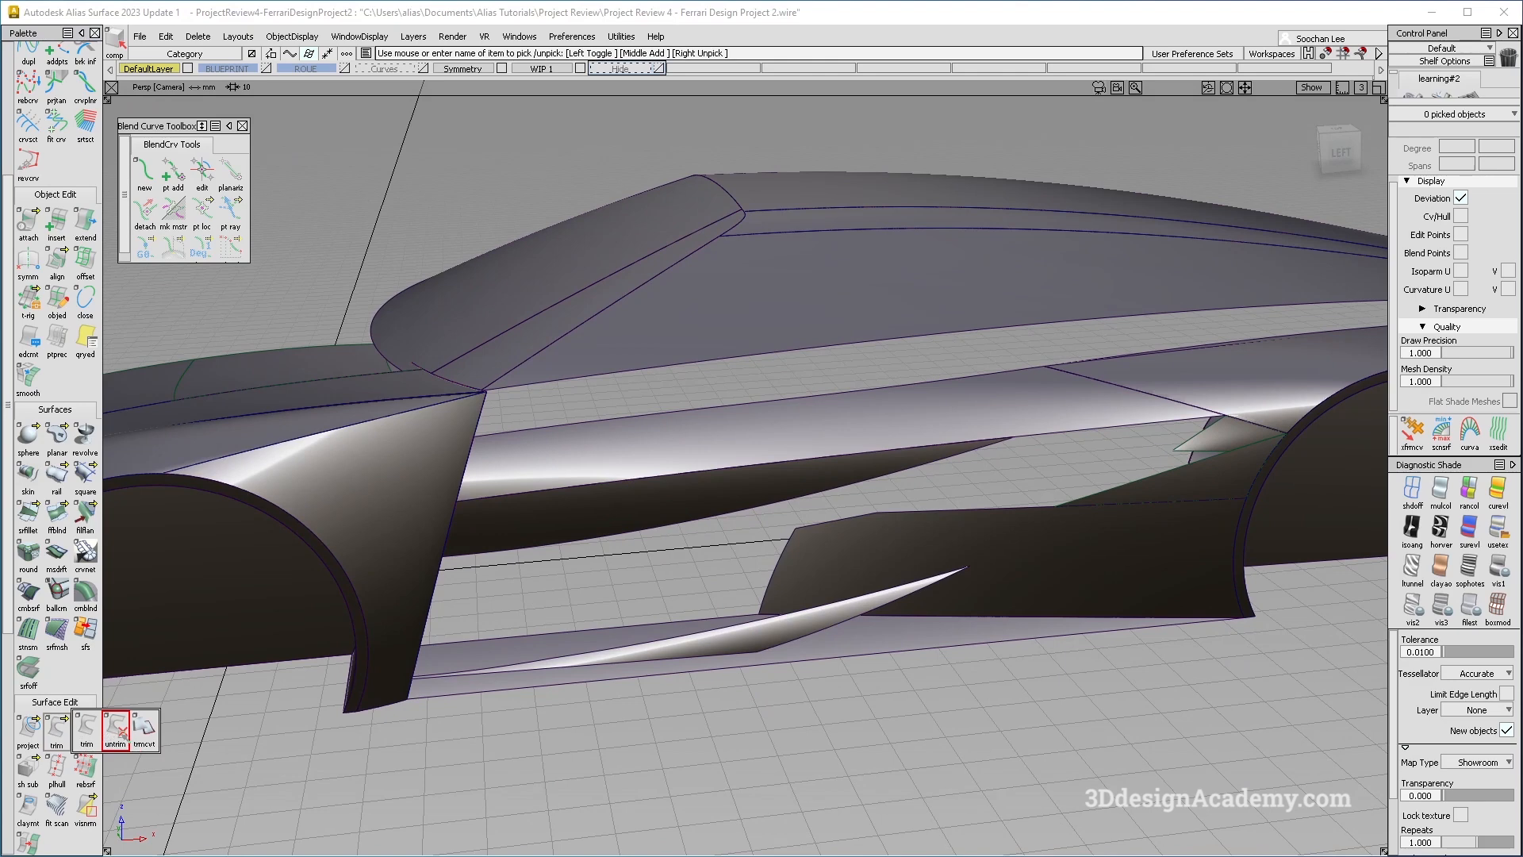
pyautogui.click(116, 729)
pyautogui.click(720, 658)
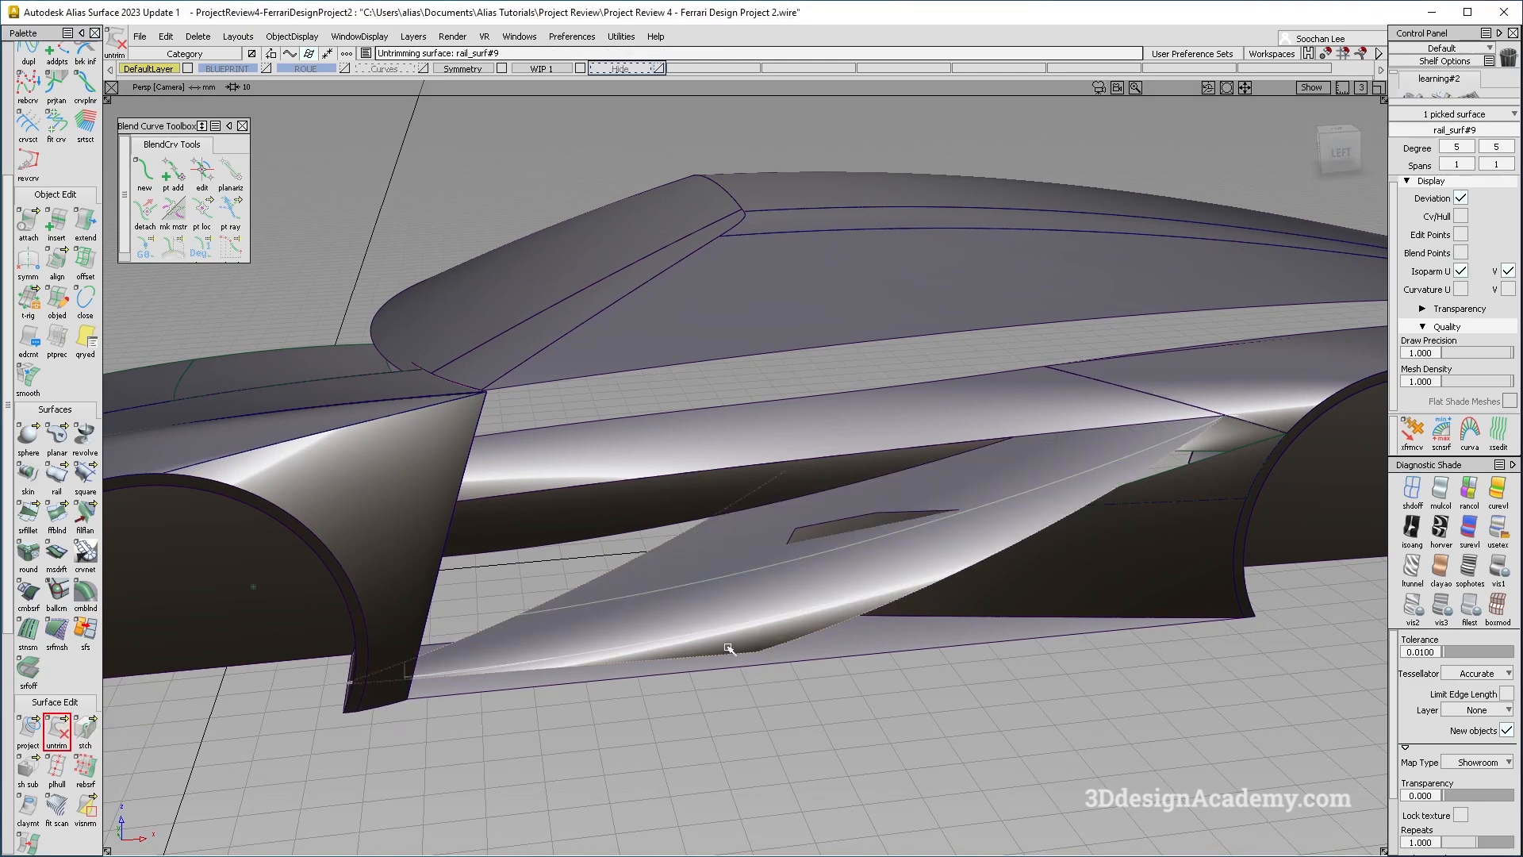
pyautogui.keyDown('alt'); pyautogui.keyDown('shift'); pyautogui.moveTo(746, 625); pyautogui.dragTo(689, 663); pyautogui.keyUp('shift'); pyautogui.keyUp('alt')
pyautogui.click(644, 490)
# Step: Compare the untrimmed side surfaces with the blend surfaces on the Hide layer, and make that layer invisible again
pyautogui.keyDown('alt'); pyautogui.keyDown('shift'); pyautogui.moveTo(635, 513); pyautogui.dragTo(460, 490); pyautogui.keyUp('shift'); pyautogui.keyUp('alt')
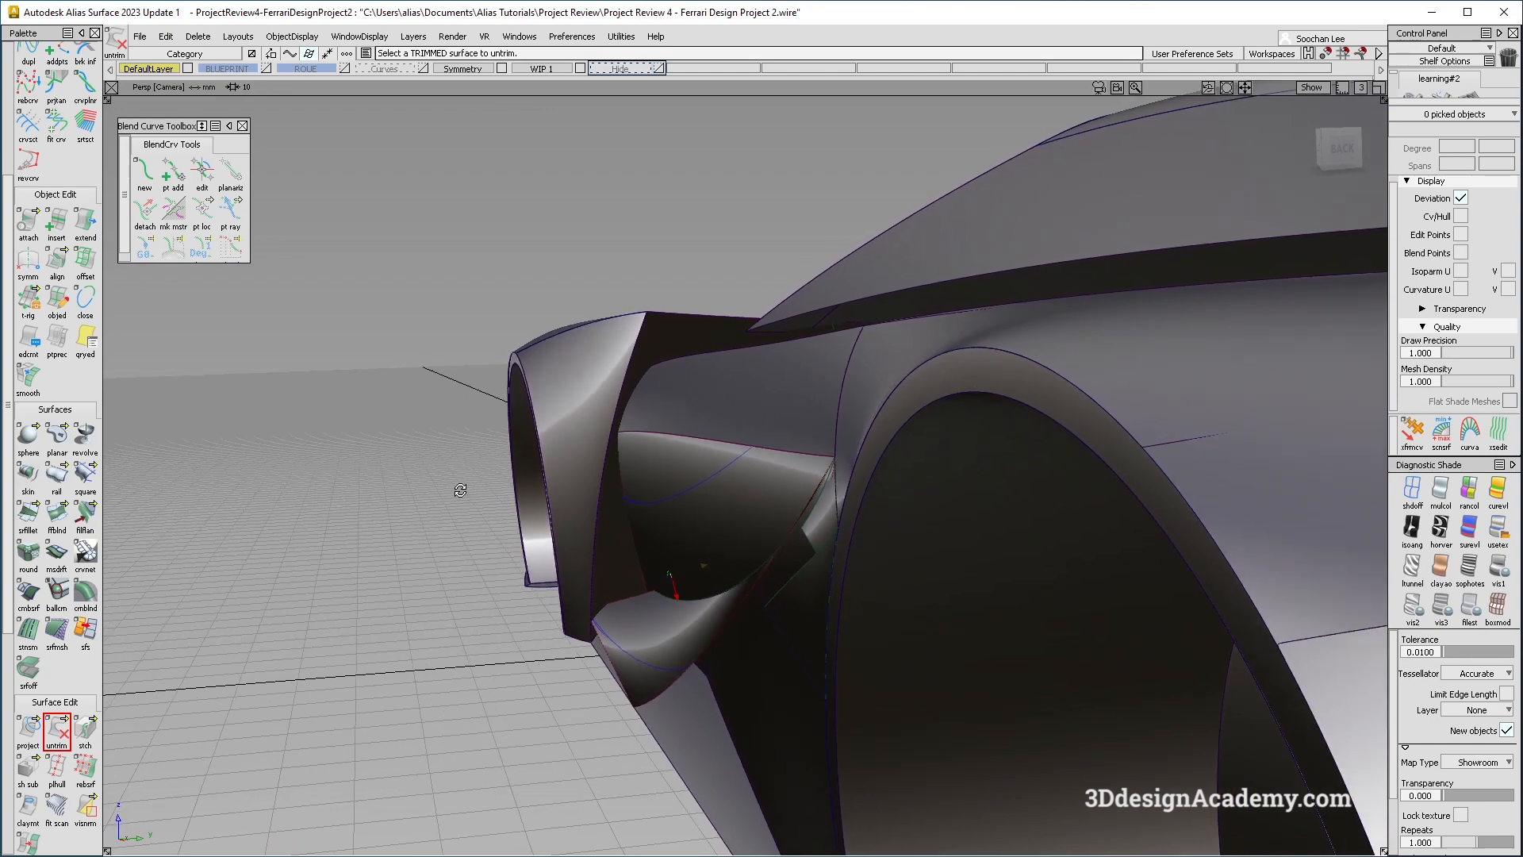
pyautogui.keyDown('alt'); pyautogui.keyDown('shift'); pyautogui.moveTo(622, 570); pyautogui.dragTo(535, 591); pyautogui.keyUp('shift'); pyautogui.keyUp('alt')
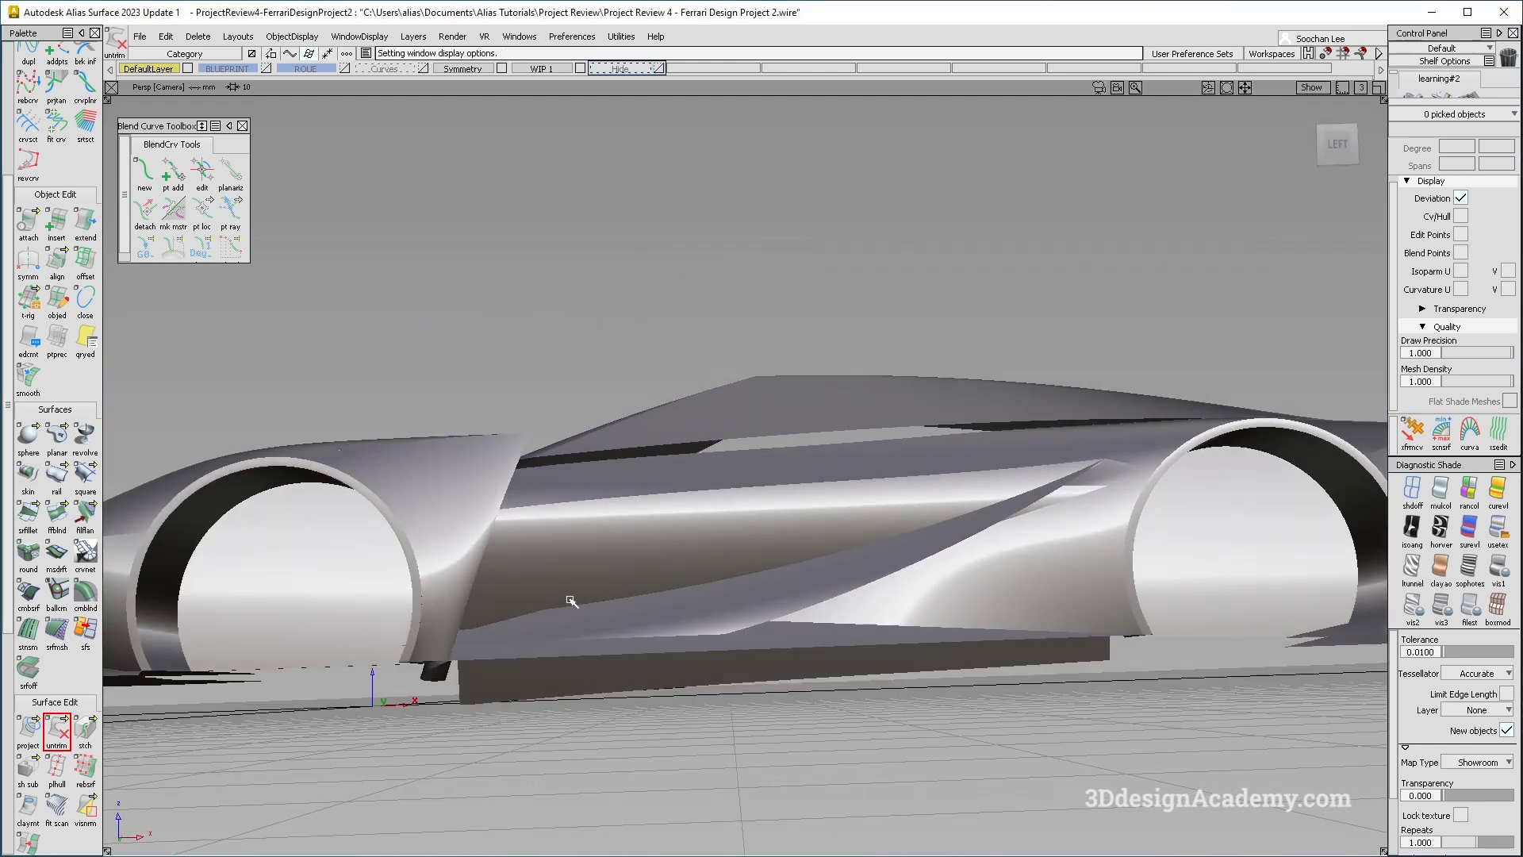
pyautogui.keyDown('alt'); pyautogui.keyDown('shift'); pyautogui.moveTo(1031, 492); pyautogui.dragTo(825, 508); pyautogui.keyUp('shift'); pyautogui.keyUp('alt')
pyautogui.keyDown('alt'); pyautogui.keyDown('shift'); pyautogui.moveTo(774, 460); pyautogui.dragTo(806, 549); pyautogui.keyUp('shift'); pyautogui.keyUp('alt')
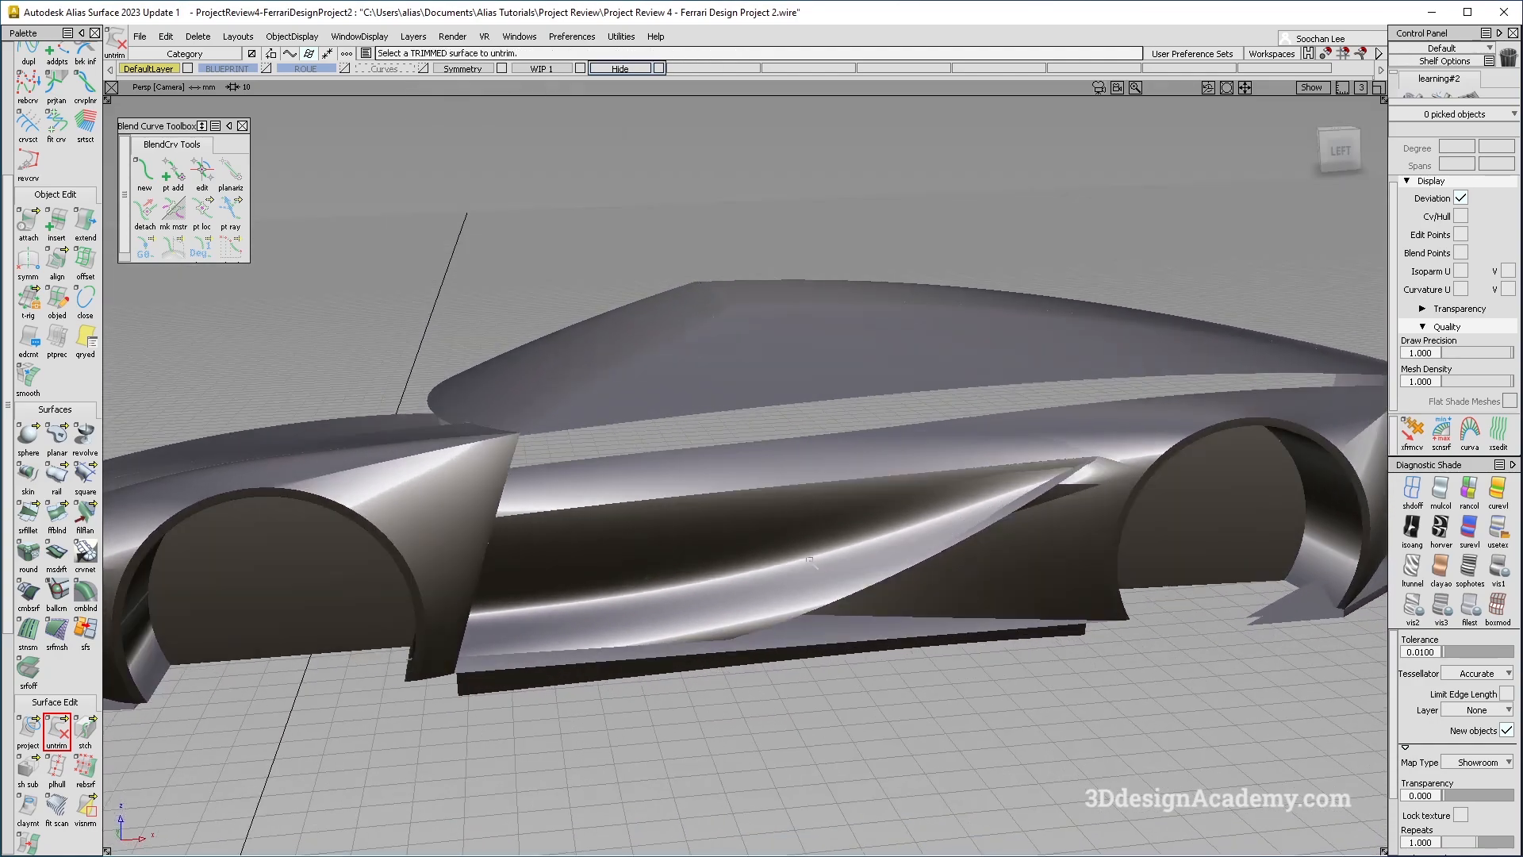
pyautogui.keyDown('alt'); pyautogui.keyDown('shift'); pyautogui.moveTo(873, 495); pyautogui.dragTo(855, 513); pyautogui.keyUp('shift'); pyautogui.keyUp('alt')
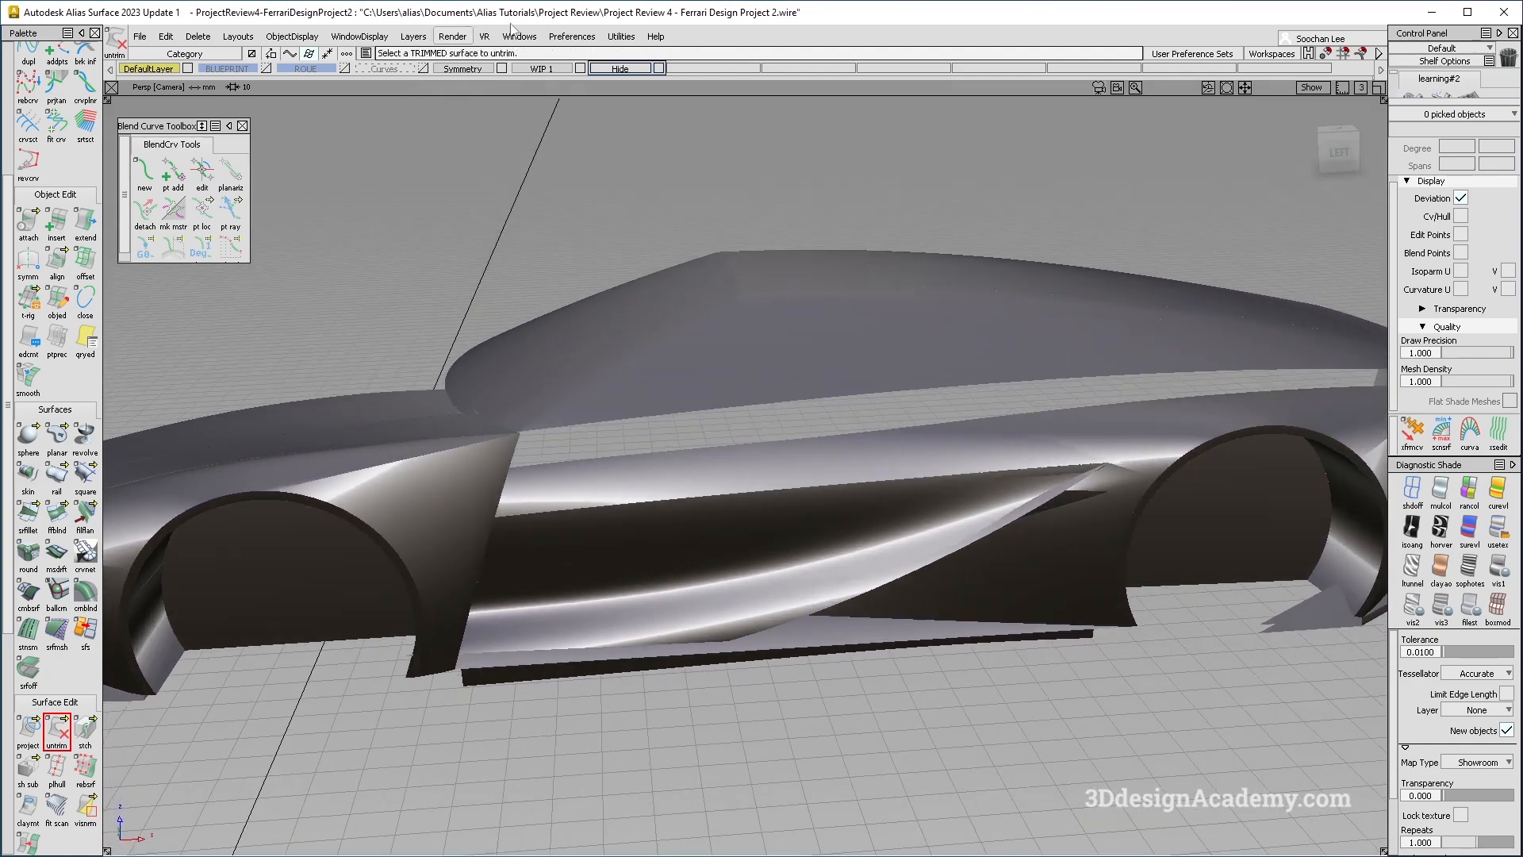
pyautogui.click(661, 69)
# Step: Delete the leftover trim curves-on-surface from the untrimmed side surfaces behind the front wheel arch
pyautogui.keyDown('ctrl'); pyautogui.keyDown('shift'); pyautogui.moveTo(759, 705); pyautogui.dragTo(743, 587, button='right'); pyautogui.keyUp('shift'); pyautogui.keyUp('ctrl')
pyautogui.keyDown('alt'); pyautogui.keyDown('shift'); pyautogui.moveTo(743, 588); pyautogui.dragTo(492, 515); pyautogui.keyUp('shift'); pyautogui.keyUp('alt')
pyautogui.moveTo(571, 633); pyautogui.dragTo(573, 633)
pyautogui.keyDown('alt'); pyautogui.keyDown('shift'); pyautogui.moveTo(585, 635); pyautogui.dragTo(376, 606); pyautogui.keyUp('shift'); pyautogui.keyUp('alt')
pyautogui.keyDown('alt'); pyautogui.keyDown('shift'); pyautogui.moveTo(520, 680); pyautogui.dragTo(864, 641); pyautogui.keyUp('shift'); pyautogui.keyUp('alt')
pyautogui.press('Delete')
pyautogui.press('Return')
pyautogui.keyDown('alt'); pyautogui.keyDown('shift'); pyautogui.moveTo(547, 626); pyautogui.dragTo(591, 691); pyautogui.keyUp('shift'); pyautogui.keyUp('alt')
pyautogui.keyDown('ctrl'); pyautogui.keyDown('shift'); pyautogui.moveTo(571, 699); pyautogui.dragTo(508, 508); pyautogui.keyUp('shift'); pyautogui.keyUp('ctrl')
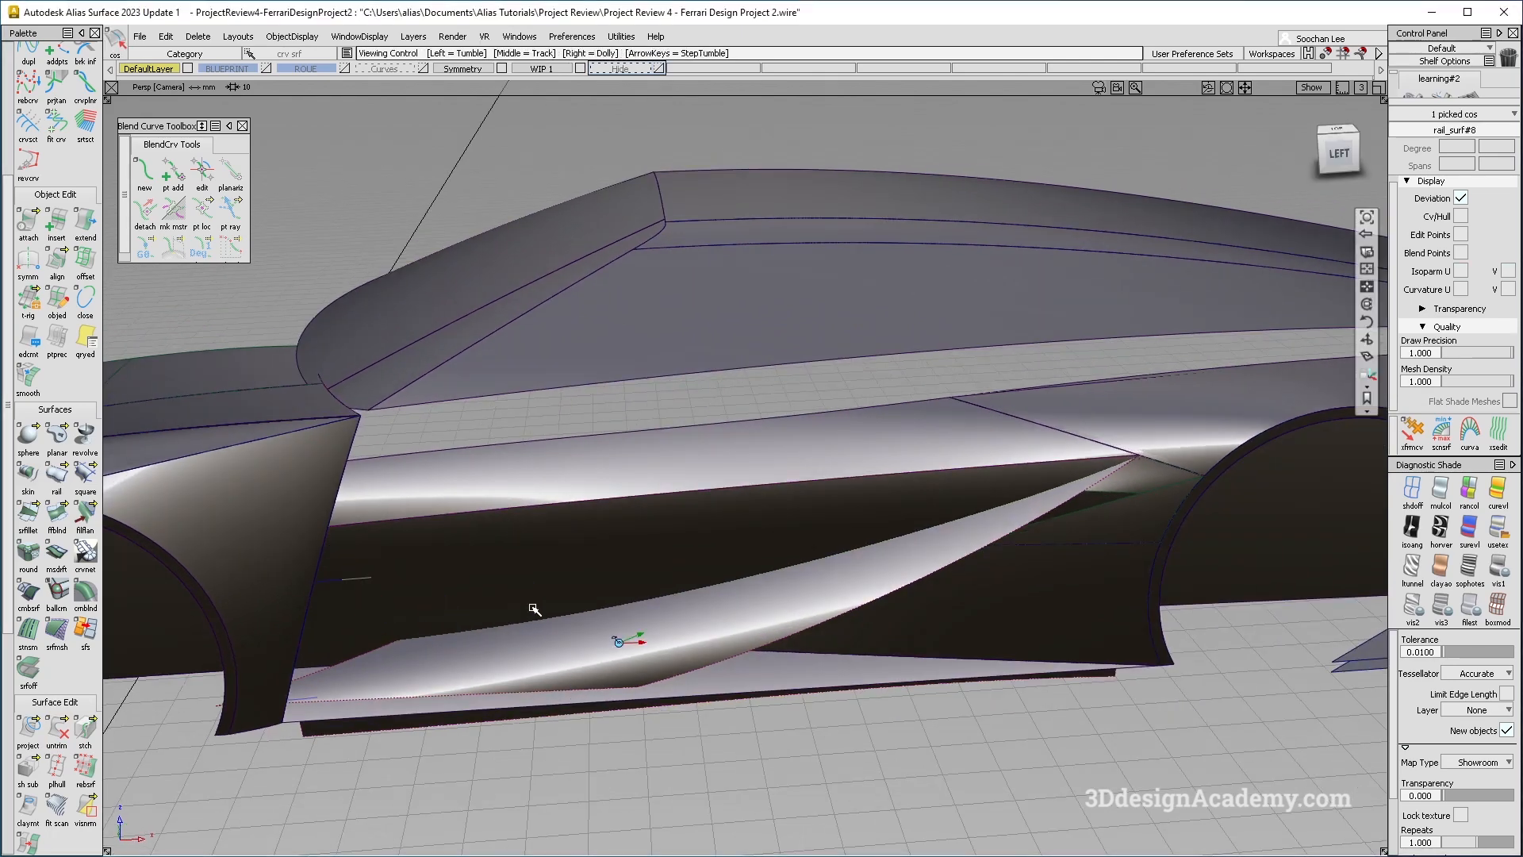
pyautogui.keyDown('alt'); pyautogui.keyDown('shift'); pyautogui.moveTo(534, 608); pyautogui.dragTo(588, 583); pyautogui.keyUp('shift'); pyautogui.keyUp('alt')
pyautogui.press('Delete')
pyautogui.press('Return')
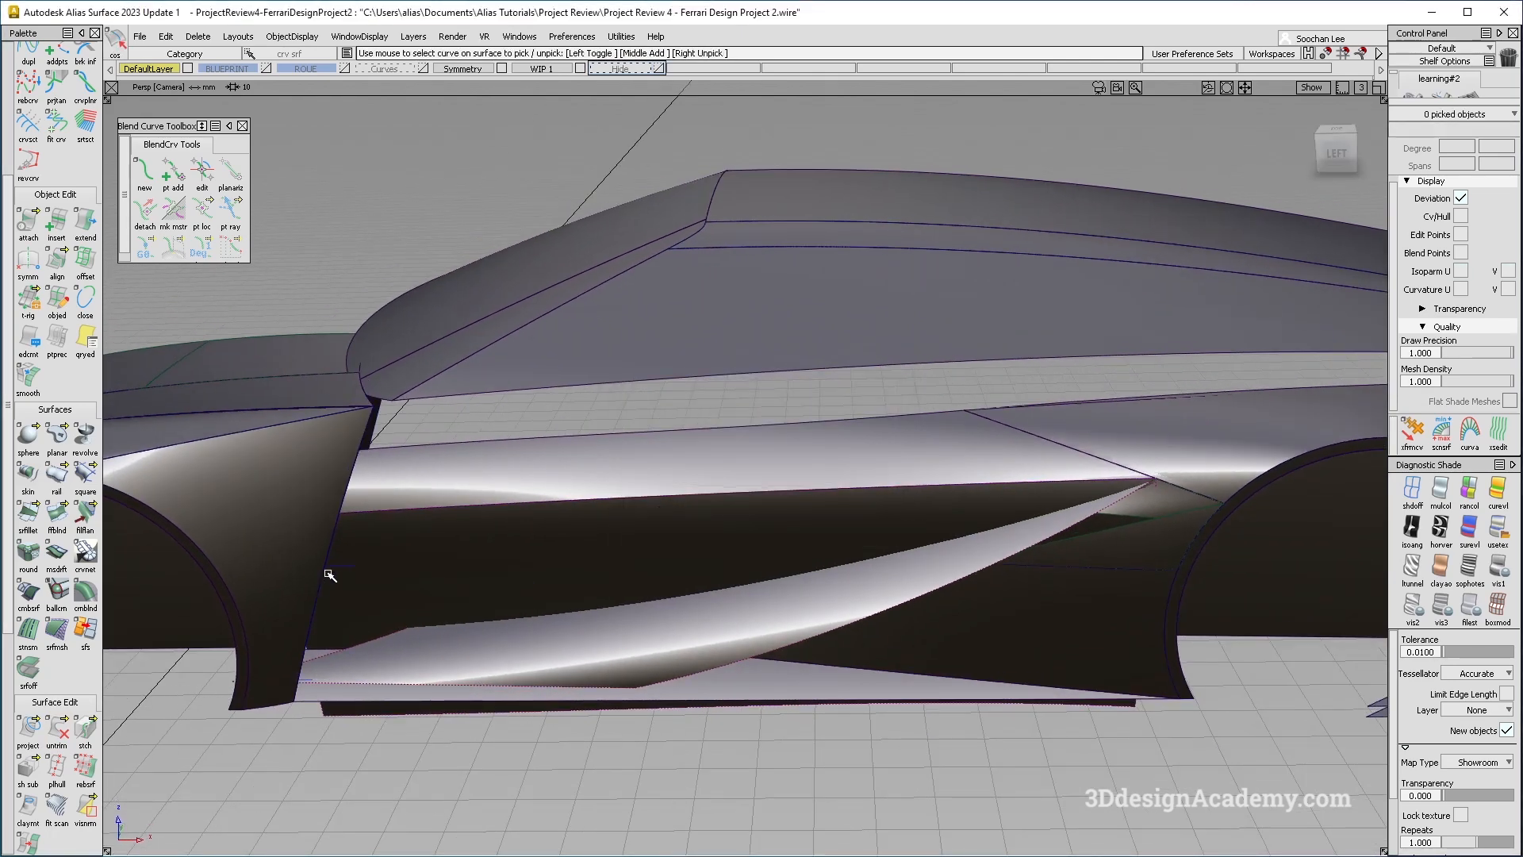
# Step: Delete the remaining dotted curve-on-surface along the lower edge of the untrimmed blade surface
pyautogui.keyDown('alt'); pyautogui.keyDown('shift'); pyautogui.moveTo(622, 640); pyautogui.dragTo(264, 600); pyautogui.keyUp('shift'); pyautogui.keyUp('alt')
pyautogui.keyDown('alt'); pyautogui.keyDown('shift'); pyautogui.moveTo(395, 595); pyautogui.dragTo(516, 595, button='right'); pyautogui.keyUp('shift'); pyautogui.keyUp('alt')
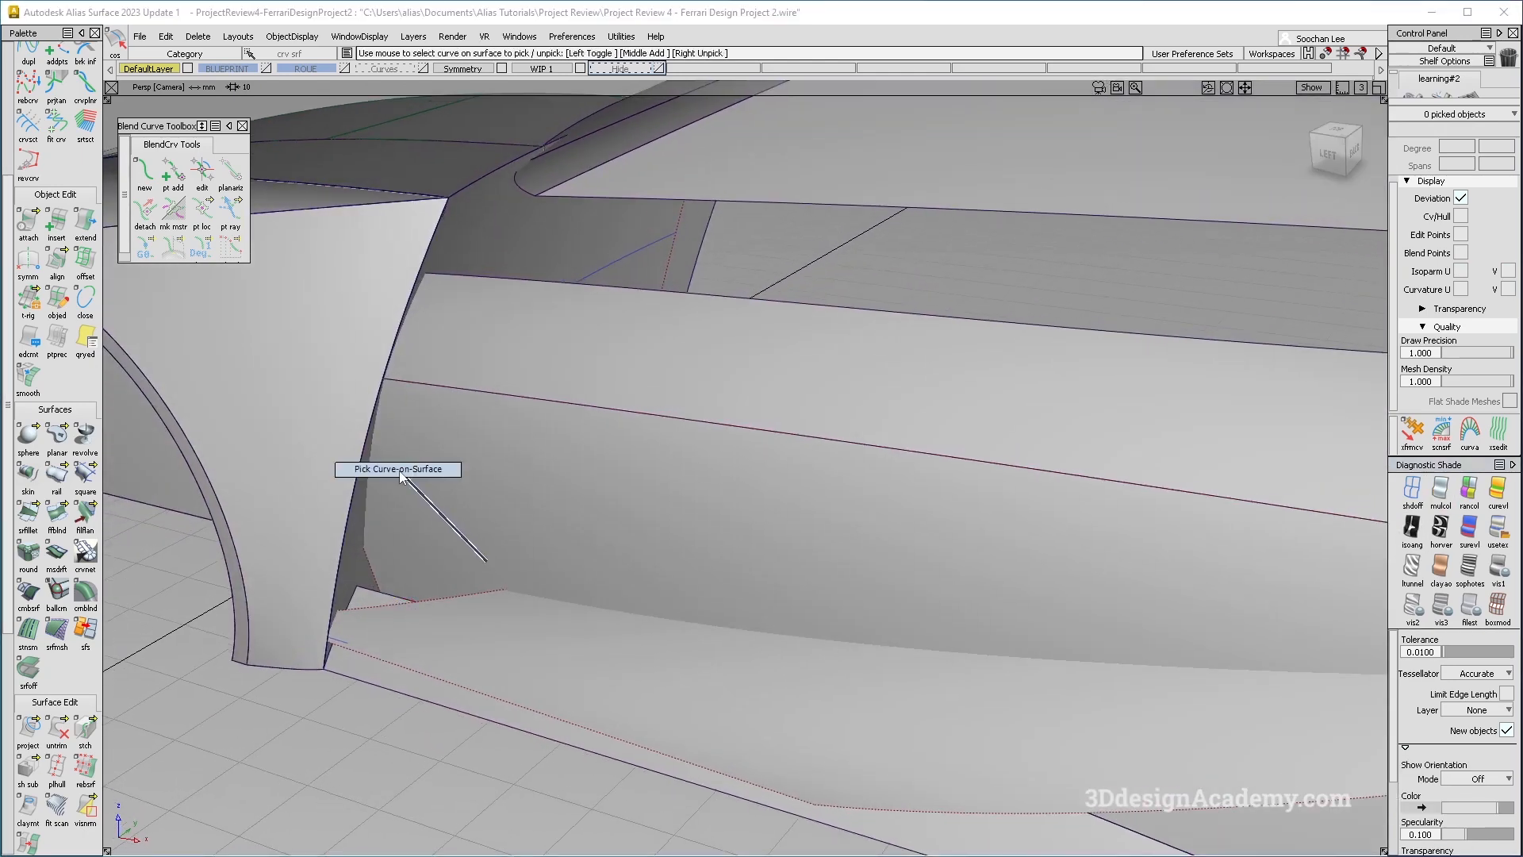
pyautogui.click(398, 470)
pyautogui.press('Delete')
pyautogui.press('Return')
pyautogui.keyDown('alt'); pyautogui.keyDown('shift'); pyautogui.moveTo(616, 584); pyautogui.dragTo(501, 616); pyautogui.keyUp('shift'); pyautogui.keyUp('alt')
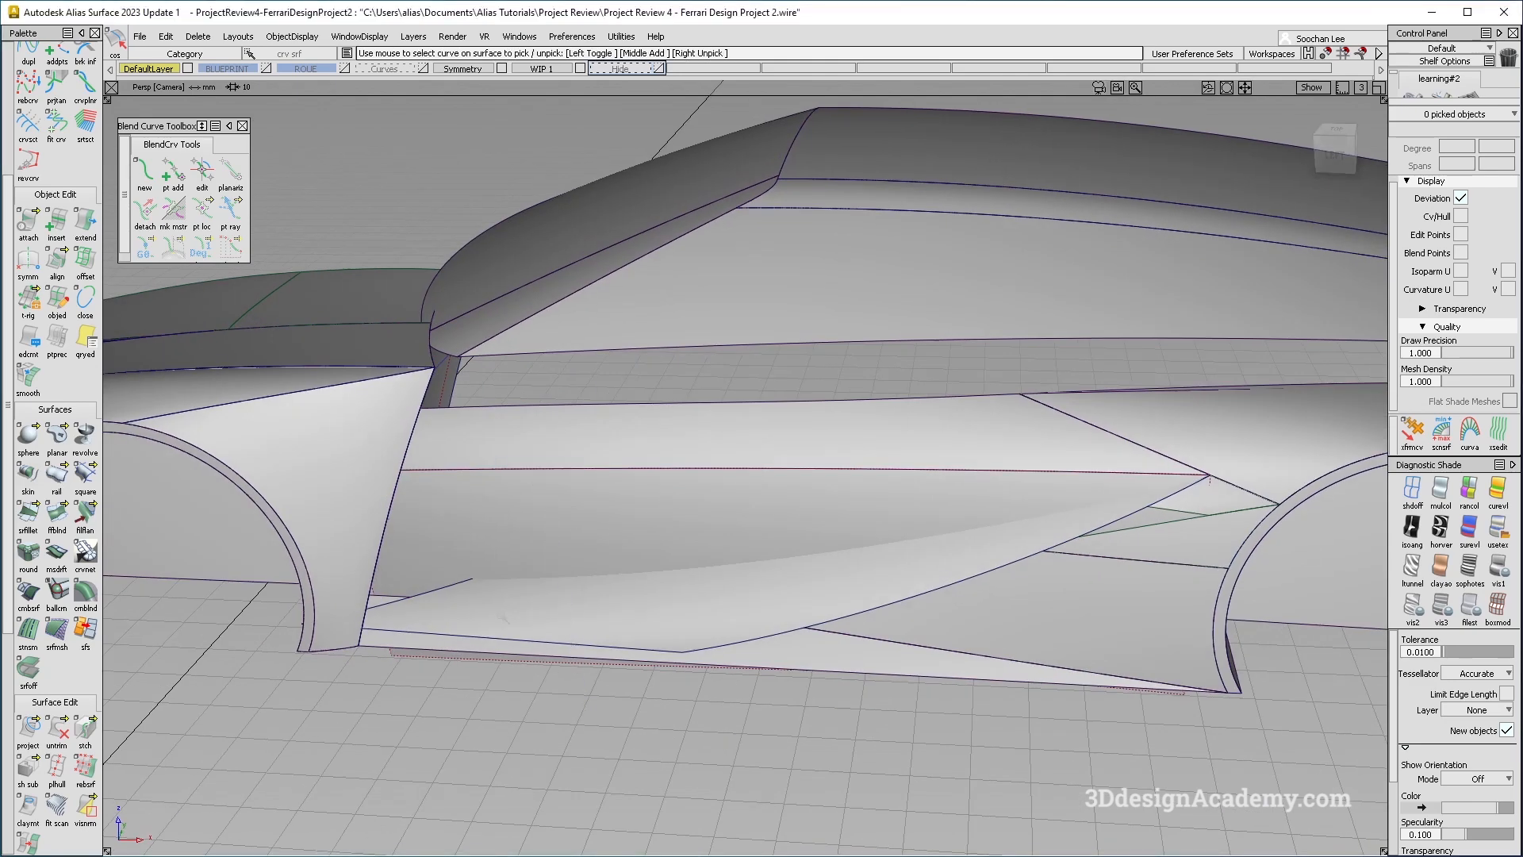
# Step: Start a Surface Fillet with Arc (Chord) construction and a G2 Curvature section type
pyautogui.click(28, 516)
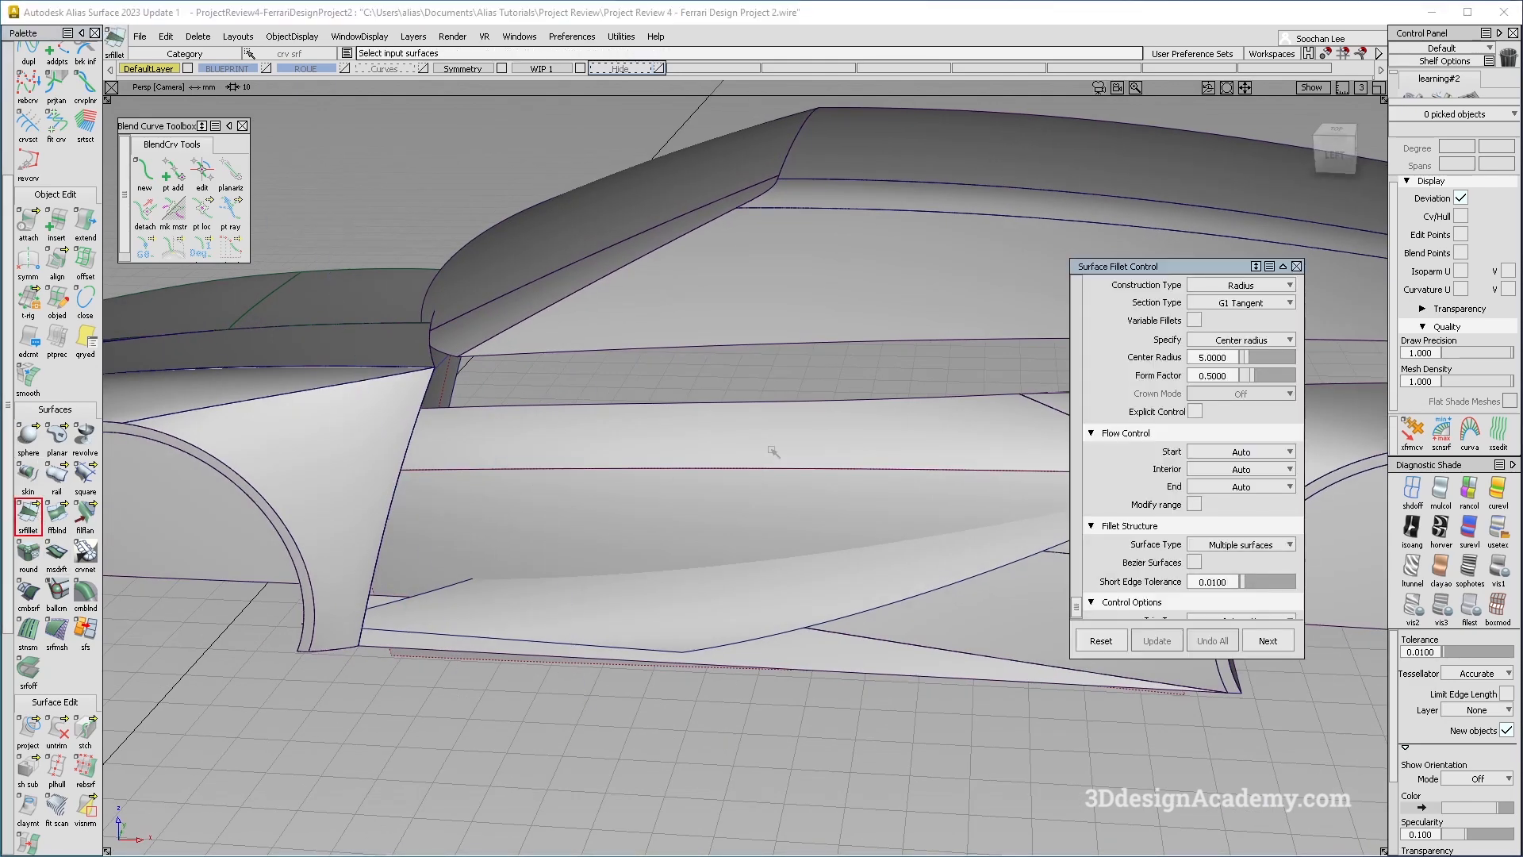
pyautogui.click(1241, 321)
pyautogui.click(1249, 303)
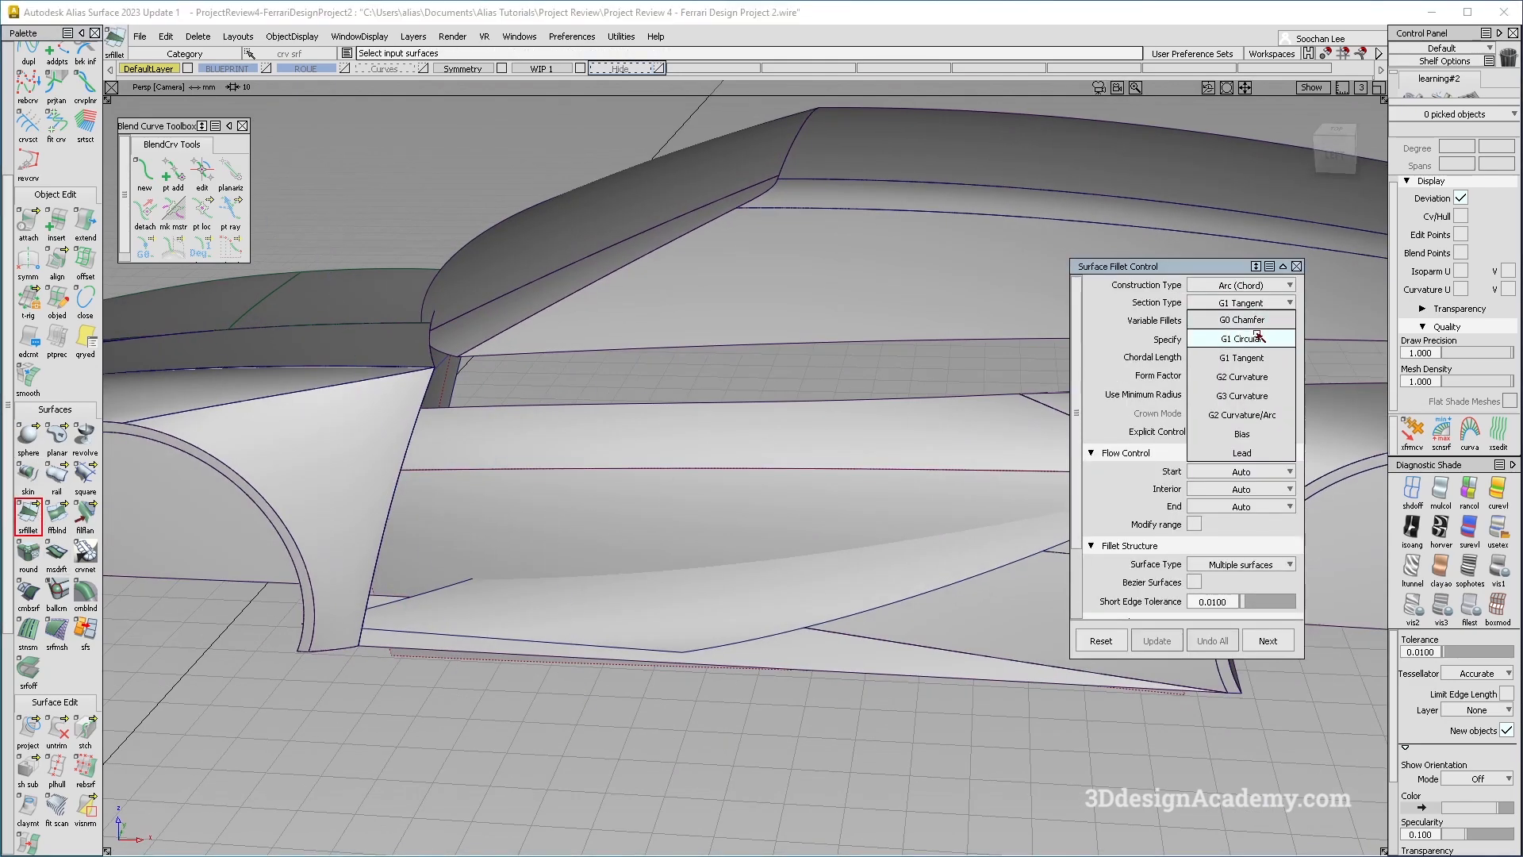
pyautogui.click(1255, 373)
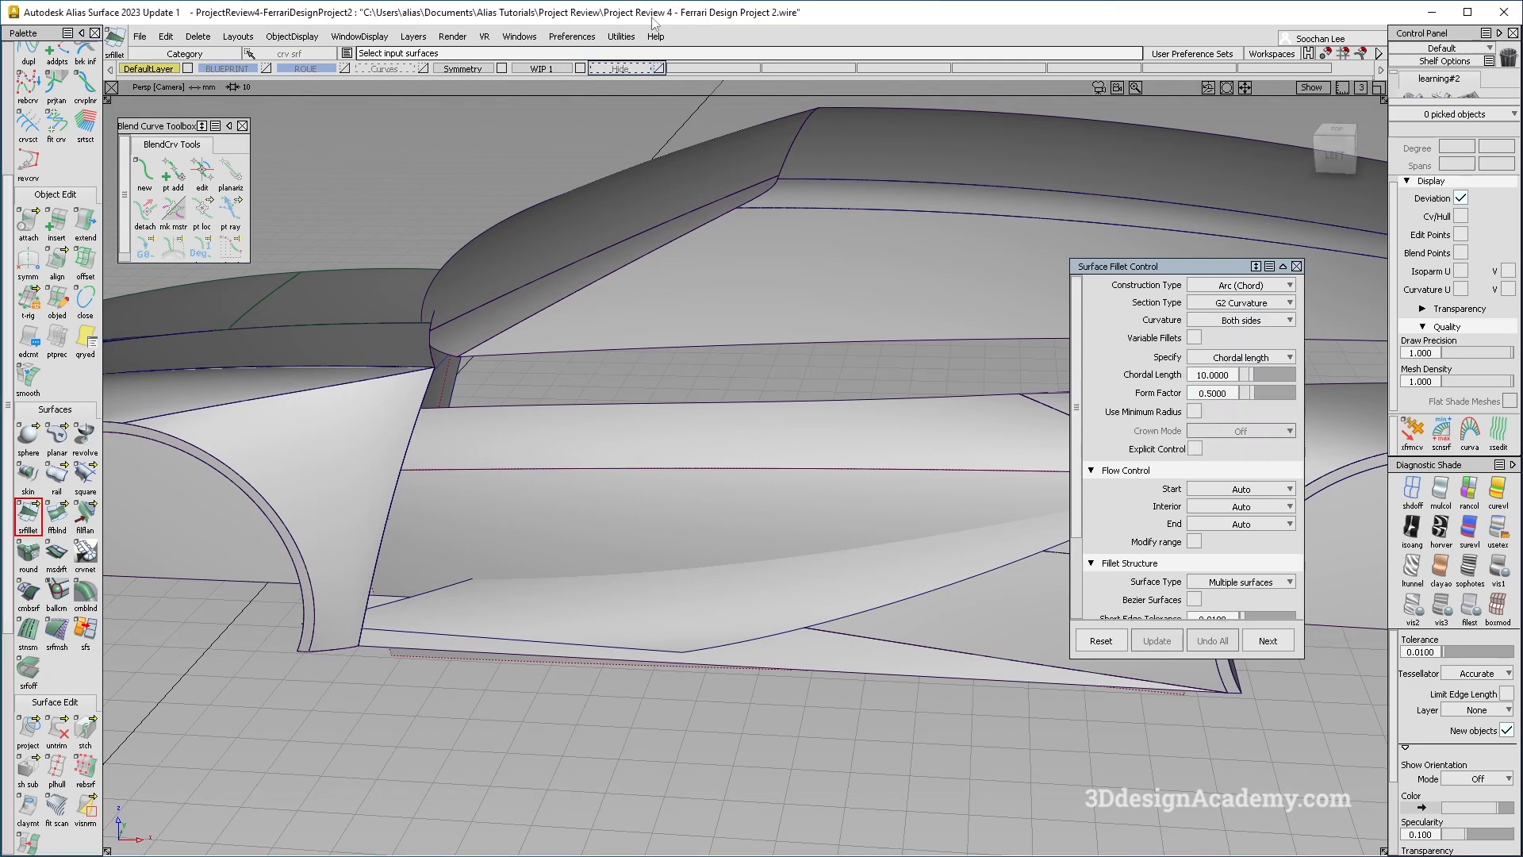
# Step: Show the Hide layer and measure the curve-to-curve deviation between the upper and lower edges of the side blend surface
pyautogui.click(659, 69)
pyautogui.moveTo(603, 603)
pyautogui.keyDown('alt'); pyautogui.keyDown('shift'); pyautogui.mouseDown()
pyautogui.moveTo(687, 603)
pyautogui.moveTo(675, 634)
pyautogui.mouseUp(); pyautogui.keyUp('shift'); pyautogui.keyUp('alt')
pyautogui.keyDown('ctrl'); pyautogui.keyDown('shift'); pyautogui.moveTo(674, 672); pyautogui.dragTo(674, 493); pyautogui.keyUp('shift'); pyautogui.keyUp('ctrl')
pyautogui.keyDown('alt'); pyautogui.keyDown('shift'); pyautogui.moveTo(674, 516); pyautogui.dragTo(507, 516, button='right'); pyautogui.keyUp('shift'); pyautogui.keyUp('alt')
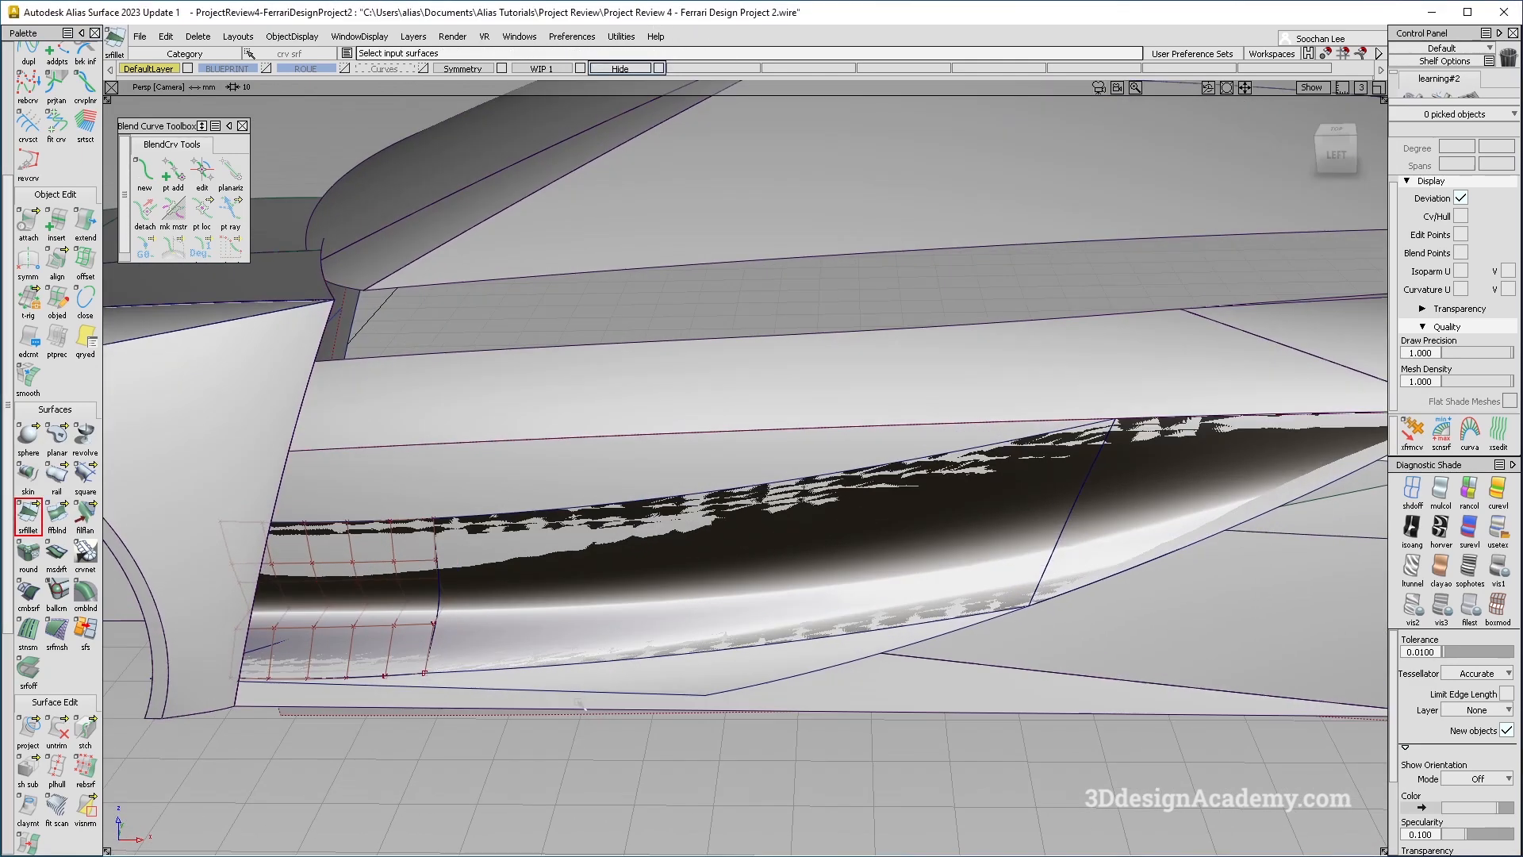
pyautogui.keyDown('ctrl'); pyautogui.keyDown('shift'); pyautogui.moveTo(490, 518); pyautogui.dragTo(490, 365); pyautogui.keyUp('shift'); pyautogui.keyUp('ctrl')
pyautogui.scroll(-5, 5, 773)
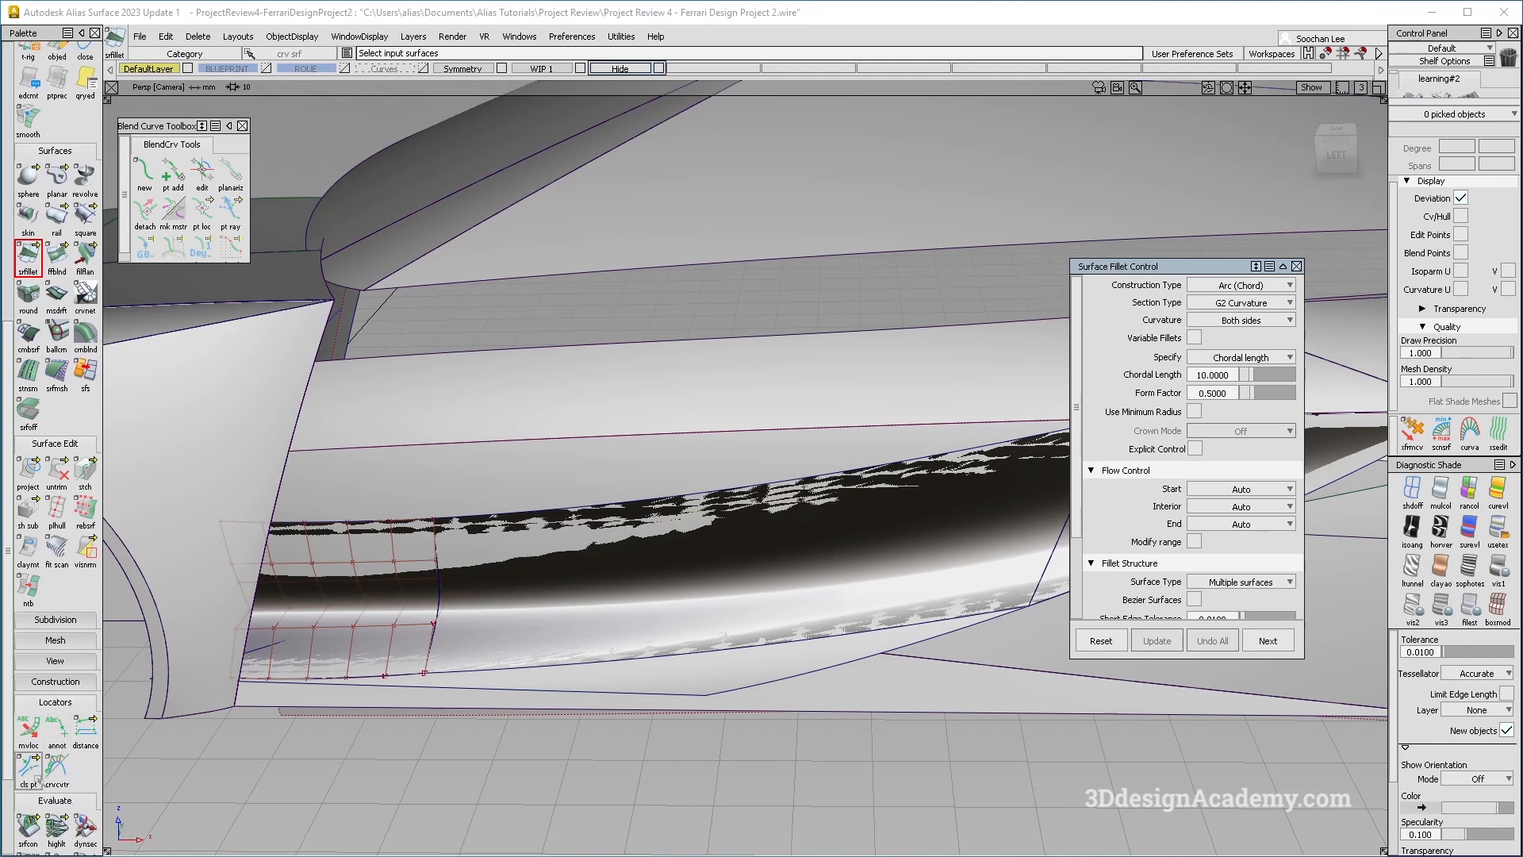
pyautogui.click(27, 767)
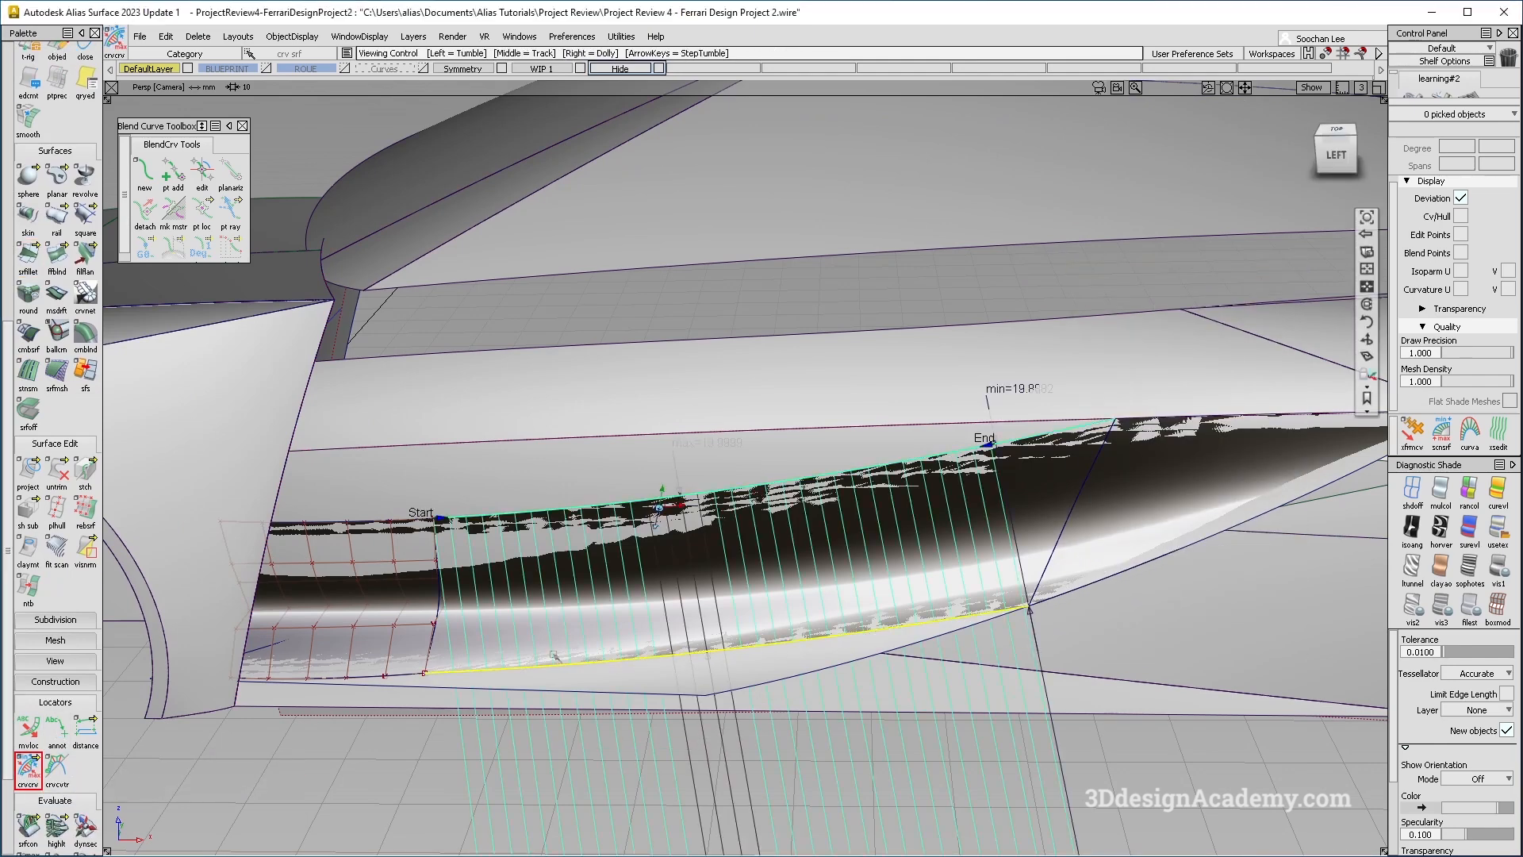
pyautogui.keyDown('alt'); pyautogui.keyDown('shift'); pyautogui.moveTo(574, 653); pyautogui.dragTo(648, 683); pyautogui.keyUp('shift'); pyautogui.keyUp('alt')
pyautogui.keyDown('alt'); pyautogui.keyDown('shift'); pyautogui.moveTo(648, 683); pyautogui.dragTo(743, 615, button='right'); pyautogui.keyUp('shift'); pyautogui.keyUp('alt')
pyautogui.scroll(-15, 801, 591)
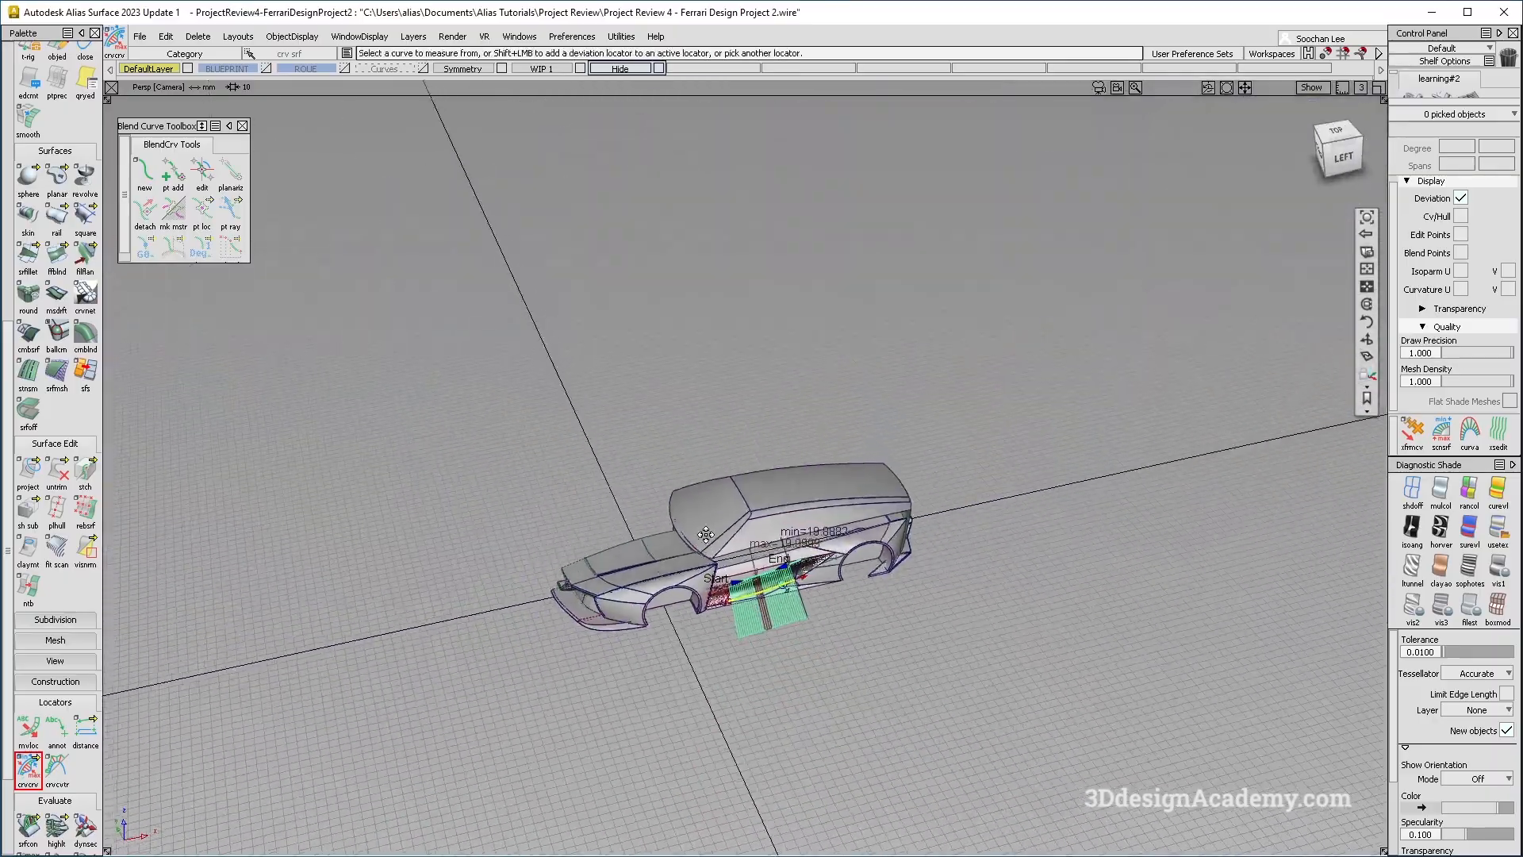
# Step: Clear the deviation locator from the side blend surface and hide the Hide layer
pyautogui.scroll(15, 801, 593)
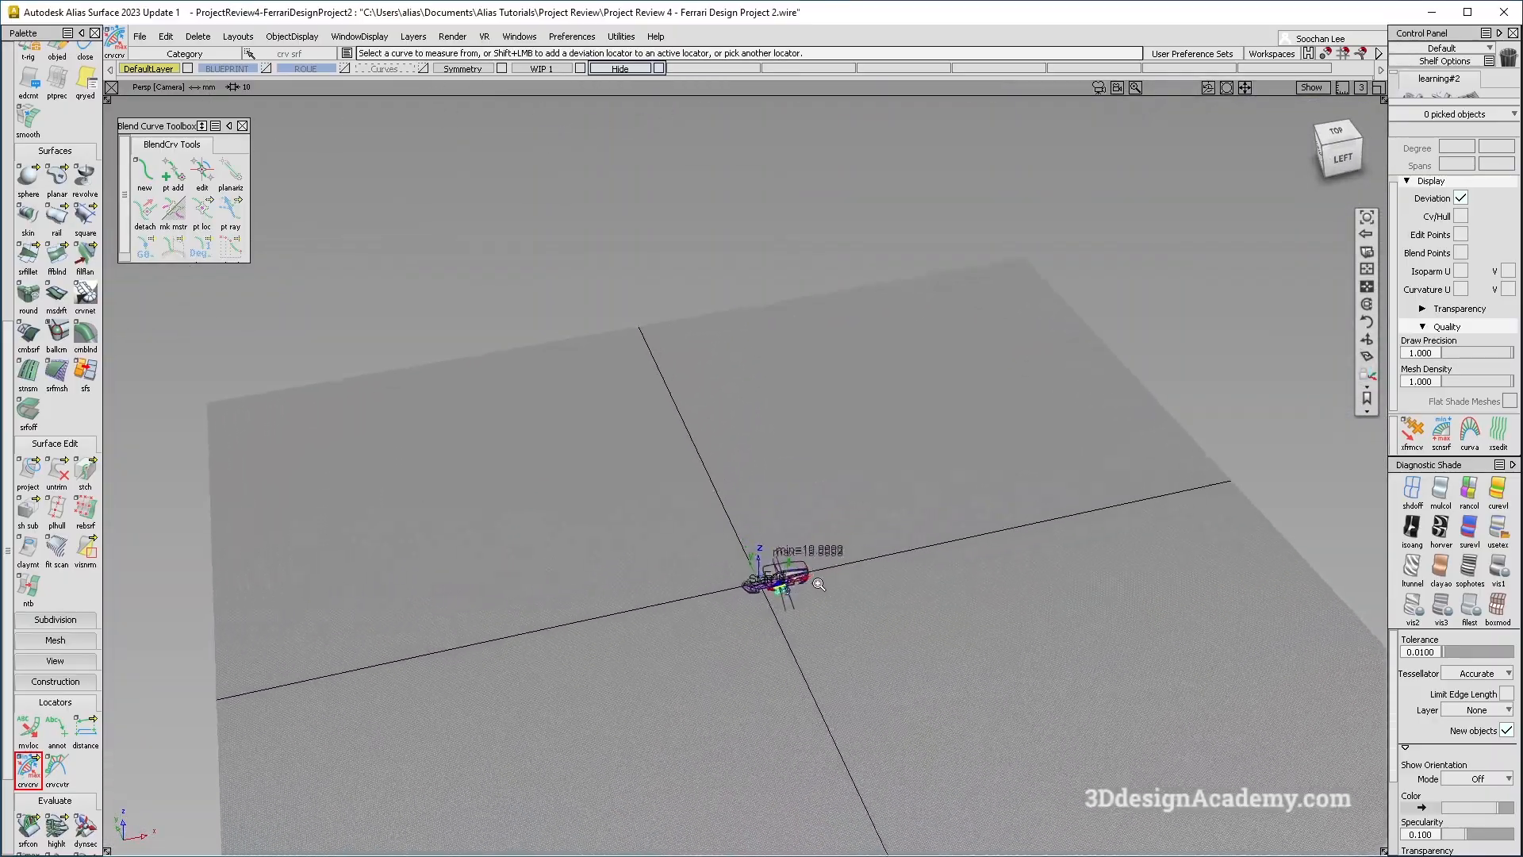
pyautogui.scroll(-10, 902, 571)
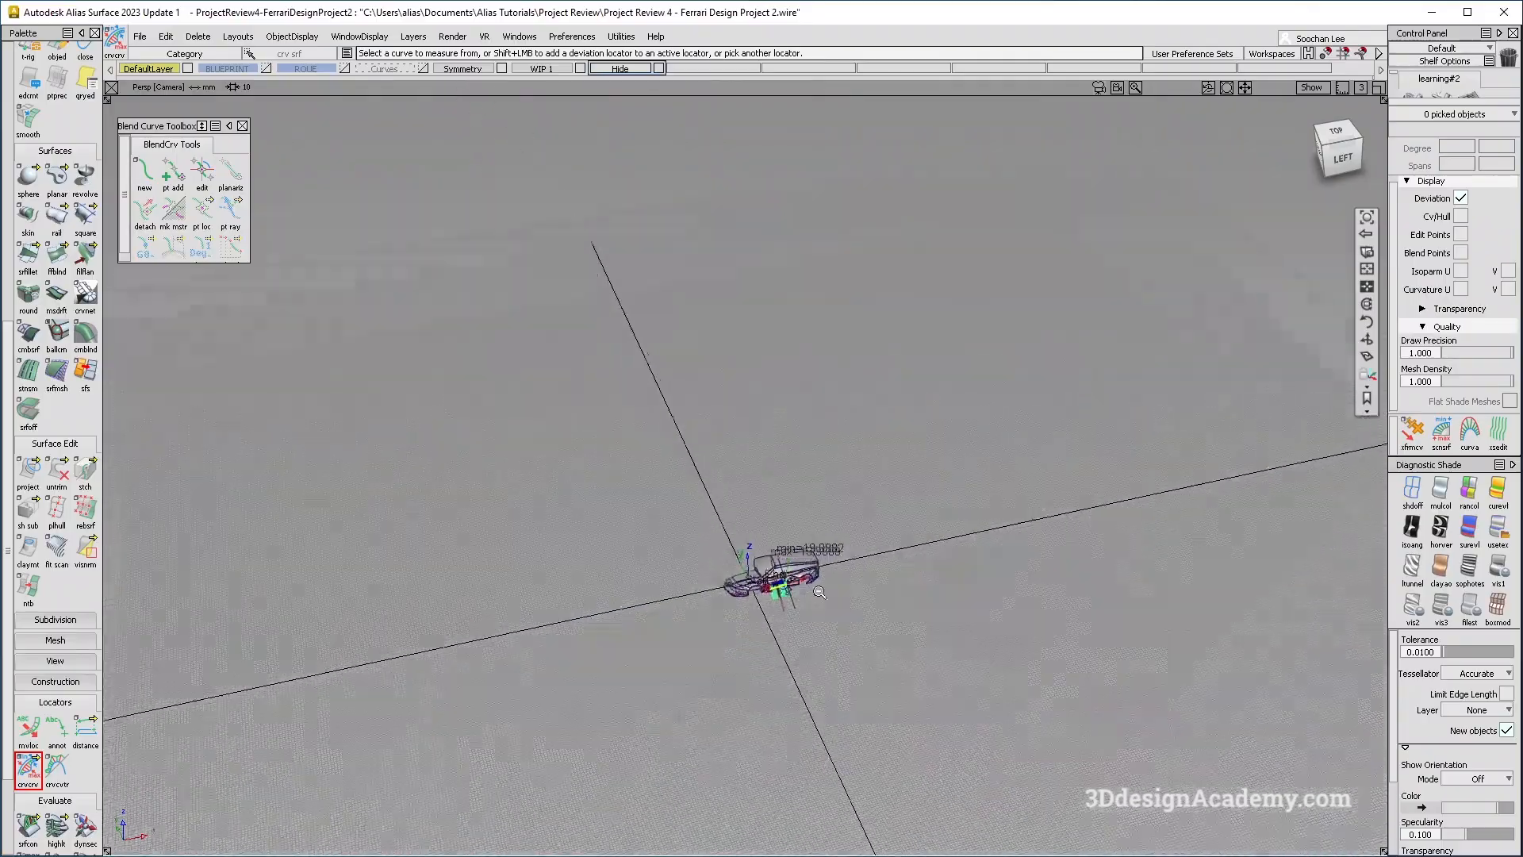
pyautogui.scroll(20, 920, 567)
pyautogui.keyDown('alt'); pyautogui.keyDown('shift'); pyautogui.moveTo(940, 564); pyautogui.dragTo(896, 547); pyautogui.keyUp('shift'); pyautogui.keyUp('alt')
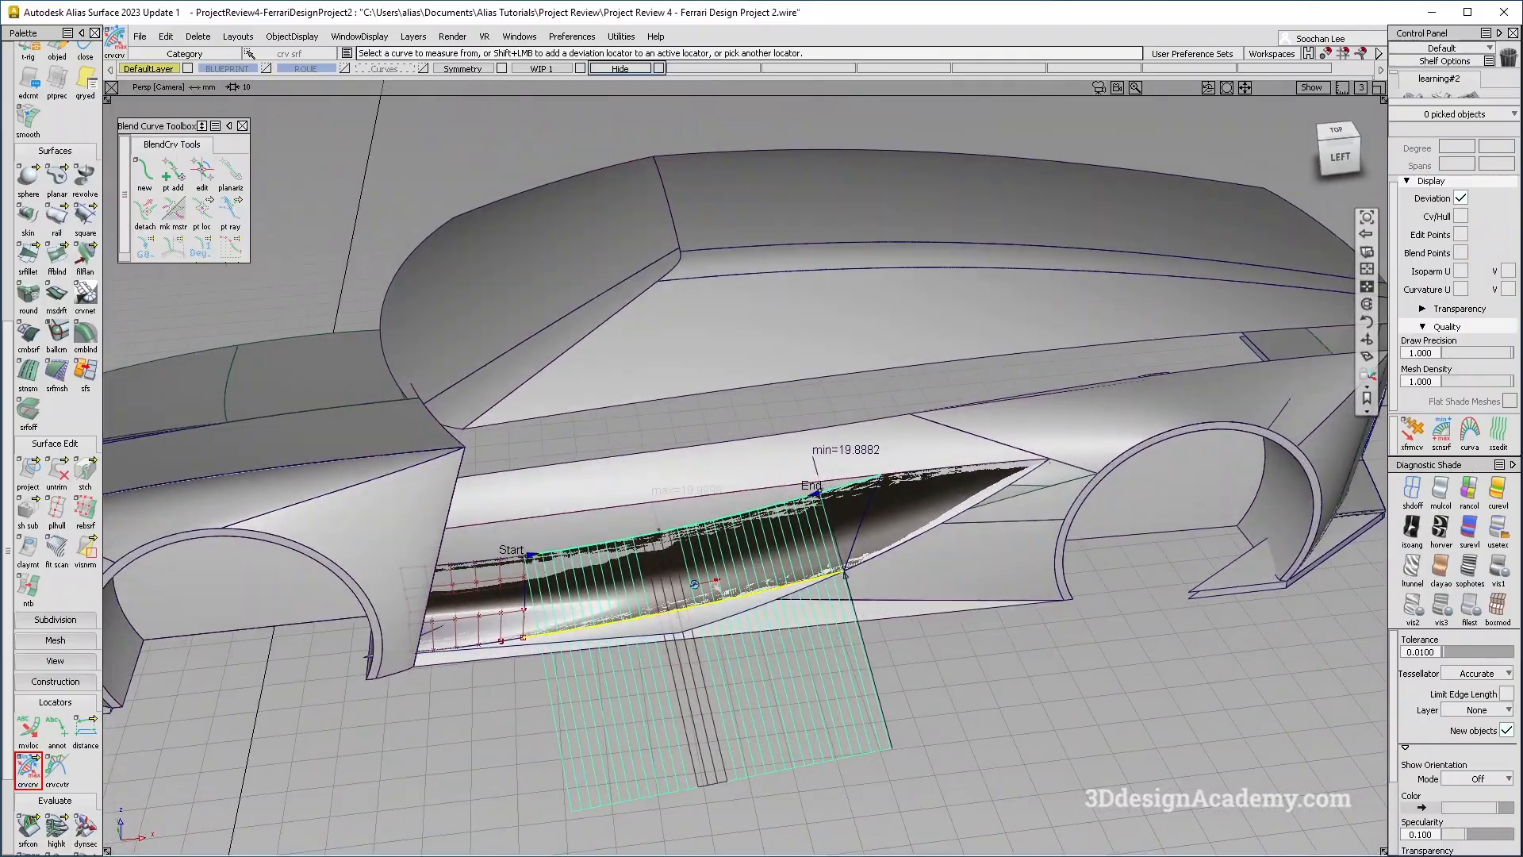
pyautogui.keyDown('alt'); pyautogui.keyDown('shift'); pyautogui.moveTo(702, 583); pyautogui.dragTo(785, 571, button='right'); pyautogui.keyUp('shift'); pyautogui.keyUp('alt')
pyautogui.keyDown('alt'); pyautogui.keyDown('shift'); pyautogui.moveTo(757, 595); pyautogui.dragTo(694, 583); pyautogui.keyUp('shift'); pyautogui.keyUp('alt')
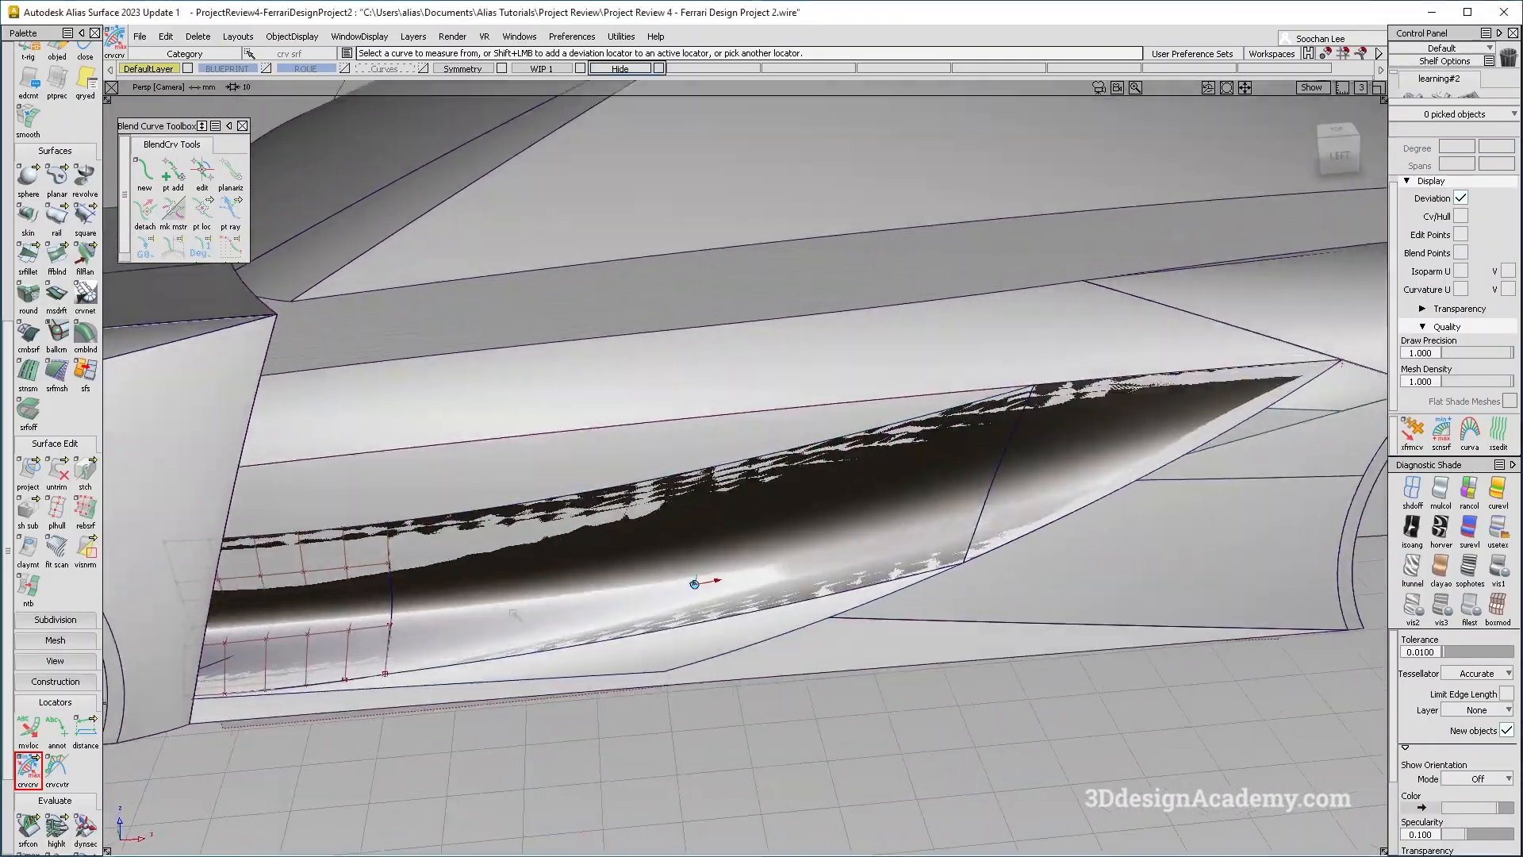
pyautogui.click(661, 69)
pyautogui.keyDown('alt'); pyautogui.keyDown('shift'); pyautogui.moveTo(424, 688); pyautogui.dragTo(439, 659); pyautogui.keyUp('shift'); pyautogui.keyUp('alt')
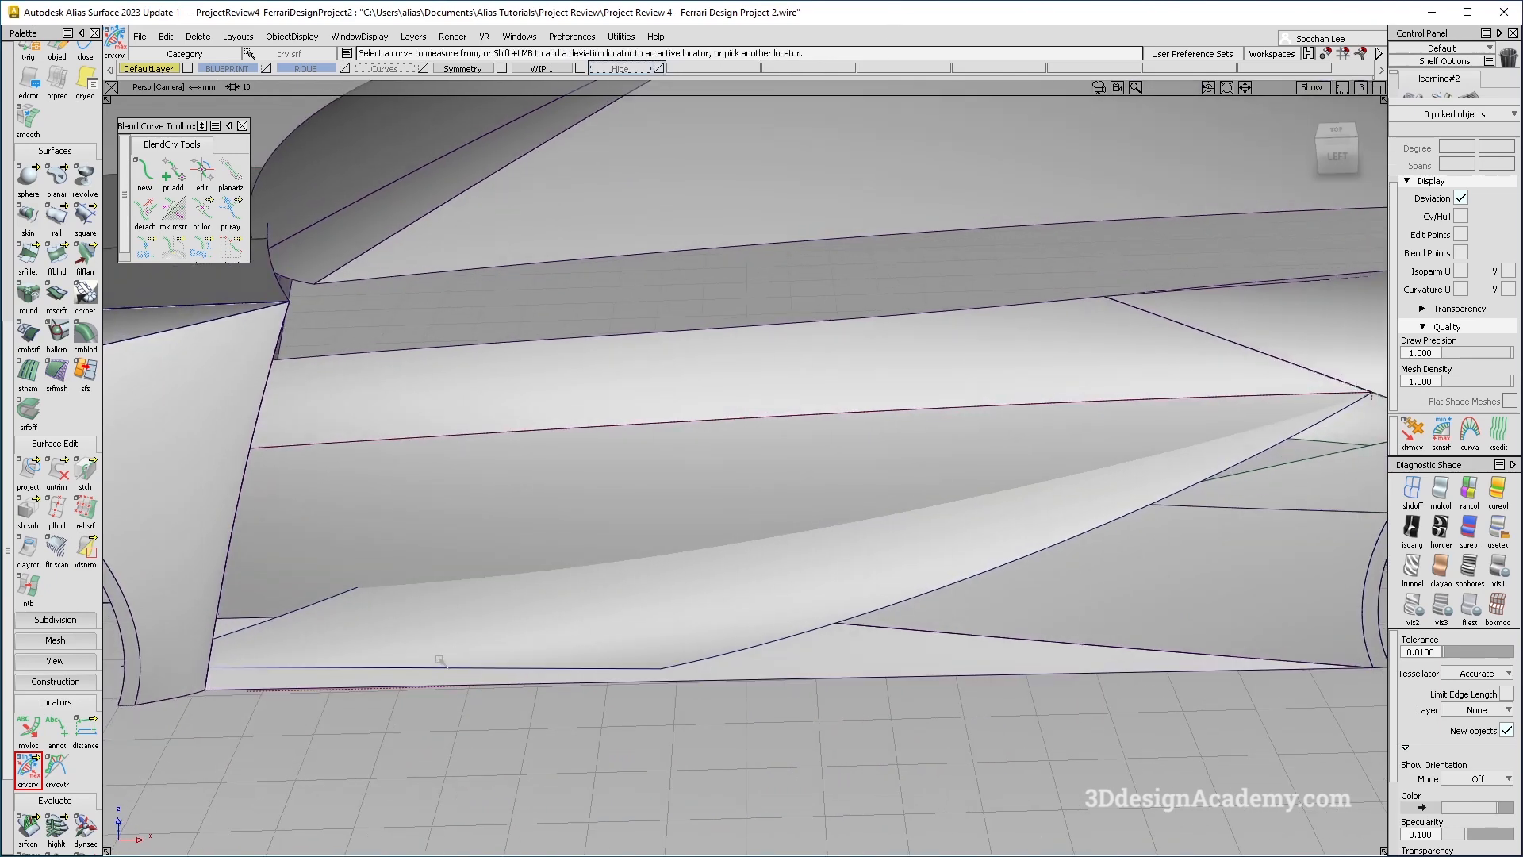
# Step: Apply Surface Fillet between the upper side surface and the lower blade surface with chordal length 20 and form factor 1
pyautogui.doubleClick(26, 264)
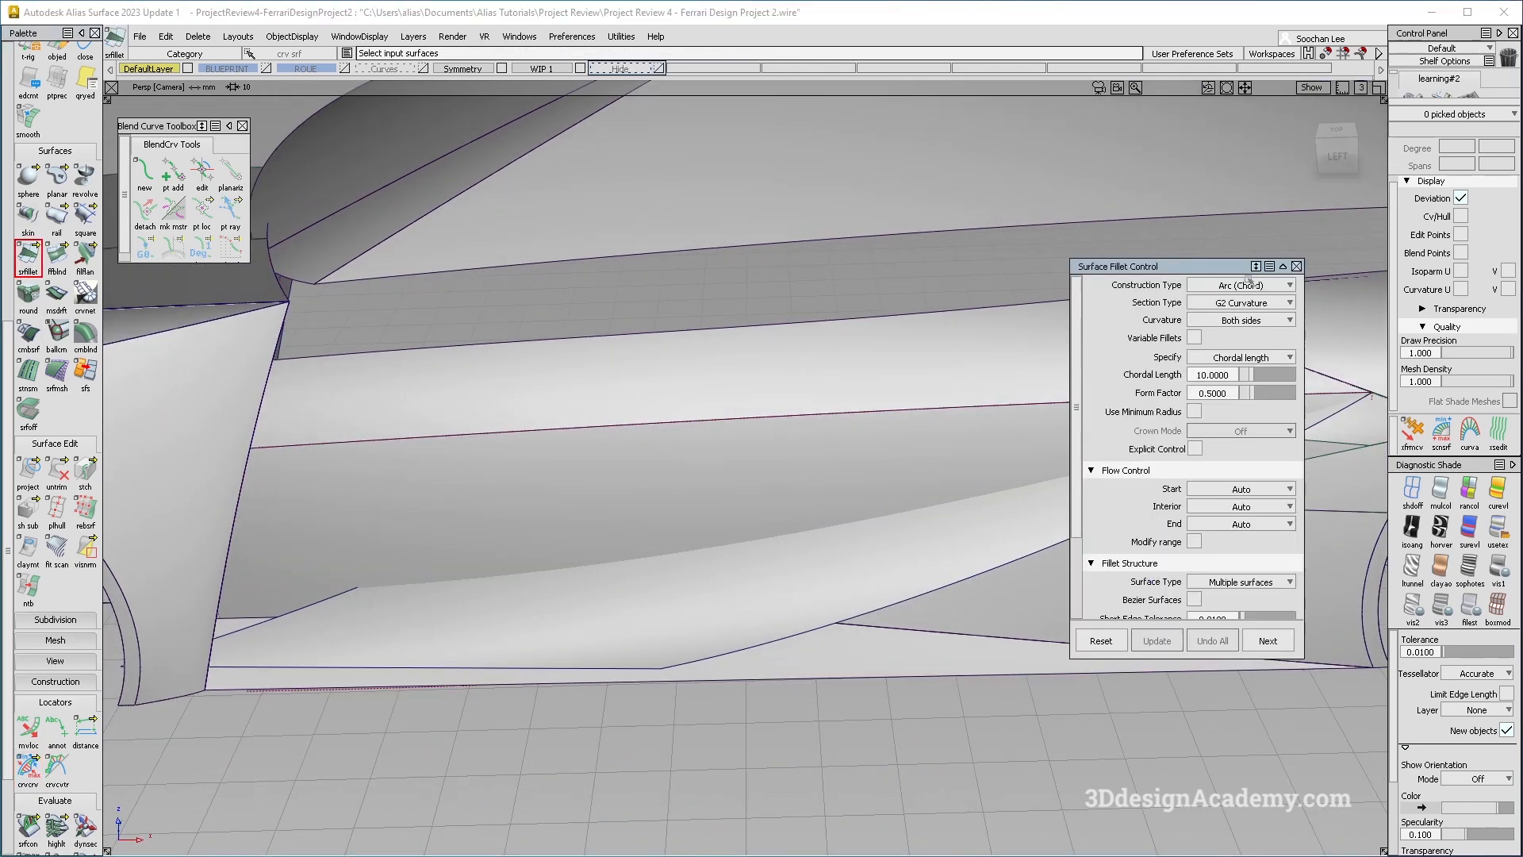
pyautogui.click(748, 503)
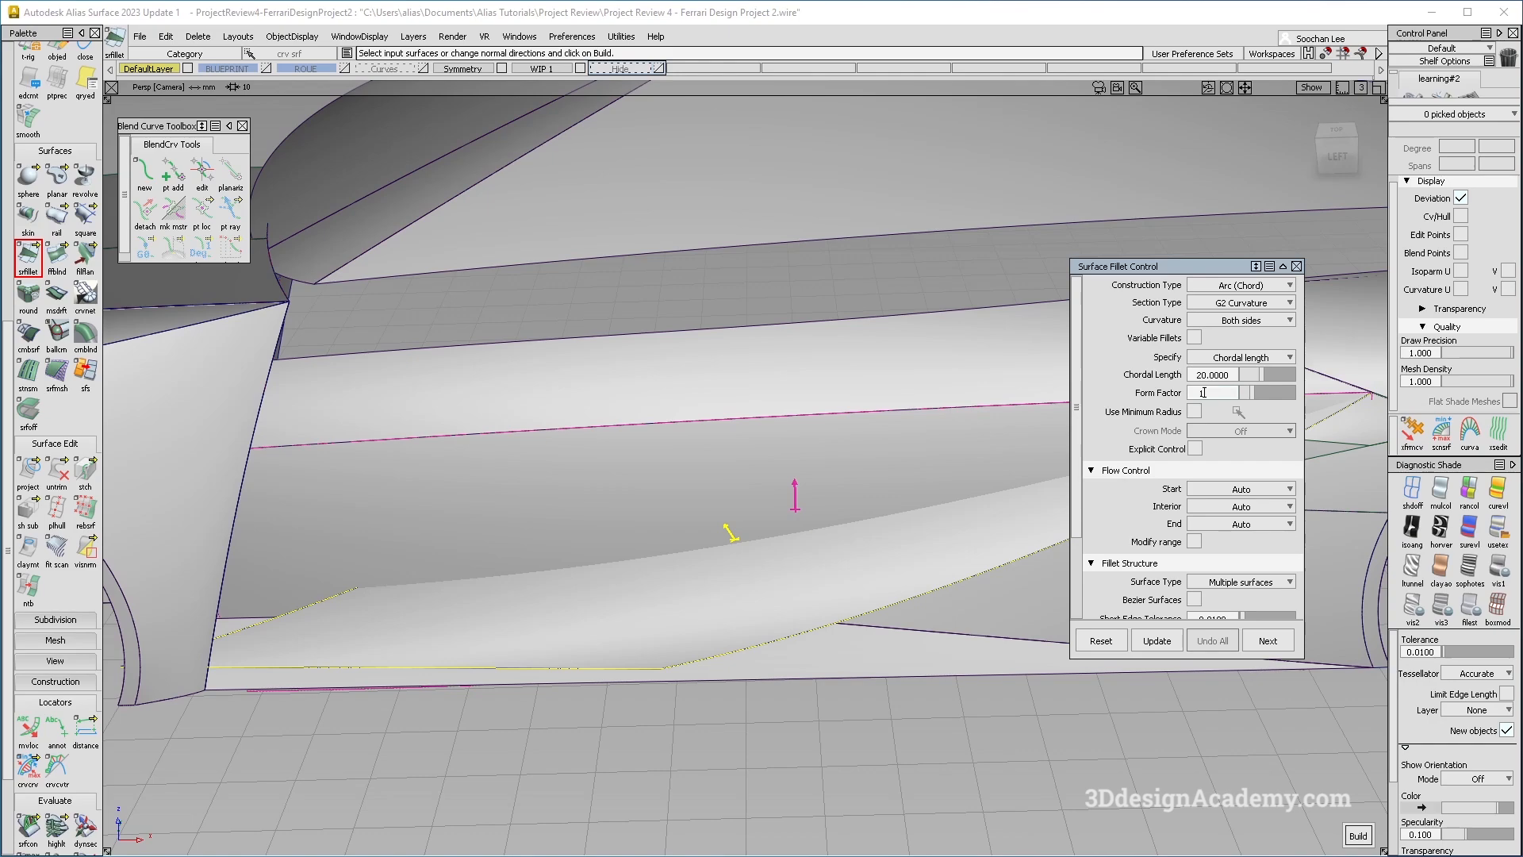
pyautogui.keyDown('alt'); pyautogui.keyDown('shift'); pyautogui.moveTo(765, 476); pyautogui.dragTo(573, 563); pyautogui.keyUp('shift'); pyautogui.keyUp('alt')
pyautogui.keyDown('alt'); pyautogui.keyDown('shift'); pyautogui.moveTo(553, 633); pyautogui.dragTo(330, 432); pyautogui.keyUp('shift'); pyautogui.keyUp('alt')
# Step: Remove the trial fillet and turn off the control display of the lower blade surface
pyautogui.click(668, 555)
pyautogui.keyDown('alt'); pyautogui.keyDown('shift'); pyautogui.moveTo(463, 515); pyautogui.dragTo(750, 644); pyautogui.keyUp('shift'); pyautogui.keyUp('alt')
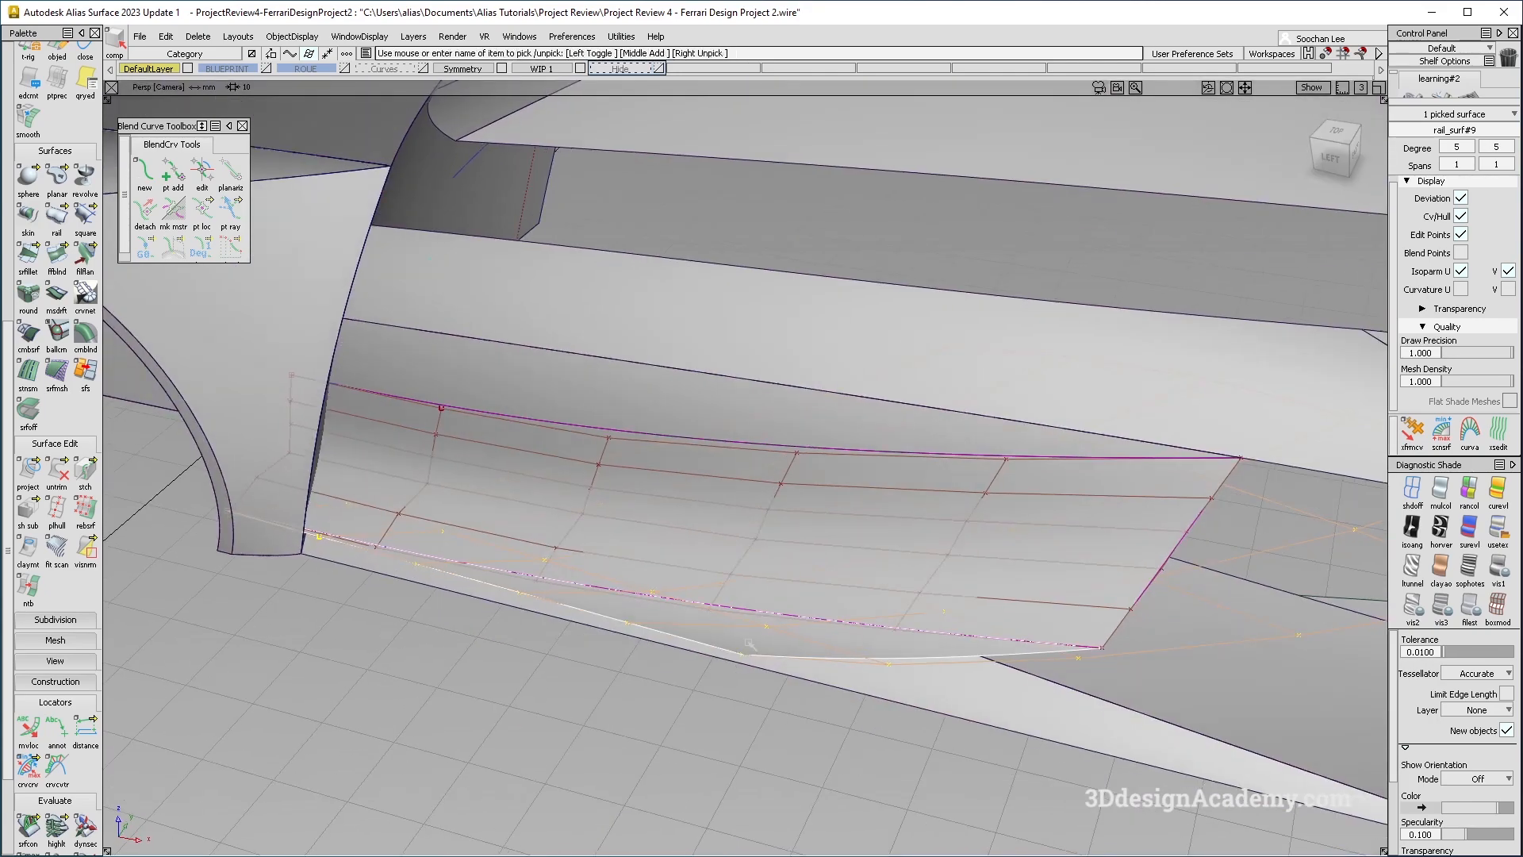
pyautogui.click(709, 492)
pyautogui.click(1207, 641)
pyautogui.keyDown('alt'); pyautogui.keyDown('shift'); pyautogui.moveTo(555, 534); pyautogui.dragTo(491, 514); pyautogui.keyUp('shift'); pyautogui.keyUp('alt')
pyautogui.keyDown('alt'); pyautogui.keyDown('shift'); pyautogui.moveTo(460, 456); pyautogui.dragTo(423, 557); pyautogui.keyUp('shift'); pyautogui.keyUp('alt')
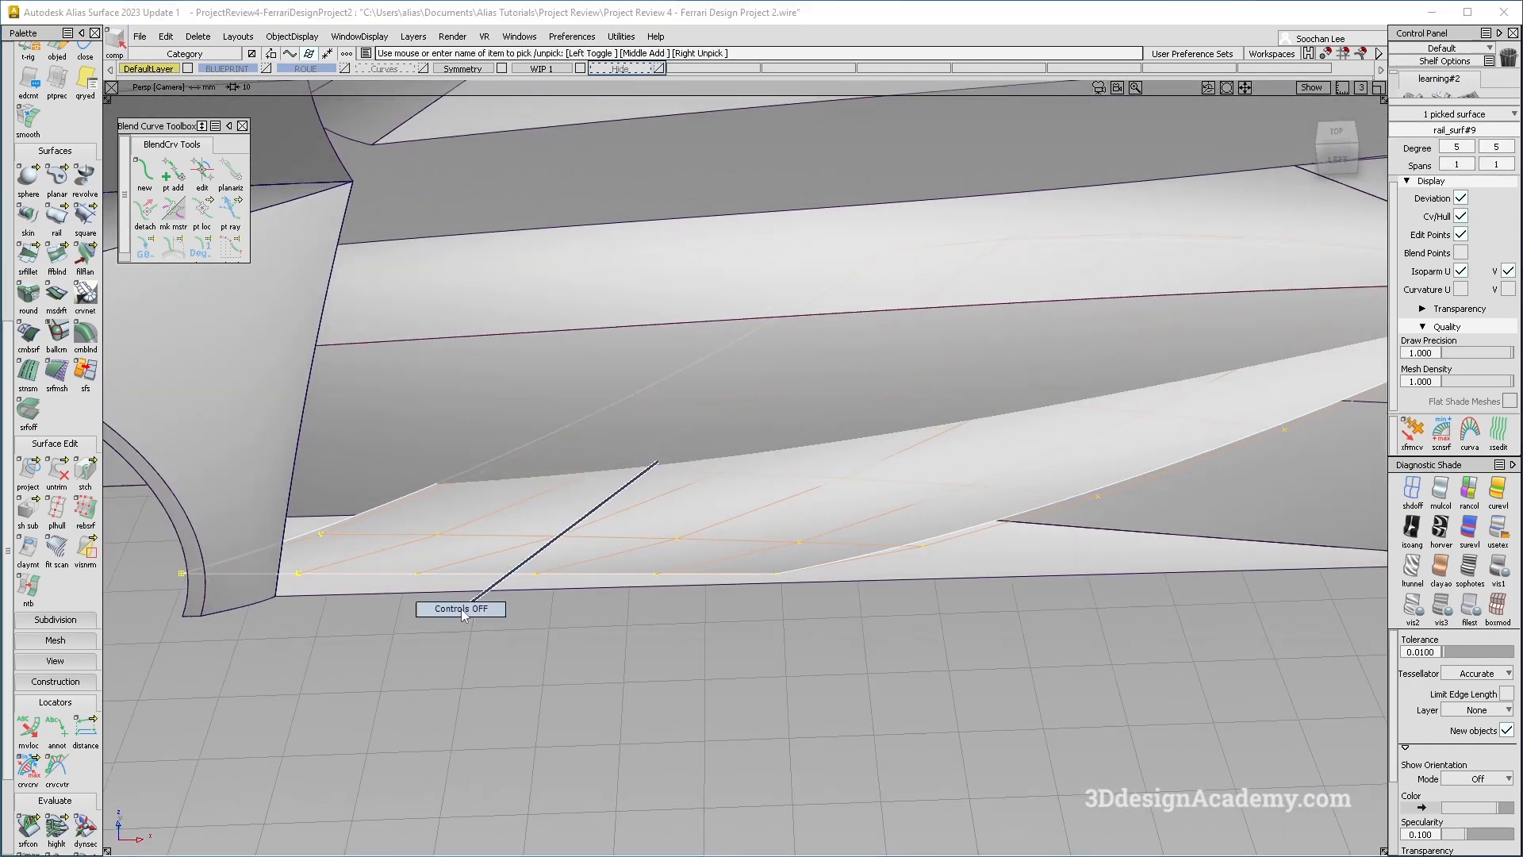
# Step: Rebuild the G2 Curvature fillet between the two side surfaces using Arc (Chord) construction and chordal length 20
pyautogui.click(32, 272)
pyautogui.click(639, 391)
pyautogui.click(627, 508)
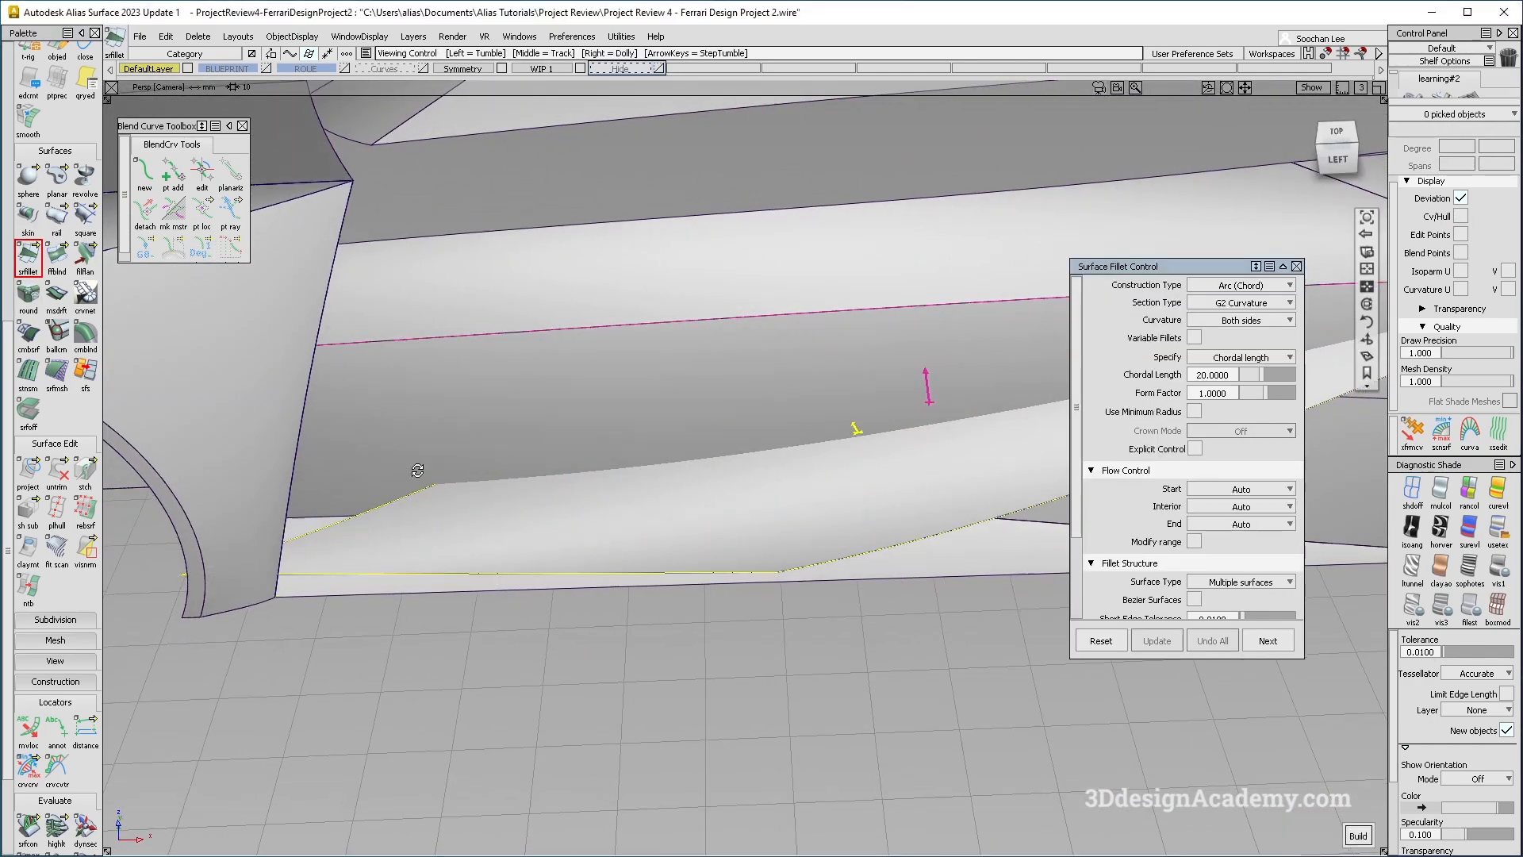
pyautogui.keyDown('alt'); pyautogui.keyDown('shift'); pyautogui.moveTo(416, 466); pyautogui.dragTo(738, 458); pyautogui.keyUp('shift'); pyautogui.keyUp('alt')
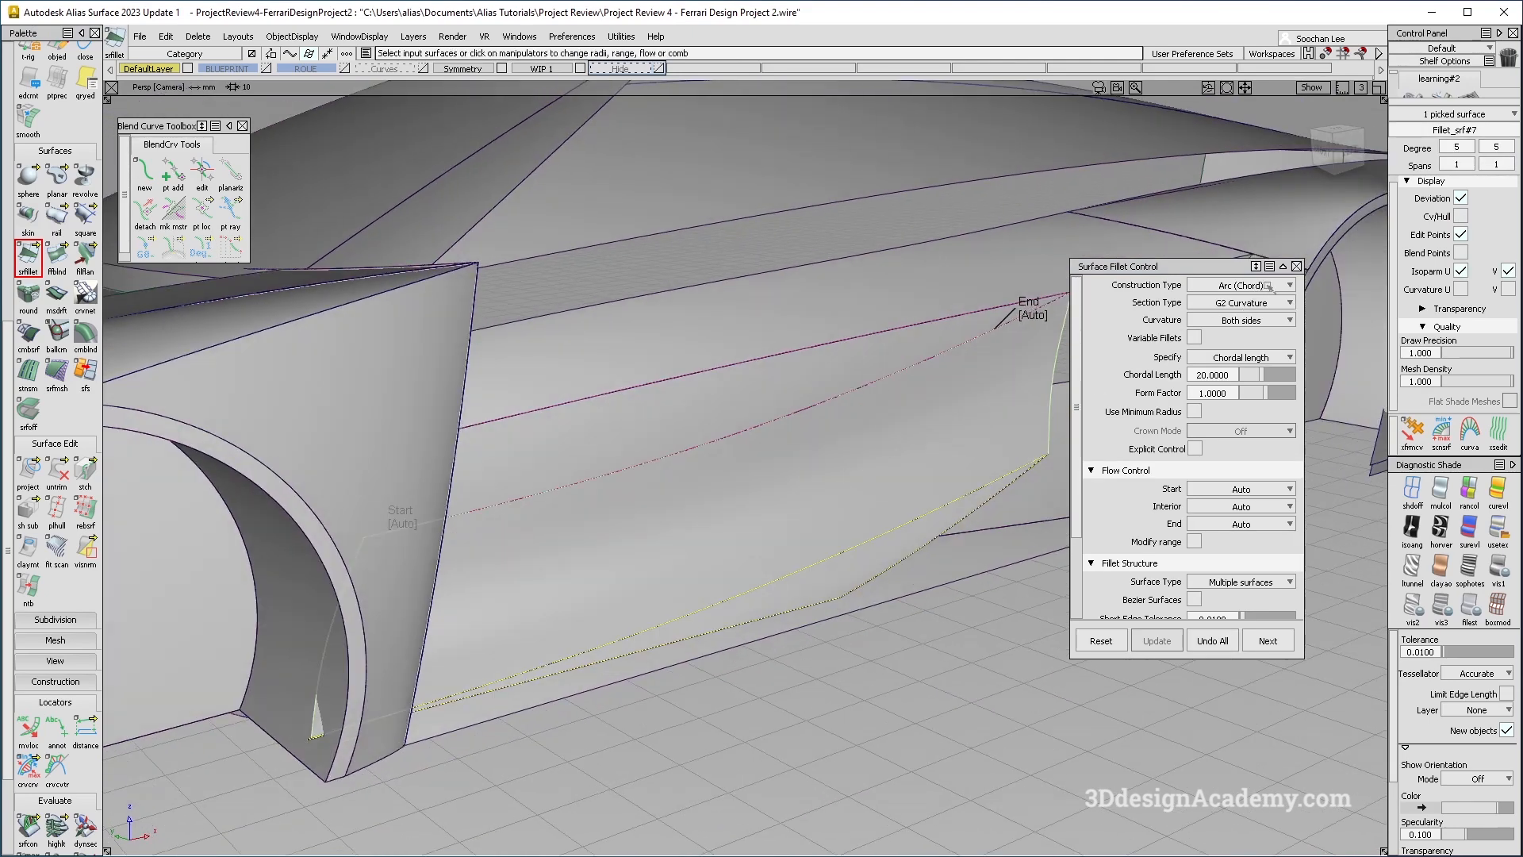
# Step: Change the fillet's construction type to Build Theoretical and display its control points
pyautogui.click(1269, 286)
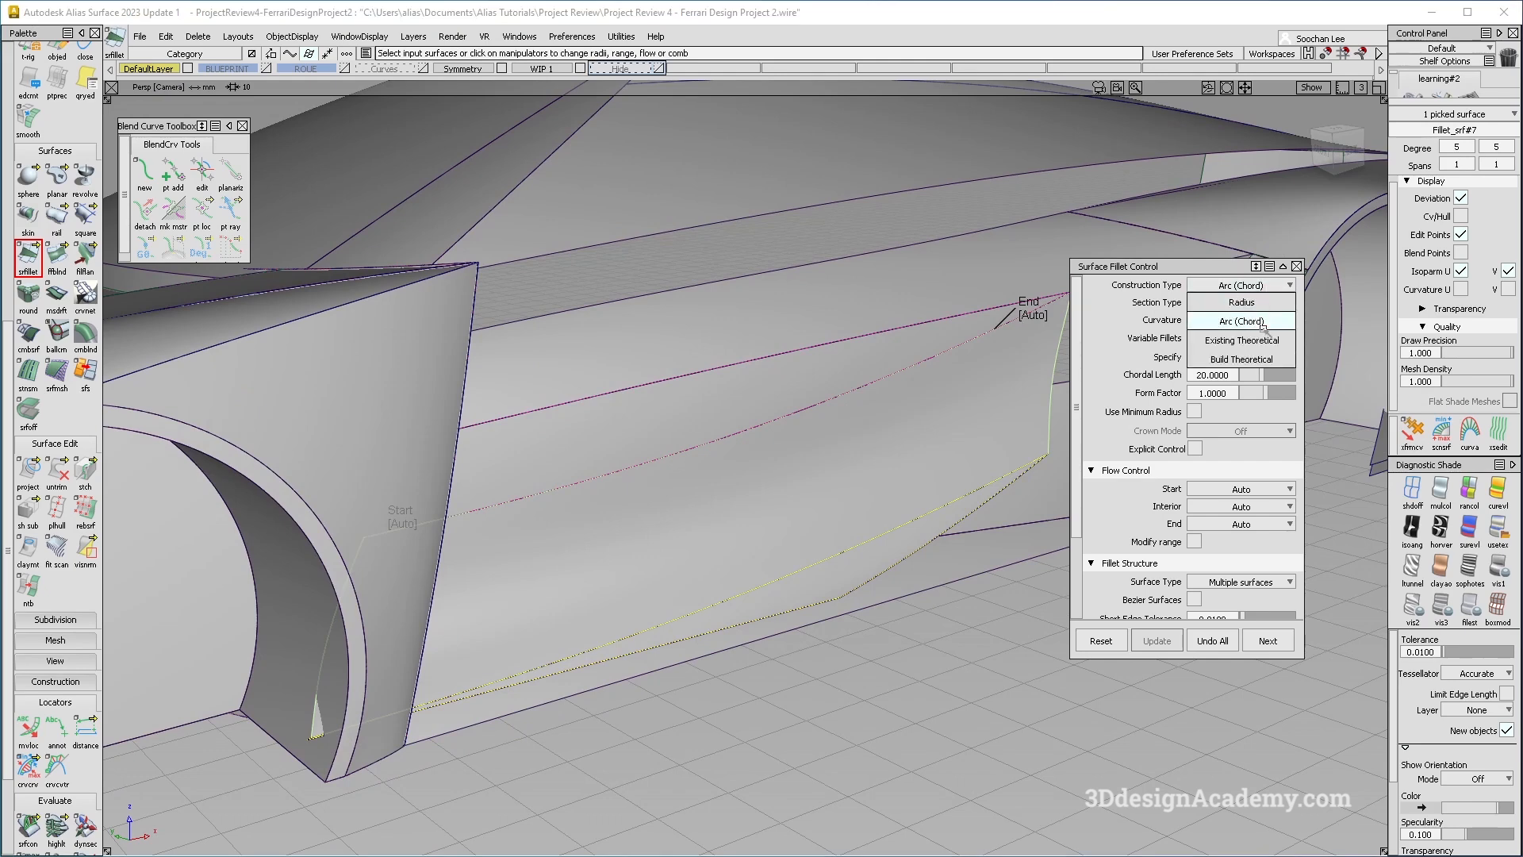
pyautogui.click(1249, 364)
pyautogui.keyDown('alt'); pyautogui.keyDown('shift'); pyautogui.moveTo(607, 549); pyautogui.dragTo(587, 595); pyautogui.keyUp('shift'); pyautogui.keyUp('alt')
pyautogui.press('c')
pyautogui.keyDown('alt'); pyautogui.keyDown('shift'); pyautogui.moveTo(500, 631); pyautogui.dragTo(593, 595); pyautogui.keyUp('shift'); pyautogui.keyUp('alt')
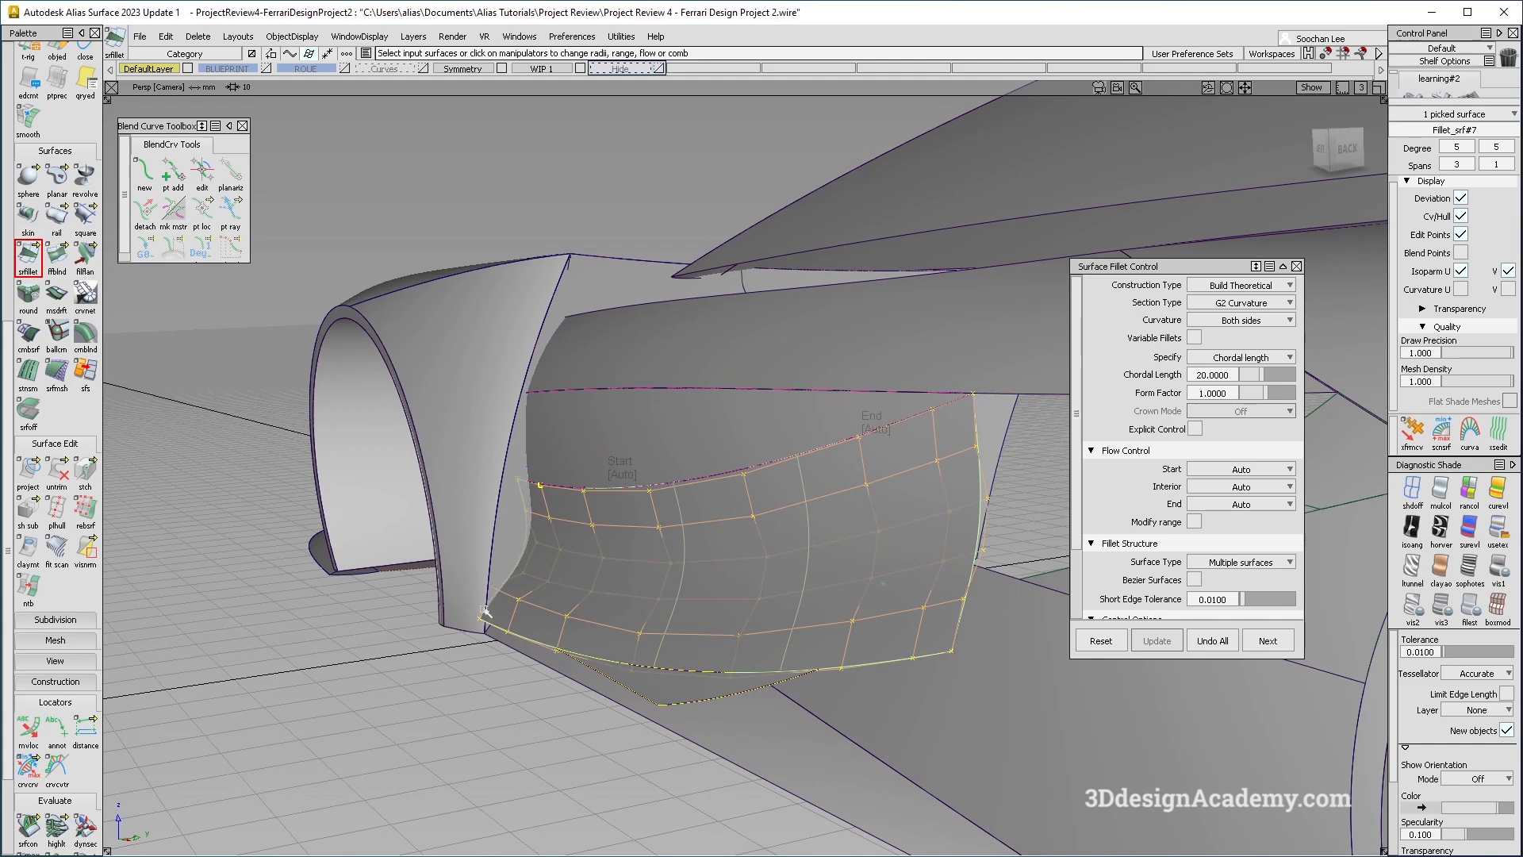
pyautogui.keyDown('alt'); pyautogui.keyDown('shift'); pyautogui.moveTo(480, 617); pyautogui.dragTo(746, 602); pyautogui.keyUp('shift'); pyautogui.keyUp('alt')
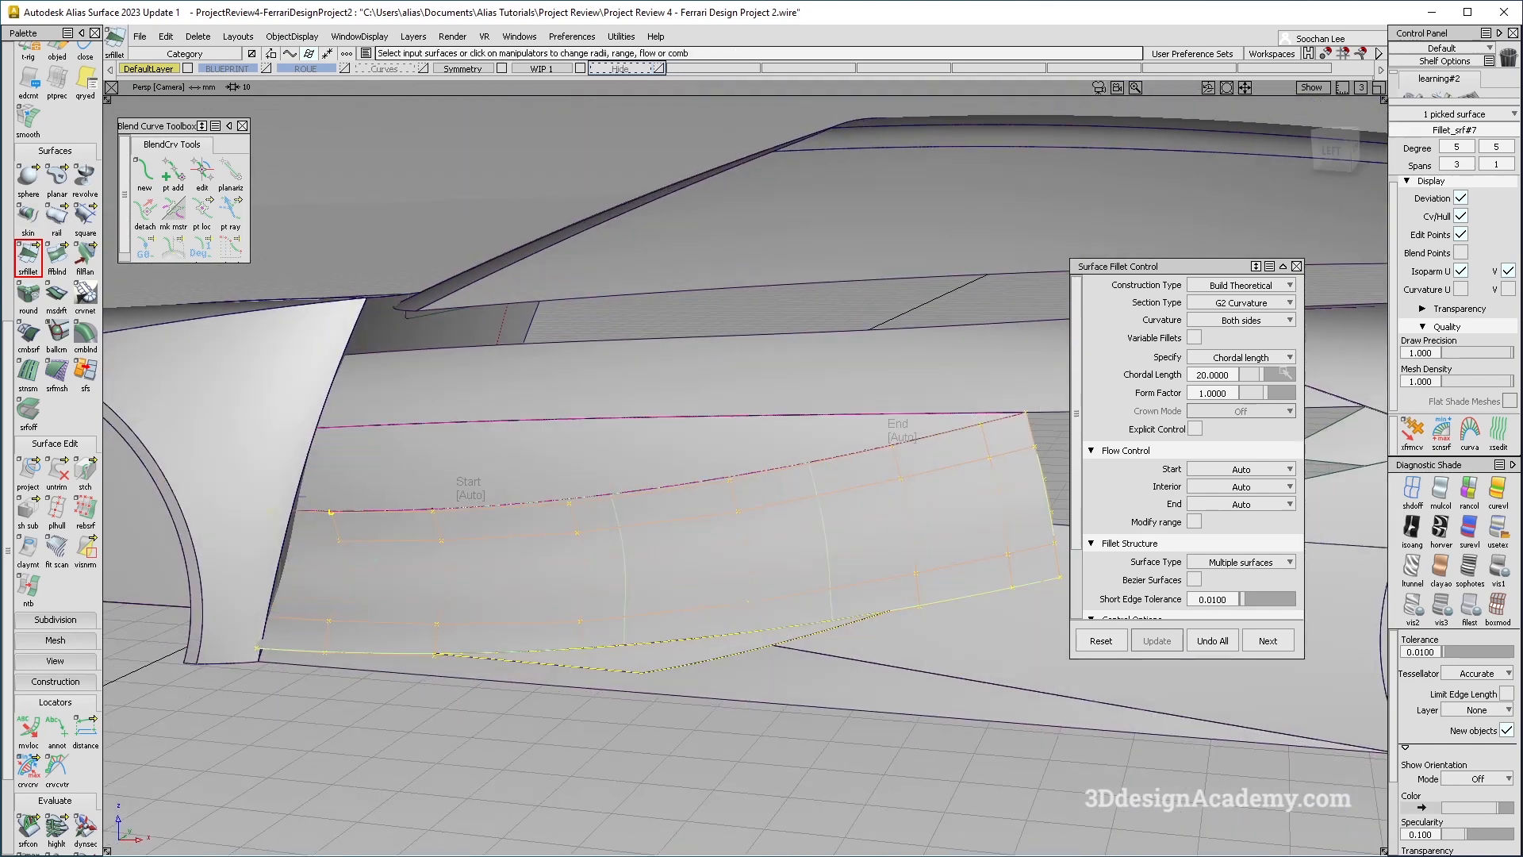
# Step: Reduce the fillet's chordal length to 18, then to 17
pyautogui.click(1229, 374)
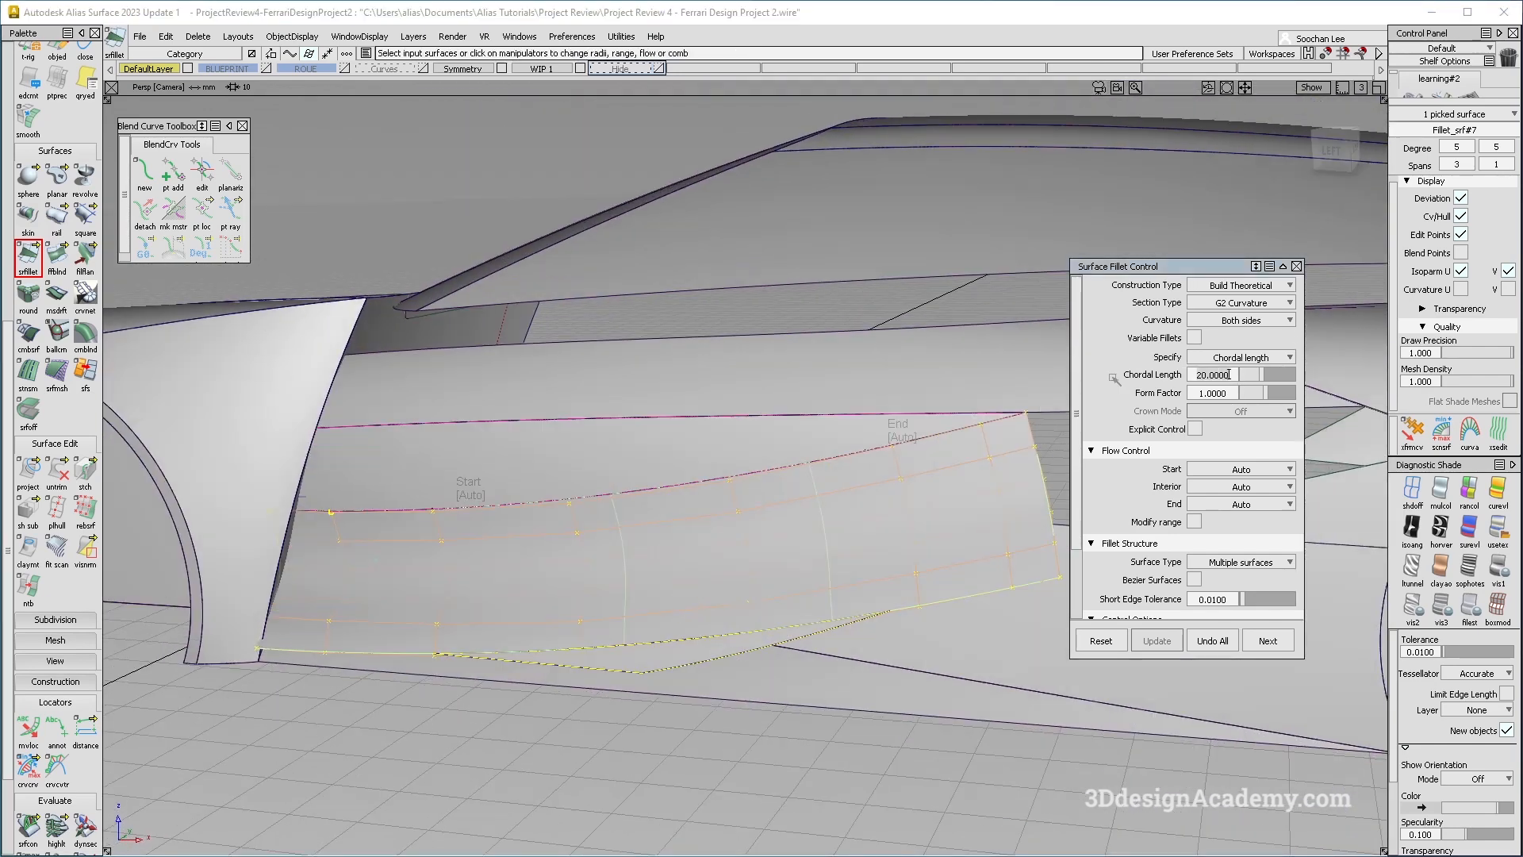
pyautogui.press('Return')
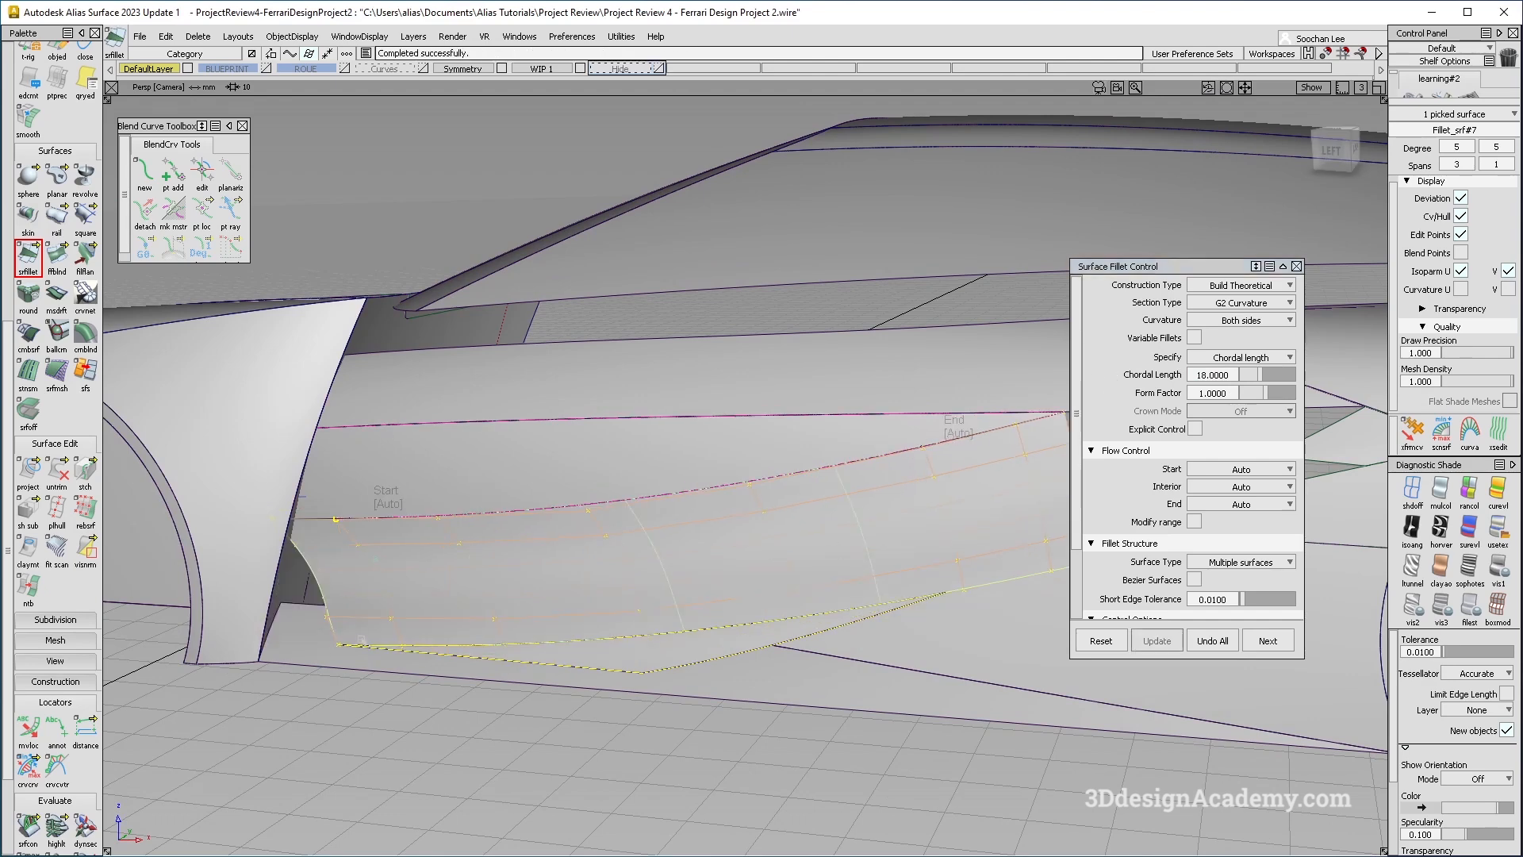
pyautogui.click(1229, 374)
pyautogui.write('17')
pyautogui.press('Return')
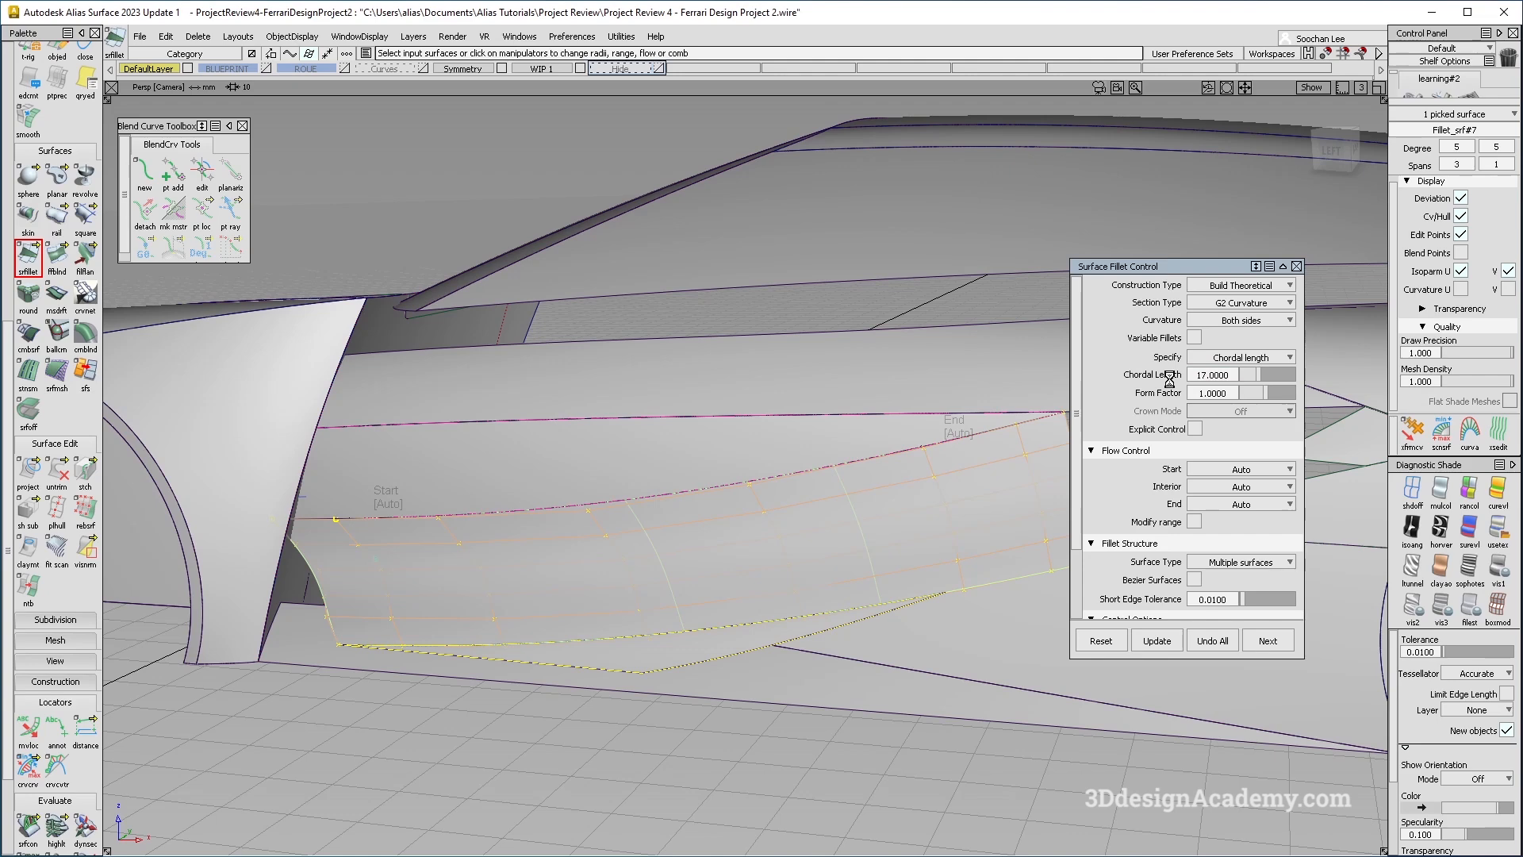
# Step: Try Connect as the fillet's start flow control, then set the start to Extend
pyautogui.keyDown('alt'); pyautogui.keyDown('shift'); pyautogui.moveTo(418, 565); pyautogui.dragTo(389, 556); pyautogui.keyUp('shift'); pyautogui.keyUp('alt')
pyautogui.click(370, 508)
pyautogui.click(370, 508)
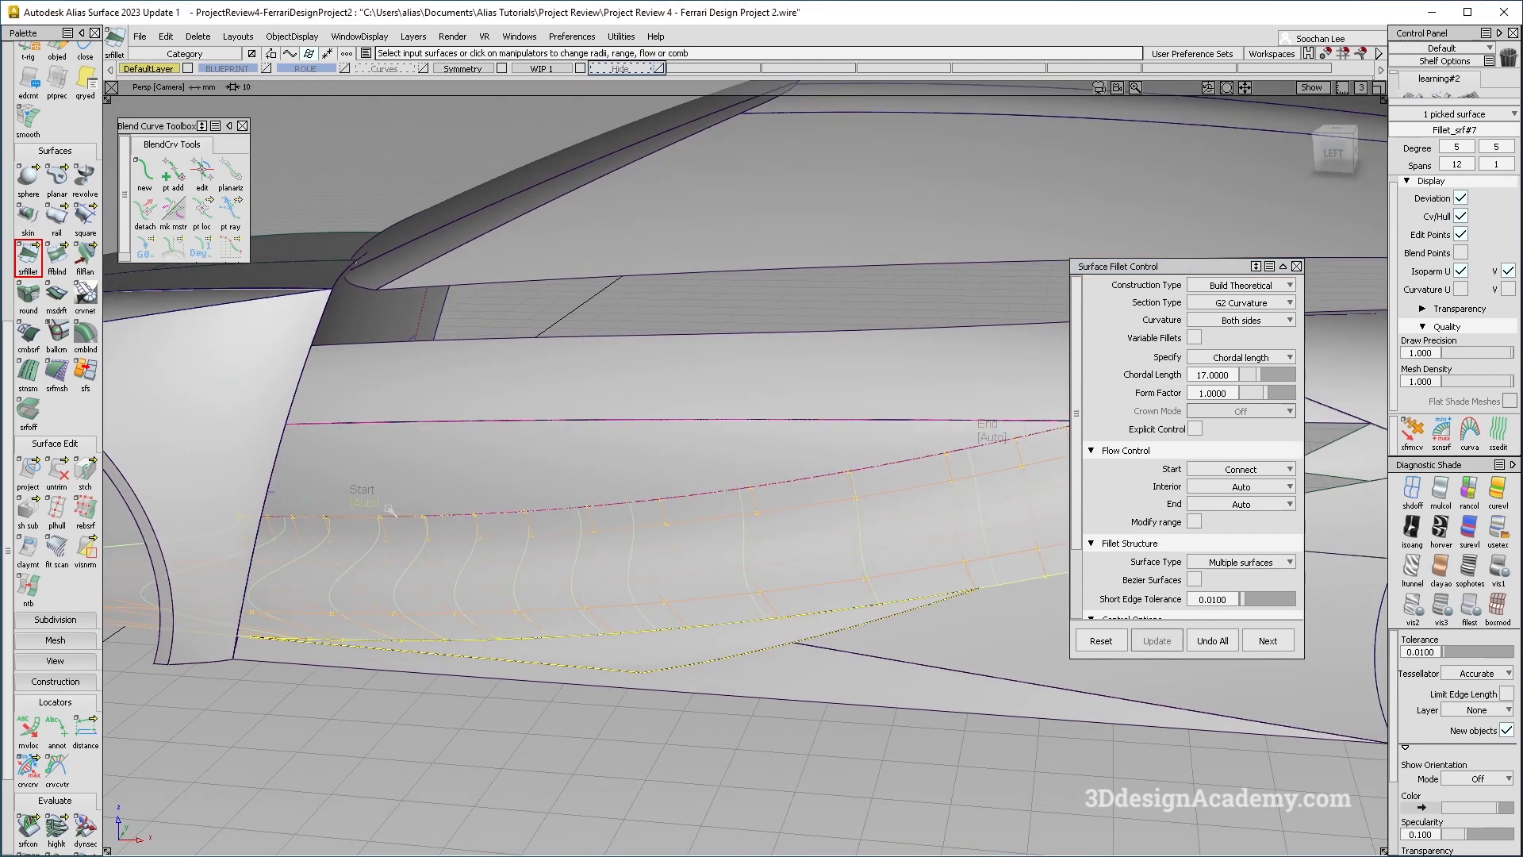
pyautogui.click(377, 508)
pyautogui.press('space')
# Step: Set the fillet's chordal length to 16 and check its front lower corner against the blade edge
pyautogui.keyDown('alt'); pyautogui.keyDown('shift'); pyautogui.moveTo(830, 532); pyautogui.dragTo(626, 510, button='middle'); pyautogui.keyUp('shift'); pyautogui.keyUp('alt')
pyautogui.keyDown('alt'); pyautogui.keyDown('shift'); pyautogui.moveTo(793, 414); pyautogui.dragTo(488, 452); pyautogui.keyUp('shift'); pyautogui.keyUp('alt')
pyautogui.keyDown('alt'); pyautogui.keyDown('shift'); pyautogui.moveTo(488, 452); pyautogui.dragTo(552, 294, button='right'); pyautogui.keyUp('shift'); pyautogui.keyUp('alt')
pyautogui.click(500, 281)
pyautogui.keyDown('alt'); pyautogui.keyDown('shift'); pyautogui.click(308, 549); pyautogui.keyUp('shift'); pyautogui.keyUp('alt')
pyautogui.keyDown('alt'); pyautogui.keyDown('shift'); pyautogui.moveTo(307, 550); pyautogui.dragTo(420, 503, button='right'); pyautogui.keyUp('shift'); pyautogui.keyUp('alt')
pyautogui.keyDown('alt'); pyautogui.keyDown('shift'); pyautogui.moveTo(352, 542); pyautogui.dragTo(388, 530, button='right'); pyautogui.keyUp('shift'); pyautogui.keyUp('alt')
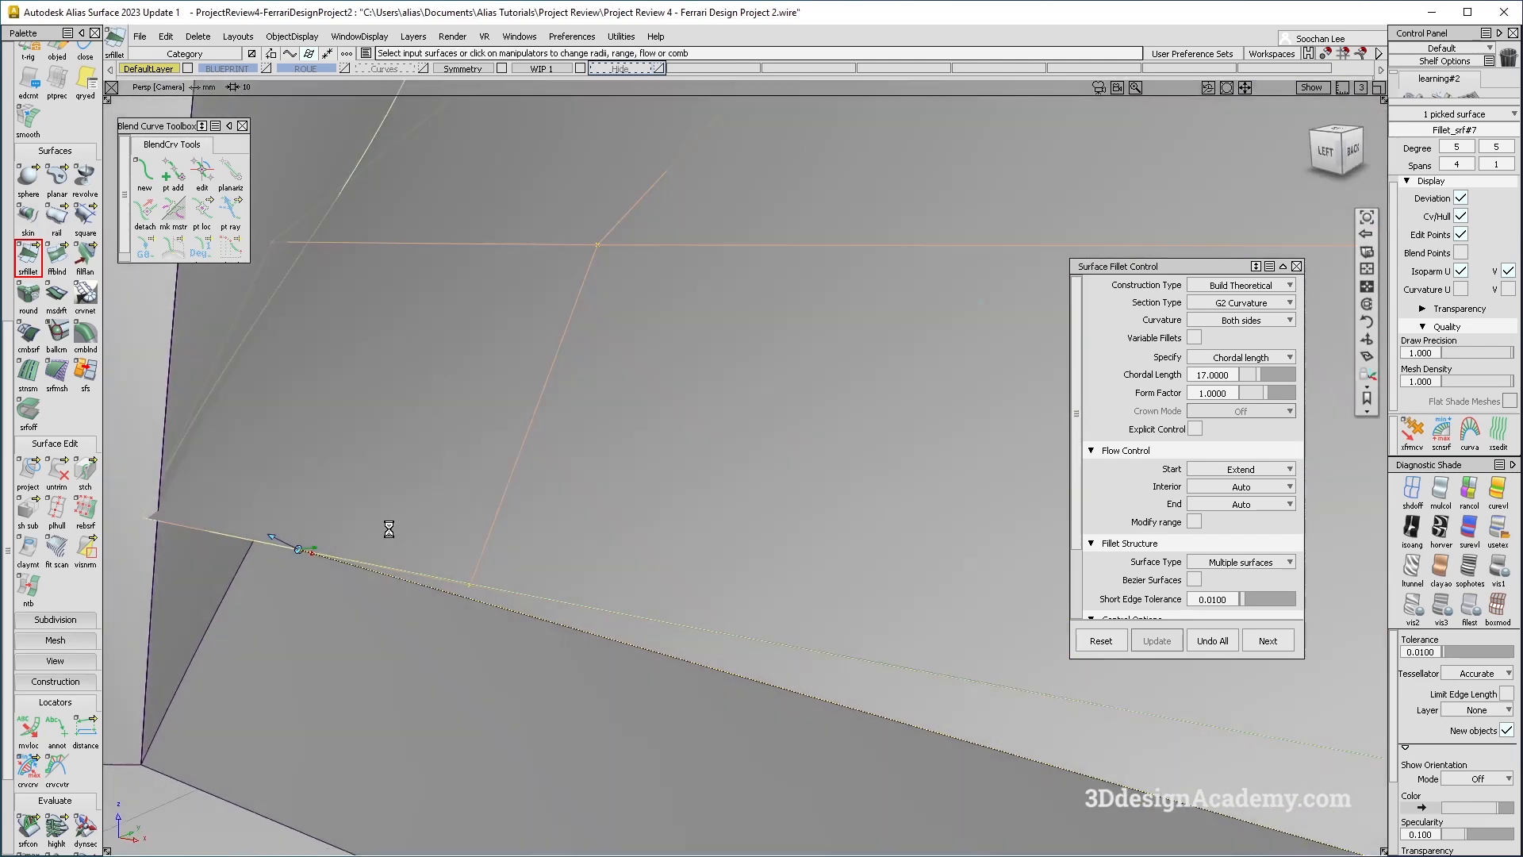
pyautogui.keyDown('alt'); pyautogui.keyDown('shift'); pyautogui.moveTo(389, 529); pyautogui.dragTo(422, 529); pyautogui.keyUp('shift'); pyautogui.keyUp('alt')
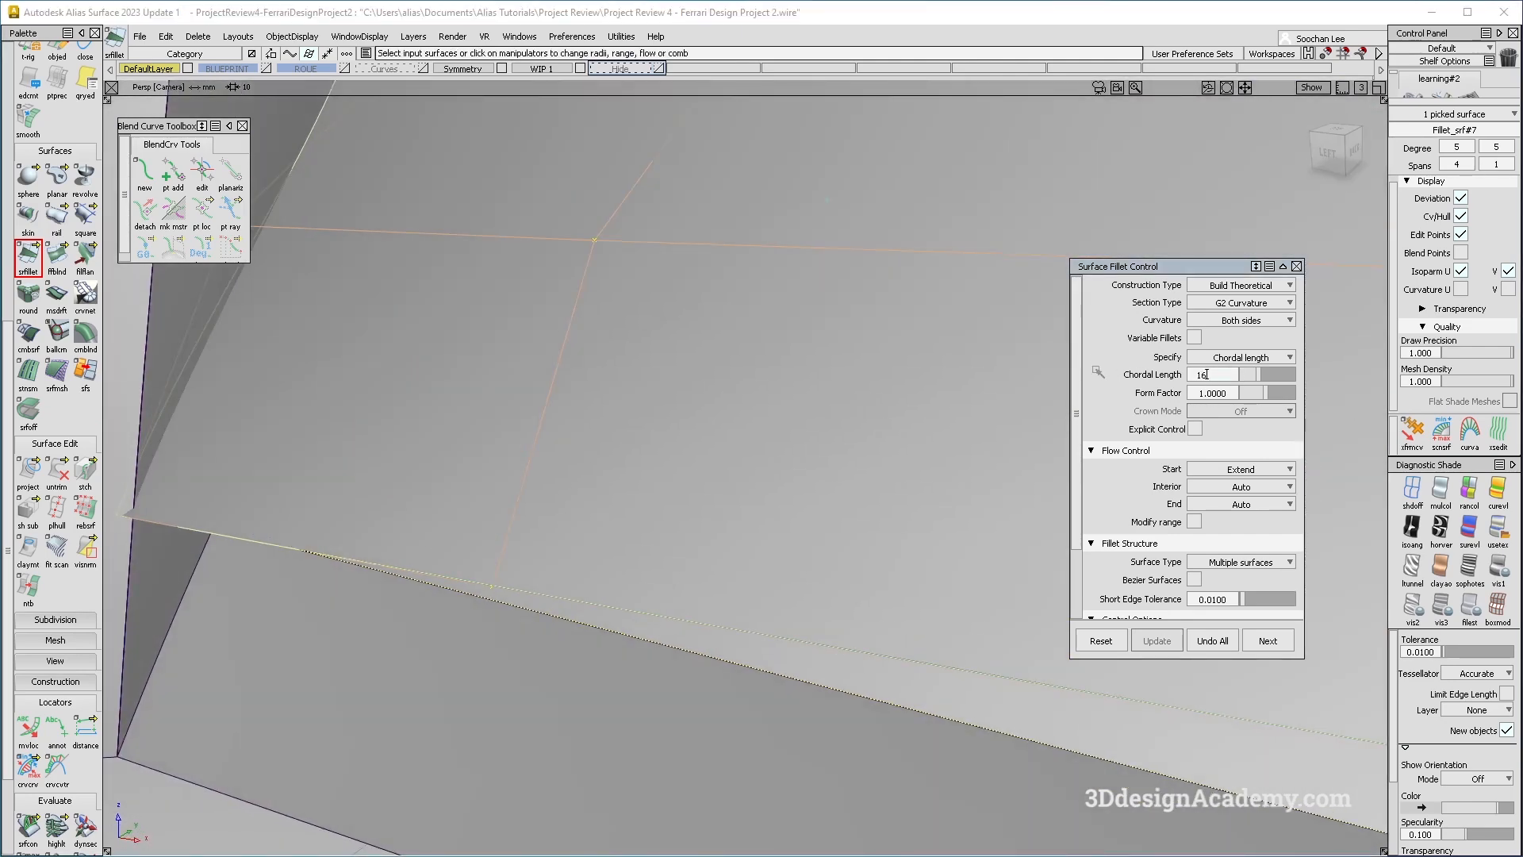
pyautogui.press('Return')
pyautogui.keyDown('alt'); pyautogui.keyDown('shift'); pyautogui.moveTo(469, 426); pyautogui.dragTo(445, 435, button='right'); pyautogui.keyUp('shift'); pyautogui.keyUp('alt')
pyautogui.keyDown('alt'); pyautogui.keyDown('shift'); pyautogui.moveTo(445, 436); pyautogui.dragTo(449, 456); pyautogui.keyUp('shift'); pyautogui.keyUp('alt')
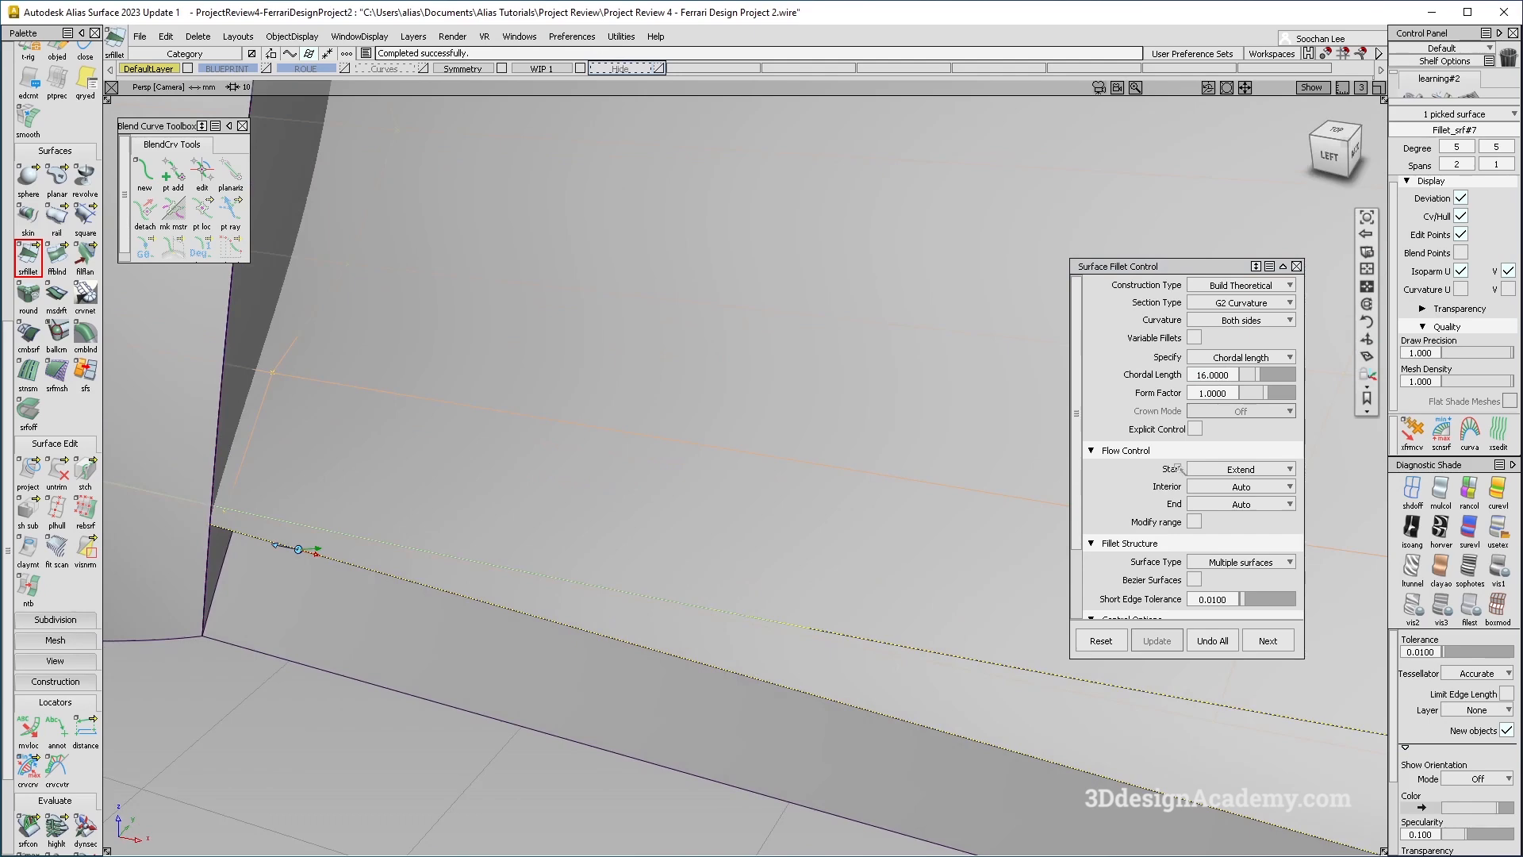
# Step: Set the fillet's chordal length to 16.5 so its lower front edge lines up near the fender corner
pyautogui.click(1209, 375)
pyautogui.write('16.')
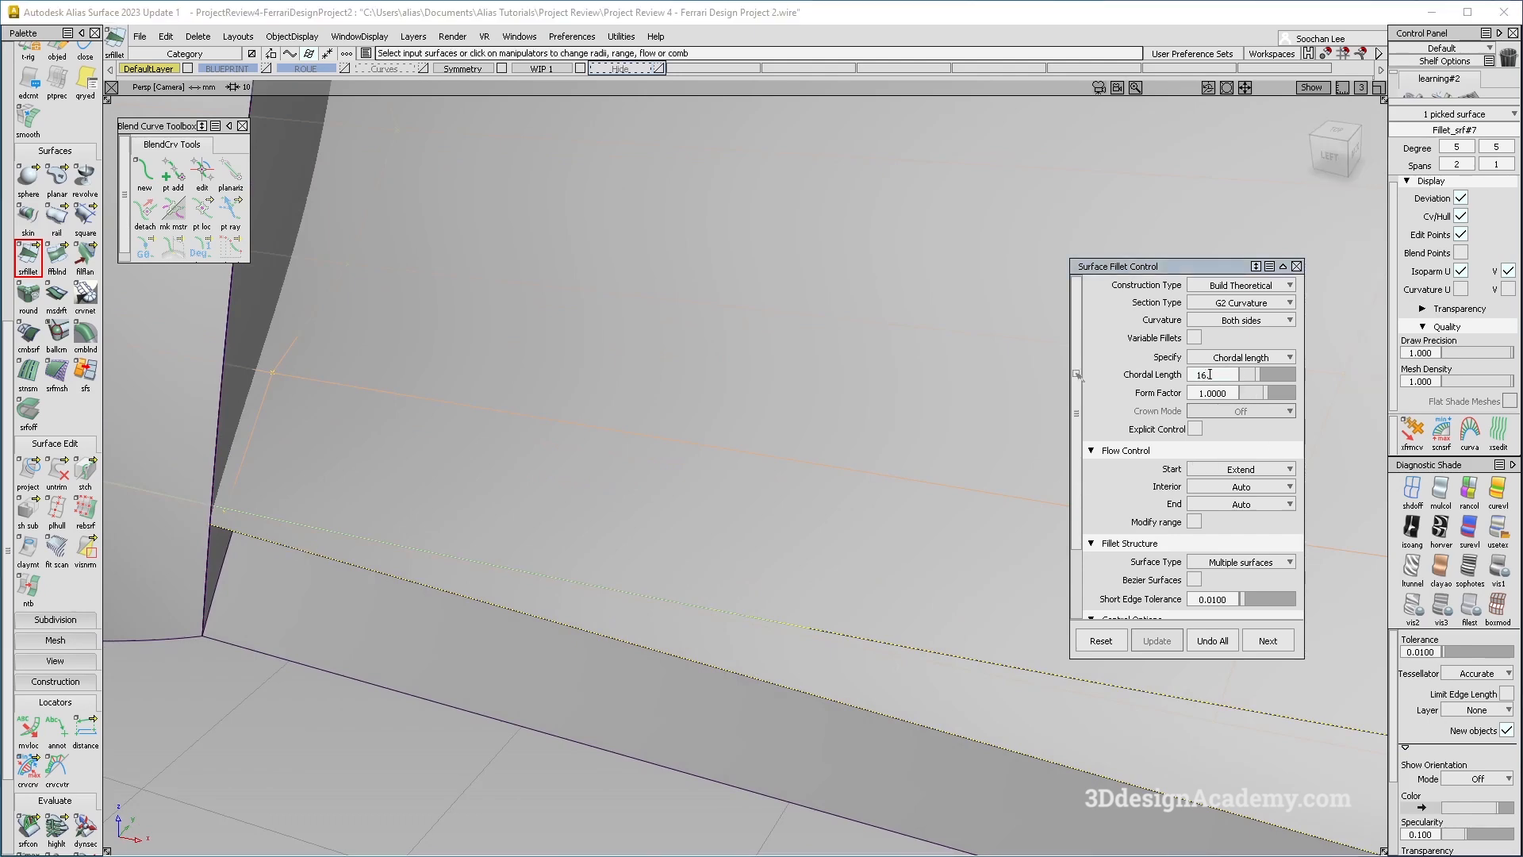
pyautogui.write('5')
pyautogui.press('Return')
pyautogui.keyDown('alt'); pyautogui.keyDown('shift'); pyautogui.moveTo(481, 466); pyautogui.dragTo(428, 469, button='right'); pyautogui.keyUp('shift'); pyautogui.keyUp('alt')
pyautogui.keyDown('alt'); pyautogui.keyDown('shift'); pyautogui.moveTo(429, 469); pyautogui.dragTo(615, 444); pyautogui.keyUp('shift'); pyautogui.keyUp('alt')
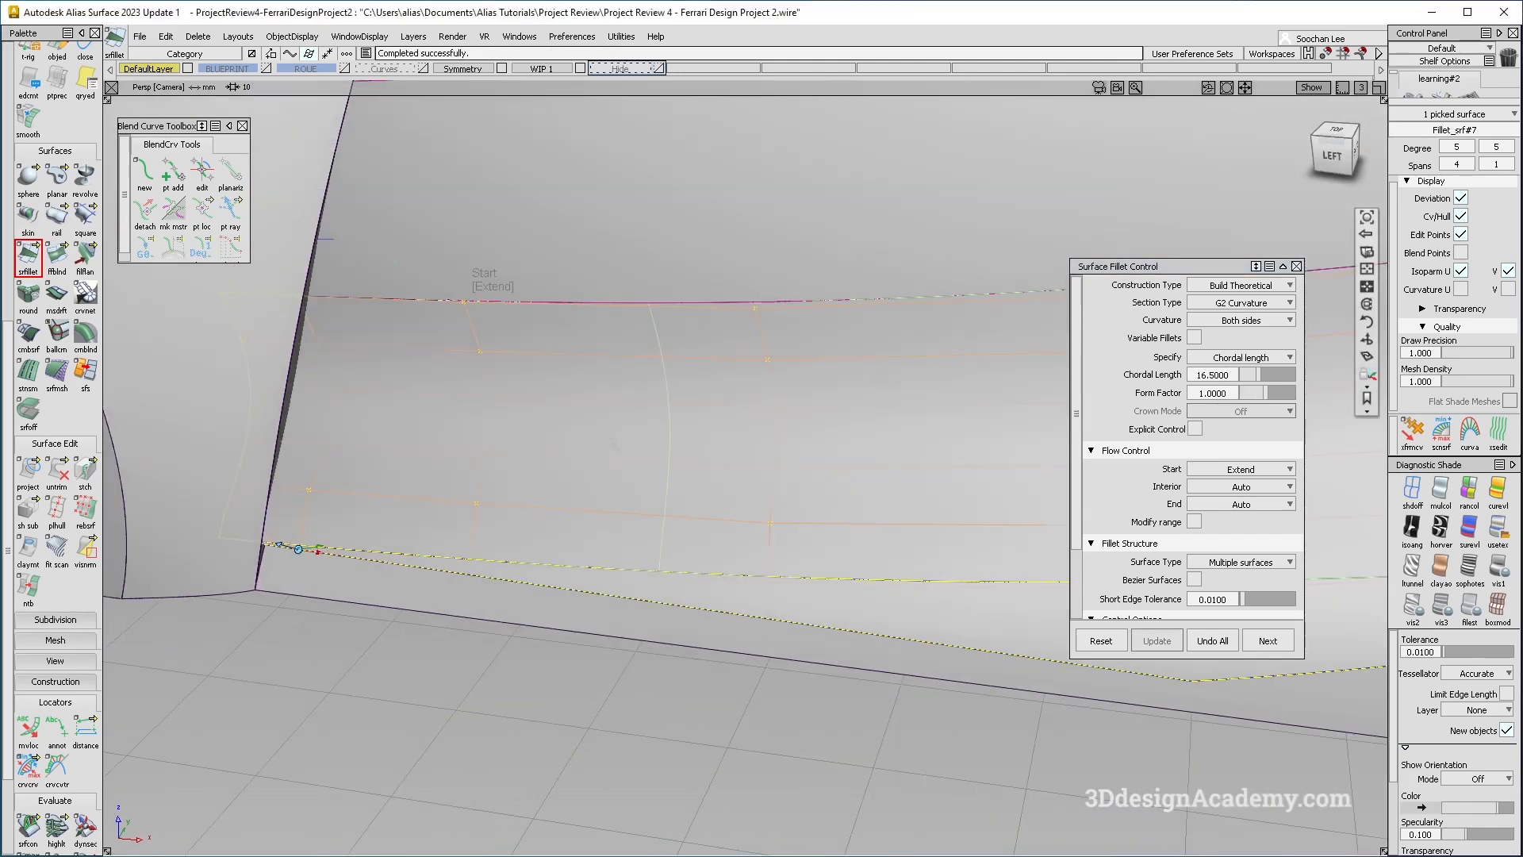
# Step: Rebuild the fillet with the Bezier Surfaces option enabled
pyautogui.keyDown('alt'); pyautogui.keyDown('shift'); pyautogui.moveTo(616, 443); pyautogui.dragTo(507, 444, button='right'); pyautogui.keyUp('shift'); pyautogui.keyUp('alt')
pyautogui.keyDown('alt'); pyautogui.keyDown('shift'); pyautogui.moveTo(507, 444); pyautogui.dragTo(289, 446, button='middle'); pyautogui.keyUp('shift'); pyautogui.keyUp('alt')
pyautogui.keyDown('alt'); pyautogui.keyDown('shift'); pyautogui.moveTo(676, 443); pyautogui.dragTo(798, 435); pyautogui.keyUp('shift'); pyautogui.keyUp('alt')
pyautogui.keyDown('alt'); pyautogui.keyDown('shift'); pyautogui.moveTo(499, 491); pyautogui.dragTo(611, 415); pyautogui.keyUp('shift'); pyautogui.keyUp('alt')
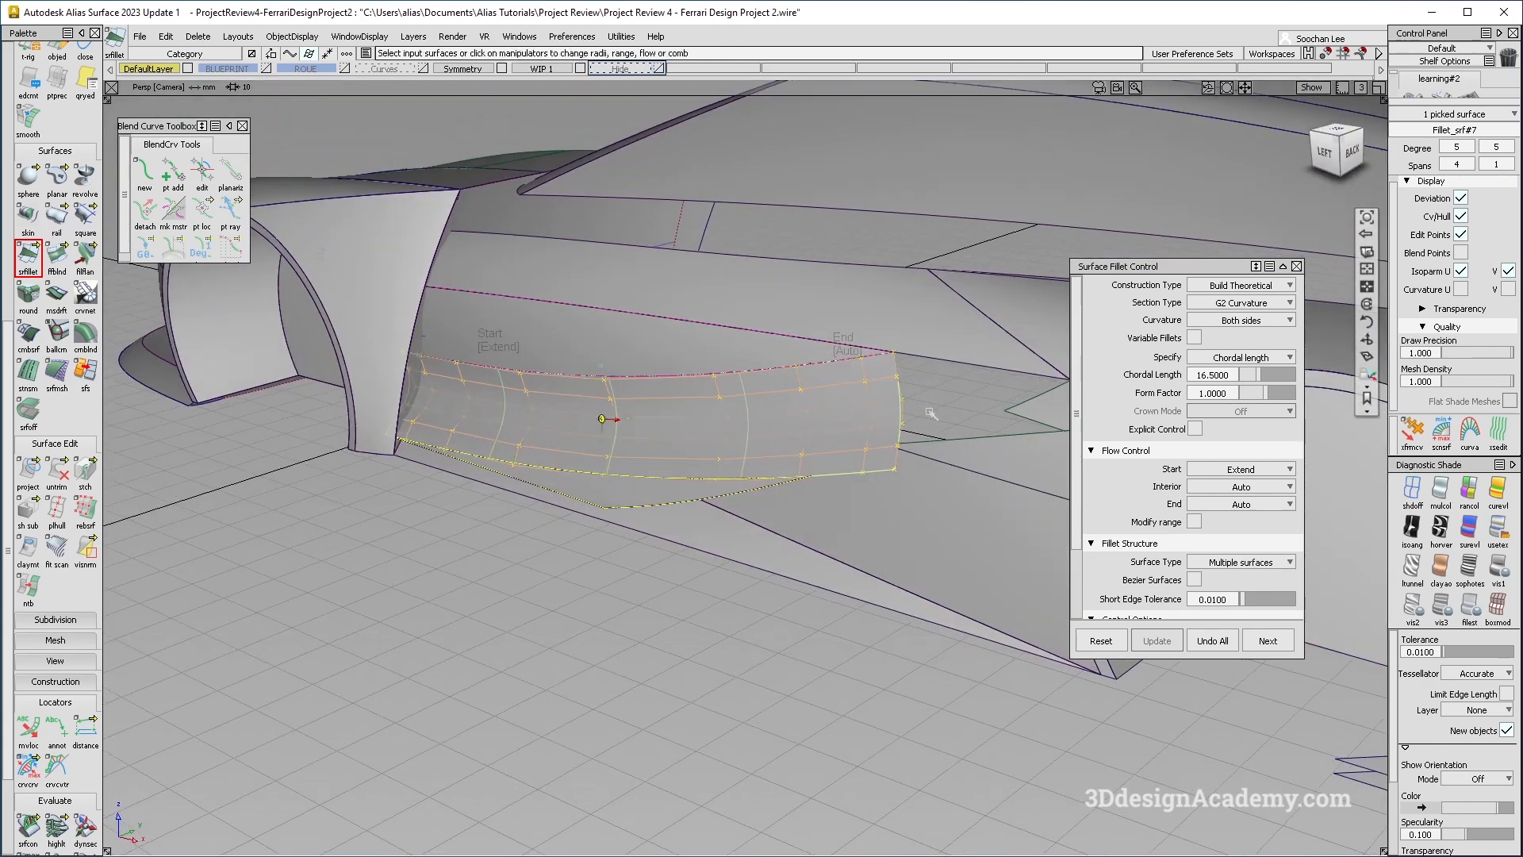
pyautogui.click(1193, 580)
pyautogui.moveTo(732, 449)
pyautogui.keyDown('alt'); pyautogui.keyDown('shift'); pyautogui.mouseDown()
pyautogui.moveTo(969, 445)
pyautogui.moveTo(950, 426)
pyautogui.moveTo(769, 429)
pyautogui.moveTo(760, 454)
pyautogui.mouseUp(); pyautogui.keyUp('shift'); pyautogui.keyUp('alt')
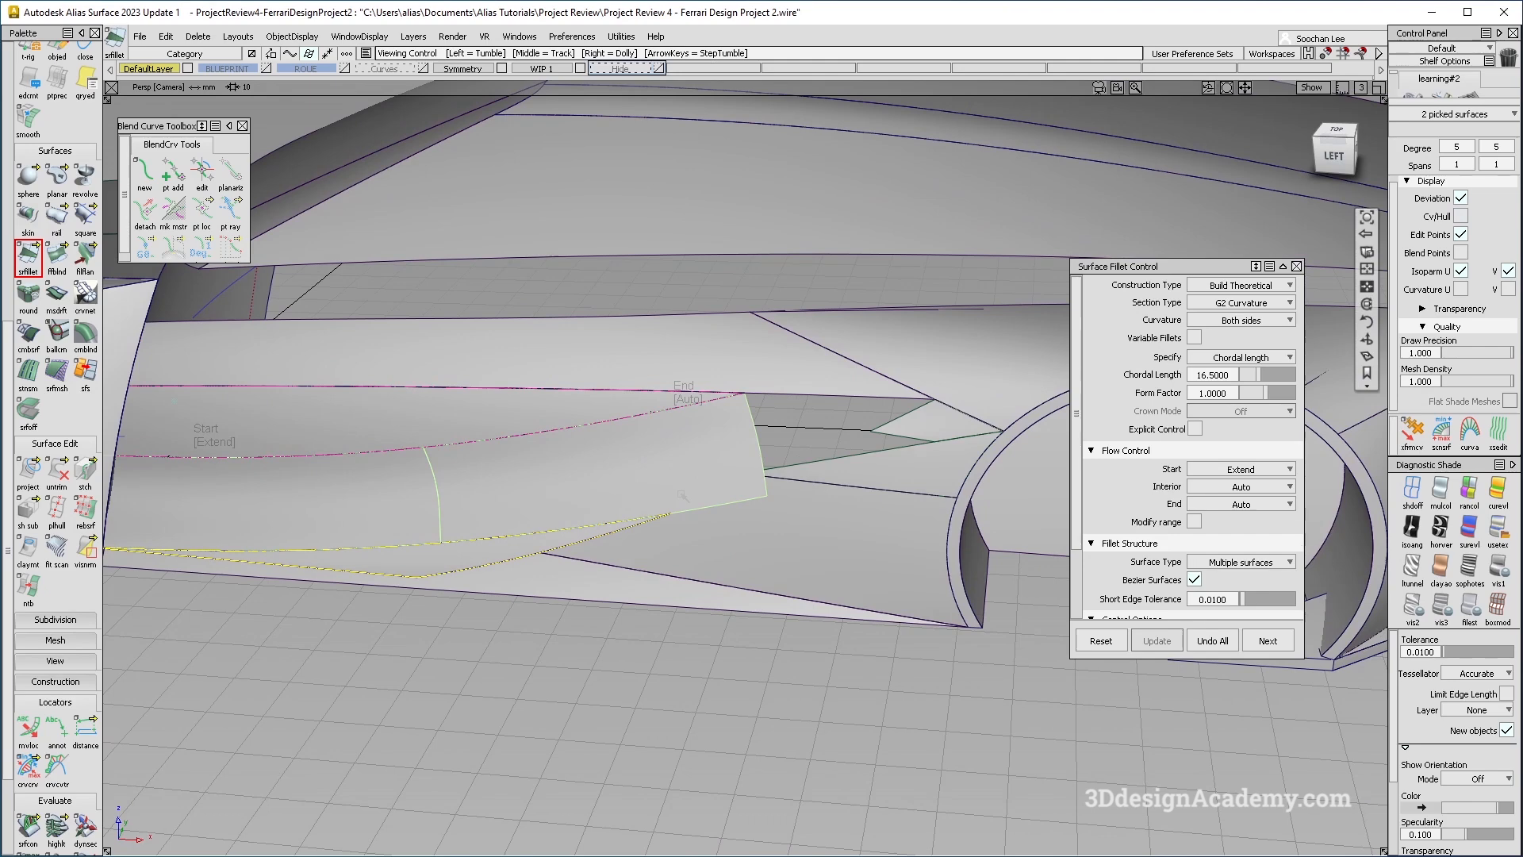
# Step: Examine the lower blade surface with its control points displayed, and turn the control display back off
pyautogui.keyDown('alt'); pyautogui.keyDown('shift'); pyautogui.moveTo(681, 495); pyautogui.dragTo(701, 533); pyautogui.keyUp('shift'); pyautogui.keyUp('alt')
pyautogui.keyDown('ctrl'); pyautogui.keyDown('shift'); pyautogui.moveTo(470, 663); pyautogui.dragTo(515, 543); pyautogui.keyUp('shift'); pyautogui.keyUp('ctrl')
pyautogui.click(521, 554)
pyautogui.keyDown('alt'); pyautogui.keyDown('shift'); pyautogui.moveTo(650, 545); pyautogui.dragTo(1030, 386); pyautogui.keyUp('shift'); pyautogui.keyUp('alt')
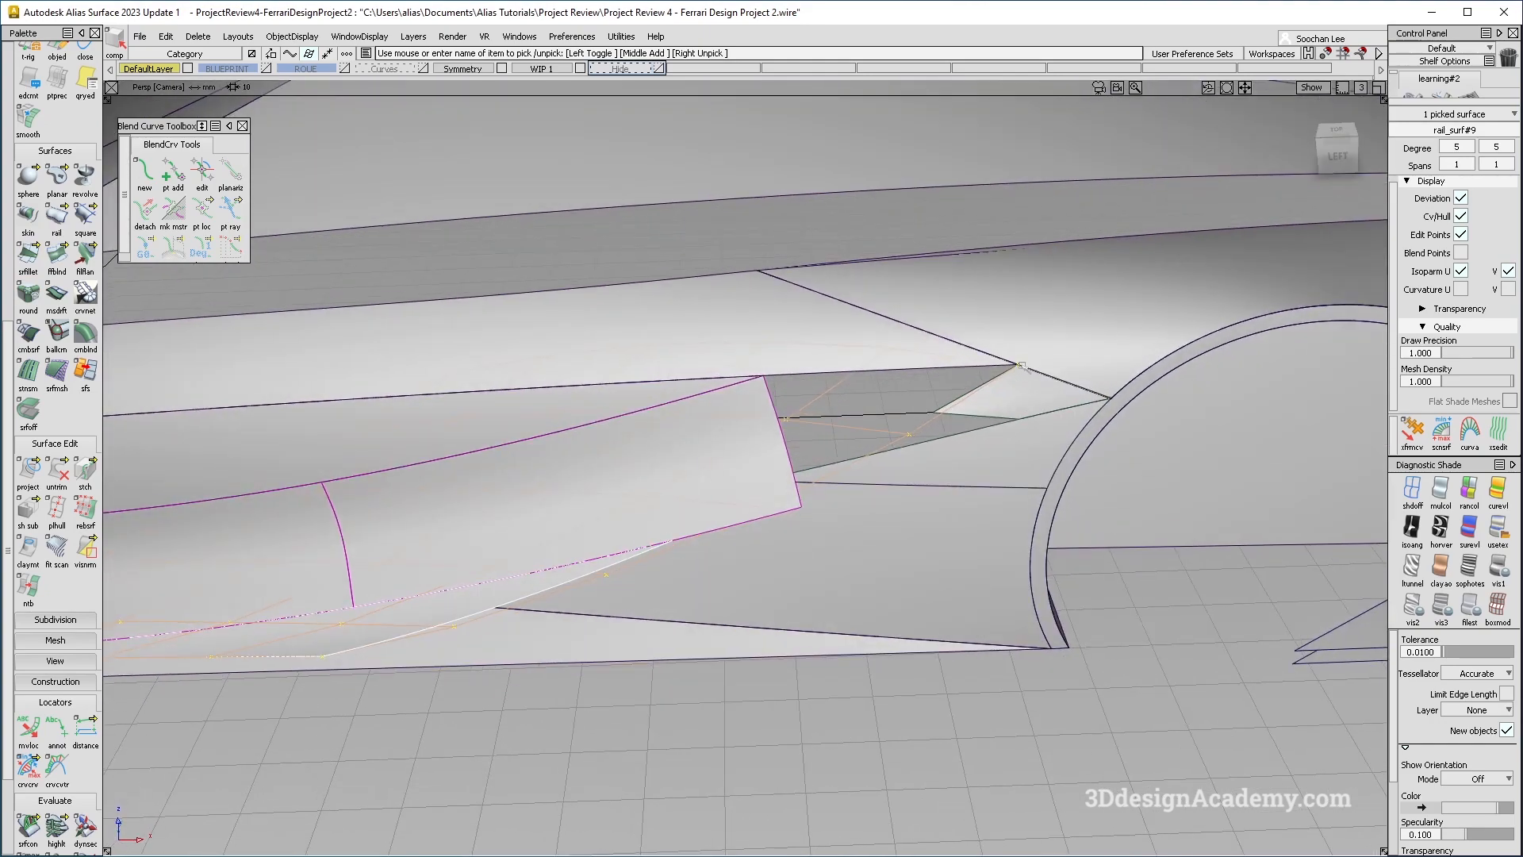
pyautogui.keyDown('alt'); pyautogui.keyDown('shift'); pyautogui.moveTo(670, 544); pyautogui.dragTo(765, 474); pyautogui.keyUp('shift'); pyautogui.keyUp('alt')
pyautogui.keyDown('ctrl'); pyautogui.keyDown('shift'); pyautogui.moveTo(766, 474); pyautogui.dragTo(953, 357); pyautogui.keyUp('shift'); pyautogui.keyUp('ctrl')
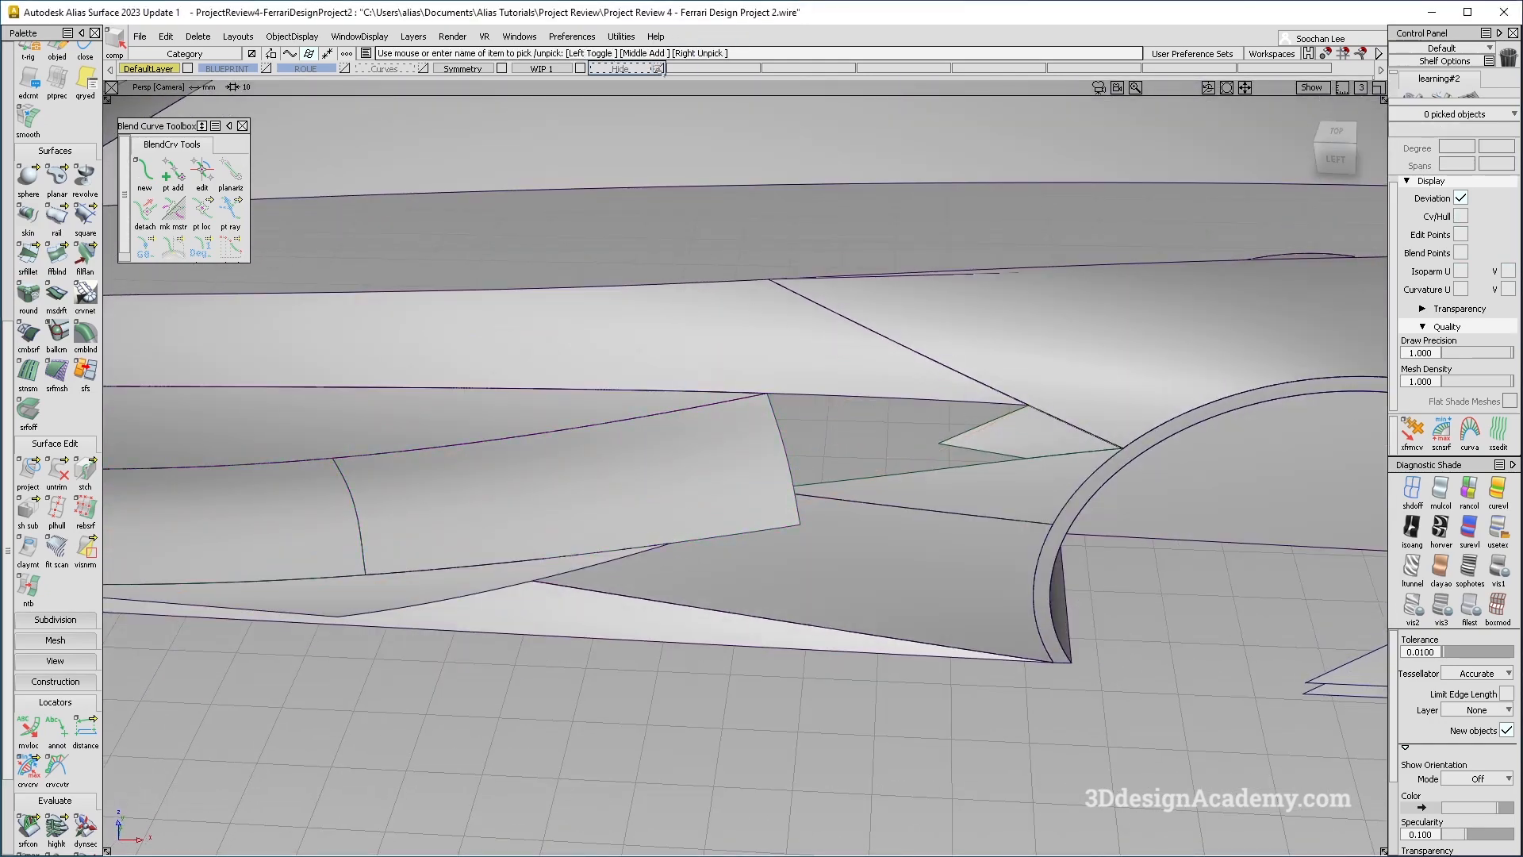
# Step: Show the Hide layer to compare the old rear blend surface and its control points with the new fillet, and hide the layer again
pyautogui.click(659, 69)
pyautogui.click(632, 70)
pyautogui.click(634, 101)
pyautogui.moveTo(944, 611)
pyautogui.keyDown('alt'); pyautogui.keyDown('shift'); pyautogui.mouseDown()
pyautogui.moveTo(837, 555)
pyautogui.moveTo(838, 411)
pyautogui.moveTo(881, 401)
pyautogui.moveTo(909, 415)
pyautogui.mouseUp(); pyautogui.keyUp('shift'); pyautogui.keyUp('alt')
pyautogui.click(833, 420)
pyautogui.keyDown('alt'); pyautogui.keyDown('shift'); pyautogui.moveTo(909, 415); pyautogui.dragTo(932, 425, button='right'); pyautogui.keyUp('shift'); pyautogui.keyUp('alt')
pyautogui.moveTo(881, 452)
pyautogui.keyDown('alt'); pyautogui.keyDown('shift'); pyautogui.mouseDown()
pyautogui.moveTo(833, 503)
pyautogui.moveTo(865, 452)
pyautogui.mouseUp(); pyautogui.keyUp('shift'); pyautogui.keyUp('alt')
pyautogui.keyDown('alt'); pyautogui.keyDown('shift'); pyautogui.moveTo(769, 495); pyautogui.dragTo(831, 447); pyautogui.keyUp('shift'); pyautogui.keyUp('alt')
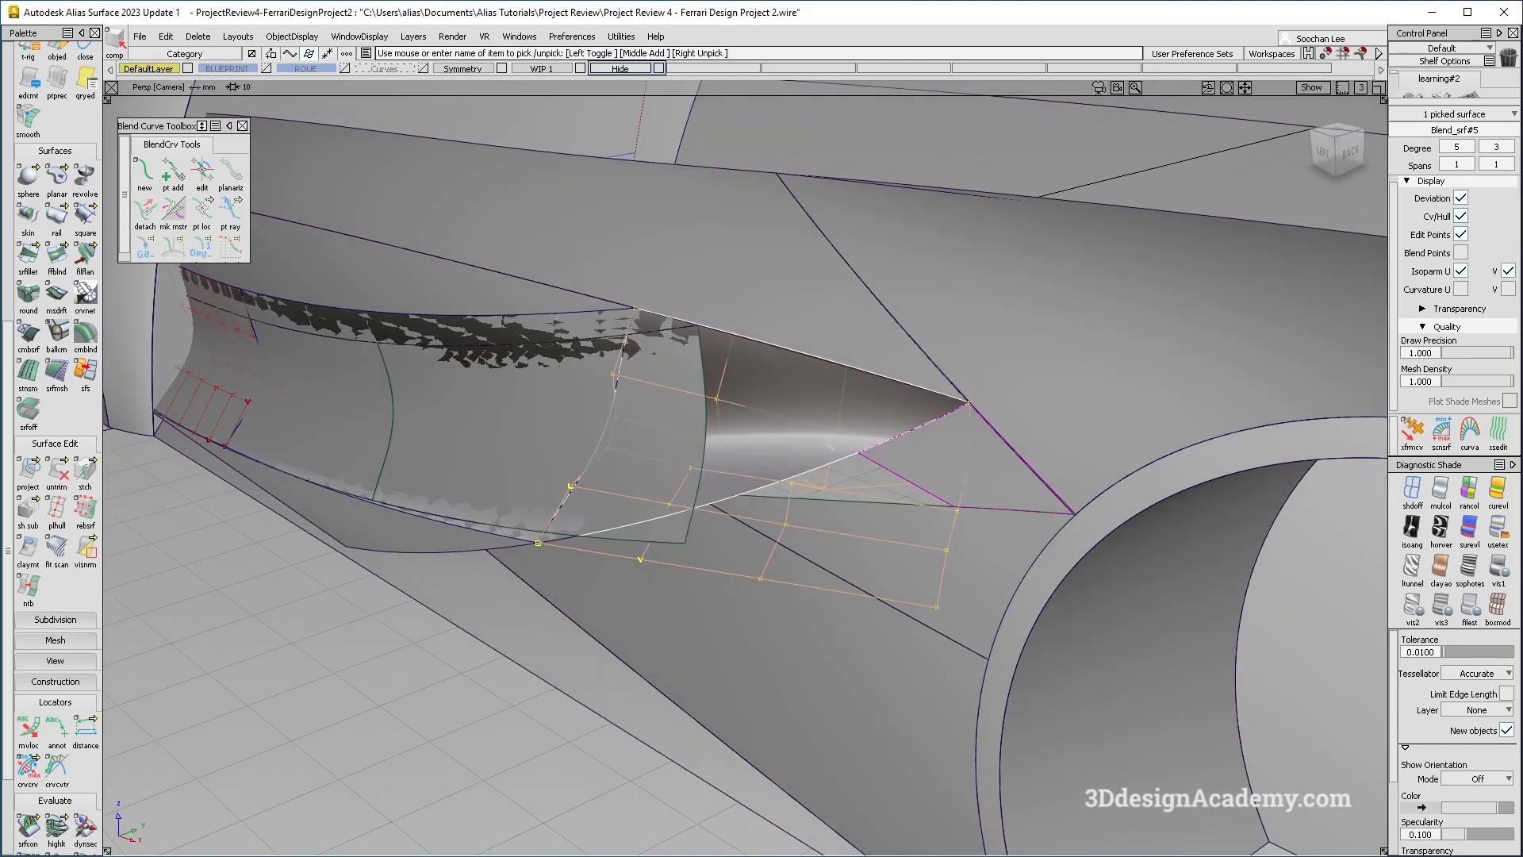
pyautogui.keyDown('alt'); pyautogui.keyDown('shift'); pyautogui.moveTo(620, 478); pyautogui.dragTo(858, 432); pyautogui.keyUp('shift'); pyautogui.keyUp('alt')
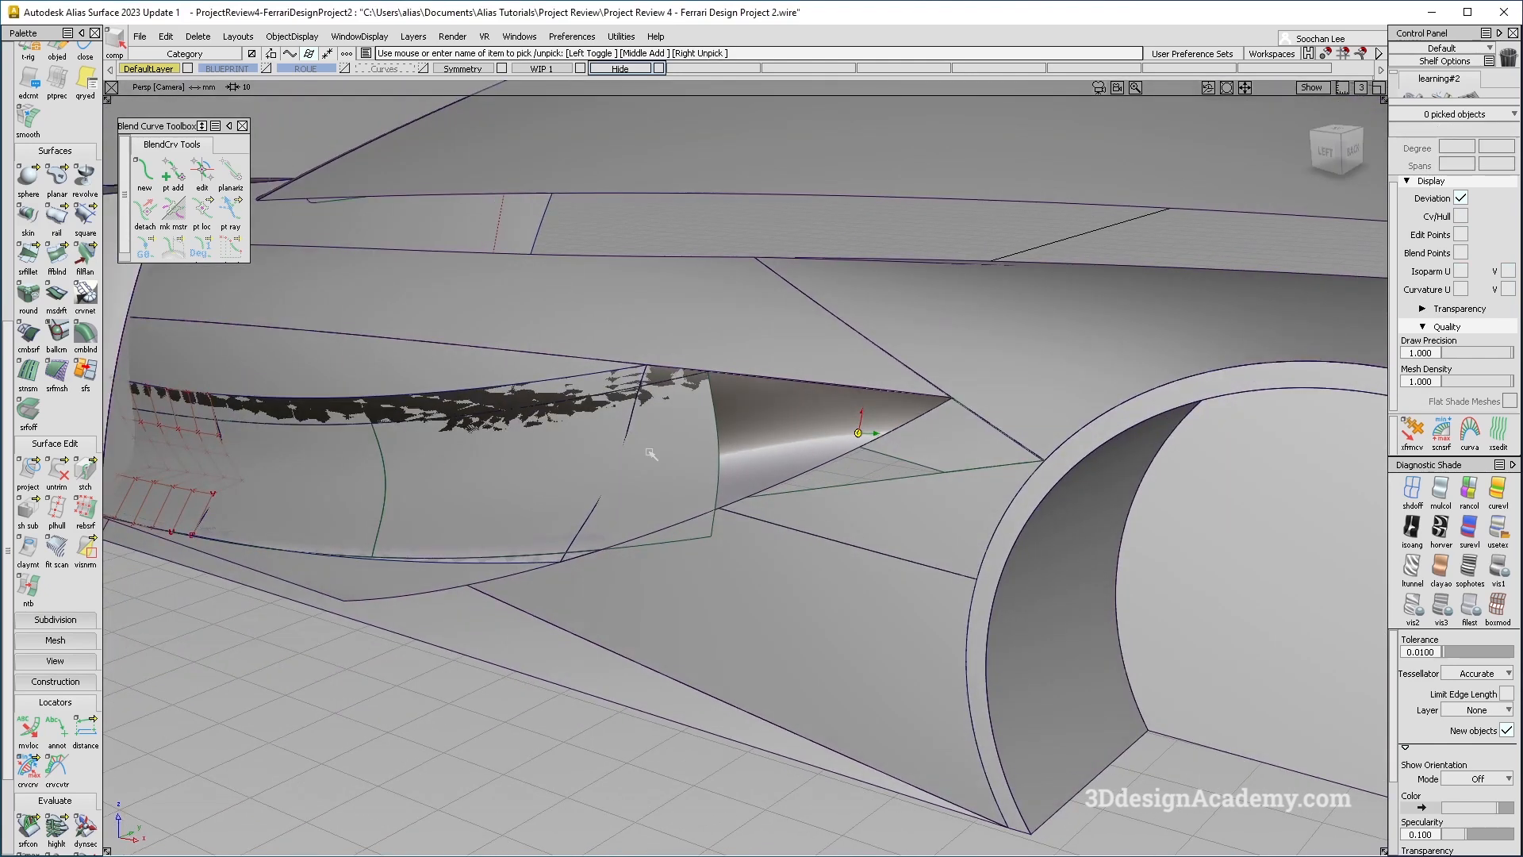
pyautogui.hotkey('alt', 'shift')
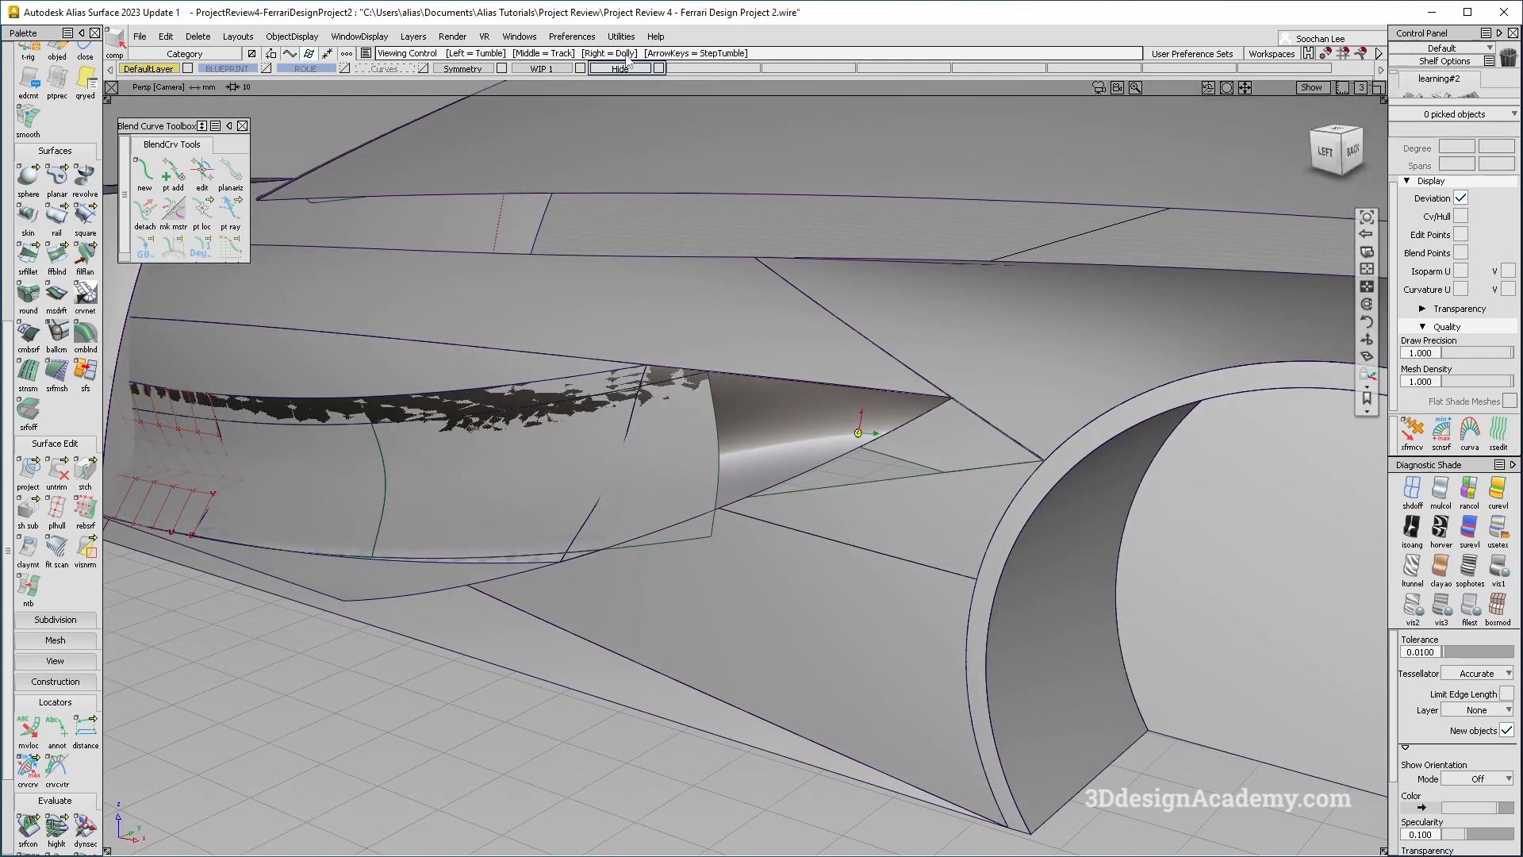
pyautogui.click(659, 68)
pyautogui.keyDown('alt'); pyautogui.keyDown('shift'); pyautogui.moveTo(373, 479); pyautogui.dragTo(578, 533); pyautogui.keyUp('shift'); pyautogui.keyUp('alt')
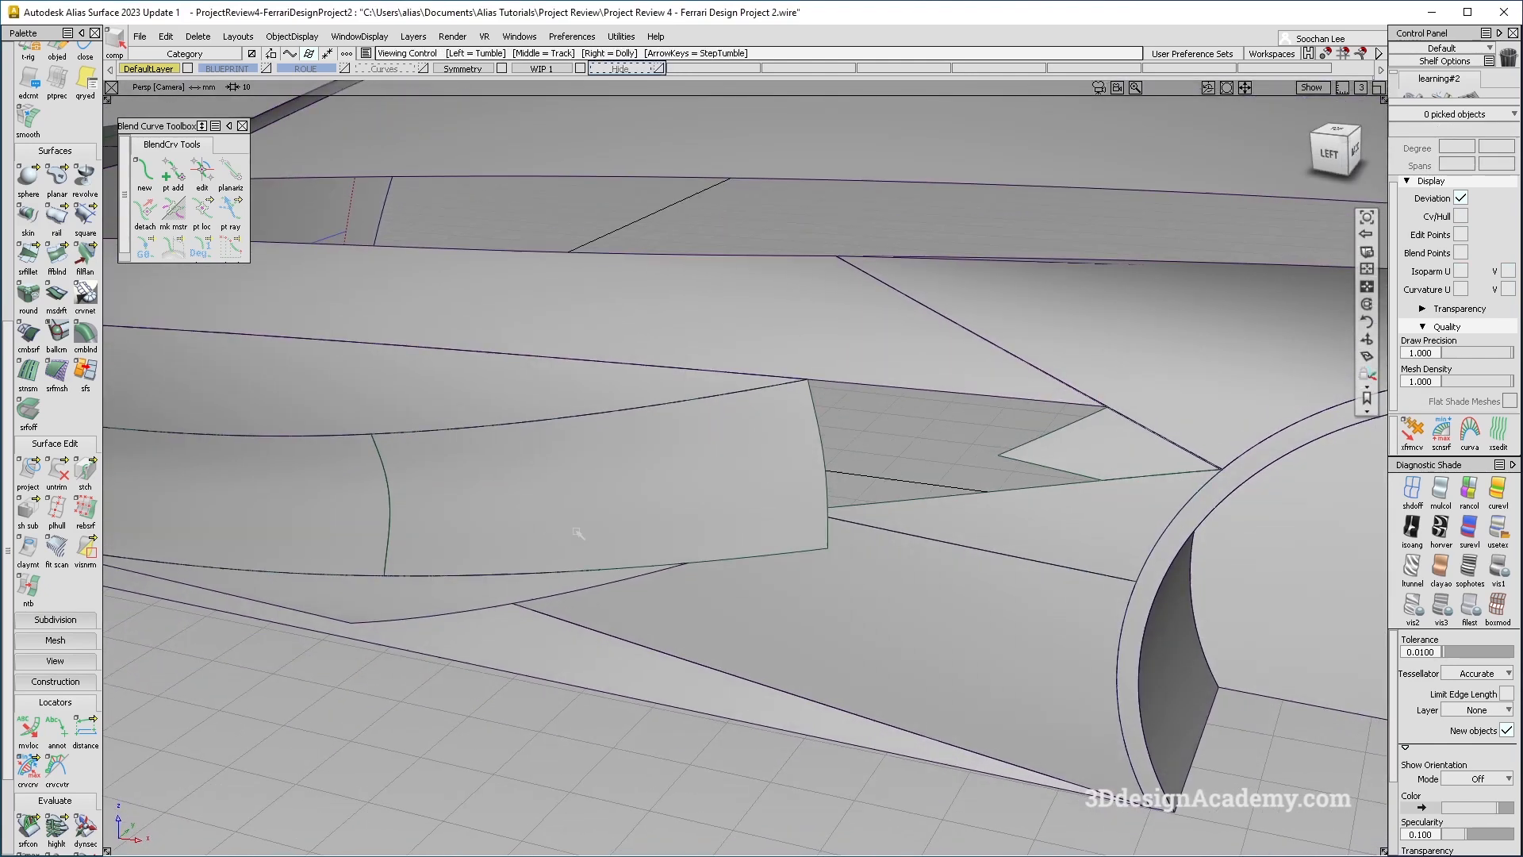
# Step: Reopen the side fillet for editing, disable Bezier Surfaces and set its end flow control to Default
pyautogui.doubleClick(560, 502)
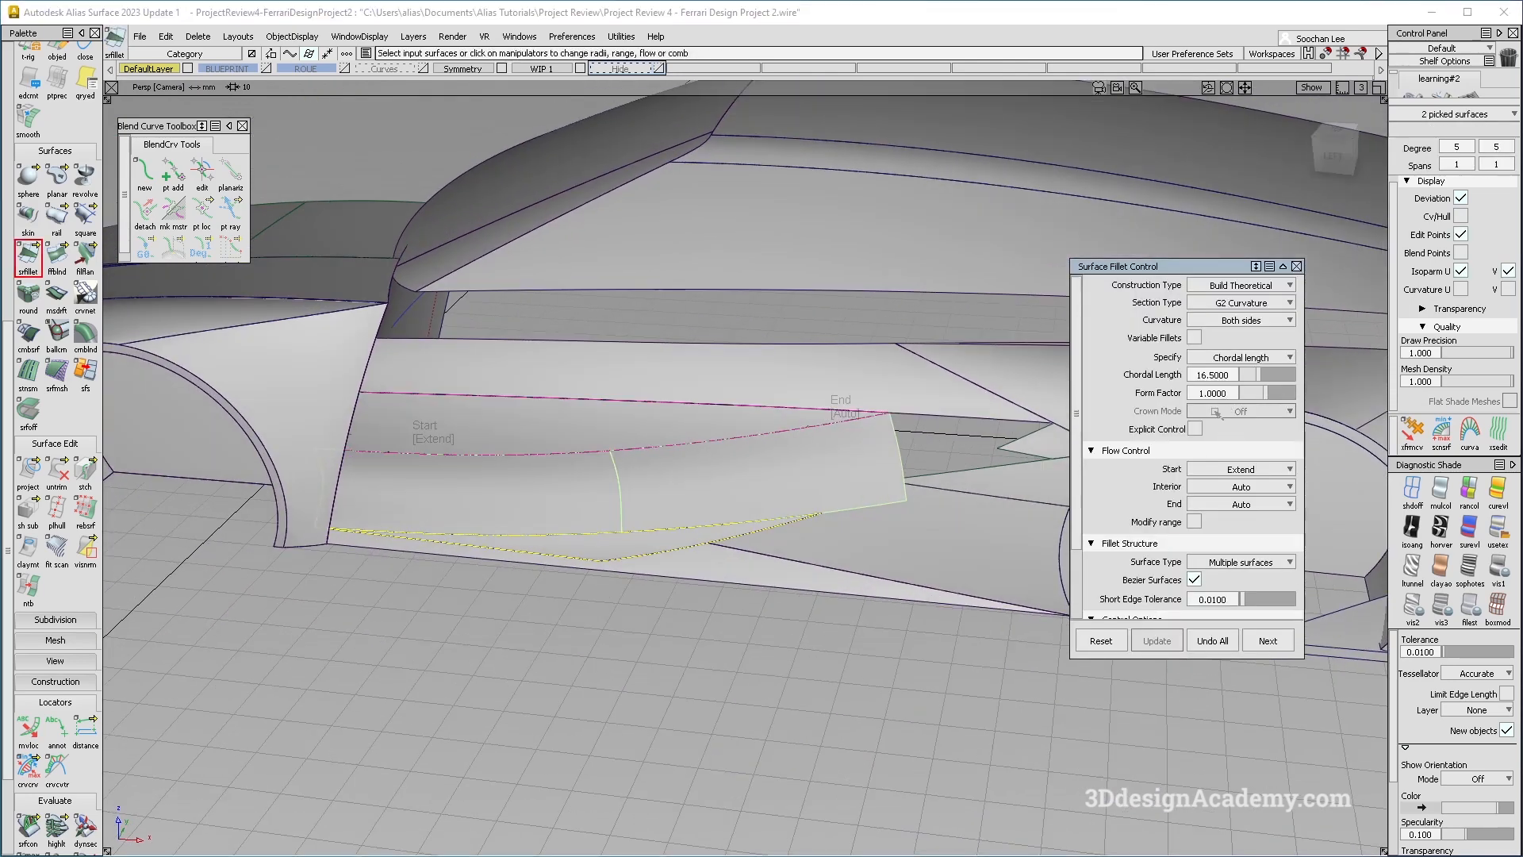
pyautogui.click(1194, 579)
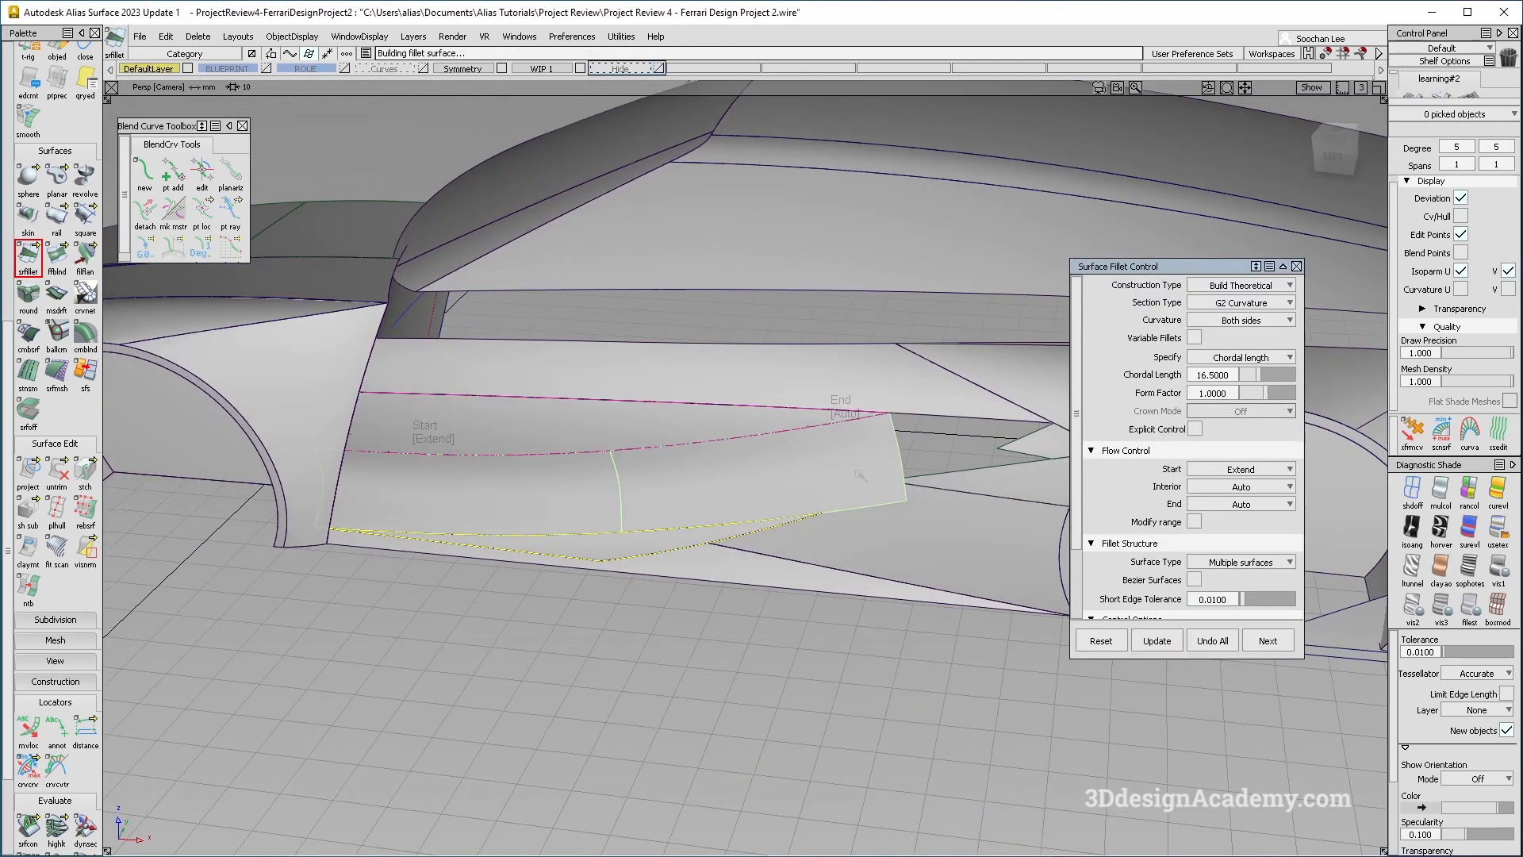
pyautogui.click(1241, 504)
pyautogui.click(1241, 520)
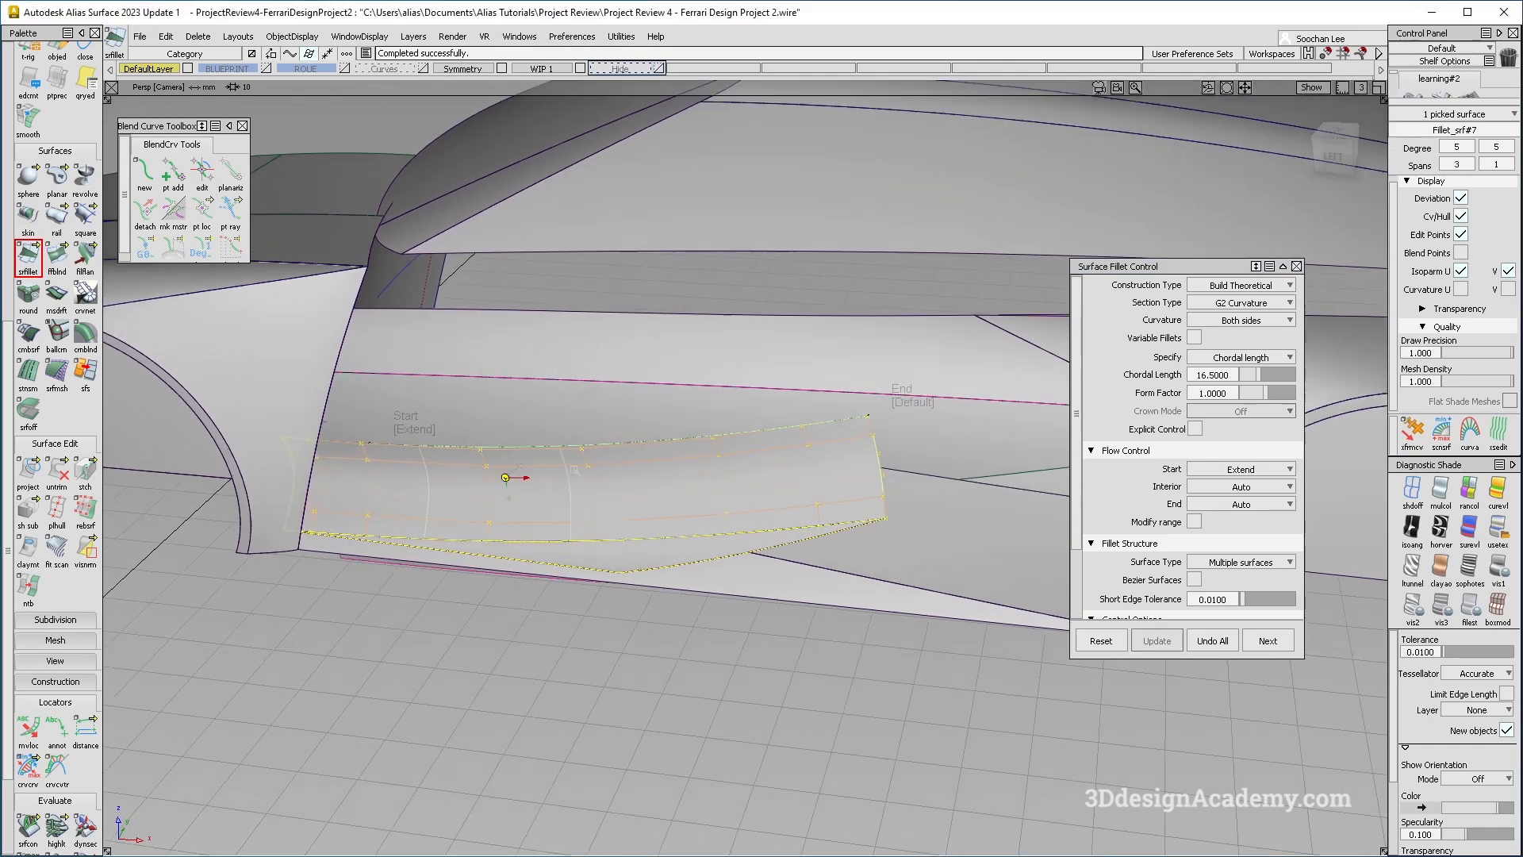
pyautogui.keyDown('alt'); pyautogui.keyDown('shift'); pyautogui.moveTo(602, 486); pyautogui.dragTo(448, 492); pyautogui.keyUp('shift'); pyautogui.keyUp('alt')
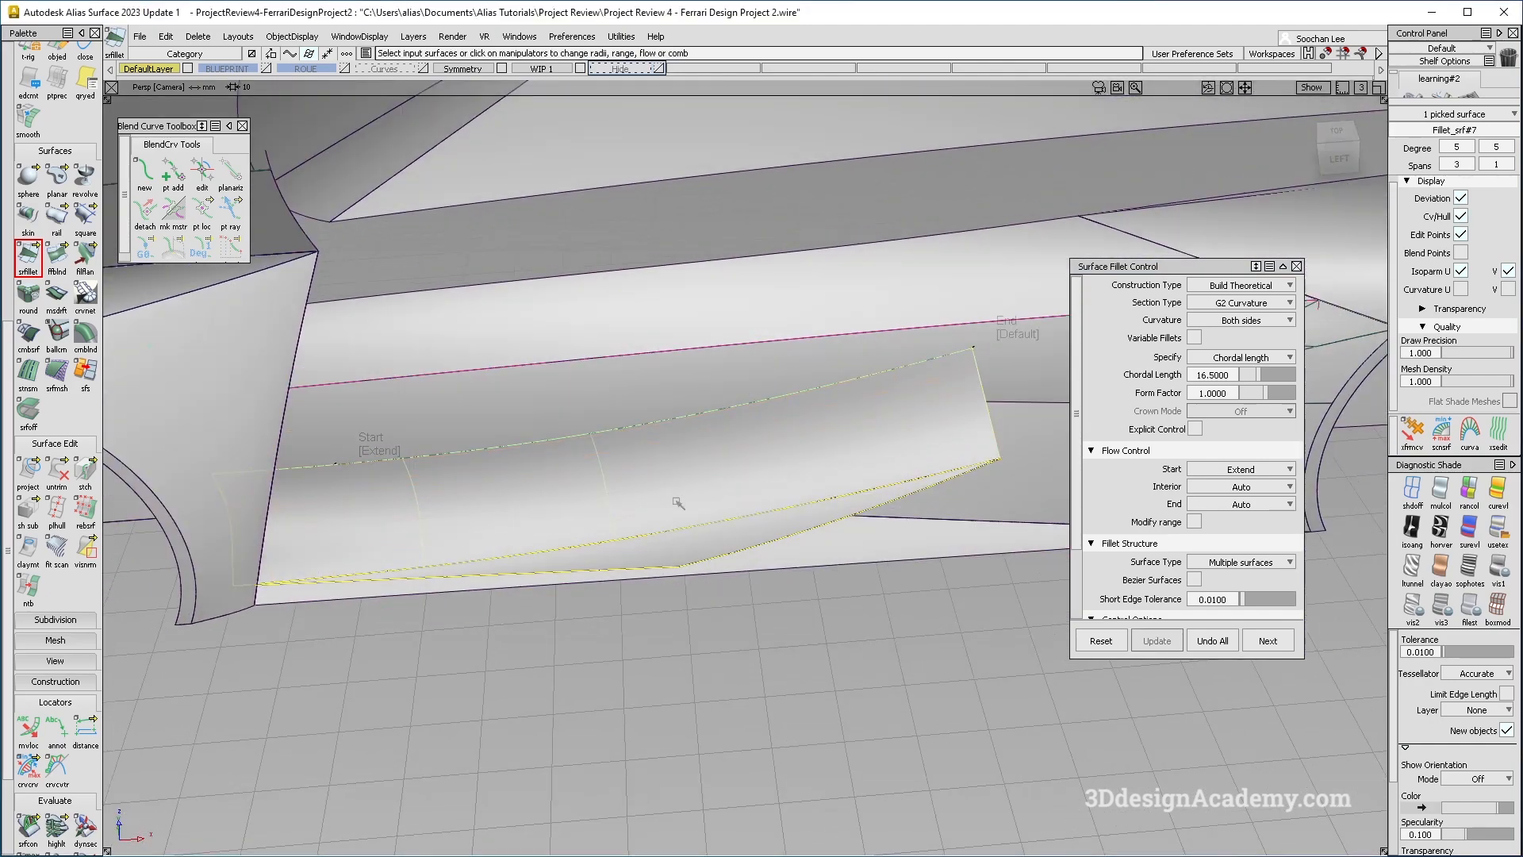
# Step: Reopen the side fillet's construction settings and examine its start and end shape with the End flow control at Default
pyautogui.keyDown('alt'); pyautogui.keyDown('shift'); pyautogui.moveTo(447, 492); pyautogui.dragTo(759, 504); pyautogui.keyUp('shift'); pyautogui.keyUp('alt')
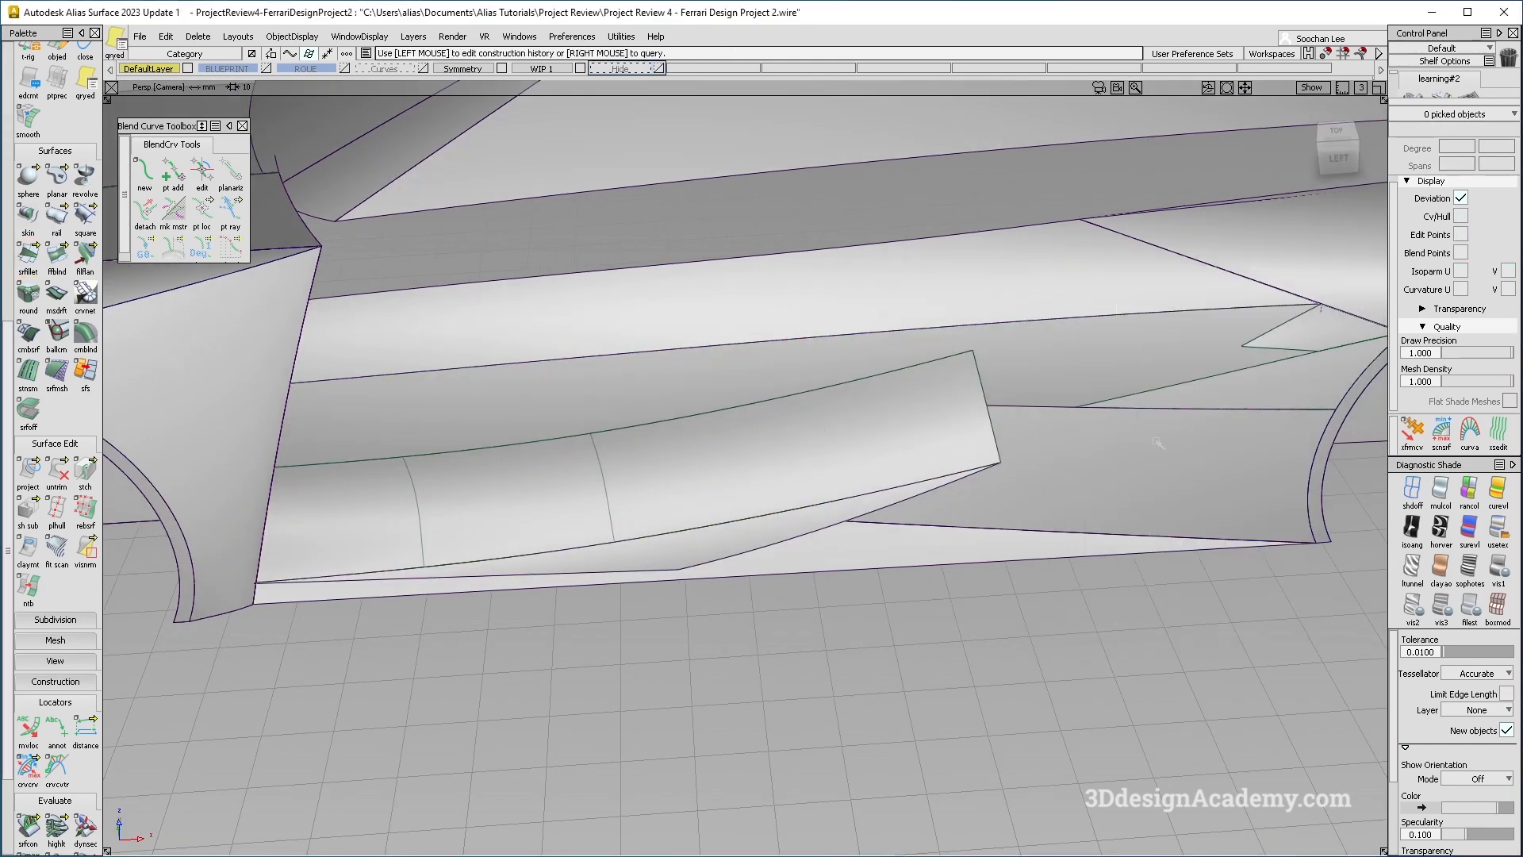
pyautogui.click(871, 417)
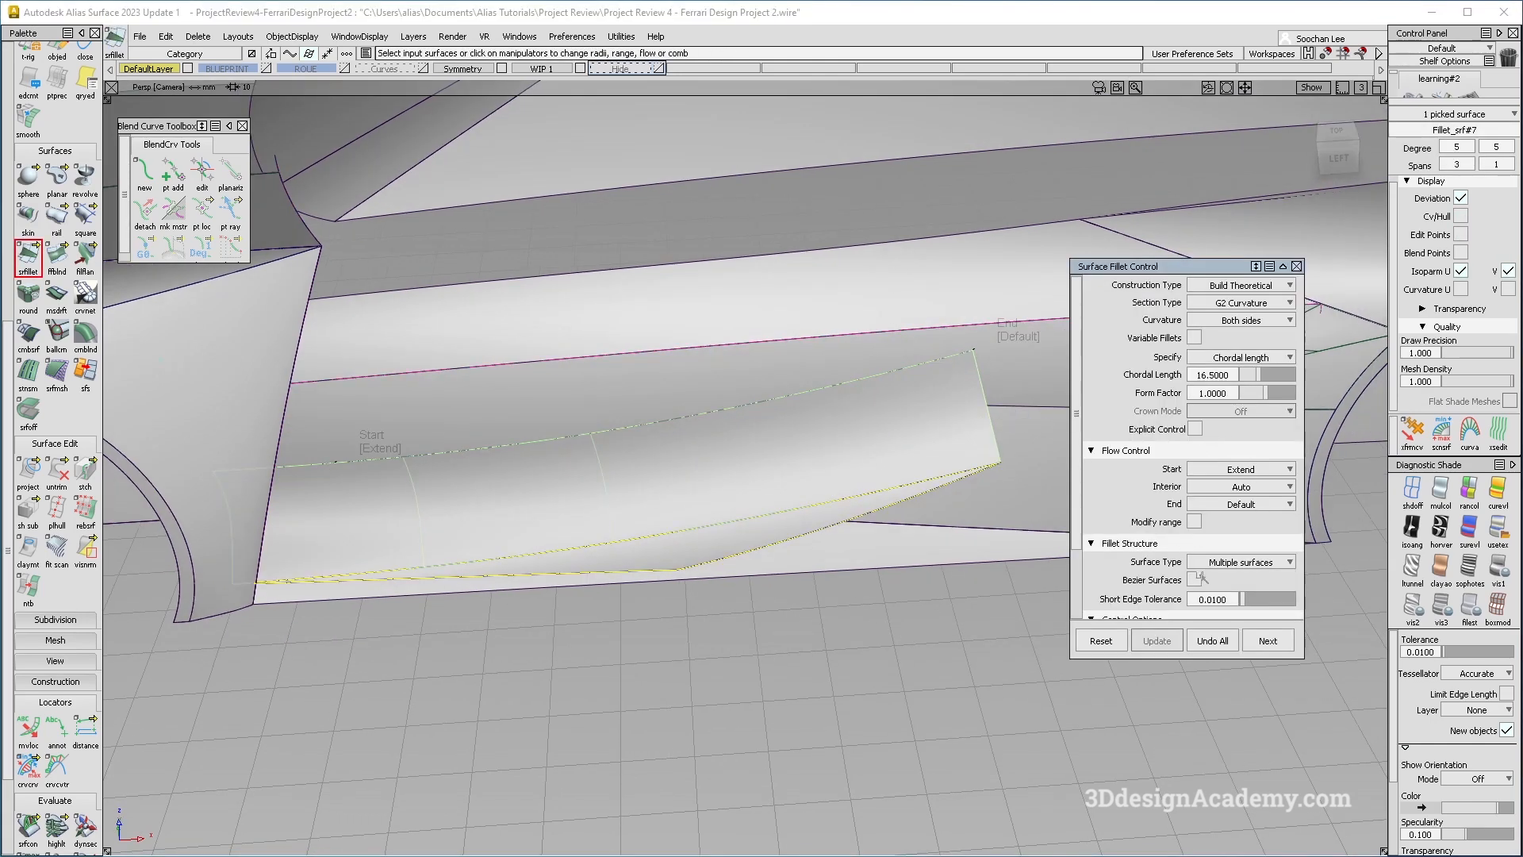
pyautogui.keyDown('alt'); pyautogui.keyDown('shift'); pyautogui.moveTo(781, 526); pyautogui.dragTo(833, 412); pyautogui.keyUp('shift'); pyautogui.keyUp('alt')
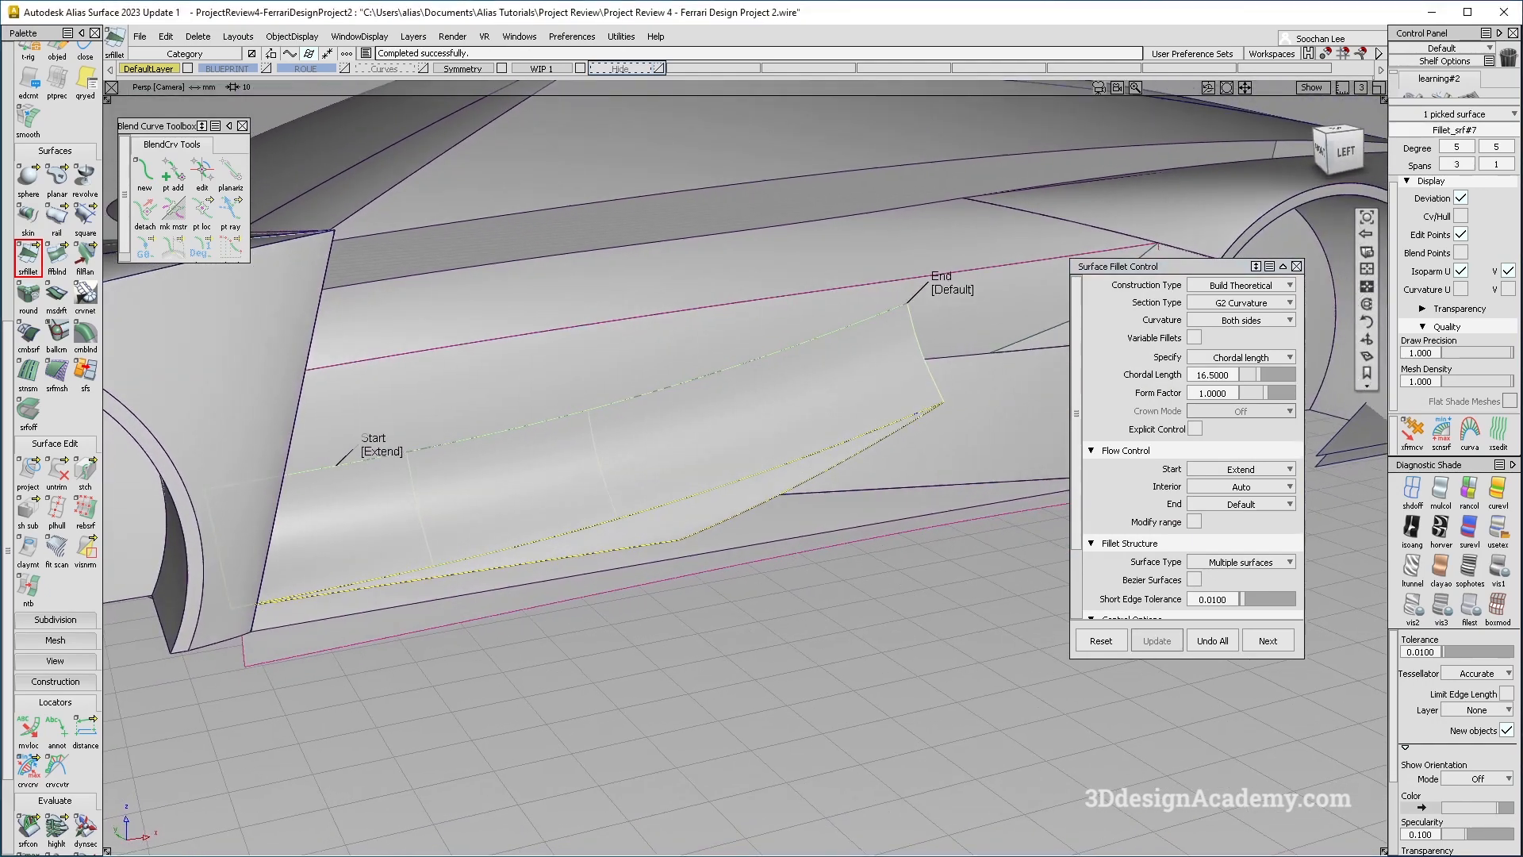
pyautogui.keyDown('alt'); pyautogui.keyDown('shift'); pyautogui.moveTo(833, 397); pyautogui.dragTo(587, 499, button='middle'); pyautogui.keyUp('shift'); pyautogui.keyUp('alt')
pyautogui.keyDown('alt'); pyautogui.keyDown('shift'); pyautogui.moveTo(587, 500); pyautogui.dragTo(553, 493); pyautogui.keyUp('shift'); pyautogui.keyUp('alt')
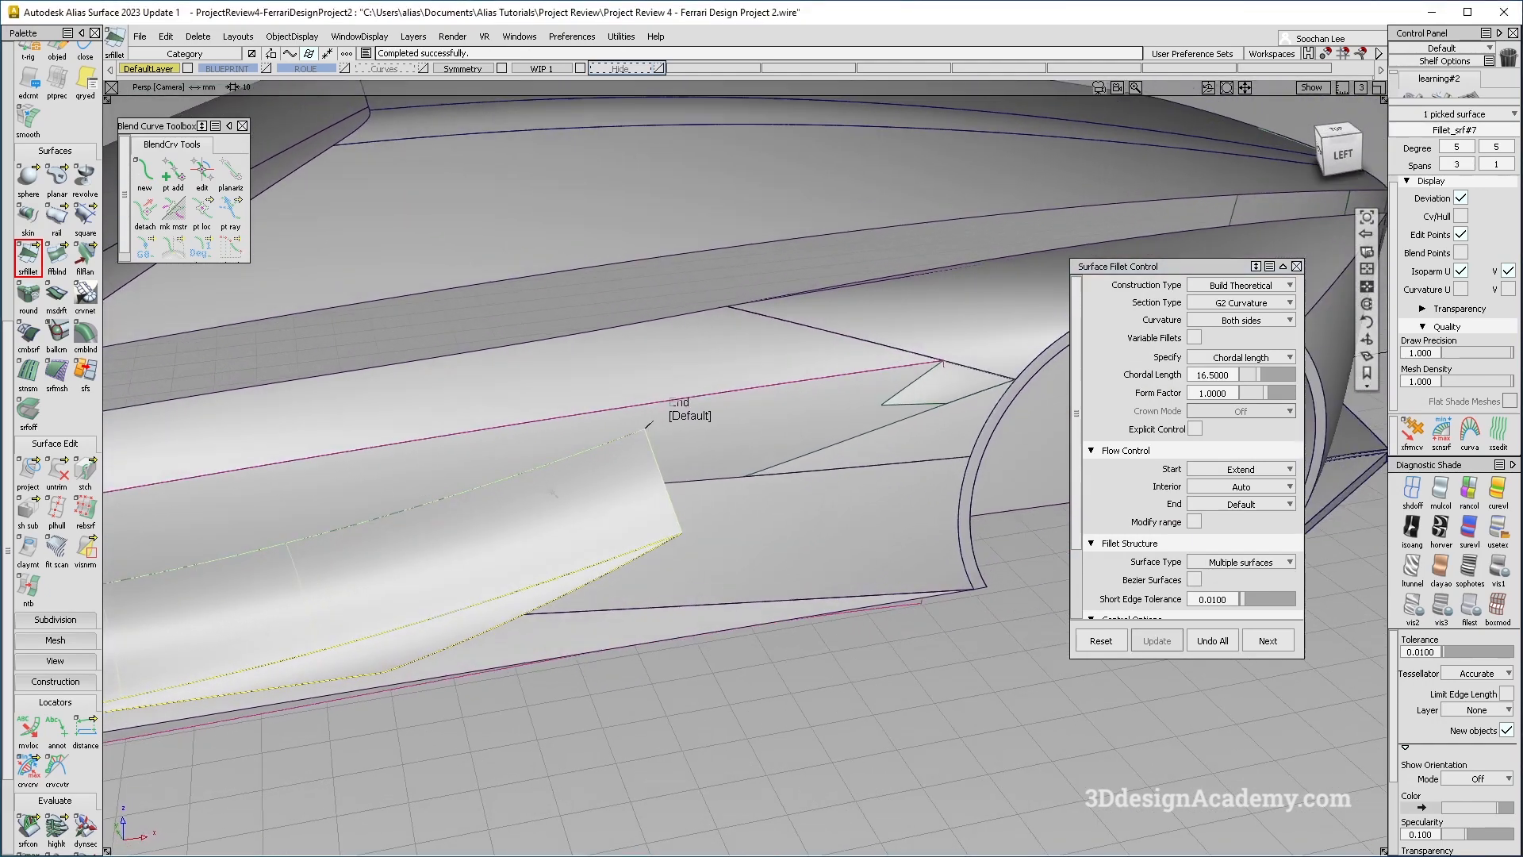
pyautogui.keyDown('alt'); pyautogui.keyDown('shift'); pyautogui.moveTo(553, 493); pyautogui.dragTo(582, 462, button='middle'); pyautogui.keyUp('shift'); pyautogui.keyUp('alt')
pyautogui.keyDown('alt'); pyautogui.keyDown('shift'); pyautogui.moveTo(581, 462); pyautogui.dragTo(540, 476); pyautogui.keyUp('shift'); pyautogui.keyUp('alt')
pyautogui.press('space')
pyautogui.keyDown('alt'); pyautogui.keyDown('shift'); pyautogui.moveTo(375, 451); pyautogui.dragTo(416, 431, button='right'); pyautogui.keyUp('shift'); pyautogui.keyUp('alt')
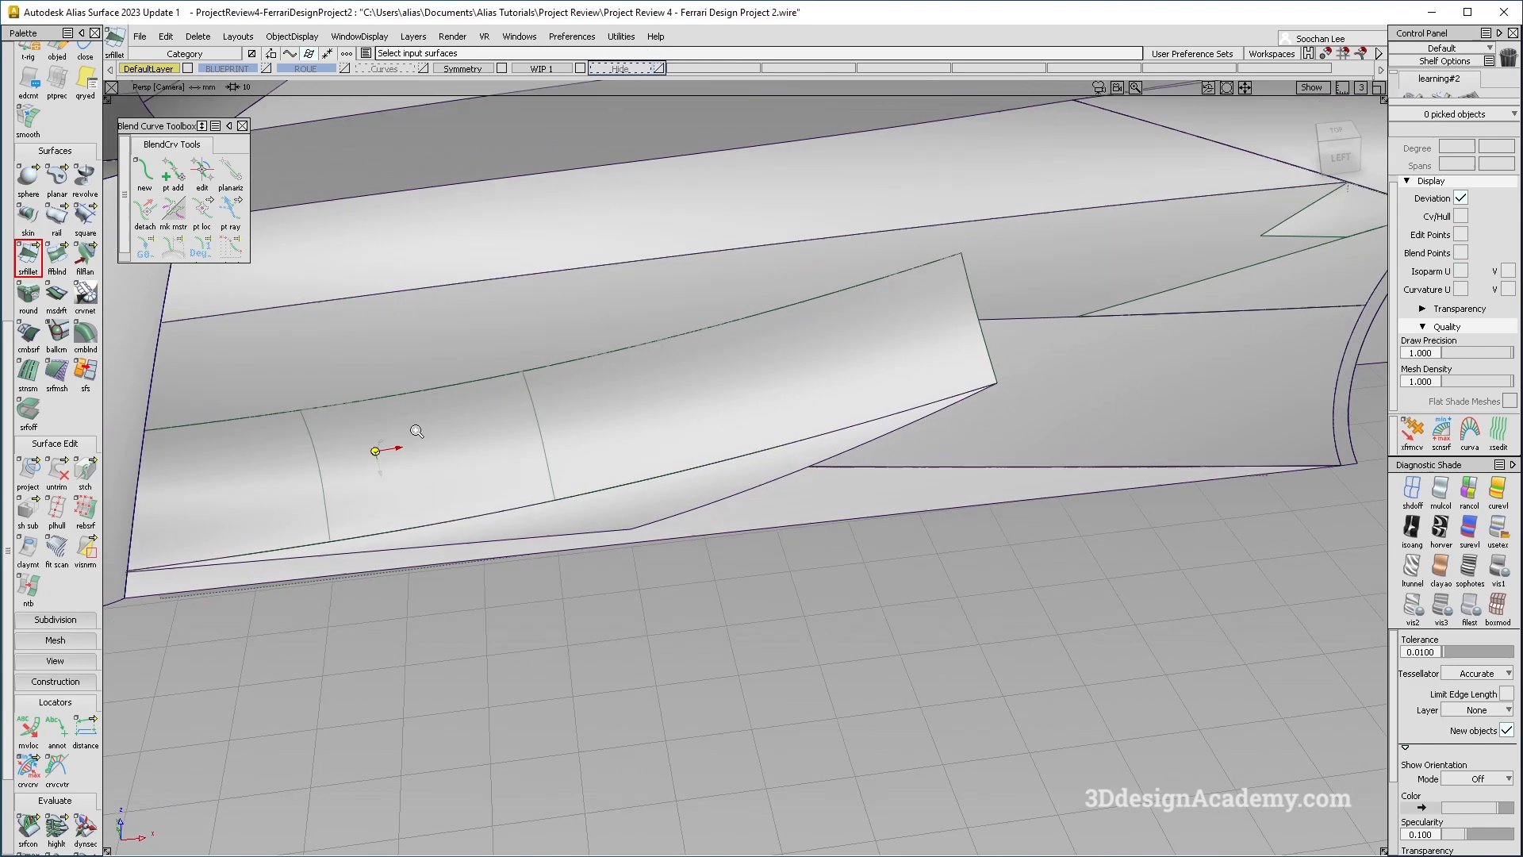
pyautogui.keyDown('alt'); pyautogui.keyDown('shift'); pyautogui.moveTo(416, 431); pyautogui.dragTo(467, 419, button='middle'); pyautogui.keyUp('shift'); pyautogui.keyUp('alt')
pyautogui.keyDown('alt'); pyautogui.keyDown('shift'); pyautogui.moveTo(466, 418); pyautogui.dragTo(394, 439); pyautogui.keyUp('shift'); pyautogui.keyUp('alt')
pyautogui.scroll(2, 30, 137)
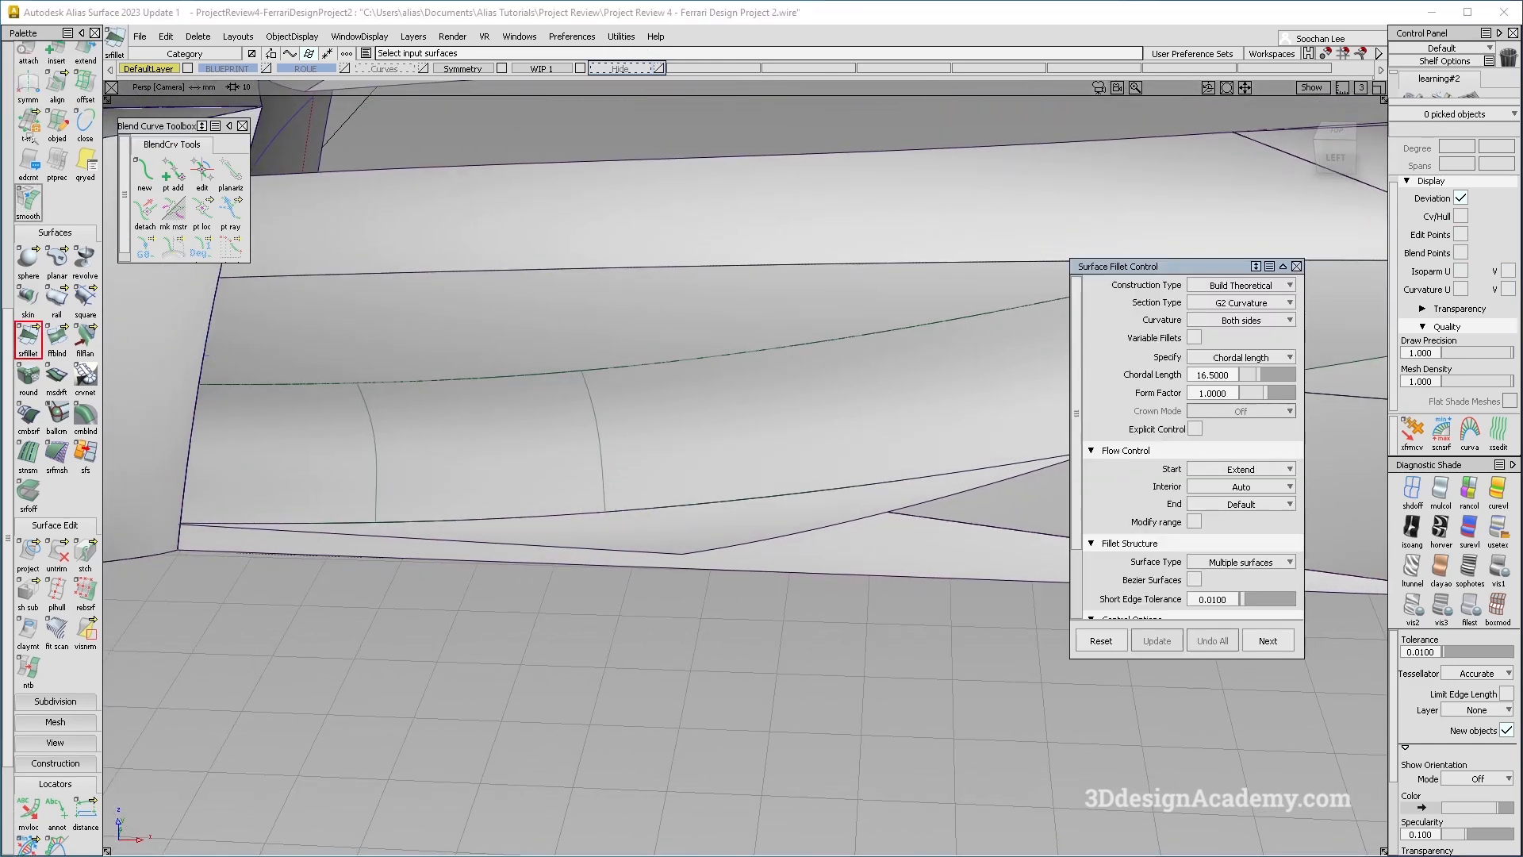
# Step: Set the Align continuity to G2 and try aligning the fillet's upper edge to the upper side surface
pyautogui.scroll(1, 26, 137)
pyautogui.doubleClick(57, 141)
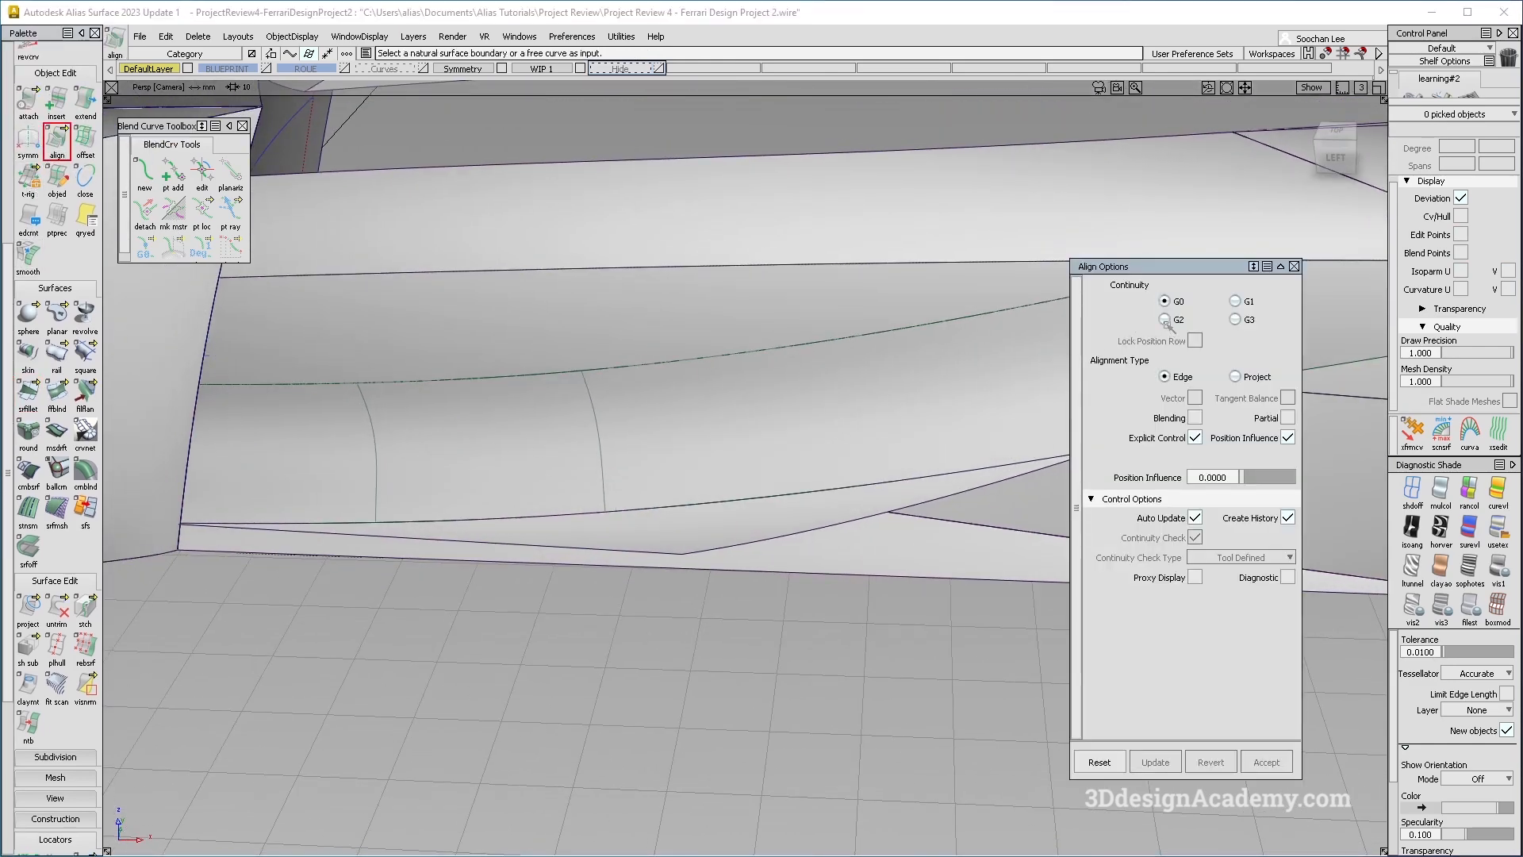
pyautogui.click(786, 347)
pyautogui.press('Return')
pyautogui.click(786, 345)
pyautogui.keyDown('alt'); pyautogui.keyDown('shift'); pyautogui.moveTo(773, 341); pyautogui.dragTo(821, 327); pyautogui.keyUp('shift'); pyautogui.keyUp('alt')
pyautogui.keyDown('alt'); pyautogui.keyDown('shift'); pyautogui.moveTo(468, 395); pyautogui.dragTo(533, 407); pyautogui.keyUp('shift'); pyautogui.keyUp('alt')
pyautogui.click(1224, 768)
# Step: Turn shading off and shorten the front end of the fillet surface with Extend by about -3.07 mm
pyautogui.keyDown('alt'); pyautogui.keyDown('shift'); pyautogui.moveTo(297, 476); pyautogui.dragTo(464, 446, button='middle'); pyautogui.keyUp('shift'); pyautogui.keyUp('alt')
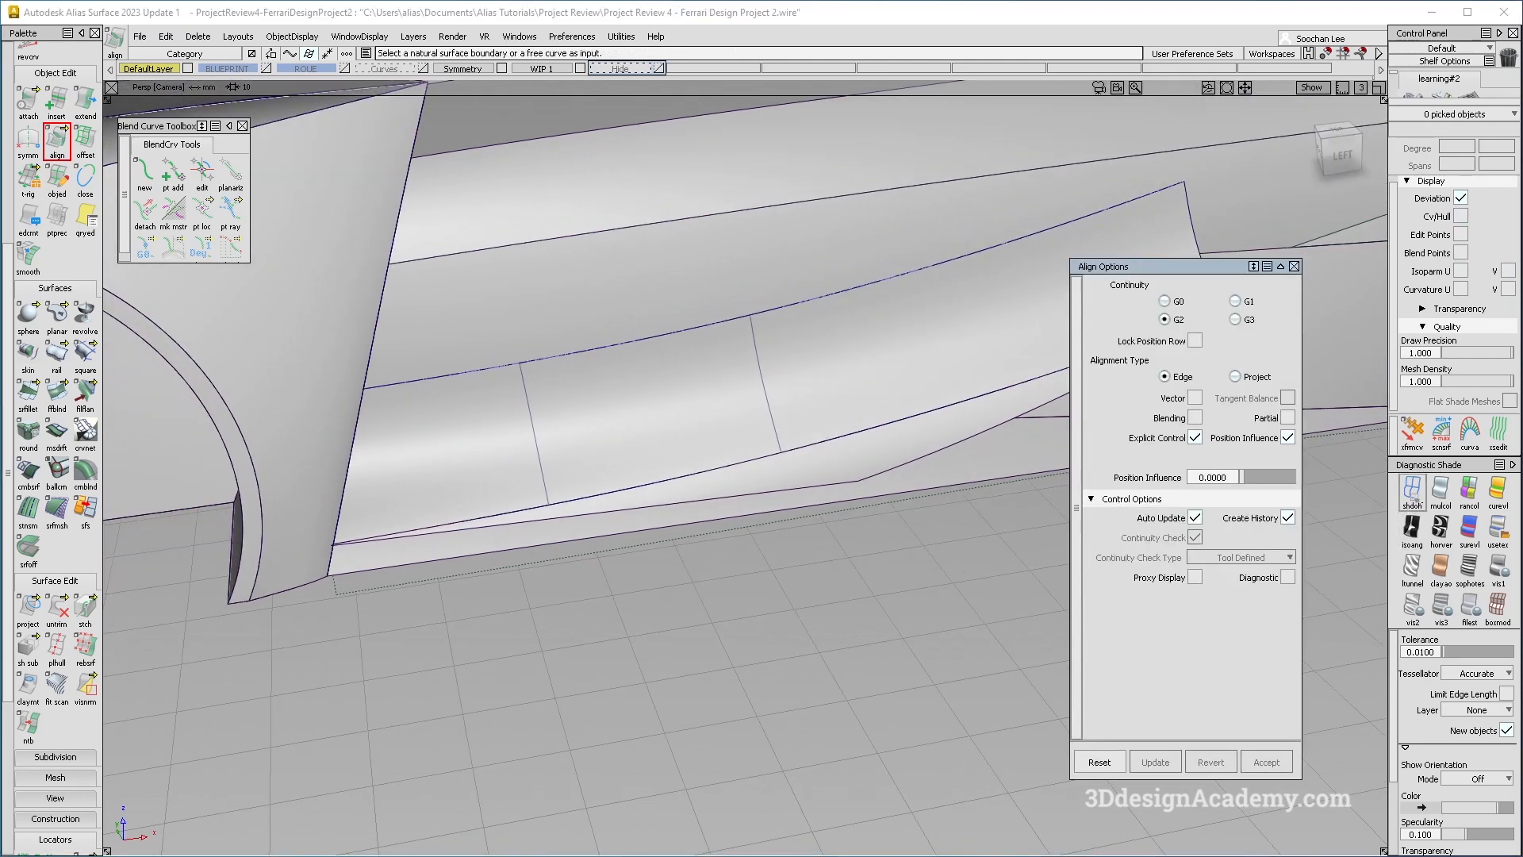
pyautogui.click(1416, 499)
pyautogui.keyDown('alt'); pyautogui.keyDown('shift'); pyautogui.moveTo(354, 455); pyautogui.dragTo(381, 436, button='right'); pyautogui.keyUp('shift'); pyautogui.keyUp('alt')
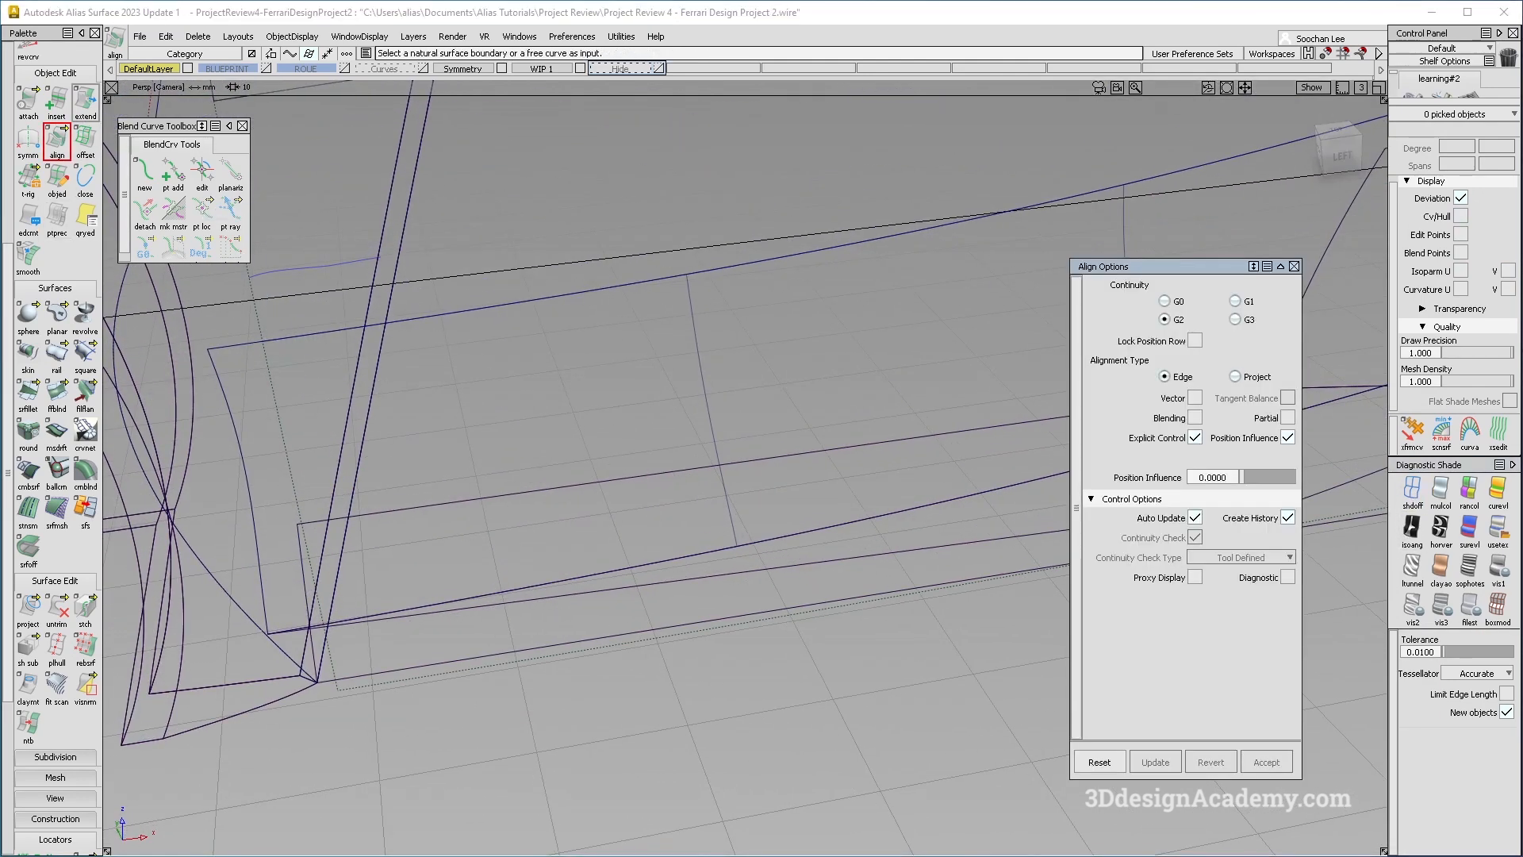
pyautogui.click(231, 405)
pyautogui.keyDown('ctrl'); pyautogui.keyDown('alt'); pyautogui.moveTo(276, 339); pyautogui.dragTo(265, 340); pyautogui.keyUp('alt'); pyautogui.keyUp('ctrl')
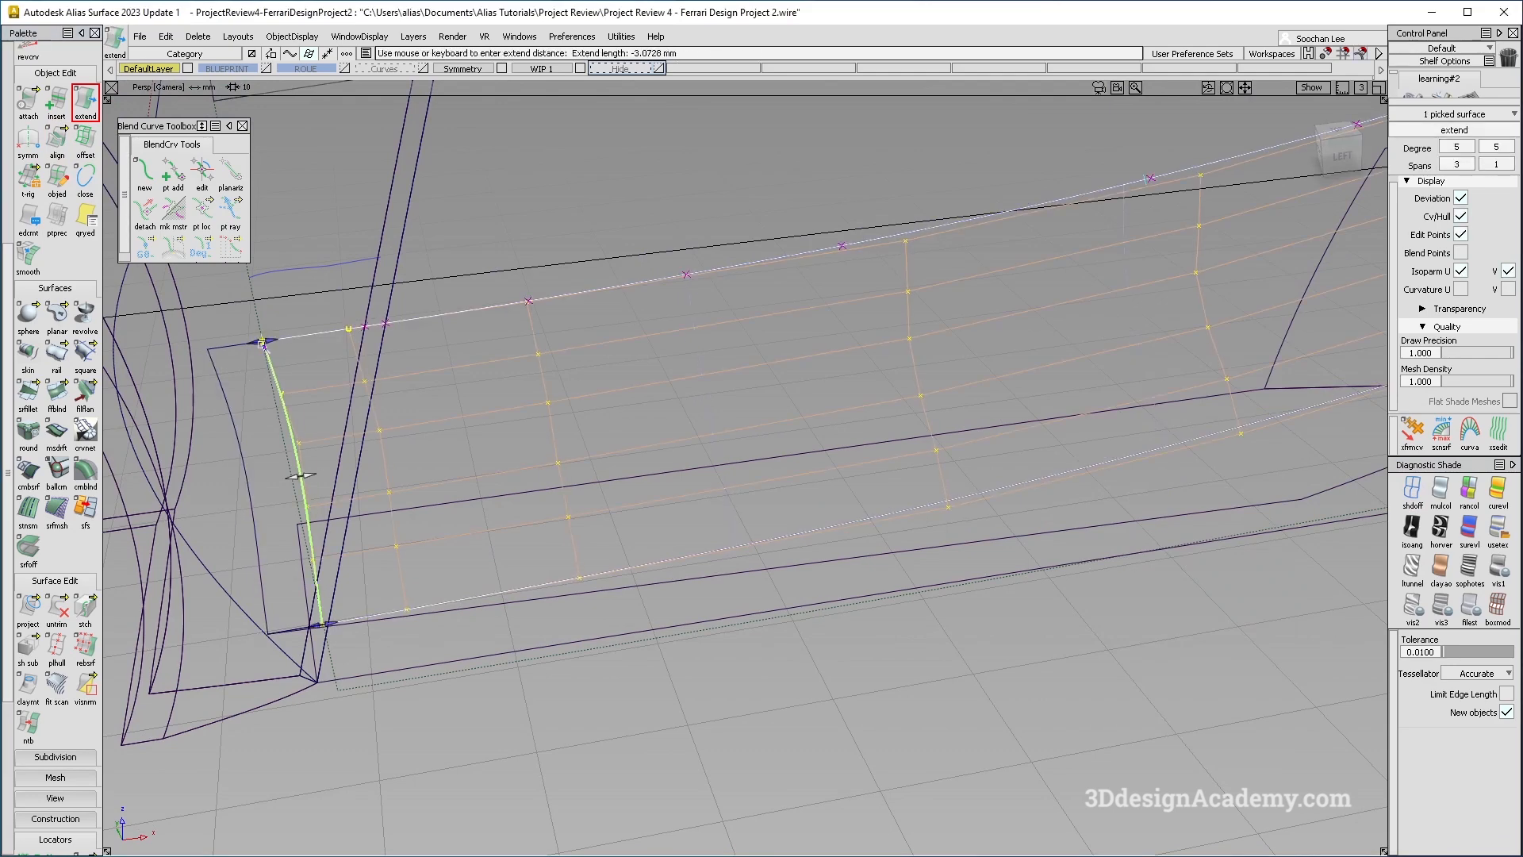
pyautogui.keyDown('alt'); pyautogui.keyDown('shift'); pyautogui.moveTo(422, 698); pyautogui.dragTo(425, 711); pyautogui.keyUp('shift'); pyautogui.keyUp('alt')
pyautogui.click(426, 711)
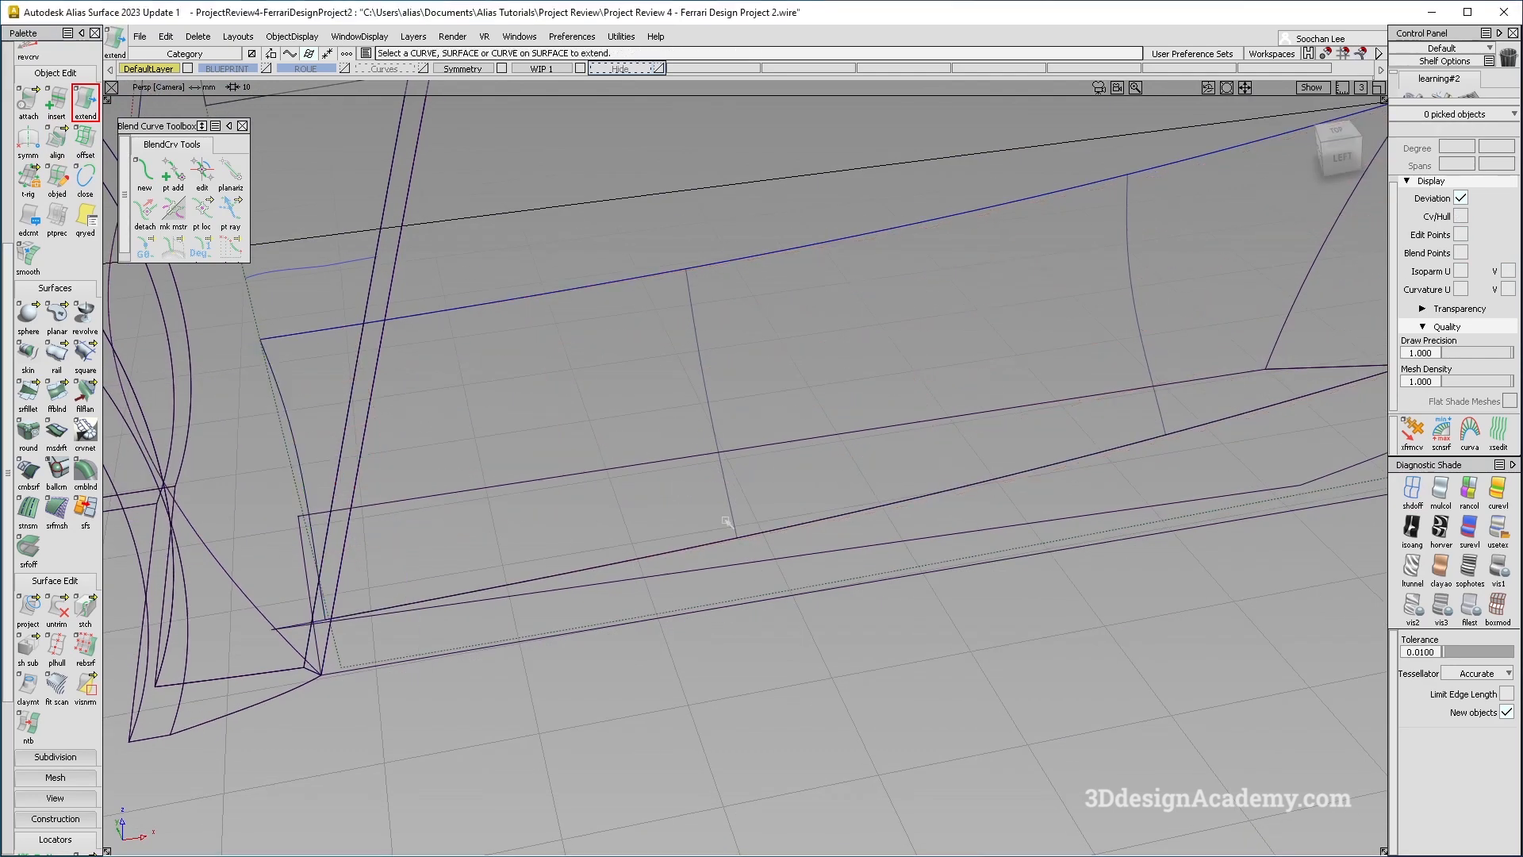
# Step: Shade the body and examine the shortened fillet surface where it meets the front wheel arch panel
pyautogui.click(1416, 496)
pyautogui.keyDown('alt'); pyautogui.keyDown('shift'); pyautogui.moveTo(816, 469); pyautogui.dragTo(205, 429); pyautogui.keyUp('shift'); pyautogui.keyUp('alt')
pyautogui.keyDown('alt'); pyautogui.keyDown('shift'); pyautogui.moveTo(426, 486); pyautogui.dragTo(393, 449); pyautogui.keyUp('shift'); pyautogui.keyUp('alt')
pyautogui.keyDown('alt'); pyautogui.keyDown('shift'); pyautogui.moveTo(634, 468); pyautogui.dragTo(677, 540, button='right'); pyautogui.keyUp('shift'); pyautogui.keyUp('alt')
pyautogui.keyDown('alt'); pyautogui.keyDown('shift'); pyautogui.moveTo(676, 541); pyautogui.dragTo(545, 439, button='middle'); pyautogui.keyUp('shift'); pyautogui.keyUp('alt')
pyautogui.keyDown('alt'); pyautogui.keyDown('shift'); pyautogui.moveTo(544, 438); pyautogui.dragTo(579, 502, button='right'); pyautogui.keyUp('shift'); pyautogui.keyUp('alt')
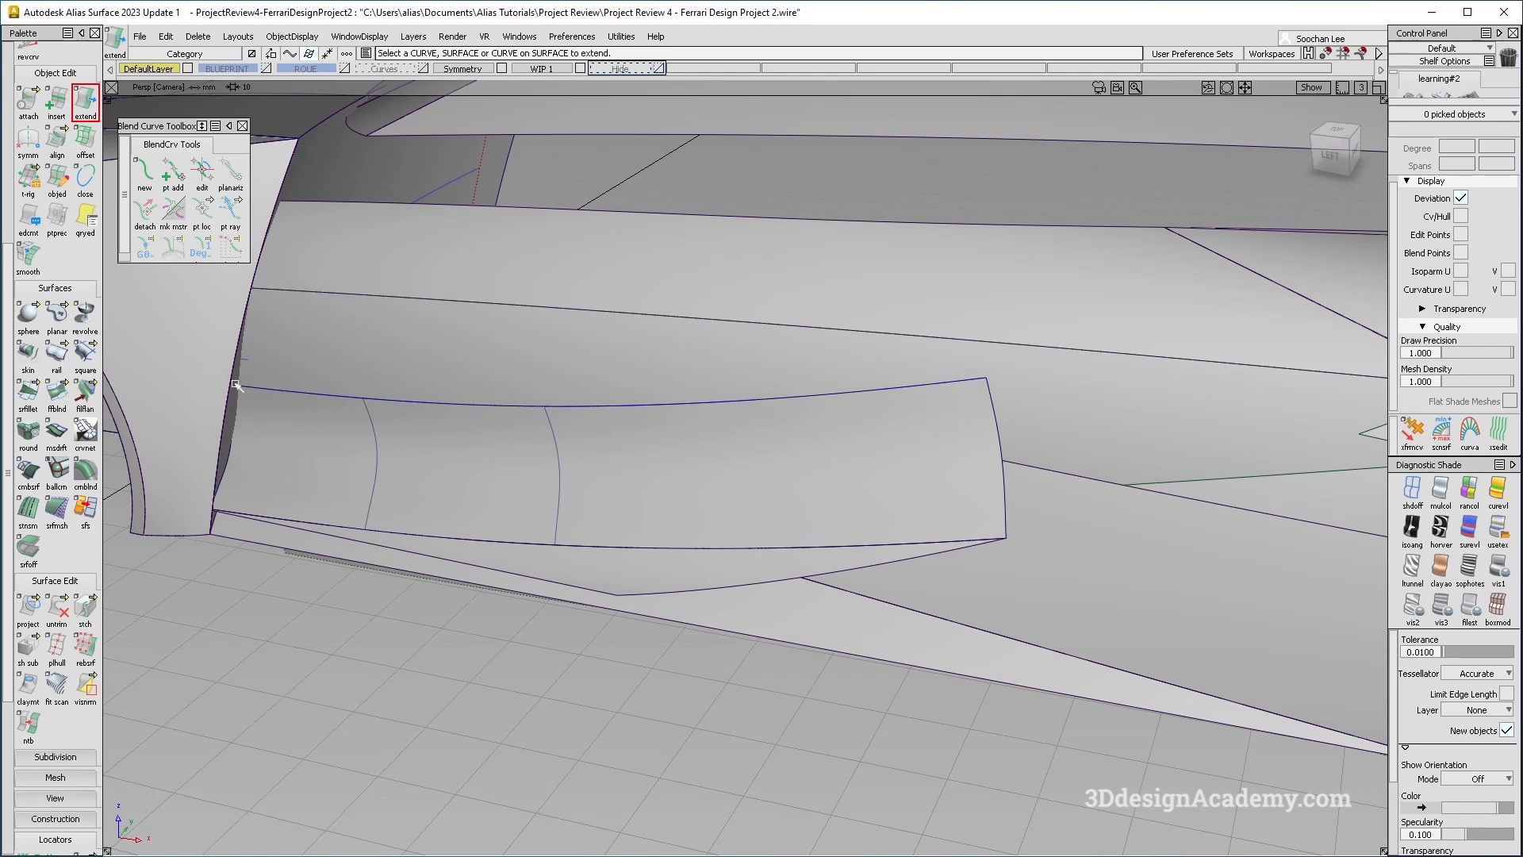
pyautogui.keyDown('alt'); pyautogui.keyDown('shift'); pyautogui.moveTo(559, 450); pyautogui.dragTo(579, 463); pyautogui.keyUp('shift'); pyautogui.keyUp('alt')
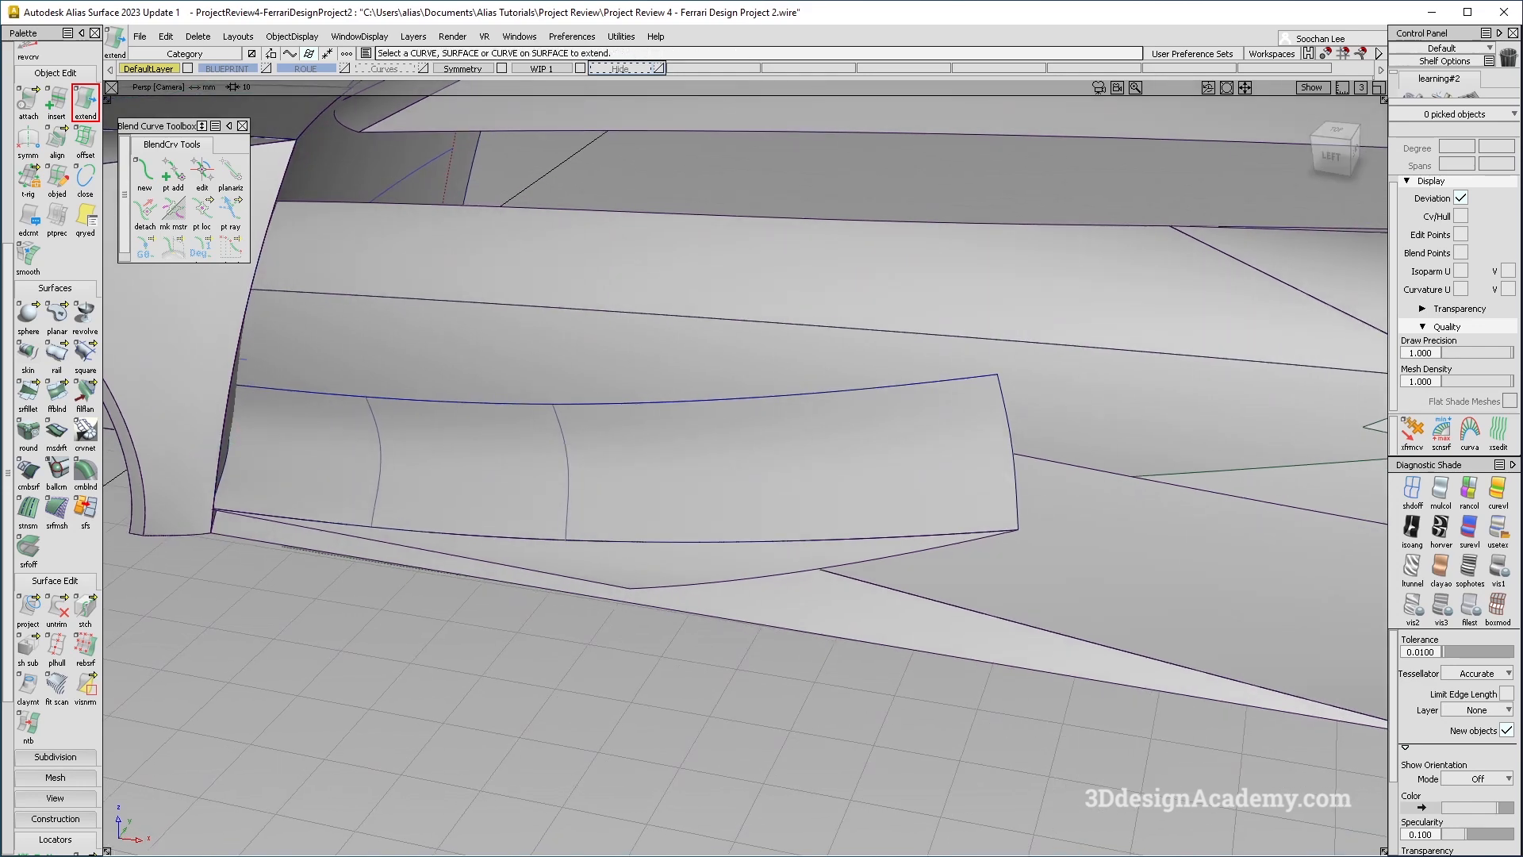
pyautogui.keyDown('alt'); pyautogui.keyDown('shift'); pyautogui.moveTo(579, 463); pyautogui.dragTo(602, 496, button='middle'); pyautogui.keyUp('shift'); pyautogui.keyUp('alt')
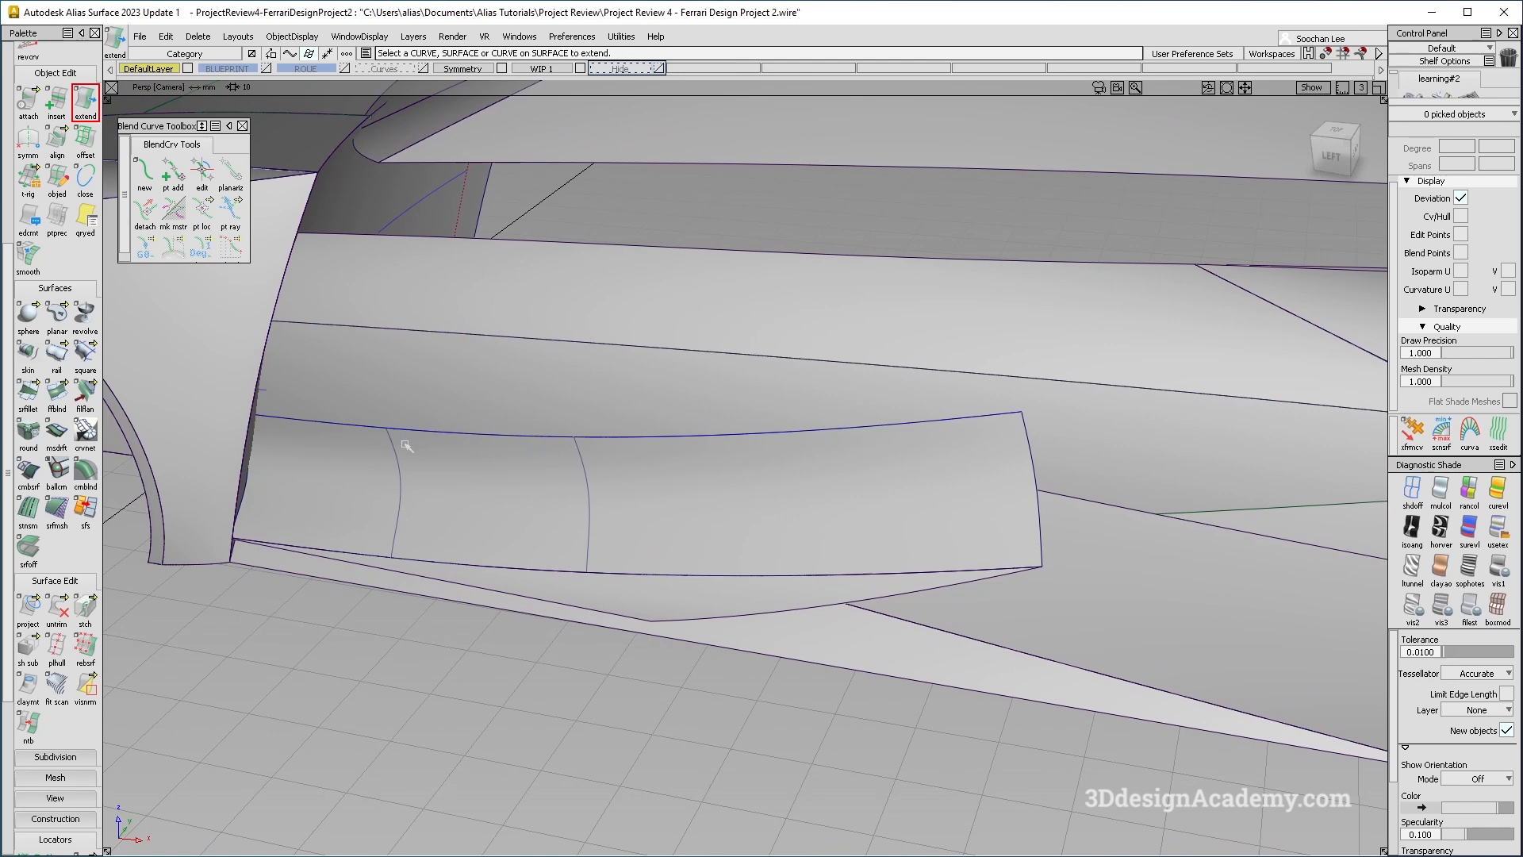
# Step: Align the fillet surface's upper edge to the upper side surface with G2 continuity and a Position Influence of 1.0
pyautogui.click(586, 435)
pyautogui.keyDown('alt'); pyautogui.keyDown('shift'); pyautogui.moveTo(587, 436); pyautogui.dragTo(665, 449); pyautogui.keyUp('shift'); pyautogui.keyUp('alt')
pyautogui.moveTo(1271, 479); pyautogui.dragTo(1300, 478)
pyautogui.moveTo(836, 477)
pyautogui.keyDown('alt'); pyautogui.keyDown('shift'); pyautogui.mouseDown()
pyautogui.moveTo(799, 324)
pyautogui.moveTo(809, 476)
pyautogui.mouseUp(); pyautogui.keyUp('shift'); pyautogui.keyUp('alt')
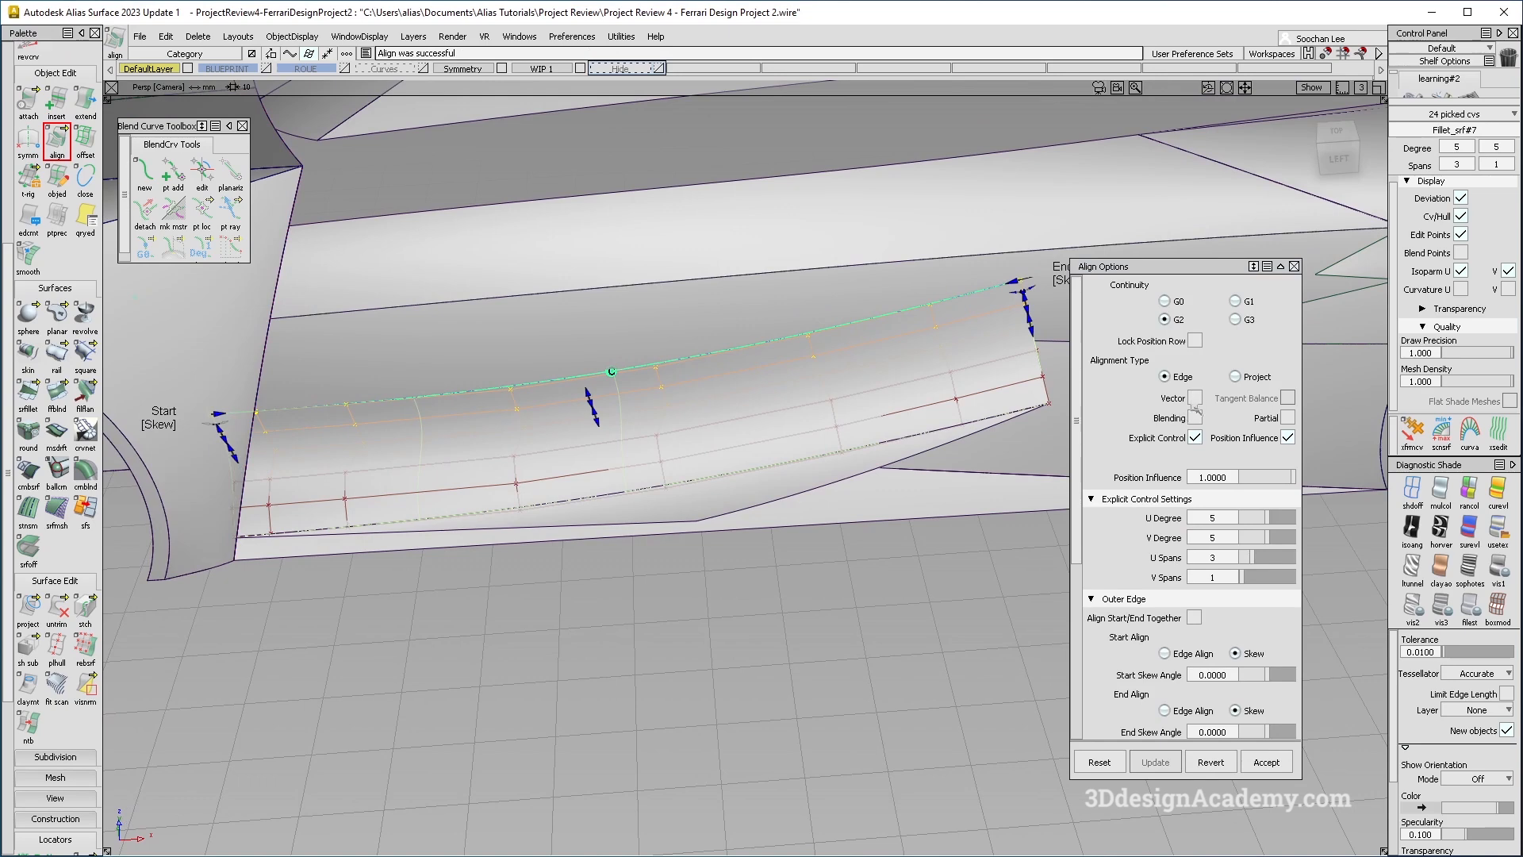
# Step: Align the fillet surface's lower edge to the lower blade surface with G2 continuity, and set U Spans to 1
pyautogui.click(714, 474)
pyautogui.click(713, 477)
pyautogui.keyDown('alt'); pyautogui.keyDown('shift'); pyautogui.moveTo(687, 464); pyautogui.dragTo(555, 511); pyautogui.keyUp('shift'); pyautogui.keyUp('alt')
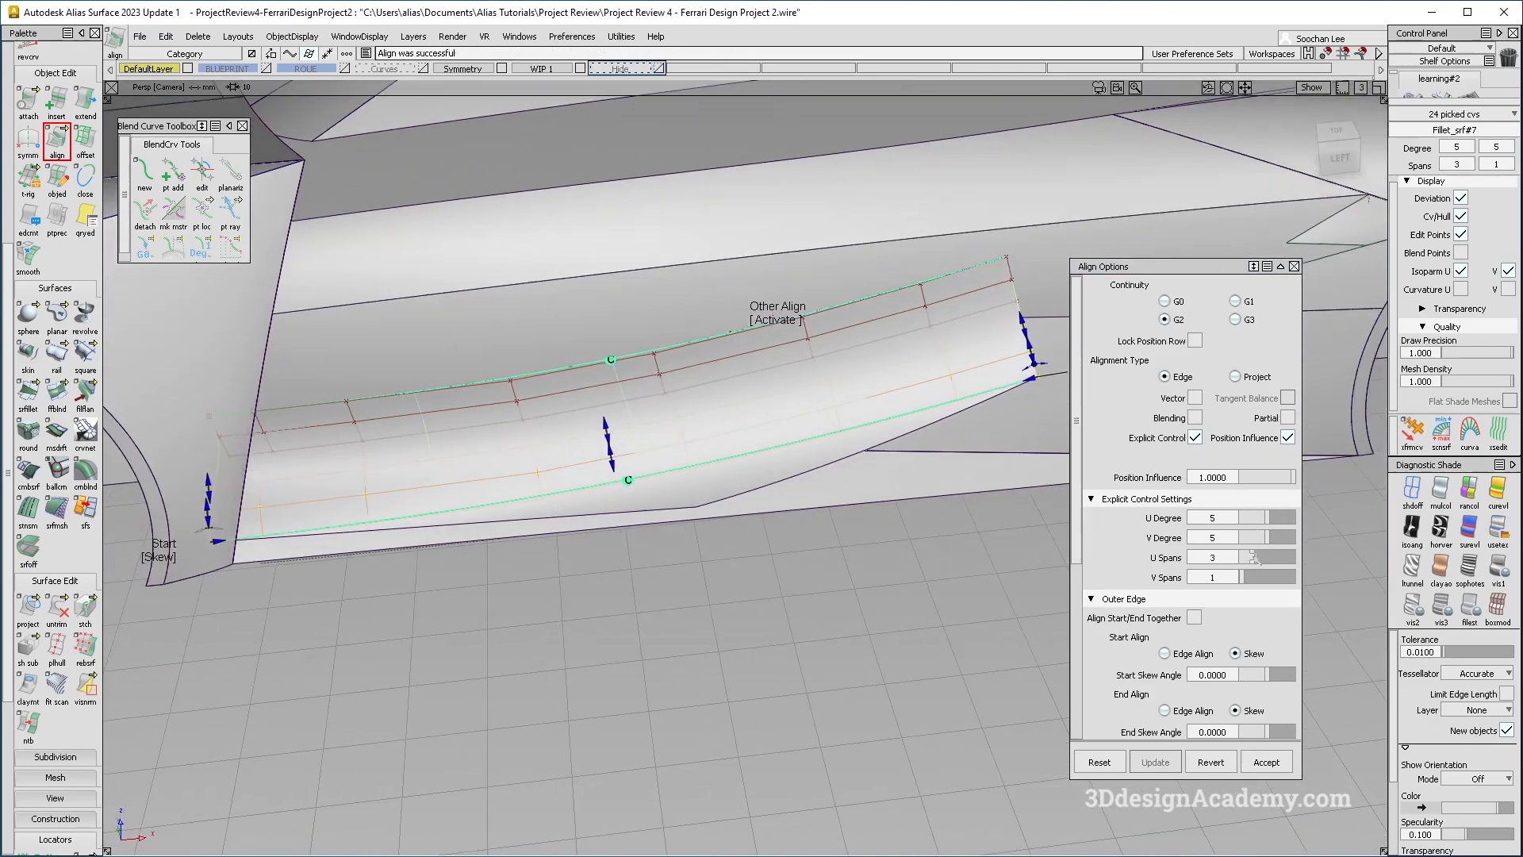
pyautogui.moveTo(1250, 560); pyautogui.dragTo(1246, 560)
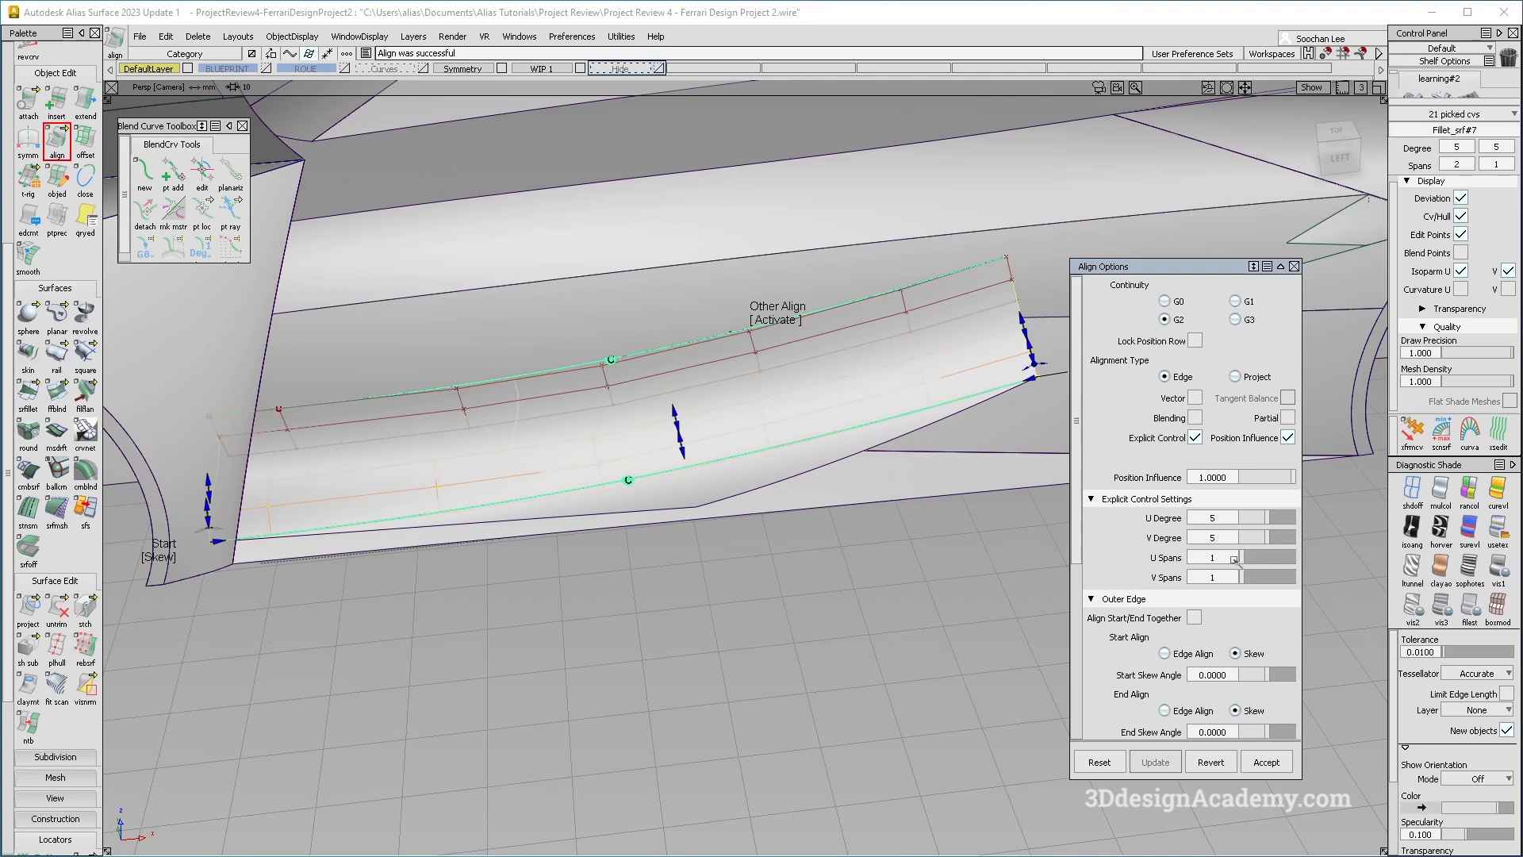
pyautogui.keyDown('alt'); pyautogui.keyDown('shift'); pyautogui.moveTo(795, 520); pyautogui.dragTo(1077, 428); pyautogui.keyUp('shift'); pyautogui.keyUp('alt')
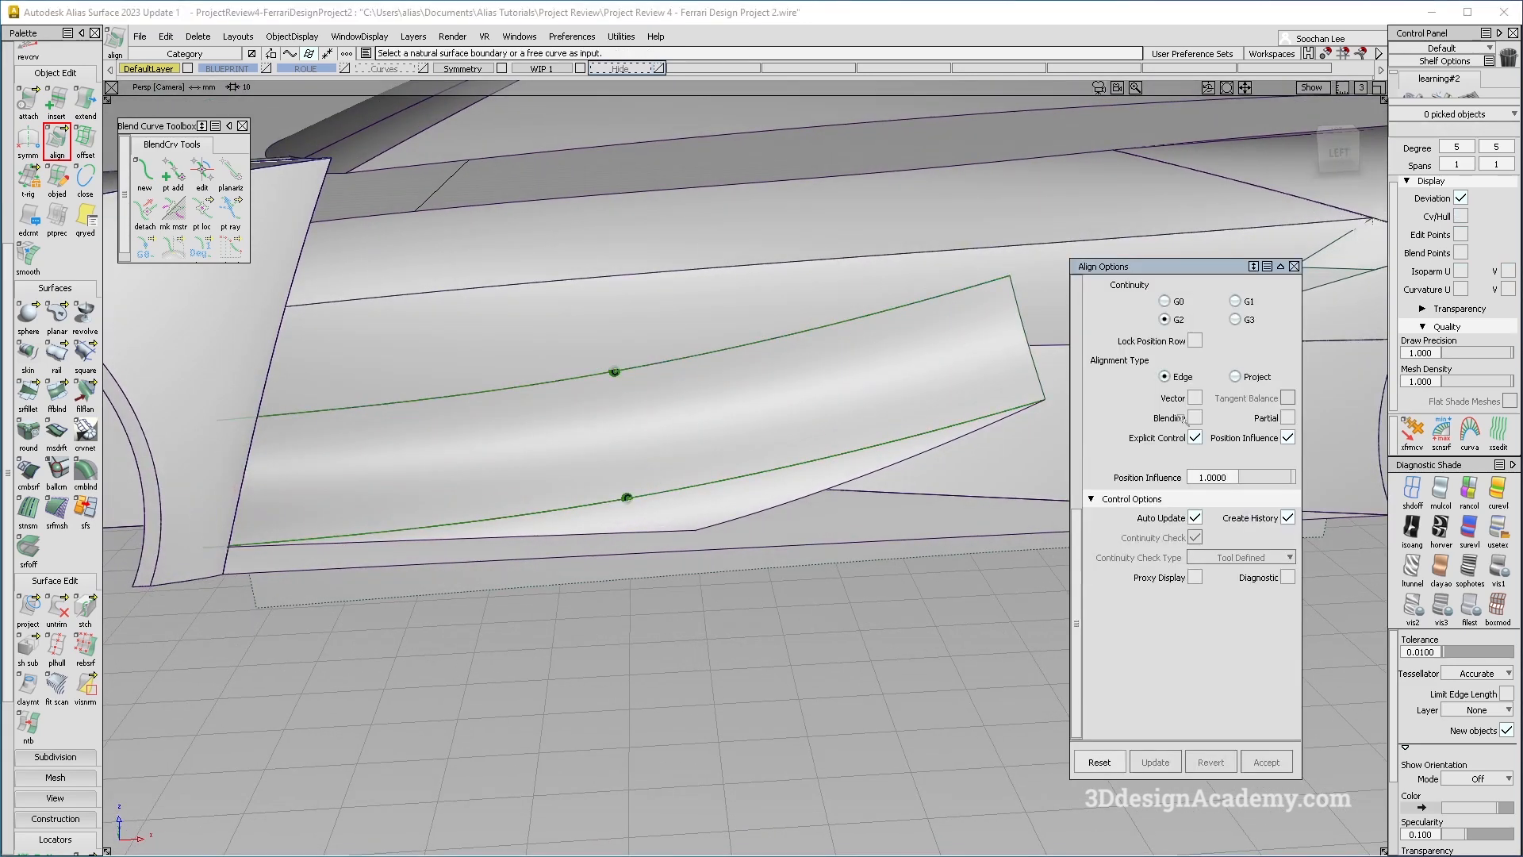
# Step: Turn shading off, reopen the lower edge alignment for editing and enable its Partial option
pyautogui.click(1411, 489)
pyautogui.click(736, 349)
pyautogui.keyDown('alt'); pyautogui.keyDown('shift'); pyautogui.moveTo(697, 415); pyautogui.dragTo(301, 500); pyautogui.keyUp('shift'); pyautogui.keyUp('alt')
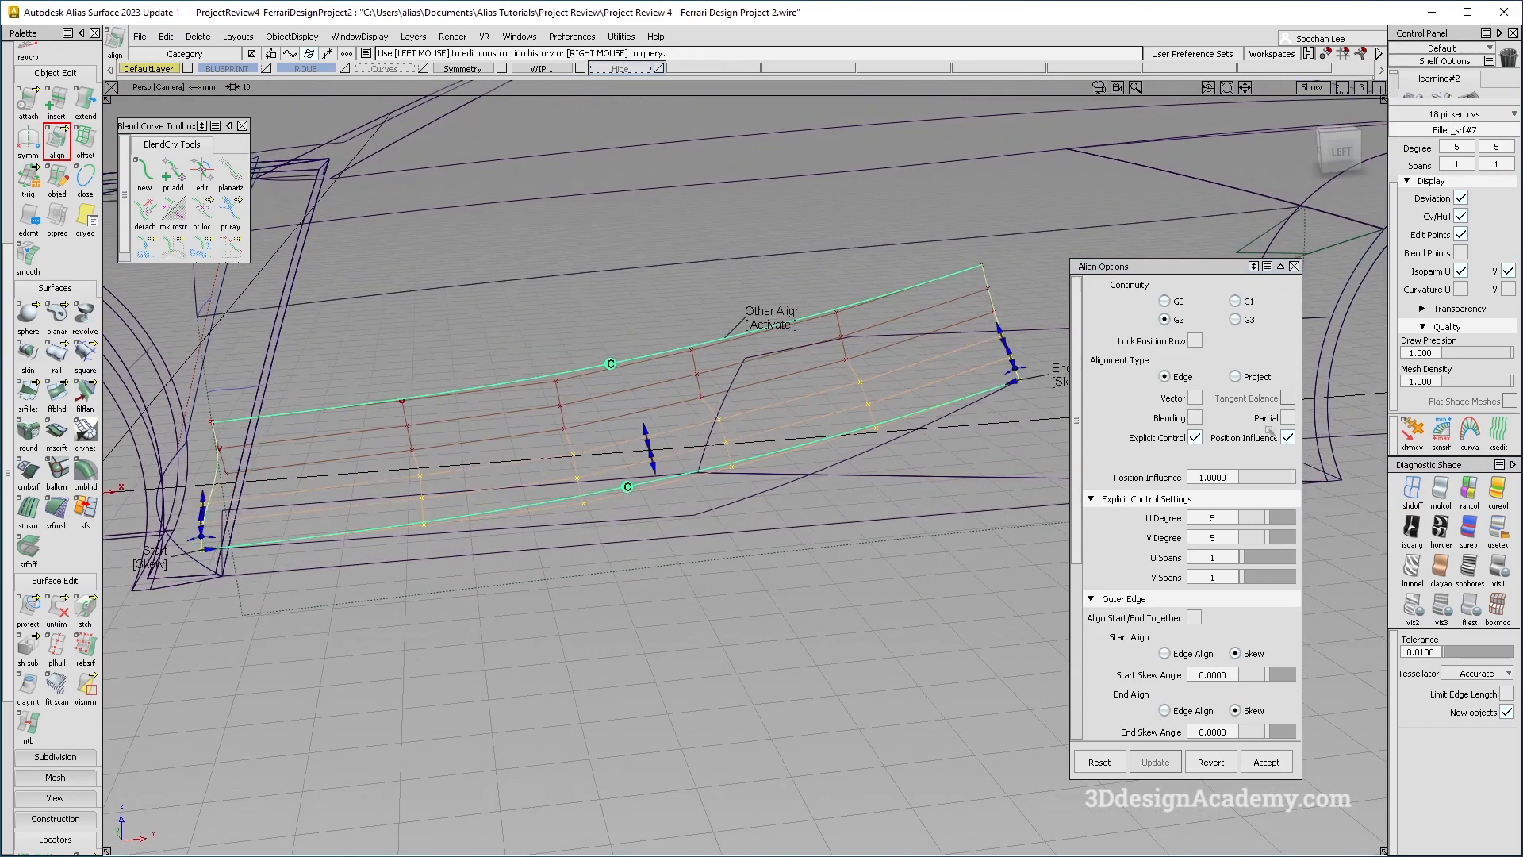
pyautogui.click(1287, 418)
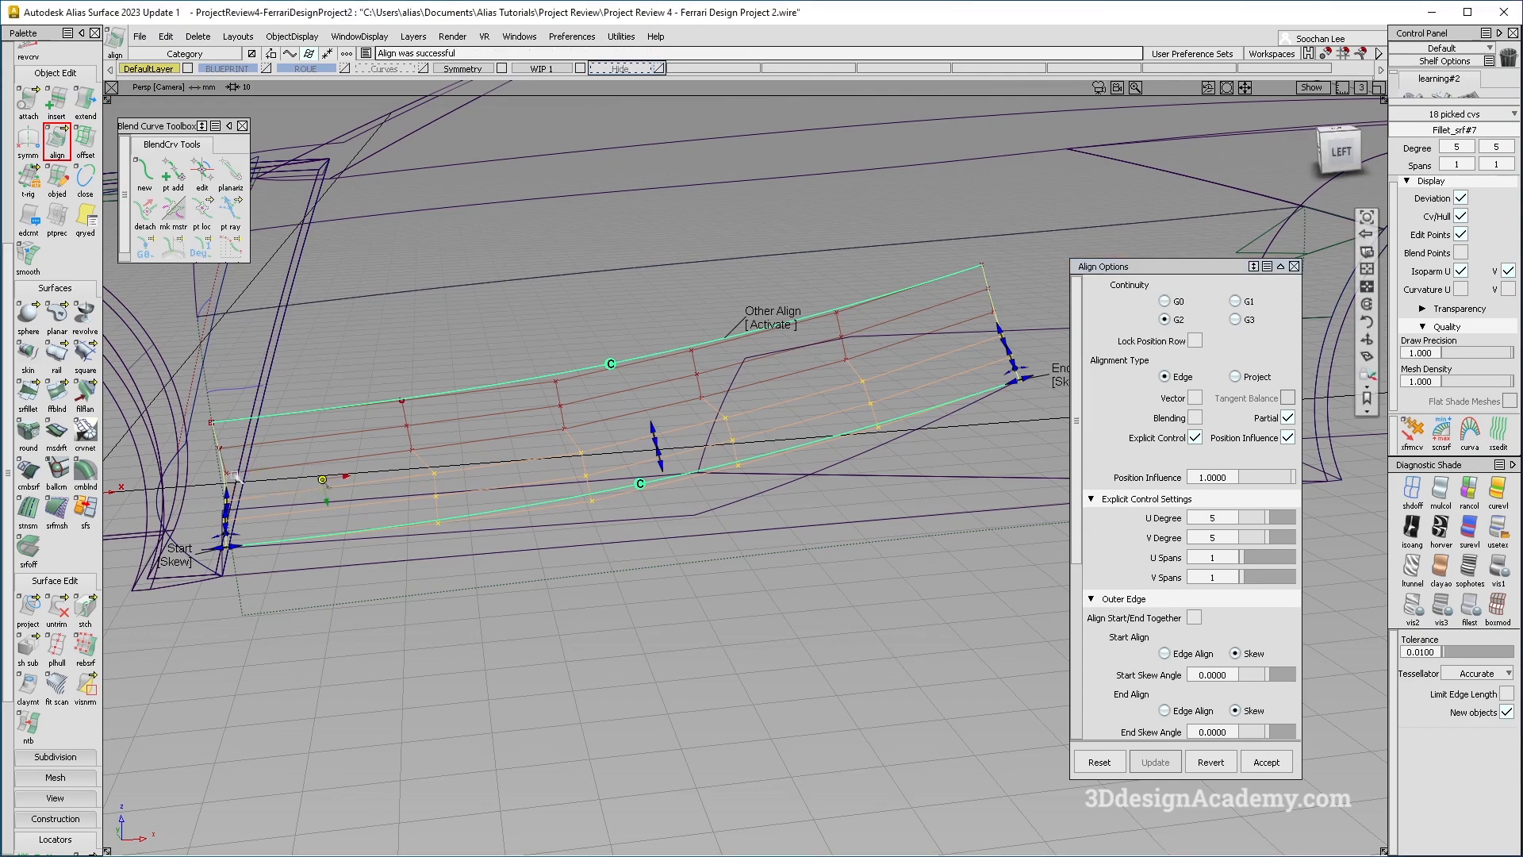
pyautogui.keyDown('alt'); pyautogui.keyDown('shift'); pyautogui.moveTo(465, 512); pyautogui.dragTo(464, 468); pyautogui.keyUp('shift'); pyautogui.keyUp('alt')
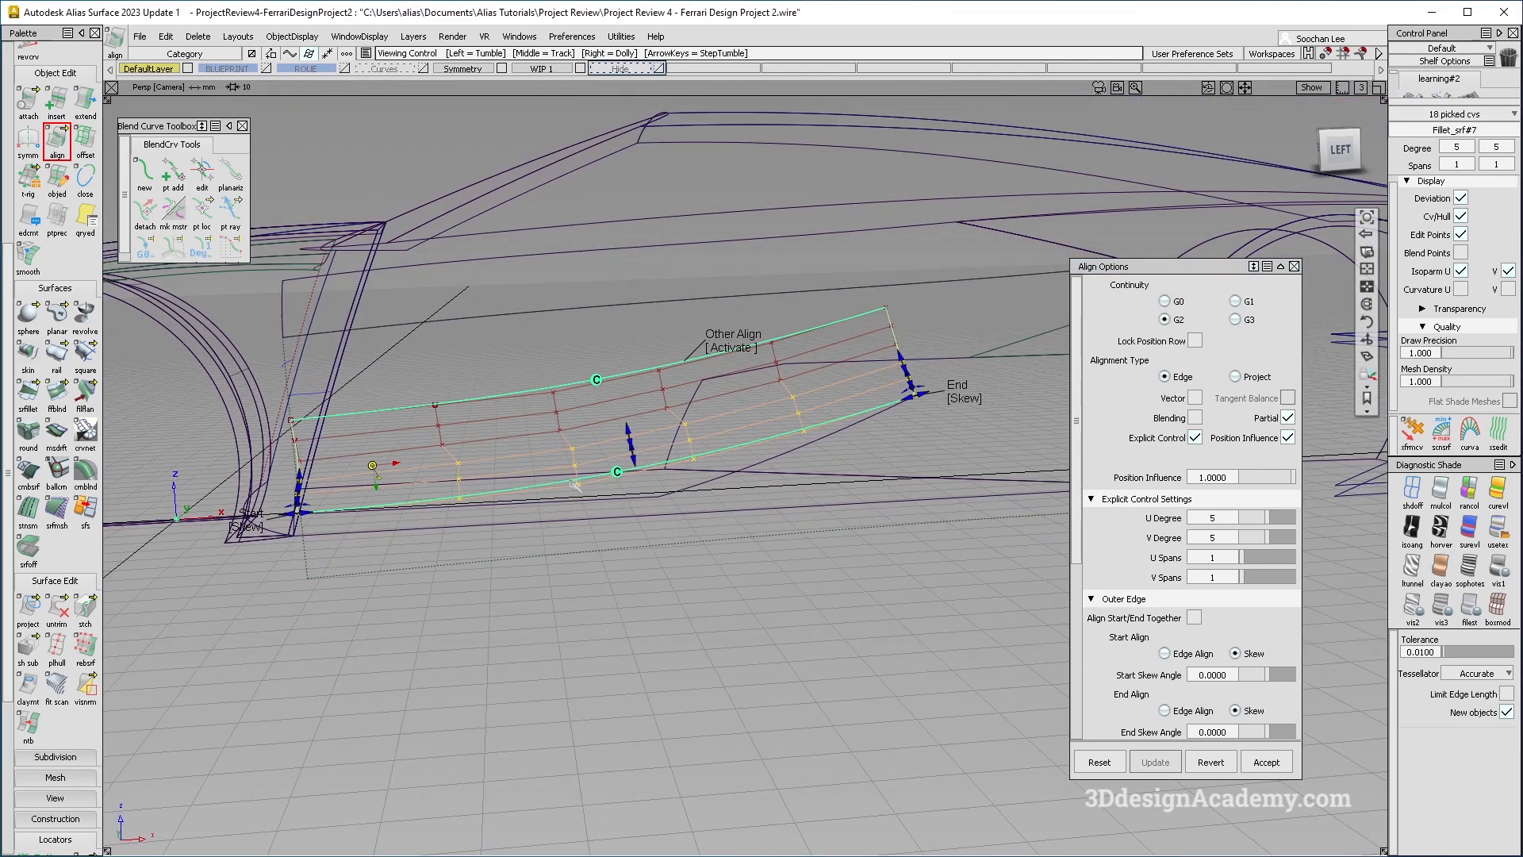
pyautogui.keyDown('alt'); pyautogui.keyDown('shift'); pyautogui.moveTo(543, 387); pyautogui.dragTo(549, 445); pyautogui.keyUp('shift'); pyautogui.keyUp('alt')
# Step: Isolate the aligned fillet surface by picking it and hiding all other geometry
pyautogui.keyDown('ctrl'); pyautogui.keyDown('shift'); pyautogui.moveTo(689, 341); pyautogui.dragTo(688, 295); pyautogui.keyUp('shift'); pyautogui.keyUp('ctrl')
pyautogui.click(631, 470)
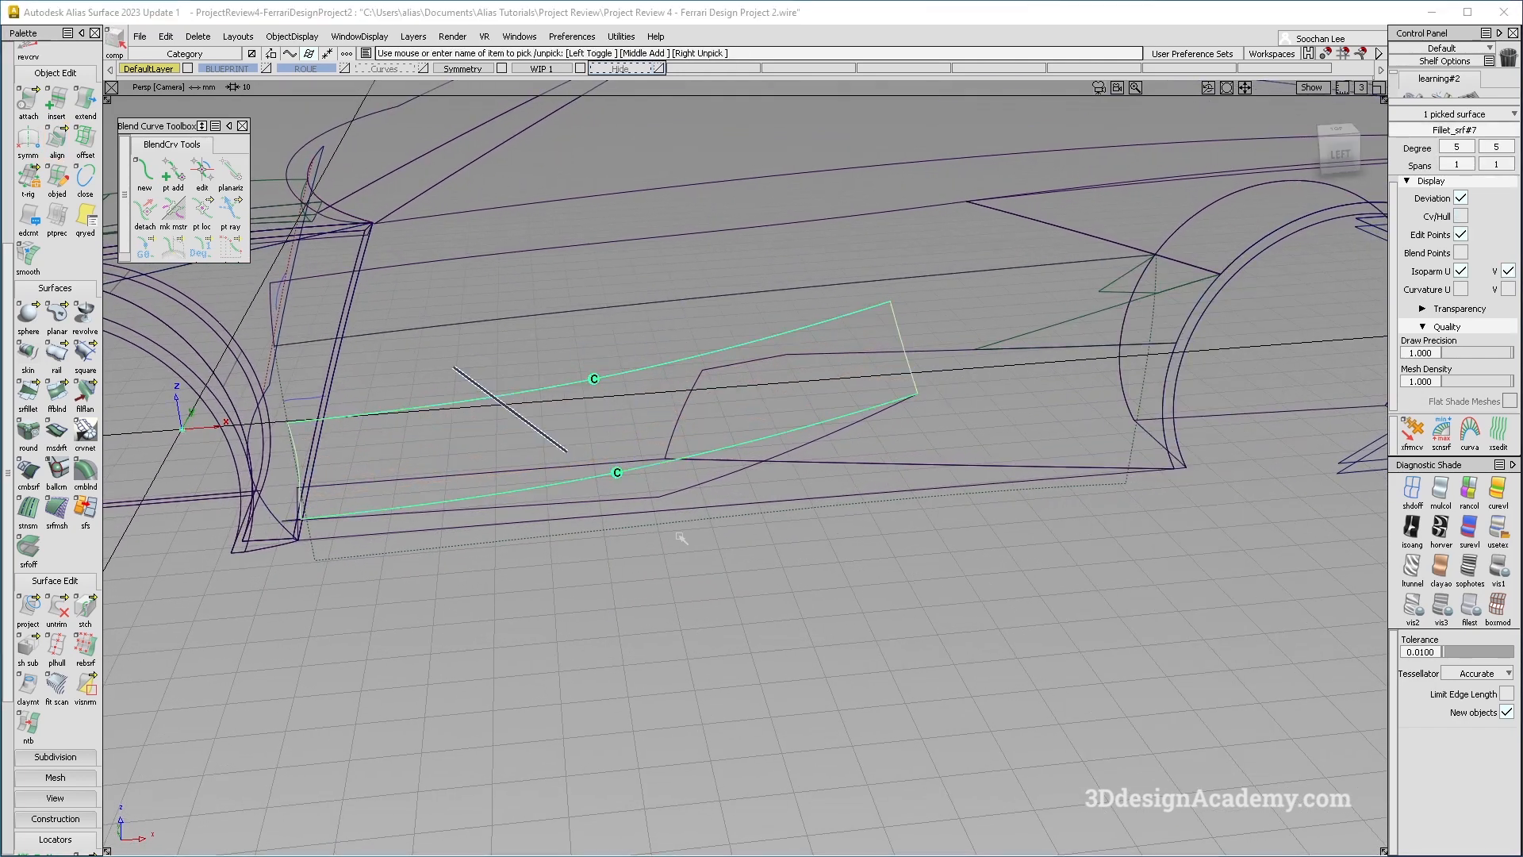
pyautogui.keyDown('alt'); pyautogui.keyDown('shift'); pyautogui.moveTo(648, 446); pyautogui.dragTo(677, 427, button='right'); pyautogui.keyUp('shift'); pyautogui.keyUp('alt')
pyautogui.keyDown('alt'); pyautogui.keyDown('shift'); pyautogui.moveTo(335, 443); pyautogui.dragTo(471, 434, button='middle'); pyautogui.keyUp('shift'); pyautogui.keyUp('alt')
pyautogui.click(292, 37)
pyautogui.click(316, 132)
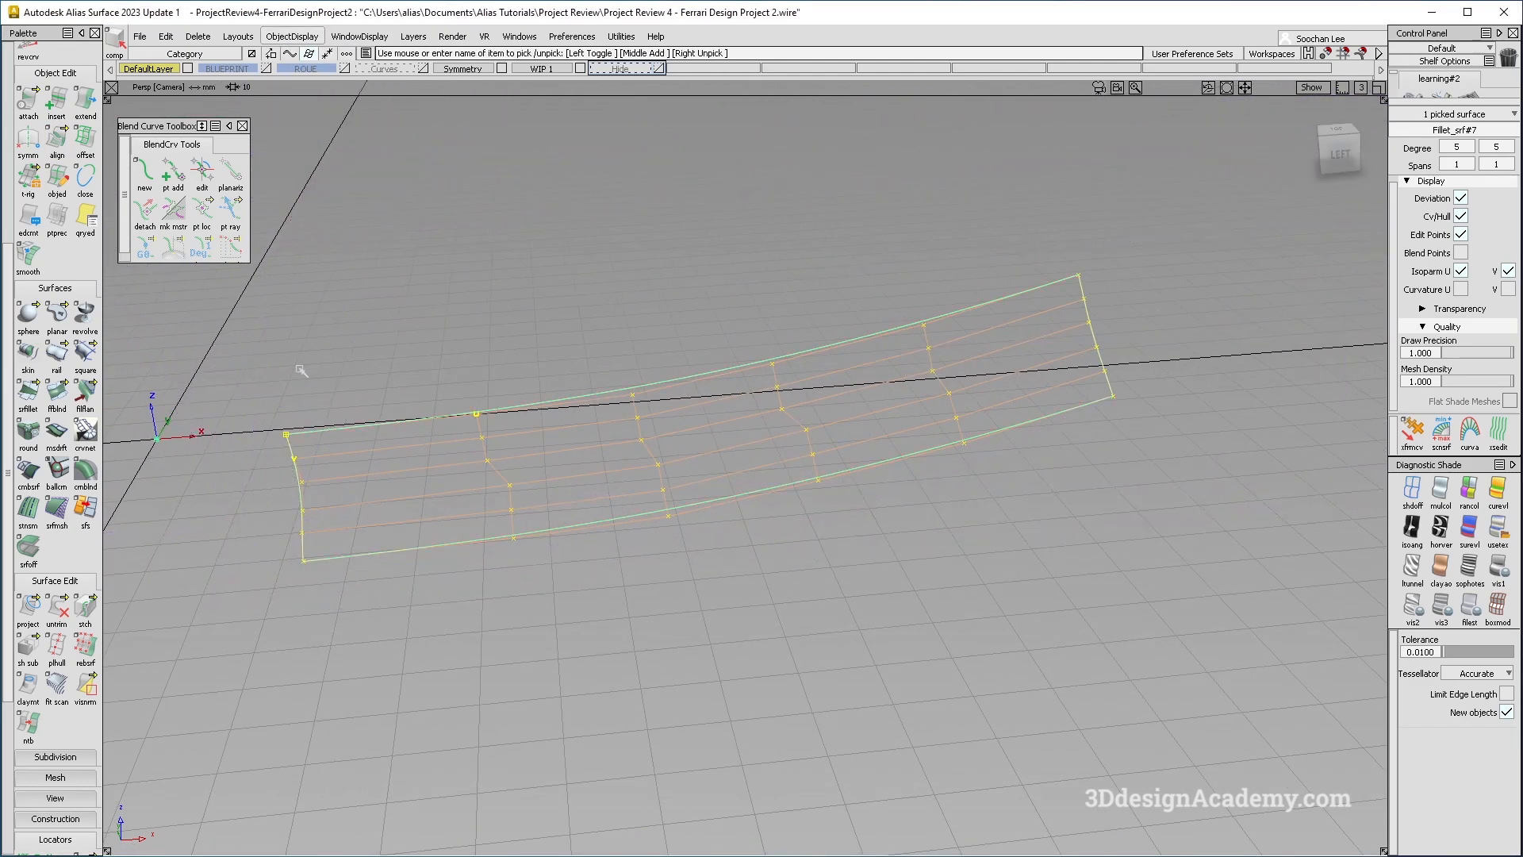
# Step: Build a Square surface from the fillet's four edges with G2 Curvature continuity on boundaries 1 and 3
pyautogui.click(84, 396)
pyautogui.click(85, 353)
pyautogui.click(1182, 306)
pyautogui.click(1212, 368)
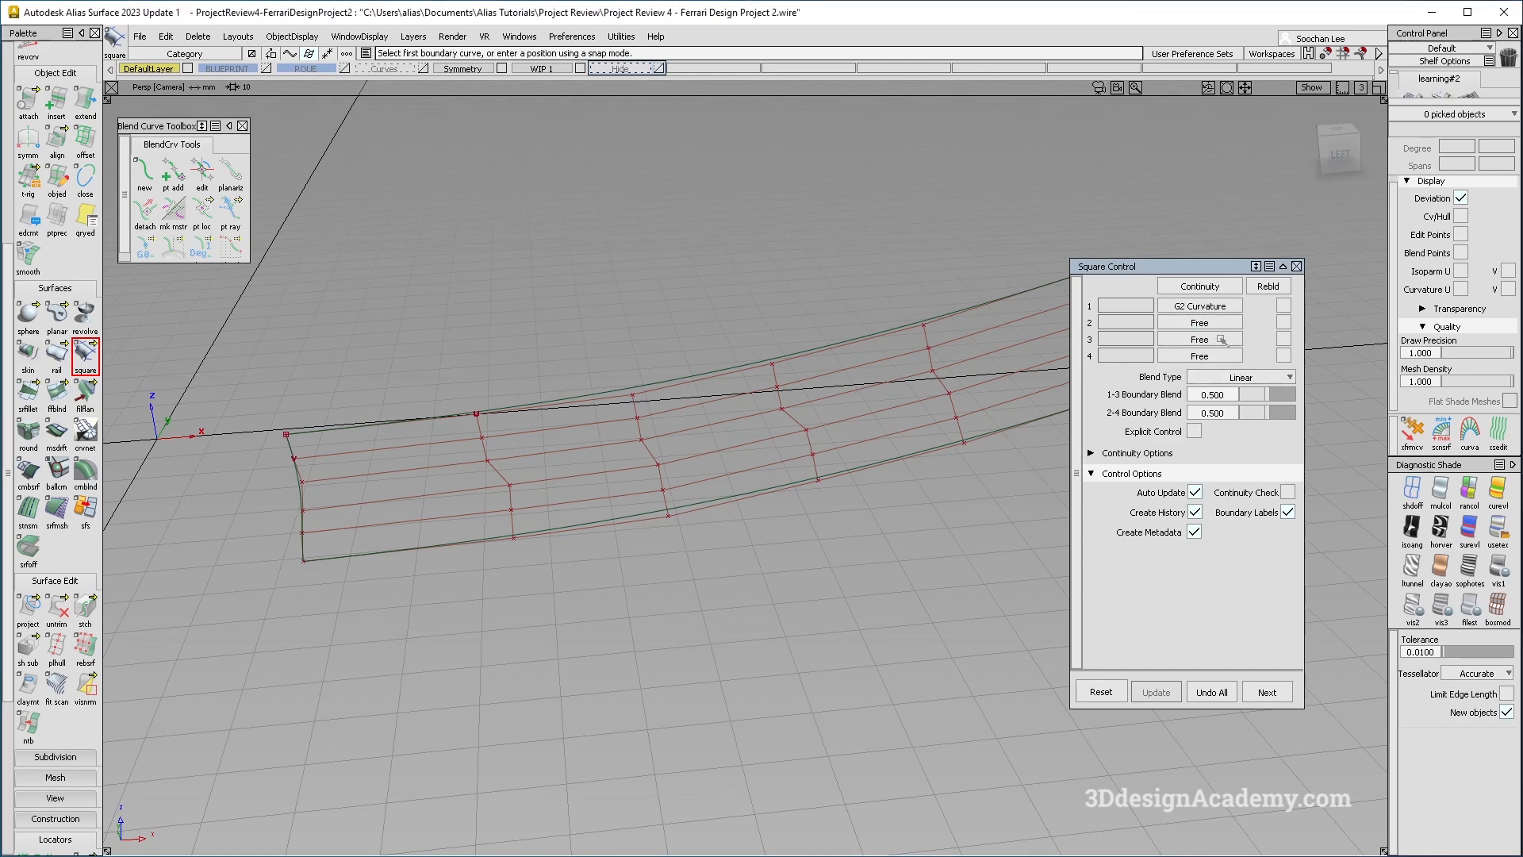
pyautogui.click(1222, 339)
pyautogui.click(1214, 413)
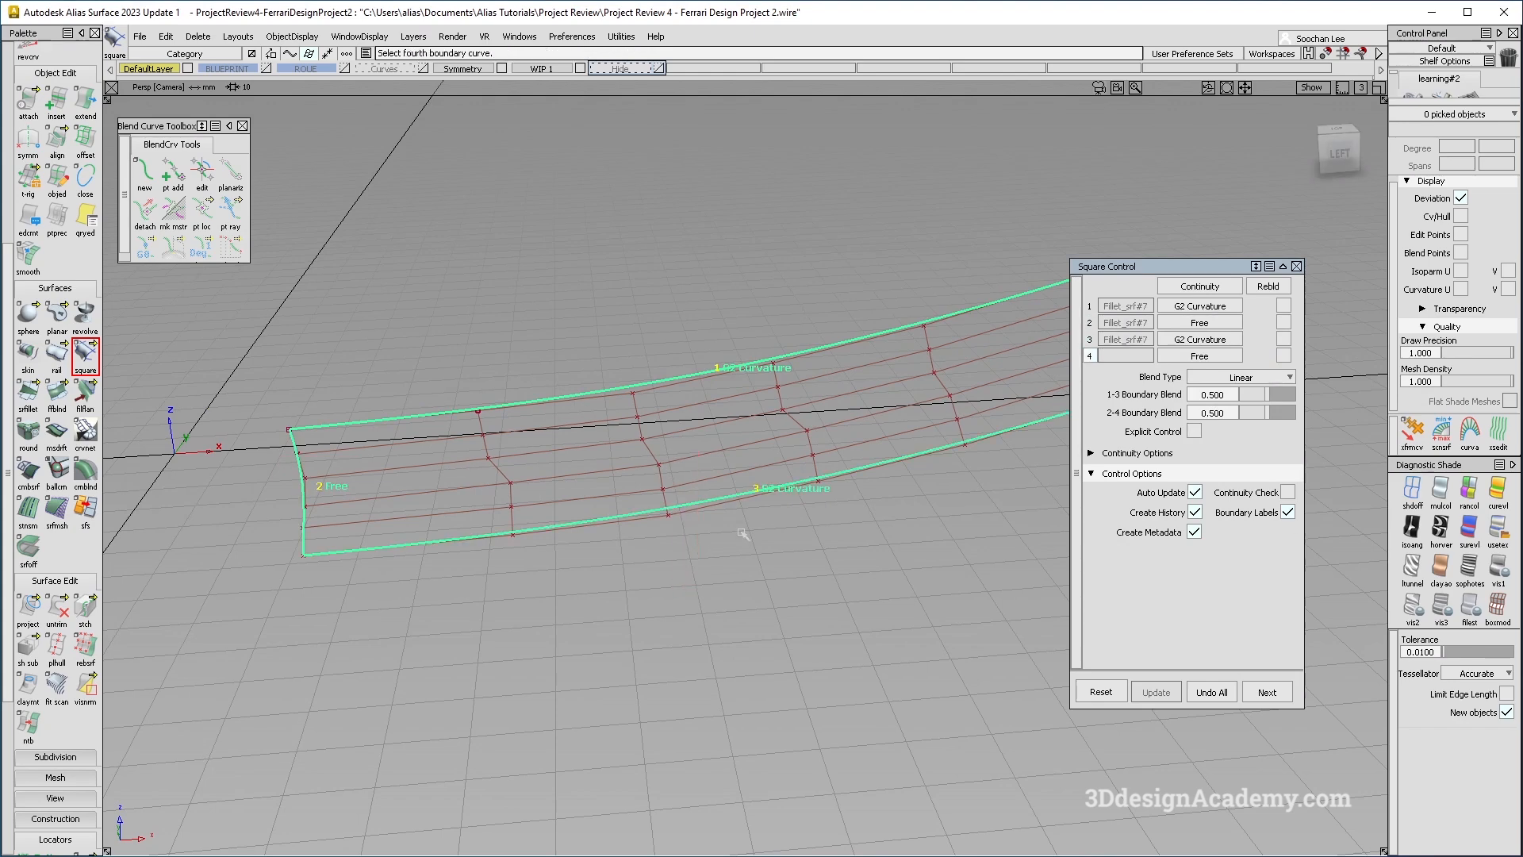
pyautogui.keyDown('alt'); pyautogui.keyDown('shift'); pyautogui.moveTo(847, 437); pyautogui.dragTo(724, 477, button='middle'); pyautogui.keyUp('shift'); pyautogui.keyUp('alt')
pyautogui.click(971, 376)
# Step: Examine the control point layout of the square surface and the aligned fillet surface from several angles
pyautogui.moveTo(538, 518)
pyautogui.keyDown('alt'); pyautogui.keyDown('shift'); pyautogui.mouseDown()
pyautogui.moveTo(565, 454)
pyautogui.moveTo(669, 472)
pyautogui.moveTo(659, 379)
pyautogui.mouseUp(); pyautogui.keyUp('shift'); pyautogui.keyUp('alt')
pyautogui.moveTo(658, 461)
pyautogui.keyDown('alt'); pyautogui.keyDown('shift'); pyautogui.mouseDown(button='right')
pyautogui.moveTo(676, 446)
pyautogui.moveTo(689, 525)
pyautogui.mouseUp(button='right'); pyautogui.keyUp('shift'); pyautogui.keyUp('alt')
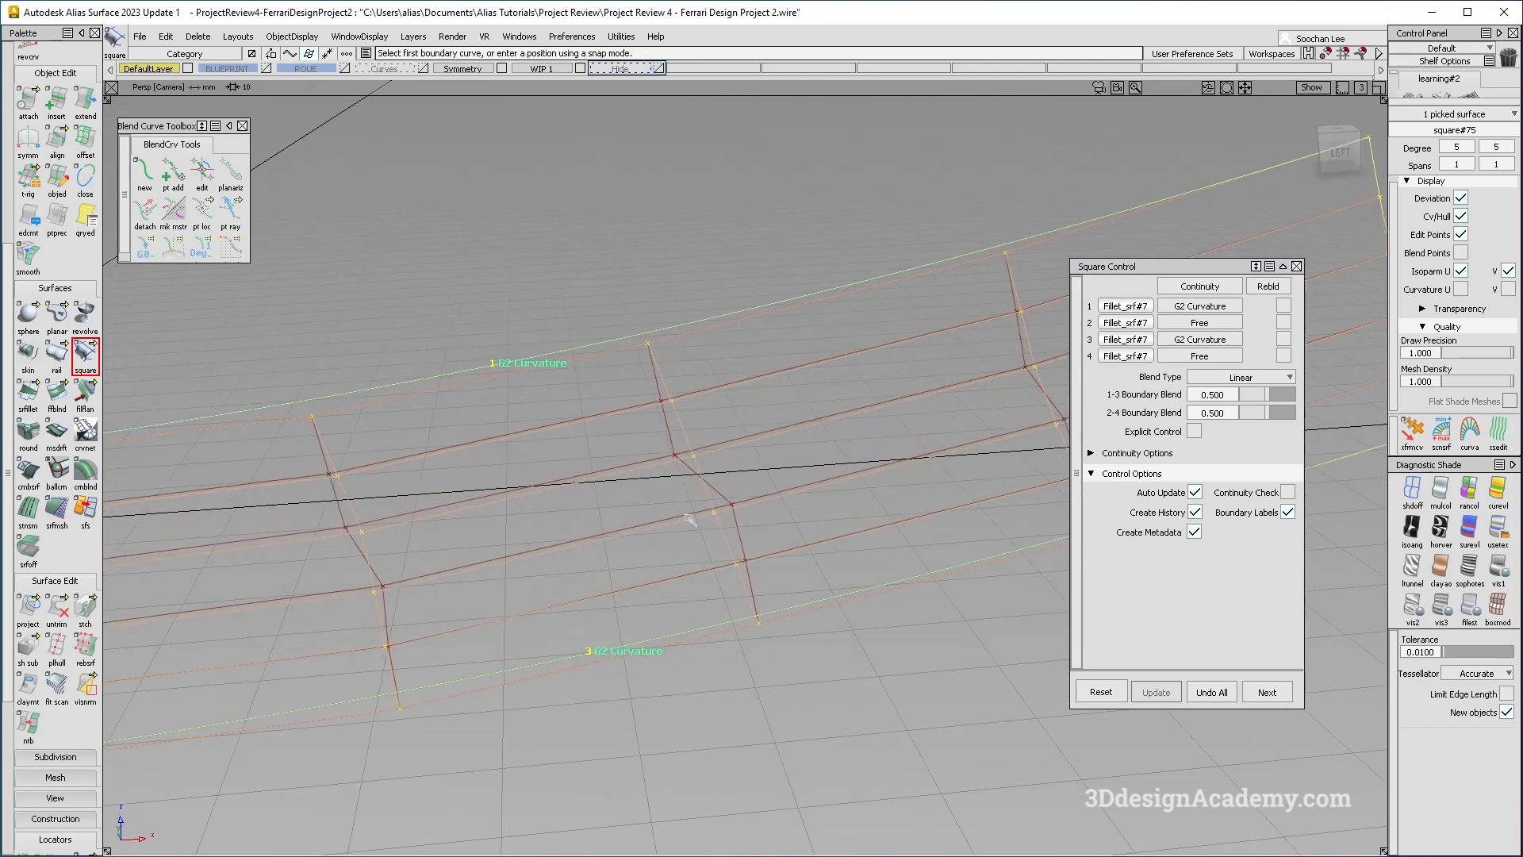
pyautogui.keyDown('ctrl'); pyautogui.keyDown('shift'); pyautogui.moveTo(707, 397); pyautogui.dragTo(677, 444); pyautogui.keyUp('shift'); pyautogui.keyUp('ctrl')
pyautogui.click(674, 446)
pyautogui.keyDown('alt'); pyautogui.keyDown('shift'); pyautogui.moveTo(675, 447); pyautogui.dragTo(674, 472, button='right'); pyautogui.keyUp('shift'); pyautogui.keyUp('alt')
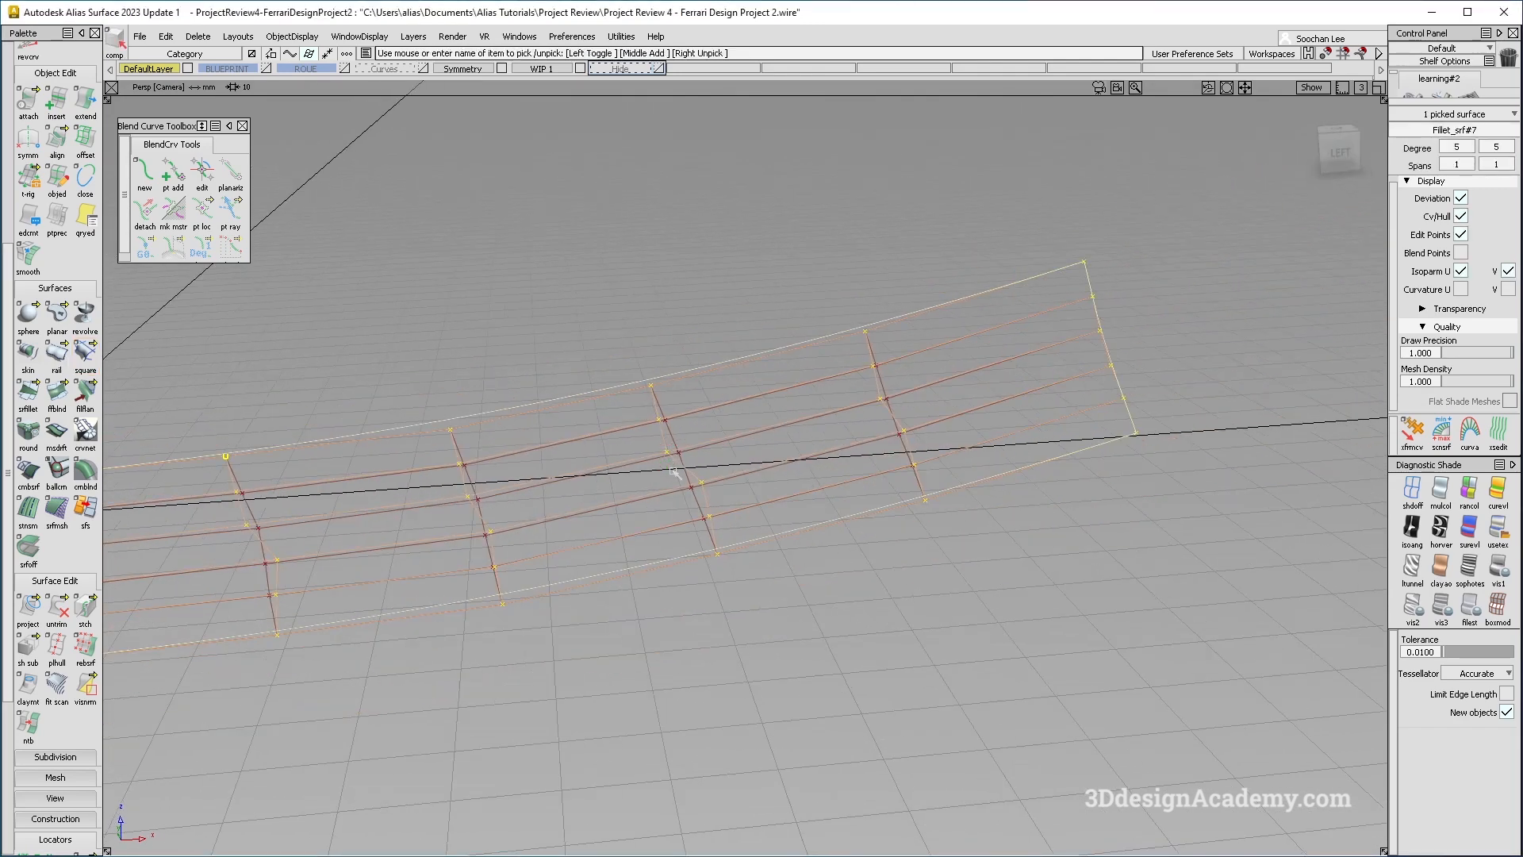
pyautogui.keyDown('alt'); pyautogui.keyDown('shift'); pyautogui.moveTo(665, 448); pyautogui.dragTo(458, 415); pyautogui.keyUp('shift'); pyautogui.keyUp('alt')
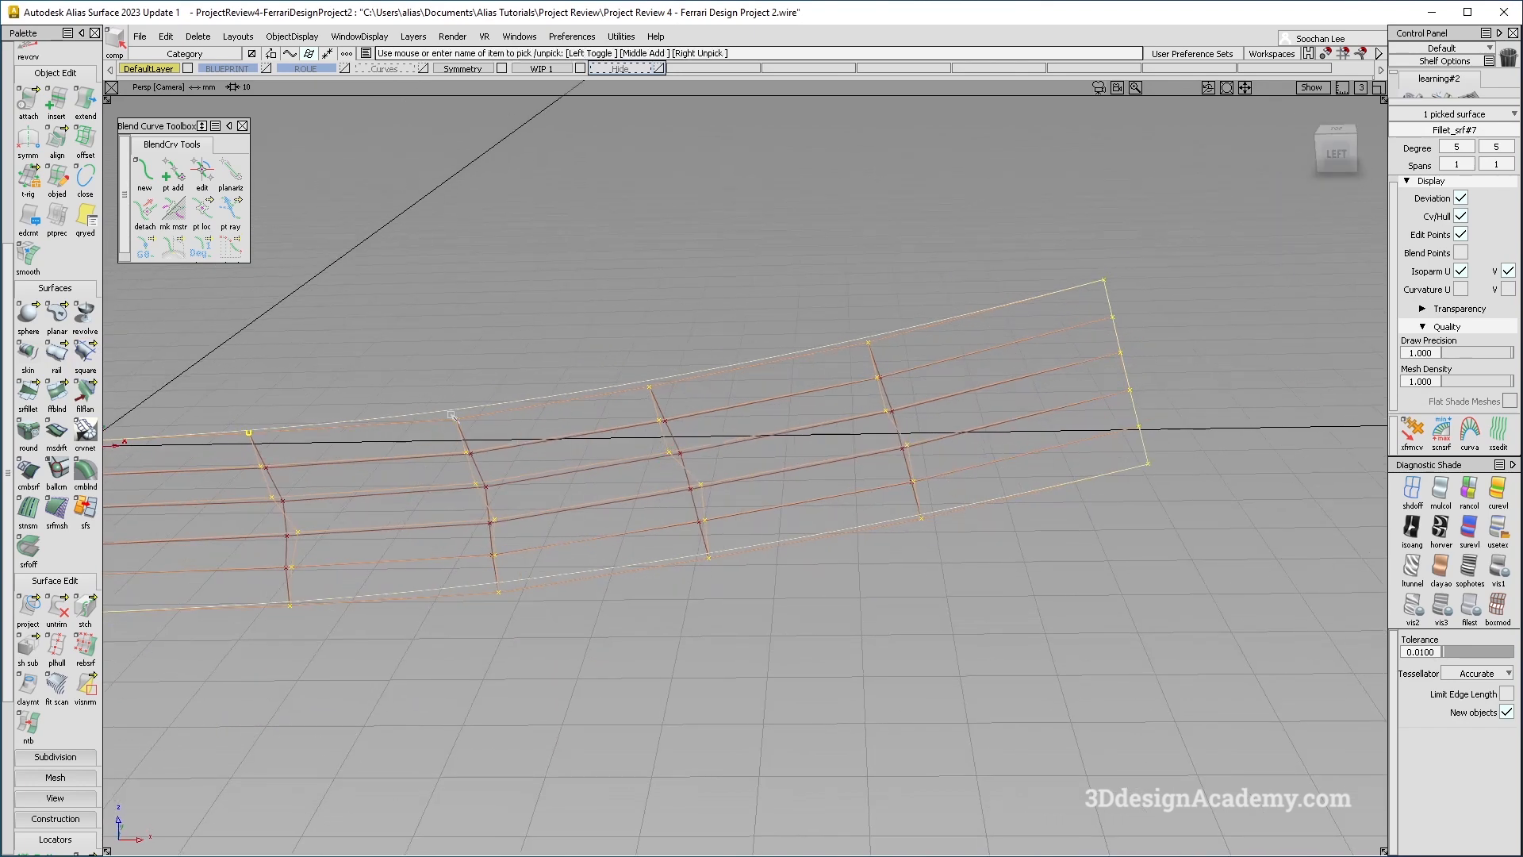
pyautogui.keyDown('alt'); pyautogui.keyDown('shift'); pyautogui.moveTo(663, 548); pyautogui.dragTo(474, 487); pyautogui.keyUp('shift'); pyautogui.keyUp('alt')
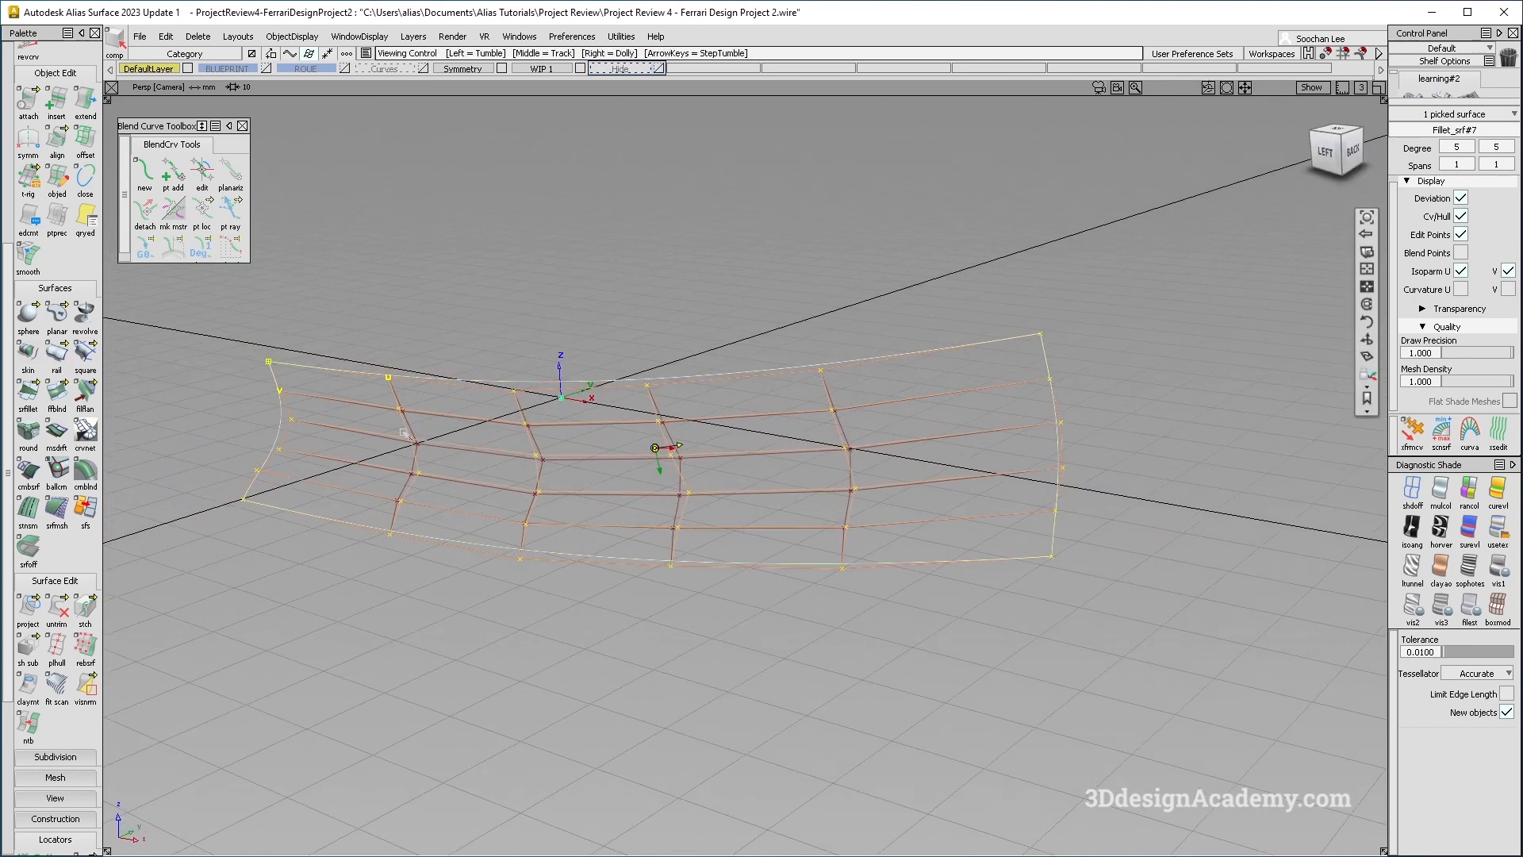
pyautogui.click(621, 479)
pyautogui.keyDown('alt'); pyautogui.keyDown('shift'); pyautogui.moveTo(533, 494); pyautogui.dragTo(595, 468); pyautogui.keyUp('shift'); pyautogui.keyUp('alt')
pyautogui.keyDown('alt'); pyautogui.keyDown('shift'); pyautogui.moveTo(547, 523); pyautogui.dragTo(454, 469); pyautogui.keyUp('shift'); pyautogui.keyUp('alt')
# Step: Make the hidden body geometry visible again and shade the model
pyautogui.click(291, 39)
pyautogui.click(294, 75)
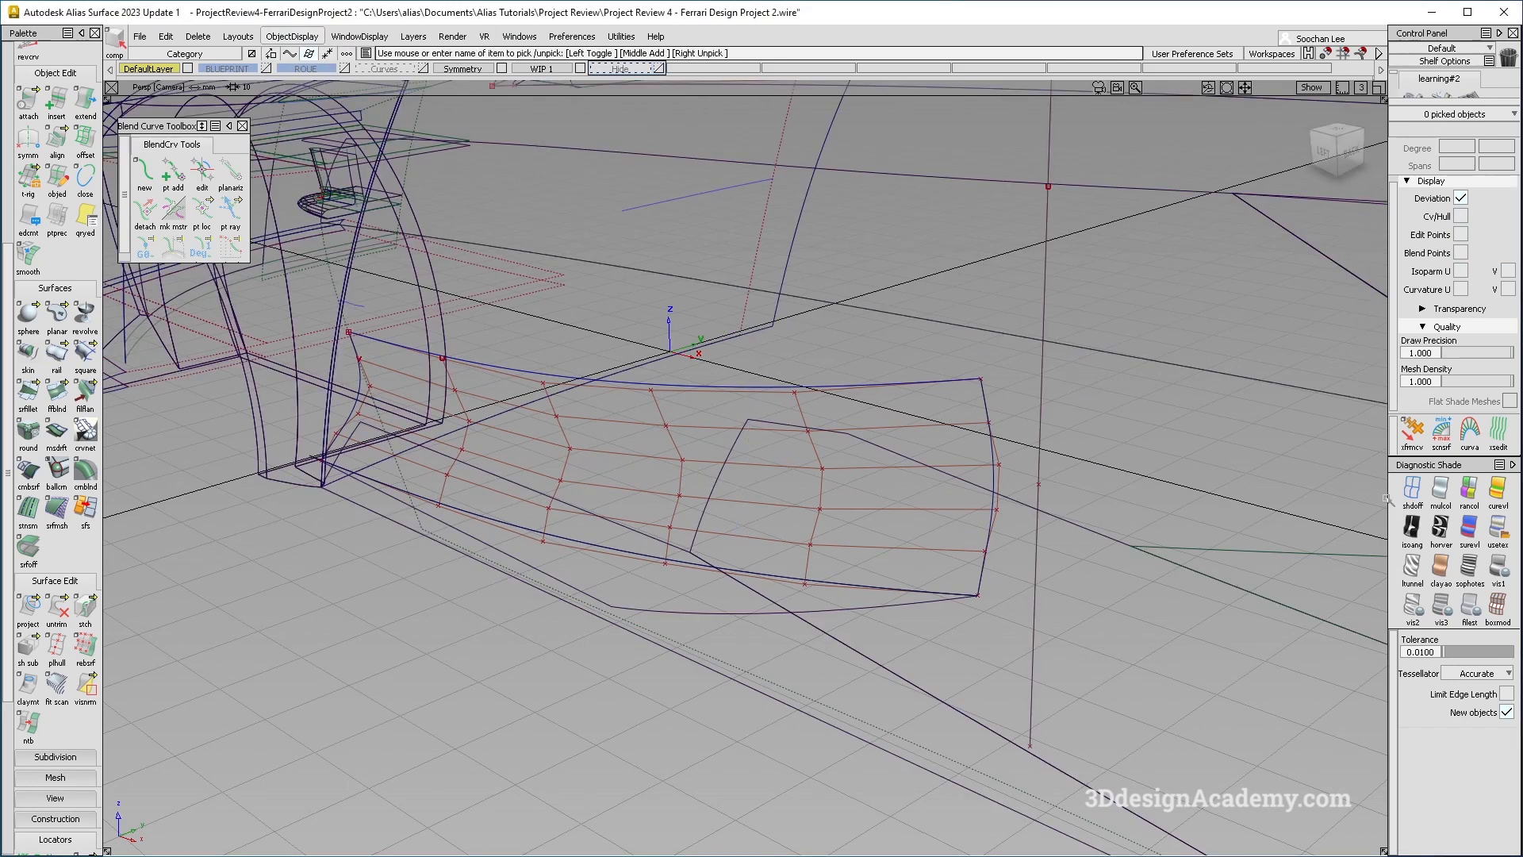
pyautogui.click(1441, 490)
pyautogui.keyDown('alt'); pyautogui.keyDown('shift'); pyautogui.moveTo(549, 597); pyautogui.dragTo(601, 551); pyautogui.keyUp('shift'); pyautogui.keyUp('alt')
pyautogui.scroll(-2, 44, 670)
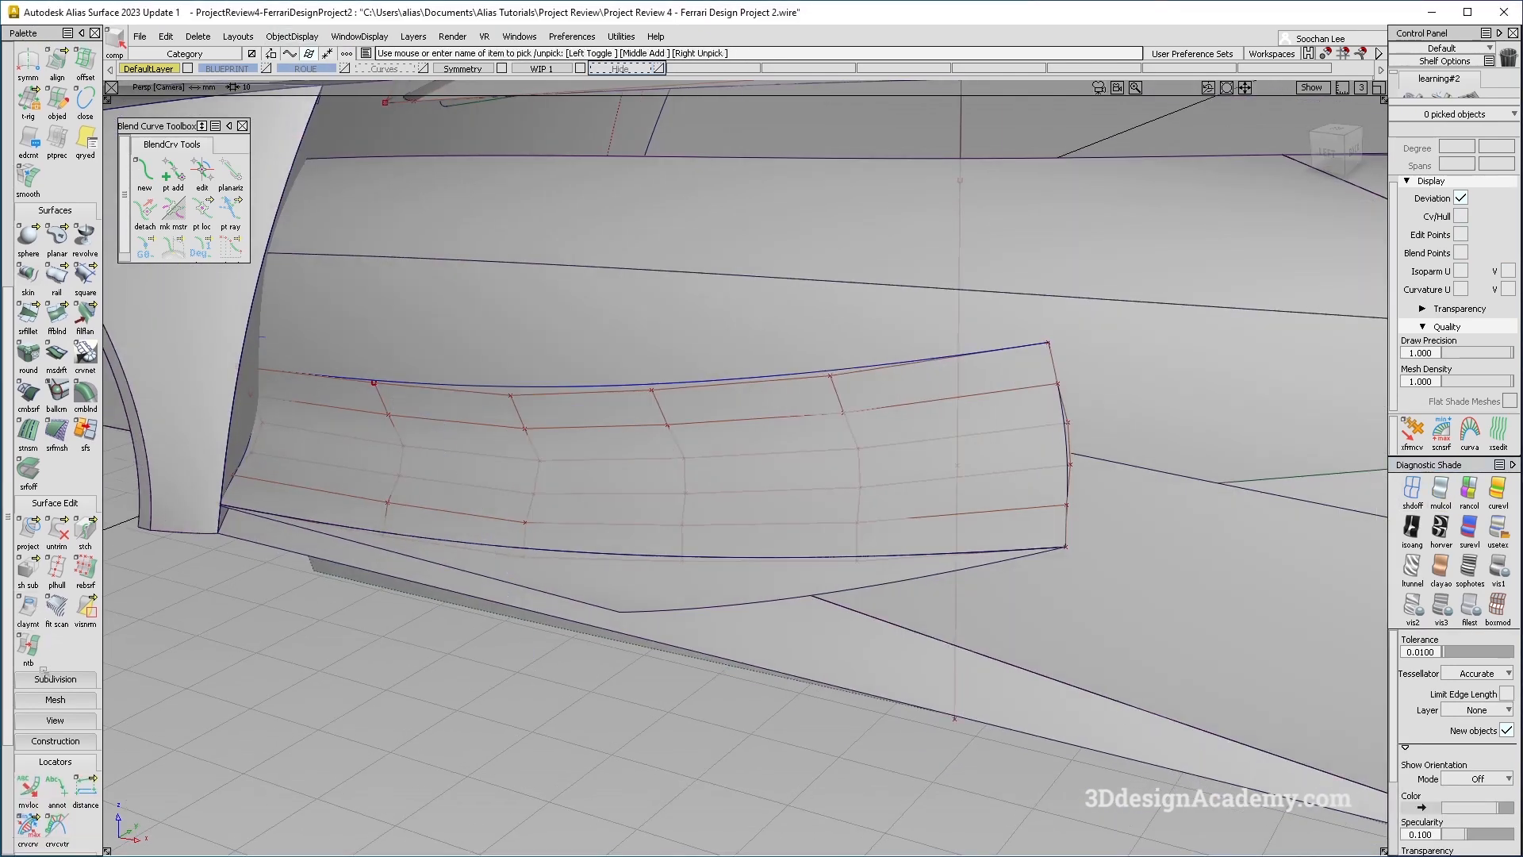
# Step: Check surface continuity along the fillet surface's lower and upper edges, and remove the check locators
pyautogui.scroll(-2, 44, 670)
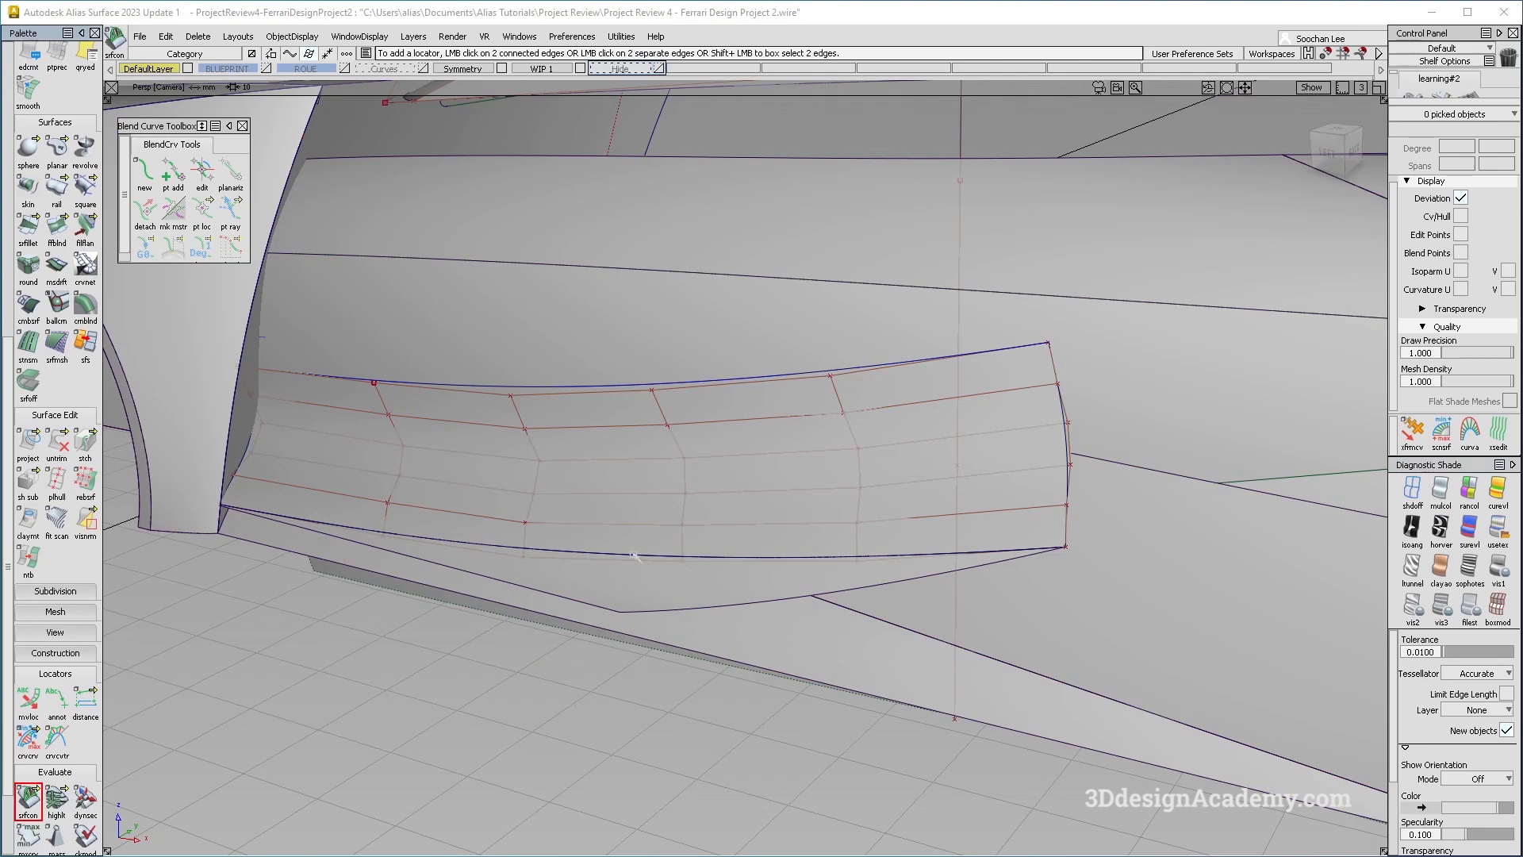
pyautogui.click(633, 554)
pyautogui.click(580, 387)
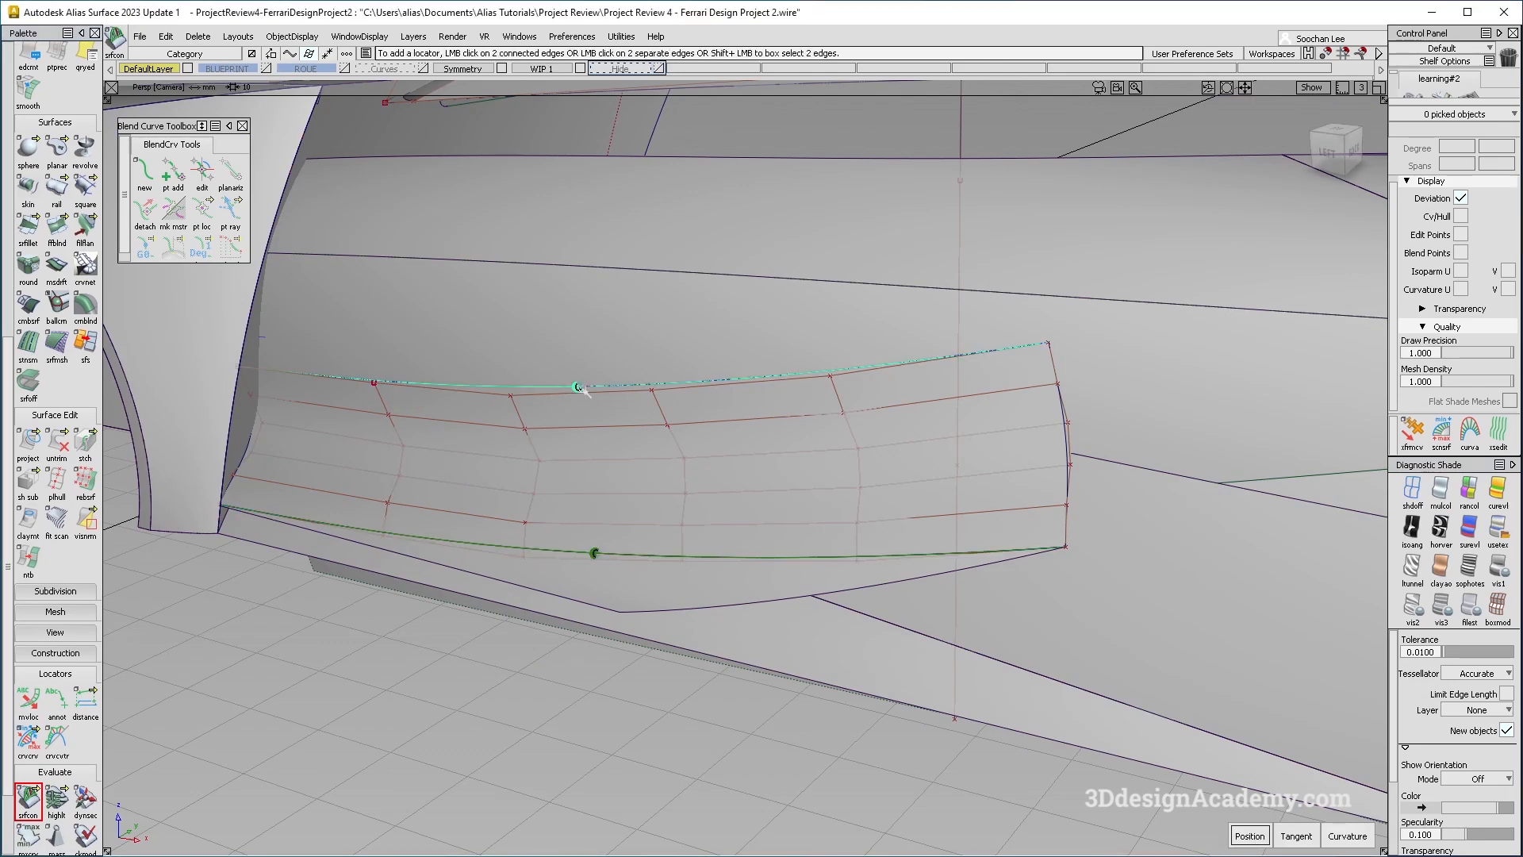
pyautogui.keyDown('alt'); pyautogui.keyDown('shift'); pyautogui.moveTo(745, 440); pyautogui.dragTo(674, 448, button='right'); pyautogui.keyUp('shift'); pyautogui.keyUp('alt')
pyautogui.keyDown('ctrl'); pyautogui.keyDown('shift'); pyautogui.moveTo(877, 491); pyautogui.dragTo(964, 491); pyautogui.keyUp('shift'); pyautogui.keyUp('ctrl')
pyautogui.keyDown('alt'); pyautogui.keyDown('shift'); pyautogui.moveTo(1301, 479); pyautogui.dragTo(776, 466, button='middle'); pyautogui.keyUp('shift'); pyautogui.keyUp('alt')
pyautogui.keyDown('alt'); pyautogui.keyDown('shift'); pyautogui.moveTo(776, 467); pyautogui.dragTo(515, 436); pyautogui.keyUp('shift'); pyautogui.keyUp('alt')
pyautogui.keyDown('alt'); pyautogui.keyDown('shift'); pyautogui.moveTo(515, 436); pyautogui.dragTo(683, 428, button='middle'); pyautogui.keyUp('shift'); pyautogui.keyUp('alt')
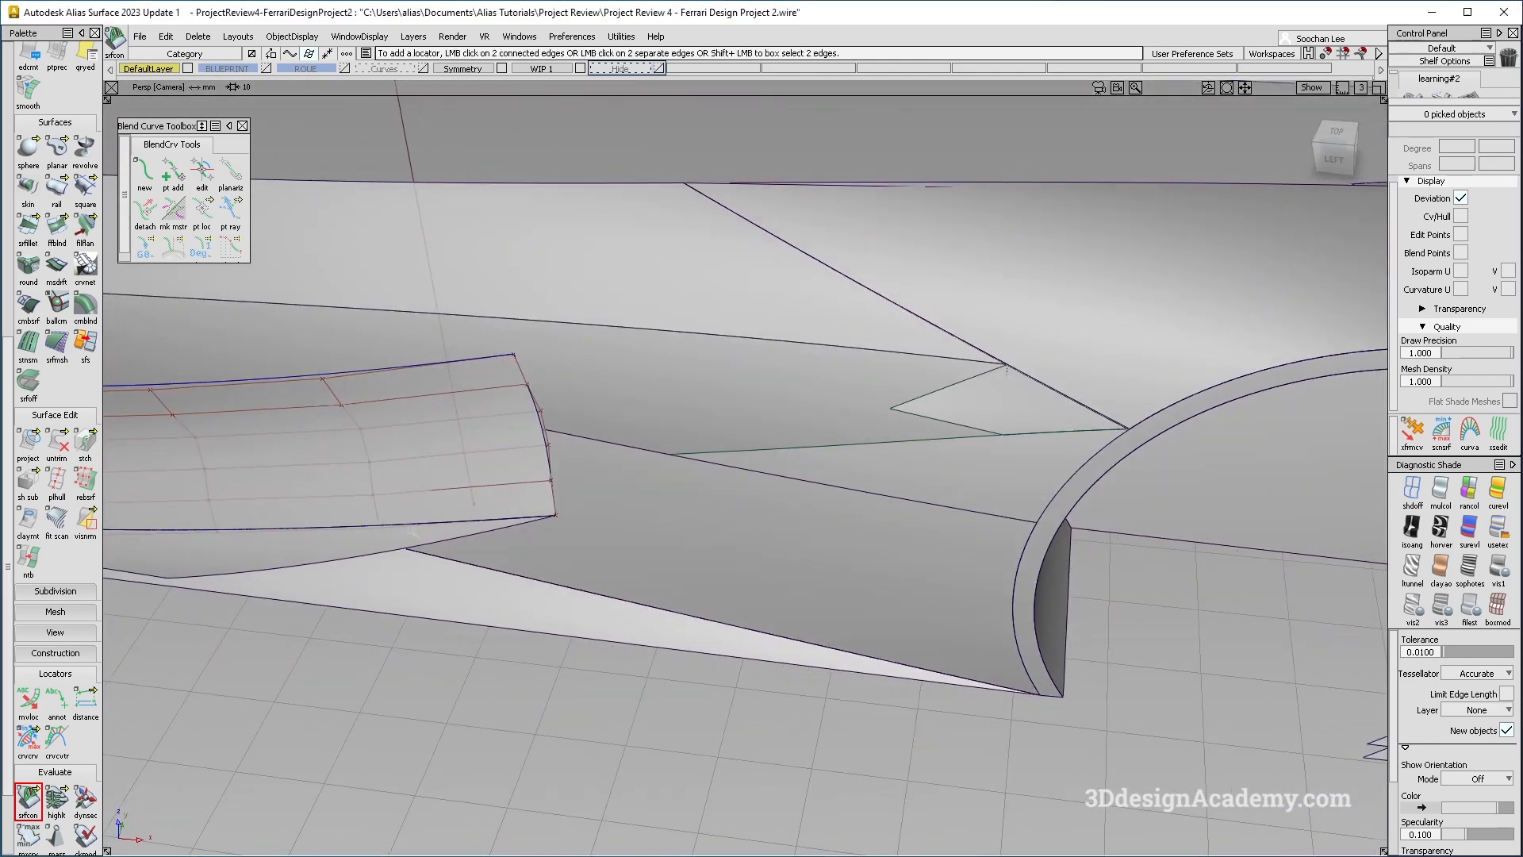
pyautogui.press('Escape')
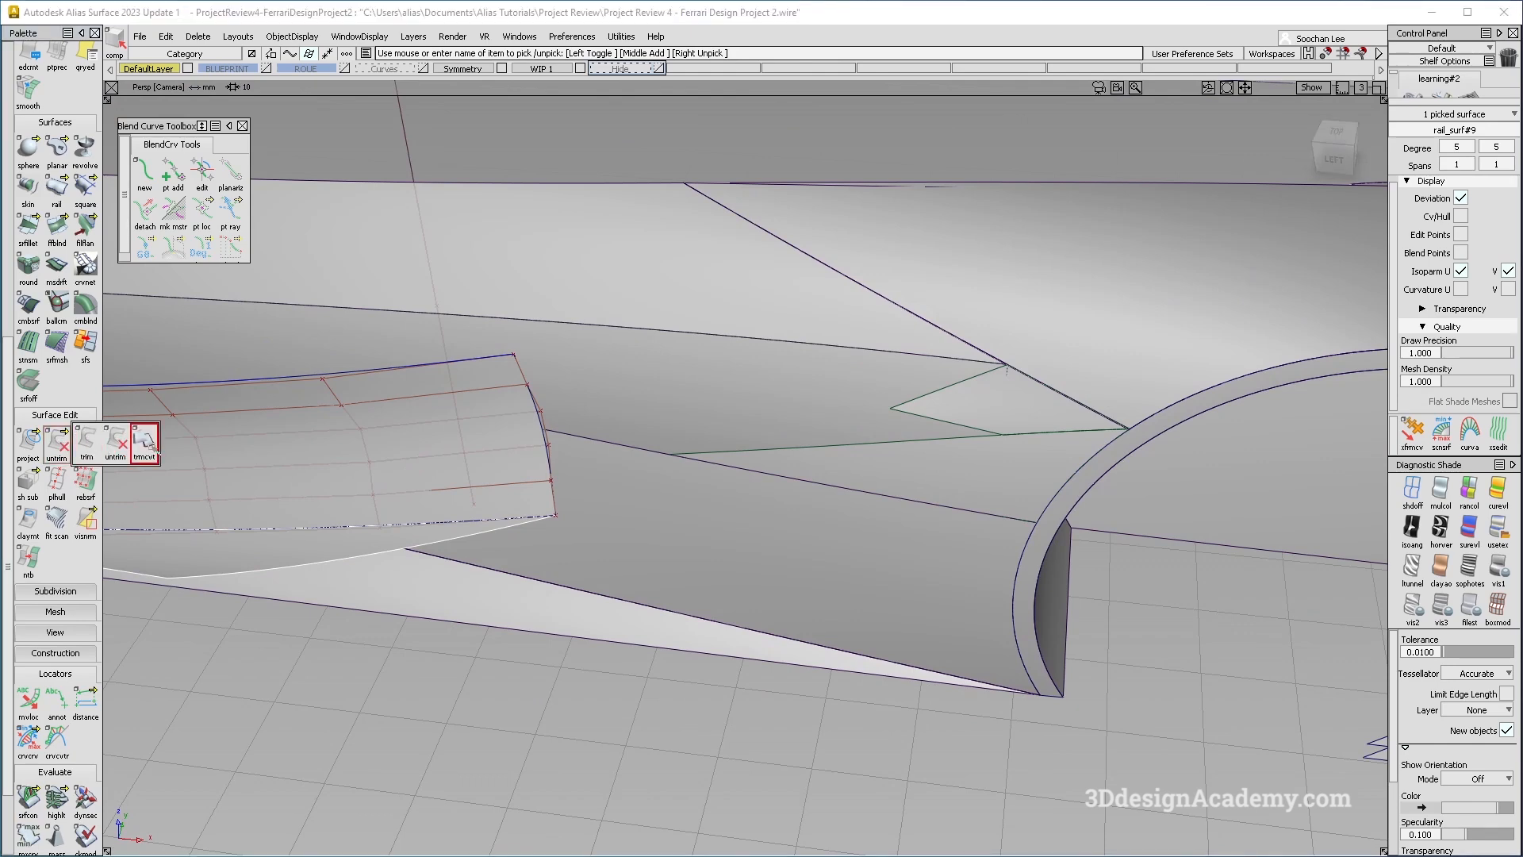
# Step: Untrim the trimmed surface beyond the open end of the fillet, toward the wheel arch
pyautogui.click(56, 445)
pyautogui.click(627, 414)
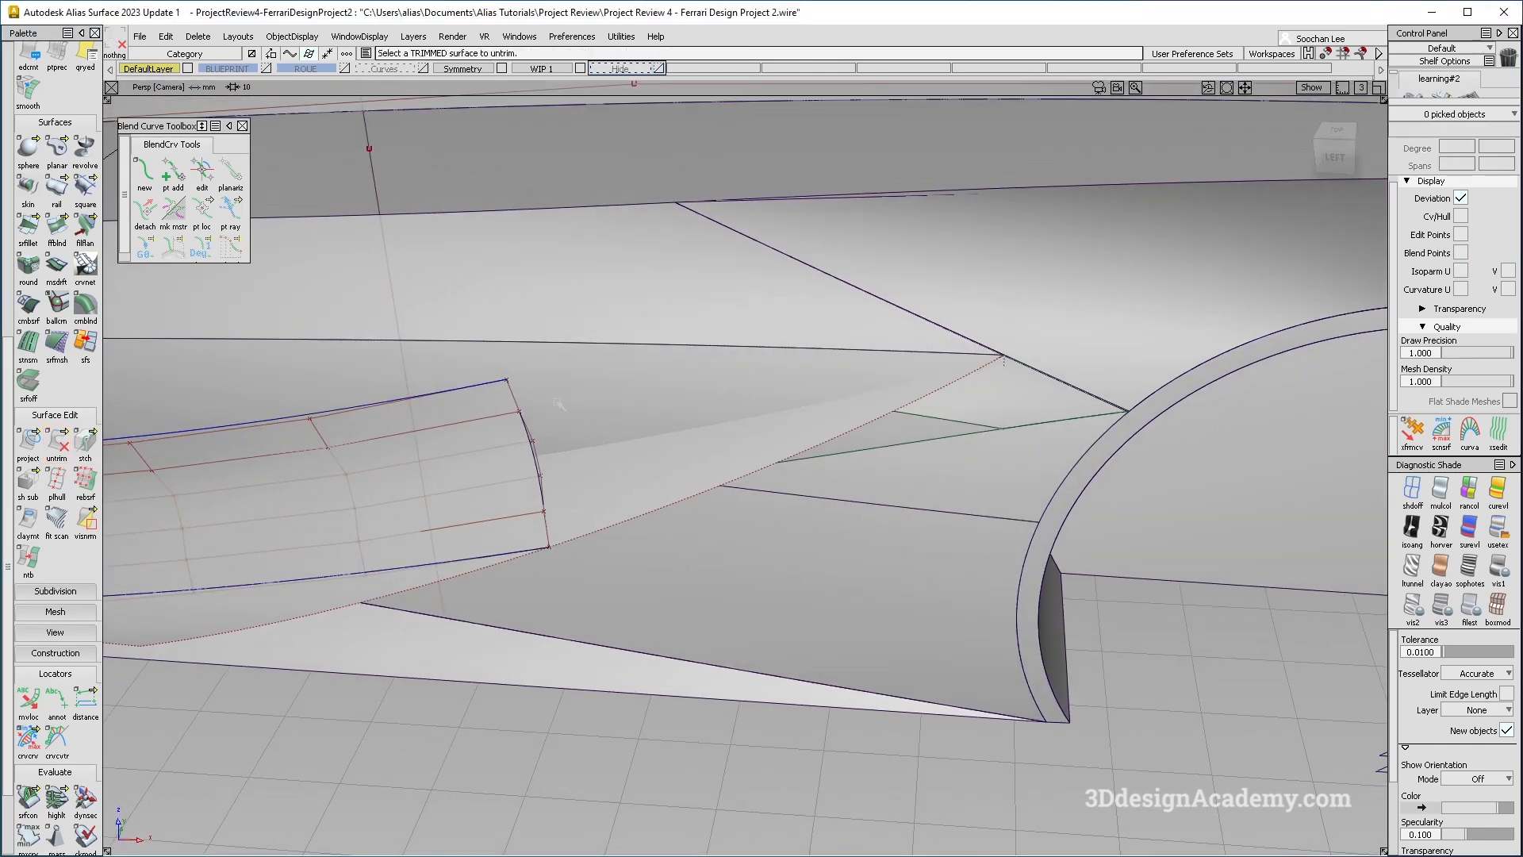
# Step: Examine the open area between the fillet's end, the upper crease line and the untrimmed surface edge from several angles
pyautogui.keyDown('alt'); pyautogui.keyDown('shift'); pyautogui.moveTo(591, 493); pyautogui.dragTo(635, 496); pyautogui.keyUp('shift'); pyautogui.keyUp('alt')
pyautogui.keyDown('alt'); pyautogui.keyDown('shift'); pyautogui.moveTo(635, 495); pyautogui.dragTo(682, 493, button='middle'); pyautogui.keyUp('shift'); pyautogui.keyUp('alt')
pyautogui.keyDown('alt'); pyautogui.keyDown('shift'); pyautogui.moveTo(682, 493); pyautogui.dragTo(603, 508); pyautogui.keyUp('shift'); pyautogui.keyUp('alt')
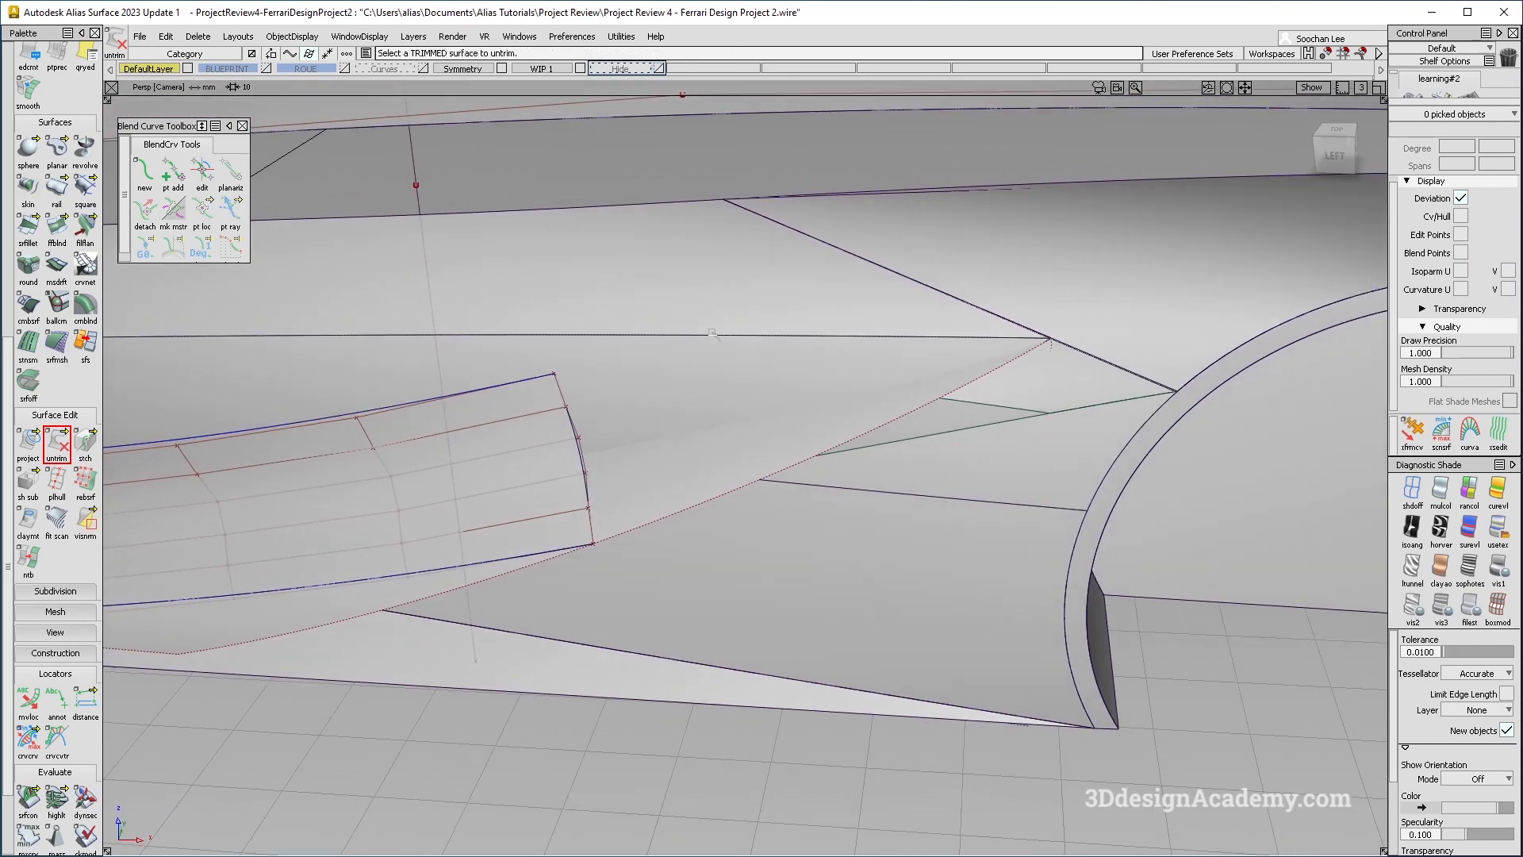
pyautogui.moveTo(697, 508)
pyautogui.keyDown('alt'); pyautogui.keyDown('shift'); pyautogui.mouseDown()
pyautogui.moveTo(621, 465)
pyautogui.moveTo(659, 399)
pyautogui.mouseUp(); pyautogui.keyUp('shift'); pyautogui.keyUp('alt')
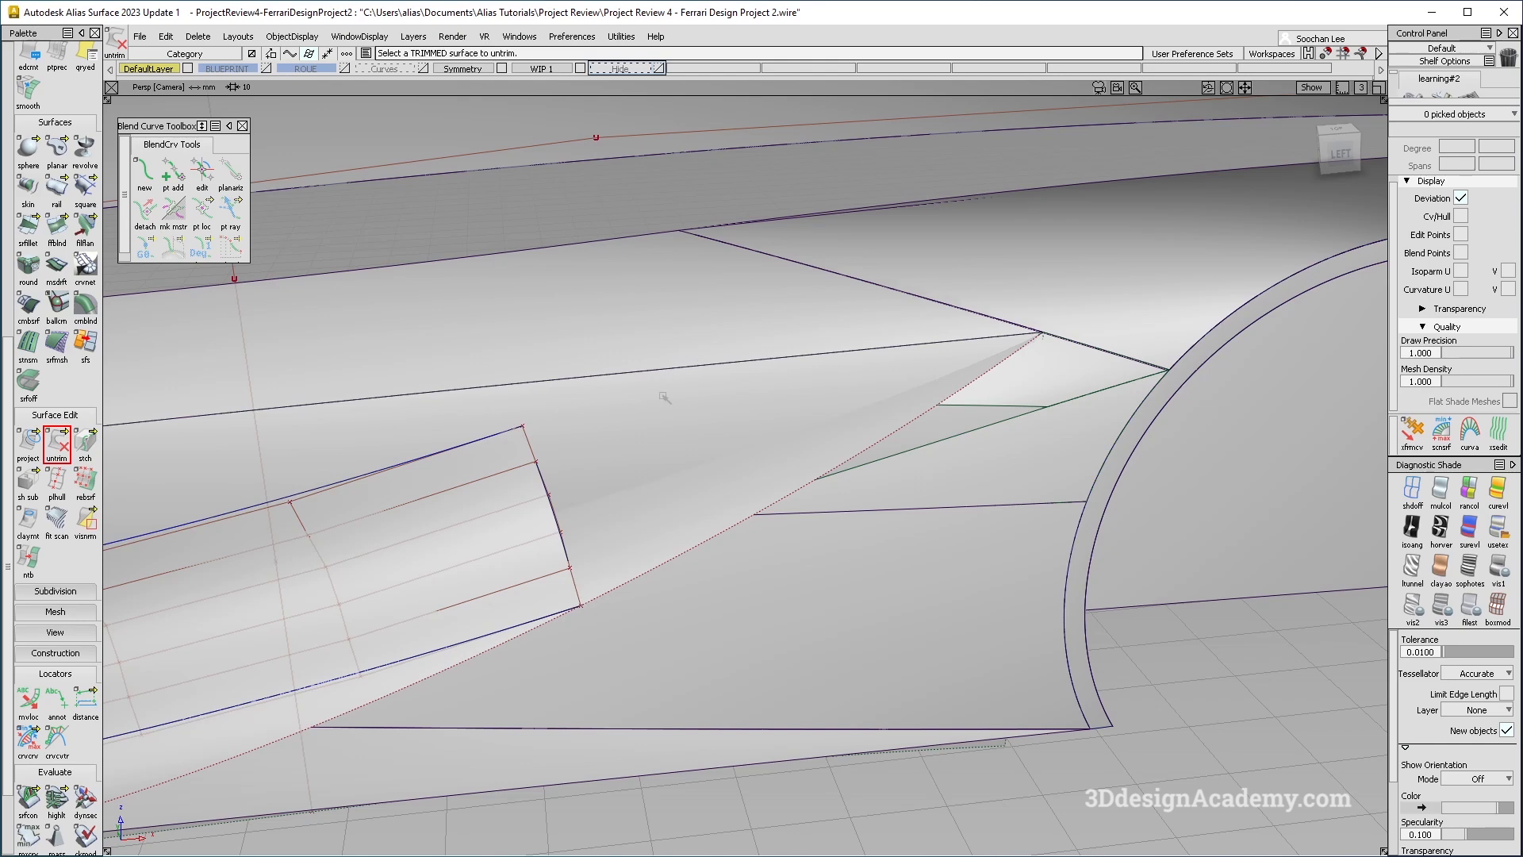
pyautogui.moveTo(617, 536)
pyautogui.keyDown('alt'); pyautogui.keyDown('shift'); pyautogui.mouseDown()
pyautogui.moveTo(707, 479)
pyautogui.moveTo(702, 431)
pyautogui.mouseUp(); pyautogui.keyUp('shift'); pyautogui.keyUp('alt')
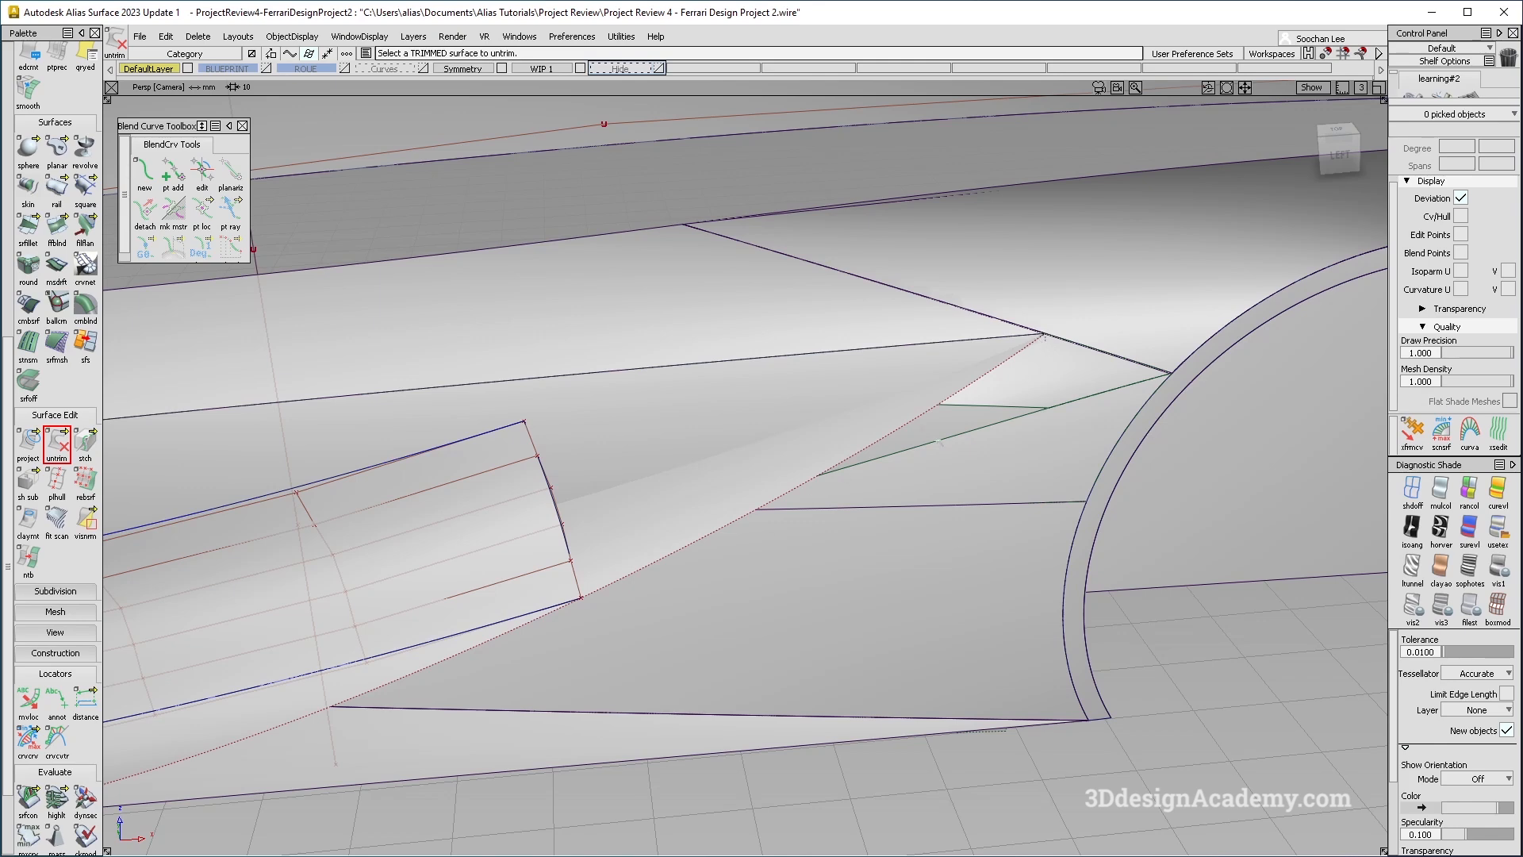
pyautogui.keyDown('alt'); pyautogui.keyDown('shift'); pyautogui.moveTo(685, 303); pyautogui.dragTo(687, 336); pyautogui.keyUp('shift'); pyautogui.keyUp('alt')
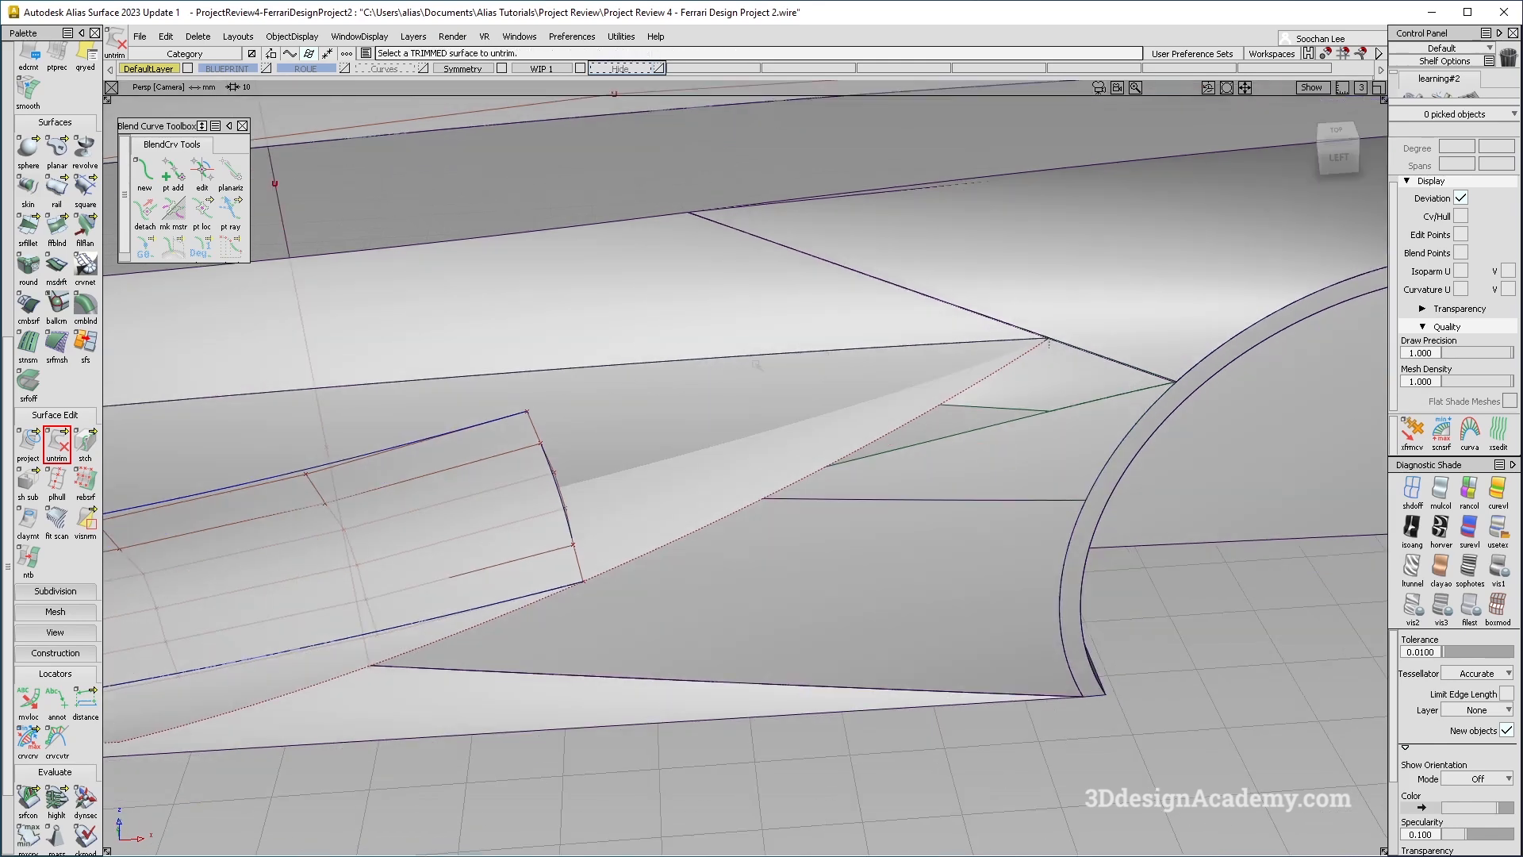
pyautogui.keyDown('alt'); pyautogui.keyDown('shift'); pyautogui.moveTo(1003, 353); pyautogui.dragTo(775, 482); pyautogui.keyUp('shift'); pyautogui.keyUp('alt')
pyautogui.keyDown('ctrl'); pyautogui.keyDown('shift'); pyautogui.moveTo(671, 565); pyautogui.dragTo(671, 474); pyautogui.keyUp('shift'); pyautogui.keyUp('ctrl')
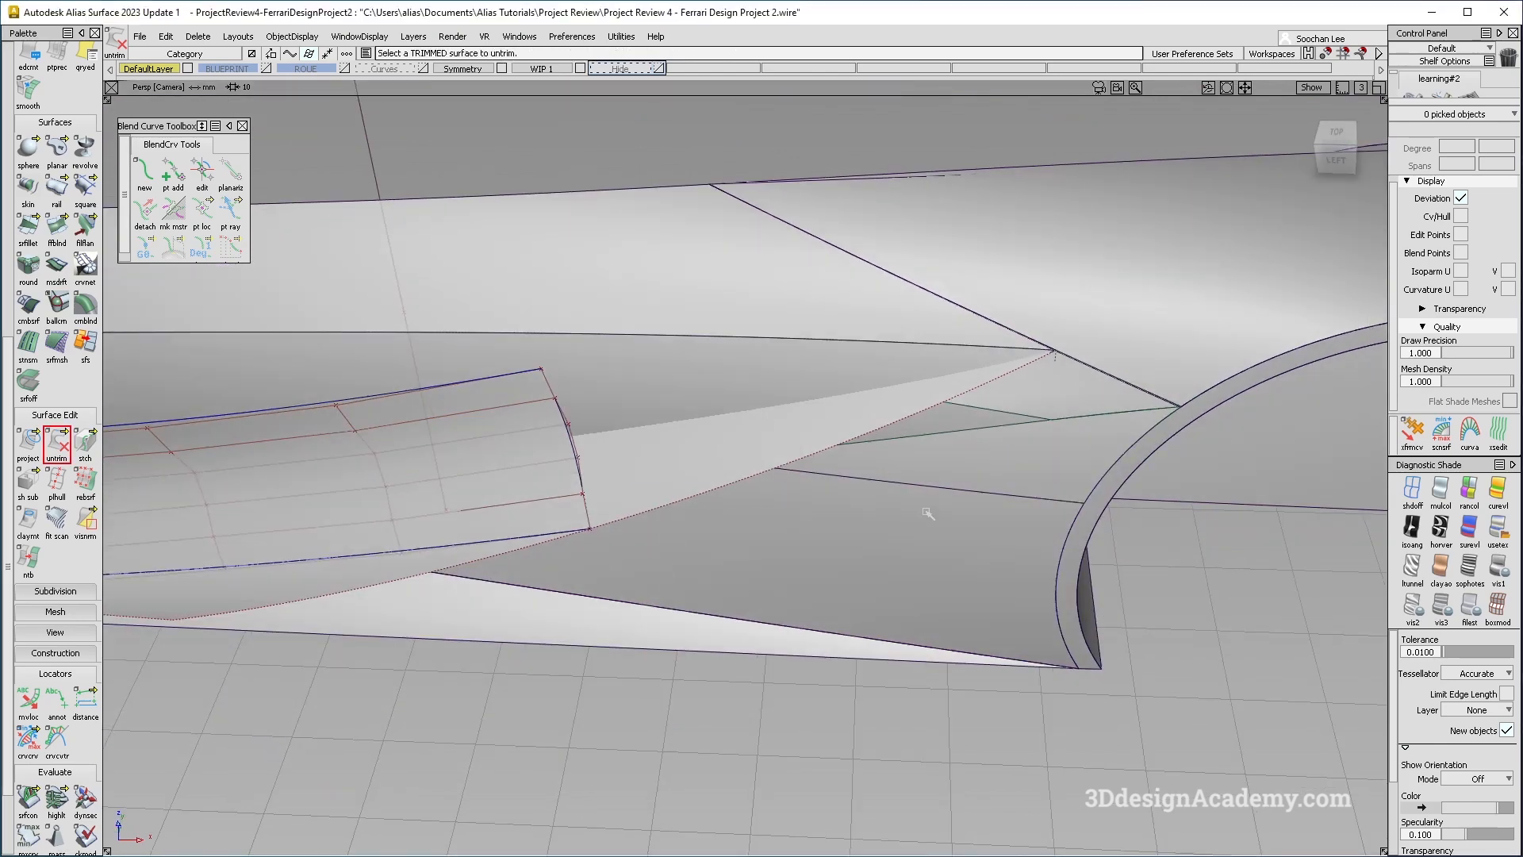
pyautogui.keyDown('alt'); pyautogui.keyDown('shift'); pyautogui.moveTo(925, 514); pyautogui.dragTo(706, 443); pyautogui.keyUp('shift'); pyautogui.keyUp('alt')
# Step: Try extending the fillet's end edge toward the wheel arch with Extend Type Extrapolate and Merge off
pyautogui.scroll(5, 82, 145)
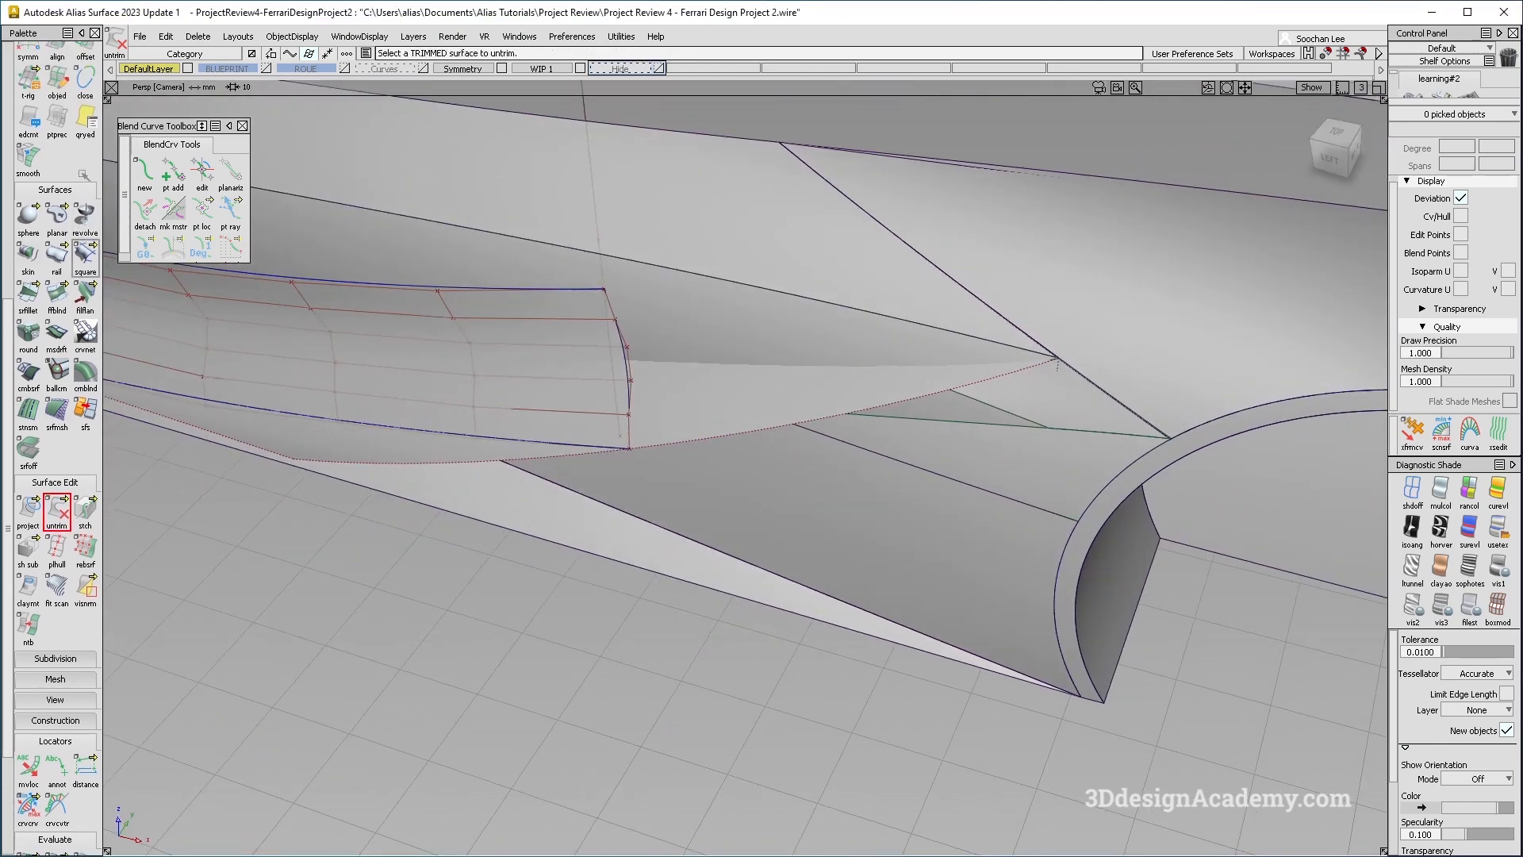
pyautogui.click(78, 112)
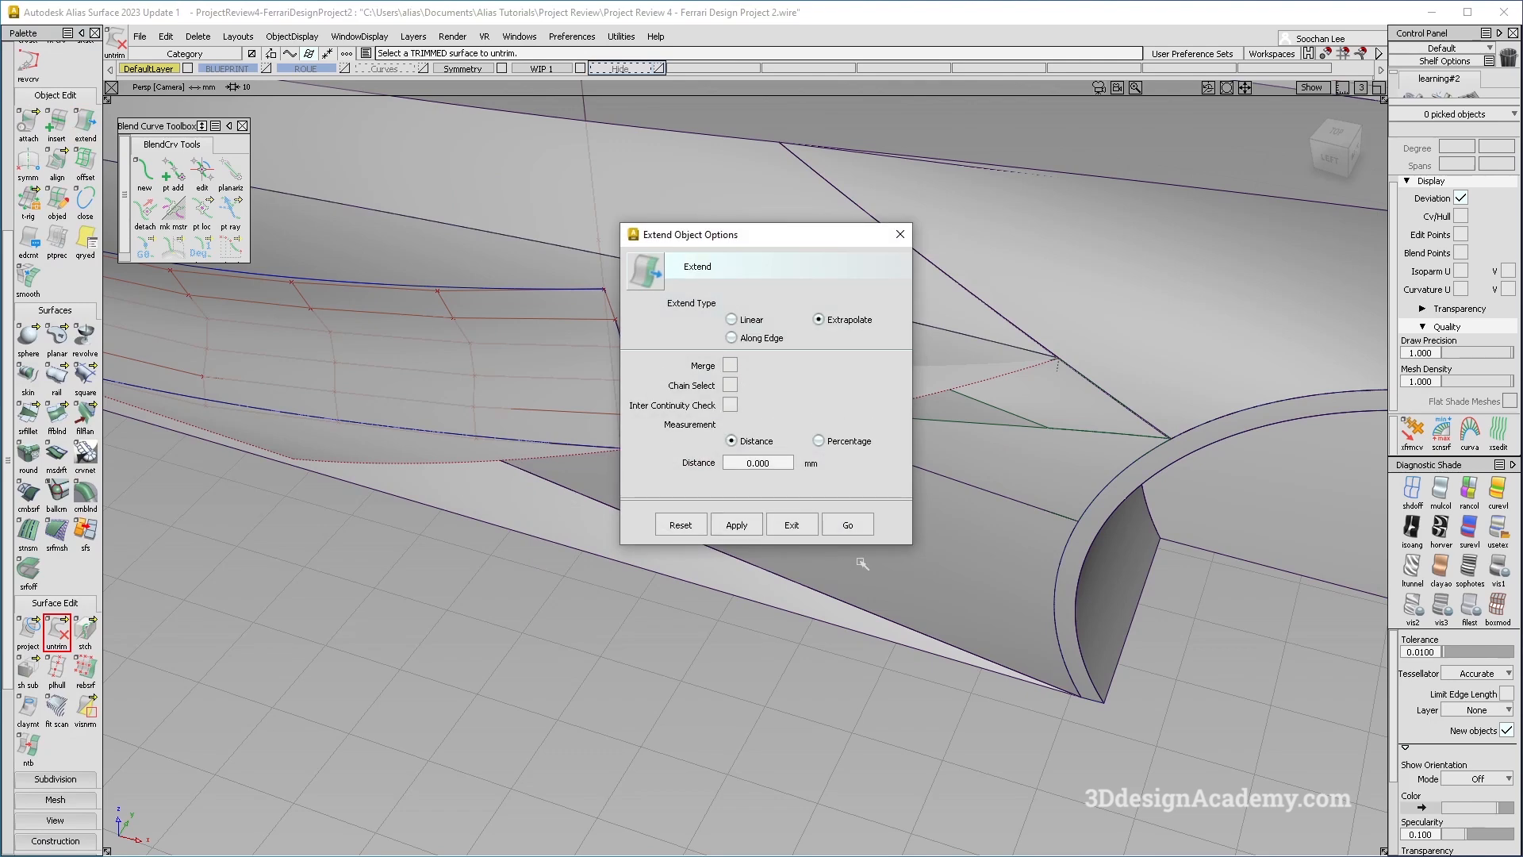
pyautogui.click(846, 522)
pyautogui.moveTo(629, 394); pyautogui.dragTo(1344, 476)
pyautogui.keyDown('alt'); pyautogui.keyDown('shift'); pyautogui.moveTo(1002, 449); pyautogui.dragTo(1028, 429); pyautogui.keyUp('shift'); pyautogui.keyUp('alt')
pyautogui.click(1190, 484)
pyautogui.click(1441, 490)
pyautogui.moveTo(903, 314)
pyautogui.keyDown('alt'); pyautogui.keyDown('shift'); pyautogui.mouseDown()
pyautogui.moveTo(931, 511)
pyautogui.moveTo(912, 363)
pyautogui.mouseUp(); pyautogui.keyUp('shift'); pyautogui.keyUp('alt')
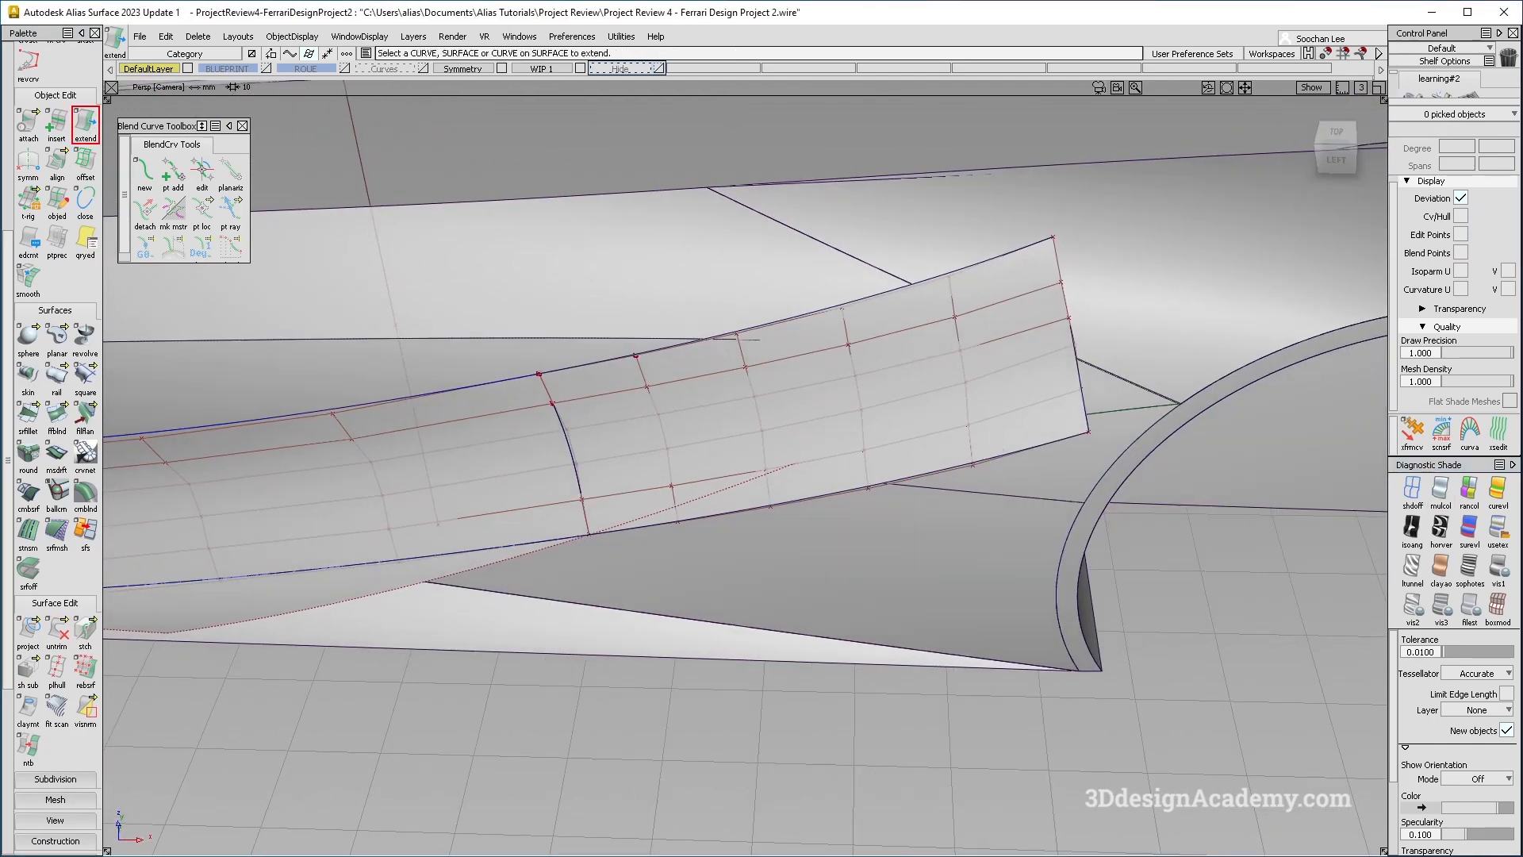
pyautogui.keyDown('alt'); pyautogui.keyDown('shift'); pyautogui.moveTo(601, 546); pyautogui.dragTo(610, 508); pyautogui.keyUp('shift'); pyautogui.keyUp('alt')
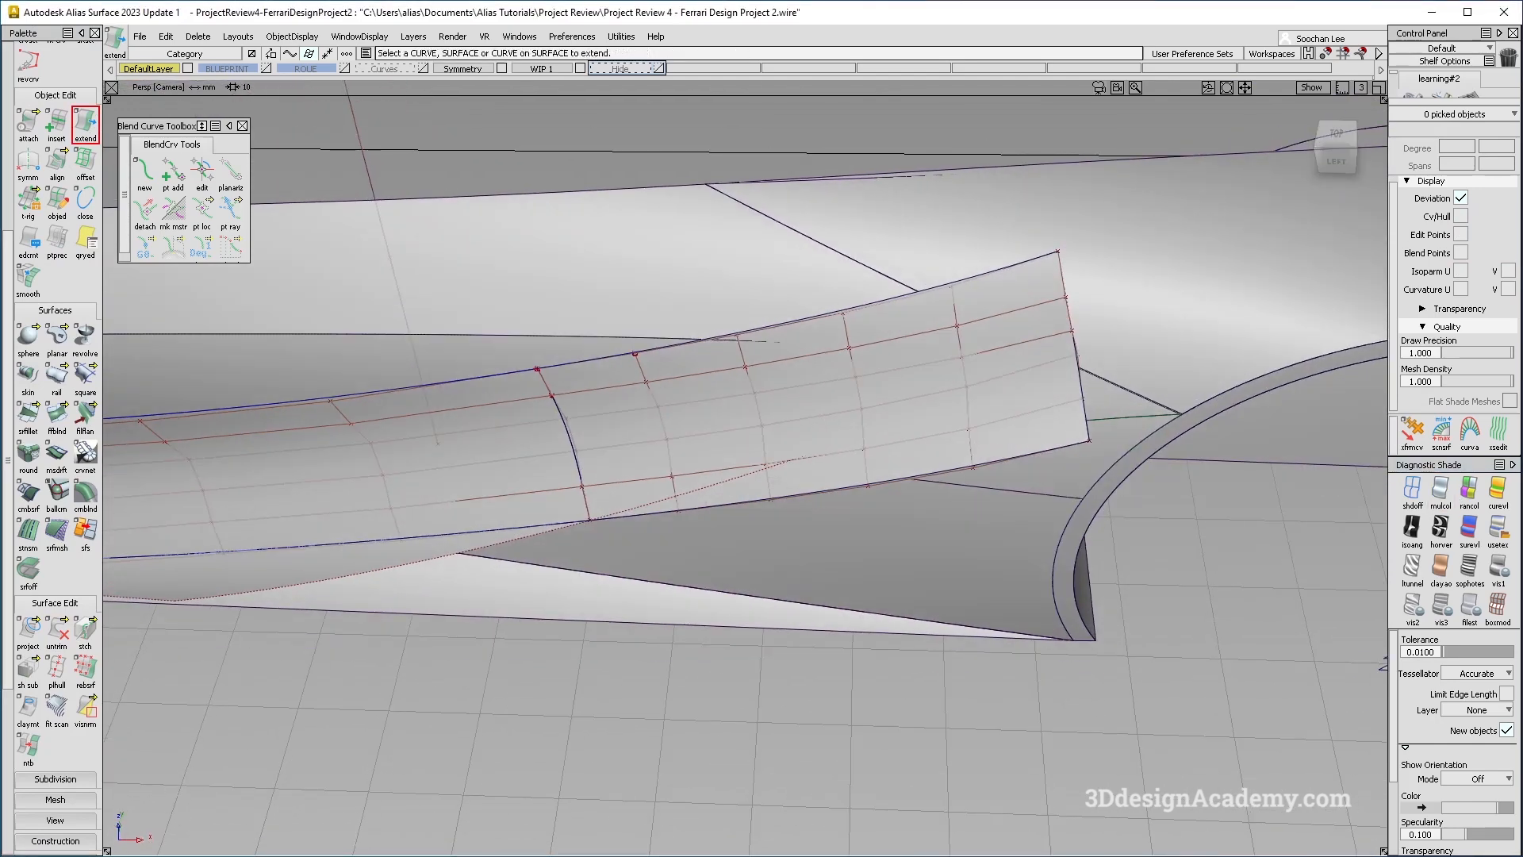
# Step: Delete the trial extension surface at the fillet's end
pyautogui.keyDown('ctrl'); pyautogui.keyDown('shift'); pyautogui.moveTo(896, 373); pyautogui.dragTo(817, 317); pyautogui.keyUp('shift'); pyautogui.keyUp('ctrl')
pyautogui.click(772, 350)
pyautogui.press('Delete')
pyautogui.press('Return')
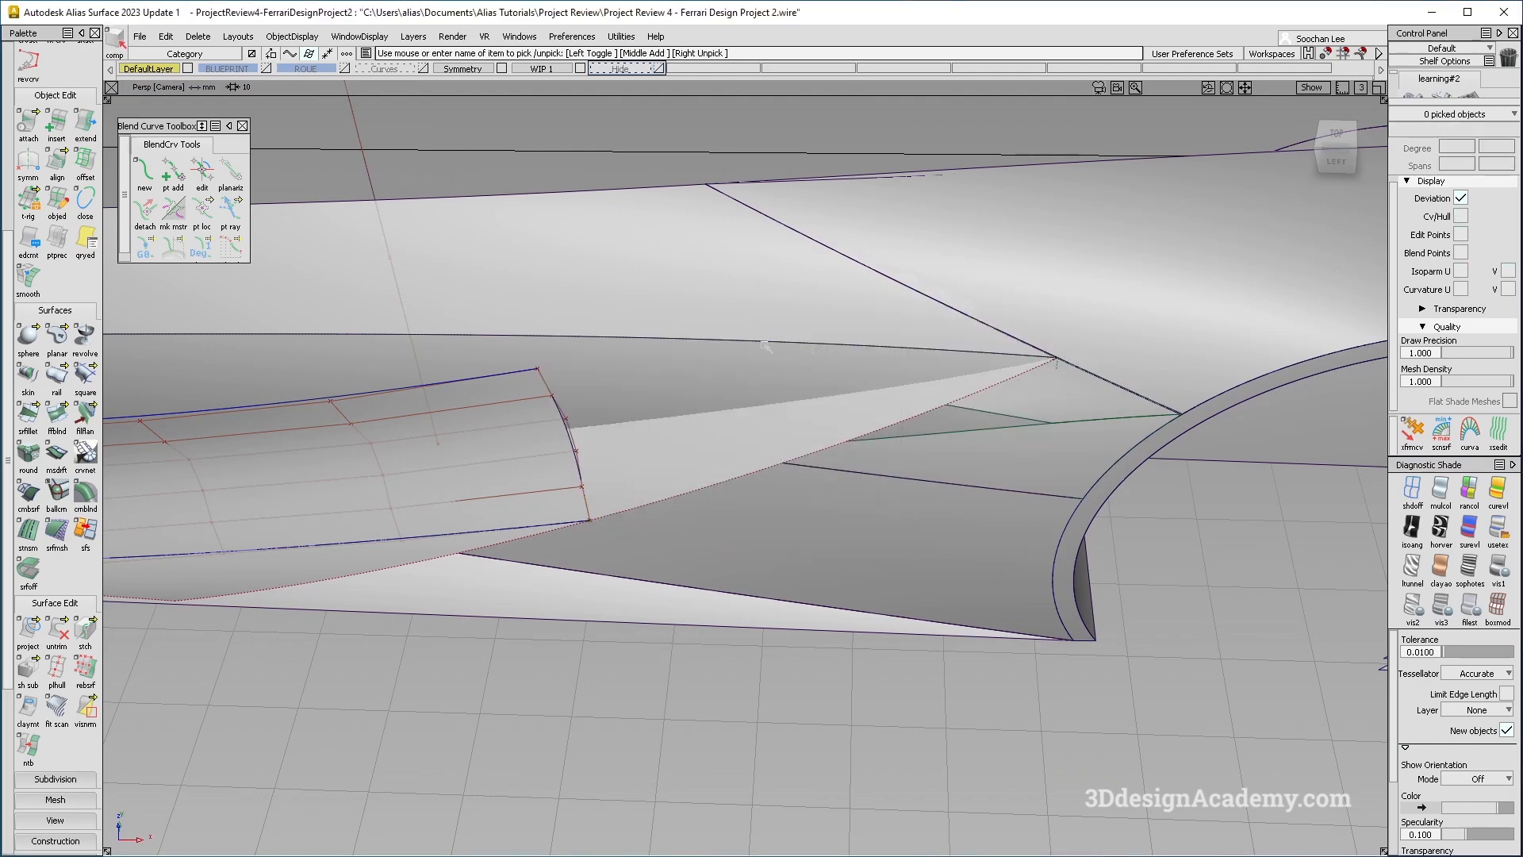
# Step: Extend the boundary line along the fillet's upper edge until it reaches the crease line above
pyautogui.keyDown('alt'); pyautogui.keyDown('shift'); pyautogui.moveTo(723, 414); pyautogui.dragTo(752, 391); pyautogui.keyUp('shift'); pyautogui.keyUp('alt')
pyautogui.keyDown('alt'); pyautogui.keyDown('shift'); pyautogui.moveTo(518, 478); pyautogui.dragTo(549, 462); pyautogui.keyUp('shift'); pyautogui.keyUp('alt')
pyautogui.keyDown('alt'); pyautogui.keyDown('shift'); pyautogui.moveTo(670, 506); pyautogui.dragTo(585, 531); pyautogui.keyUp('shift'); pyautogui.keyUp('alt')
pyautogui.keyDown('ctrl'); pyautogui.keyDown('shift'); pyautogui.moveTo(548, 505); pyautogui.dragTo(468, 205); pyautogui.keyUp('shift'); pyautogui.keyUp('ctrl')
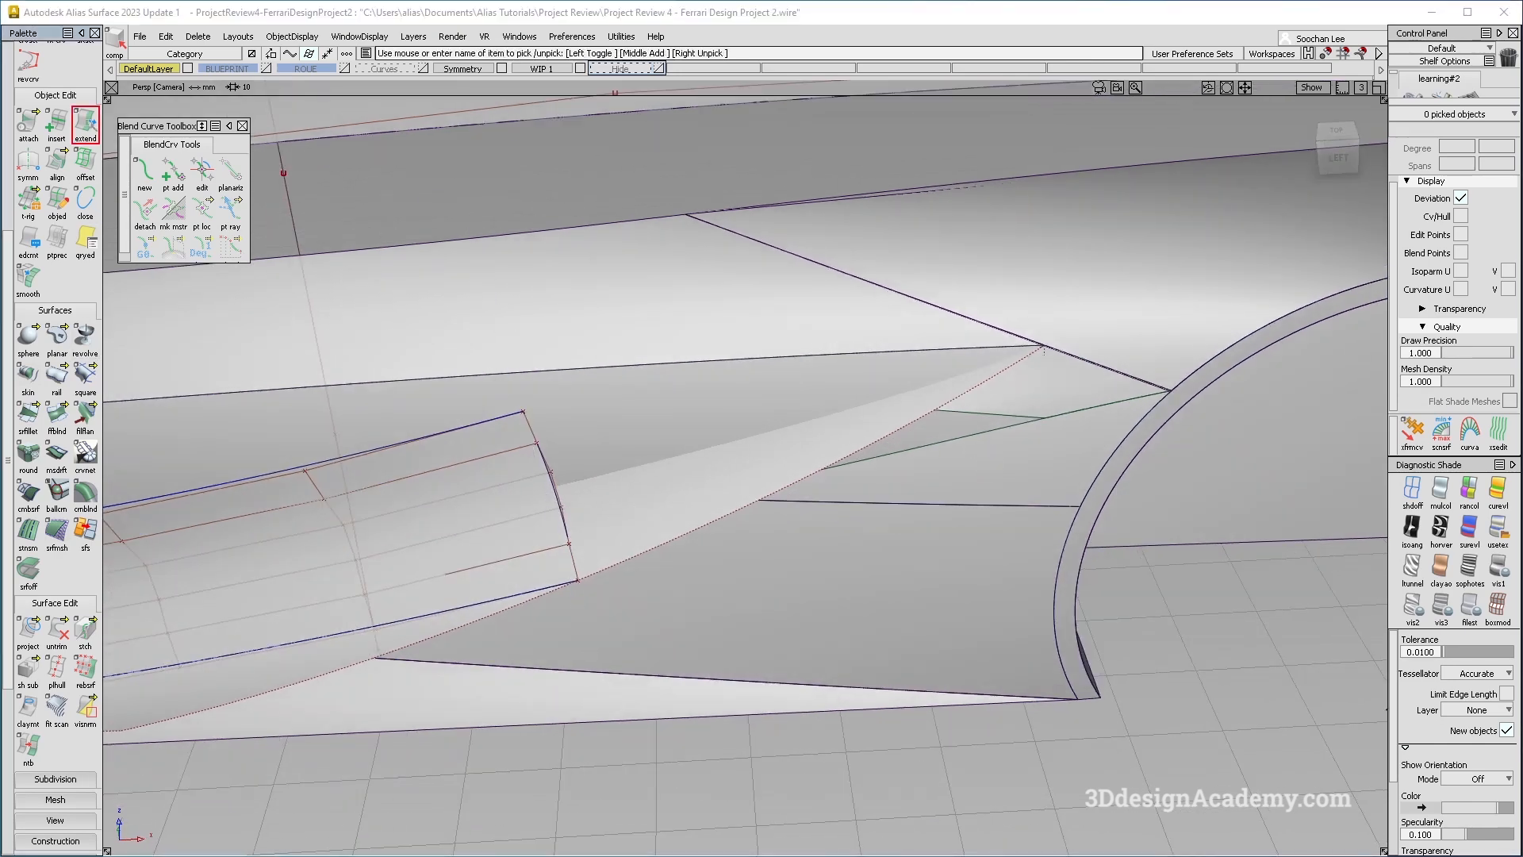
pyautogui.click(853, 524)
pyautogui.click(520, 416)
pyautogui.moveTo(544, 425); pyautogui.dragTo(752, 346)
pyautogui.moveTo(775, 587)
pyautogui.keyDown('ctrl'); pyautogui.keyDown('shift'); pyautogui.mouseDown()
pyautogui.moveTo(767, 424)
pyautogui.moveTo(796, 517)
pyautogui.moveTo(701, 439)
pyautogui.moveTo(756, 324)
pyautogui.mouseUp(); pyautogui.keyUp('shift'); pyautogui.keyUp('ctrl')
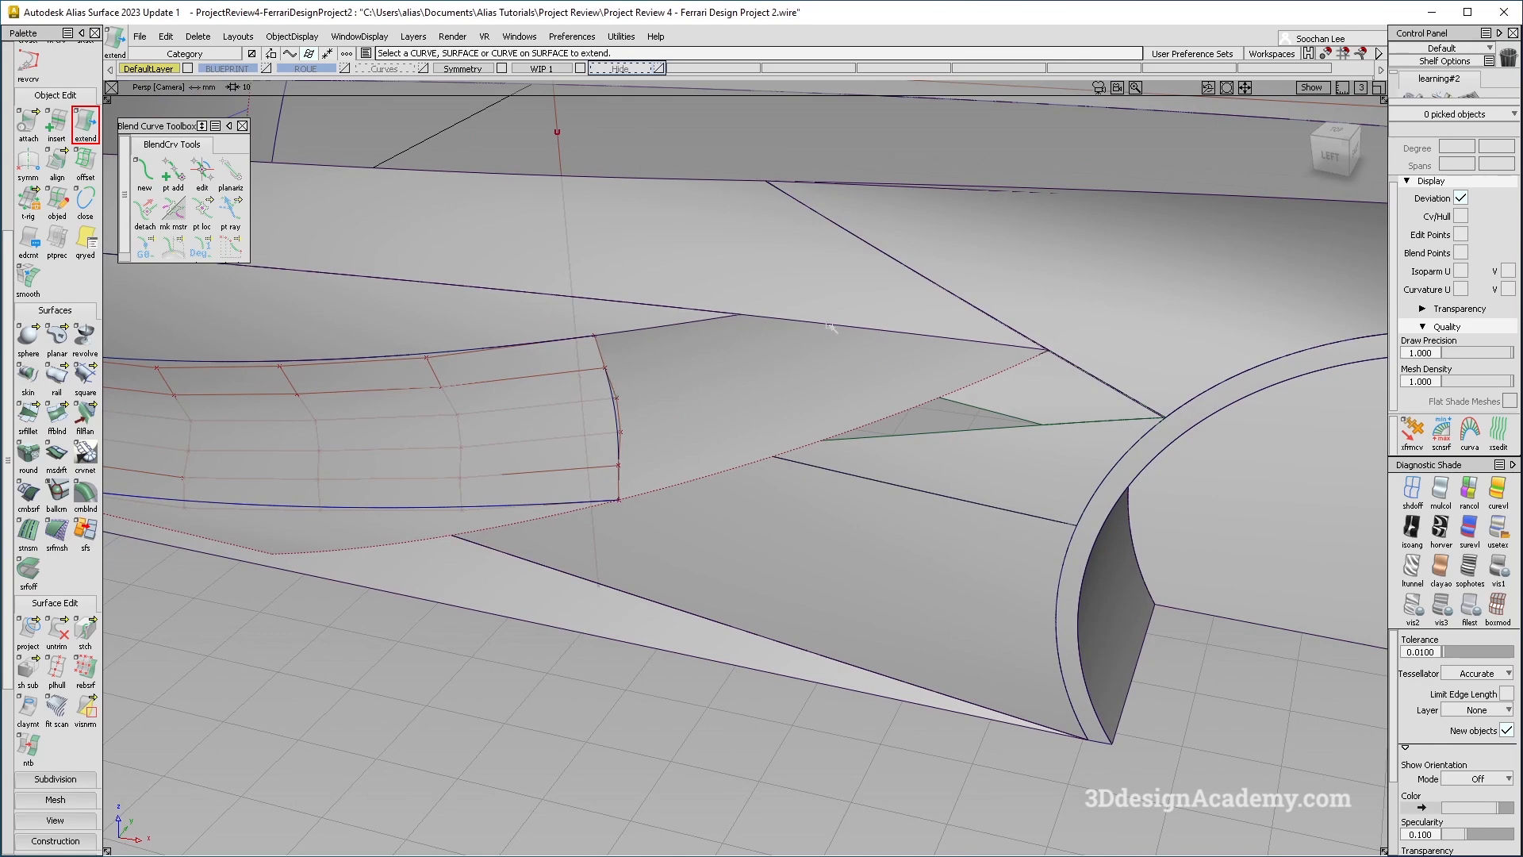
# Step: Build a Square surface from the fillet's end edge, the extended upper line, the crease line and the untrimmed surface's lower edge
pyautogui.keyDown('alt'); pyautogui.keyDown('shift'); pyautogui.moveTo(986, 452); pyautogui.dragTo(969, 455); pyautogui.keyUp('shift'); pyautogui.keyUp('alt')
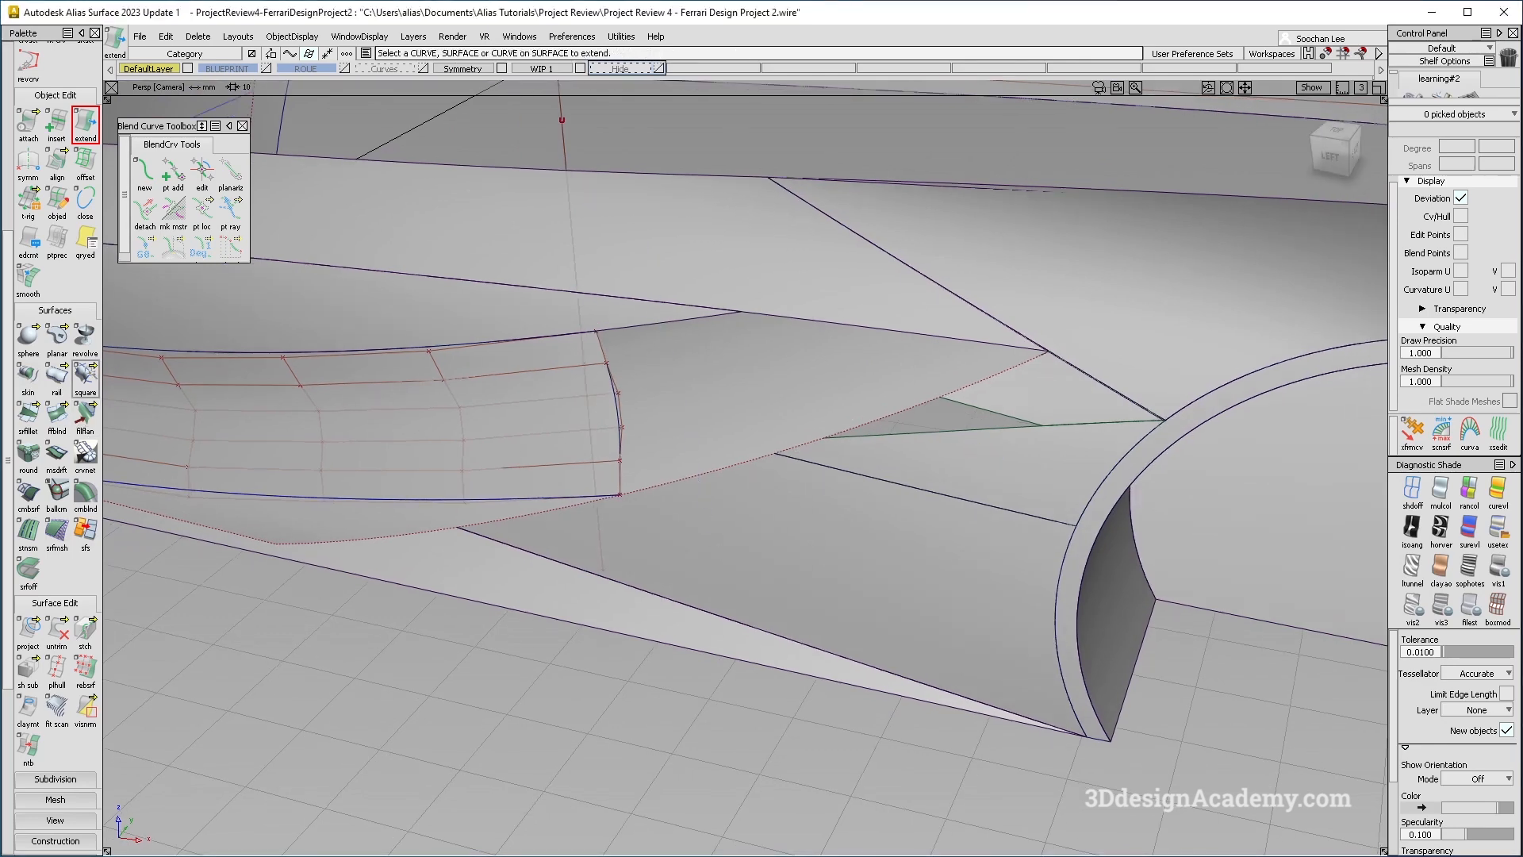
pyautogui.click(84, 374)
pyautogui.click(697, 326)
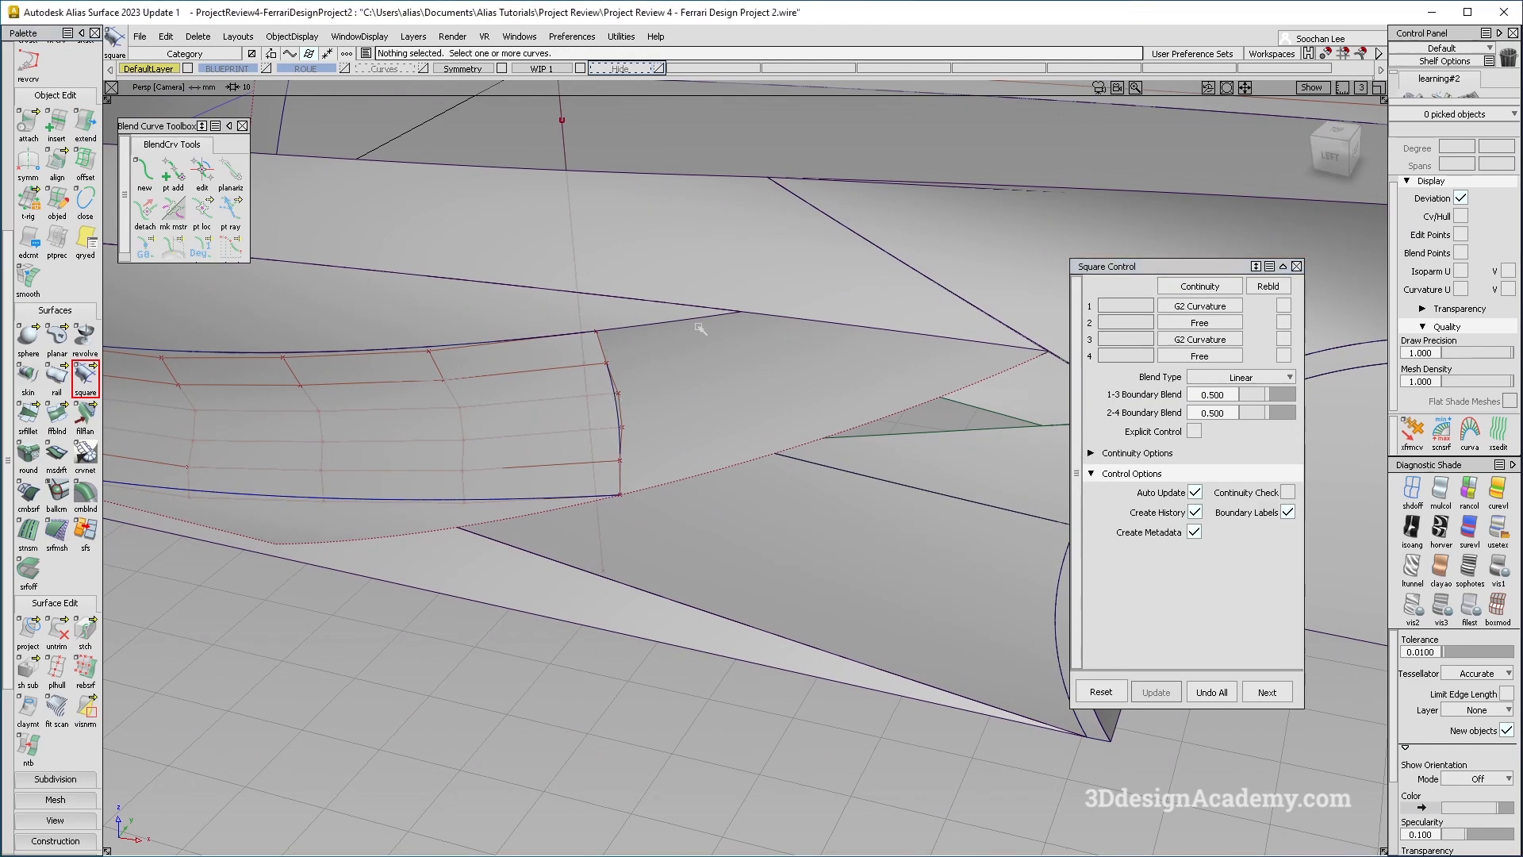
pyautogui.click(608, 373)
pyautogui.click(781, 319)
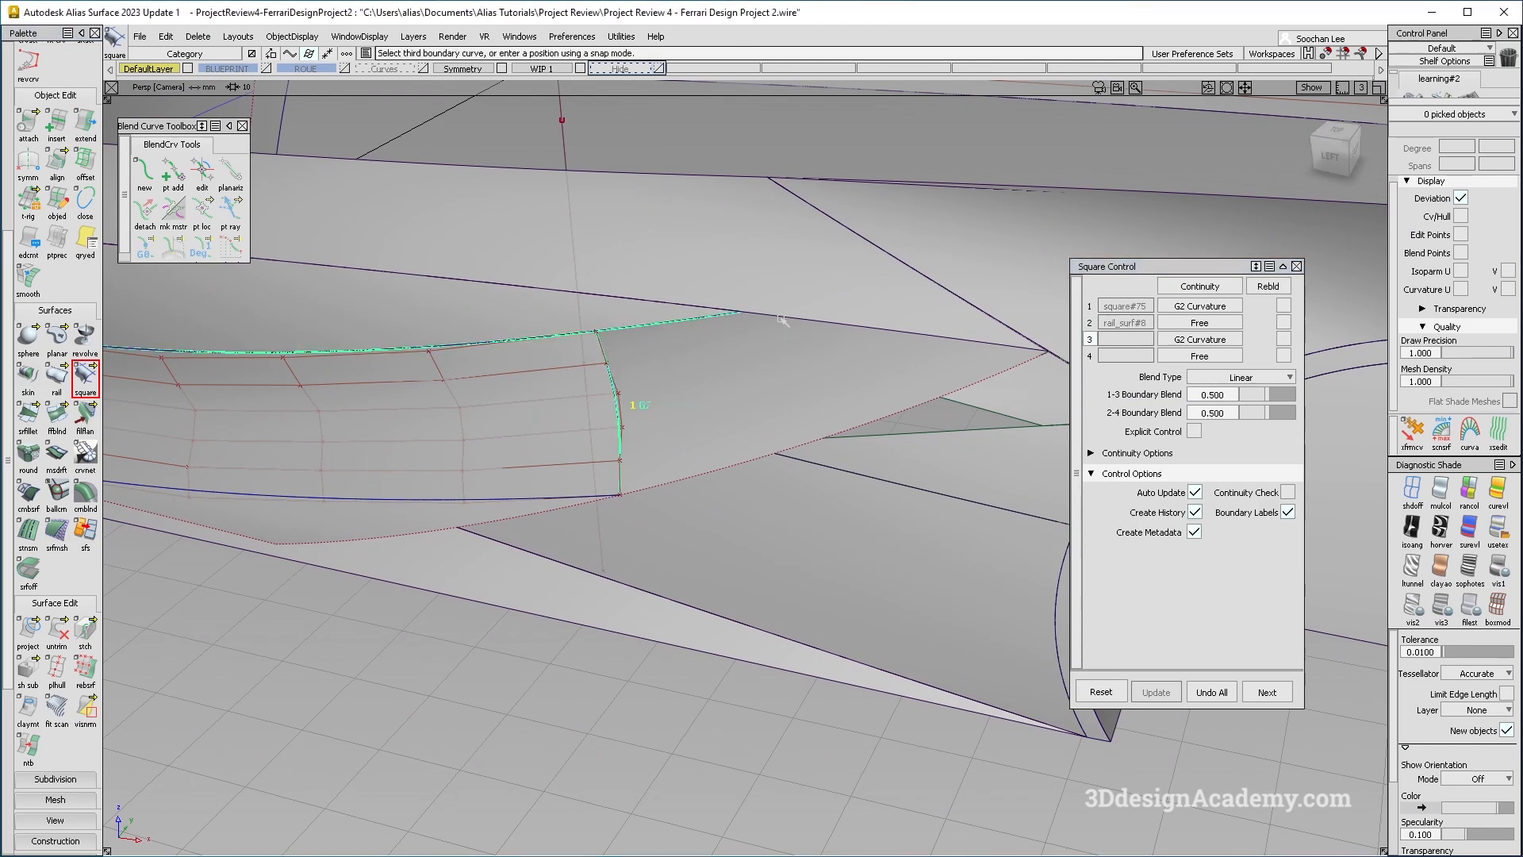
pyautogui.click(783, 320)
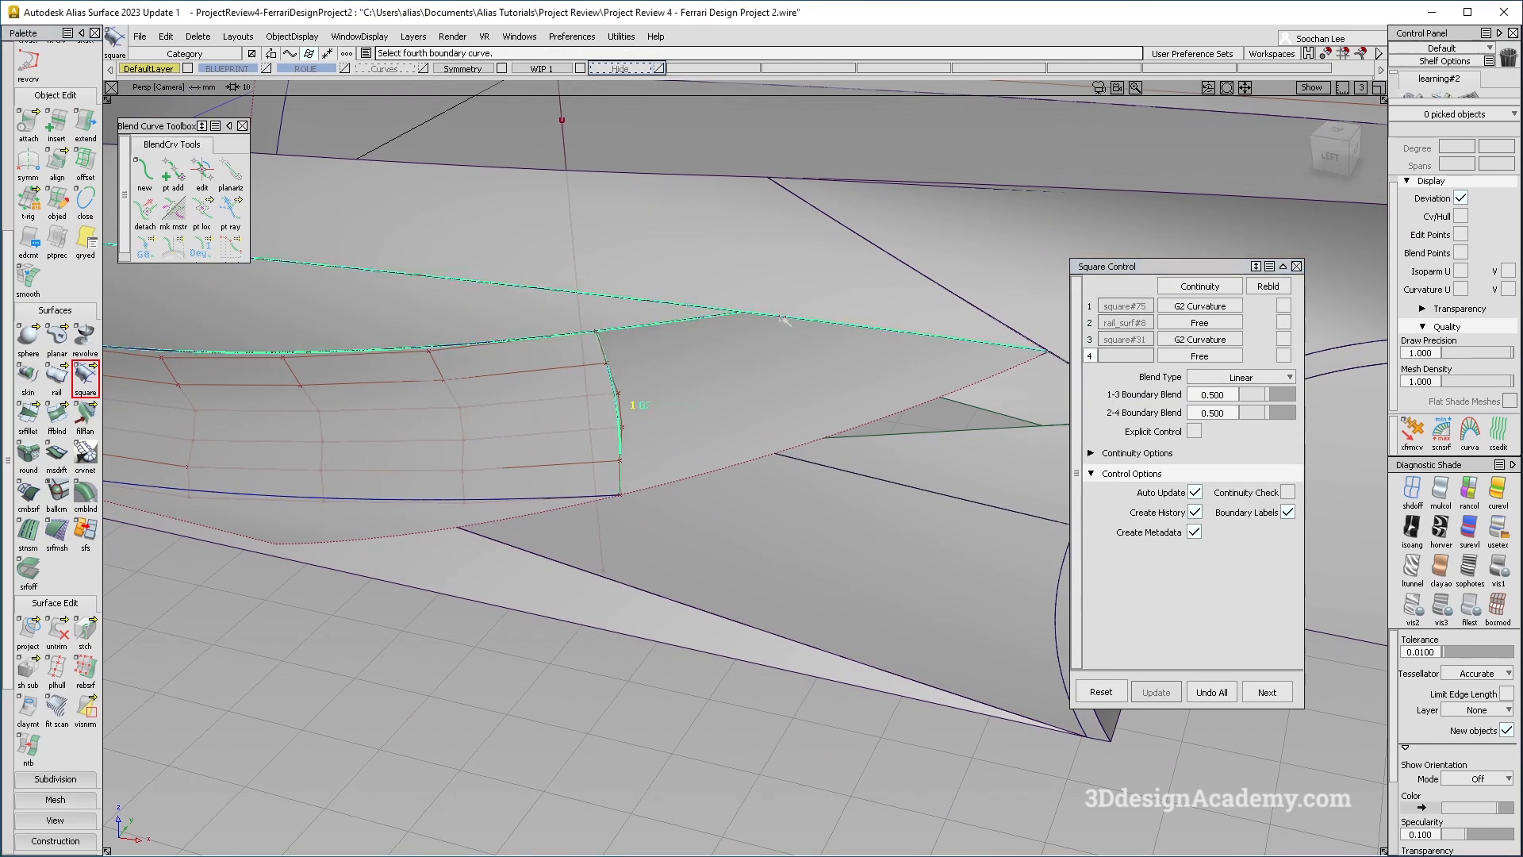
pyautogui.click(724, 471)
pyautogui.moveTo(763, 387)
pyautogui.keyDown('alt'); pyautogui.keyDown('shift'); pyautogui.mouseDown()
pyautogui.moveTo(873, 361)
pyautogui.moveTo(1209, 343)
pyautogui.mouseUp(); pyautogui.keyUp('shift'); pyautogui.keyUp('alt')
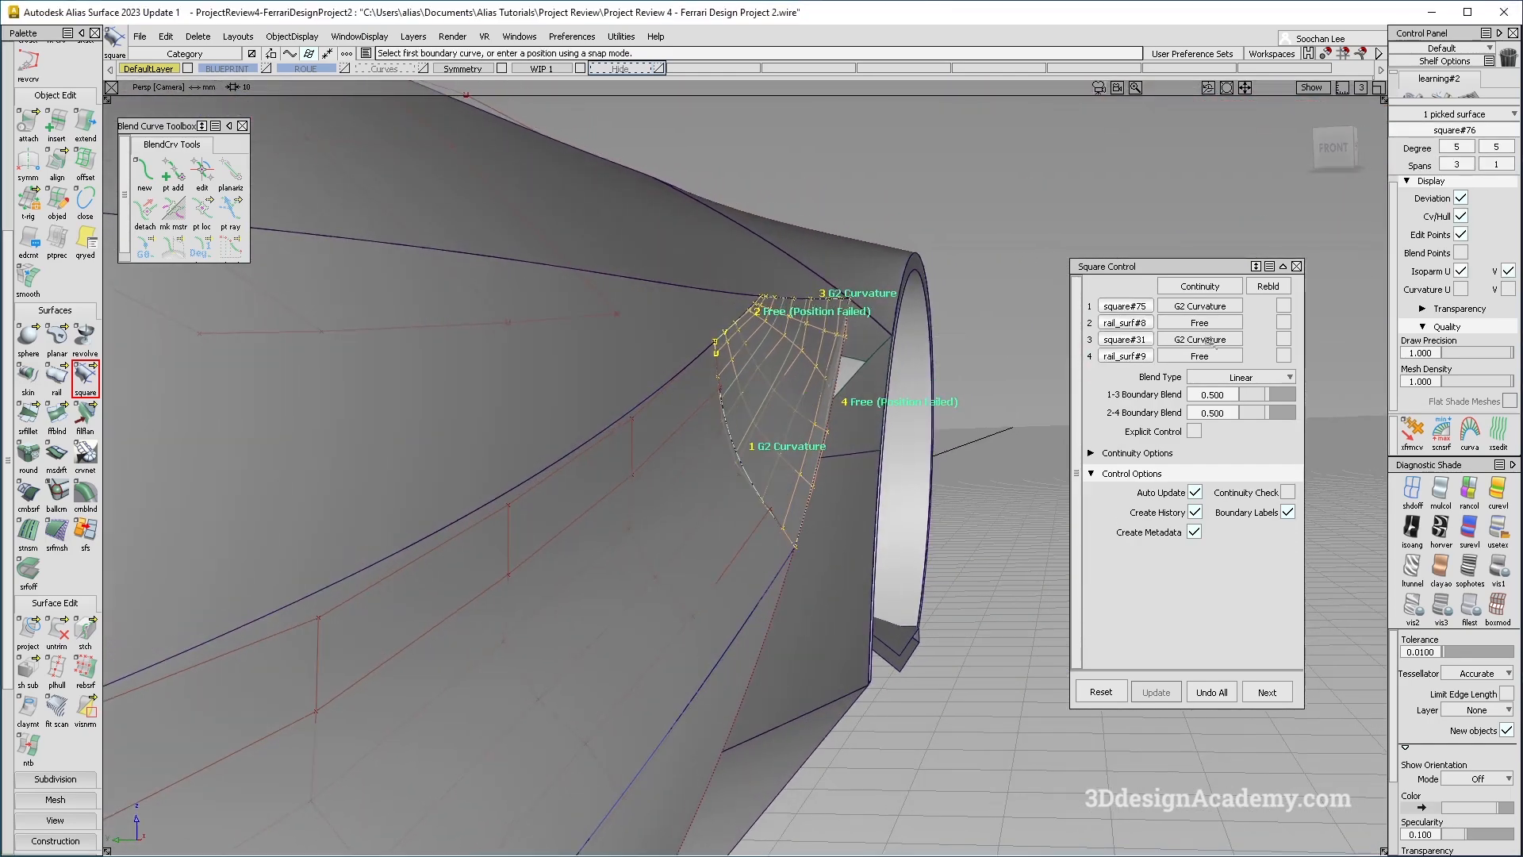
# Step: Set all of the square surface's boundaries to Free, with G2 Curvature only on boundary 2
pyautogui.click(1214, 289)
pyautogui.keyDown('alt'); pyautogui.keyDown('shift'); pyautogui.moveTo(850, 333); pyautogui.dragTo(757, 350); pyautogui.keyUp('shift'); pyautogui.keyUp('alt')
pyautogui.keyDown('alt'); pyautogui.keyDown('shift'); pyautogui.moveTo(955, 336); pyautogui.dragTo(527, 421); pyautogui.keyUp('shift'); pyautogui.keyUp('alt')
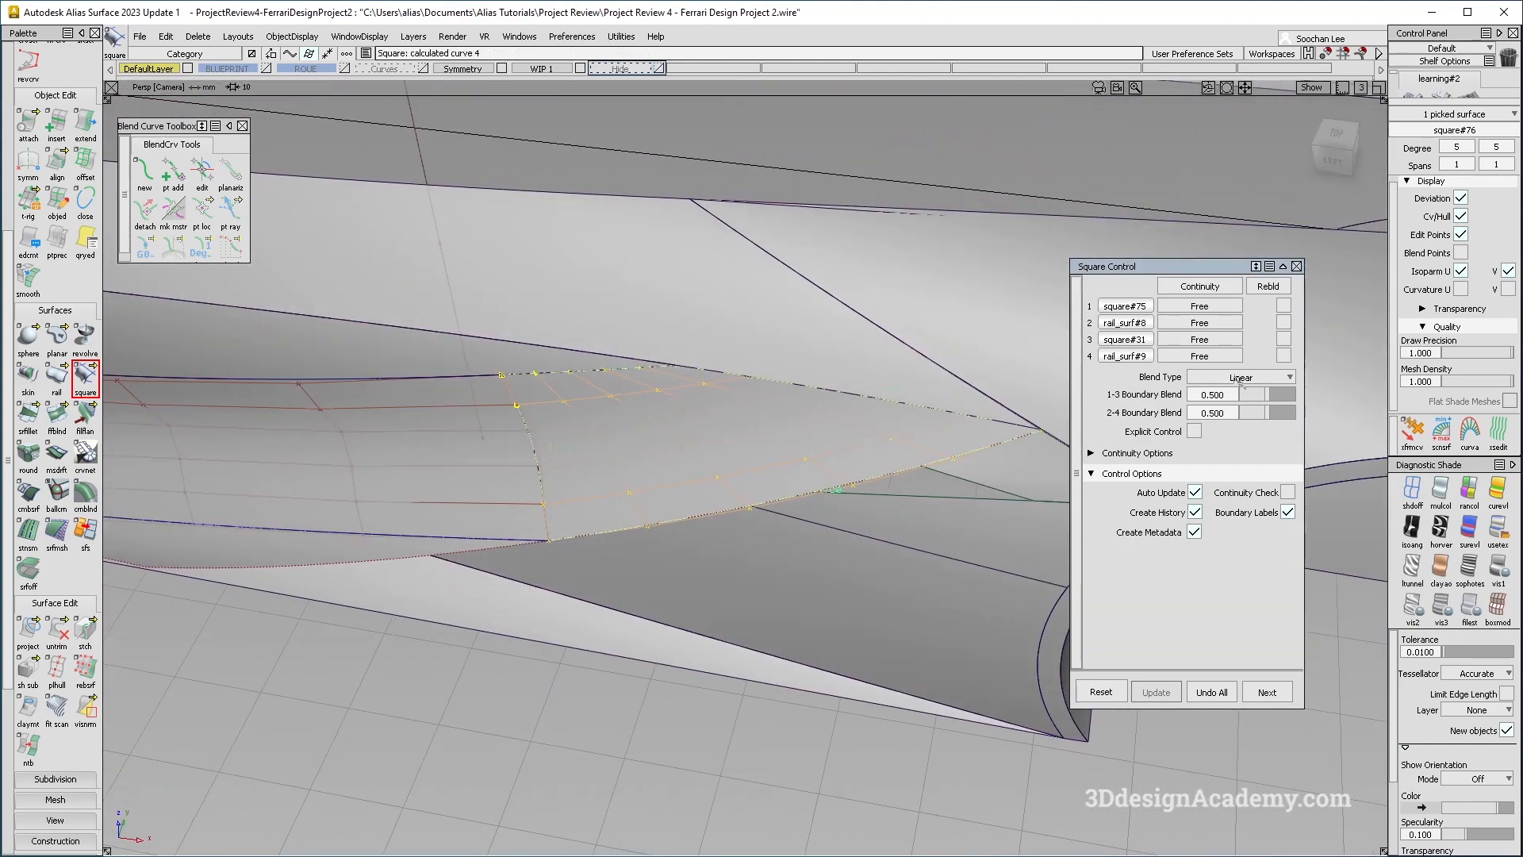
pyautogui.click(1217, 325)
pyautogui.click(1213, 396)
pyautogui.moveTo(913, 385)
pyautogui.keyDown('alt'); pyautogui.keyDown('shift'); pyautogui.mouseDown()
pyautogui.moveTo(772, 382)
pyautogui.moveTo(717, 353)
pyautogui.moveTo(705, 391)
pyautogui.moveTo(809, 282)
pyautogui.mouseUp(); pyautogui.keyUp('shift'); pyautogui.keyUp('alt')
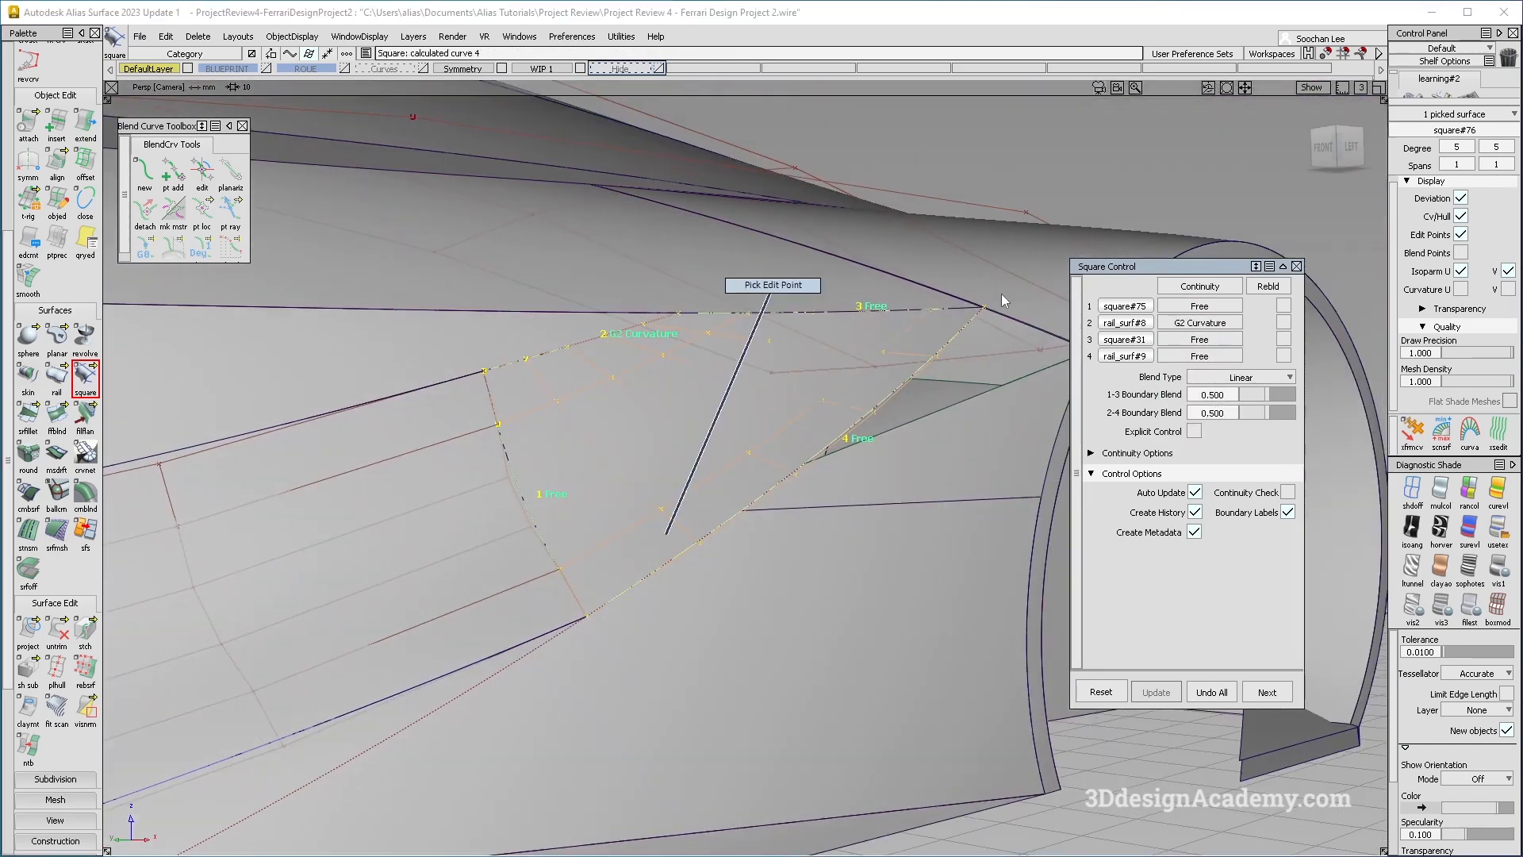
# Step: Inspect the new square surface in vis1 diagnostic shading with the model lines temporarily hidden
pyautogui.click(1497, 566)
pyautogui.keyDown('ctrl'); pyautogui.keyDown('shift'); pyautogui.moveTo(761, 534); pyautogui.dragTo(701, 449, button='right'); pyautogui.keyUp('shift'); pyautogui.keyUp('ctrl')
pyautogui.keyDown('alt'); pyautogui.keyDown('shift'); pyautogui.moveTo(872, 515); pyautogui.dragTo(781, 315); pyautogui.keyUp('shift'); pyautogui.keyUp('alt')
pyautogui.keyDown('ctrl'); pyautogui.keyDown('shift'); pyautogui.moveTo(841, 684); pyautogui.dragTo(690, 442, button='right'); pyautogui.keyUp('shift'); pyautogui.keyUp('ctrl')
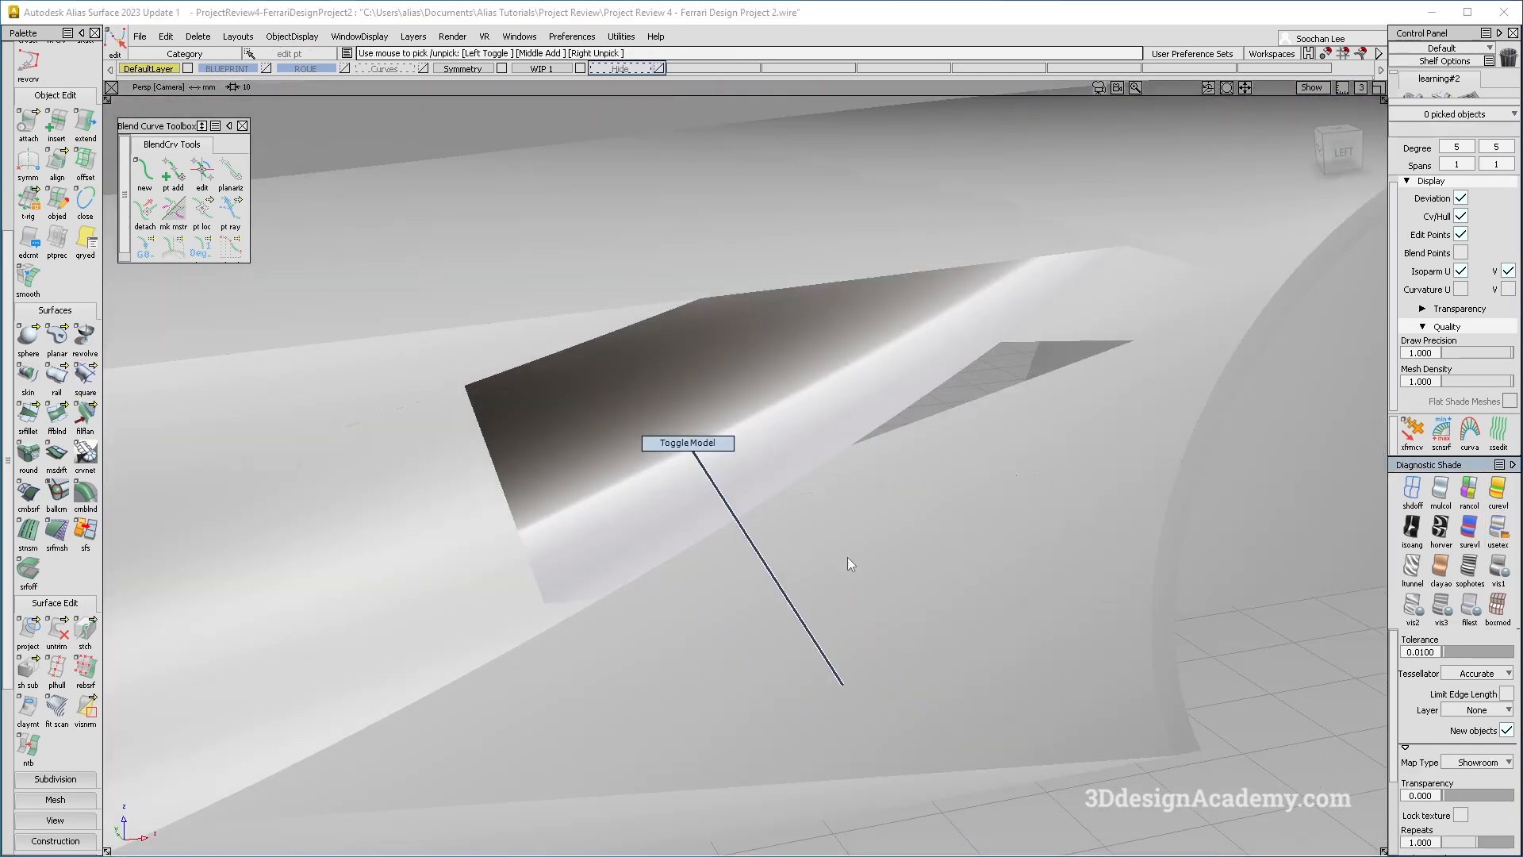
pyautogui.click(1498, 566)
pyautogui.keyDown('ctrl'); pyautogui.keyDown('shift'); pyautogui.moveTo(724, 561); pyautogui.dragTo(642, 460, button='right'); pyautogui.keyUp('shift'); pyautogui.keyUp('ctrl')
pyautogui.moveTo(688, 474)
pyautogui.keyDown('alt'); pyautogui.keyDown('shift'); pyautogui.mouseDown()
pyautogui.moveTo(636, 434)
pyautogui.moveTo(632, 520)
pyautogui.moveTo(727, 510)
pyautogui.moveTo(936, 445)
pyautogui.mouseUp(); pyautogui.keyUp('shift'); pyautogui.keyUp('alt')
# Step: Reopen the square surface for editing and set boundary 1's continuity to G2 Curvature
pyautogui.click(680, 489)
pyautogui.keyDown('alt'); pyautogui.keyDown('shift'); pyautogui.moveTo(680, 490); pyautogui.dragTo(609, 390); pyautogui.keyUp('shift'); pyautogui.keyUp('alt')
pyautogui.keyDown('alt'); pyautogui.keyDown('shift'); pyautogui.moveTo(542, 544); pyautogui.dragTo(548, 549, button='right'); pyautogui.keyUp('shift'); pyautogui.keyUp('alt')
pyautogui.keyDown('alt'); pyautogui.keyDown('shift'); pyautogui.moveTo(547, 549); pyautogui.dragTo(659, 466); pyautogui.keyUp('shift'); pyautogui.keyUp('alt')
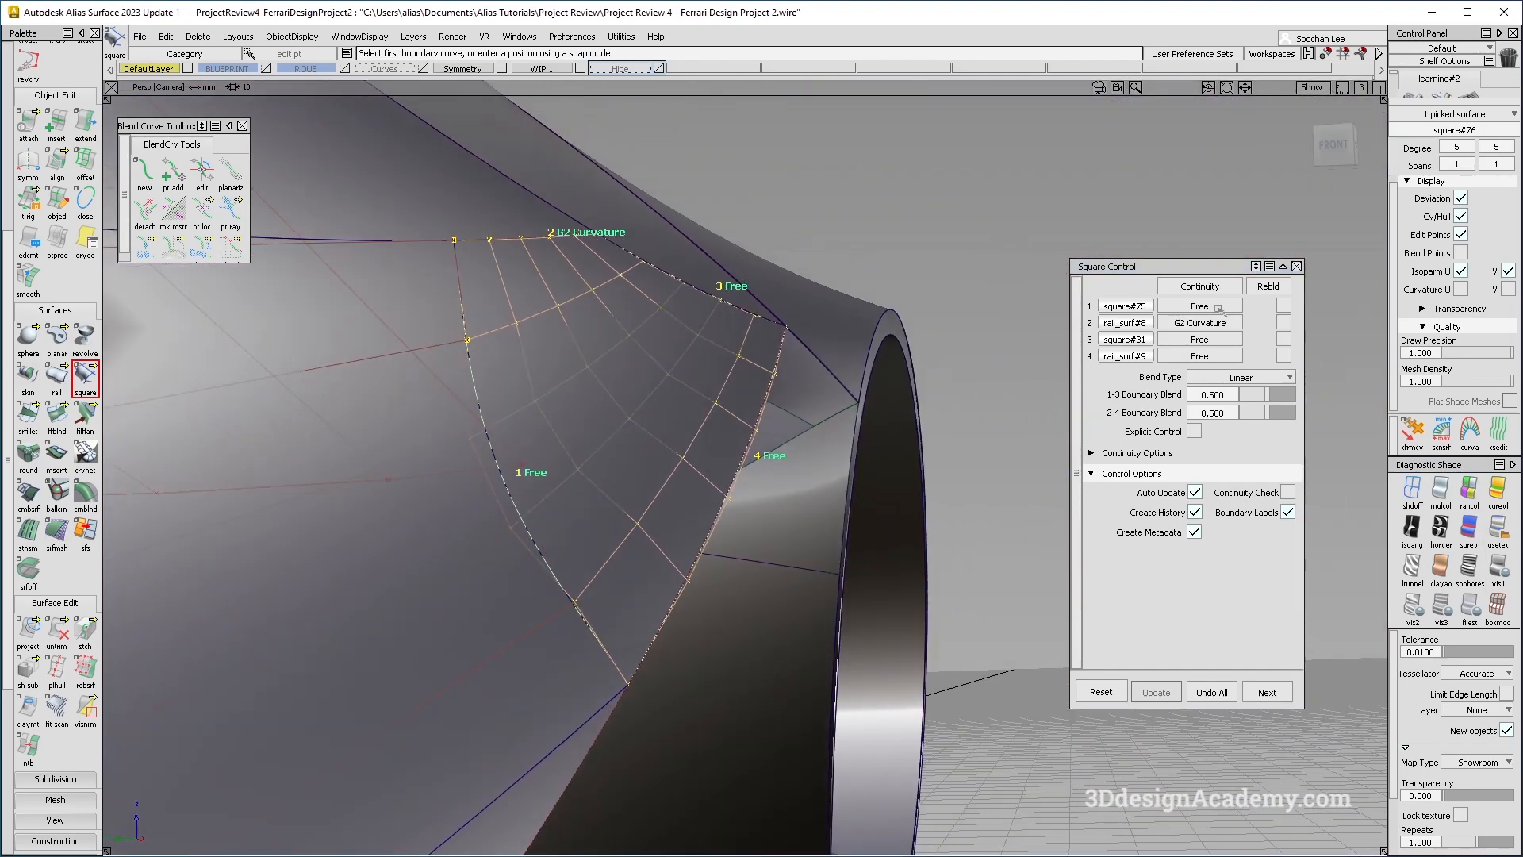
pyautogui.click(1200, 306)
pyautogui.click(1200, 380)
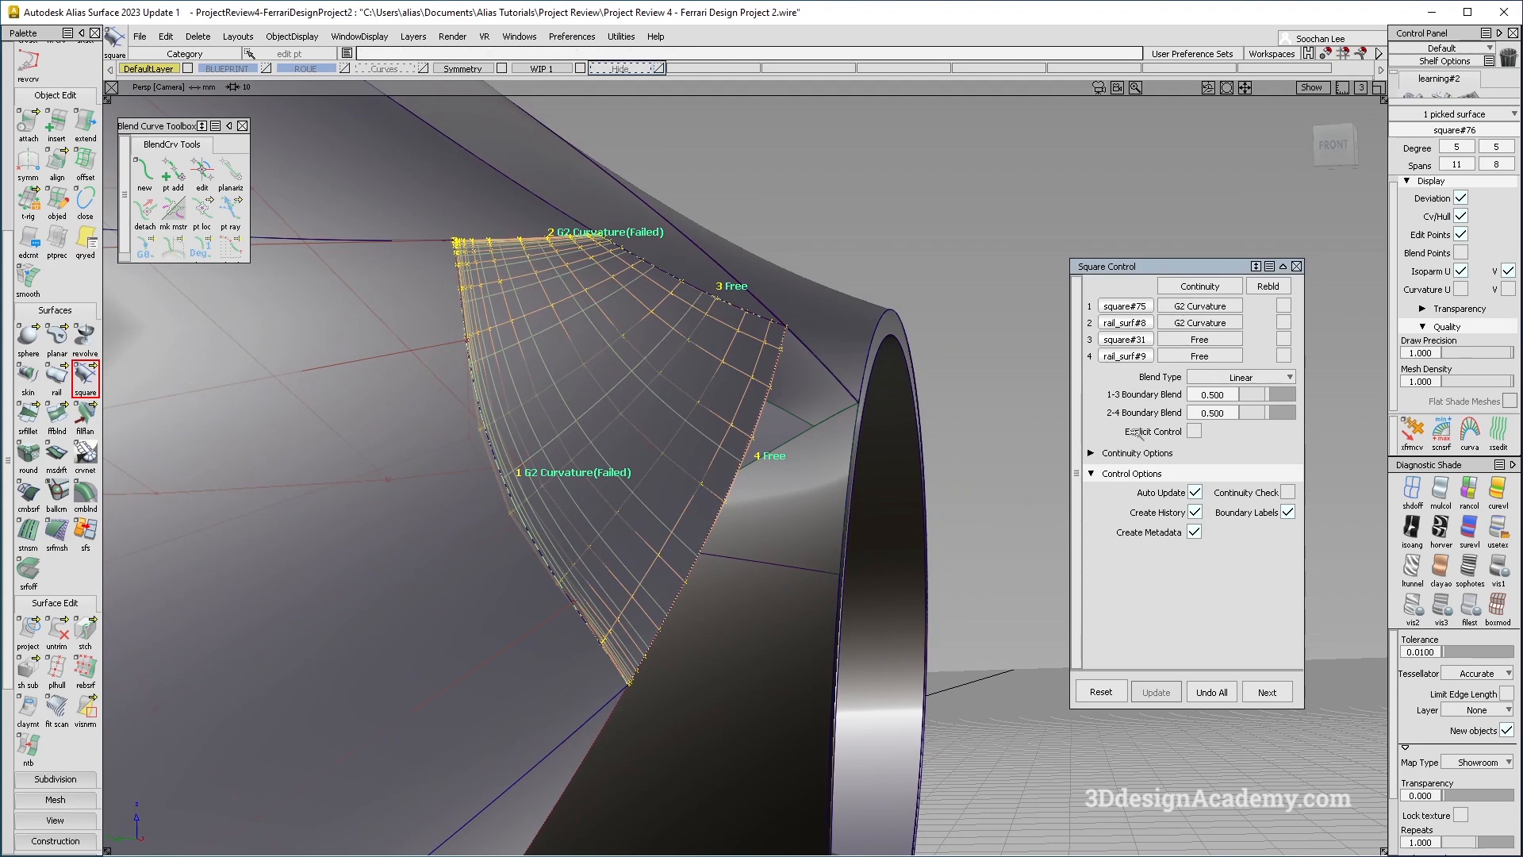
# Step: Enable Explicit Control for the square surface and set its U and V degrees to 5
pyautogui.click(1196, 432)
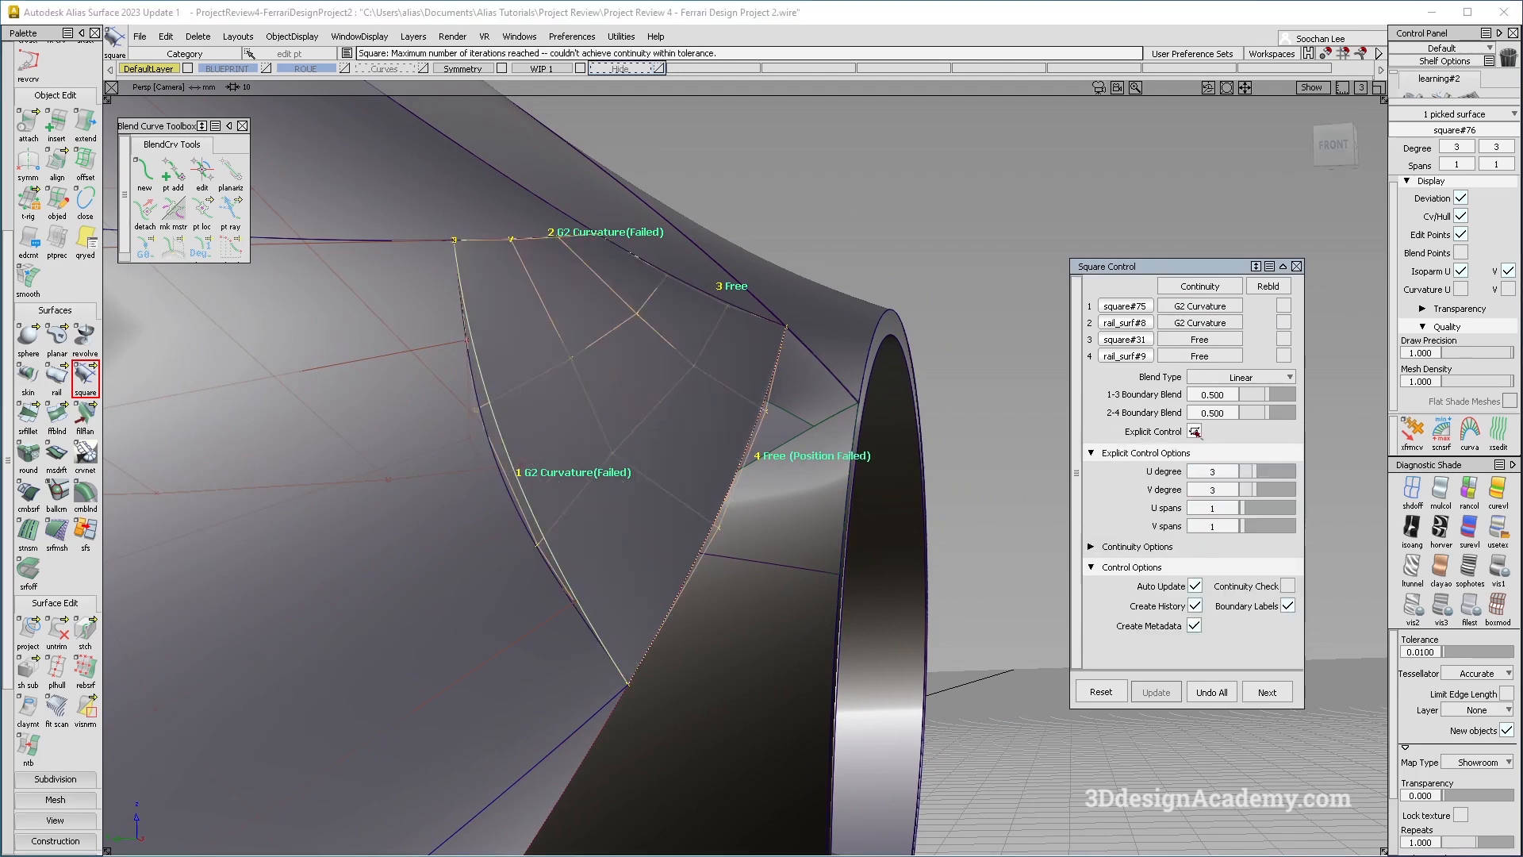
pyautogui.click(1268, 490)
pyautogui.keyDown('alt'); pyautogui.keyDown('shift'); pyautogui.moveTo(867, 398); pyautogui.dragTo(702, 435); pyautogui.keyUp('shift'); pyautogui.keyUp('alt')
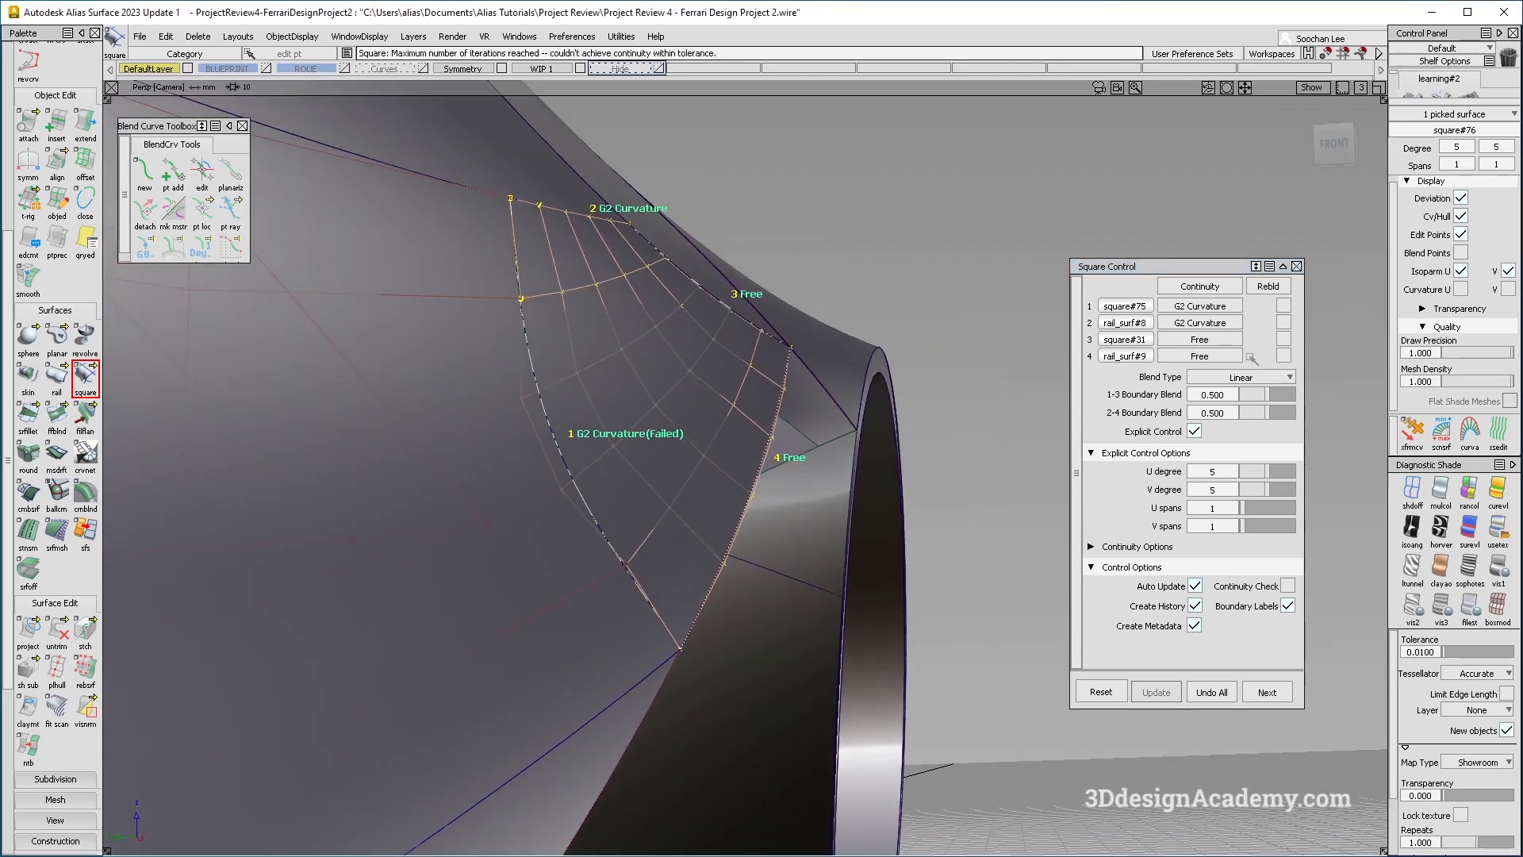
# Step: Switch boundary 1 to Free and back to G2 Curvature to compare the control point layouts
pyautogui.click(1216, 320)
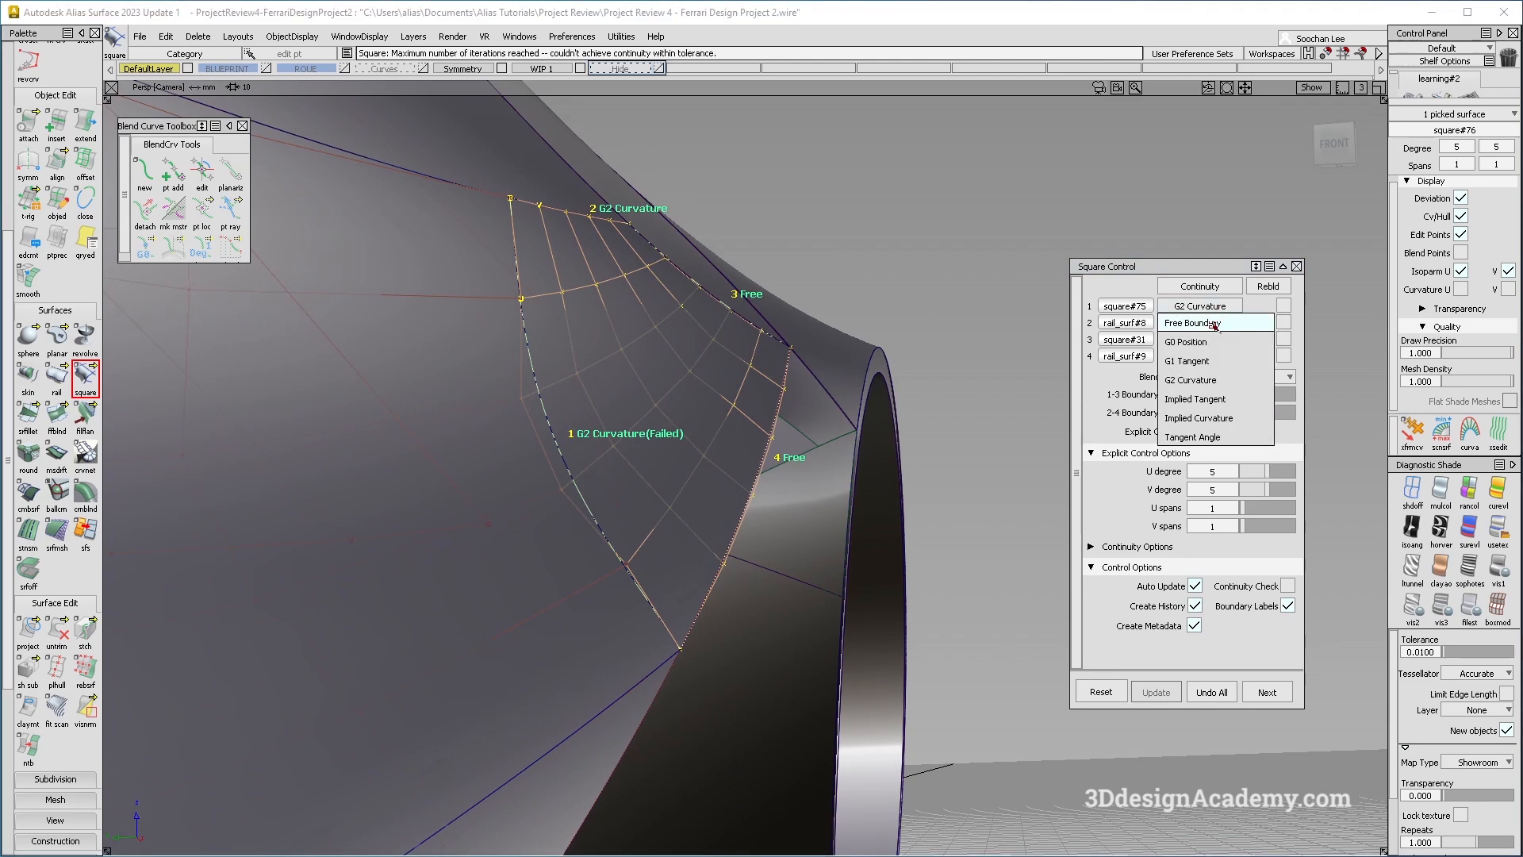
pyautogui.click(1214, 324)
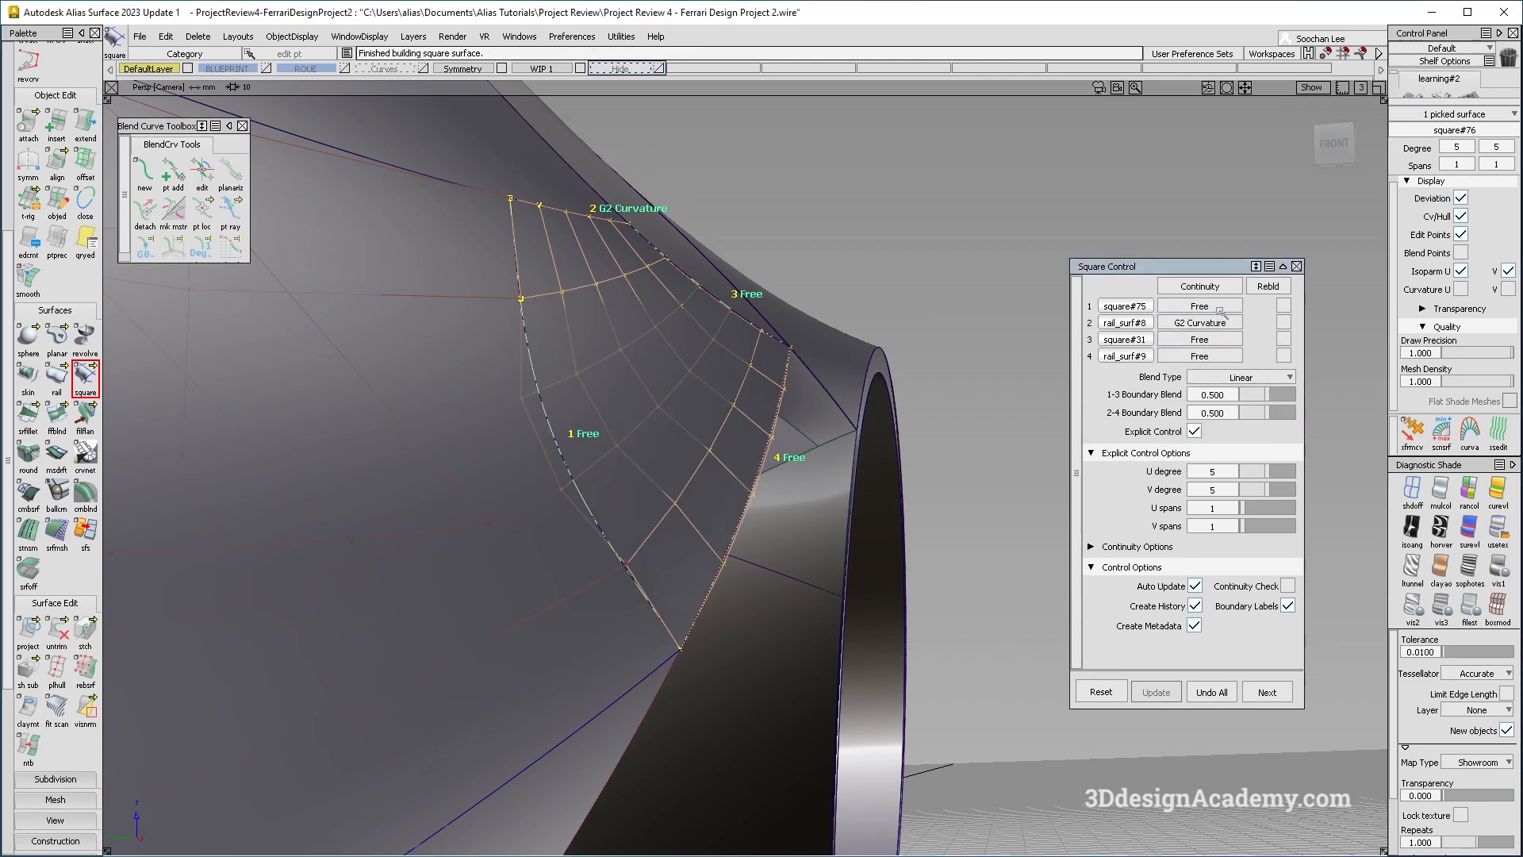
pyautogui.click(1219, 309)
pyautogui.click(1200, 381)
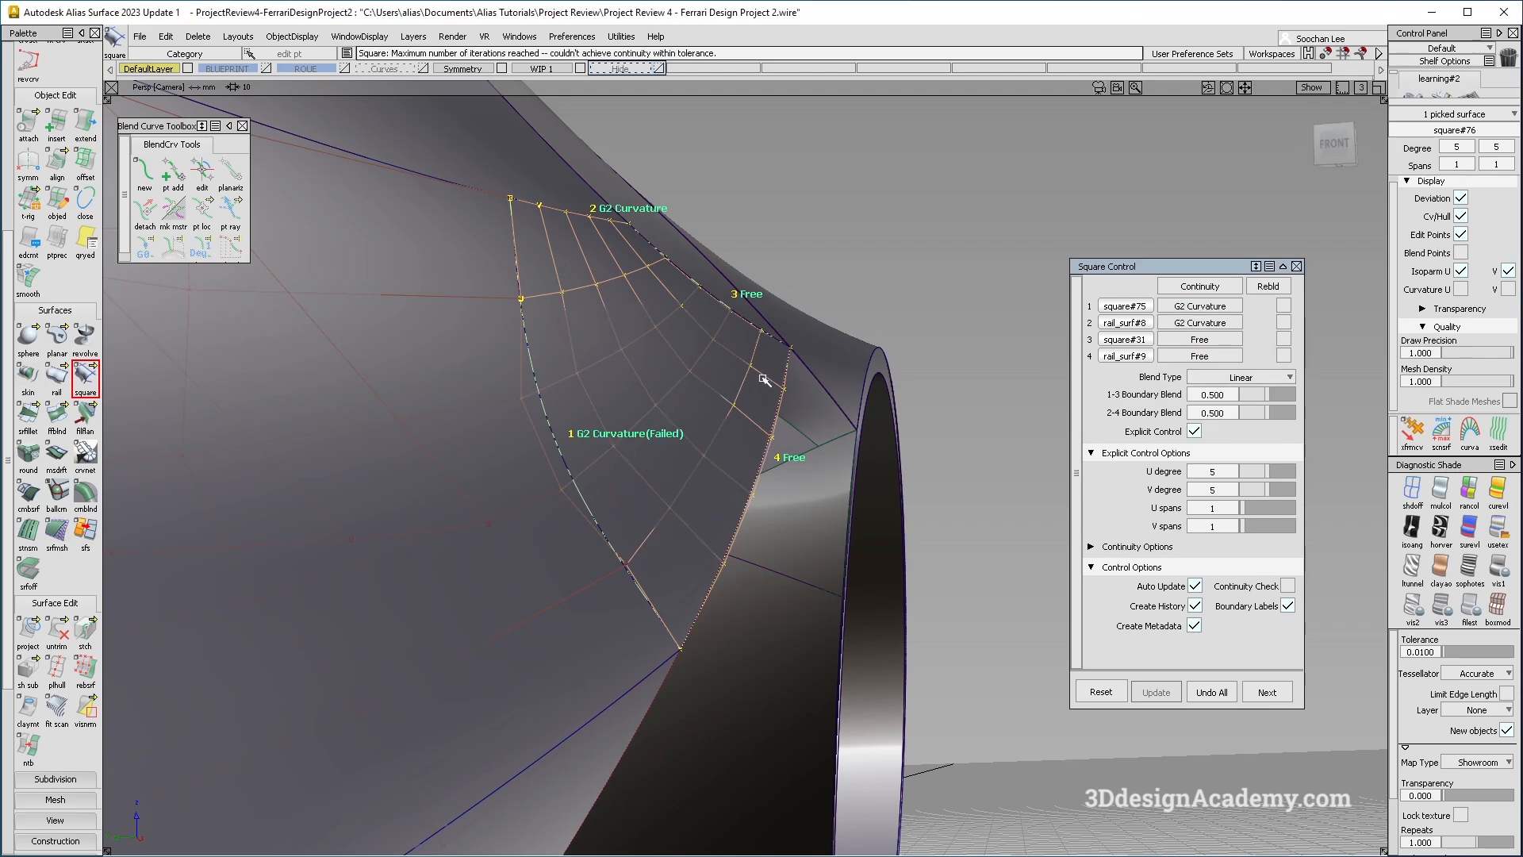
# Step: Try a V degree of 4 on the square surface and return it to 5
pyautogui.keyDown('alt'); pyautogui.keyDown('shift'); pyautogui.moveTo(751, 390); pyautogui.dragTo(774, 415); pyautogui.keyUp('shift'); pyautogui.keyUp('alt')
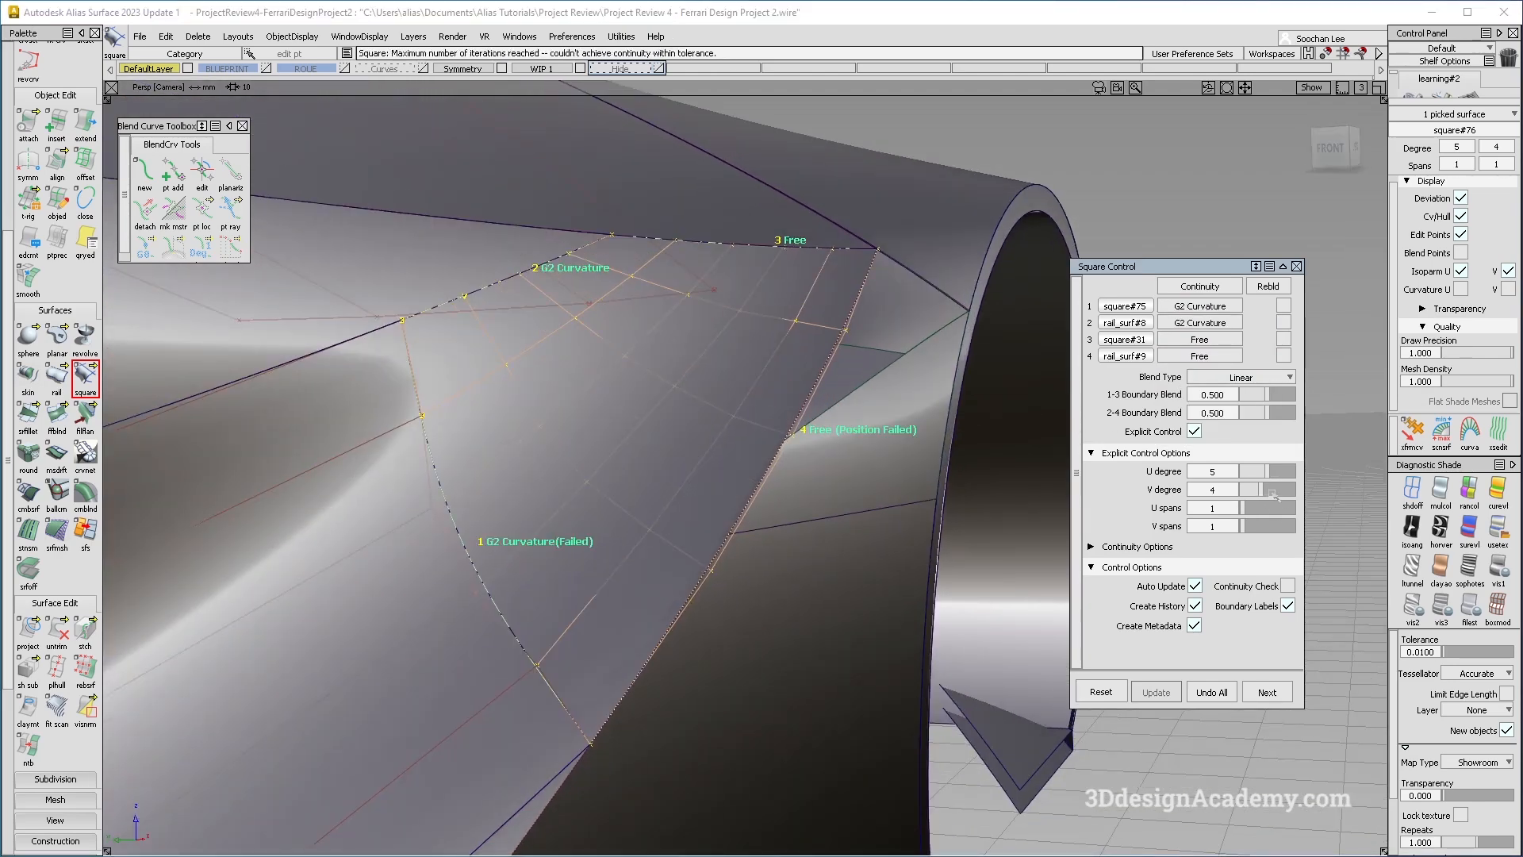
pyautogui.moveTo(1264, 491); pyautogui.dragTo(1270, 493)
pyautogui.keyDown('alt'); pyautogui.keyDown('shift'); pyautogui.moveTo(548, 444); pyautogui.dragTo(580, 334); pyautogui.keyUp('shift'); pyautogui.keyUp('alt')
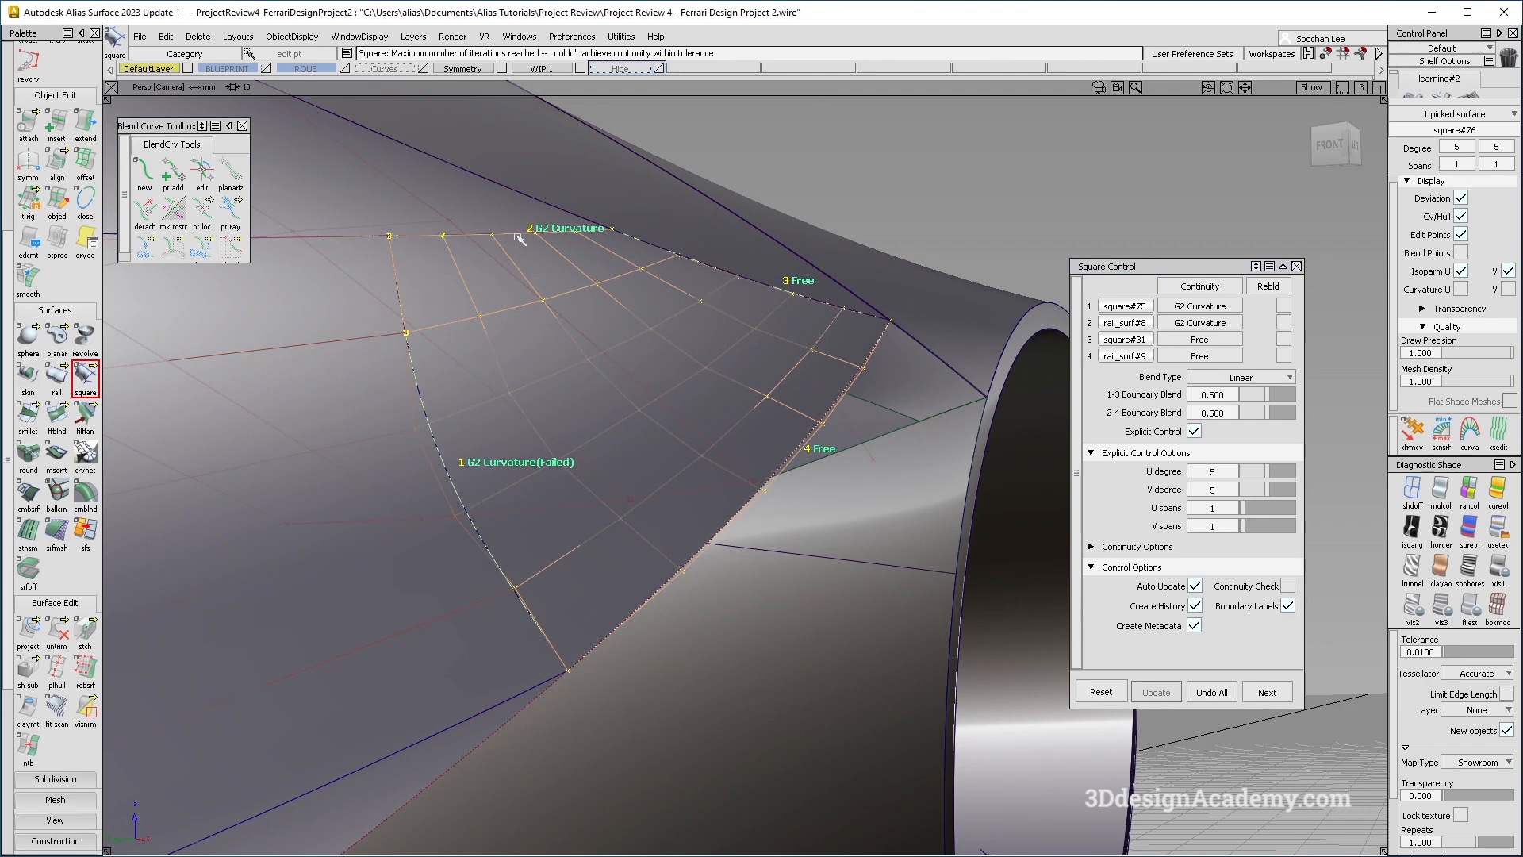
# Step: Examine the square surface's control points at the corner boundaries and set boundary 1's continuity to Free
pyautogui.keyDown('alt'); pyautogui.keyDown('shift'); pyautogui.moveTo(563, 257); pyautogui.dragTo(513, 386); pyautogui.keyUp('shift'); pyautogui.keyUp('alt')
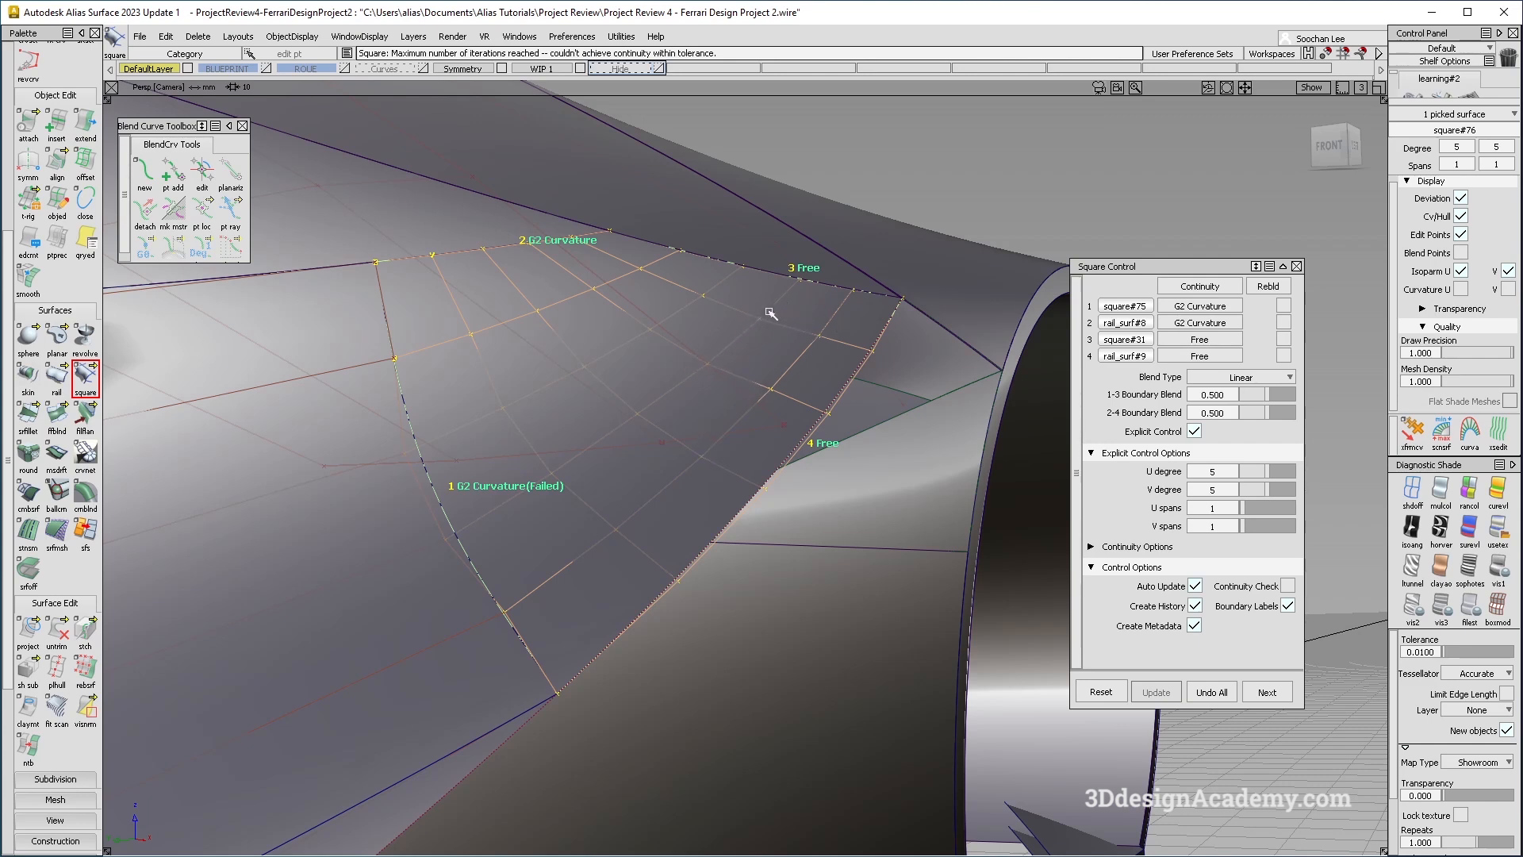
pyautogui.keyDown('alt'); pyautogui.keyDown('shift'); pyautogui.moveTo(767, 321); pyautogui.dragTo(805, 245); pyautogui.keyUp('shift'); pyautogui.keyUp('alt')
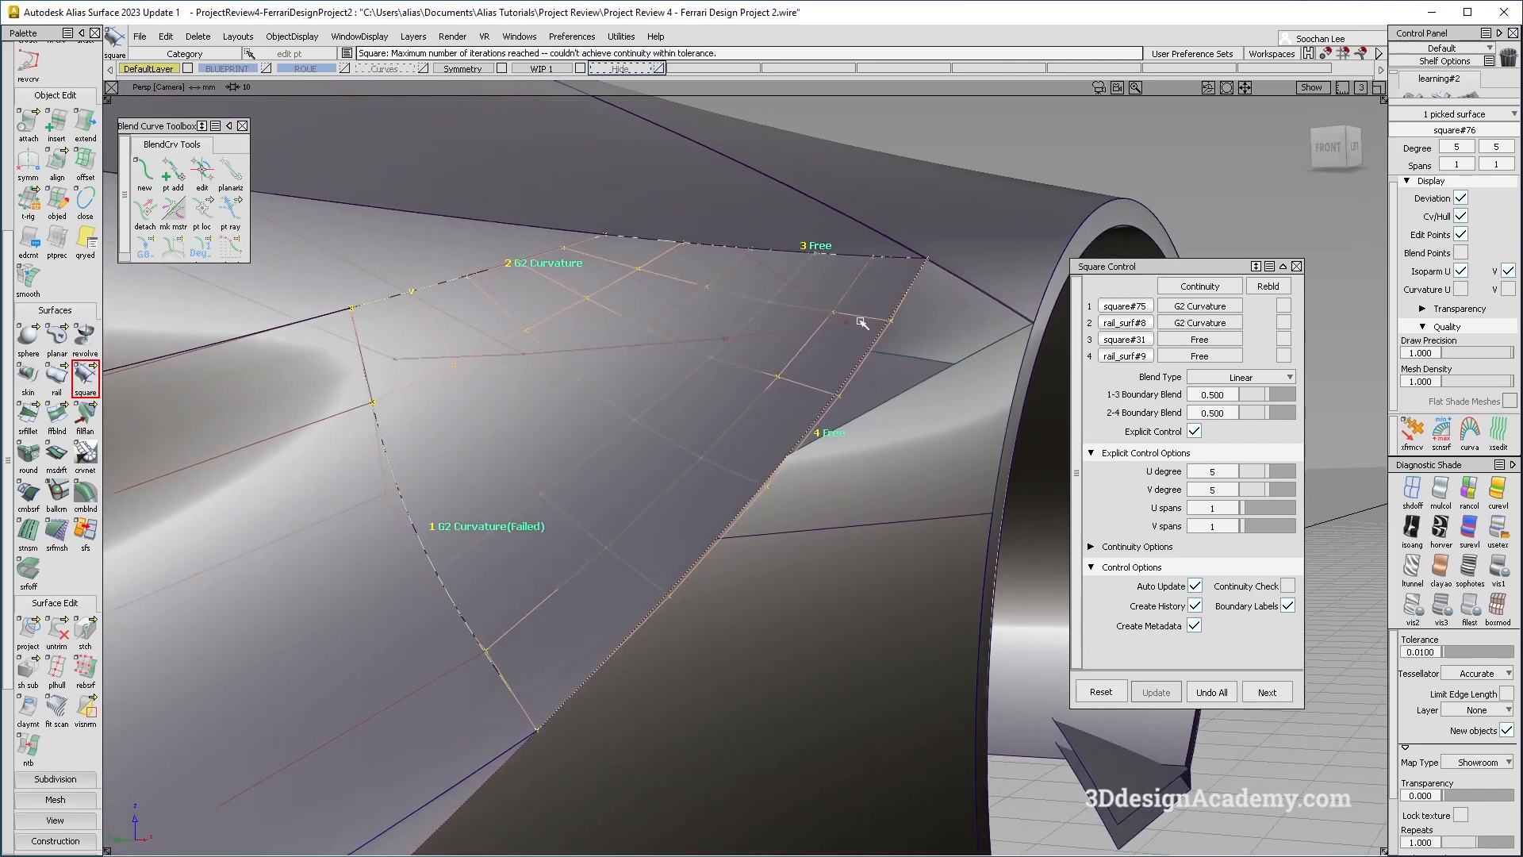
pyautogui.keyDown('alt'); pyautogui.keyDown('shift'); pyautogui.moveTo(757, 365); pyautogui.dragTo(775, 468); pyautogui.keyUp('shift'); pyautogui.keyUp('alt')
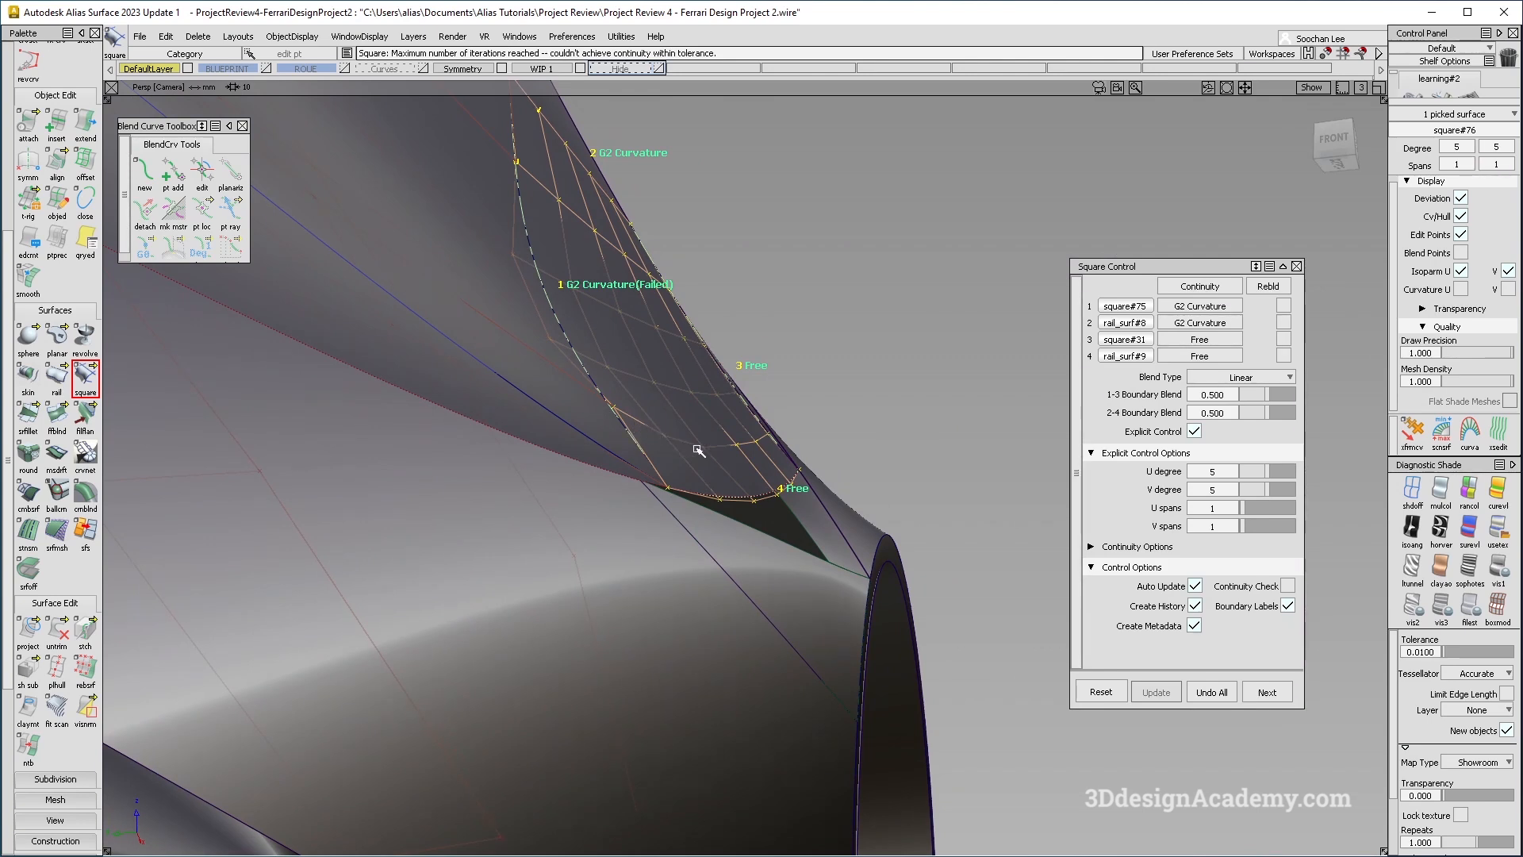
pyautogui.click(1223, 308)
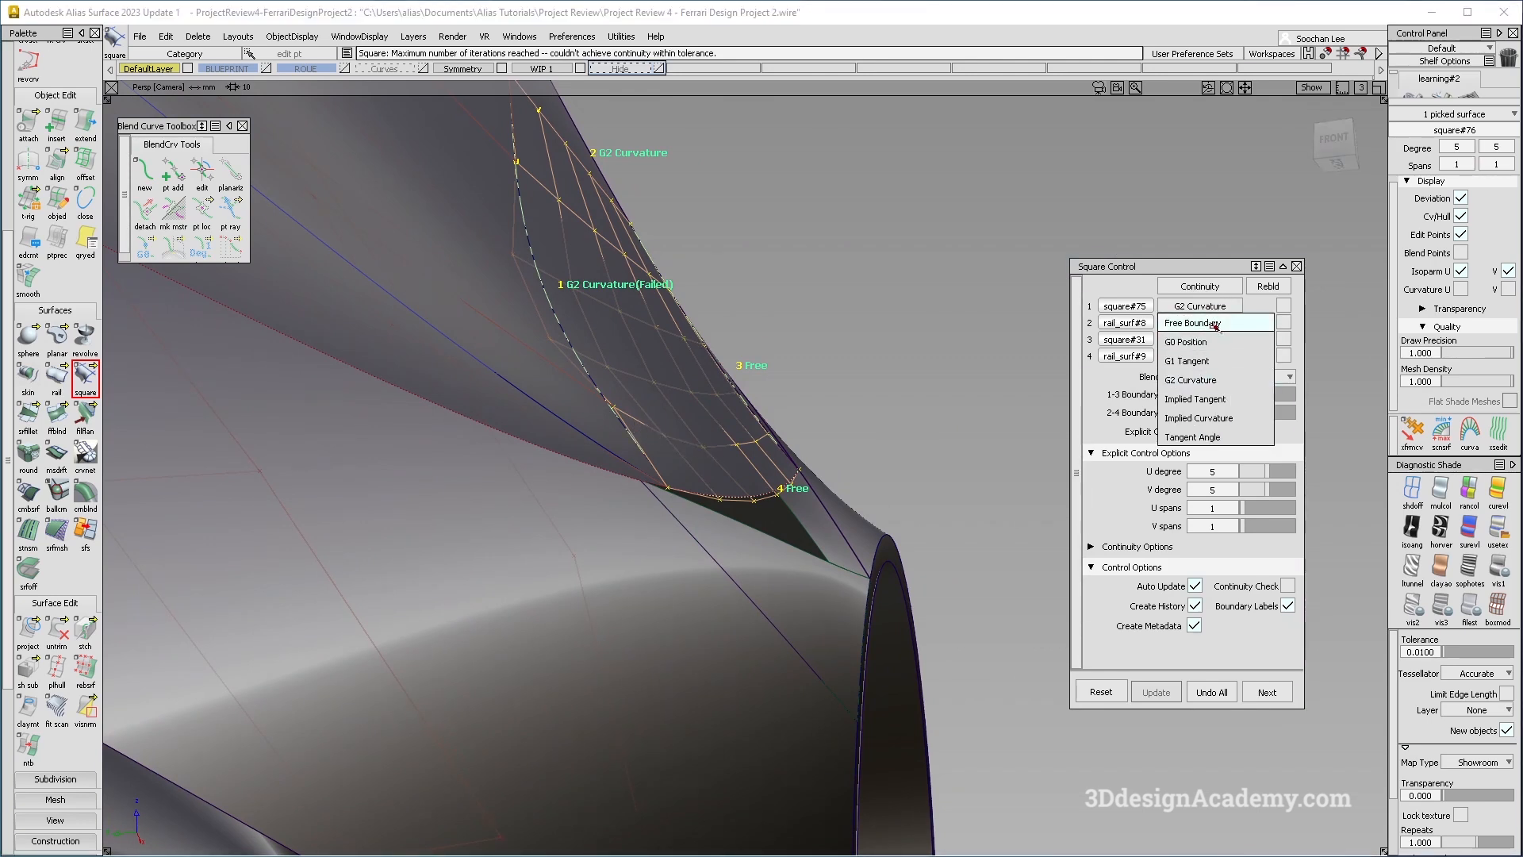
pyautogui.click(1216, 324)
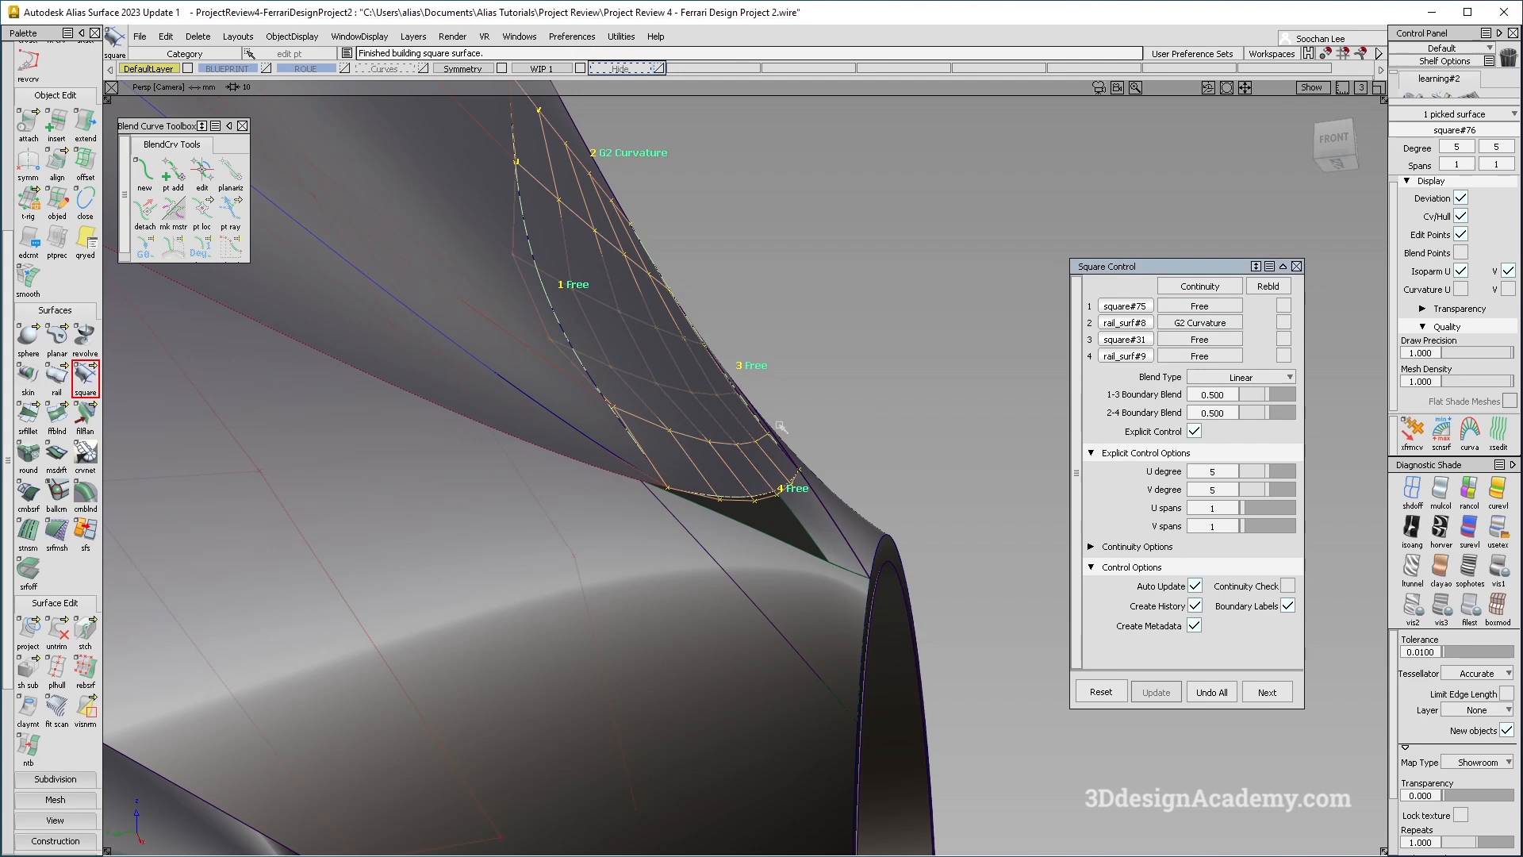
# Step: Set boundary 1 of the square corner surface to G2 Curvature and examine the control point layout
pyautogui.click(1223, 308)
pyautogui.click(1213, 365)
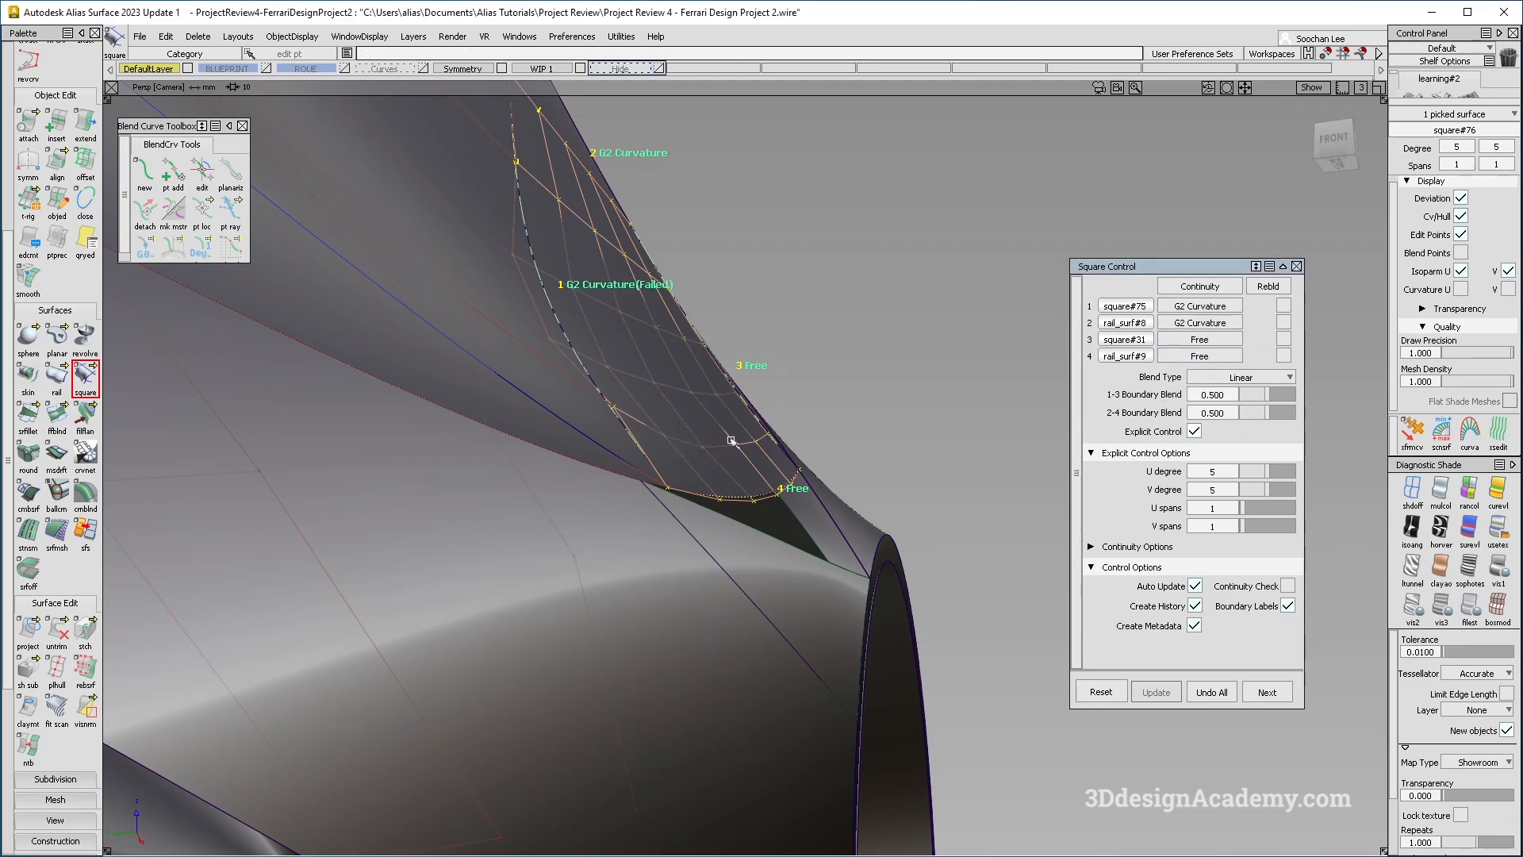
pyautogui.moveTo(758, 436)
pyautogui.keyDown('alt'); pyautogui.keyDown('shift'); pyautogui.mouseDown()
pyautogui.moveTo(518, 301)
pyautogui.moveTo(605, 442)
pyautogui.moveTo(640, 442)
pyautogui.moveTo(626, 466)
pyautogui.moveTo(801, 438)
pyautogui.mouseUp(); pyautogui.keyUp('shift'); pyautogui.keyUp('alt')
pyautogui.keyDown('alt'); pyautogui.keyDown('shift'); pyautogui.moveTo(801, 438); pyautogui.dragTo(792, 483, button='right'); pyautogui.keyUp('shift'); pyautogui.keyUp('alt')
pyautogui.keyDown('alt'); pyautogui.keyDown('shift'); pyautogui.moveTo(793, 483); pyautogui.dragTo(603, 381); pyautogui.keyUp('shift'); pyautogui.keyUp('alt')
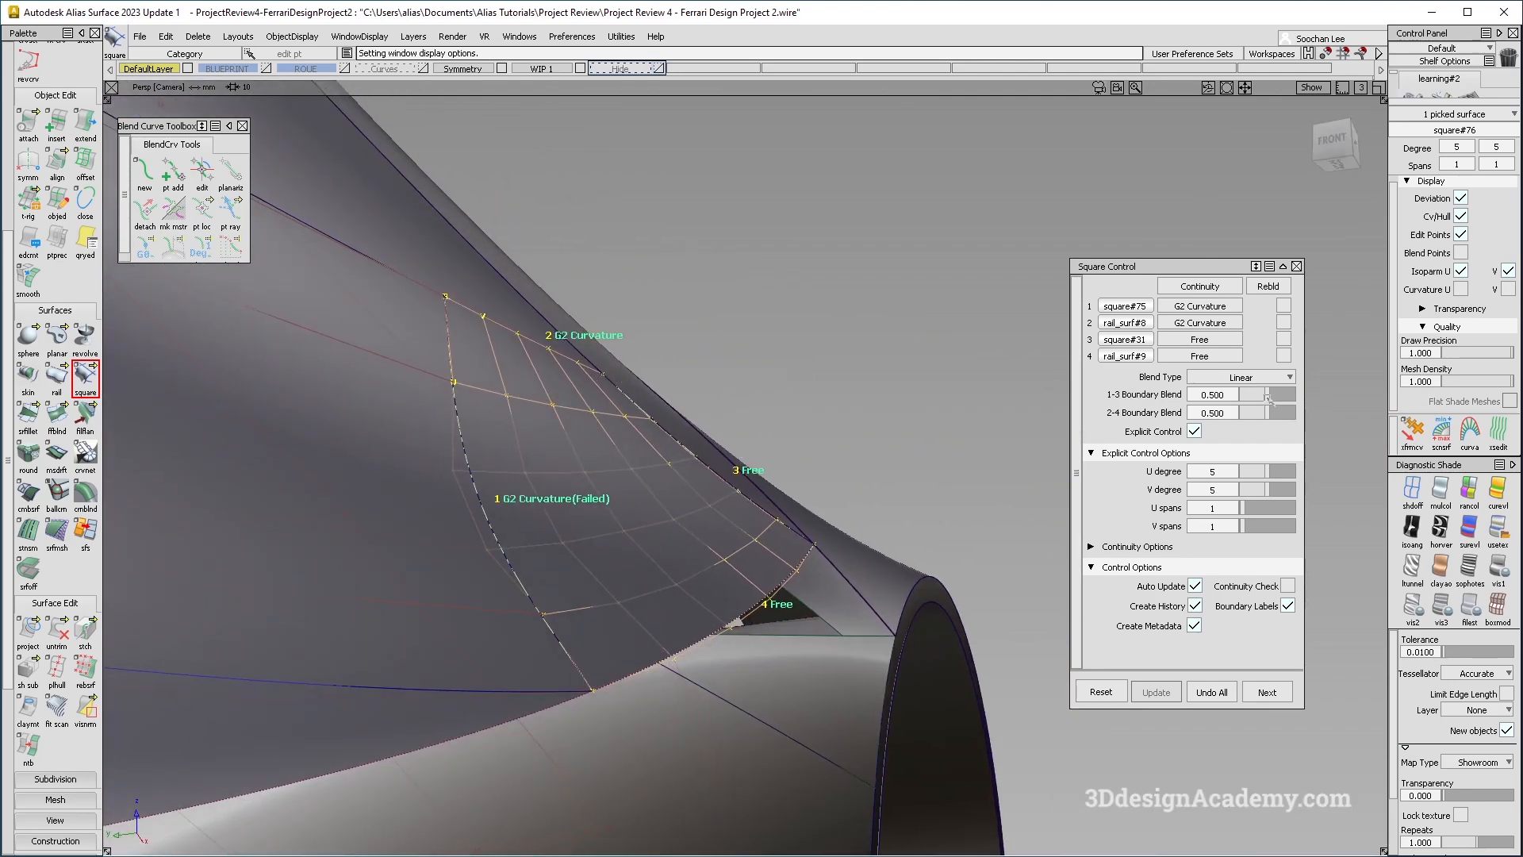
pyautogui.moveTo(1269, 398); pyautogui.dragTo(1267, 416)
pyautogui.keyDown('alt'); pyautogui.keyDown('shift'); pyautogui.moveTo(706, 450); pyautogui.dragTo(635, 487); pyautogui.keyUp('shift'); pyautogui.keyUp('alt')
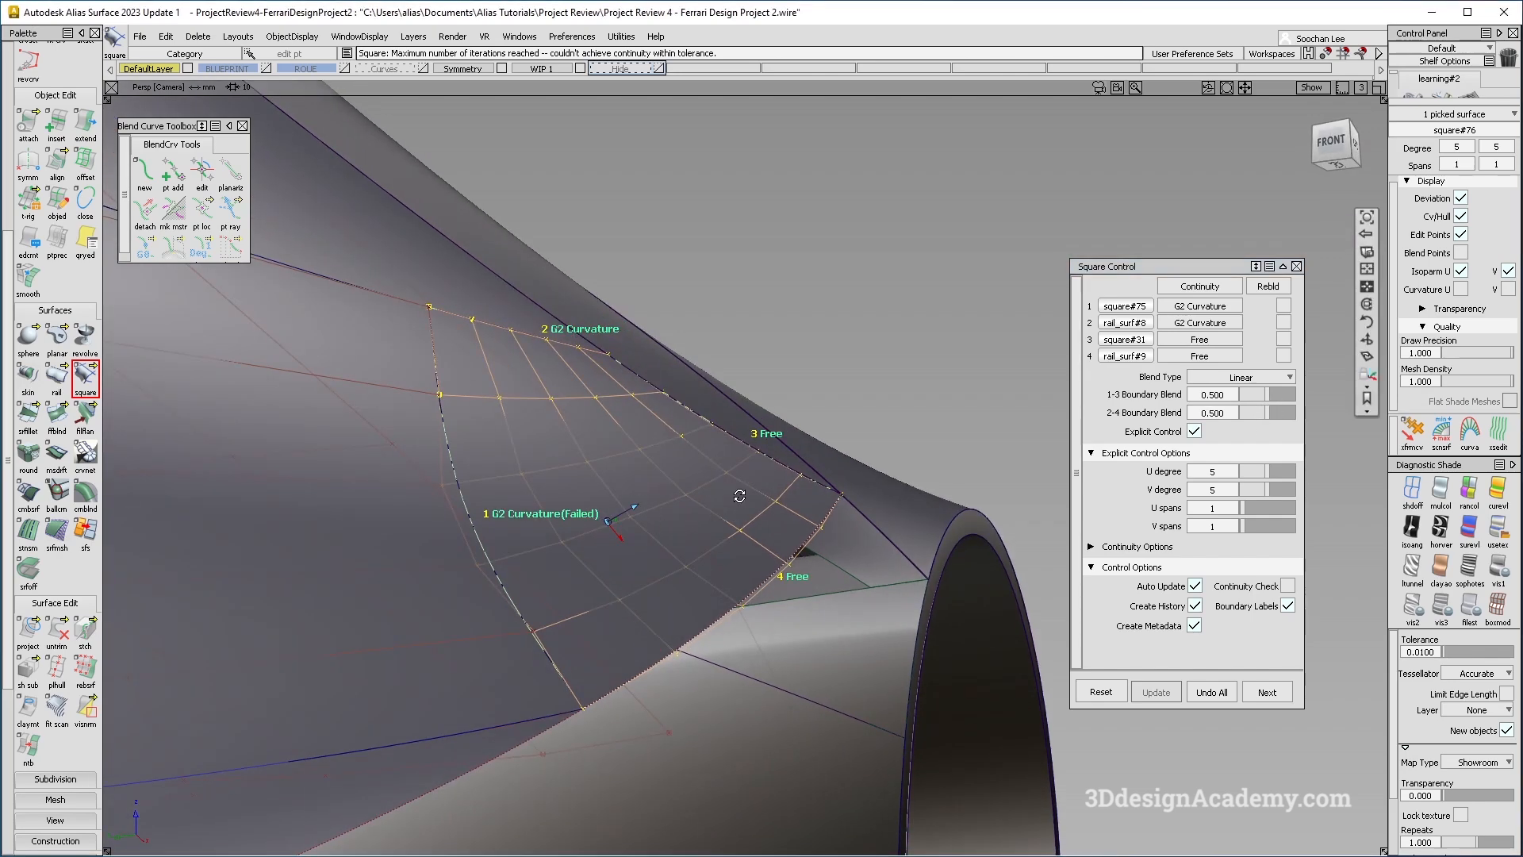
pyautogui.keyDown('alt'); pyautogui.keyDown('shift'); pyautogui.moveTo(738, 496); pyautogui.dragTo(723, 517); pyautogui.keyUp('shift'); pyautogui.keyUp('alt')
# Step: Set the square surface's V degree to 3 and examine how its four boundaries respond
pyautogui.moveTo(1263, 492); pyautogui.dragTo(1251, 493)
pyautogui.keyDown('alt'); pyautogui.keyDown('shift'); pyautogui.moveTo(754, 444); pyautogui.dragTo(594, 520); pyautogui.keyUp('shift'); pyautogui.keyUp('alt')
pyautogui.keyDown('alt'); pyautogui.keyDown('shift'); pyautogui.moveTo(521, 468); pyautogui.dragTo(441, 381); pyautogui.keyUp('shift'); pyautogui.keyUp('alt')
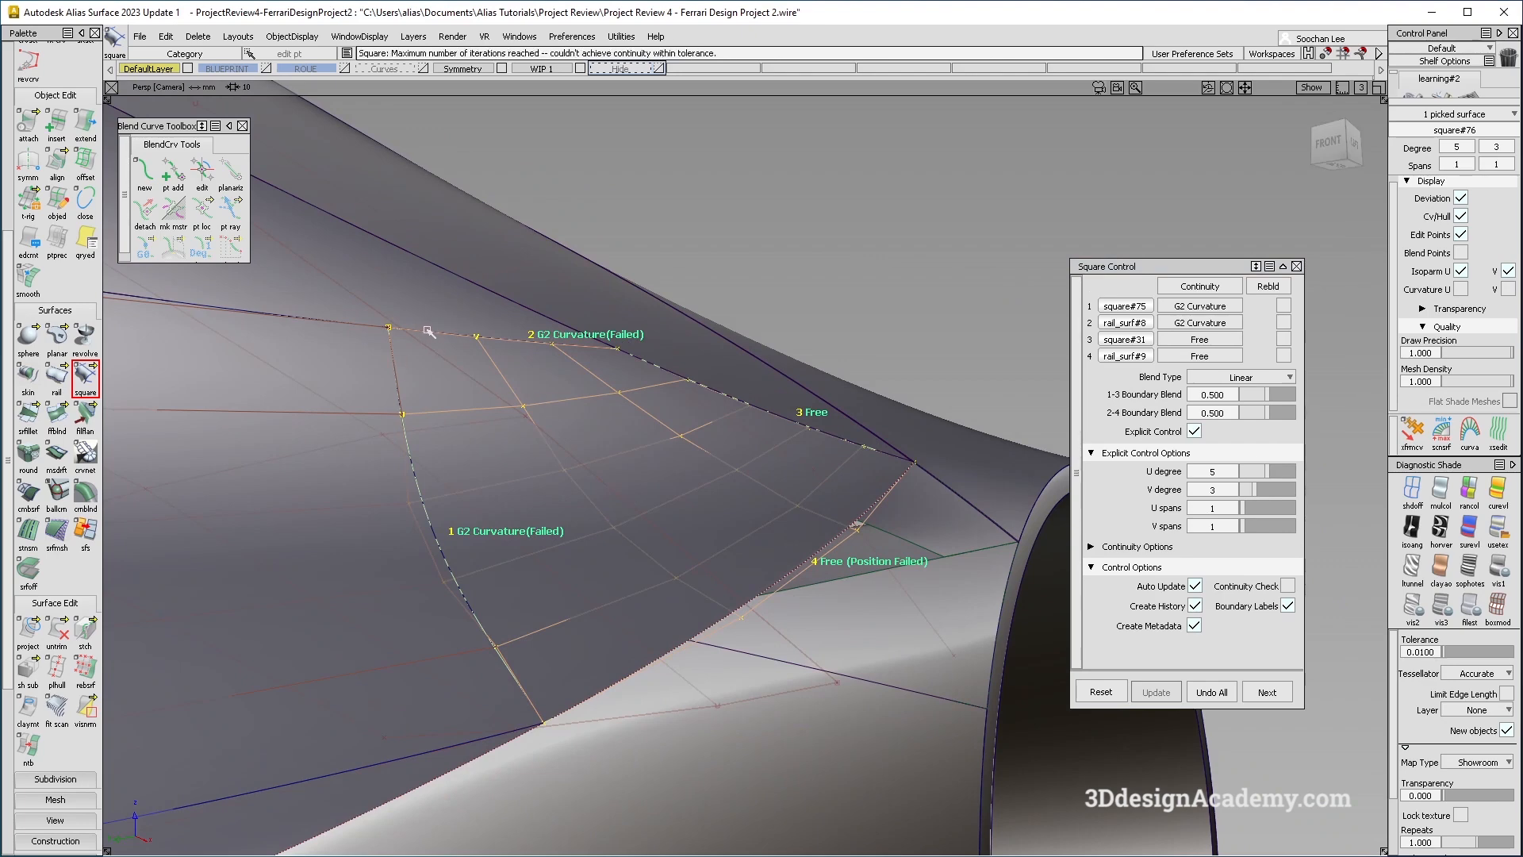
pyautogui.keyDown('alt'); pyautogui.keyDown('shift'); pyautogui.moveTo(830, 452); pyautogui.dragTo(793, 555); pyautogui.keyUp('shift'); pyautogui.keyUp('alt')
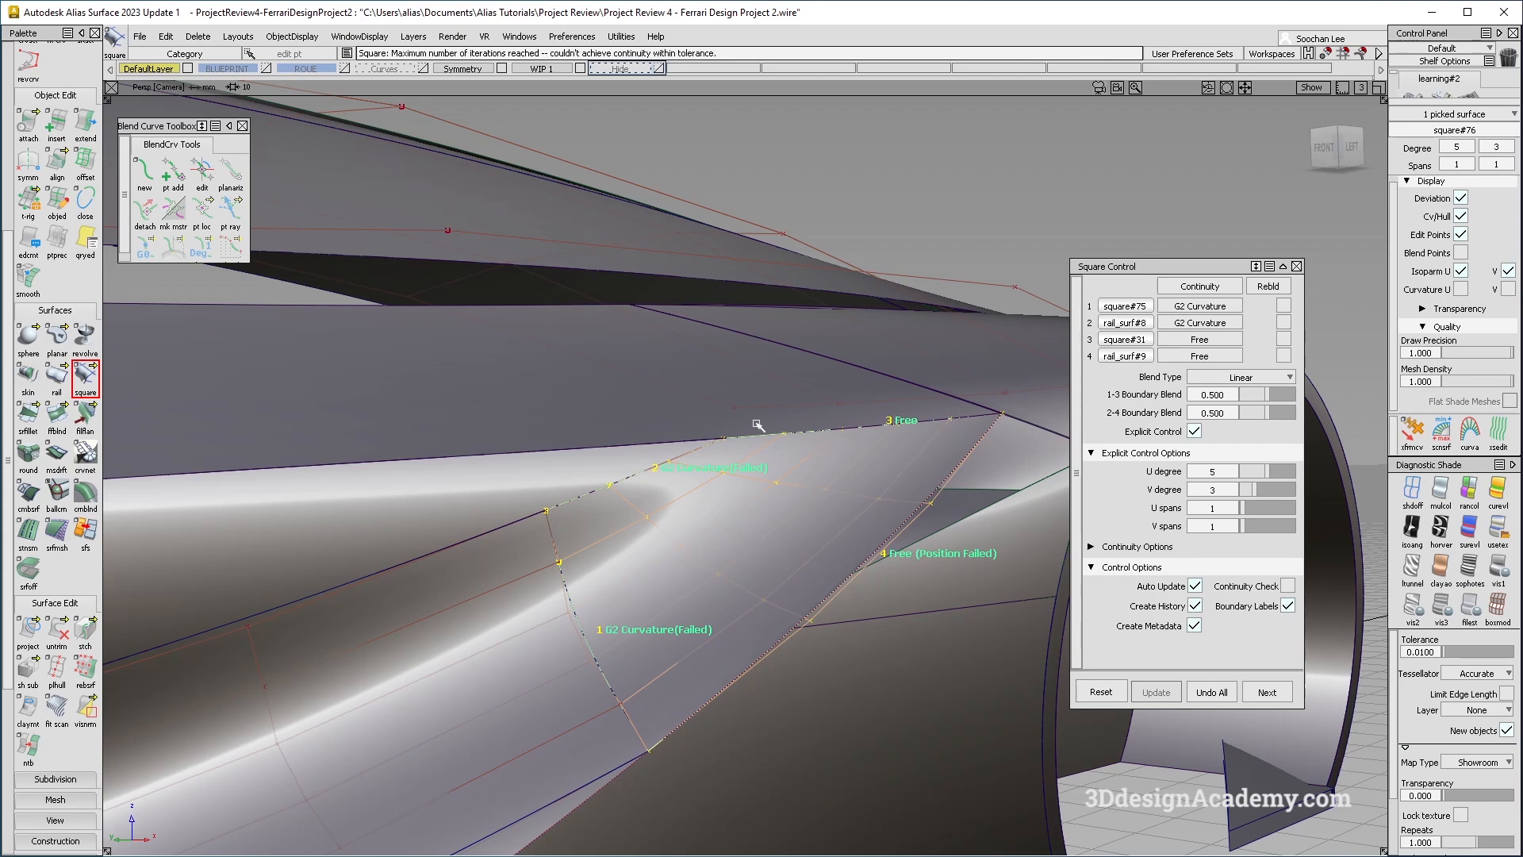
pyautogui.keyDown('alt'); pyautogui.keyDown('shift'); pyautogui.moveTo(698, 533); pyautogui.dragTo(653, 570); pyautogui.keyUp('shift'); pyautogui.keyUp('alt')
pyautogui.keyDown('alt'); pyautogui.keyDown('shift'); pyautogui.moveTo(643, 525); pyautogui.dragTo(754, 503); pyautogui.keyUp('shift'); pyautogui.keyUp('alt')
# Step: Delete the square corner surface's construction history and set its second degree value to 5
pyautogui.click(687, 672)
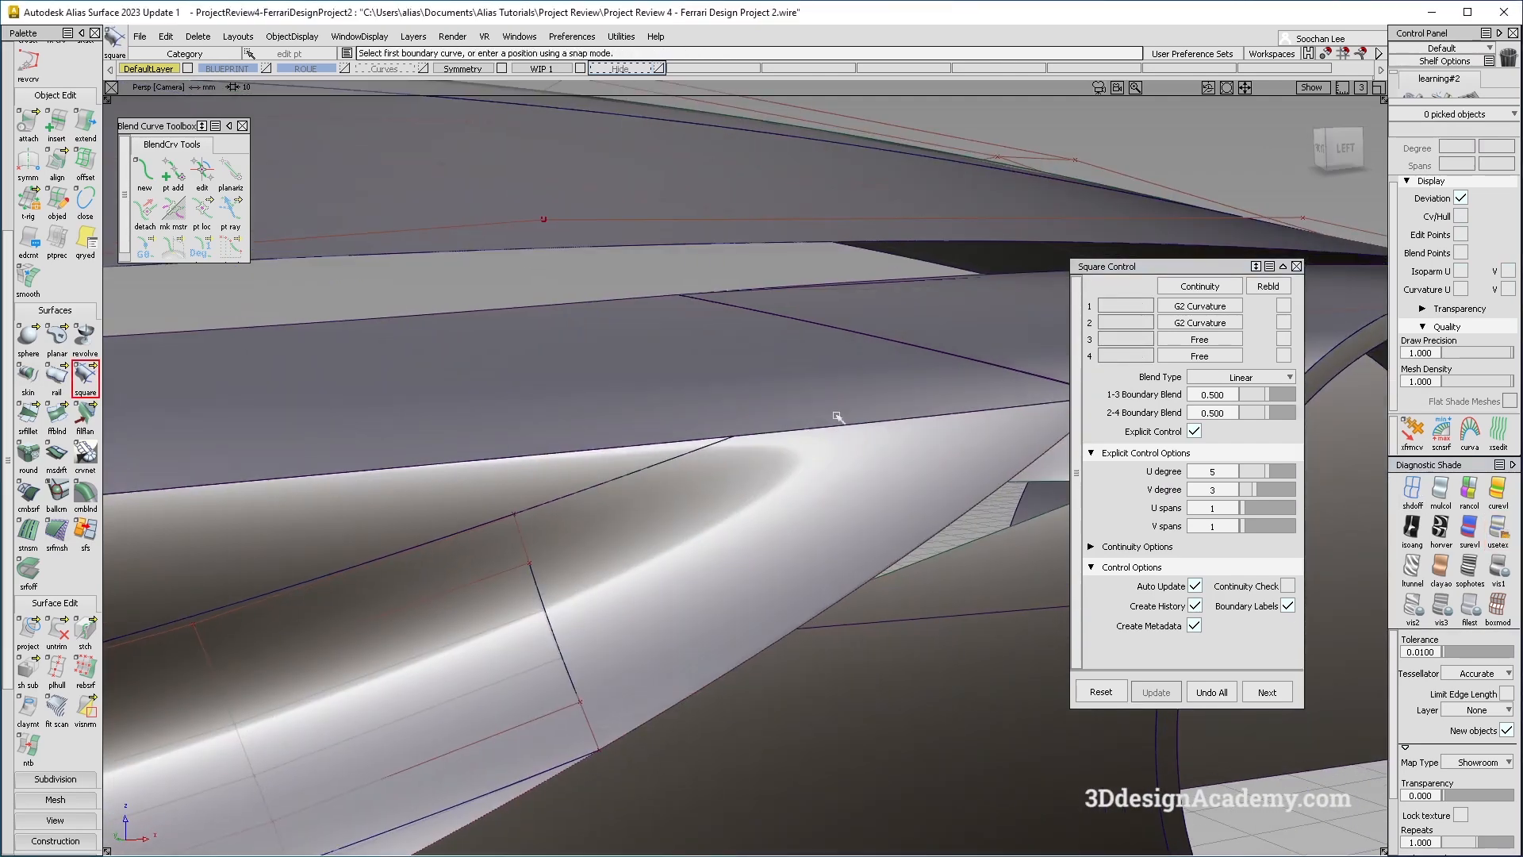
pyautogui.click(751, 474)
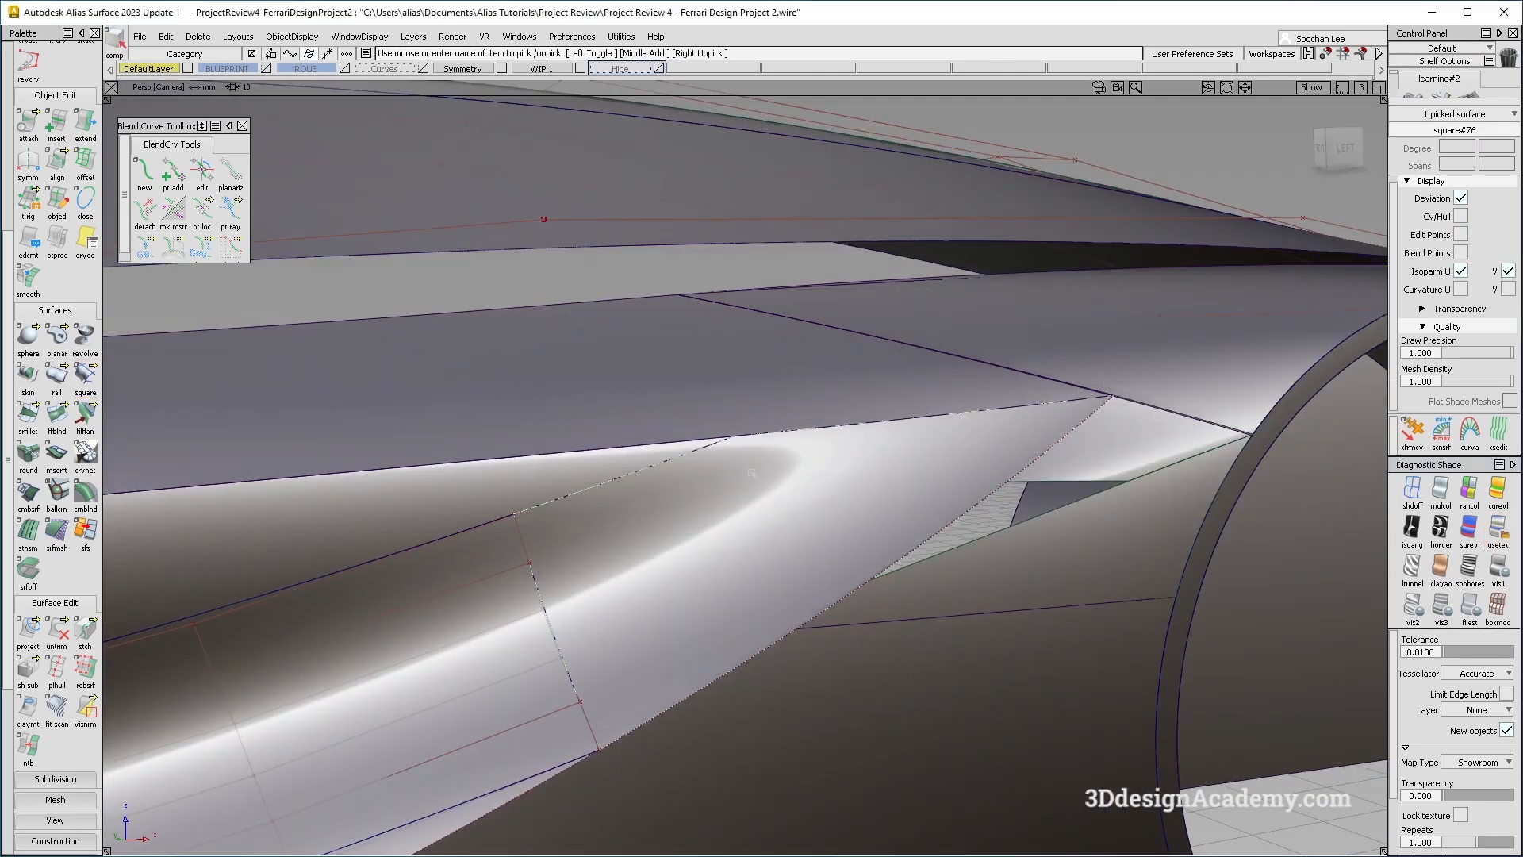
pyautogui.click(198, 37)
pyautogui.click(230, 69)
pyautogui.click(1507, 147)
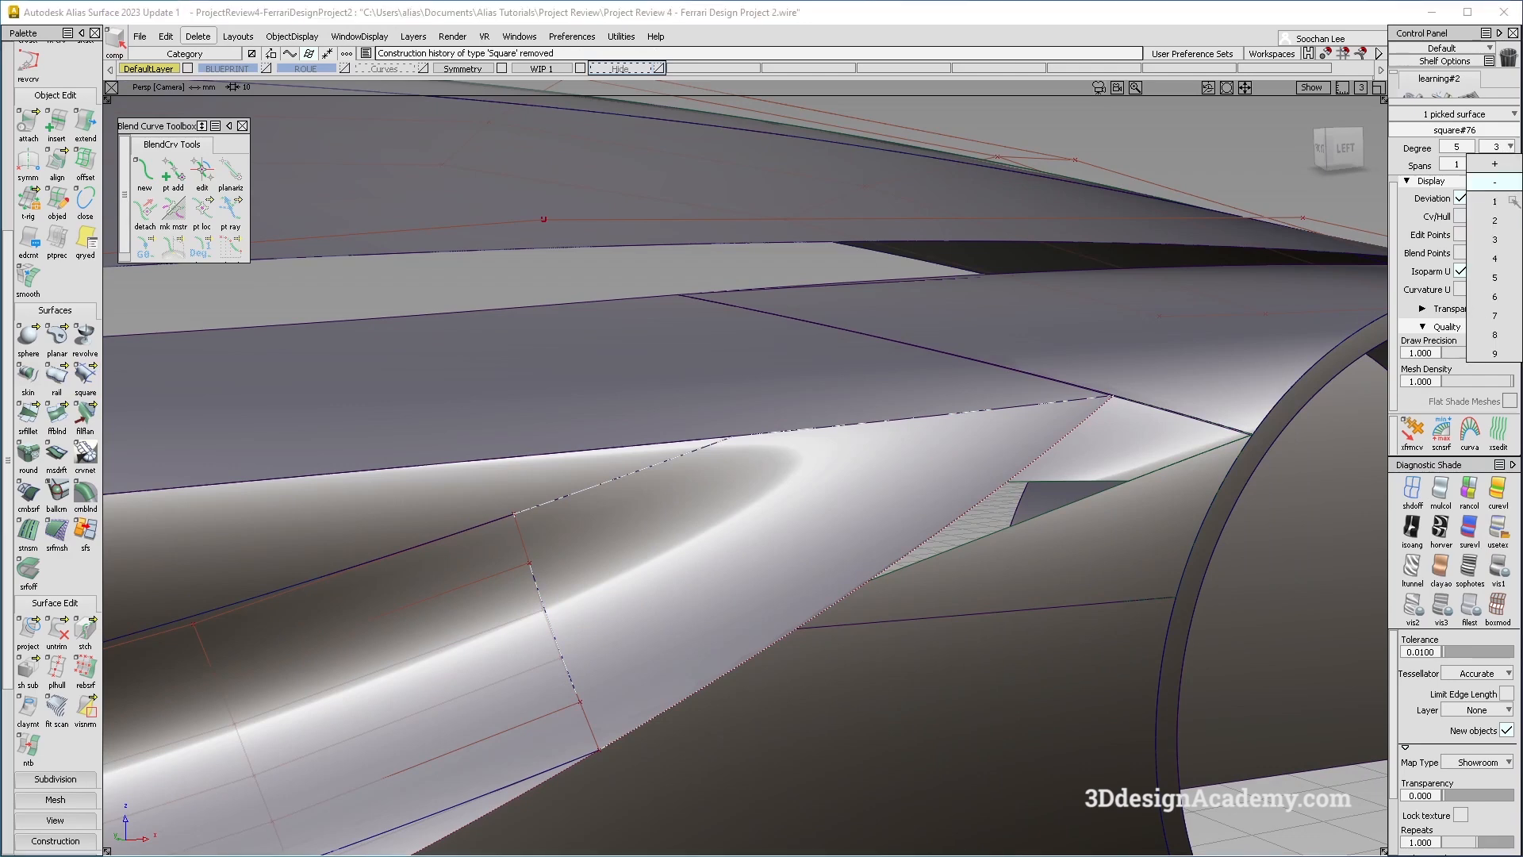
pyautogui.click(1494, 277)
pyautogui.keyDown('alt'); pyautogui.keyDown('shift'); pyautogui.moveTo(629, 633); pyautogui.dragTo(771, 476); pyautogui.keyUp('shift'); pyautogui.keyUp('alt')
pyautogui.keyDown('ctrl'); pyautogui.keyDown('shift'); pyautogui.moveTo(774, 445); pyautogui.dragTo(743, 619); pyautogui.keyUp('shift'); pyautogui.keyUp('ctrl')
pyautogui.click(695, 531)
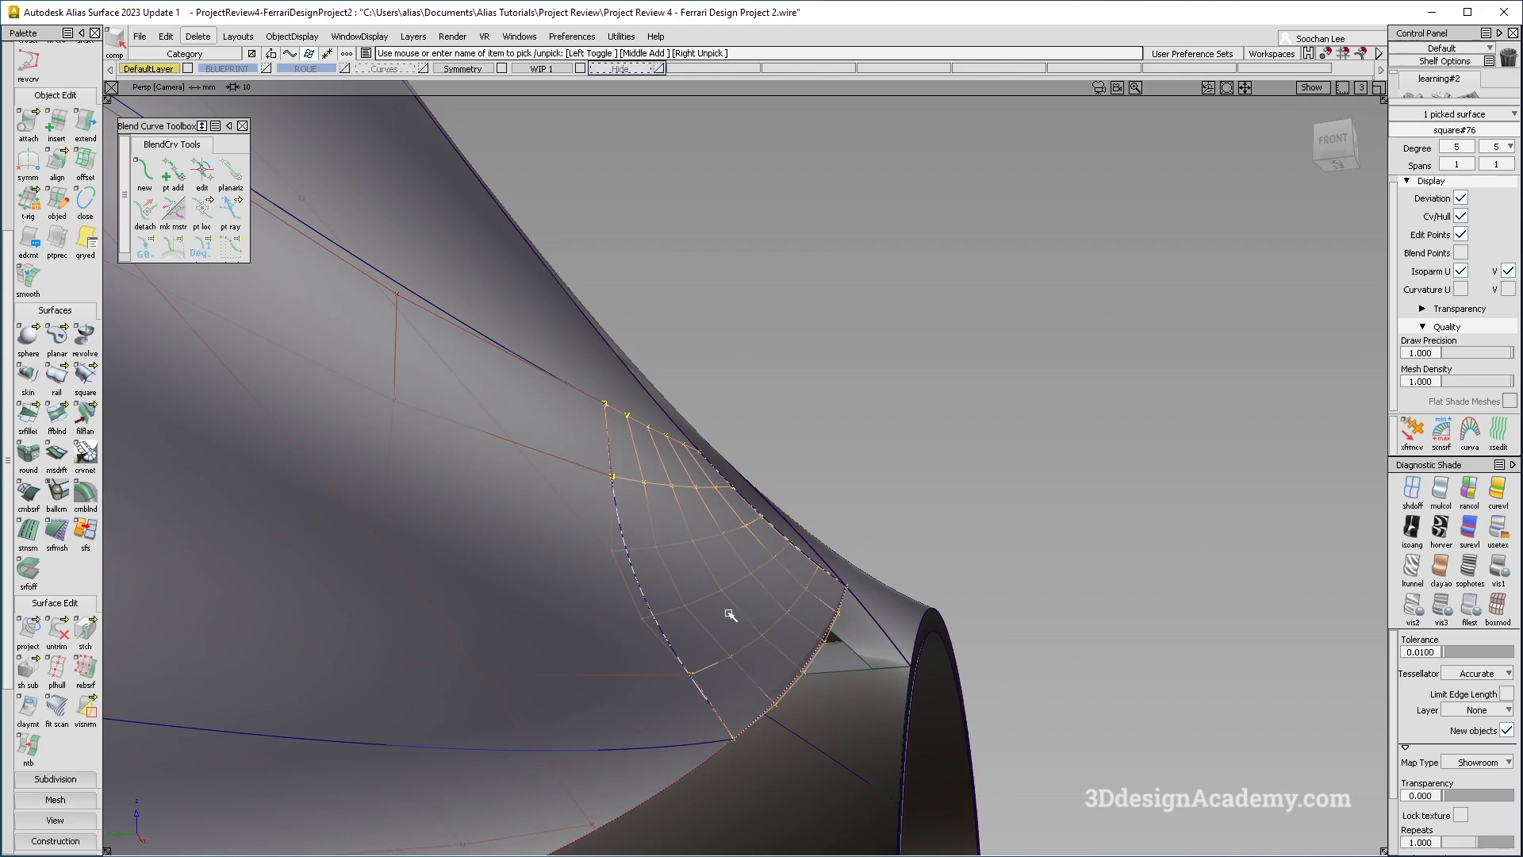
pyautogui.keyDown('alt'); pyautogui.keyDown('shift'); pyautogui.moveTo(819, 583); pyautogui.dragTo(639, 522); pyautogui.keyUp('shift'); pyautogui.keyUp('alt')
# Step: Check surface continuity along the corner surface's upper edge and its edge shared with the side blend
pyautogui.scroll(-5, 48, 698)
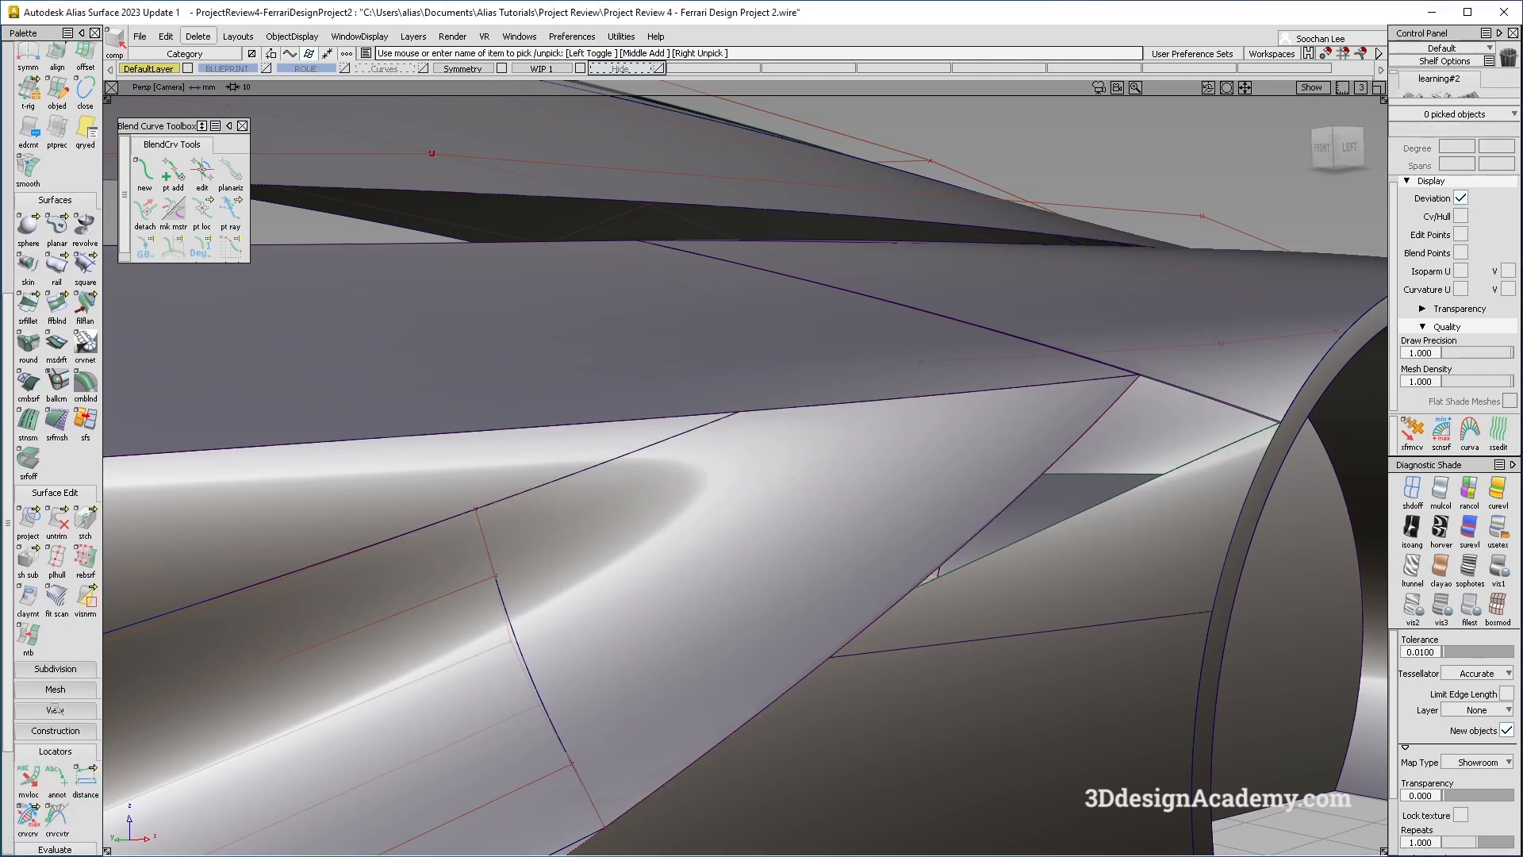
pyautogui.click(28, 787)
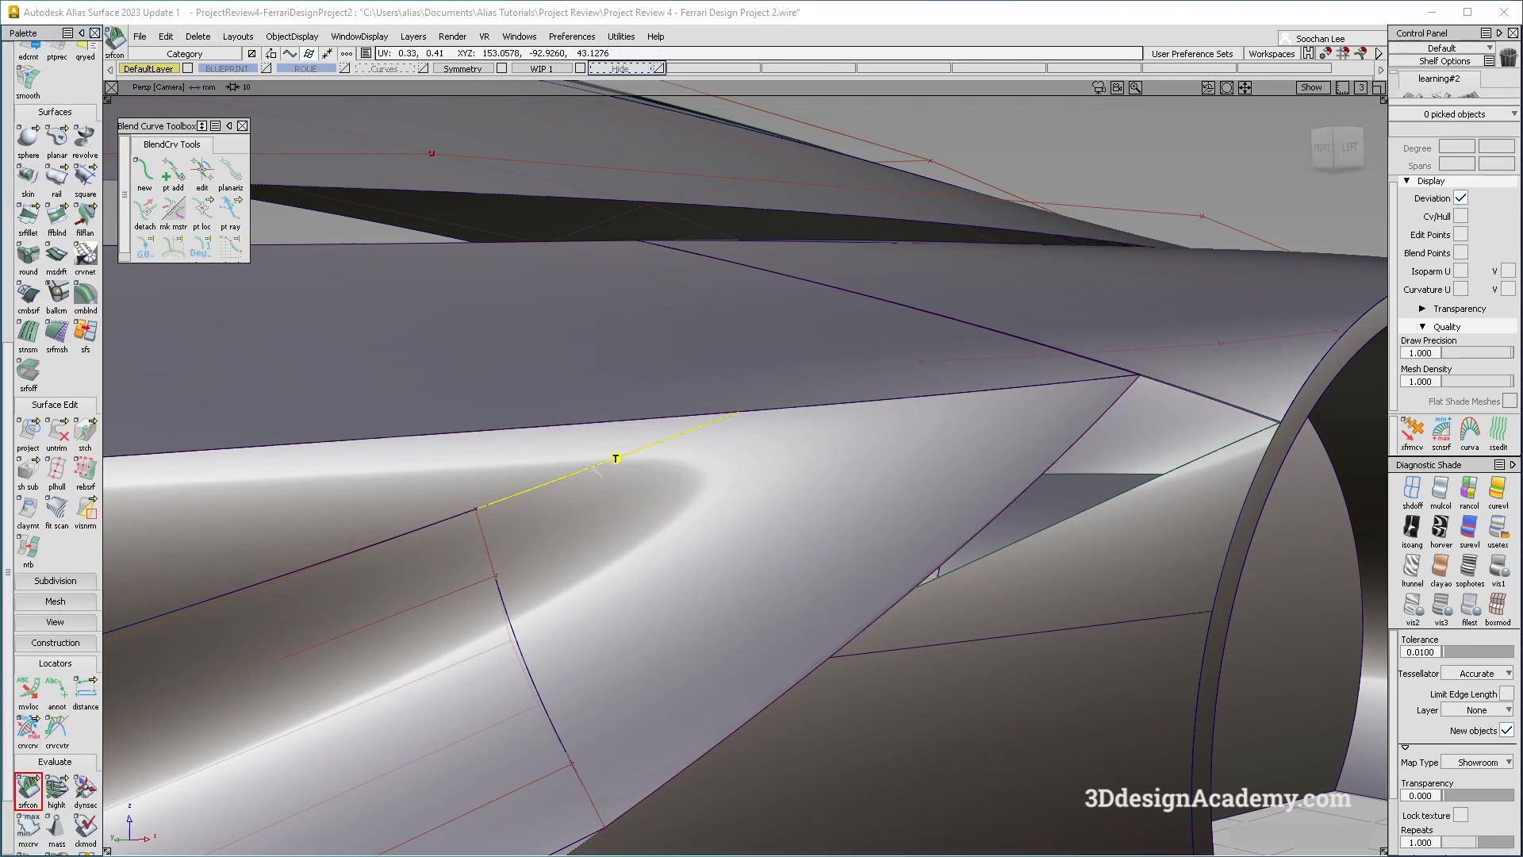
pyautogui.click(493, 559)
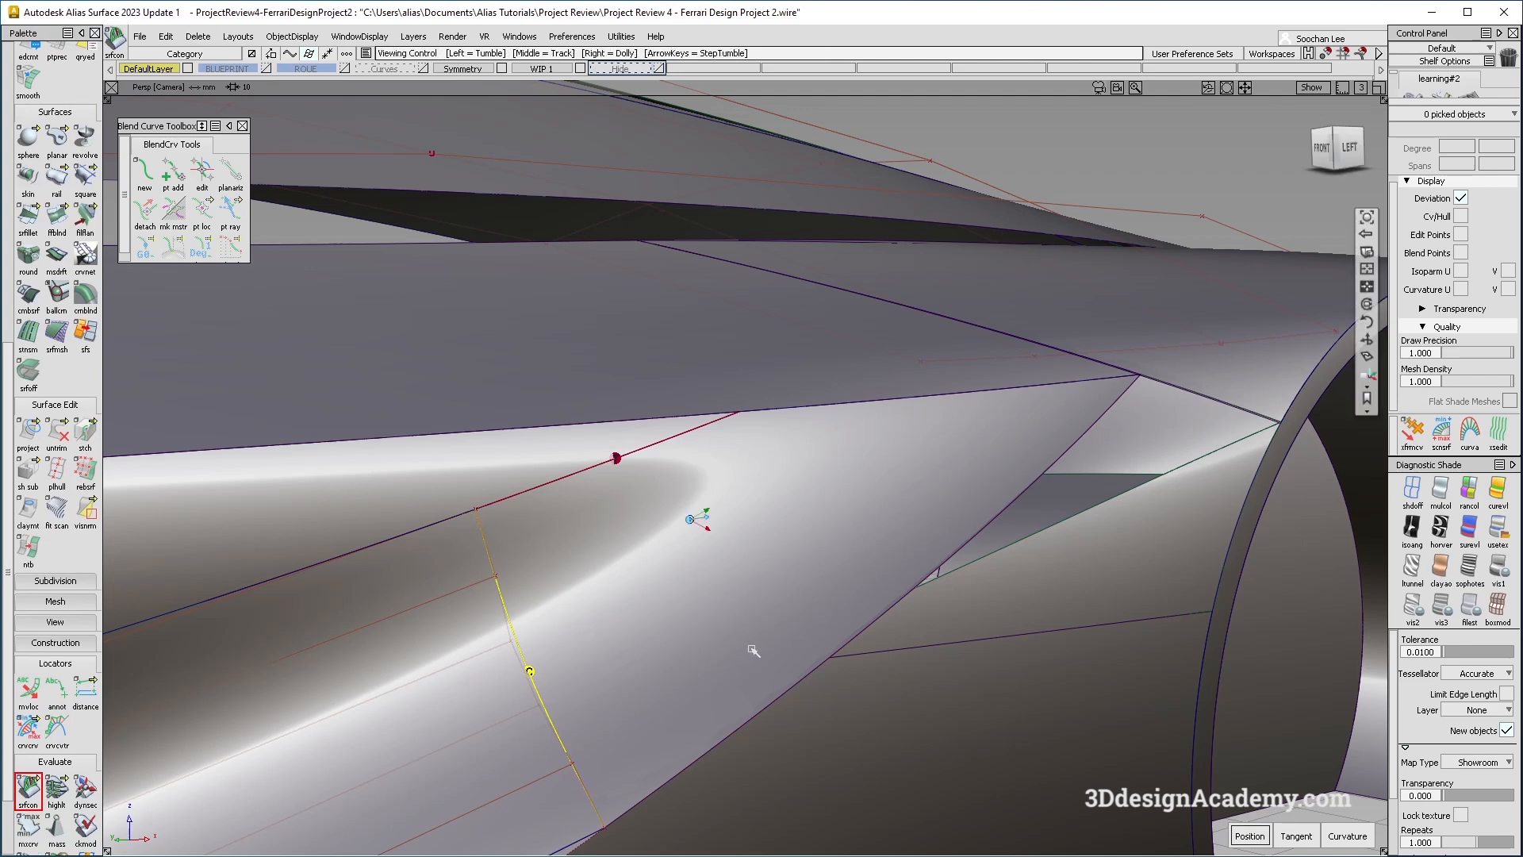
pyautogui.keyDown('alt'); pyautogui.keyDown('shift'); pyautogui.moveTo(696, 516); pyautogui.dragTo(552, 583); pyautogui.keyUp('shift'); pyautogui.keyUp('alt')
pyautogui.keyDown('alt'); pyautogui.keyDown('shift'); pyautogui.moveTo(565, 730); pyautogui.dragTo(682, 520); pyautogui.keyUp('shift'); pyautogui.keyUp('alt')
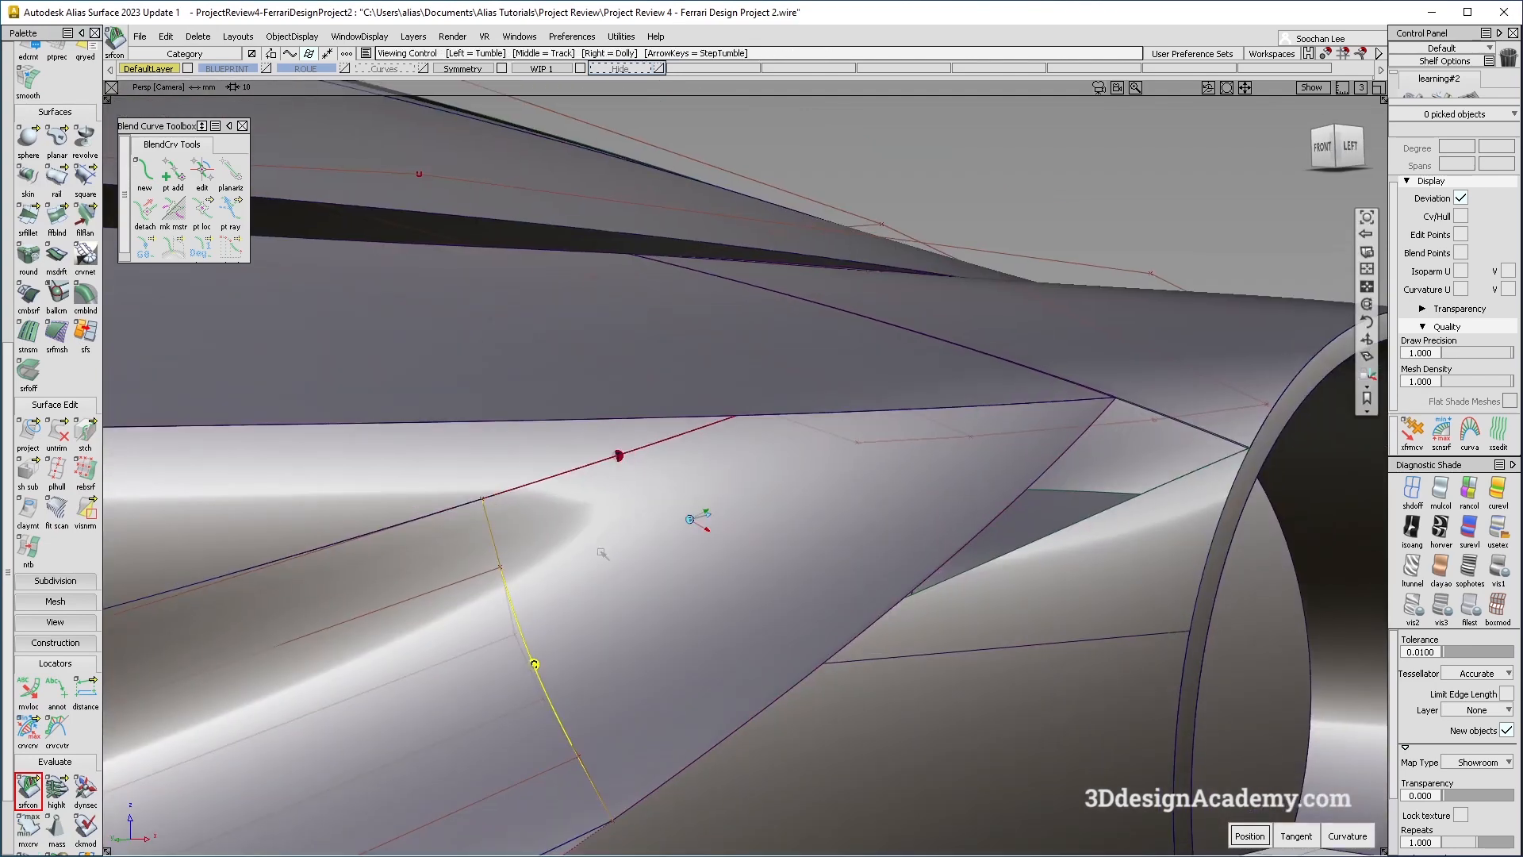
pyautogui.keyDown('alt'); pyautogui.keyDown('shift'); pyautogui.moveTo(916, 565); pyautogui.dragTo(879, 523); pyautogui.keyUp('shift'); pyautogui.keyUp('alt')
pyautogui.keyDown('alt'); pyautogui.keyDown('shift'); pyautogui.moveTo(850, 693); pyautogui.dragTo(615, 645); pyautogui.keyUp('shift'); pyautogui.keyUp('alt')
# Step: Align the lower edge of the square corner surface to the adjoining rail surface with G0 continuity
pyautogui.scroll(5, 56, 396)
pyautogui.doubleClick(57, 183)
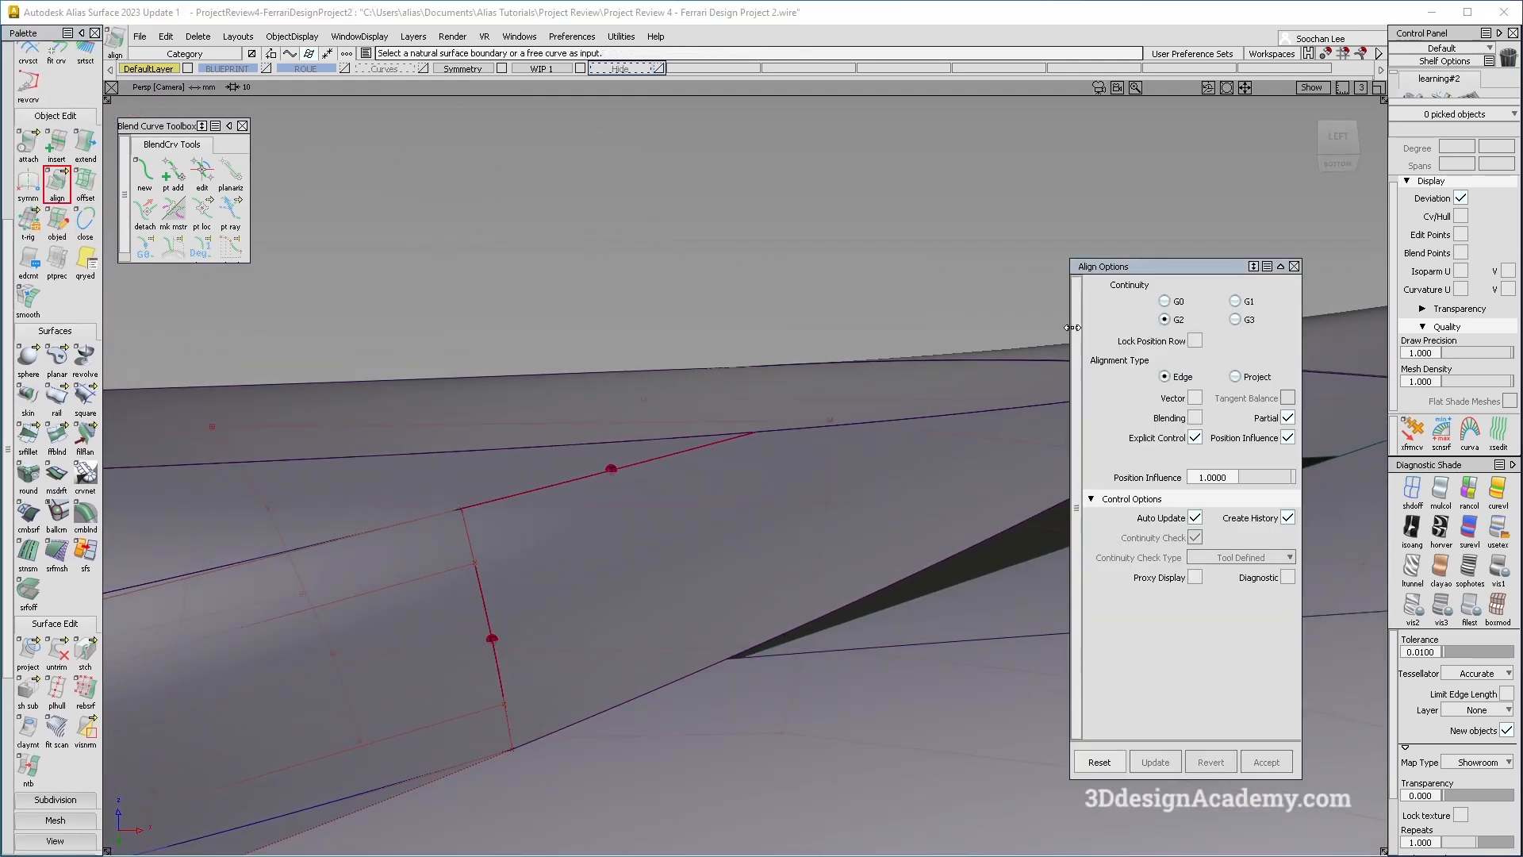
pyautogui.click(935, 570)
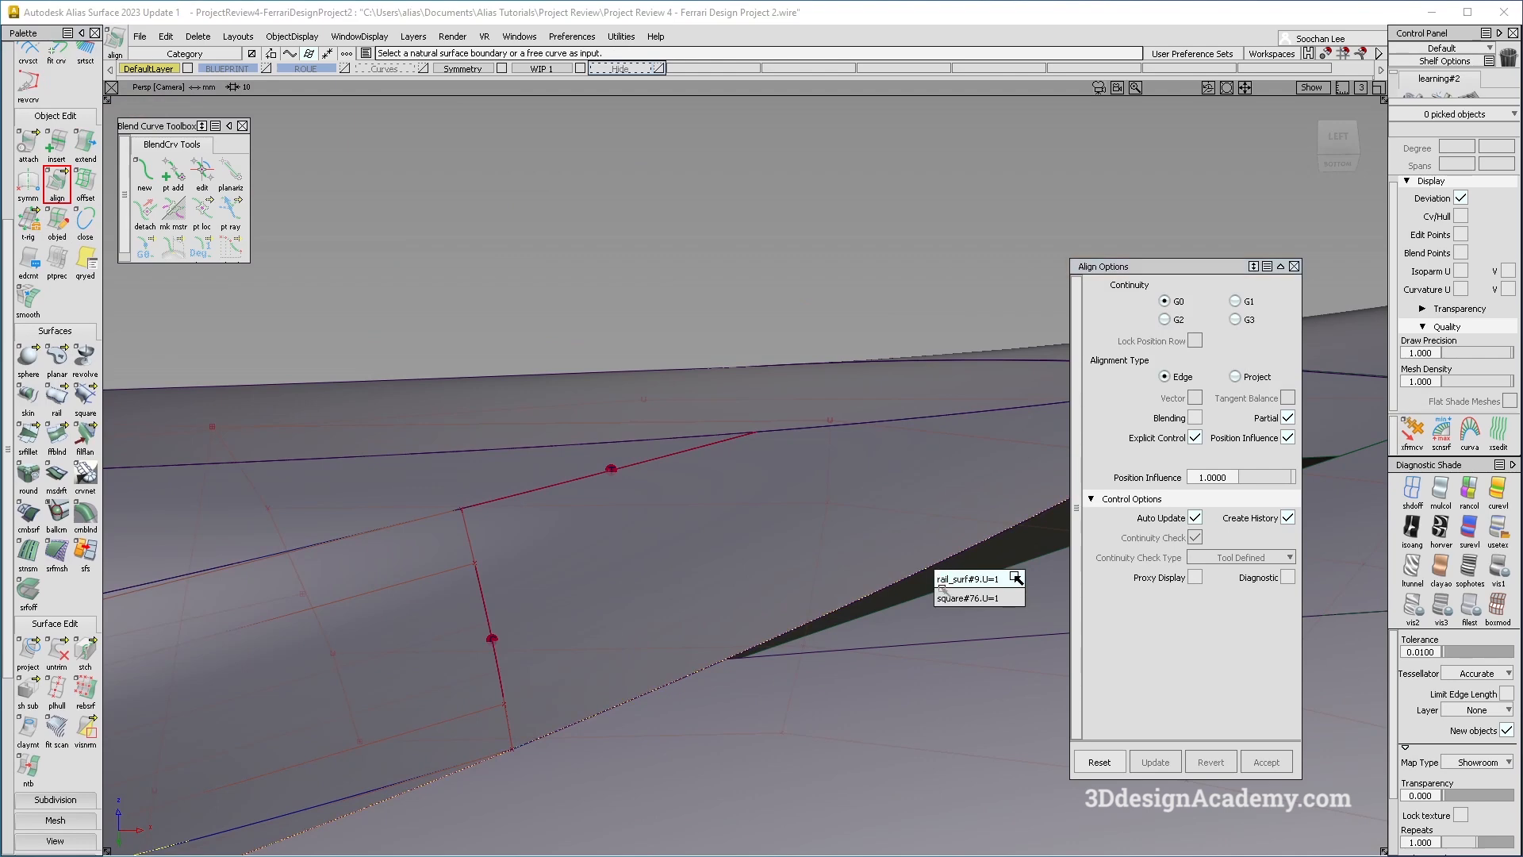
pyautogui.click(1013, 598)
pyautogui.click(926, 572)
pyautogui.keyDown('alt'); pyautogui.keyDown('shift'); pyautogui.moveTo(926, 572); pyautogui.dragTo(960, 701); pyautogui.keyUp('shift'); pyautogui.keyUp('alt')
pyautogui.moveTo(1268, 477)
pyautogui.mouseDown()
pyautogui.moveTo(1200, 496)
pyautogui.moveTo(1284, 485)
pyautogui.mouseUp()
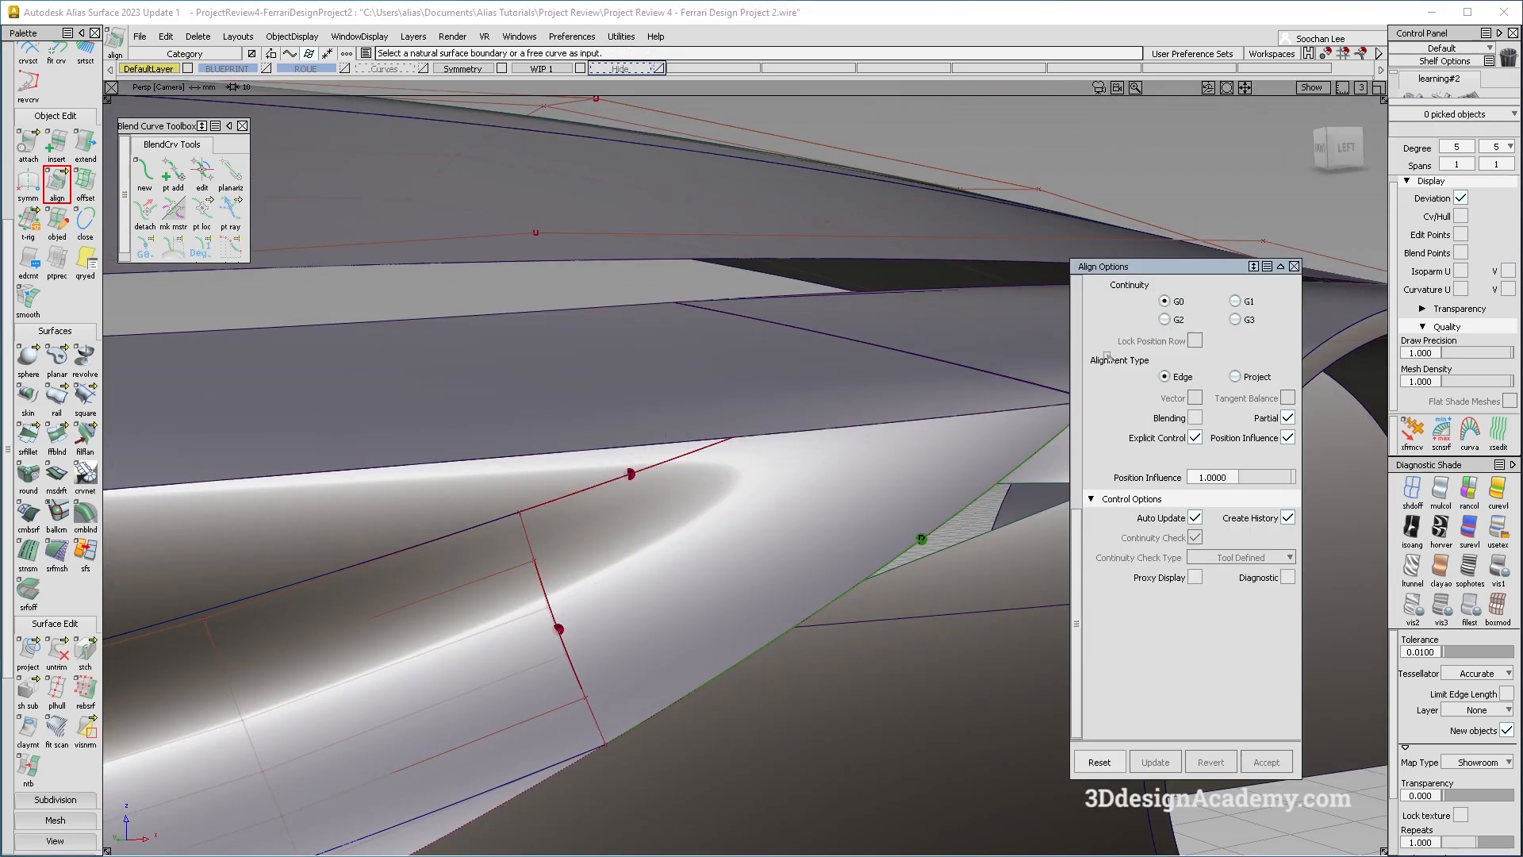
# Step: Align the corner surface's upper edge and its edge shared with the side blend to their neighbours with G2 continuity
pyautogui.click(610, 481)
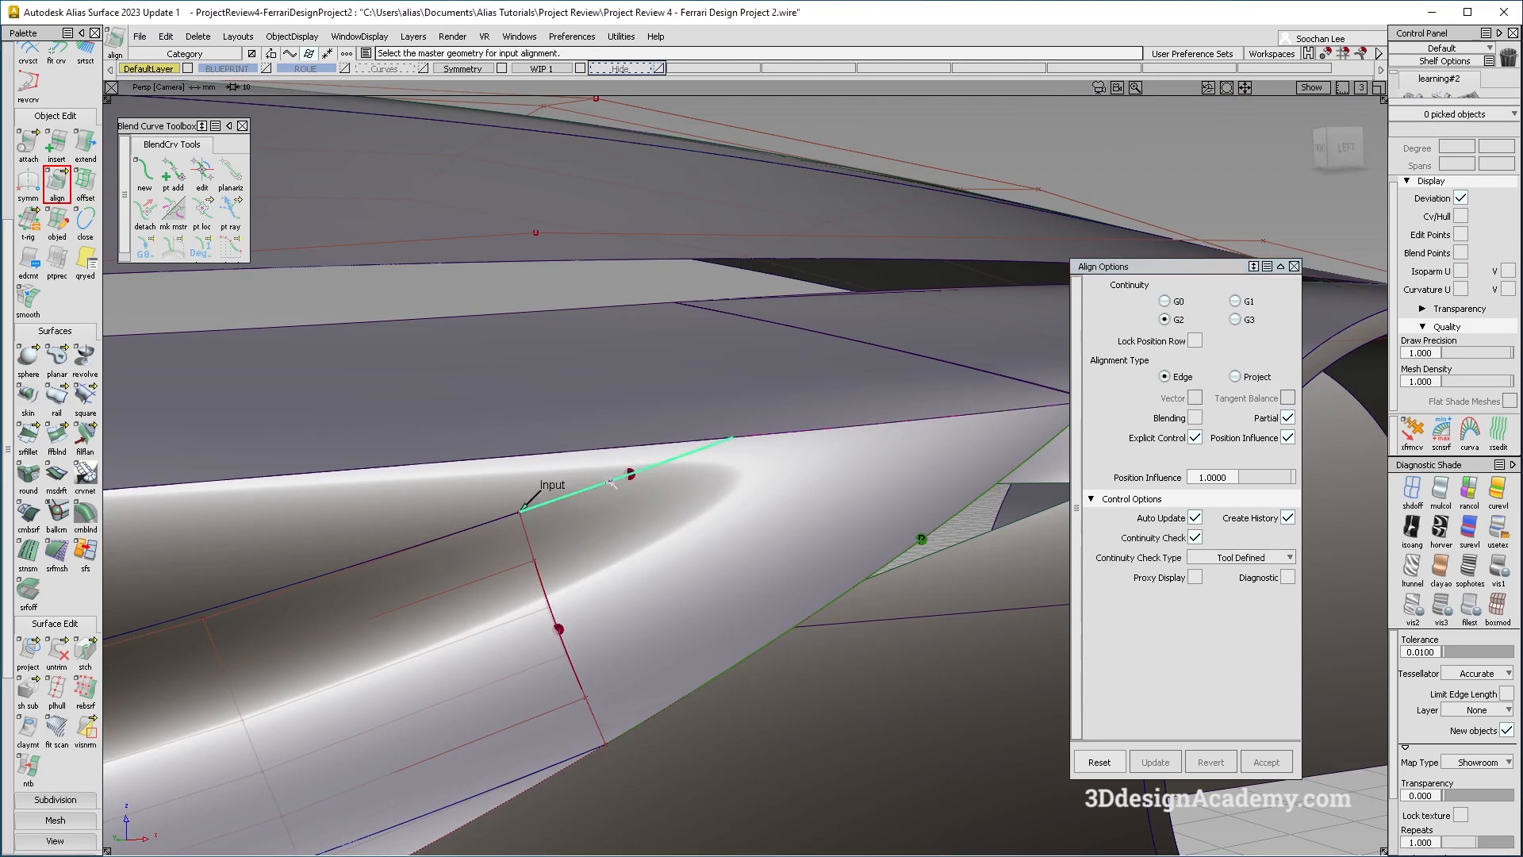
pyautogui.click(616, 482)
pyautogui.keyDown('alt'); pyautogui.keyDown('shift'); pyautogui.moveTo(631, 514); pyautogui.dragTo(513, 601); pyautogui.keyUp('shift'); pyautogui.keyUp('alt')
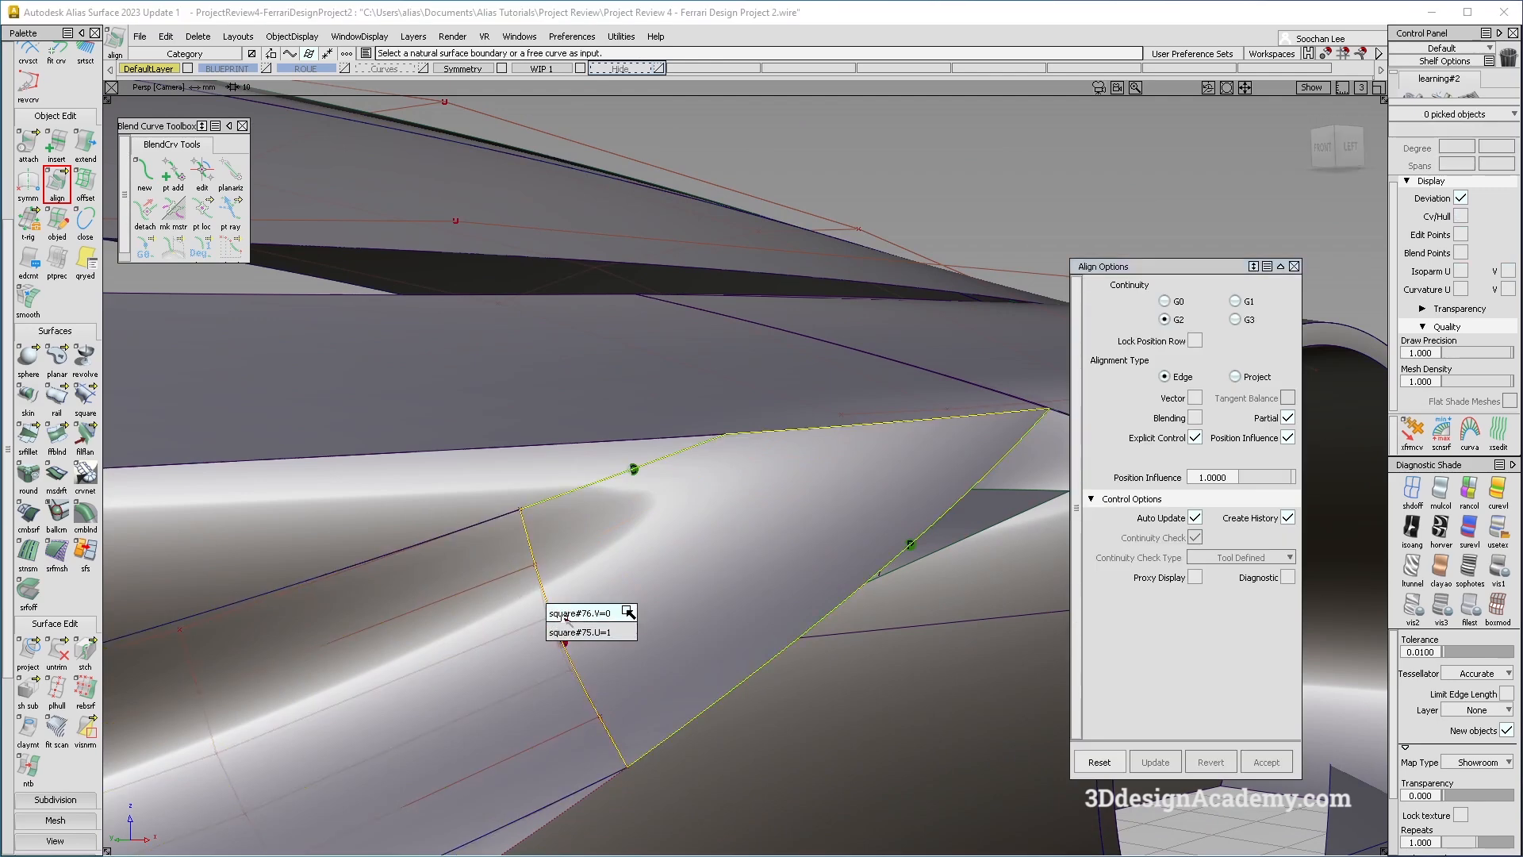
pyautogui.click(549, 607)
pyautogui.keyDown('alt'); pyautogui.keyDown('shift'); pyautogui.moveTo(716, 578); pyautogui.dragTo(658, 634); pyautogui.keyUp('shift'); pyautogui.keyUp('alt')
pyautogui.moveTo(517, 740)
pyautogui.keyDown('alt'); pyautogui.keyDown('shift'); pyautogui.mouseDown()
pyautogui.moveTo(622, 707)
pyautogui.moveTo(628, 727)
pyautogui.mouseUp(); pyautogui.keyUp('shift'); pyautogui.keyUp('alt')
pyautogui.keyDown('alt'); pyautogui.keyDown('shift'); pyautogui.moveTo(806, 565); pyautogui.dragTo(680, 672); pyautogui.keyUp('shift'); pyautogui.keyUp('alt')
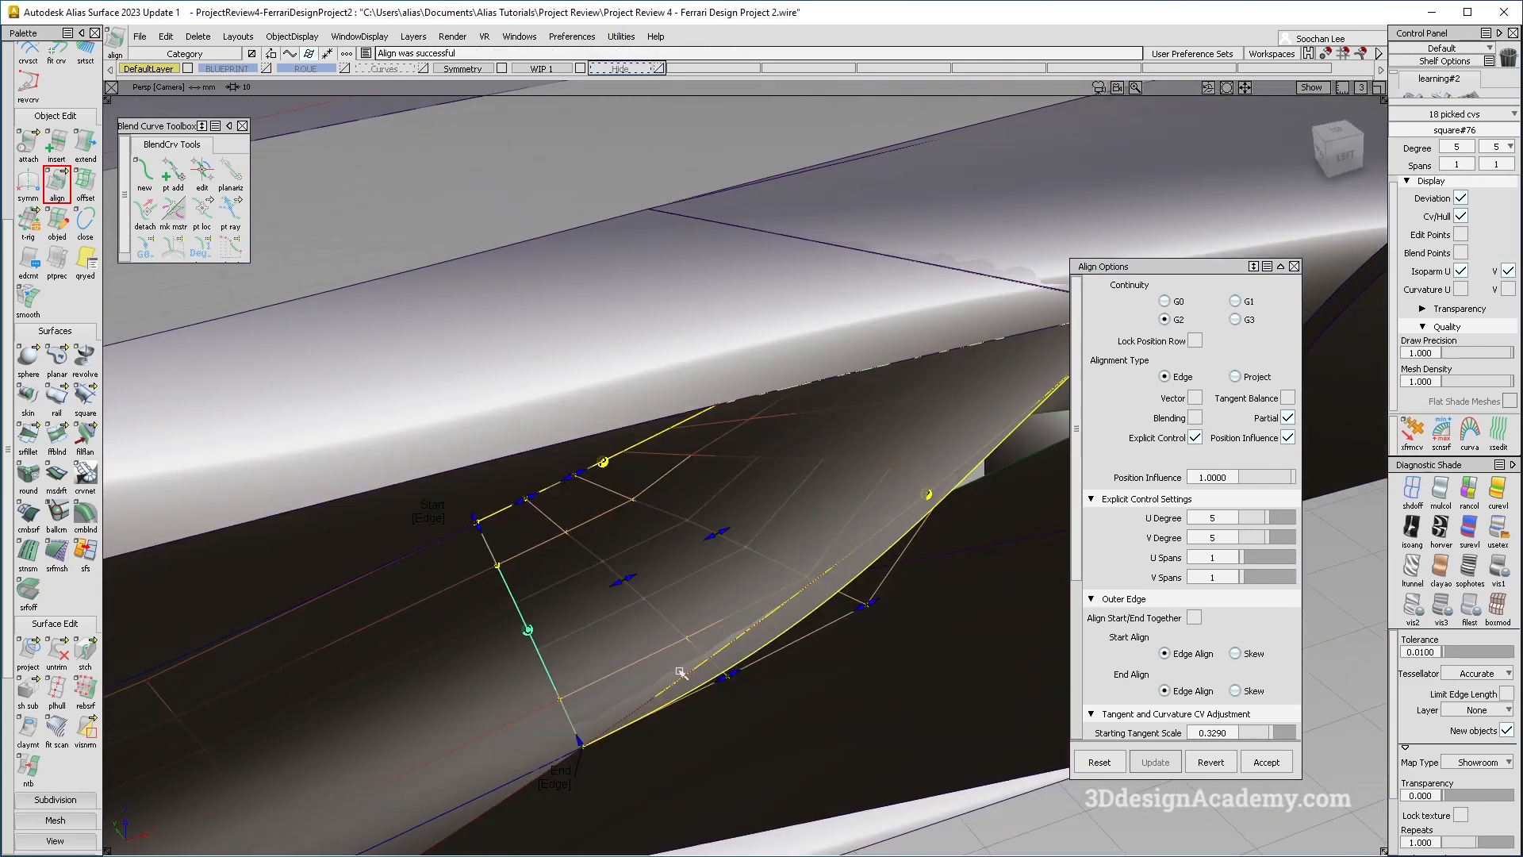
pyautogui.keyDown('alt'); pyautogui.keyDown('shift'); pyautogui.moveTo(607, 462); pyautogui.dragTo(1018, 516); pyautogui.keyUp('shift'); pyautogui.keyUp('alt')
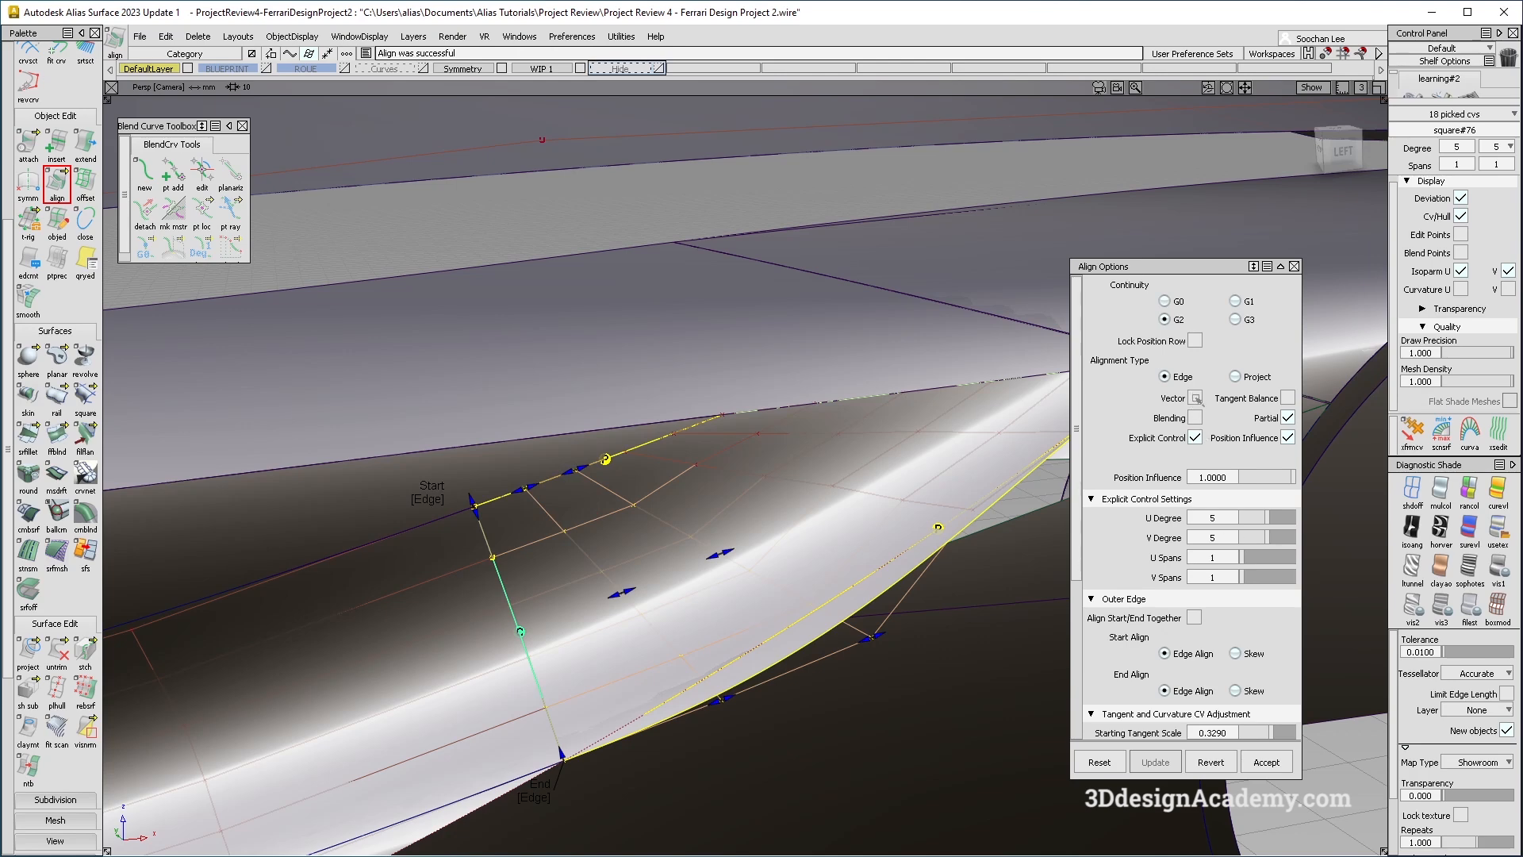
# Step: Try the Vector option on the blend-edge alignment and undo it
pyautogui.click(1196, 398)
pyautogui.keyDown('alt'); pyautogui.keyDown('shift'); pyautogui.moveTo(894, 527); pyautogui.dragTo(625, 641); pyautogui.keyUp('shift'); pyautogui.keyUp('alt')
pyautogui.hotkey('ctrl', 'z')
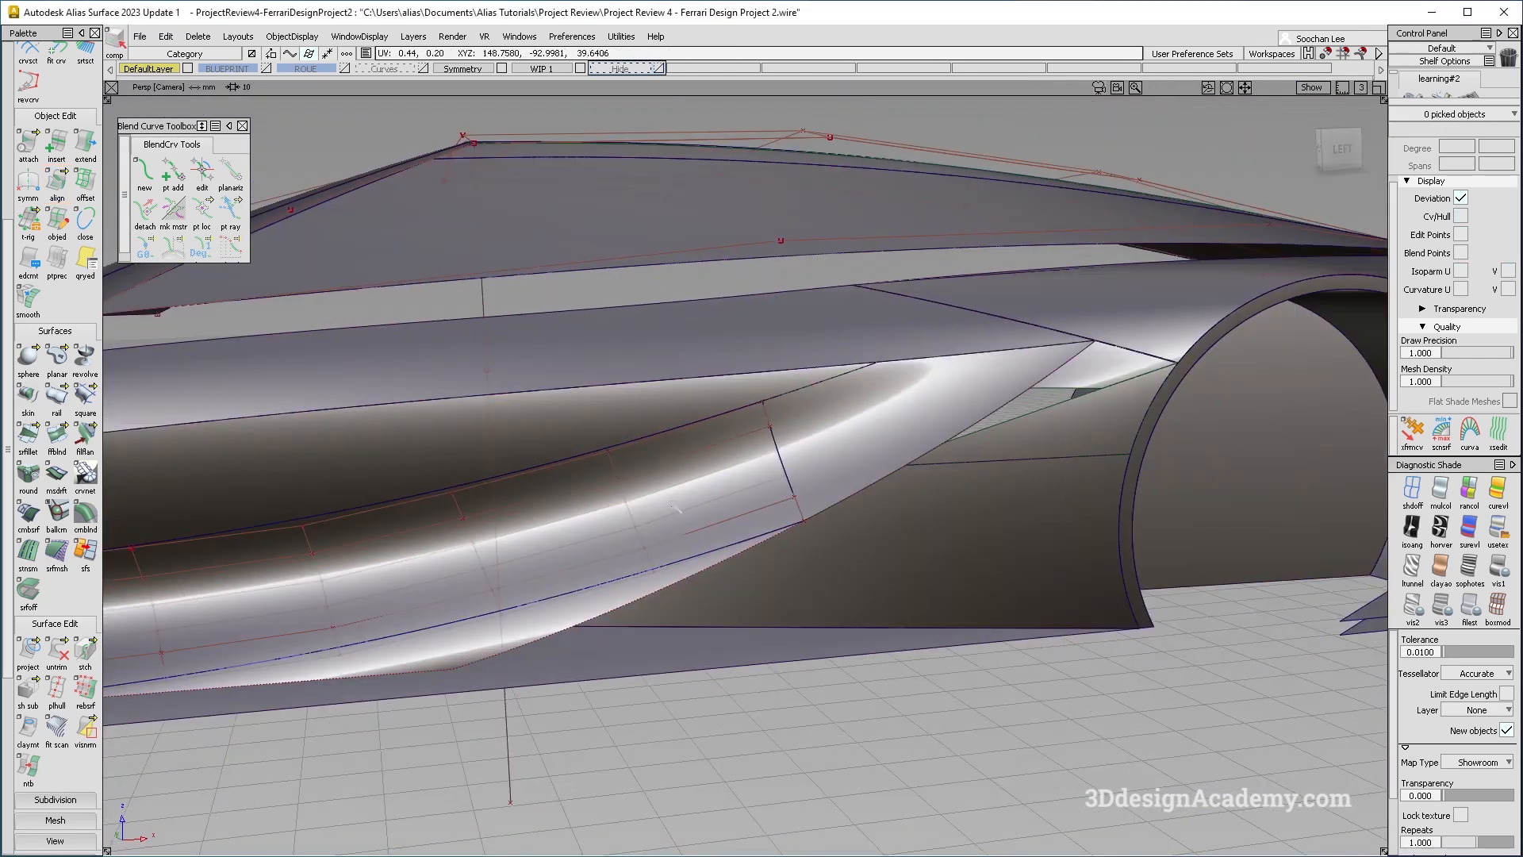
# Step: Select the side surfaces around the corner blend and clear their construction history
pyautogui.click(510, 688)
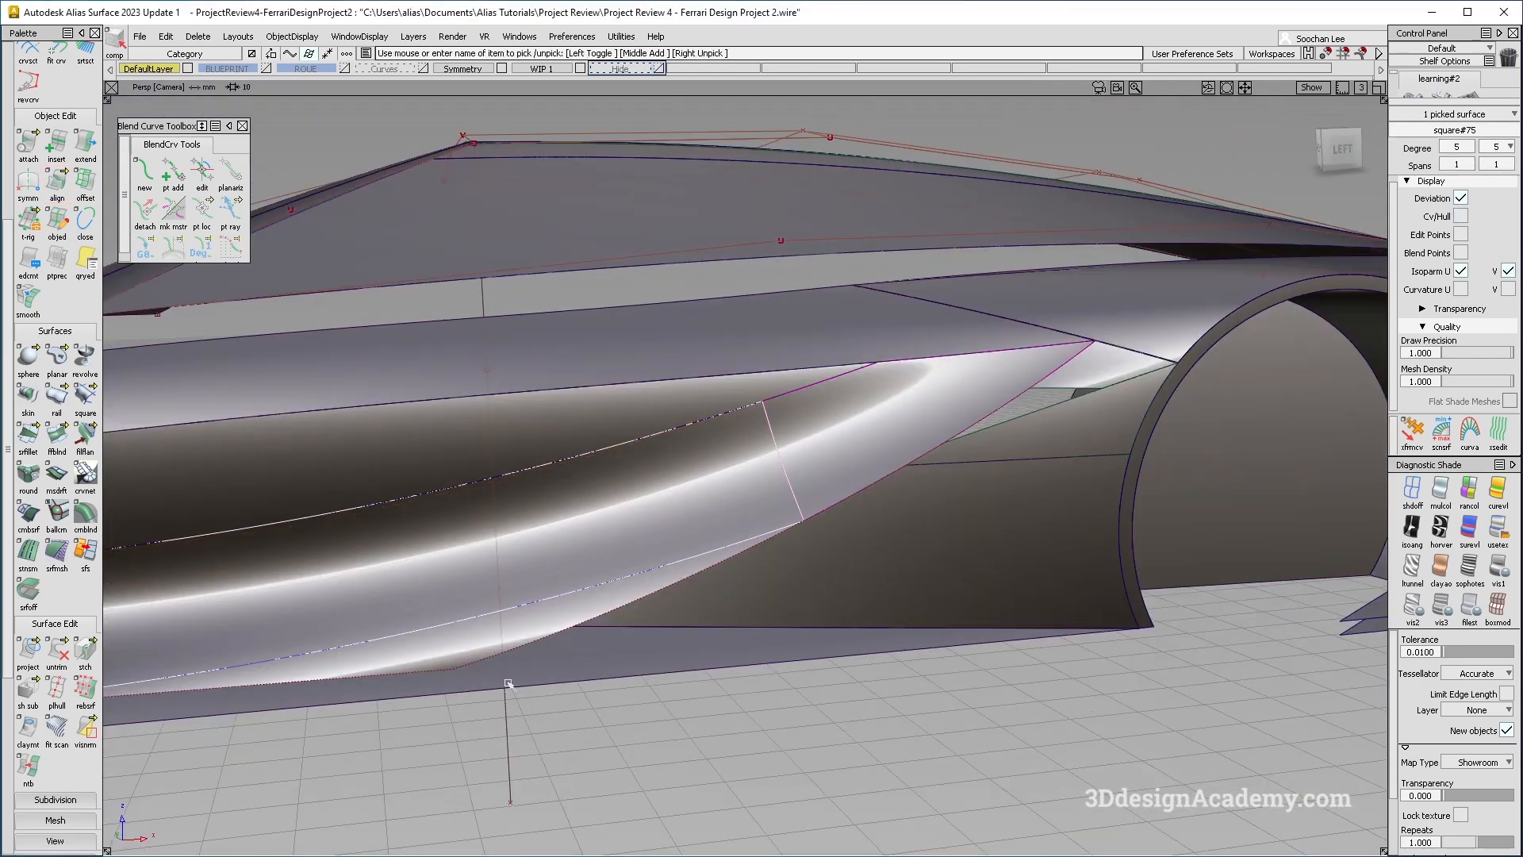
pyautogui.moveTo(918, 337); pyautogui.dragTo(761, 508)
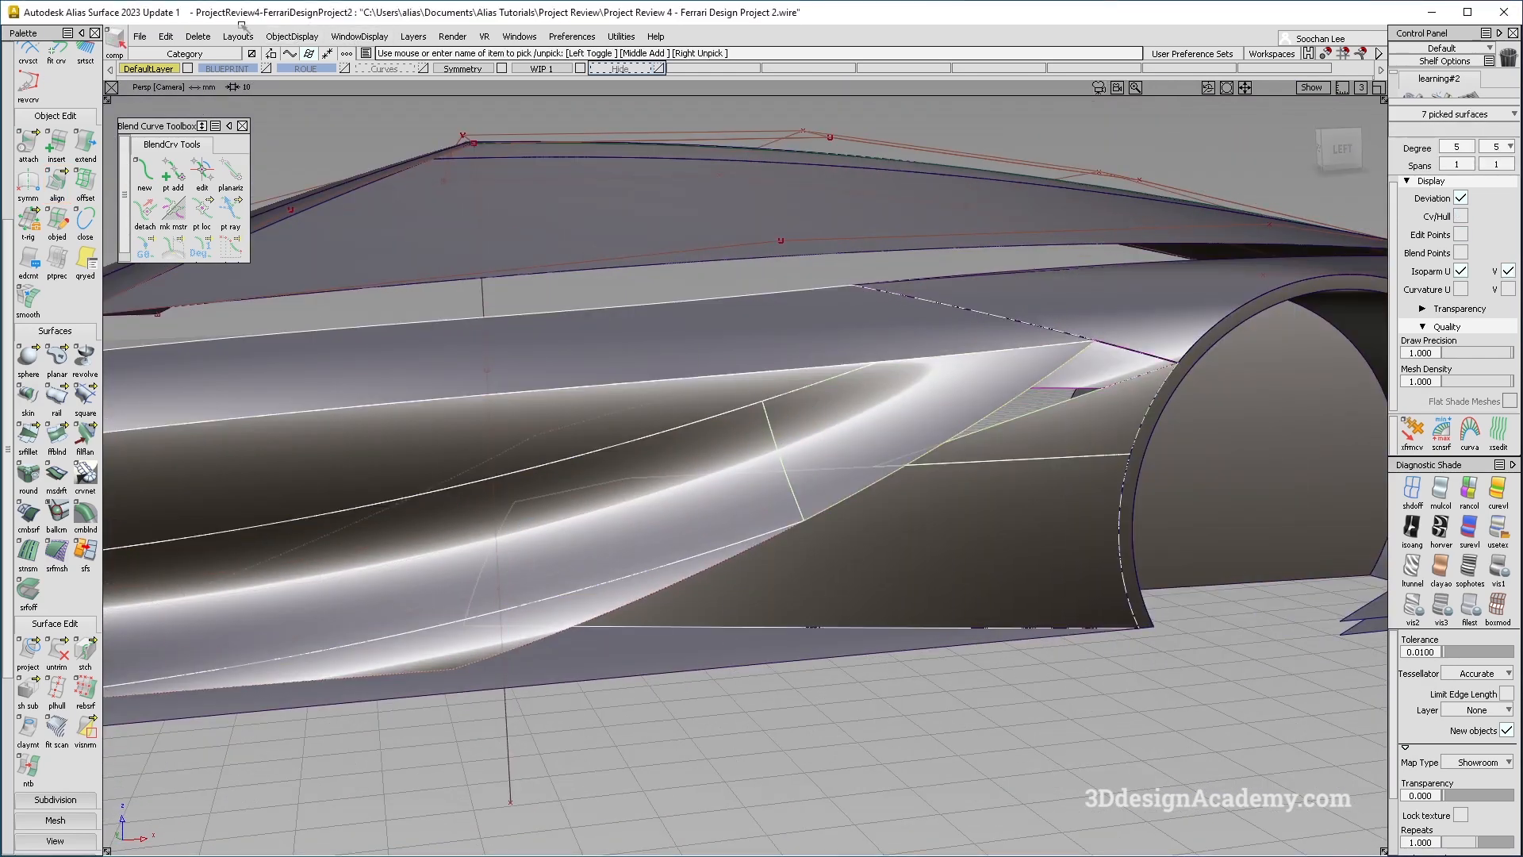
pyautogui.click(198, 36)
pyautogui.click(230, 95)
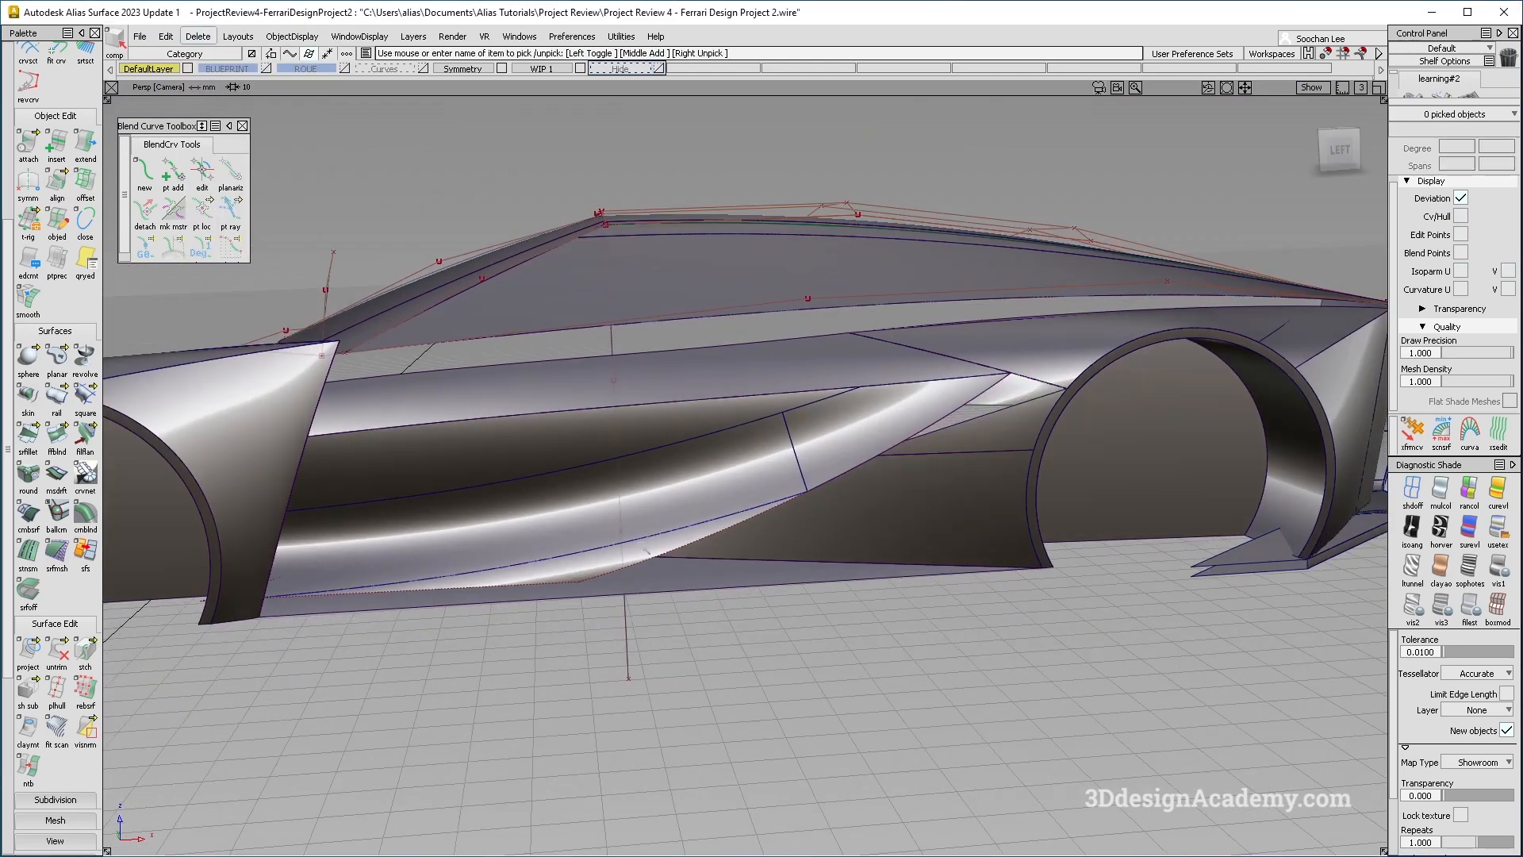
# Step: Try to trim the upper recess surface on the body side near the front fender
pyautogui.keyDown('alt'); pyautogui.keyDown('shift'); pyautogui.moveTo(647, 552); pyautogui.dragTo(626, 609); pyautogui.keyUp('shift'); pyautogui.keyUp('alt')
pyautogui.keyDown('ctrl'); pyautogui.keyDown('shift'); pyautogui.moveTo(629, 612); pyautogui.dragTo(548, 512); pyautogui.keyUp('shift'); pyautogui.keyUp('ctrl')
pyautogui.moveTo(56, 649); pyautogui.dragTo(111, 651)
pyautogui.click(523, 449)
pyautogui.keyDown('alt'); pyautogui.keyDown('shift'); pyautogui.moveTo(285, 498); pyautogui.dragTo(340, 364, button='right'); pyautogui.keyUp('shift'); pyautogui.keyUp('alt')
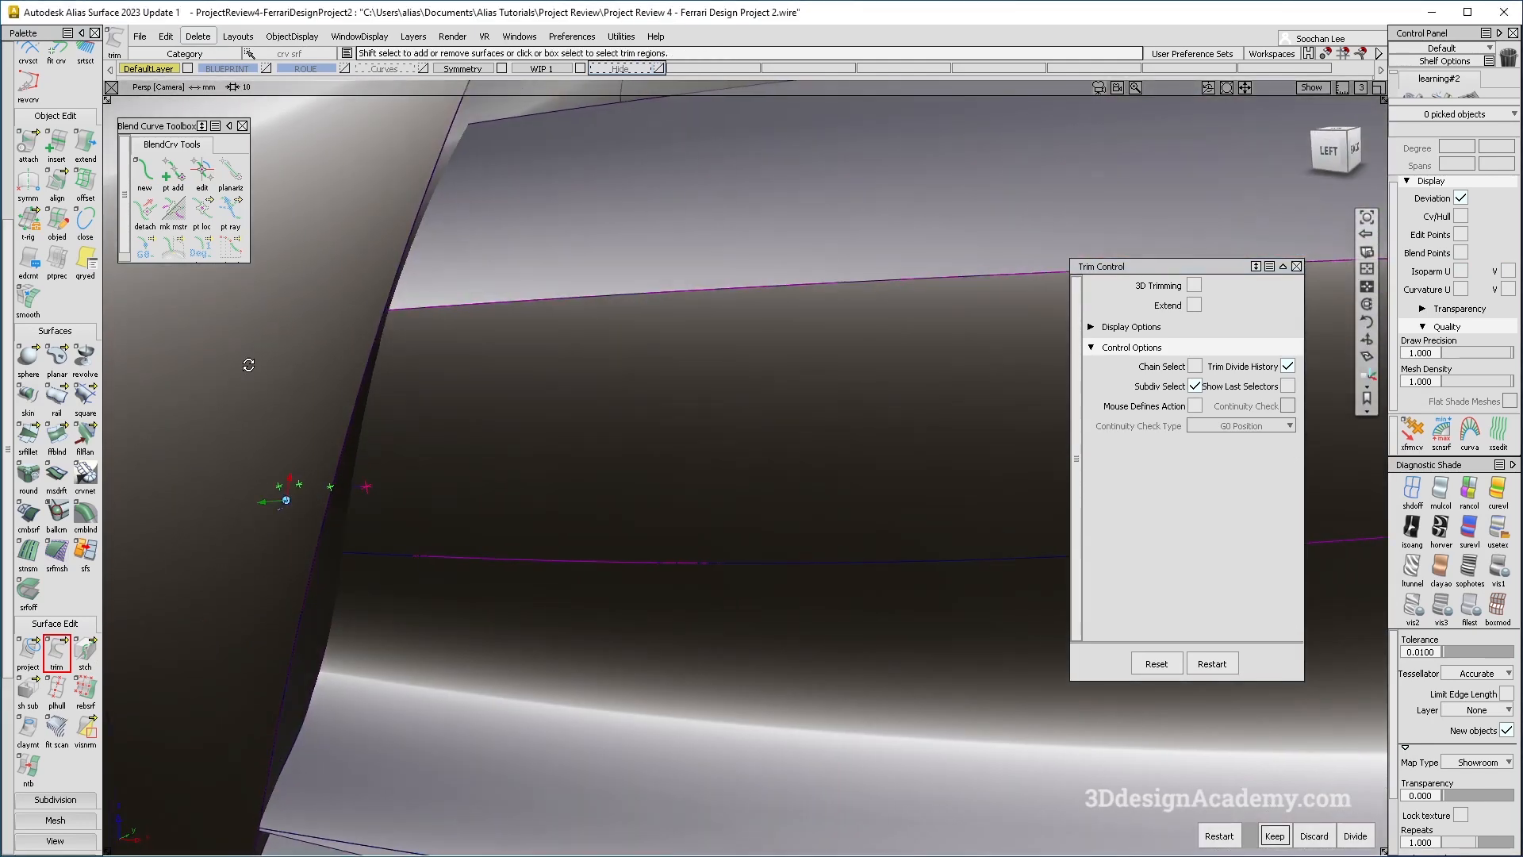
pyautogui.keyDown('ctrl'); pyautogui.keyDown('shift'); pyautogui.moveTo(585, 680); pyautogui.dragTo(605, 414); pyautogui.keyUp('shift'); pyautogui.keyUp('ctrl')
pyautogui.keyDown('ctrl'); pyautogui.keyDown('shift'); pyautogui.moveTo(683, 294); pyautogui.dragTo(754, 474); pyautogui.keyUp('shift'); pyautogui.keyUp('ctrl')
pyautogui.keyDown('alt'); pyautogui.keyDown('shift'); pyautogui.moveTo(829, 492); pyautogui.dragTo(680, 516, button='right'); pyautogui.keyUp('shift'); pyautogui.keyUp('alt')
pyautogui.click(619, 520)
# Step: Show the Hide layer, pick the surfaces stored on it and compare them with the new side blend
pyautogui.moveTo(619, 520)
pyautogui.keyDown('alt'); pyautogui.keyDown('shift'); pyautogui.mouseDown()
pyautogui.moveTo(754, 635)
pyautogui.moveTo(726, 738)
pyautogui.mouseUp(); pyautogui.keyUp('shift'); pyautogui.keyUp('alt')
pyautogui.keyDown('ctrl'); pyautogui.keyDown('shift'); pyautogui.moveTo(725, 745); pyautogui.dragTo(722, 509); pyautogui.keyUp('shift'); pyautogui.keyUp('ctrl')
pyautogui.keyDown('ctrl'); pyautogui.keyDown('shift'); pyautogui.moveTo(751, 539); pyautogui.dragTo(632, 564, button='right'); pyautogui.keyUp('shift'); pyautogui.keyUp('ctrl')
pyautogui.keyDown('alt'); pyautogui.keyDown('shift'); pyautogui.moveTo(632, 564); pyautogui.dragTo(761, 567, button='middle'); pyautogui.keyUp('shift'); pyautogui.keyUp('alt')
pyautogui.keyDown('alt'); pyautogui.keyDown('shift'); pyautogui.moveTo(762, 567); pyautogui.dragTo(797, 590); pyautogui.keyUp('shift'); pyautogui.keyUp('alt')
pyautogui.keyDown('ctrl'); pyautogui.keyDown('shift'); pyautogui.moveTo(866, 421); pyautogui.dragTo(685, 83, button='right'); pyautogui.keyUp('shift'); pyautogui.keyUp('ctrl')
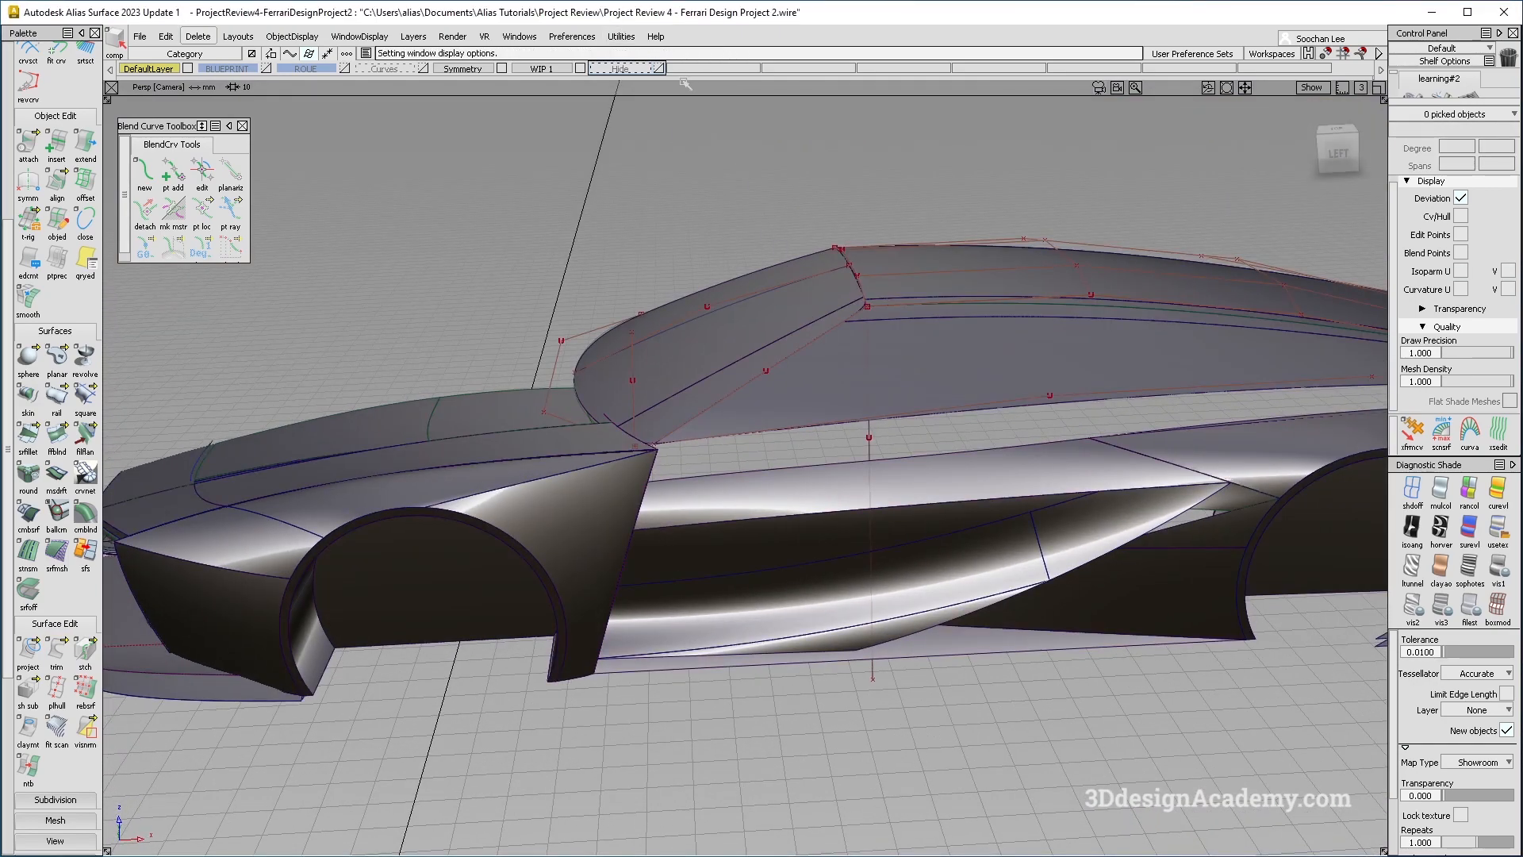
pyautogui.click(659, 69)
pyautogui.click(622, 69)
pyautogui.click(624, 102)
pyautogui.moveTo(942, 656)
pyautogui.keyDown('alt'); pyautogui.keyDown('shift'); pyautogui.mouseDown()
pyautogui.moveTo(801, 573)
pyautogui.moveTo(751, 579)
pyautogui.mouseUp(); pyautogui.keyUp('shift'); pyautogui.keyUp('alt')
pyautogui.moveTo(752, 579)
pyautogui.keyDown('ctrl'); pyautogui.keyDown('shift'); pyautogui.mouseDown(button='right')
pyautogui.moveTo(847, 623)
pyautogui.moveTo(865, 680)
pyautogui.mouseUp(button='right'); pyautogui.keyUp('shift'); pyautogui.keyUp('ctrl')
pyautogui.moveTo(841, 614)
pyautogui.keyDown('alt'); pyautogui.keyDown('shift'); pyautogui.mouseDown()
pyautogui.moveTo(713, 615)
pyautogui.moveTo(1056, 639)
pyautogui.moveTo(887, 571)
pyautogui.mouseUp(); pyautogui.keyUp('shift'); pyautogui.keyUp('alt')
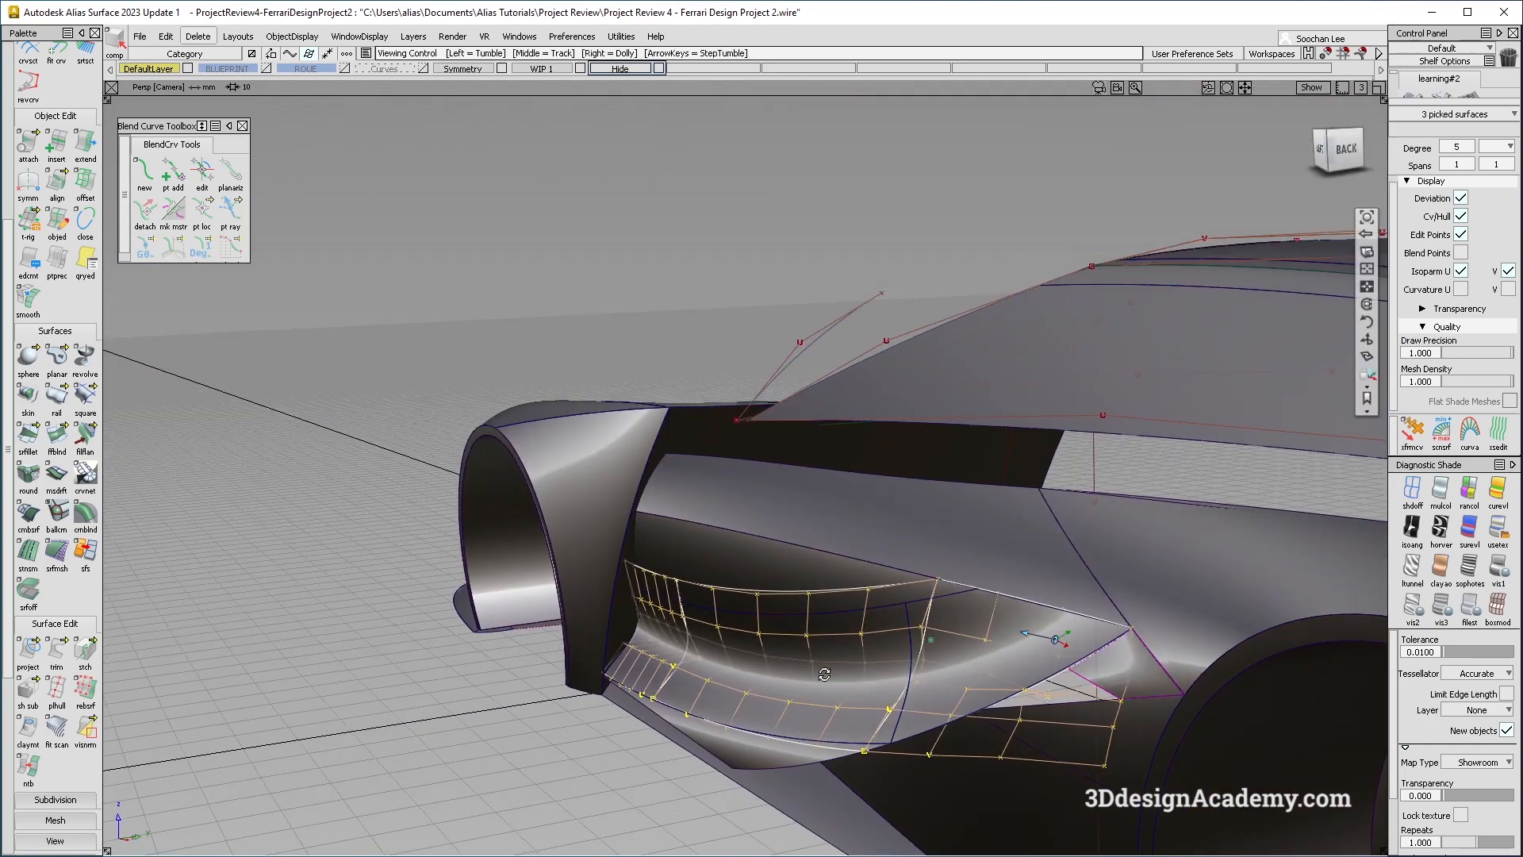
pyautogui.keyDown('alt'); pyautogui.keyDown('shift'); pyautogui.moveTo(824, 674); pyautogui.dragTo(968, 694); pyautogui.keyUp('shift'); pyautogui.keyUp('alt')
pyautogui.keyDown('alt'); pyautogui.keyDown('shift'); pyautogui.moveTo(830, 558); pyautogui.dragTo(817, 453, button='middle'); pyautogui.keyUp('shift'); pyautogui.keyUp('alt')
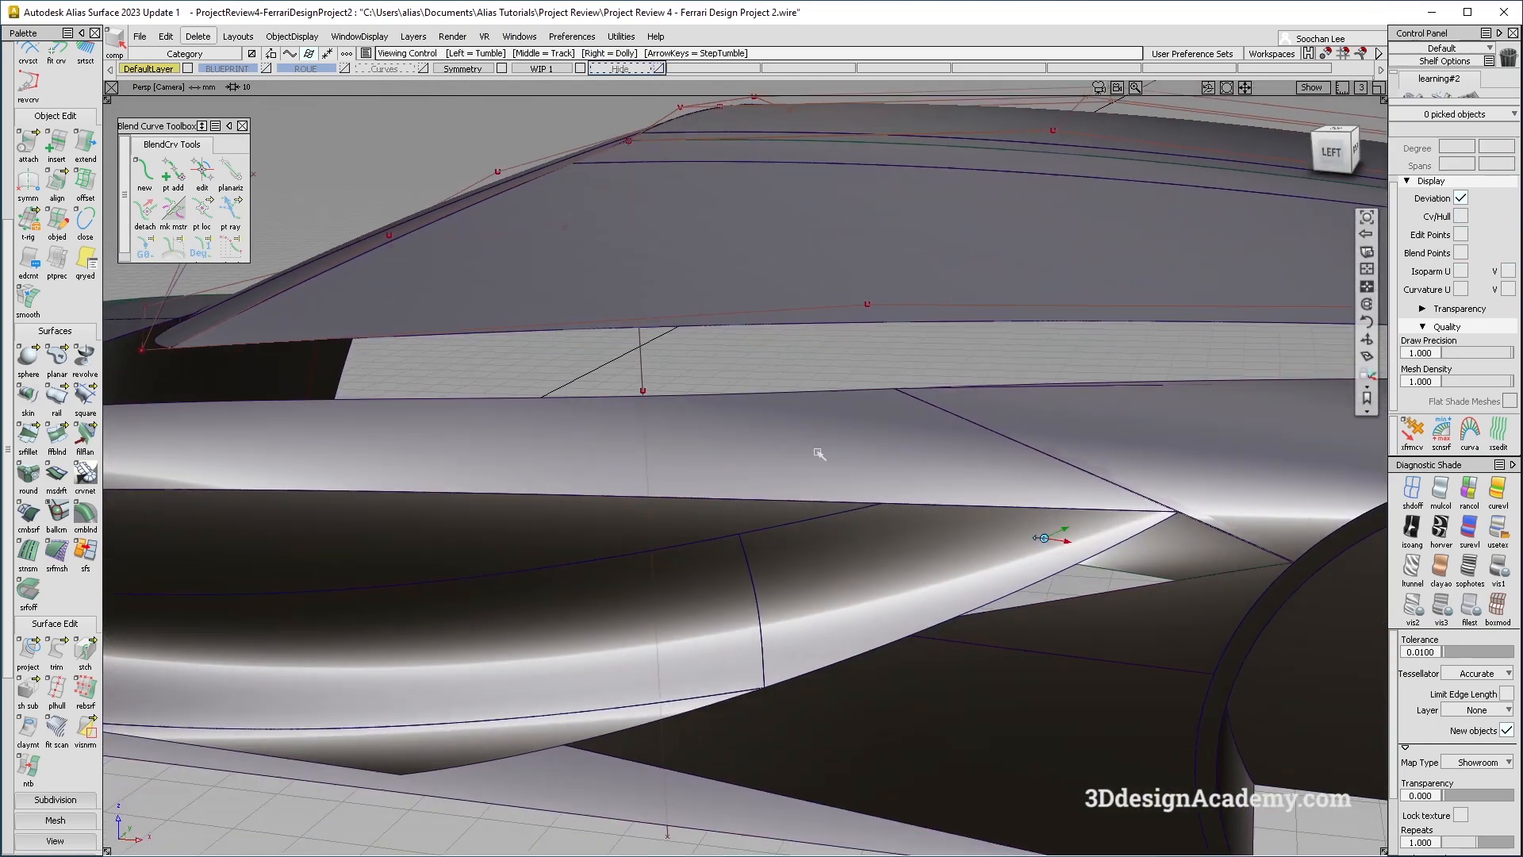
# Step: Examine the side blend and corner surface along the body side from several angles
pyautogui.keyDown('alt'); pyautogui.keyDown('shift'); pyautogui.moveTo(816, 452); pyautogui.dragTo(593, 605, button='right'); pyautogui.keyUp('shift'); pyautogui.keyUp('alt')
pyautogui.press('F2')
pyautogui.keyDown('alt'); pyautogui.keyDown('shift'); pyautogui.moveTo(865, 615); pyautogui.dragTo(871, 695); pyautogui.keyUp('shift'); pyautogui.keyUp('alt')
pyautogui.keyDown('alt'); pyautogui.keyDown('shift'); pyautogui.moveTo(1117, 558); pyautogui.dragTo(1044, 507); pyautogui.keyUp('shift'); pyautogui.keyUp('alt')
pyautogui.press('F2')
pyautogui.keyDown('ctrl'); pyautogui.keyDown('shift'); pyautogui.moveTo(775, 714); pyautogui.dragTo(751, 540); pyautogui.keyUp('shift'); pyautogui.keyUp('ctrl')
pyautogui.keyDown('ctrl'); pyautogui.keyDown('shift'); pyautogui.moveTo(752, 547); pyautogui.dragTo(698, 674, button='right'); pyautogui.keyUp('shift'); pyautogui.keyUp('ctrl')
pyautogui.keyDown('alt'); pyautogui.keyDown('shift'); pyautogui.moveTo(698, 674); pyautogui.dragTo(598, 644); pyautogui.keyUp('shift'); pyautogui.keyUp('alt')
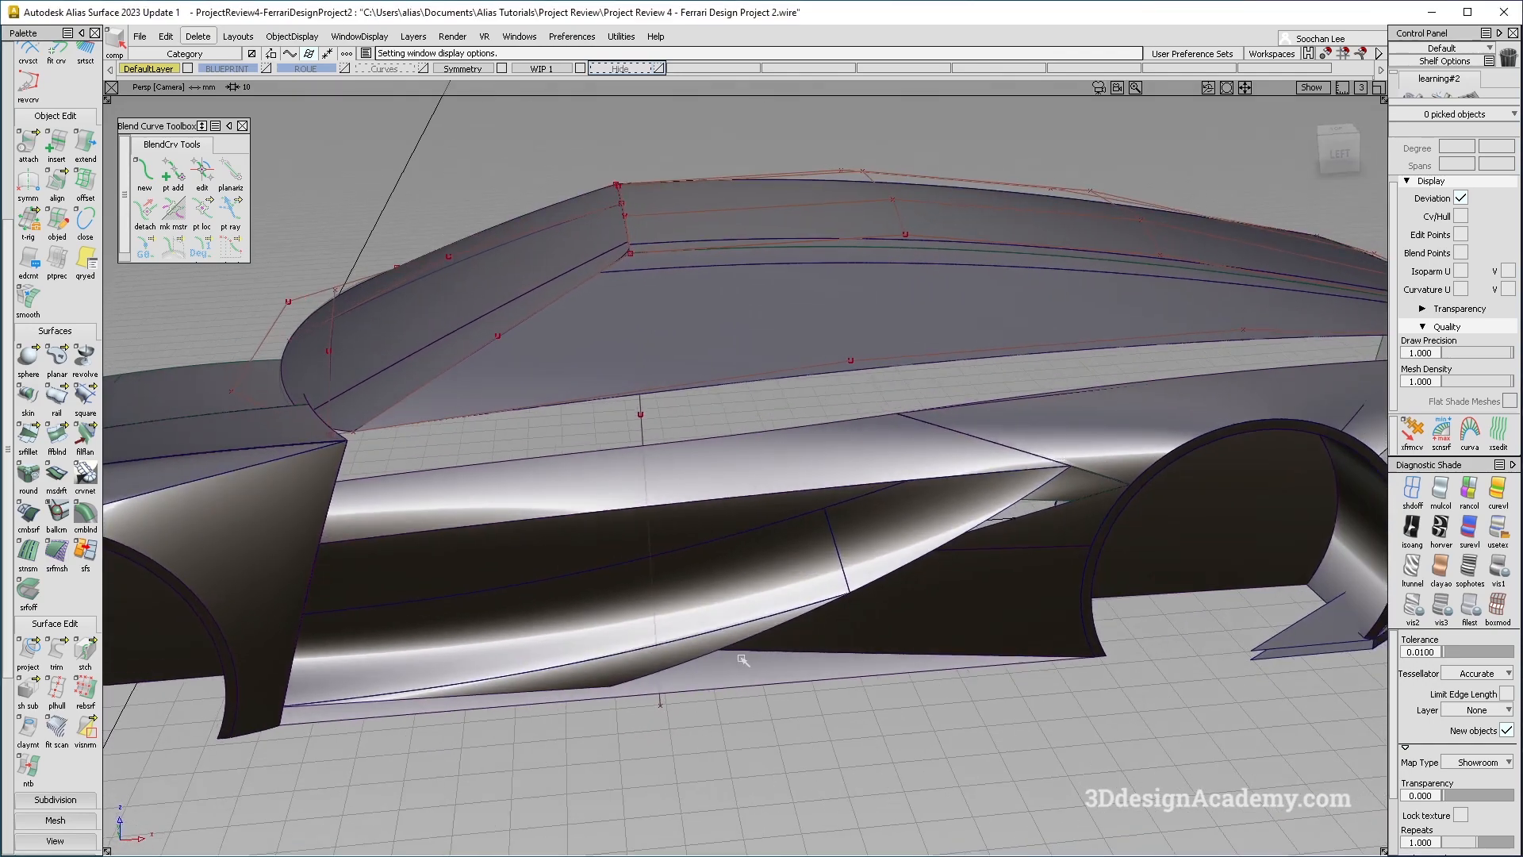
# Step: Switch the diagnostic shading to Multi Color and examine the front fender and hood with the model curves hidden
pyautogui.click(1434, 499)
pyautogui.keyDown('alt'); pyautogui.keyDown('shift'); pyautogui.moveTo(551, 519); pyautogui.dragTo(742, 523, button='middle'); pyautogui.keyUp('shift'); pyautogui.keyUp('alt')
pyautogui.keyDown('alt'); pyautogui.keyDown('shift'); pyautogui.moveTo(742, 524); pyautogui.dragTo(645, 551); pyautogui.keyUp('shift'); pyautogui.keyUp('alt')
pyautogui.keyDown('alt'); pyautogui.keyDown('shift'); pyautogui.moveTo(589, 549); pyautogui.dragTo(606, 560, button='middle'); pyautogui.keyUp('shift'); pyautogui.keyUp('alt')
pyautogui.keyDown('alt'); pyautogui.keyDown('shift'); pyautogui.moveTo(583, 500); pyautogui.dragTo(595, 508); pyautogui.keyUp('shift'); pyautogui.keyUp('alt')
pyautogui.keyDown('alt'); pyautogui.keyDown('shift'); pyautogui.moveTo(595, 508); pyautogui.dragTo(545, 527, button='right'); pyautogui.keyUp('shift'); pyautogui.keyUp('alt')
pyautogui.keyDown('alt'); pyautogui.keyDown('shift'); pyautogui.moveTo(562, 565); pyautogui.dragTo(605, 520, button='middle'); pyautogui.keyUp('shift'); pyautogui.keyUp('alt')
pyautogui.keyDown('alt'); pyautogui.keyDown('shift'); pyautogui.moveTo(605, 521); pyautogui.dragTo(626, 524, button='right'); pyautogui.keyUp('shift'); pyautogui.keyUp('alt')
pyautogui.keyDown('alt'); pyautogui.keyDown('shift'); pyautogui.moveTo(627, 523); pyautogui.dragTo(502, 485); pyautogui.keyUp('shift'); pyautogui.keyUp('alt')
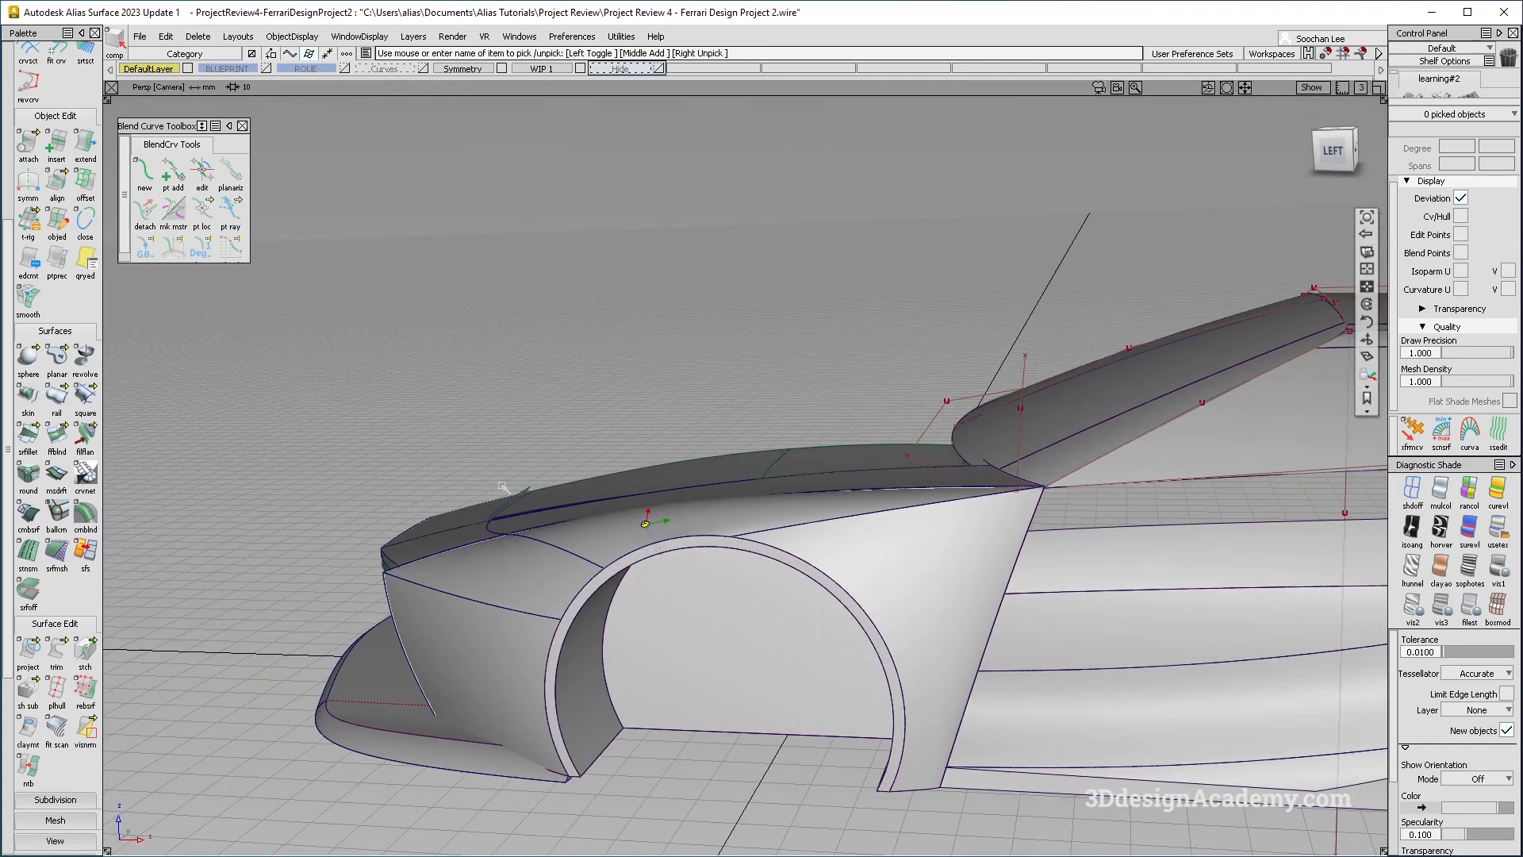
pyautogui.keyDown('ctrl'); pyautogui.keyDown('shift'); pyautogui.moveTo(784, 565); pyautogui.dragTo(711, 464, button='middle'); pyautogui.keyUp('shift'); pyautogui.keyUp('ctrl')
pyautogui.keyDown('alt'); pyautogui.keyDown('shift'); pyautogui.moveTo(754, 508); pyautogui.dragTo(698, 511, button='right'); pyautogui.keyUp('shift'); pyautogui.keyUp('alt')
pyautogui.keyDown('alt'); pyautogui.keyDown('shift'); pyautogui.moveTo(698, 512); pyautogui.dragTo(750, 619); pyautogui.keyUp('shift'); pyautogui.keyUp('alt')
pyautogui.keyDown('ctrl'); pyautogui.keyDown('shift'); pyautogui.moveTo(755, 625); pyautogui.dragTo(636, 482, button='middle'); pyautogui.keyUp('shift'); pyautogui.keyUp('ctrl')
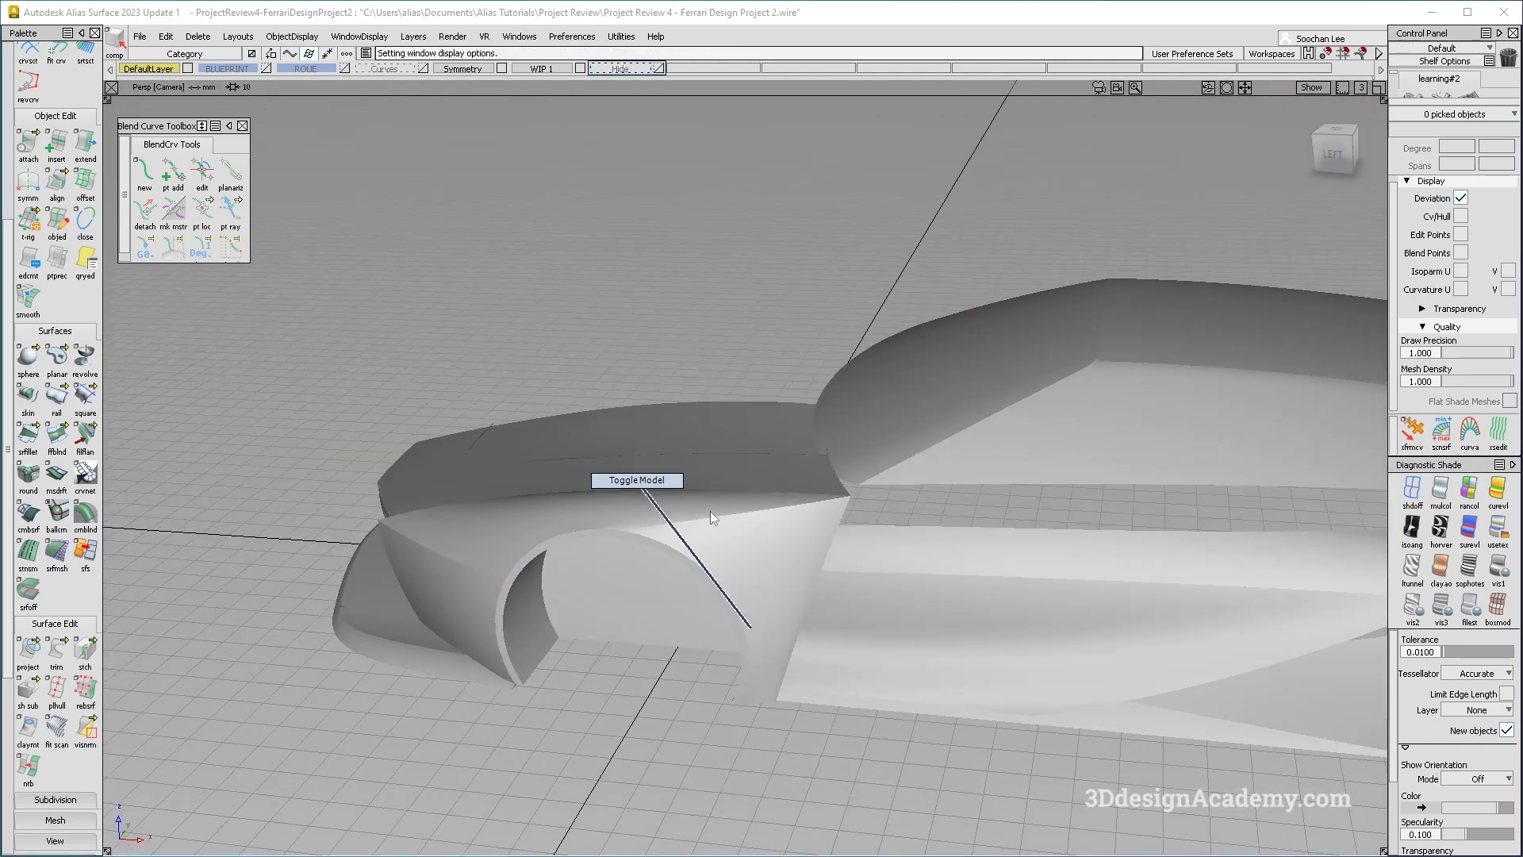
# Step: Switch to the PDF reference in Adobe Acrobat and review the Ferrari idea sketches
pyautogui.hotkey('alt', 'Tab')
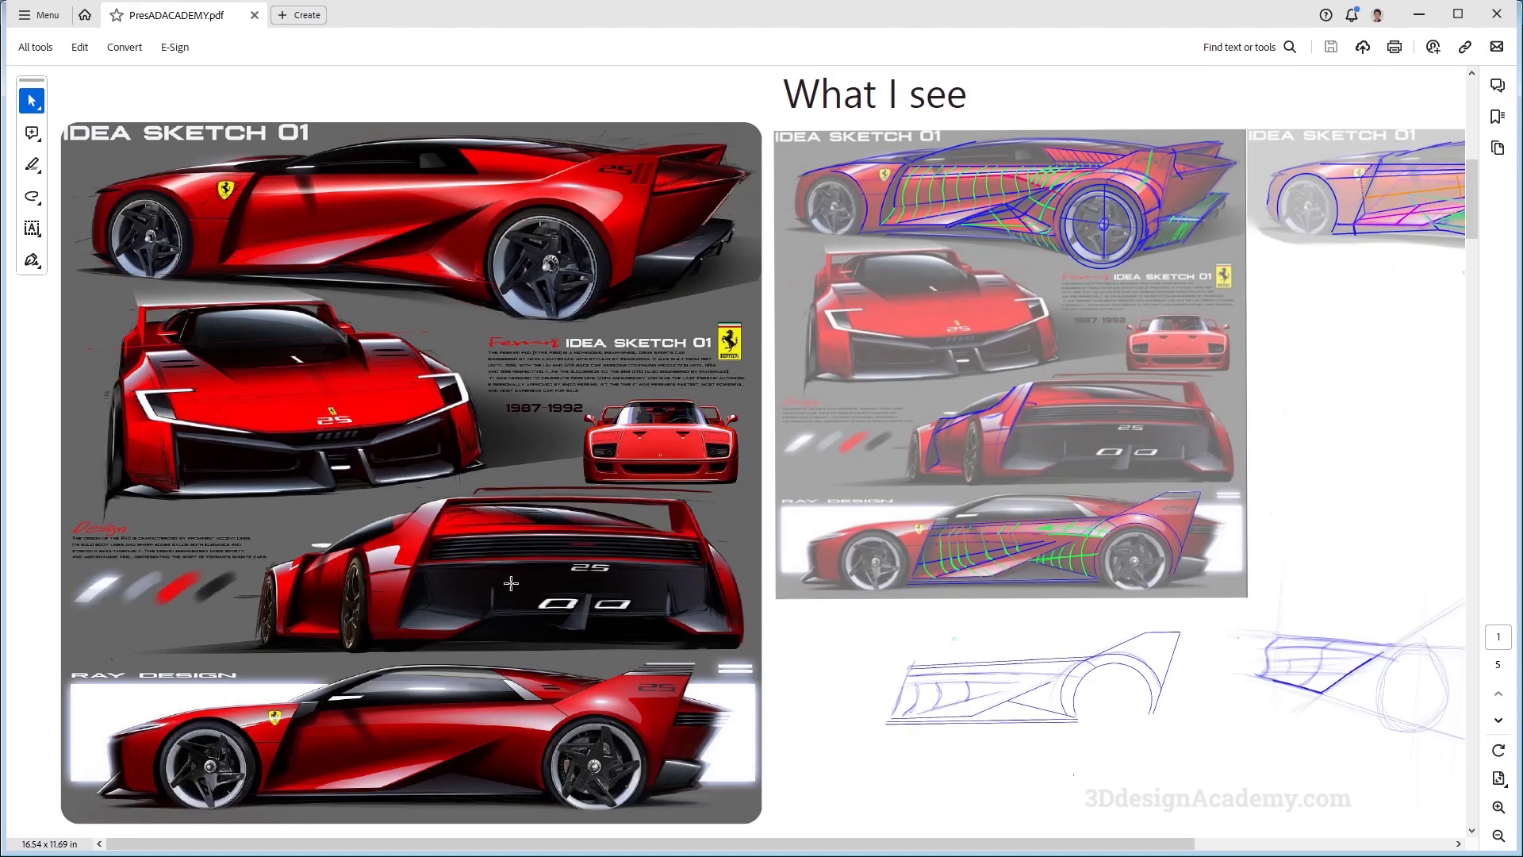
pyautogui.scroll(1, 346, 680)
pyautogui.scroll(-2, 261, 757)
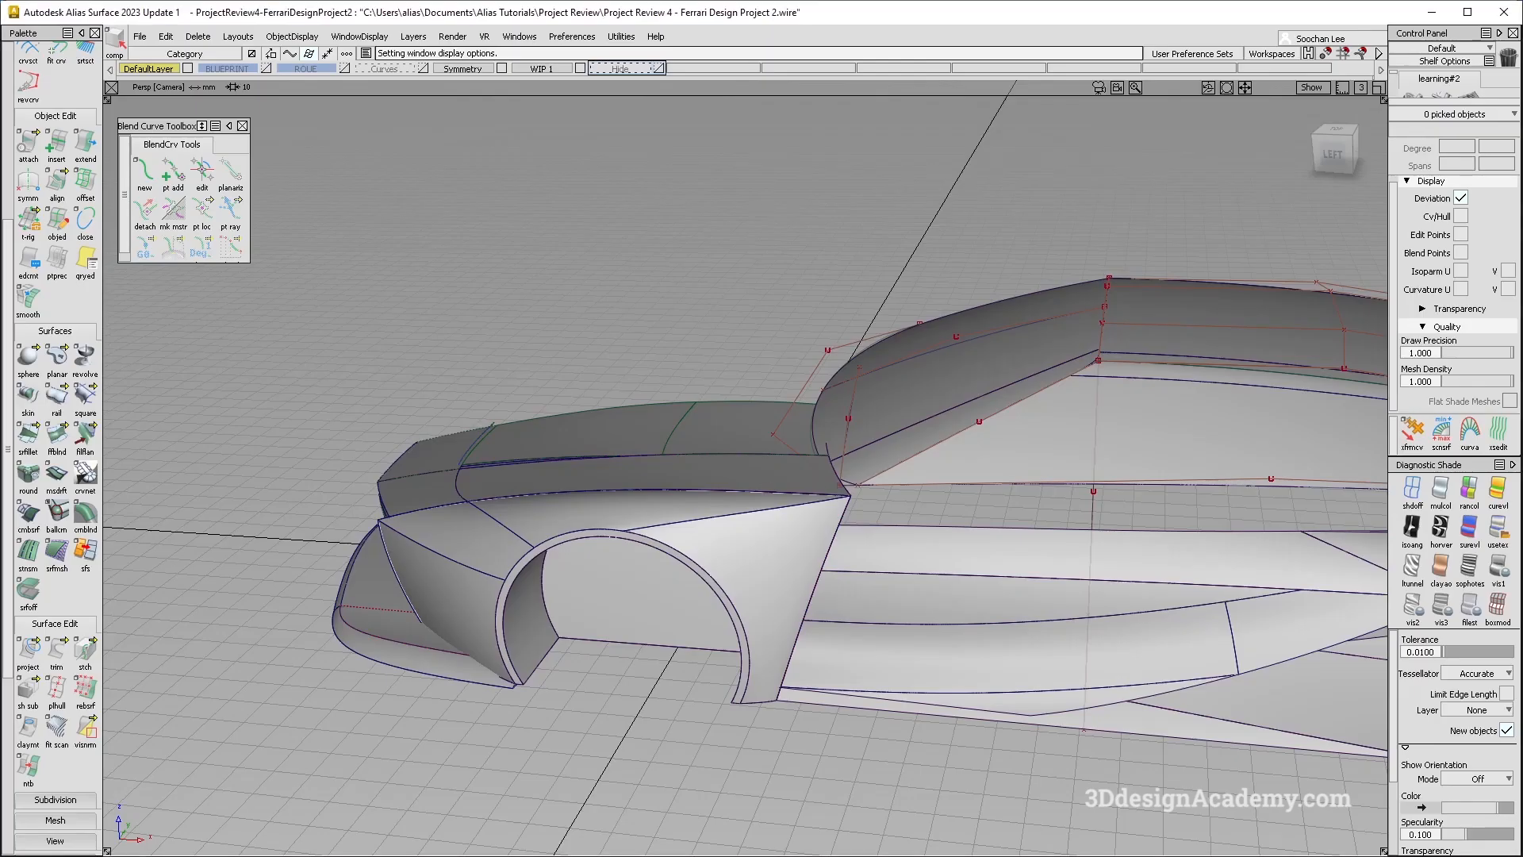
# Step: Back in Alias, pick the front fender surface behind the wheel arch and display its control points
pyautogui.keyDown('alt'); pyautogui.keyDown('shift'); pyautogui.moveTo(816, 476); pyautogui.dragTo(676, 587); pyautogui.keyUp('shift'); pyautogui.keyUp('alt')
pyautogui.keyDown('alt'); pyautogui.keyDown('shift'); pyautogui.moveTo(684, 520); pyautogui.dragTo(737, 503, button='right'); pyautogui.keyUp('shift'); pyautogui.keyUp('alt')
pyautogui.keyDown('alt'); pyautogui.keyDown('shift'); pyautogui.moveTo(738, 502); pyautogui.dragTo(735, 544); pyautogui.keyUp('shift'); pyautogui.keyUp('alt')
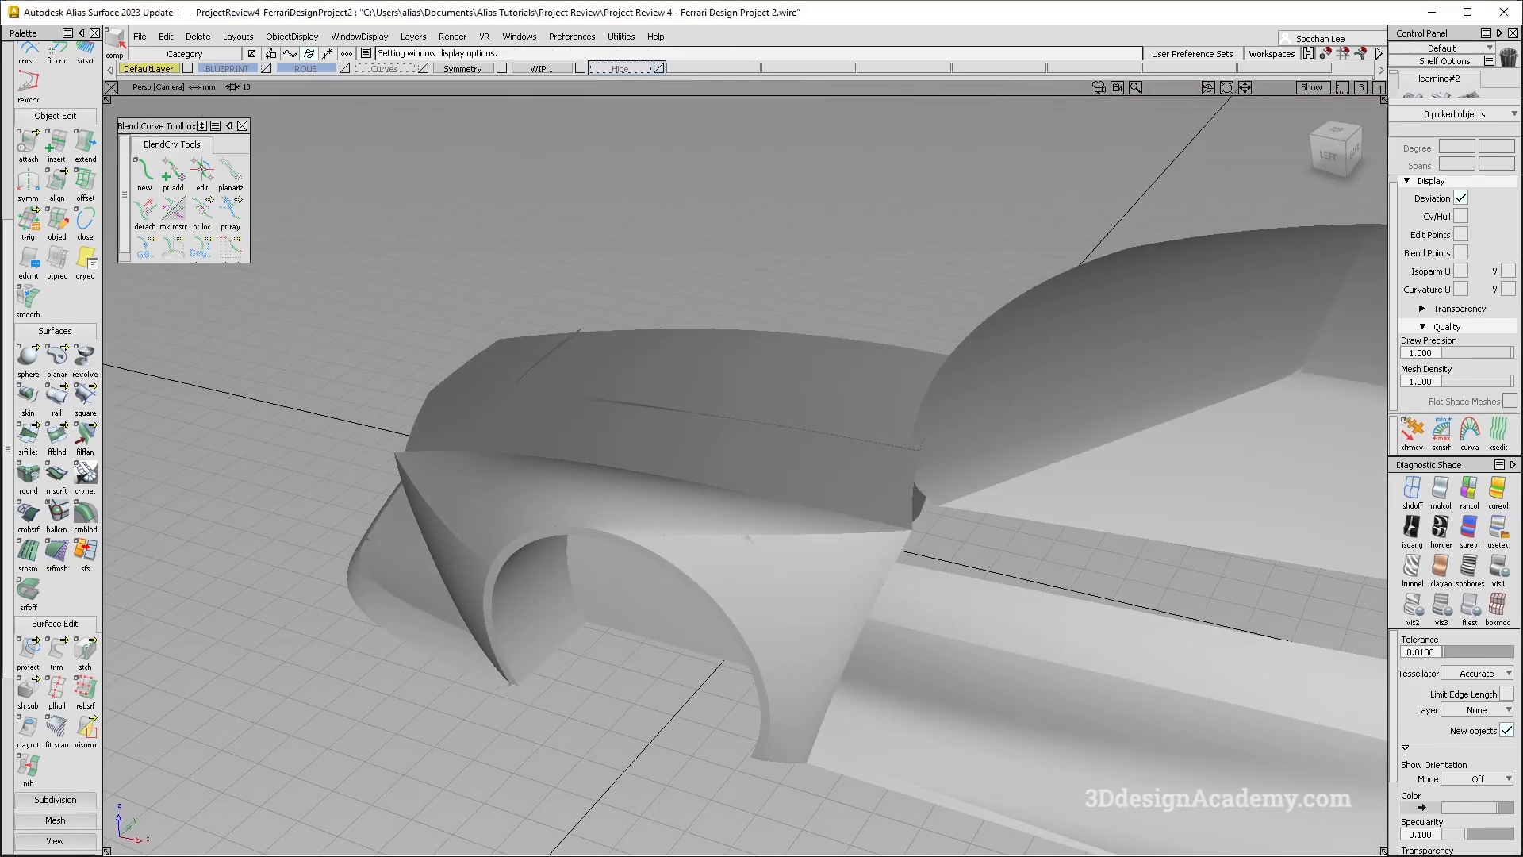
pyautogui.moveTo(809, 603)
pyautogui.keyDown('alt'); pyautogui.keyDown('shift'); pyautogui.mouseDown()
pyautogui.moveTo(915, 571)
pyautogui.moveTo(867, 595)
pyautogui.moveTo(752, 561)
pyautogui.mouseUp(); pyautogui.keyUp('shift'); pyautogui.keyUp('alt')
pyautogui.hotkey('ctrl', 'm')
pyautogui.keyDown('ctrl'); pyautogui.keyDown('shift'); pyautogui.moveTo(873, 419); pyautogui.dragTo(706, 561); pyautogui.keyUp('shift'); pyautogui.keyUp('ctrl')
pyautogui.click(694, 528)
pyautogui.keyDown('ctrl'); pyautogui.keyDown('shift'); pyautogui.moveTo(553, 391); pyautogui.dragTo(703, 573, button='right'); pyautogui.keyUp('shift'); pyautogui.keyUp('ctrl')
pyautogui.keyDown('alt'); pyautogui.keyDown('shift'); pyautogui.moveTo(596, 443); pyautogui.dragTo(656, 455, button='right'); pyautogui.keyUp('shift'); pyautogui.keyUp('alt')
pyautogui.moveTo(656, 455)
pyautogui.keyDown('alt'); pyautogui.keyDown('shift'); pyautogui.mouseDown()
pyautogui.moveTo(761, 571)
pyautogui.moveTo(687, 483)
pyautogui.moveTo(700, 503)
pyautogui.mouseUp(); pyautogui.keyUp('shift'); pyautogui.keyUp('alt')
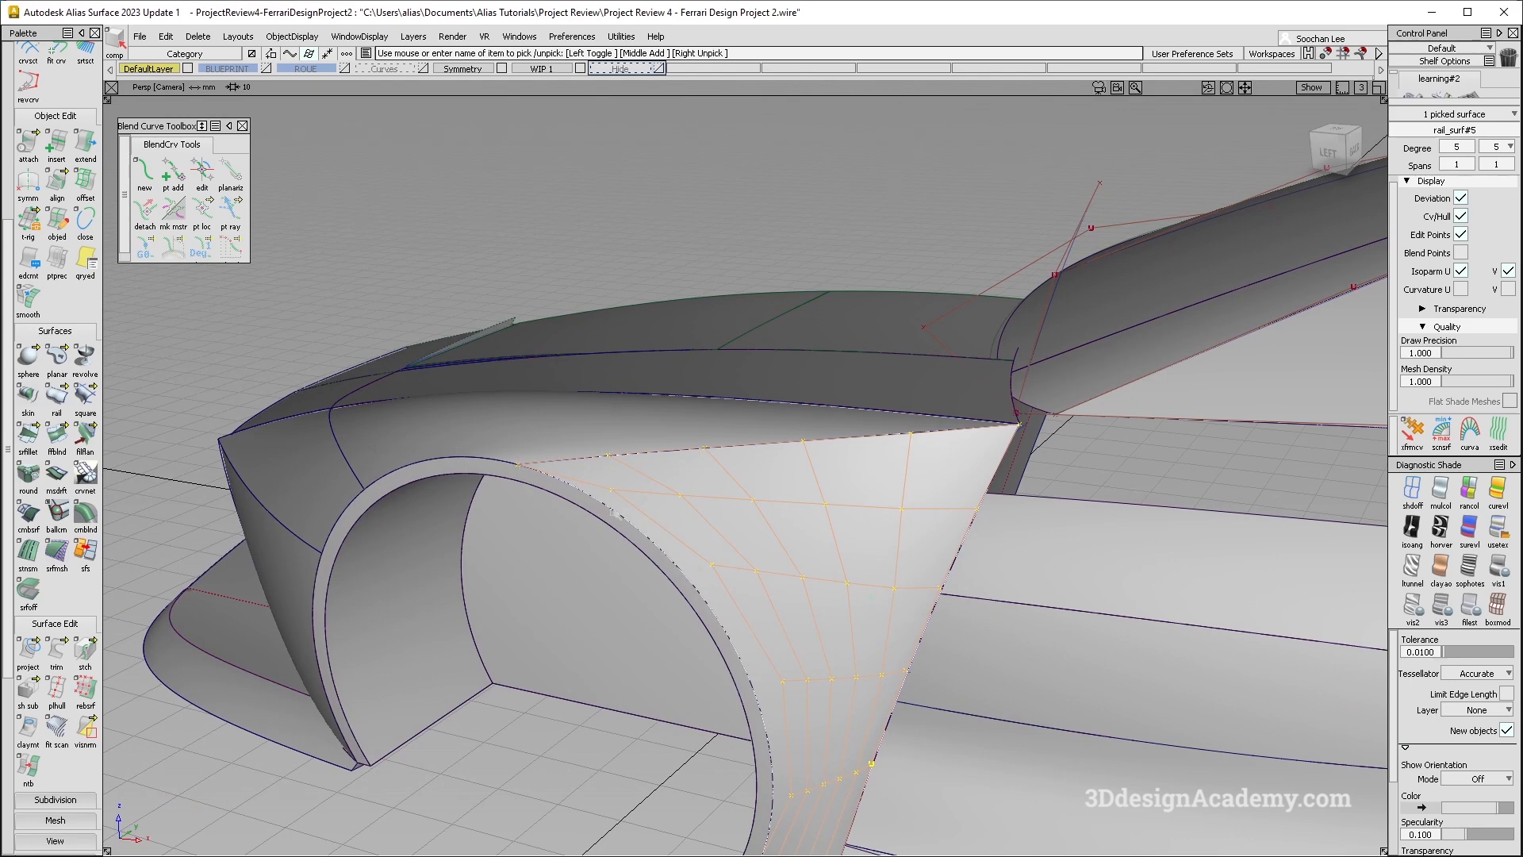
# Step: Examine the control-point layout of the fender surface above the wheel arch from the side and front
pyautogui.keyDown('alt'); pyautogui.keyDown('shift'); pyautogui.moveTo(545, 458); pyautogui.dragTo(690, 350); pyautogui.keyUp('shift'); pyautogui.keyUp('alt')
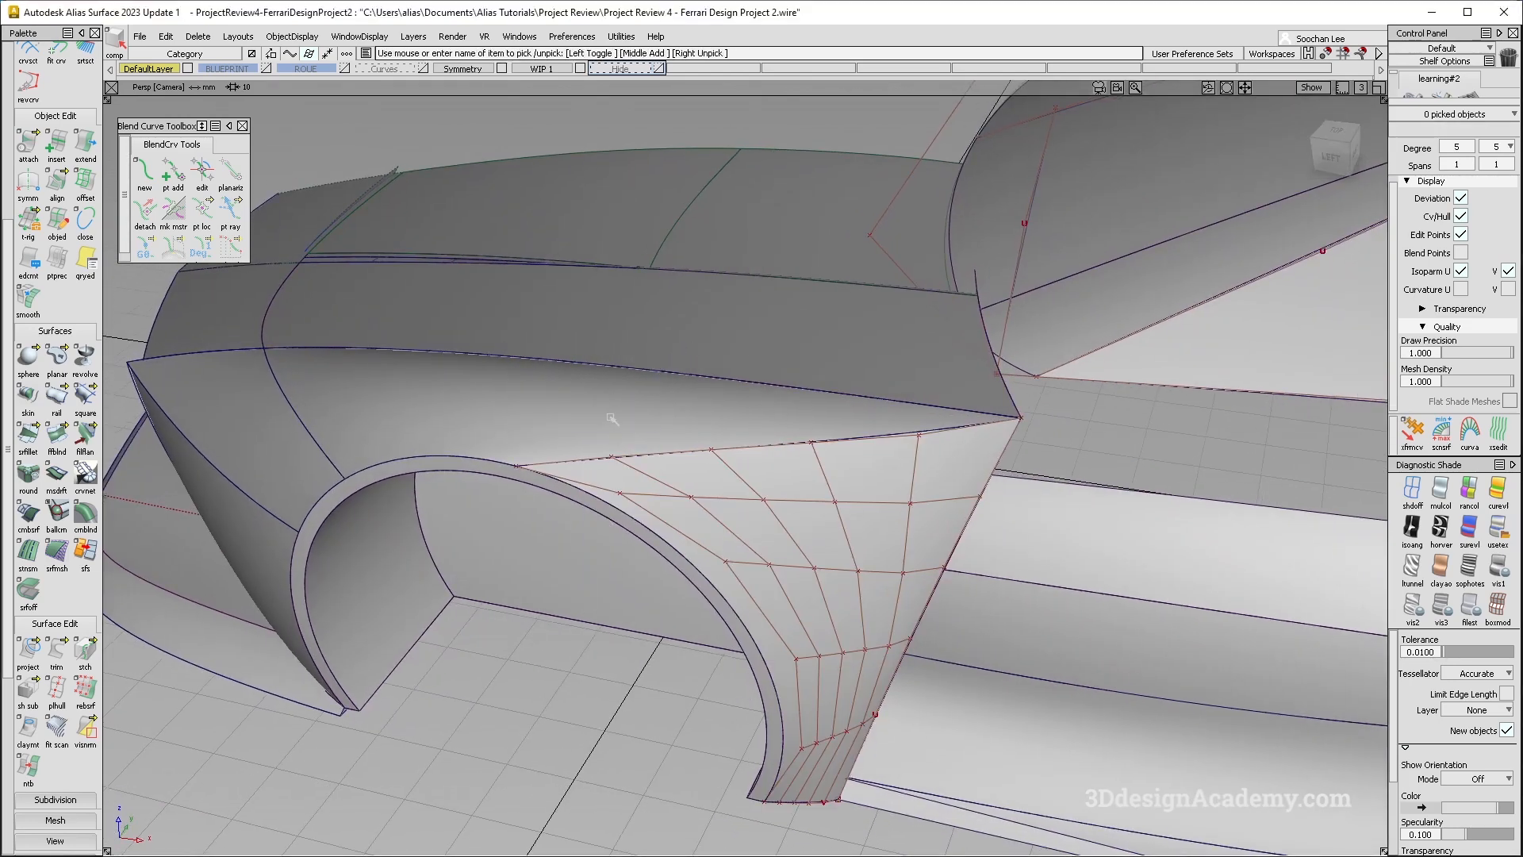
pyautogui.click(611, 420)
pyautogui.keyDown('alt'); pyautogui.keyDown('shift'); pyautogui.moveTo(594, 436); pyautogui.dragTo(609, 487); pyautogui.keyUp('shift'); pyautogui.keyUp('alt')
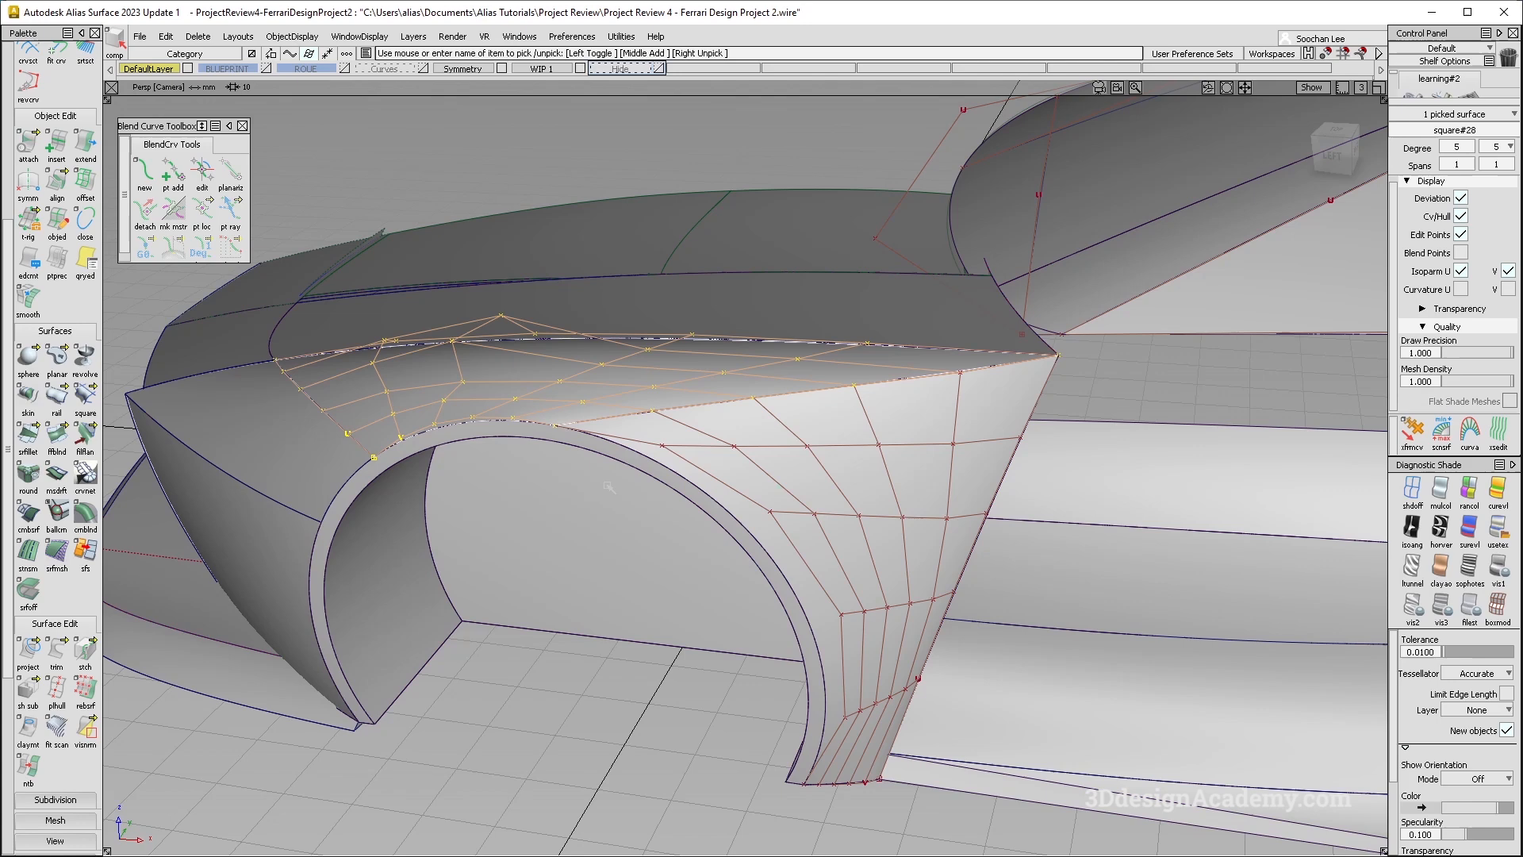
pyautogui.keyDown('ctrl'); pyautogui.keyDown('shift'); pyautogui.moveTo(696, 411); pyautogui.dragTo(610, 481); pyautogui.keyUp('shift'); pyautogui.keyUp('ctrl')
pyautogui.keyDown('alt'); pyautogui.keyDown('shift'); pyautogui.moveTo(614, 548); pyautogui.dragTo(650, 337); pyautogui.keyUp('shift'); pyautogui.keyUp('alt')
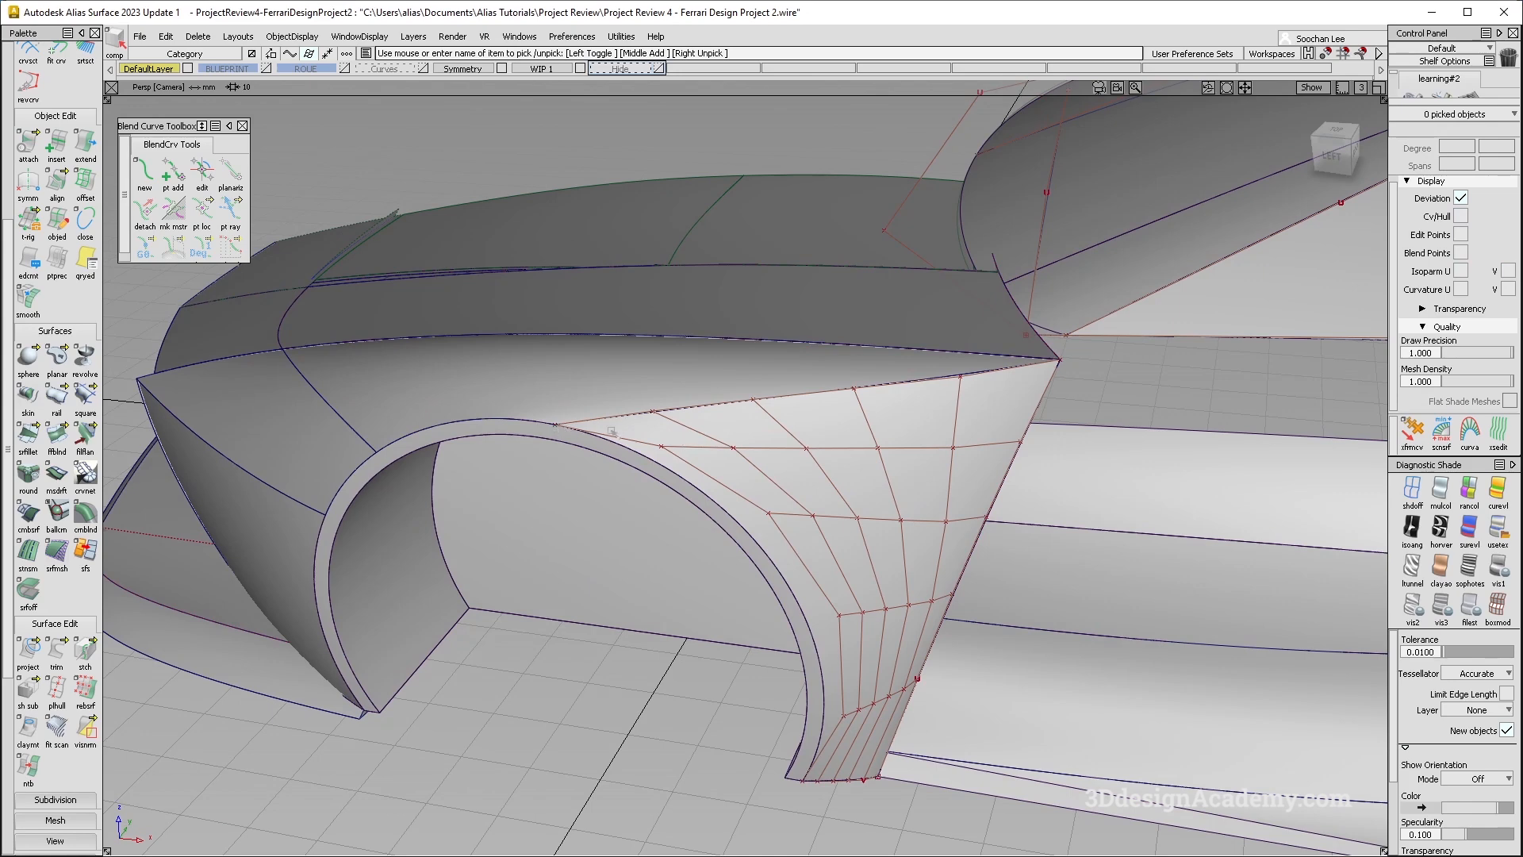
pyautogui.moveTo(752, 521)
pyautogui.keyDown('alt'); pyautogui.keyDown('shift'); pyautogui.mouseDown()
pyautogui.moveTo(639, 432)
pyautogui.moveTo(547, 442)
pyautogui.moveTo(626, 435)
pyautogui.moveTo(702, 379)
pyautogui.mouseUp(); pyautogui.keyUp('shift'); pyautogui.keyUp('alt')
pyautogui.keyDown('ctrl'); pyautogui.keyDown('shift'); pyautogui.moveTo(852, 203); pyautogui.dragTo(743, 321); pyautogui.keyUp('shift'); pyautogui.keyUp('ctrl')
pyautogui.keyDown('ctrl'); pyautogui.keyDown('shift'); pyautogui.moveTo(540, 245); pyautogui.dragTo(702, 396); pyautogui.keyUp('shift'); pyautogui.keyUp('ctrl')
pyautogui.keyDown('ctrl'); pyautogui.keyDown('shift'); pyautogui.moveTo(744, 267); pyautogui.dragTo(656, 381); pyautogui.keyUp('shift'); pyautogui.keyUp('ctrl')
pyautogui.click(657, 382)
pyautogui.moveTo(550, 250)
pyautogui.keyDown('ctrl'); pyautogui.keyDown('shift'); pyautogui.mouseDown()
pyautogui.moveTo(690, 402)
pyautogui.moveTo(700, 333)
pyautogui.moveTo(653, 432)
pyautogui.moveTo(571, 346)
pyautogui.moveTo(670, 204)
pyautogui.moveTo(793, 191)
pyautogui.mouseUp(); pyautogui.keyUp('shift'); pyautogui.keyUp('ctrl')
pyautogui.keyDown('alt'); pyautogui.keyDown('shift'); pyautogui.moveTo(833, 204); pyautogui.dragTo(781, 304, button='middle'); pyautogui.keyUp('shift'); pyautogui.keyUp('alt')
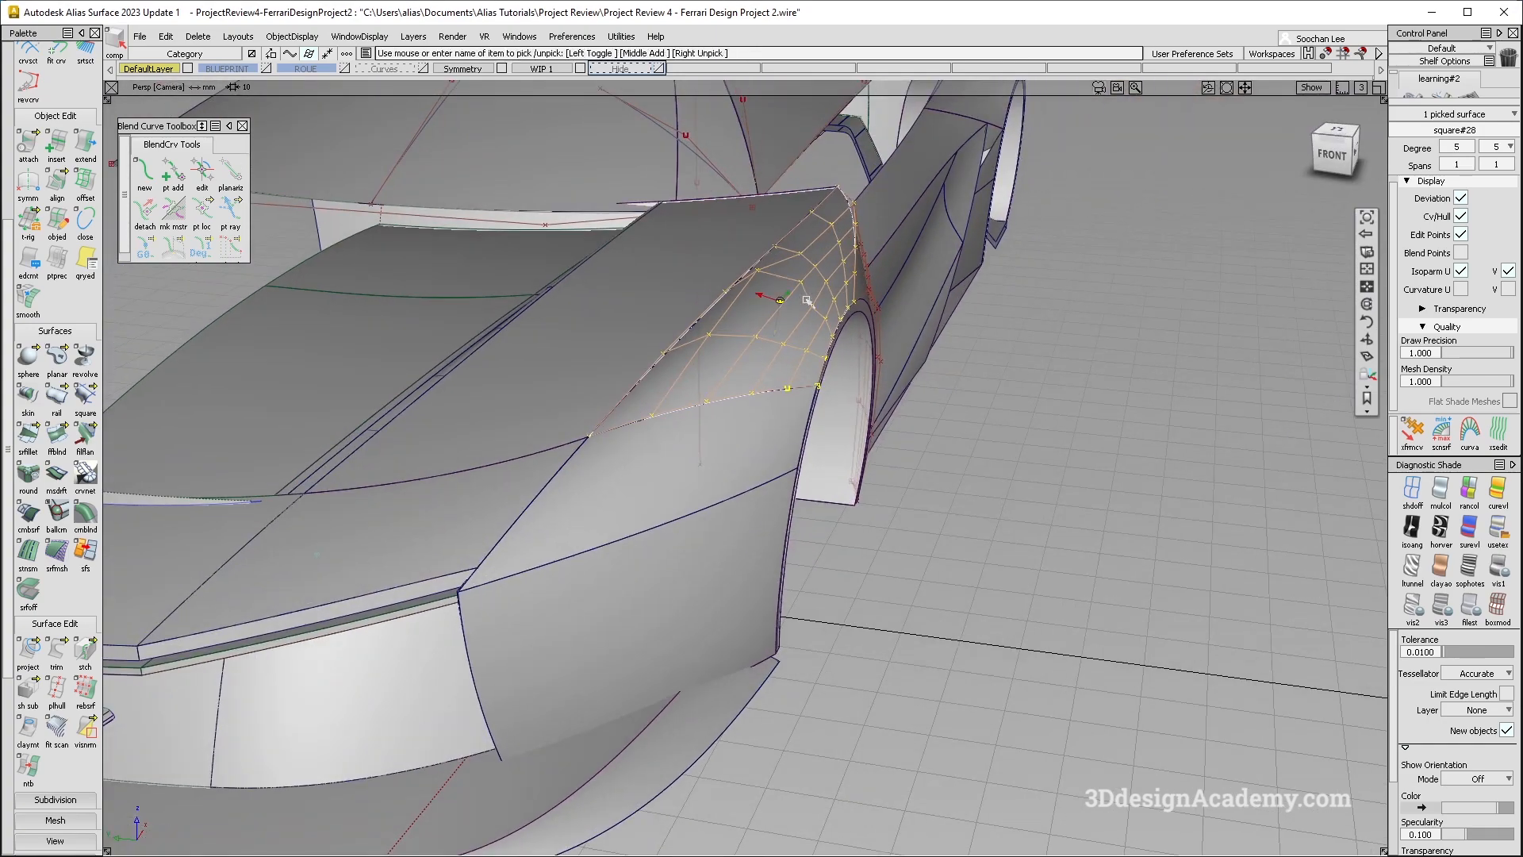
pyautogui.scroll(4, 782, 305)
pyautogui.keyDown('alt'); pyautogui.keyDown('shift'); pyautogui.moveTo(1017, 325); pyautogui.dragTo(1079, 297); pyautogui.keyUp('shift'); pyautogui.keyUp('alt')
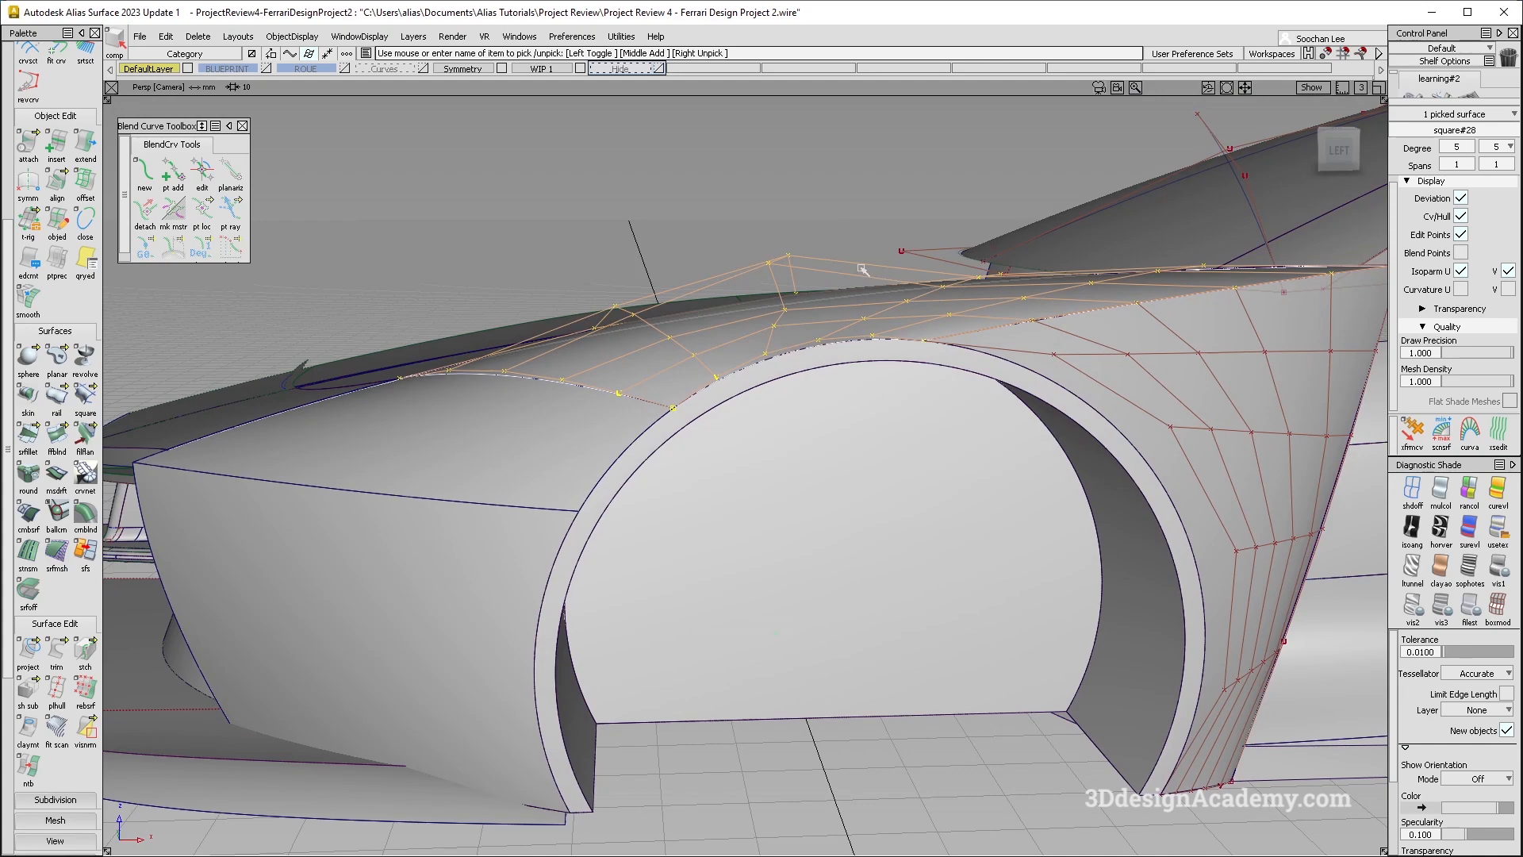
pyautogui.keyDown('alt'); pyautogui.keyDown('shift'); pyautogui.moveTo(552, 347); pyautogui.dragTo(560, 468); pyautogui.keyUp('shift'); pyautogui.keyUp('alt')
pyautogui.moveTo(1016, 337)
pyautogui.keyDown('ctrl'); pyautogui.keyDown('shift'); pyautogui.mouseDown()
pyautogui.moveTo(796, 456)
pyautogui.moveTo(1029, 593)
pyautogui.mouseUp(); pyautogui.keyUp('shift'); pyautogui.keyUp('ctrl')
# Step: Switch the diagnostic shading to the Showroom map and examine the reflections on the fender surface above the wheel arch
pyautogui.click(1498, 528)
pyautogui.moveTo(802, 403)
pyautogui.keyDown('alt'); pyautogui.keyDown('shift'); pyautogui.mouseDown()
pyautogui.moveTo(796, 584)
pyautogui.moveTo(782, 262)
pyautogui.mouseUp(); pyautogui.keyUp('shift'); pyautogui.keyUp('alt')
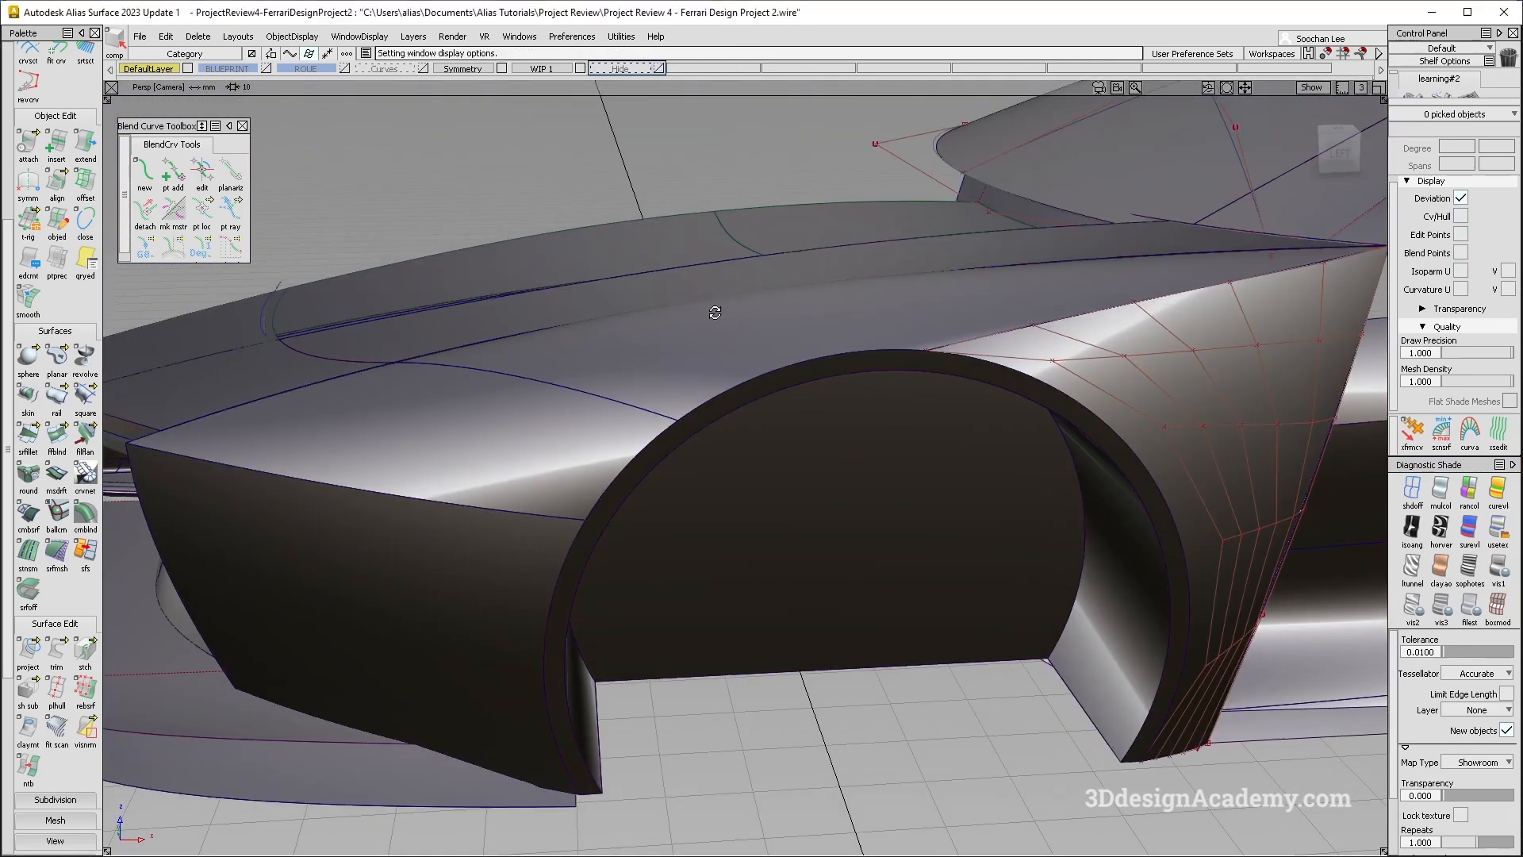
pyautogui.moveTo(765, 255)
pyautogui.keyDown('ctrl'); pyautogui.keyDown('shift'); pyautogui.mouseDown()
pyautogui.moveTo(682, 380)
pyautogui.moveTo(714, 349)
pyautogui.mouseUp(); pyautogui.keyUp('shift'); pyautogui.keyUp('ctrl')
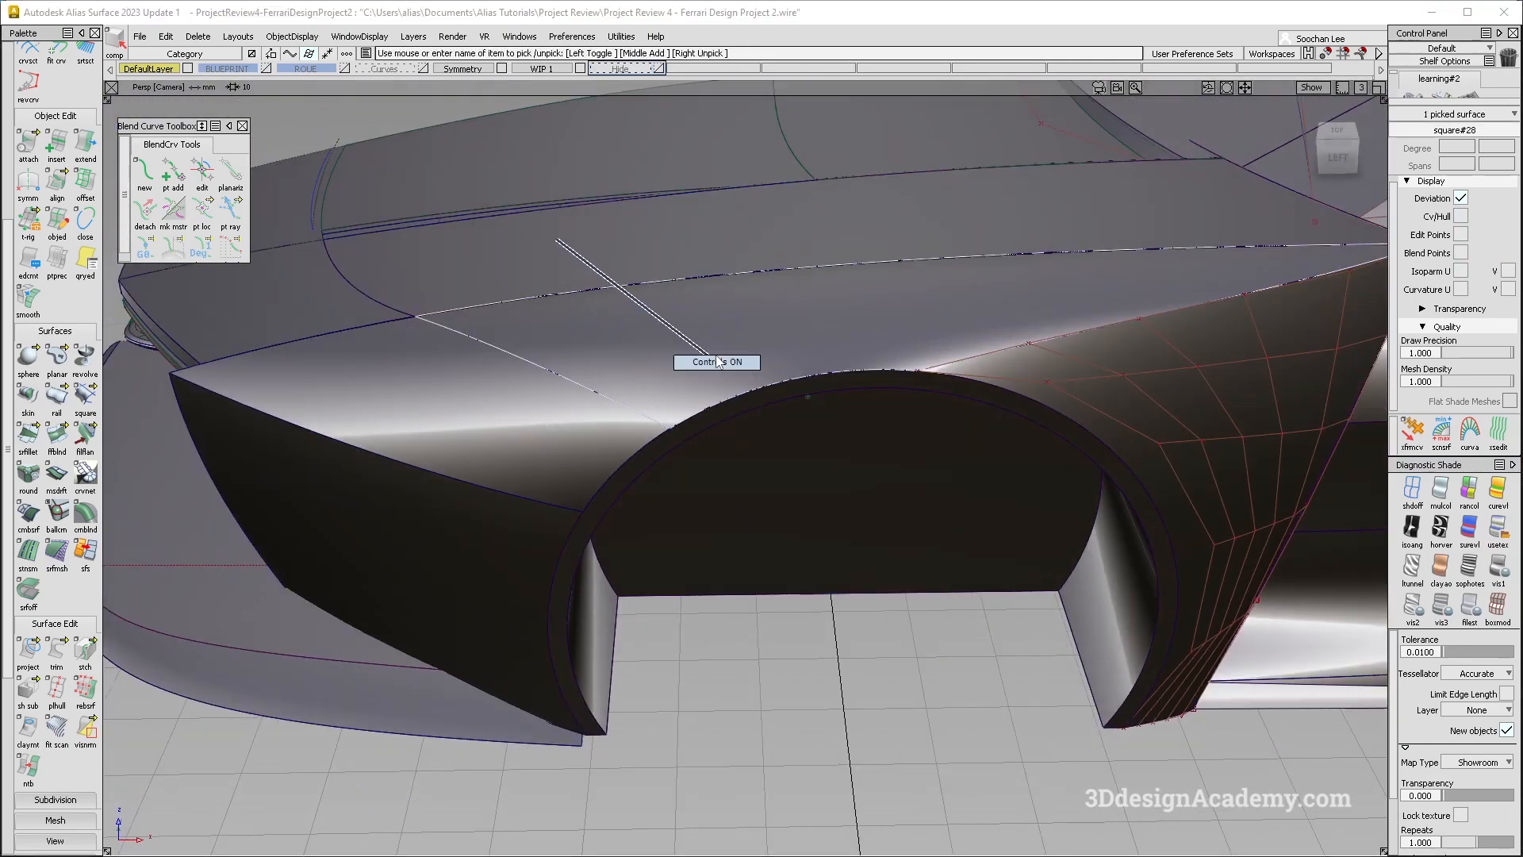
pyautogui.click(510, 362)
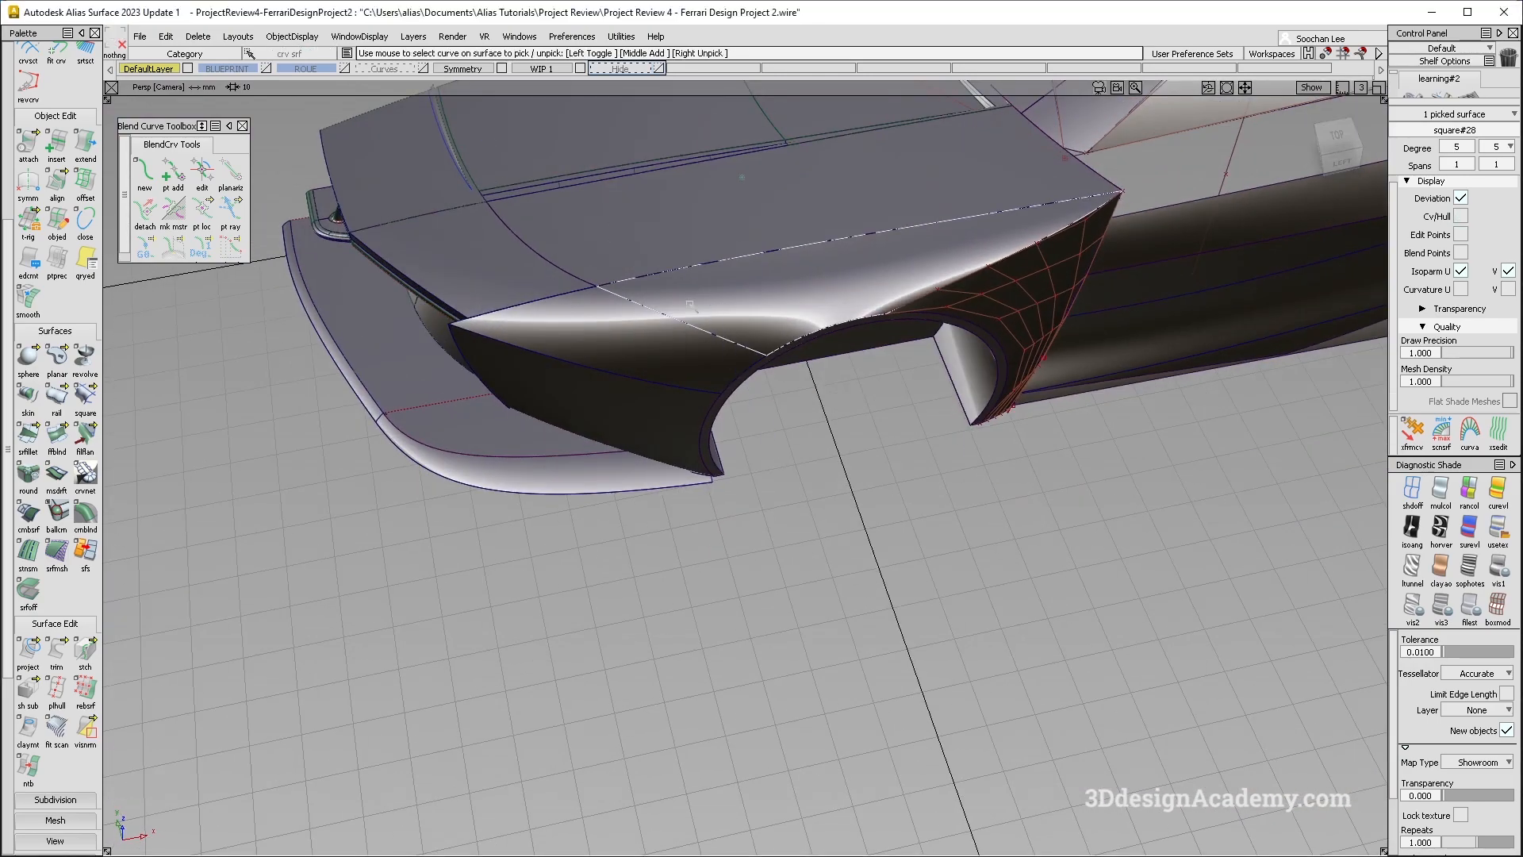
pyautogui.click(664, 410)
pyautogui.moveTo(664, 410)
pyautogui.keyDown('alt'); pyautogui.keyDown('shift'); pyautogui.mouseDown()
pyautogui.moveTo(632, 478)
pyautogui.moveTo(719, 421)
pyautogui.moveTo(582, 410)
pyautogui.moveTo(666, 418)
pyautogui.mouseUp(); pyautogui.keyUp('shift'); pyautogui.keyUp('alt')
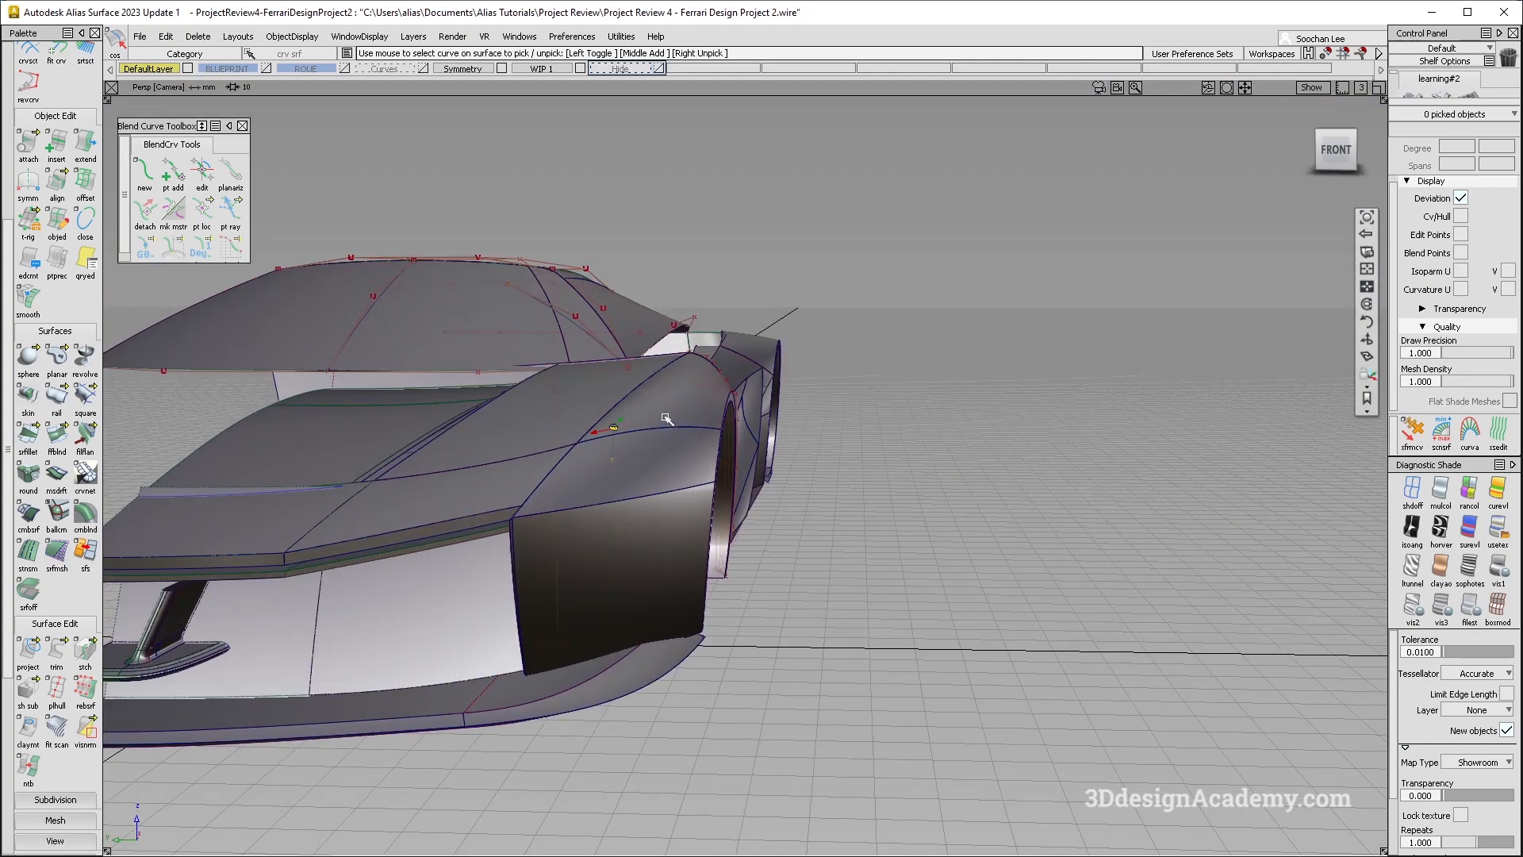
# Step: Display the control points of the fender surfaces above and ahead of the wheel arch and examine how they meet at the shared edge
pyautogui.keyDown('alt'); pyautogui.keyDown('shift'); pyautogui.moveTo(749, 337); pyautogui.dragTo(603, 520); pyautogui.keyUp('shift'); pyautogui.keyUp('alt')
pyautogui.click(655, 469)
pyautogui.click(601, 487)
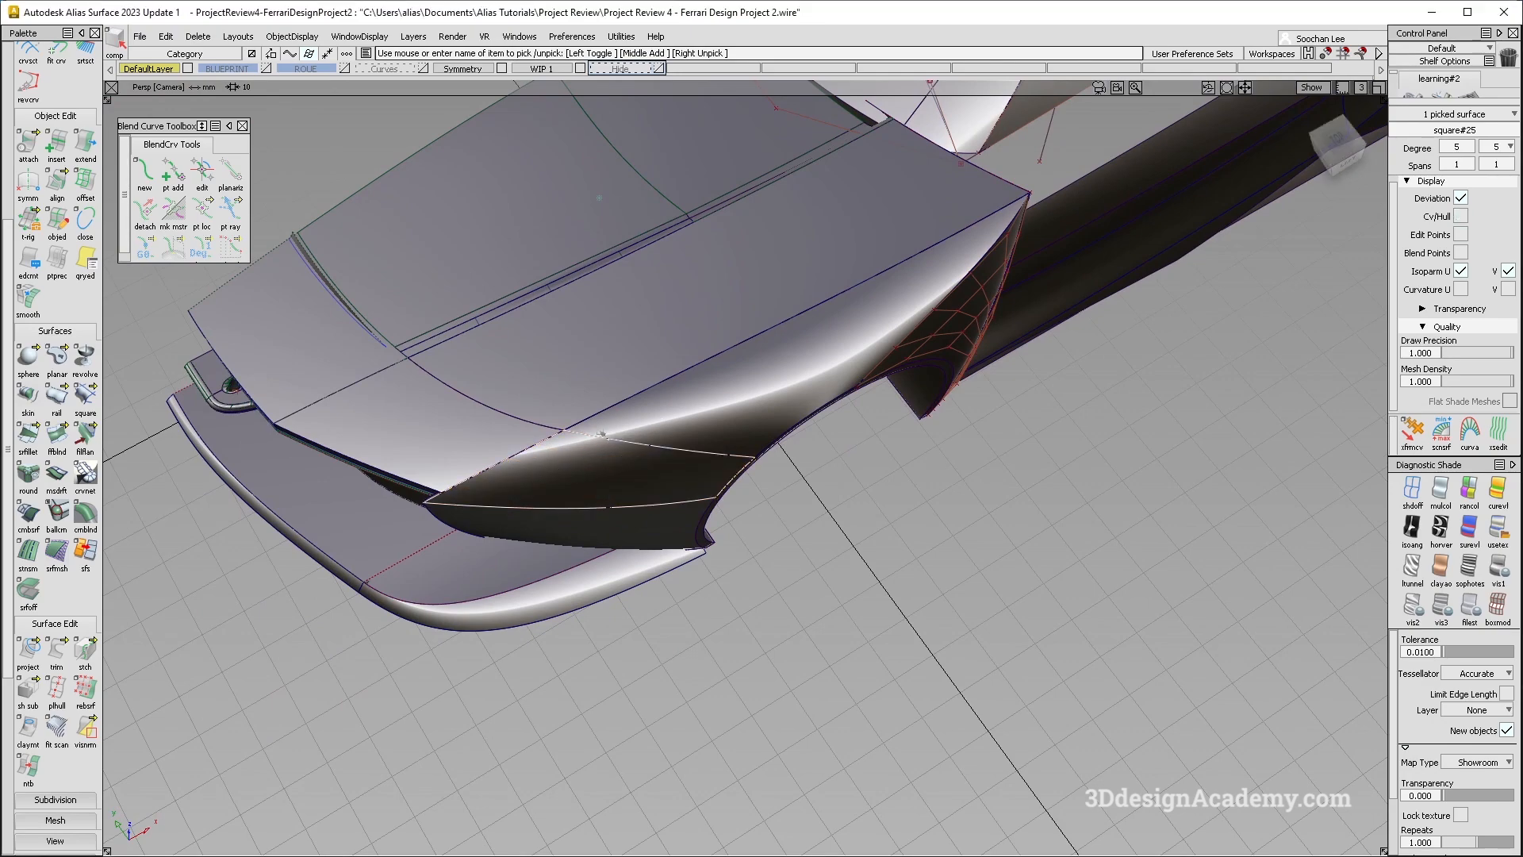
pyautogui.keyDown('ctrl'); pyautogui.keyDown('shift'); pyautogui.moveTo(780, 362); pyautogui.dragTo(709, 388); pyautogui.keyUp('shift'); pyautogui.keyUp('ctrl')
pyautogui.keyDown('alt'); pyautogui.keyDown('shift'); pyautogui.moveTo(707, 387); pyautogui.dragTo(715, 402, button='right'); pyautogui.keyUp('shift'); pyautogui.keyUp('alt')
pyautogui.keyDown('alt'); pyautogui.keyDown('shift'); pyautogui.moveTo(715, 401); pyautogui.dragTo(494, 359); pyautogui.keyUp('shift'); pyautogui.keyUp('alt')
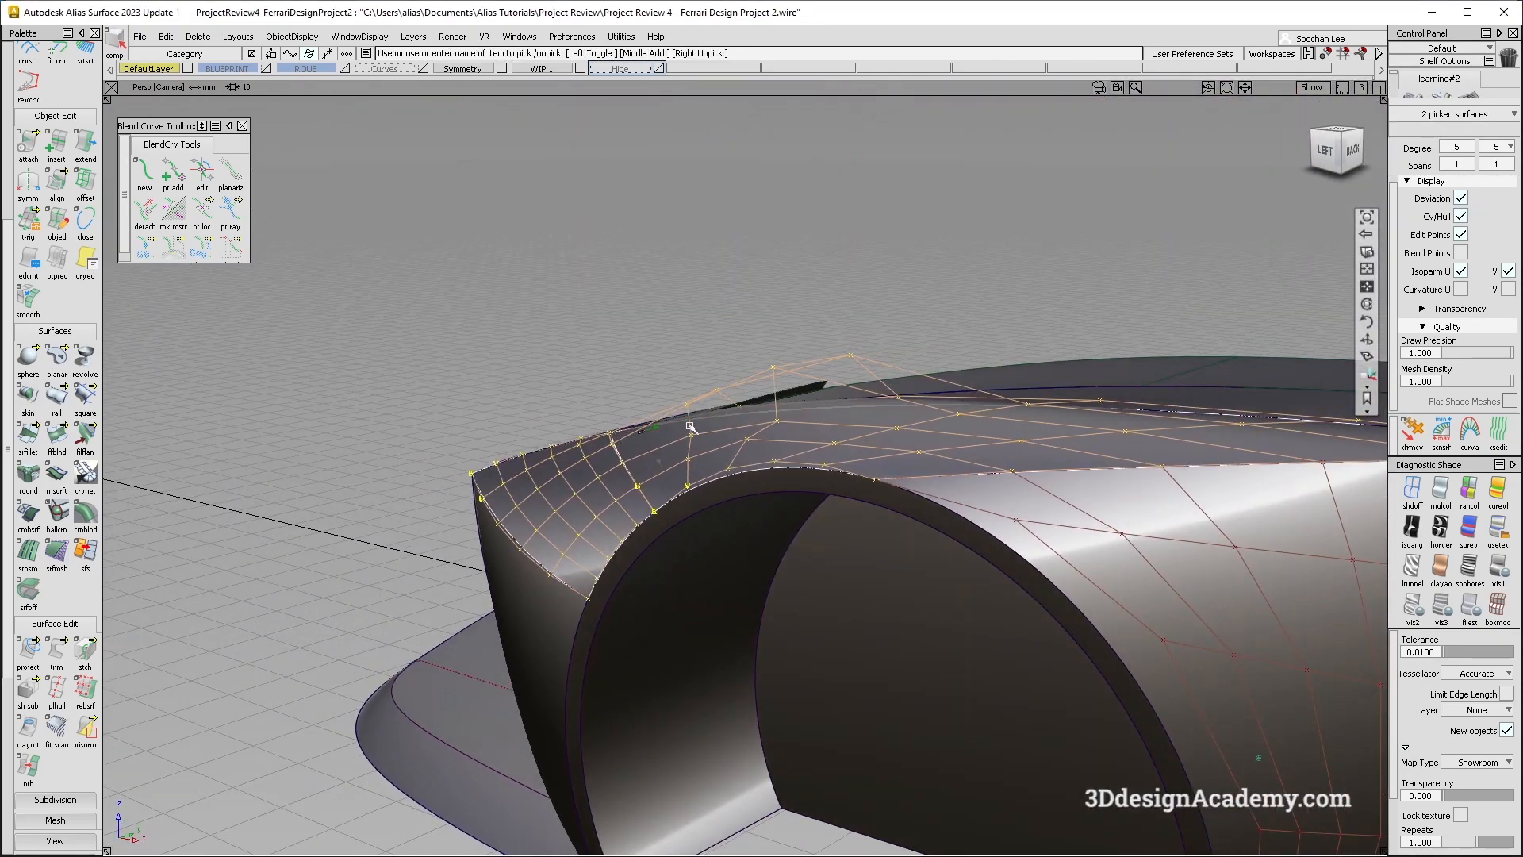
pyautogui.keyDown('alt'); pyautogui.keyDown('shift'); pyautogui.moveTo(652, 433); pyautogui.dragTo(754, 428); pyautogui.keyUp('shift'); pyautogui.keyUp('alt')
pyautogui.keyDown('alt'); pyautogui.keyDown('shift'); pyautogui.moveTo(639, 418); pyautogui.dragTo(602, 449); pyautogui.keyUp('shift'); pyautogui.keyUp('alt')
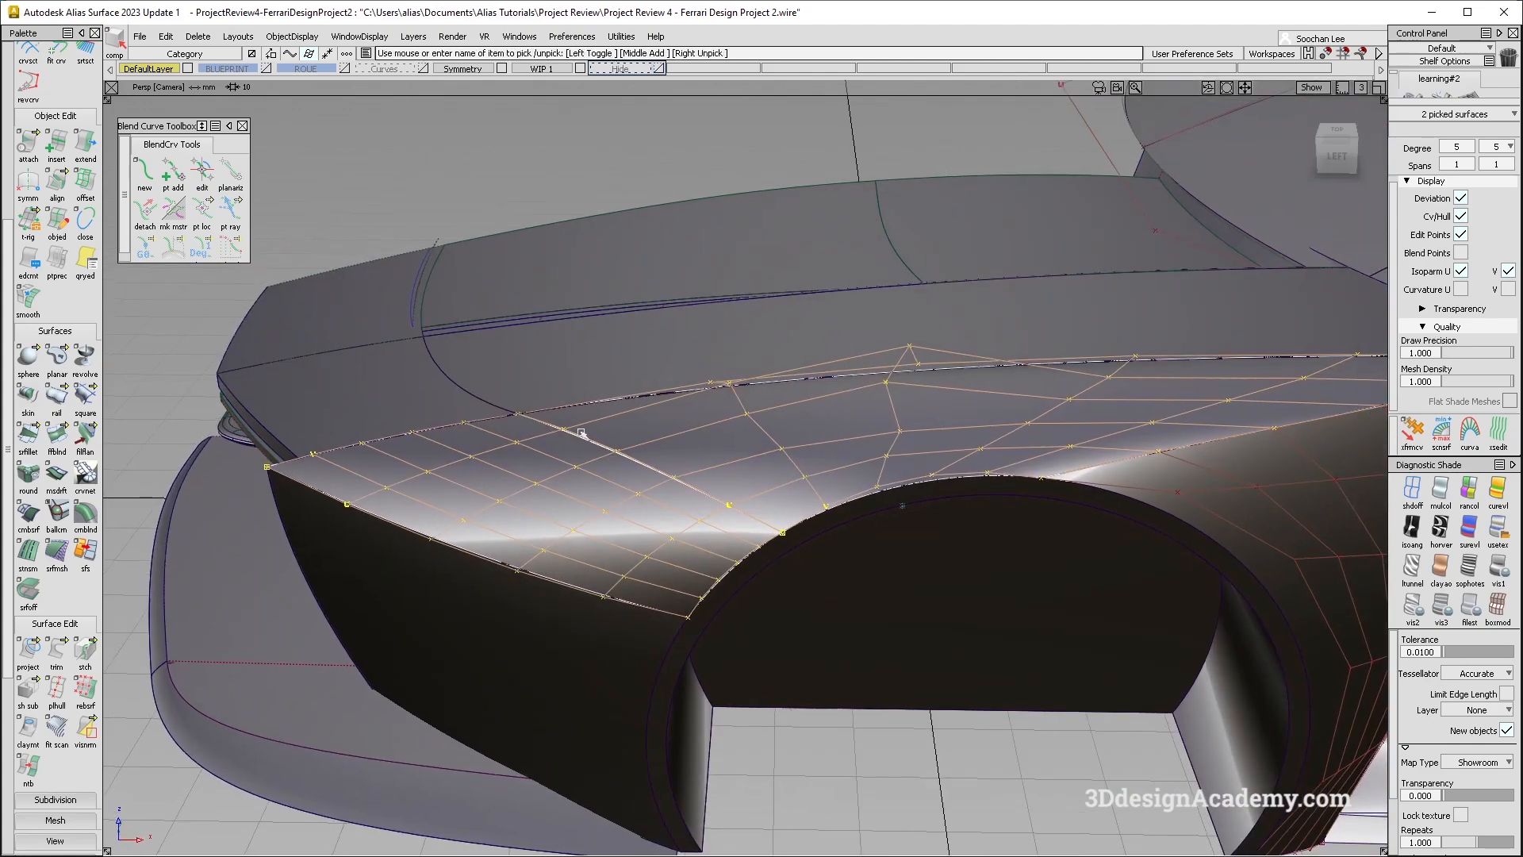
pyautogui.keyDown('alt'); pyautogui.keyDown('shift'); pyautogui.moveTo(516, 416); pyautogui.dragTo(597, 442); pyautogui.keyUp('shift'); pyautogui.keyUp('alt')
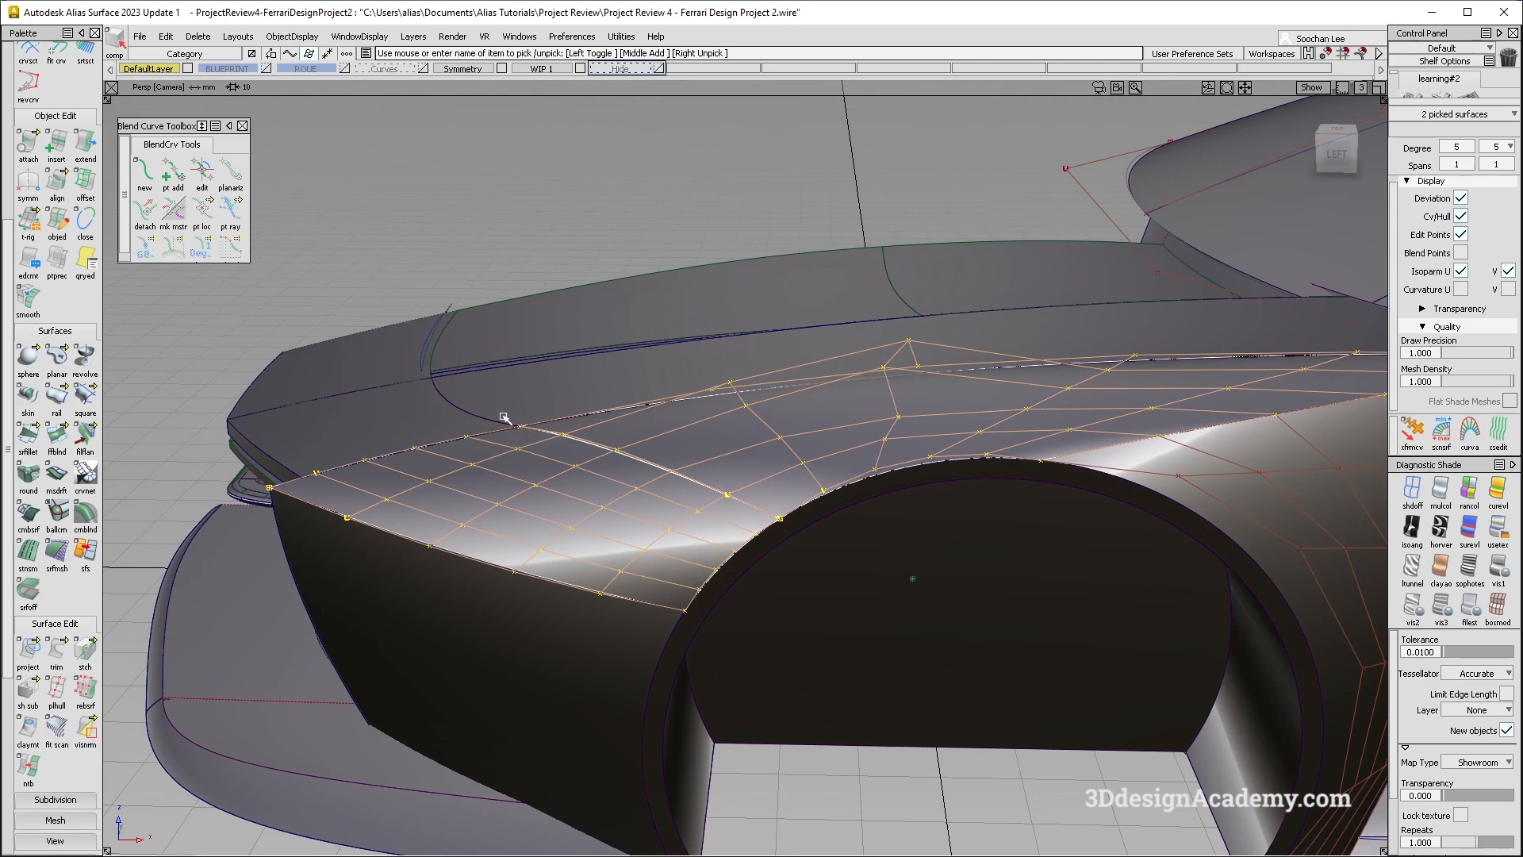
pyautogui.moveTo(545, 442)
pyautogui.keyDown('alt'); pyautogui.keyDown('shift'); pyautogui.mouseDown()
pyautogui.moveTo(738, 530)
pyautogui.moveTo(638, 557)
pyautogui.moveTo(553, 429)
pyautogui.mouseUp(); pyautogui.keyUp('shift'); pyautogui.keyUp('alt')
pyautogui.keyDown('alt'); pyautogui.keyDown('shift'); pyautogui.moveTo(687, 411); pyautogui.dragTo(460, 349); pyautogui.keyUp('shift'); pyautogui.keyUp('alt')
pyautogui.scroll(3, 44, 139)
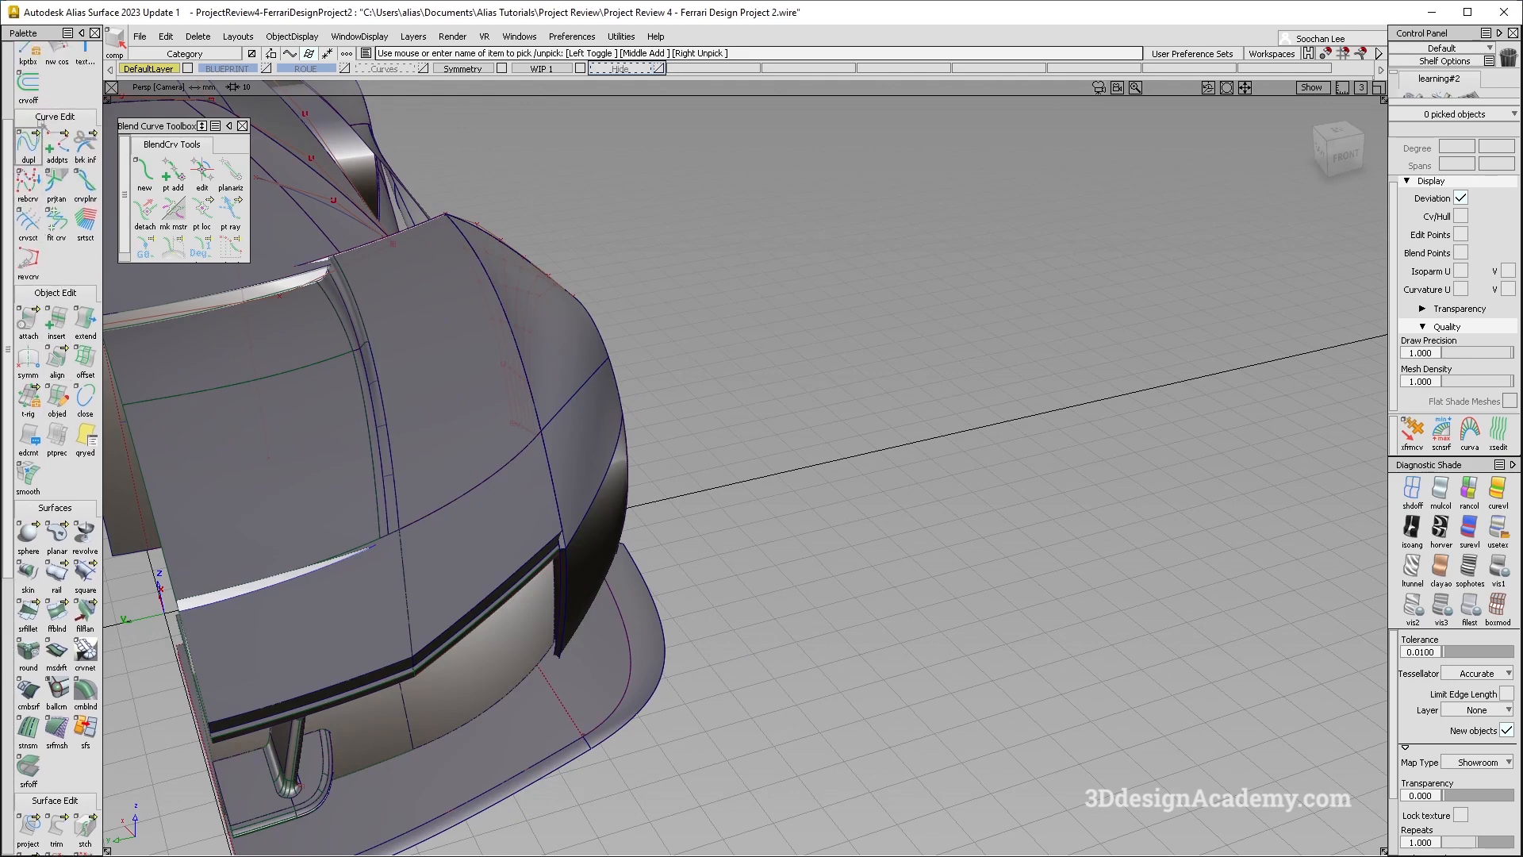
pyautogui.click(28, 143)
pyautogui.click(533, 408)
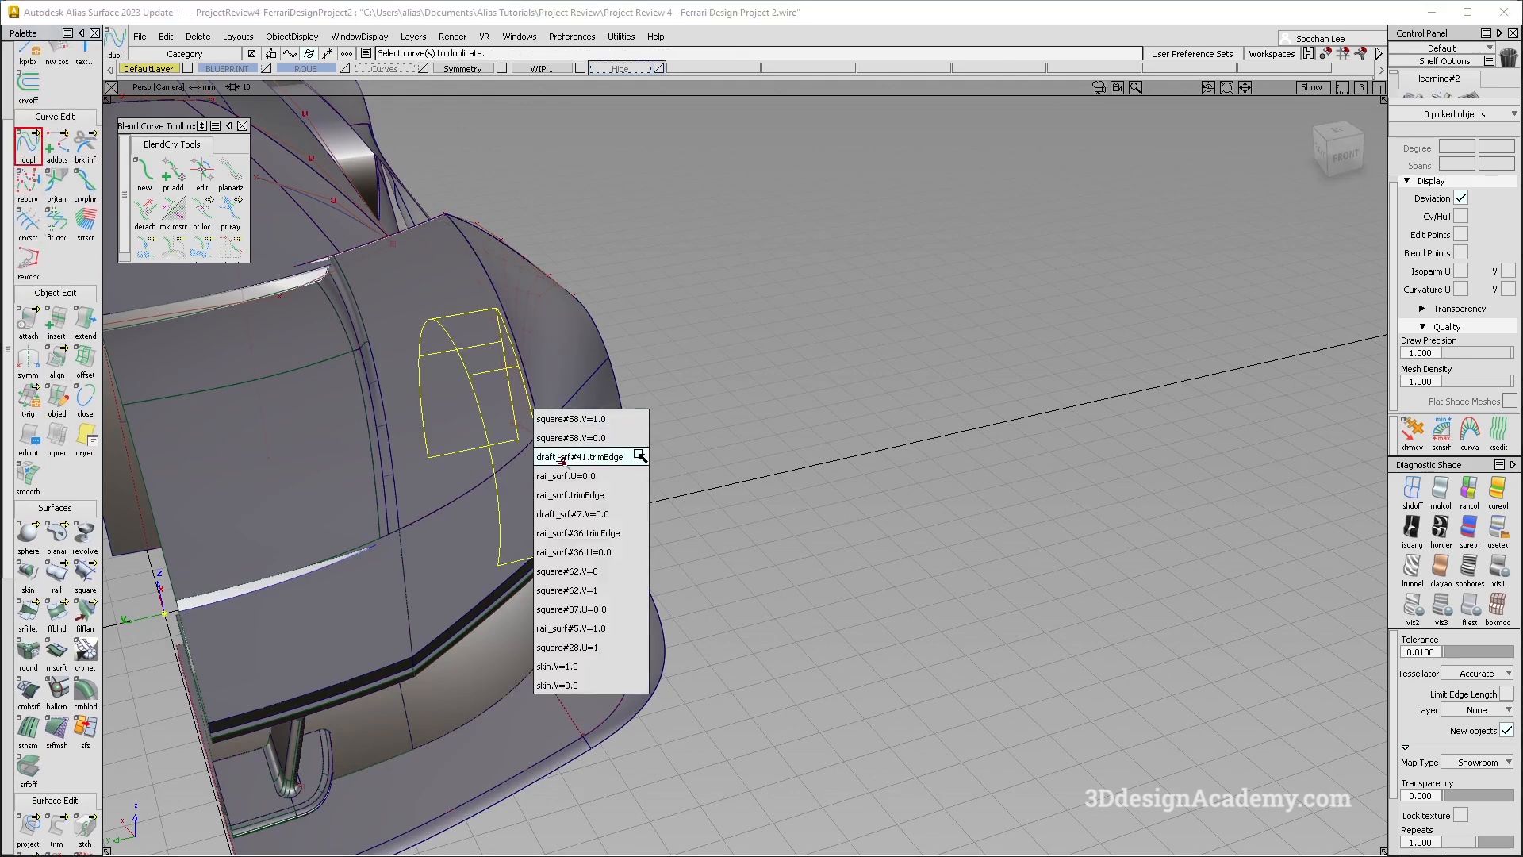
pyautogui.click(595, 412)
pyautogui.keyDown('alt'); pyautogui.keyDown('shift'); pyautogui.moveTo(529, 329); pyautogui.dragTo(640, 377); pyautogui.keyUp('shift'); pyautogui.keyUp('alt')
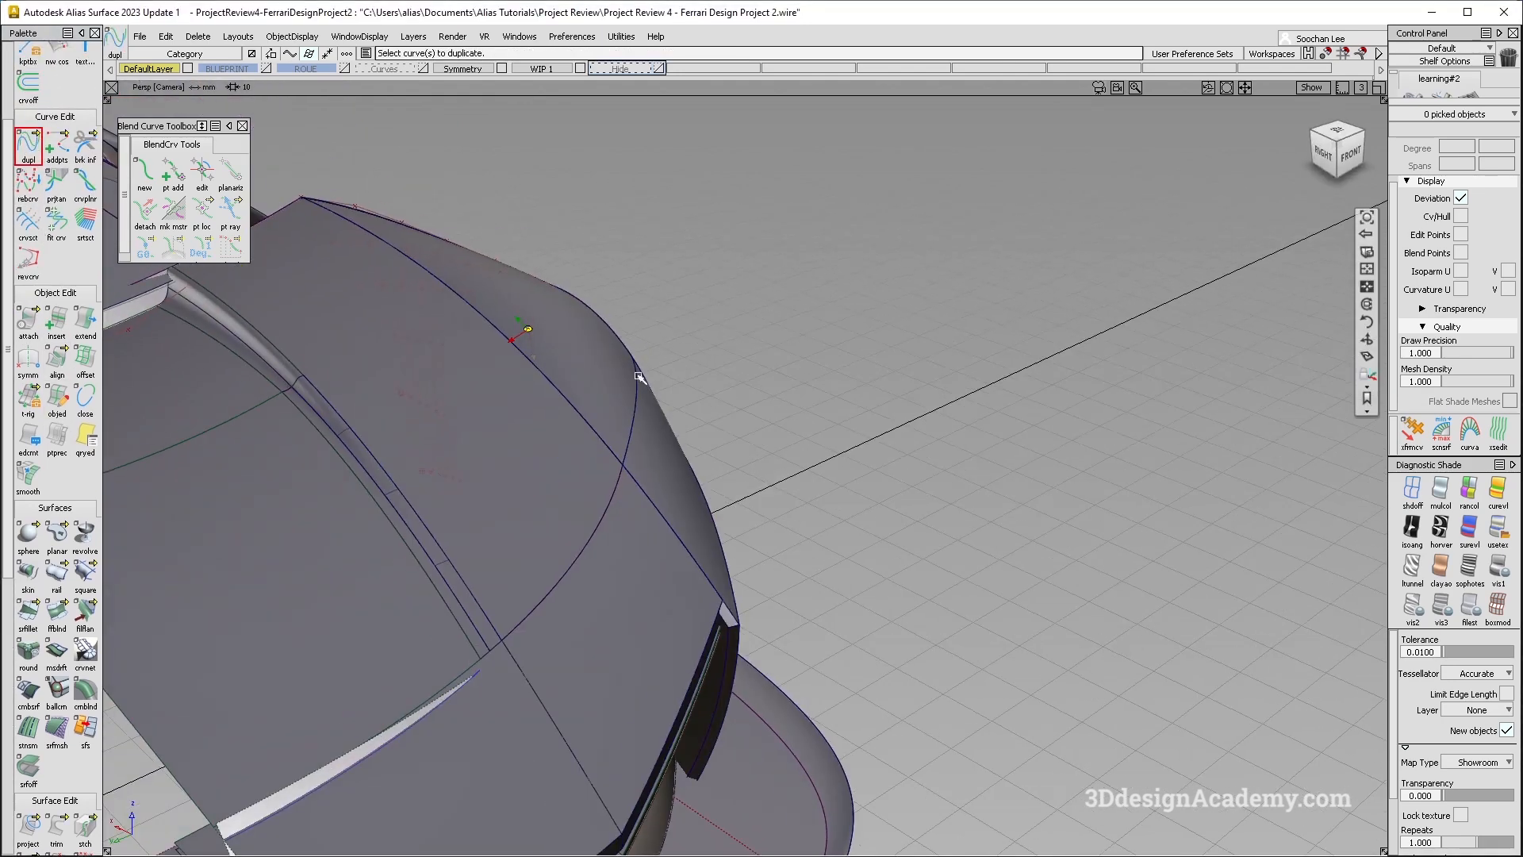
pyautogui.click(587, 416)
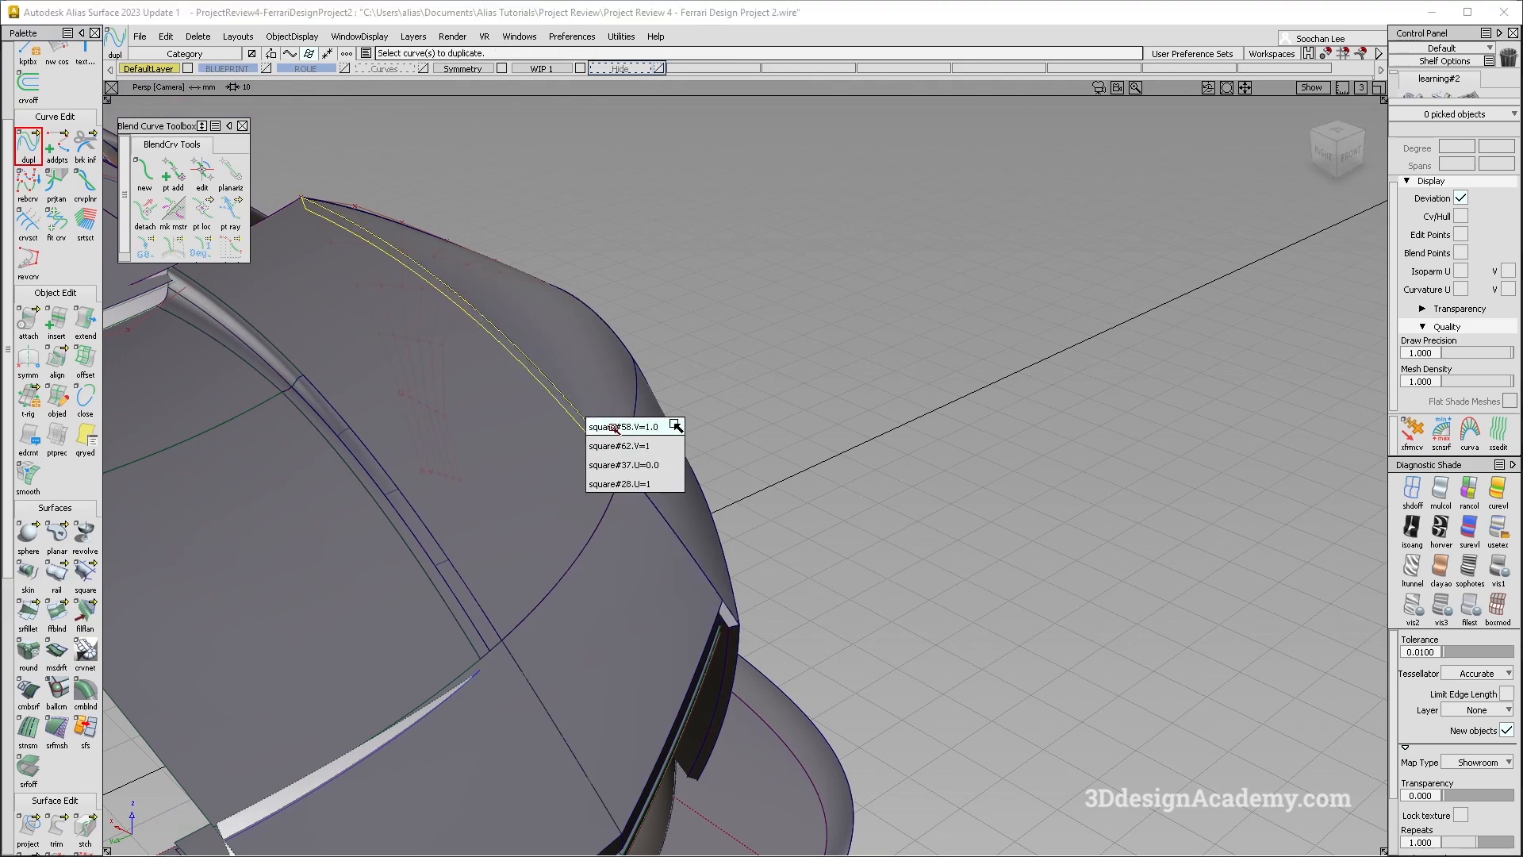
pyautogui.click(626, 465)
# Step: Delete the thin strip surface running along the upper edge of the front fender
pyautogui.keyDown('alt'); pyautogui.keyDown('shift'); pyautogui.moveTo(626, 465); pyautogui.dragTo(520, 306); pyautogui.keyUp('shift'); pyautogui.keyUp('alt')
pyautogui.press('h')
pyautogui.keyDown('alt'); pyautogui.keyDown('shift'); pyautogui.moveTo(520, 306); pyautogui.dragTo(714, 423, button='middle'); pyautogui.keyUp('shift'); pyautogui.keyUp('alt')
pyautogui.keyDown('alt'); pyautogui.keyDown('shift'); pyautogui.moveTo(670, 417); pyautogui.dragTo(874, 445); pyautogui.keyUp('shift'); pyautogui.keyUp('alt')
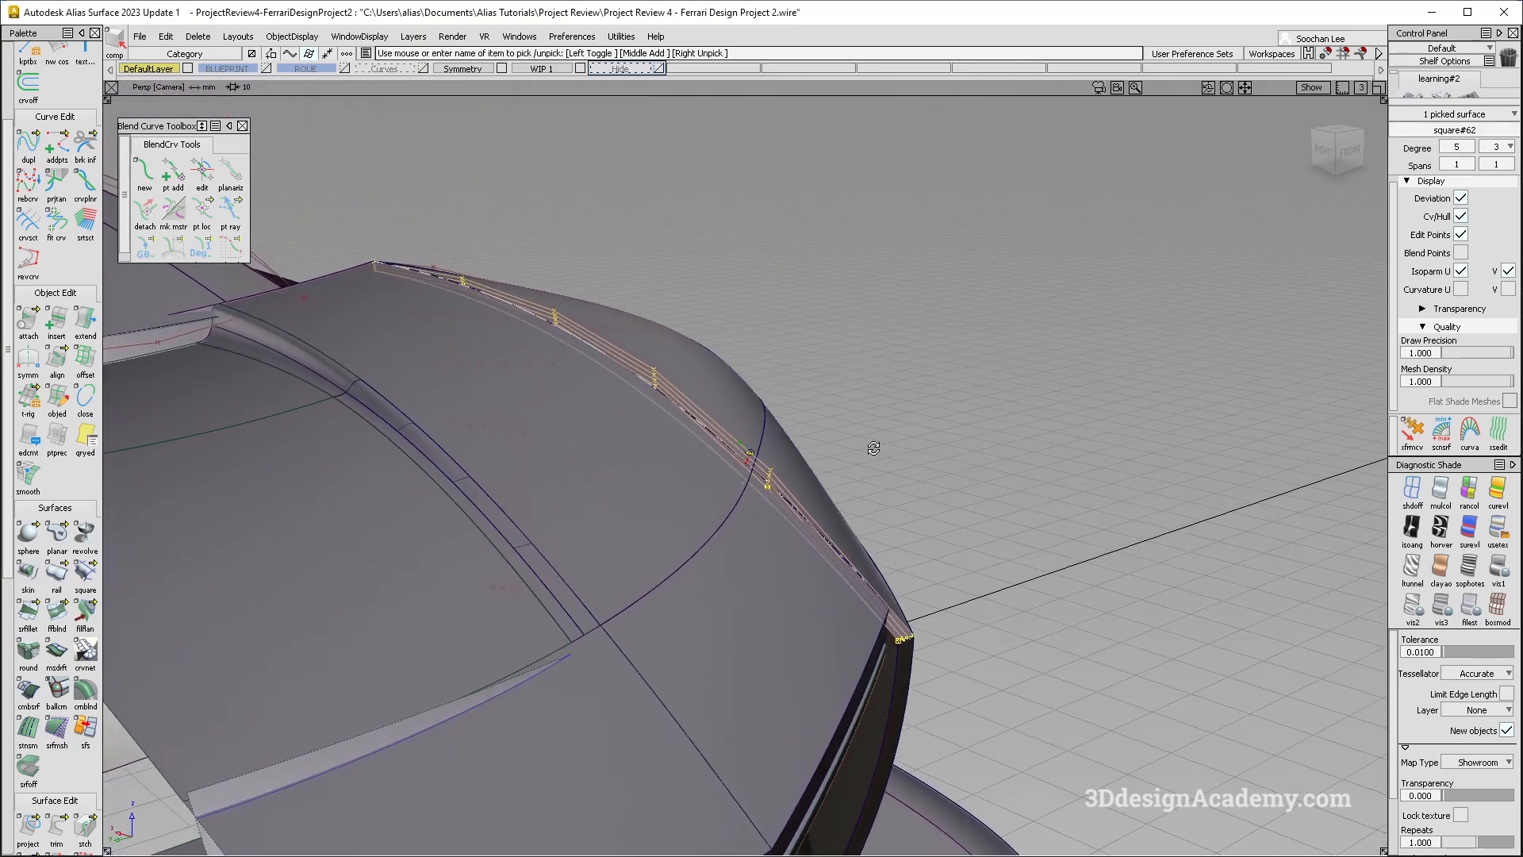
pyautogui.press('Delete')
# Step: Show the Curves layer and pick the fender's long upper edge curve together with the edge curve ahead of the wheel arch
pyautogui.click(424, 69)
pyautogui.keyDown('alt'); pyautogui.keyDown('shift'); pyautogui.moveTo(701, 391); pyautogui.dragTo(542, 452); pyautogui.keyUp('shift'); pyautogui.keyUp('alt')
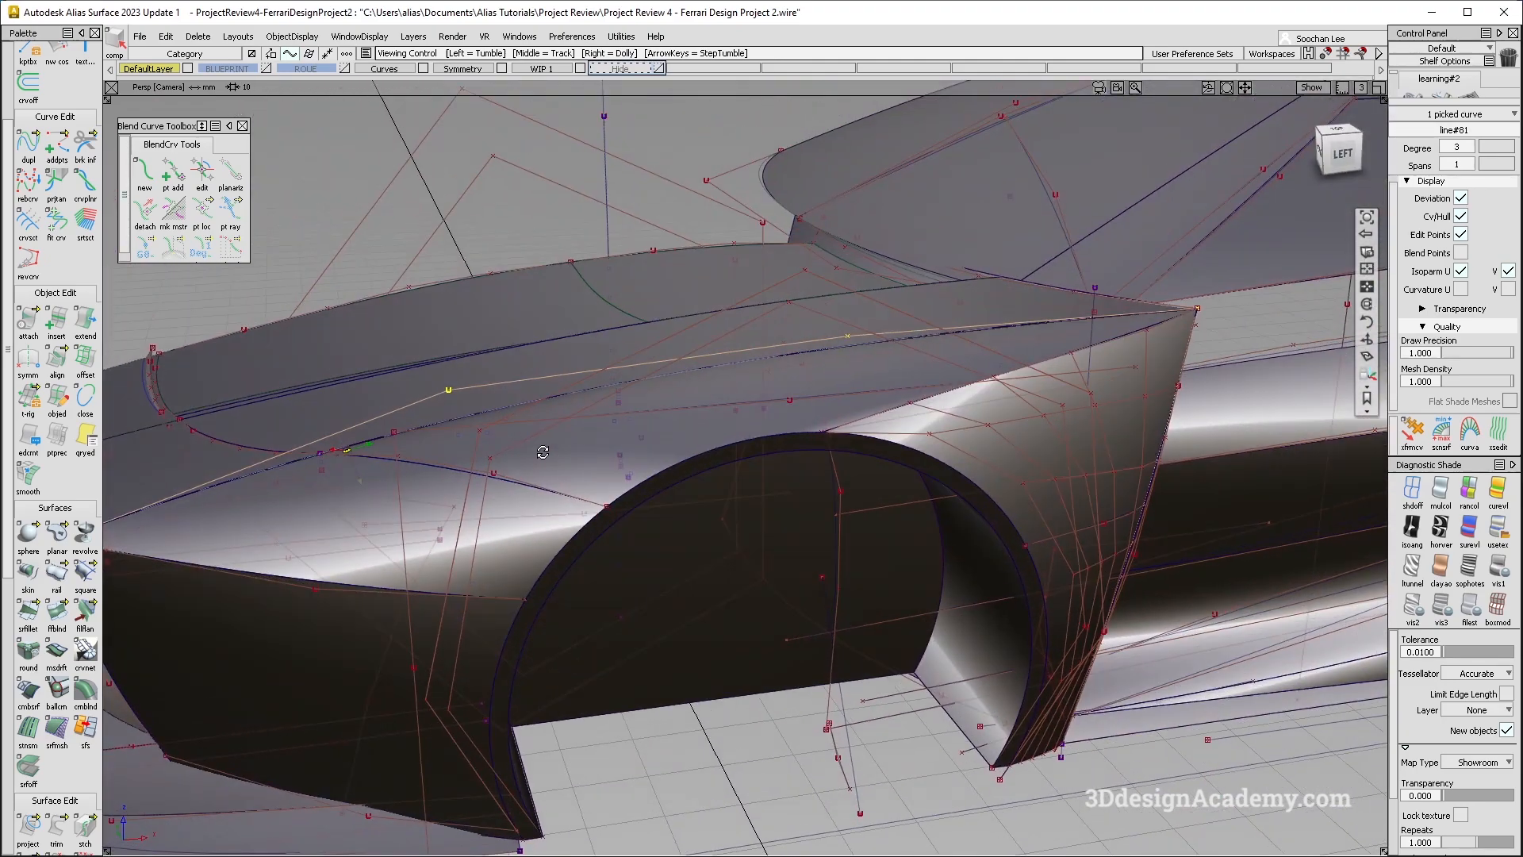
pyautogui.keyDown('alt'); pyautogui.keyDown('shift'); pyautogui.moveTo(363, 584); pyautogui.dragTo(398, 555); pyautogui.keyUp('shift'); pyautogui.keyUp('alt')
pyautogui.keyDown('ctrl'); pyautogui.keyDown('shift'); pyautogui.moveTo(398, 554); pyautogui.dragTo(420, 605); pyautogui.keyUp('shift'); pyautogui.keyUp('ctrl')
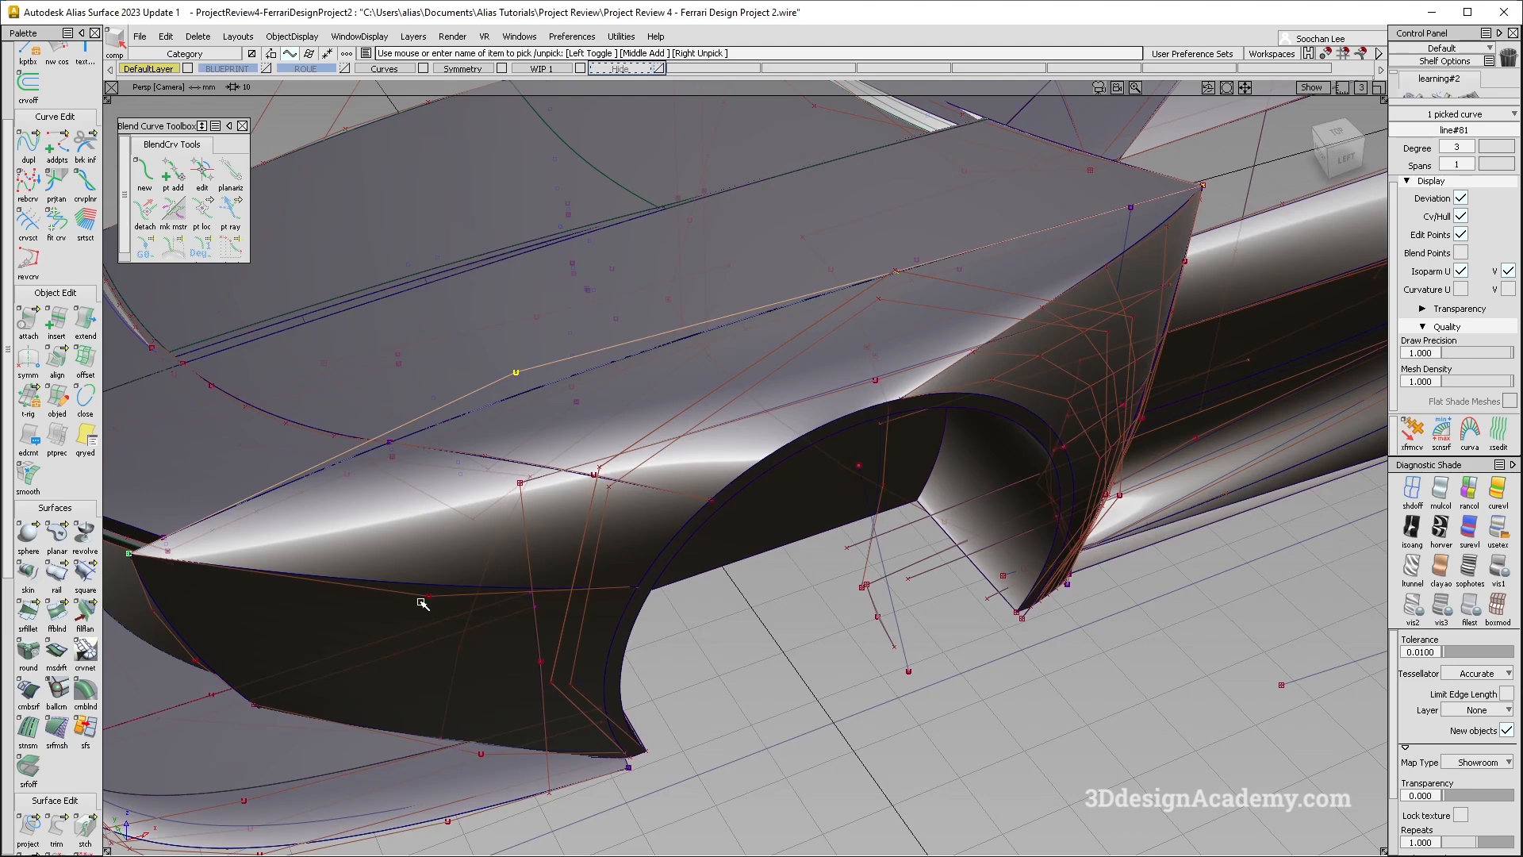
pyautogui.click(418, 595)
pyautogui.keyDown('alt'); pyautogui.keyDown('shift'); pyautogui.moveTo(883, 583); pyautogui.dragTo(823, 587); pyautogui.keyUp('shift'); pyautogui.keyUp('alt')
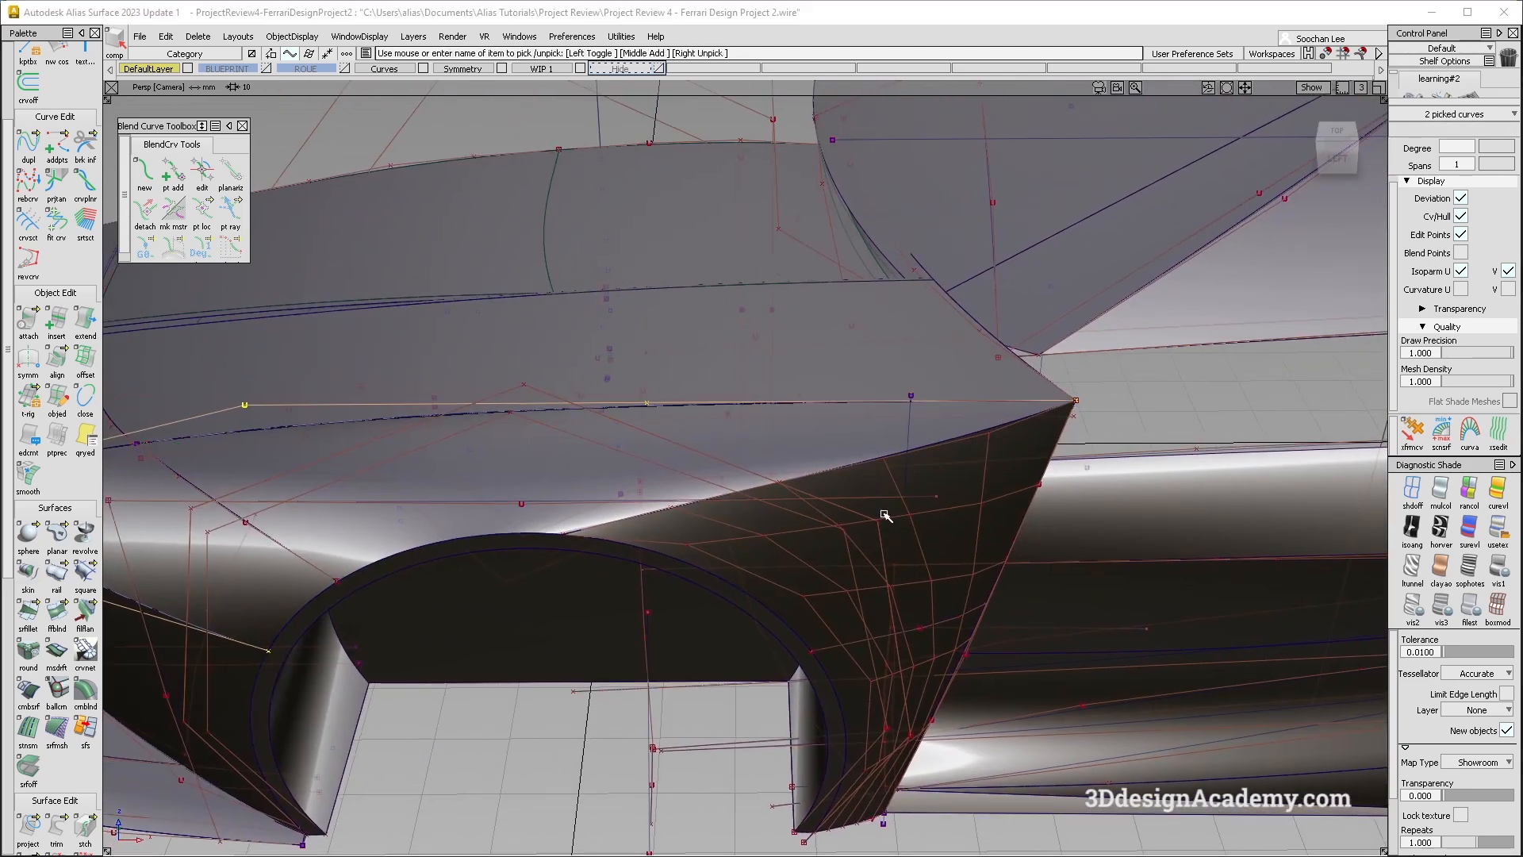
pyautogui.click(875, 460)
pyautogui.click(899, 490)
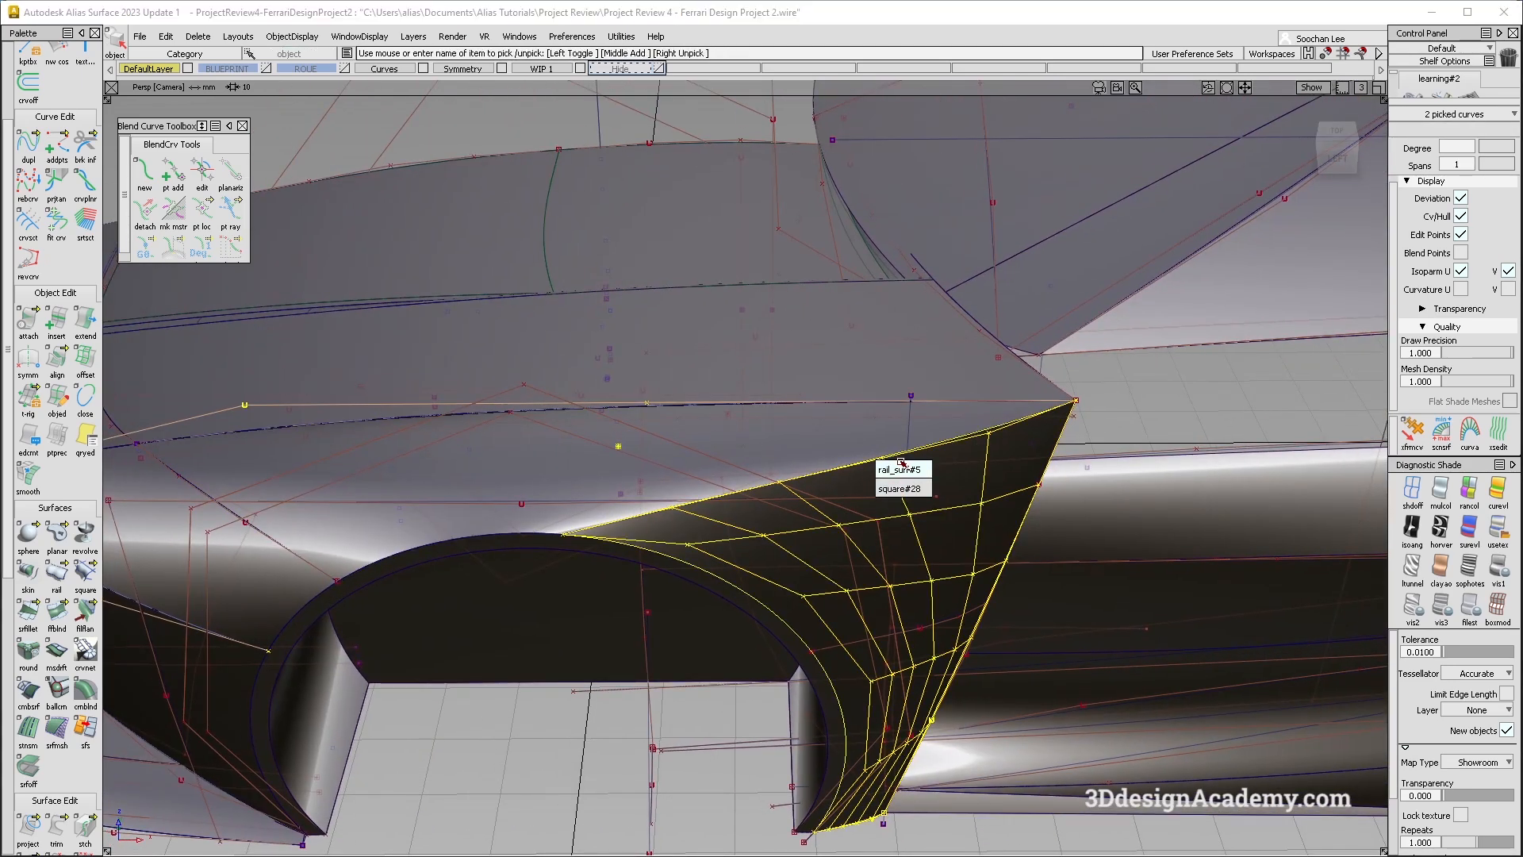
# Step: Copy and paste the two picked fender curves, assign them to DefaultLayer, and hide the Curves layer
pyautogui.keyDown('alt'); pyautogui.keyDown('shift'); pyautogui.moveTo(438, 181); pyautogui.dragTo(775, 300, button='right'); pyautogui.keyUp('shift'); pyautogui.keyUp('alt')
pyautogui.hotkey('ctrl', 'c')
pyautogui.hotkey('ctrl', 'v')
pyautogui.click(160, 70)
pyautogui.click(163, 81)
pyautogui.click(424, 69)
pyautogui.keyDown('alt'); pyautogui.keyDown('shift'); pyautogui.moveTo(659, 341); pyautogui.dragTo(896, 420); pyautogui.keyUp('shift'); pyautogui.keyUp('alt')
pyautogui.keyDown('alt'); pyautogui.keyDown('shift'); pyautogui.click(844, 426); pyautogui.keyUp('shift'); pyautogui.keyUp('alt')
pyautogui.keyDown('alt'); pyautogui.keyDown('shift'); pyautogui.moveTo(843, 427); pyautogui.dragTo(699, 517, button='right'); pyautogui.keyUp('shift'); pyautogui.keyUp('alt')
pyautogui.keyDown('ctrl'); pyautogui.keyDown('shift'); pyautogui.moveTo(698, 516); pyautogui.dragTo(697, 547); pyautogui.keyUp('shift'); pyautogui.keyUp('ctrl')
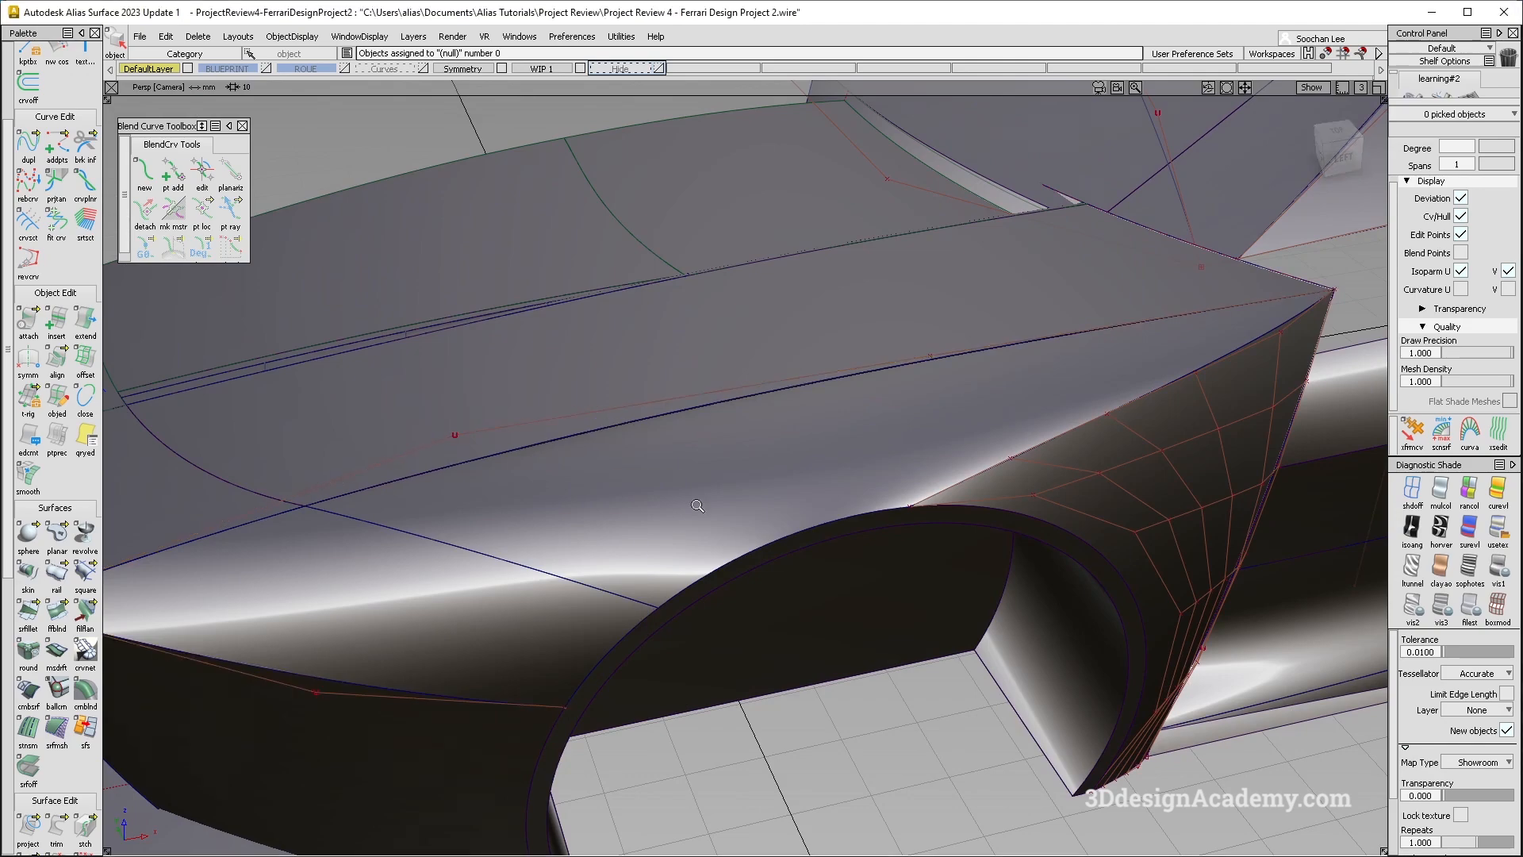
# Step: Set the degree of the fender's upper edge curve to 2
pyautogui.keyDown('alt'); pyautogui.keyDown('shift'); pyautogui.moveTo(697, 547); pyautogui.dragTo(663, 537, button='right'); pyautogui.keyUp('shift'); pyautogui.keyUp('alt')
pyautogui.moveTo(666, 494)
pyautogui.keyDown('alt'); pyautogui.keyDown('shift'); pyautogui.mouseDown()
pyautogui.moveTo(620, 641)
pyautogui.moveTo(673, 476)
pyautogui.moveTo(829, 421)
pyautogui.moveTo(811, 397)
pyautogui.mouseUp(); pyautogui.keyUp('shift'); pyautogui.keyUp('alt')
pyautogui.keyDown('ctrl'); pyautogui.keyDown('shift'); pyautogui.moveTo(654, 319); pyautogui.dragTo(757, 410); pyautogui.keyUp('shift'); pyautogui.keyUp('ctrl')
pyautogui.moveTo(784, 349); pyautogui.dragTo(882, 416)
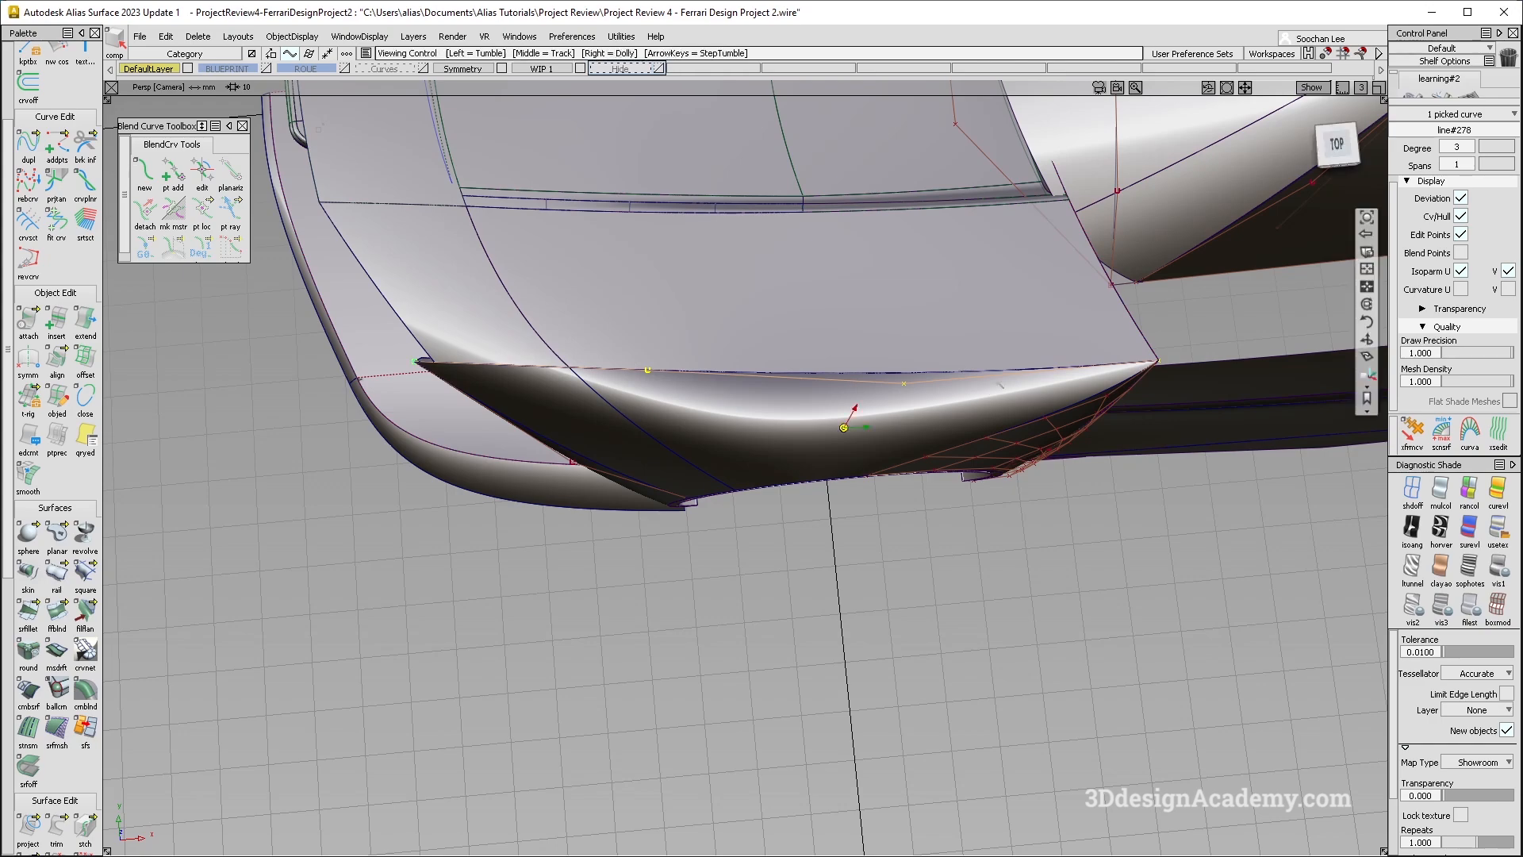
pyautogui.keyDown('alt'); pyautogui.keyDown('shift'); pyautogui.moveTo(999, 385); pyautogui.dragTo(961, 387, button='right'); pyautogui.keyUp('shift'); pyautogui.keyUp('alt')
pyautogui.click(1469, 148)
pyautogui.click(1456, 166)
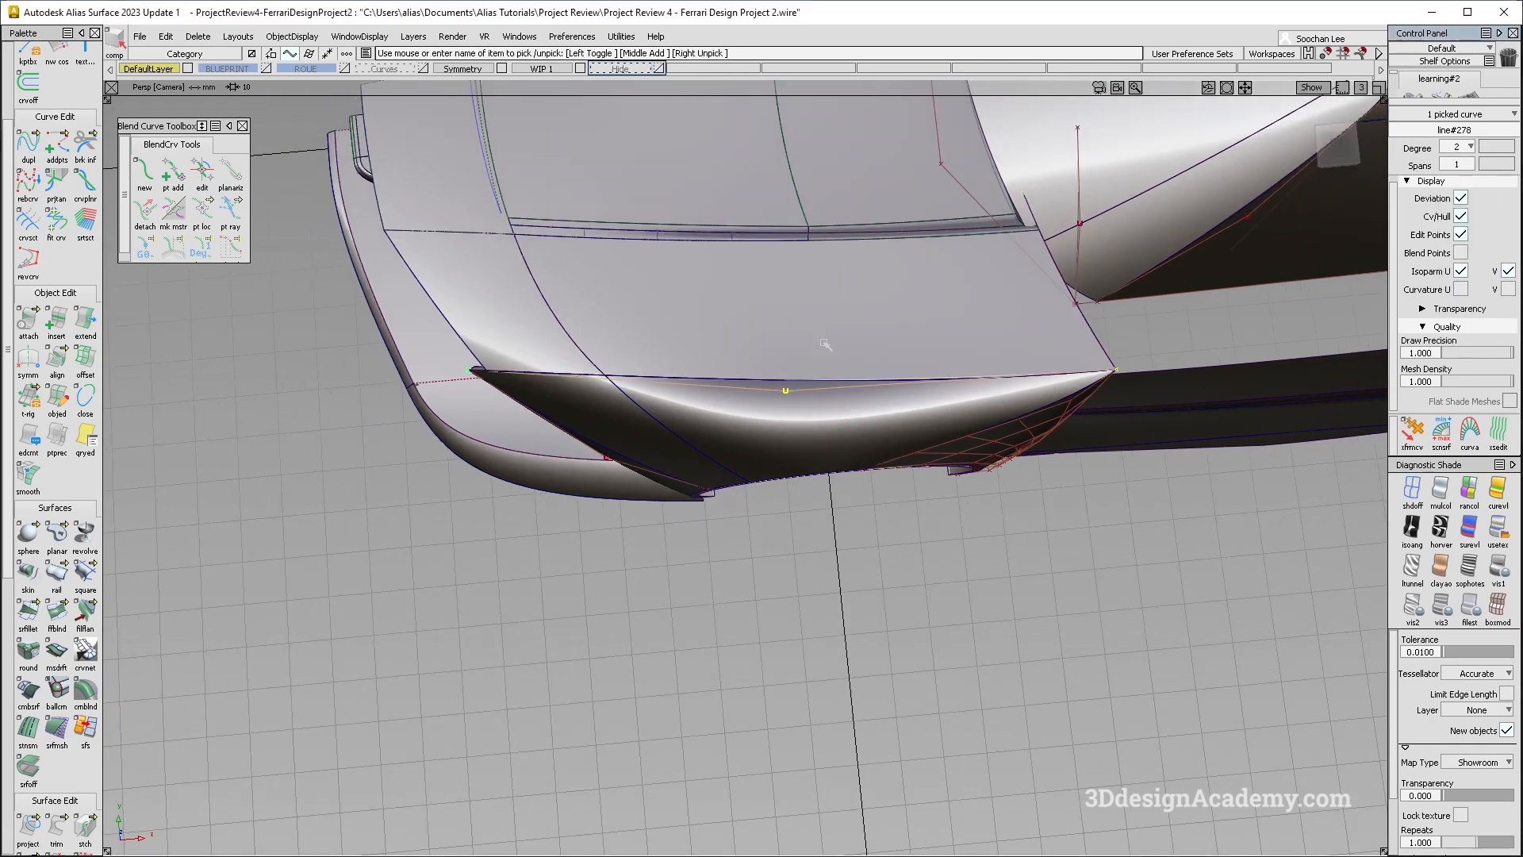
# Step: Pick the fender surfaces above and ahead of the wheel arch and assign both to the hidden layer
pyautogui.keyDown('alt'); pyautogui.keyDown('shift'); pyautogui.moveTo(745, 413); pyautogui.dragTo(416, 303); pyautogui.keyUp('shift'); pyautogui.keyUp('alt')
pyautogui.moveTo(854, 559)
pyautogui.keyDown('alt'); pyautogui.keyDown('shift'); pyautogui.mouseDown()
pyautogui.moveTo(714, 478)
pyautogui.moveTo(759, 491)
pyautogui.moveTo(806, 452)
pyautogui.moveTo(830, 547)
pyautogui.mouseUp(); pyautogui.keyUp('shift'); pyautogui.keyUp('alt')
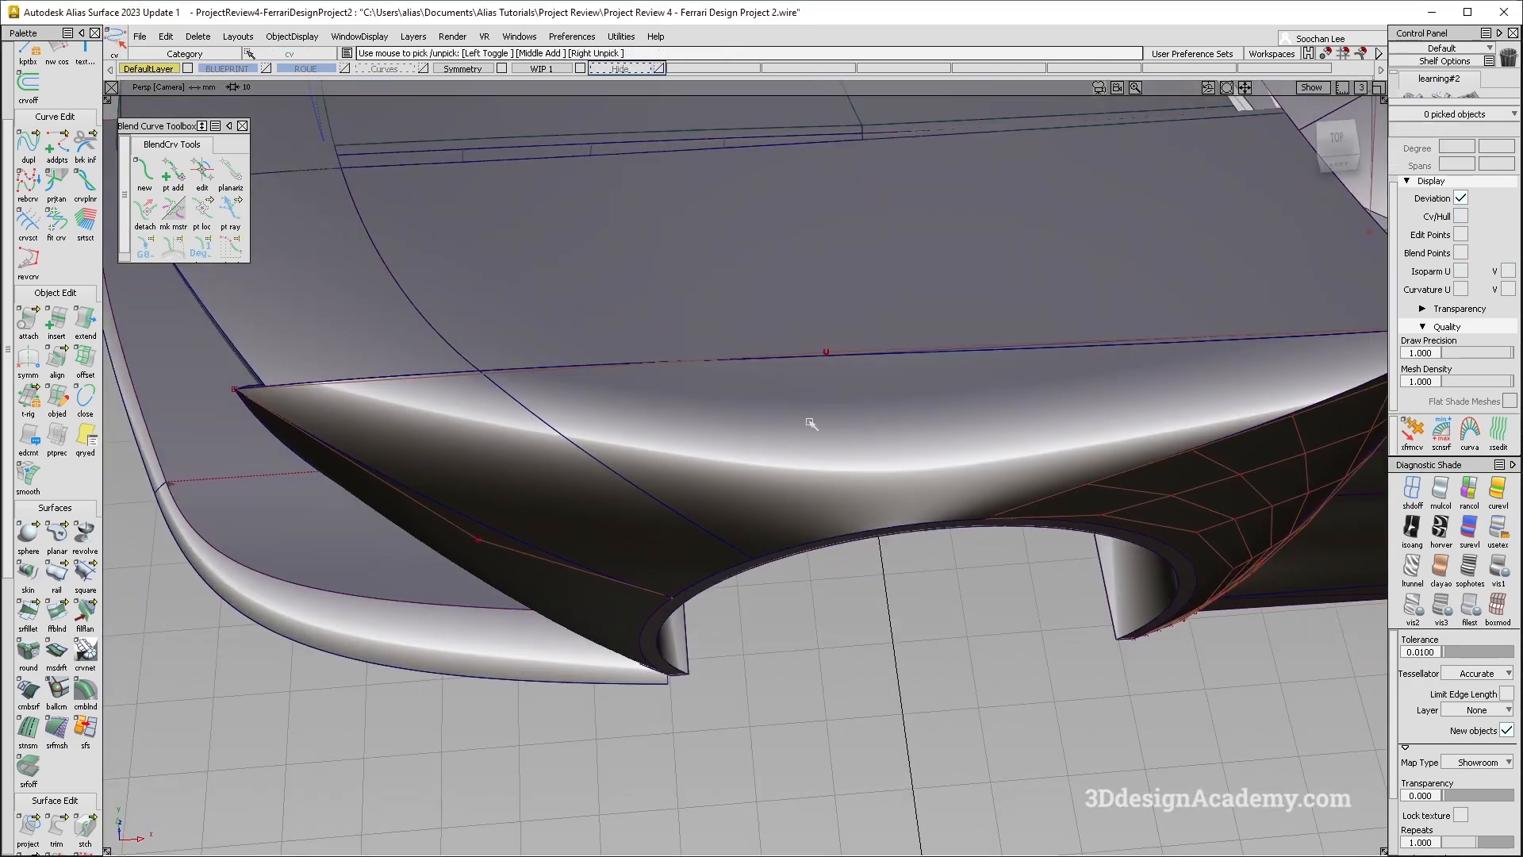
pyautogui.keyDown('ctrl'); pyautogui.keyDown('shift'); pyautogui.moveTo(700, 479); pyautogui.dragTo(663, 499); pyautogui.keyUp('shift'); pyautogui.keyUp('ctrl')
pyautogui.click(663, 499)
pyautogui.keyDown('alt'); pyautogui.keyDown('shift'); pyautogui.moveTo(904, 468); pyautogui.dragTo(680, 479, button='middle'); pyautogui.keyUp('shift'); pyautogui.keyUp('alt')
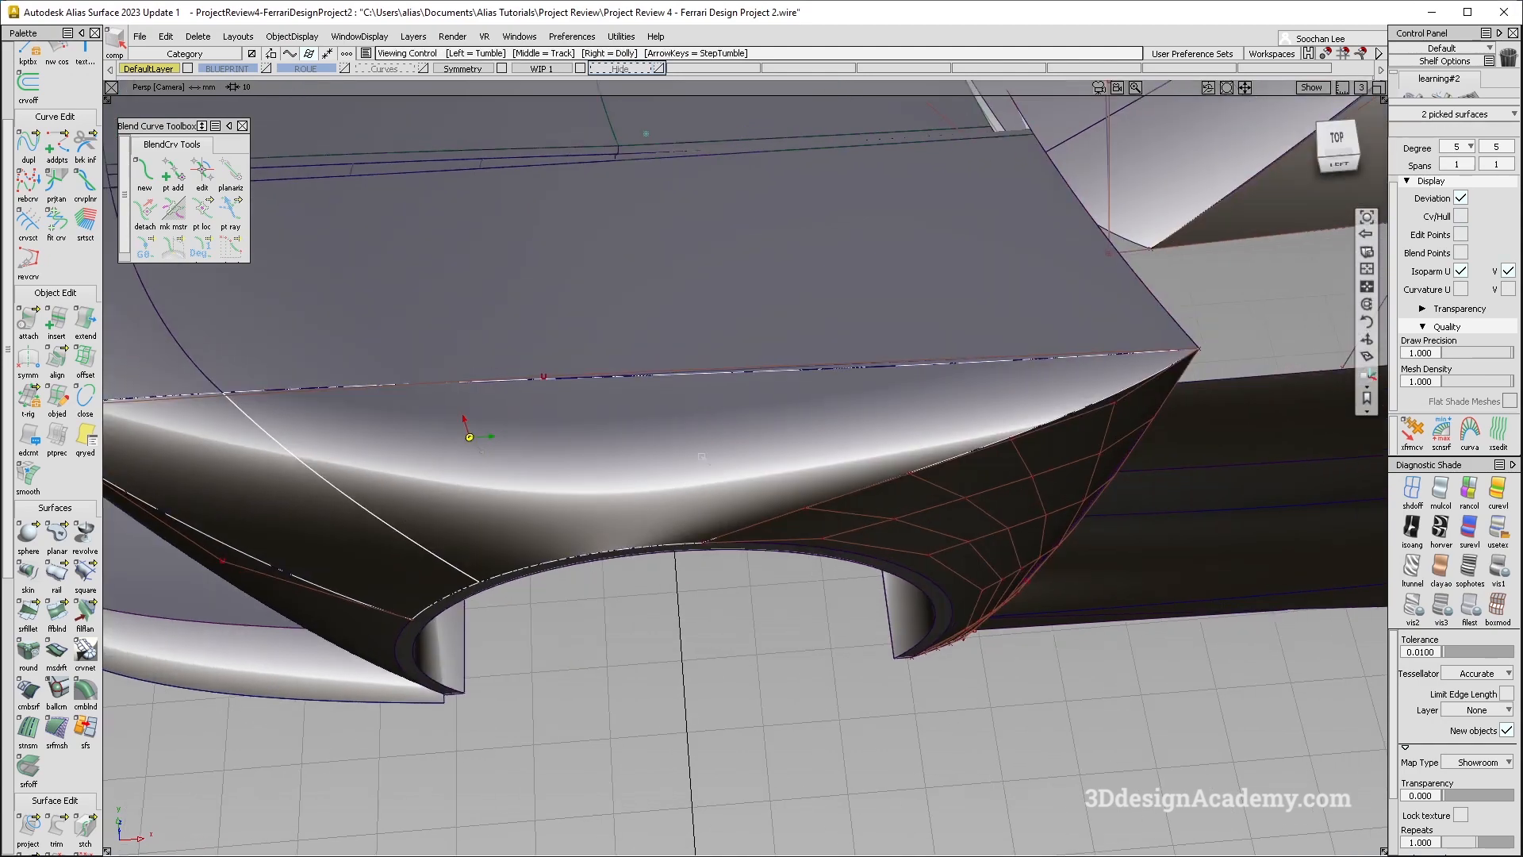
pyautogui.keyDown('alt'); pyautogui.keyDown('shift'); pyautogui.moveTo(680, 479); pyautogui.dragTo(745, 420); pyautogui.keyUp('shift'); pyautogui.keyUp('alt')
pyautogui.moveTo(628, 69); pyautogui.dragTo(624, 83)
# Step: Assign the curve along the fender's rear edge from the Curves layer to DefaultLayer, keeping the other curves hidden
pyautogui.click(952, 450)
pyautogui.keyDown('alt'); pyautogui.keyDown('shift'); pyautogui.moveTo(953, 451); pyautogui.dragTo(841, 380); pyautogui.keyUp('shift'); pyautogui.keyUp('alt')
pyautogui.moveTo(841, 381)
pyautogui.keyDown('alt'); pyautogui.keyDown('shift'); pyautogui.mouseDown(button='middle')
pyautogui.moveTo(693, 377)
pyautogui.moveTo(672, 357)
pyautogui.mouseUp(button='middle'); pyautogui.keyUp('shift'); pyautogui.keyUp('alt')
pyautogui.moveTo(889, 349)
pyautogui.keyDown('alt'); pyautogui.keyDown('shift'); pyautogui.mouseDown()
pyautogui.moveTo(815, 333)
pyautogui.moveTo(737, 286)
pyautogui.mouseUp(); pyautogui.keyUp('shift'); pyautogui.keyUp('alt')
pyautogui.keyDown('alt'); pyautogui.keyDown('shift'); pyautogui.moveTo(738, 286); pyautogui.dragTo(680, 415, button='middle'); pyautogui.keyUp('shift'); pyautogui.keyUp('alt')
pyautogui.keyDown('alt'); pyautogui.keyDown('shift'); pyautogui.moveTo(680, 414); pyautogui.dragTo(698, 396); pyautogui.keyUp('shift'); pyautogui.keyUp('alt')
pyautogui.keyDown('ctrl'); pyautogui.keyDown('shift'); pyautogui.moveTo(756, 377); pyautogui.dragTo(623, 497); pyautogui.keyUp('shift'); pyautogui.keyUp('ctrl')
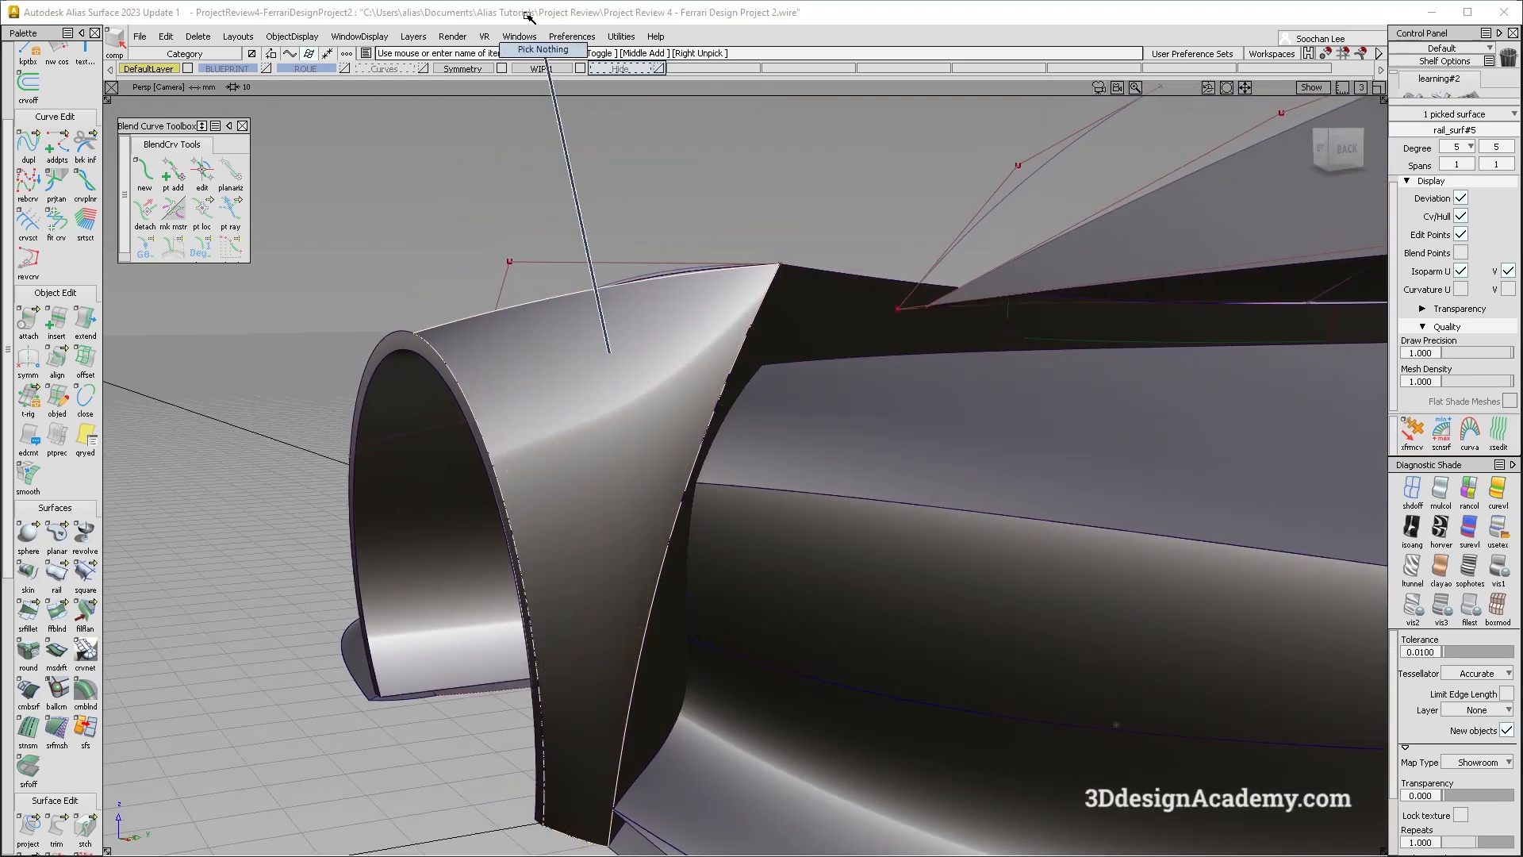
pyautogui.click(422, 70)
pyautogui.moveTo(595, 364)
pyautogui.keyDown('ctrl'); pyautogui.keyDown('shift'); pyautogui.mouseDown()
pyautogui.moveTo(699, 516)
pyautogui.moveTo(664, 542)
pyautogui.moveTo(670, 618)
pyautogui.mouseUp(); pyautogui.keyUp('shift'); pyautogui.keyUp('ctrl')
pyautogui.click(650, 510)
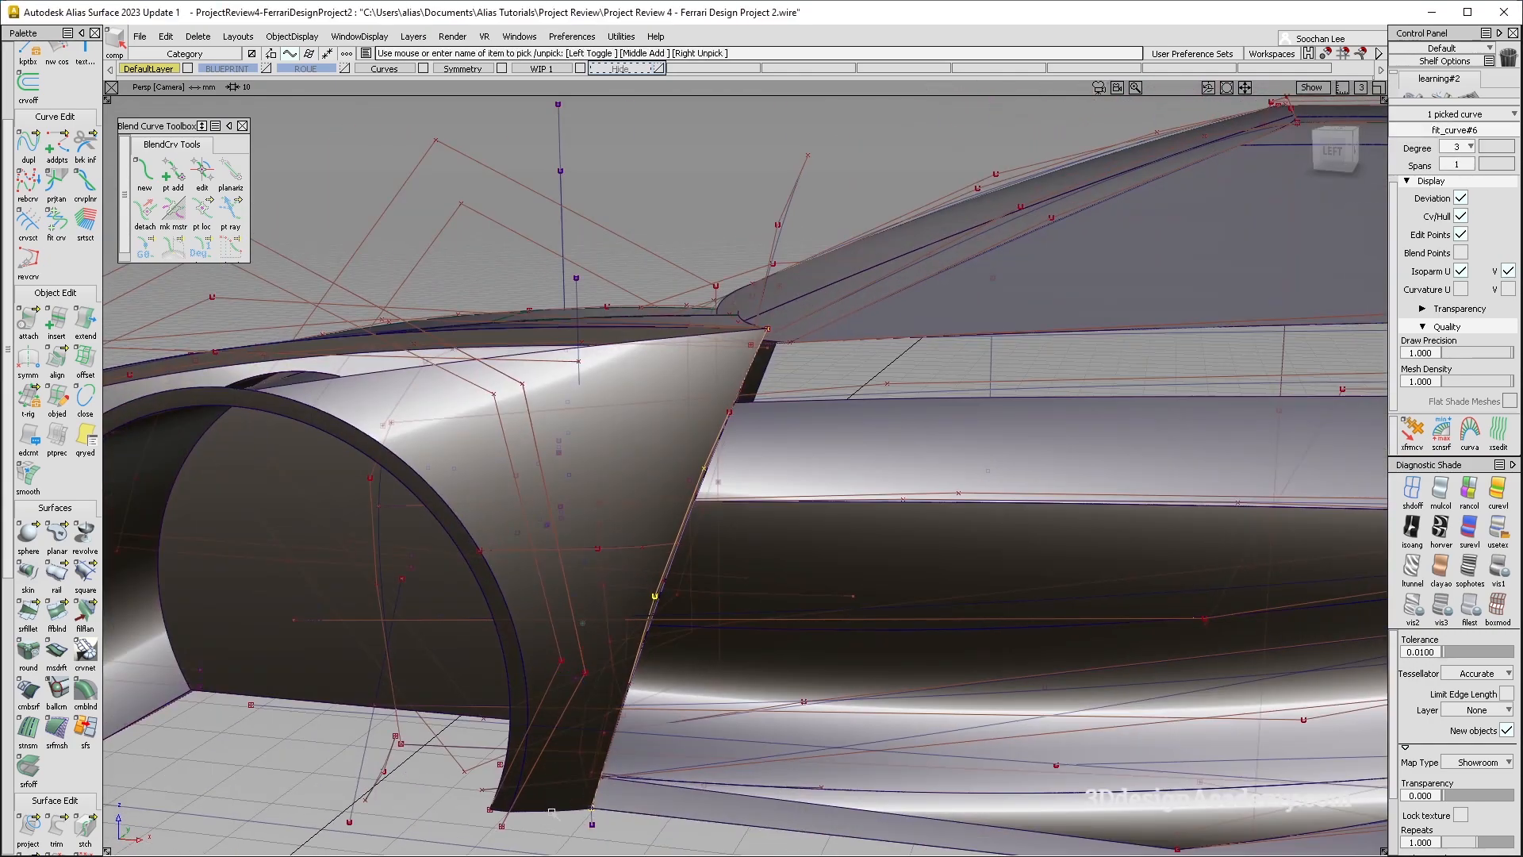
pyautogui.moveTo(166, 68); pyautogui.dragTo(161, 83)
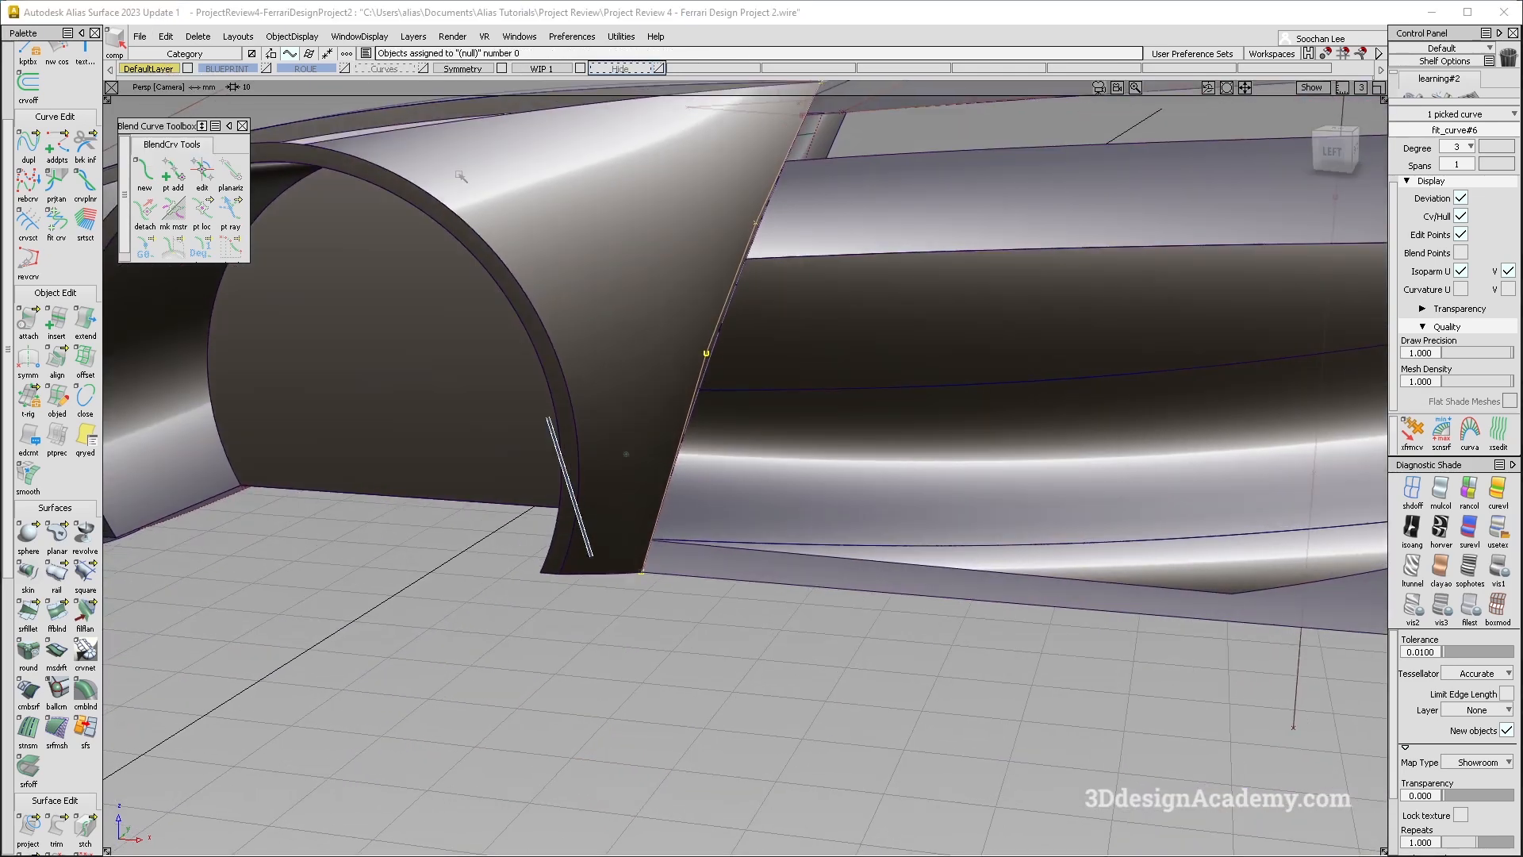
# Step: Duplicate the bottom trimmed edge of the fender surface behind the wheel arch and set the new curve's degree to 2
pyautogui.click(28, 143)
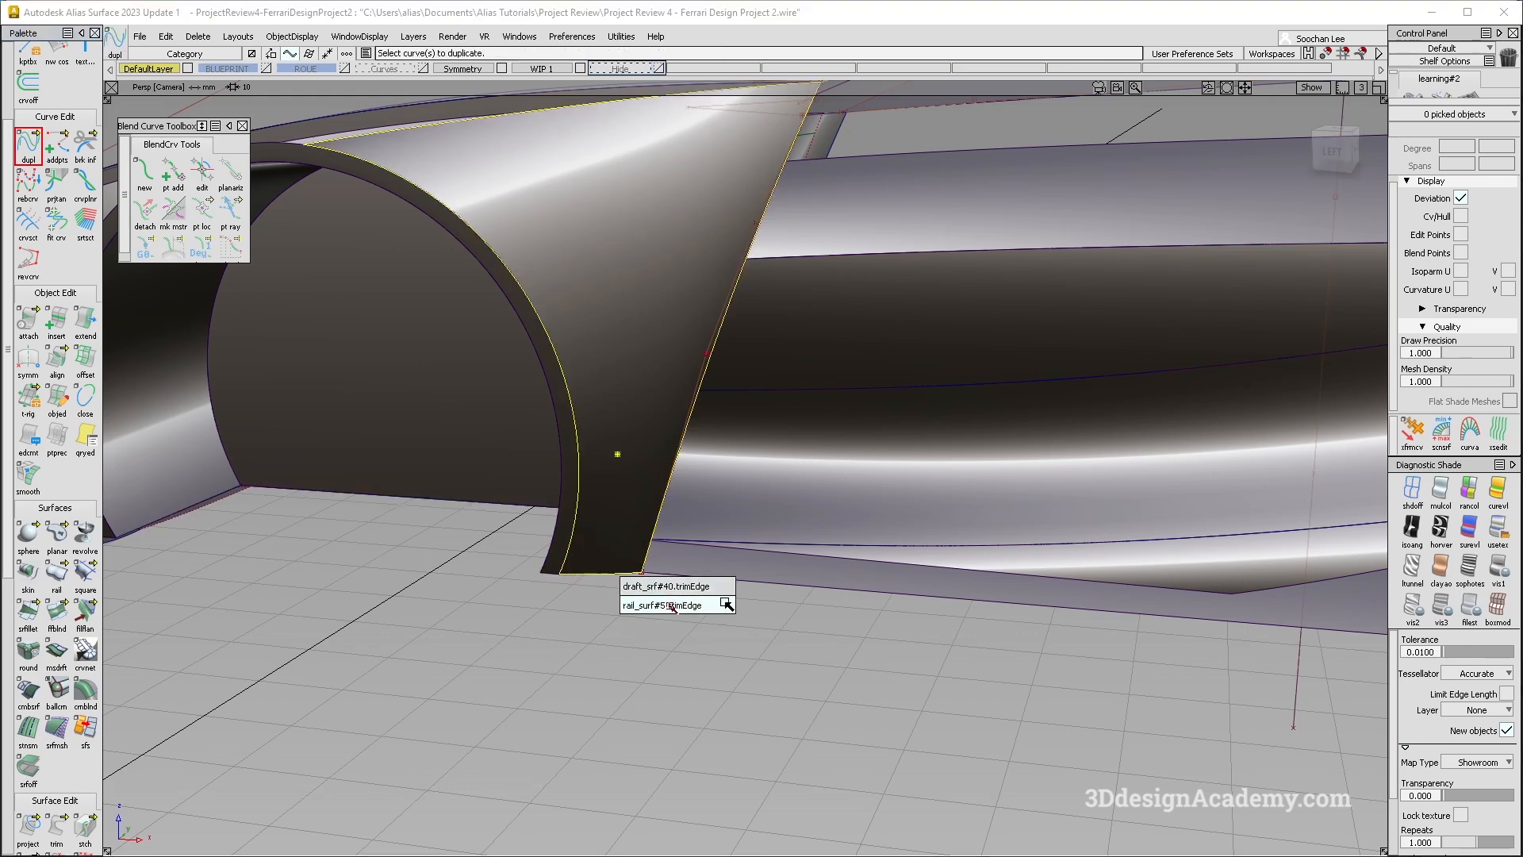
pyautogui.click(662, 606)
pyautogui.keyDown('alt'); pyautogui.keyDown('shift'); pyautogui.moveTo(578, 510); pyautogui.dragTo(586, 509, button='right'); pyautogui.keyUp('shift'); pyautogui.keyUp('alt')
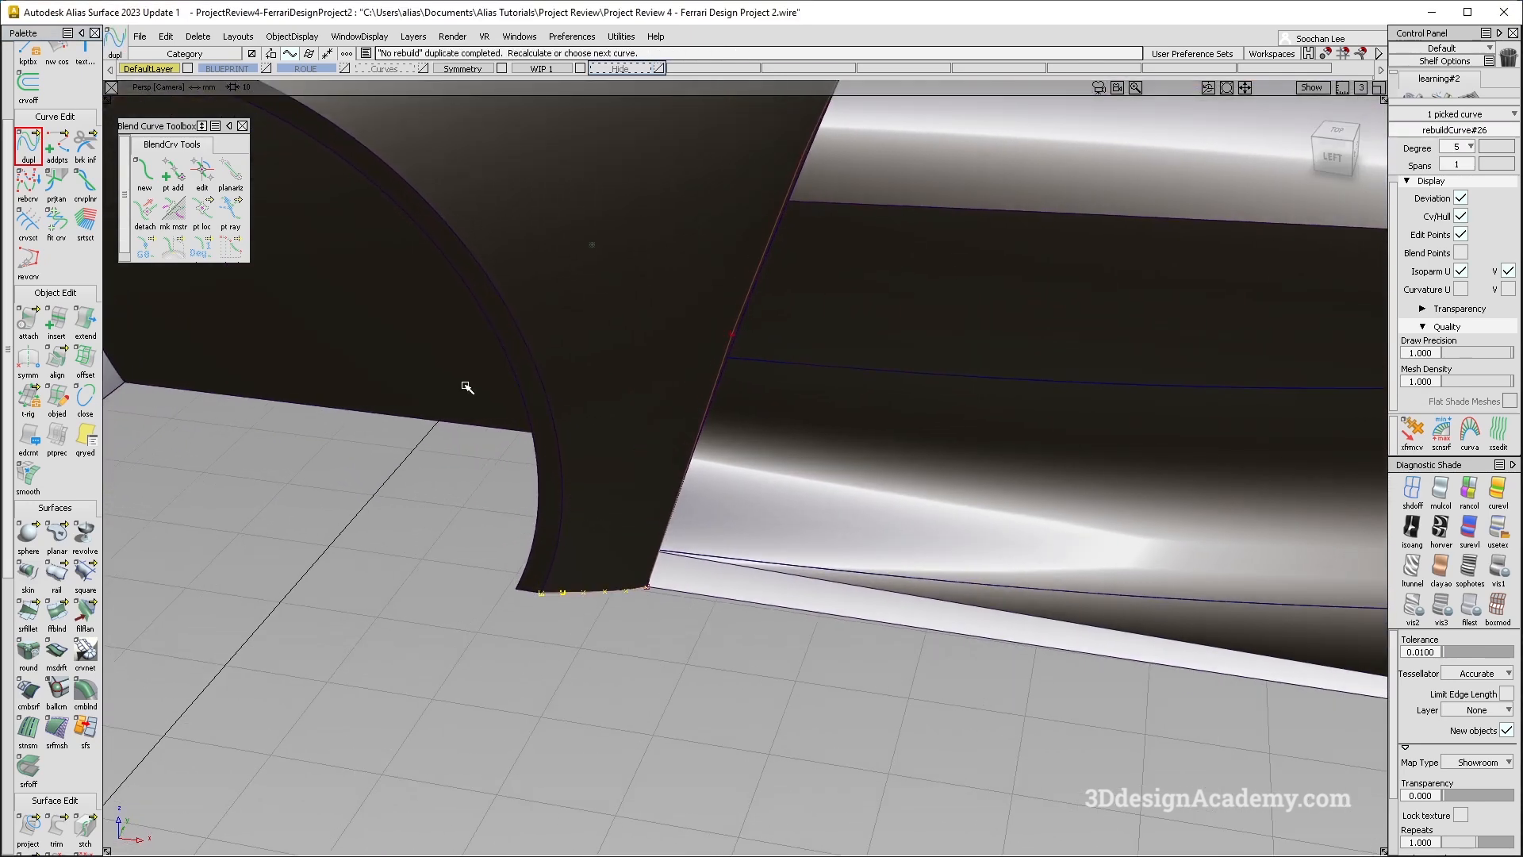
pyautogui.click(1471, 148)
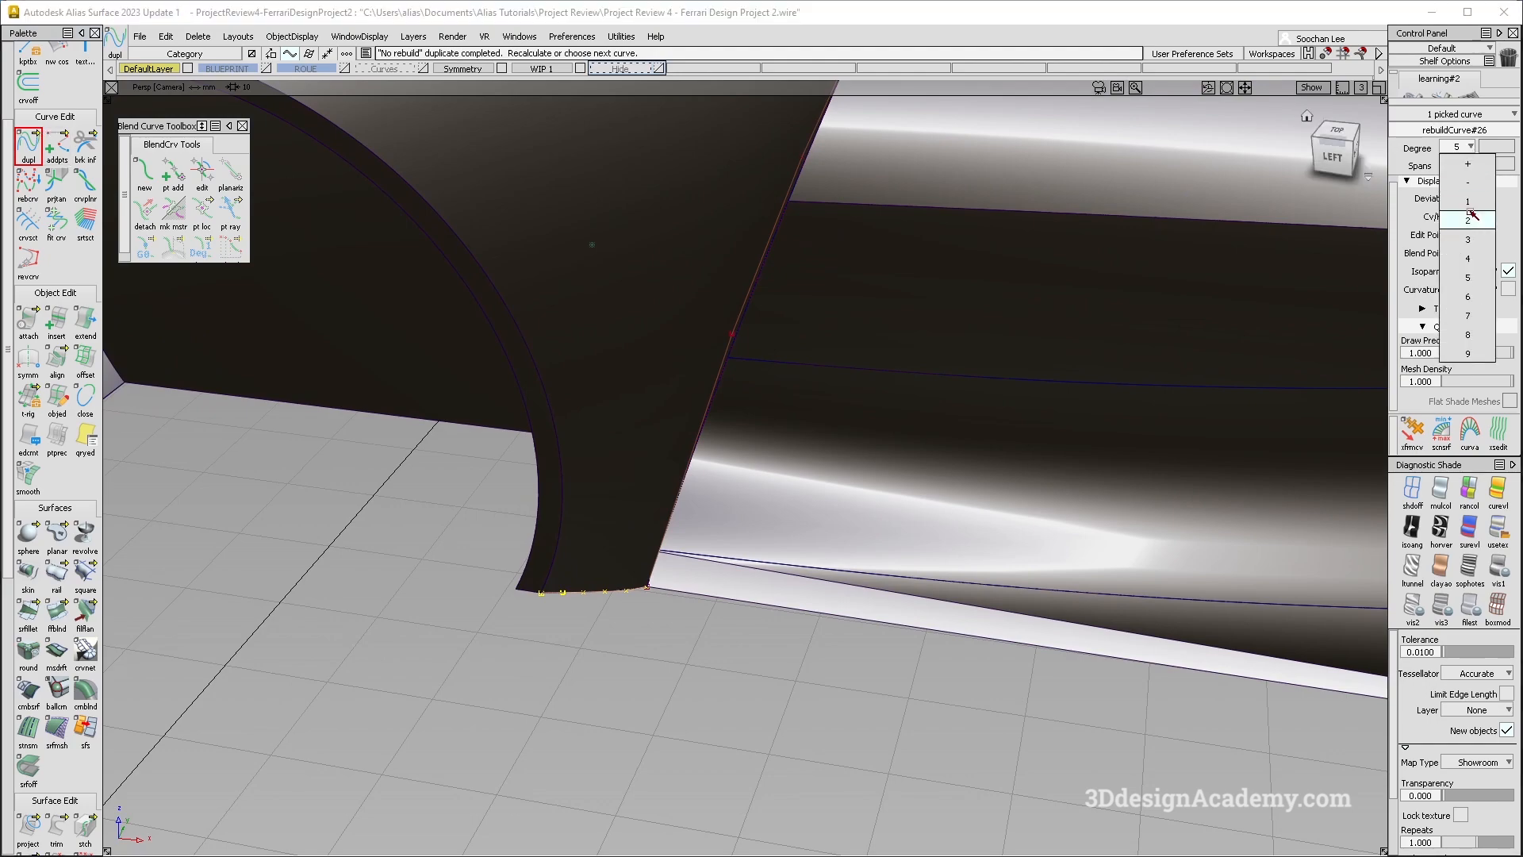
pyautogui.click(1472, 217)
pyautogui.press('Return')
pyautogui.keyDown('alt'); pyautogui.keyDown('shift'); pyautogui.moveTo(632, 427); pyautogui.dragTo(633, 327, button='right'); pyautogui.keyUp('shift'); pyautogui.keyUp('alt')
pyautogui.keyDown('alt'); pyautogui.keyDown('shift'); pyautogui.moveTo(634, 327); pyautogui.dragTo(775, 521); pyautogui.keyUp('shift'); pyautogui.keyUp('alt')
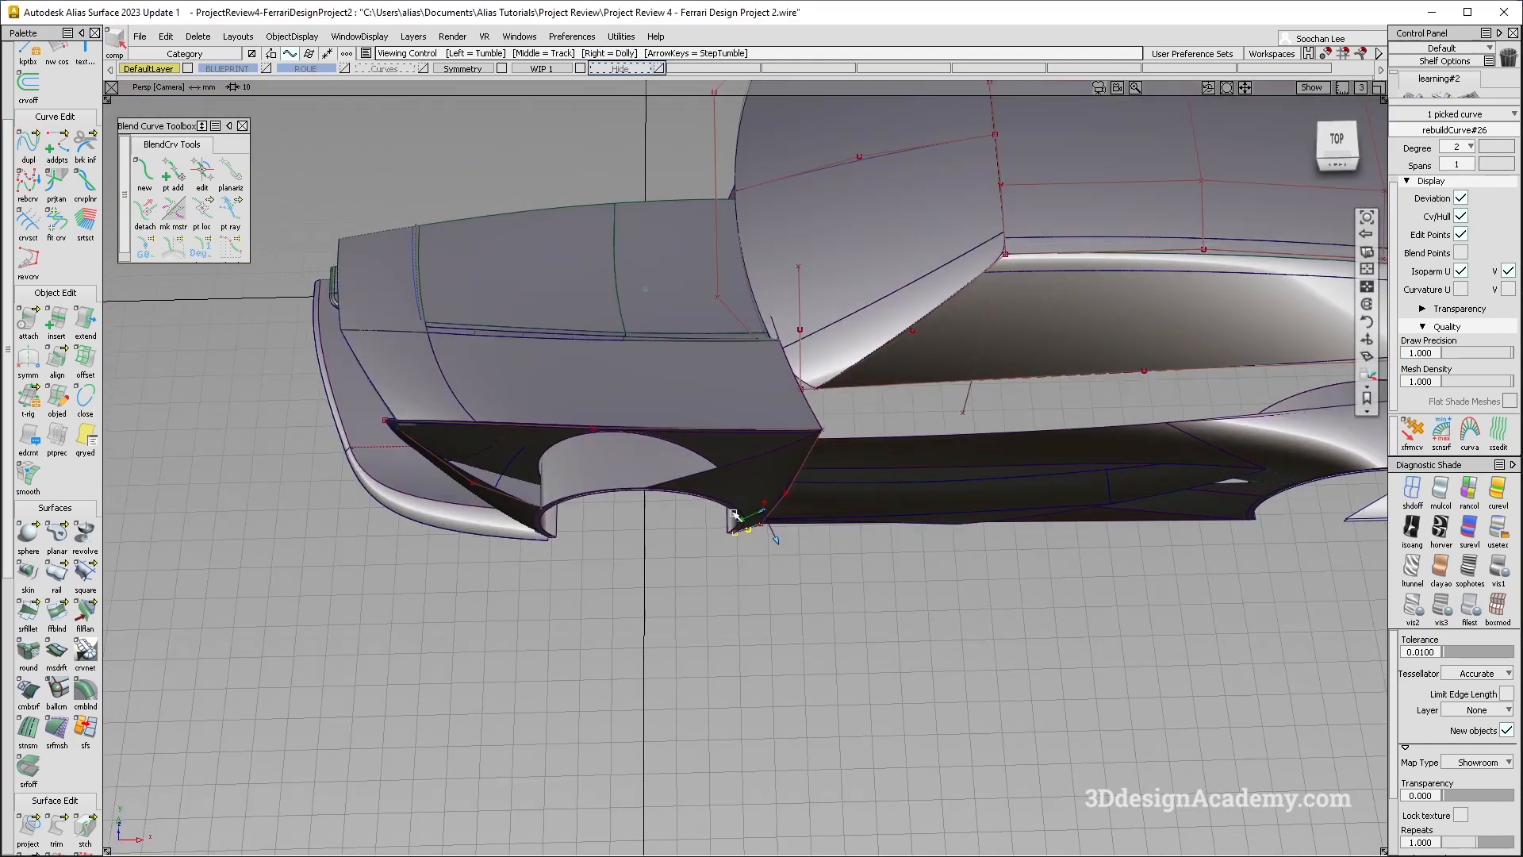
pyautogui.keyDown('alt'); pyautogui.keyDown('shift'); pyautogui.moveTo(678, 508); pyautogui.dragTo(754, 479, button='right'); pyautogui.keyUp('shift'); pyautogui.keyUp('alt')
pyautogui.keyDown('alt'); pyautogui.keyDown('shift'); pyautogui.moveTo(754, 479); pyautogui.dragTo(725, 396); pyautogui.keyUp('shift'); pyautogui.keyUp('alt')
pyautogui.keyDown('ctrl'); pyautogui.keyDown('shift'); pyautogui.moveTo(718, 630); pyautogui.dragTo(725, 396); pyautogui.keyUp('shift'); pyautogui.keyUp('ctrl')
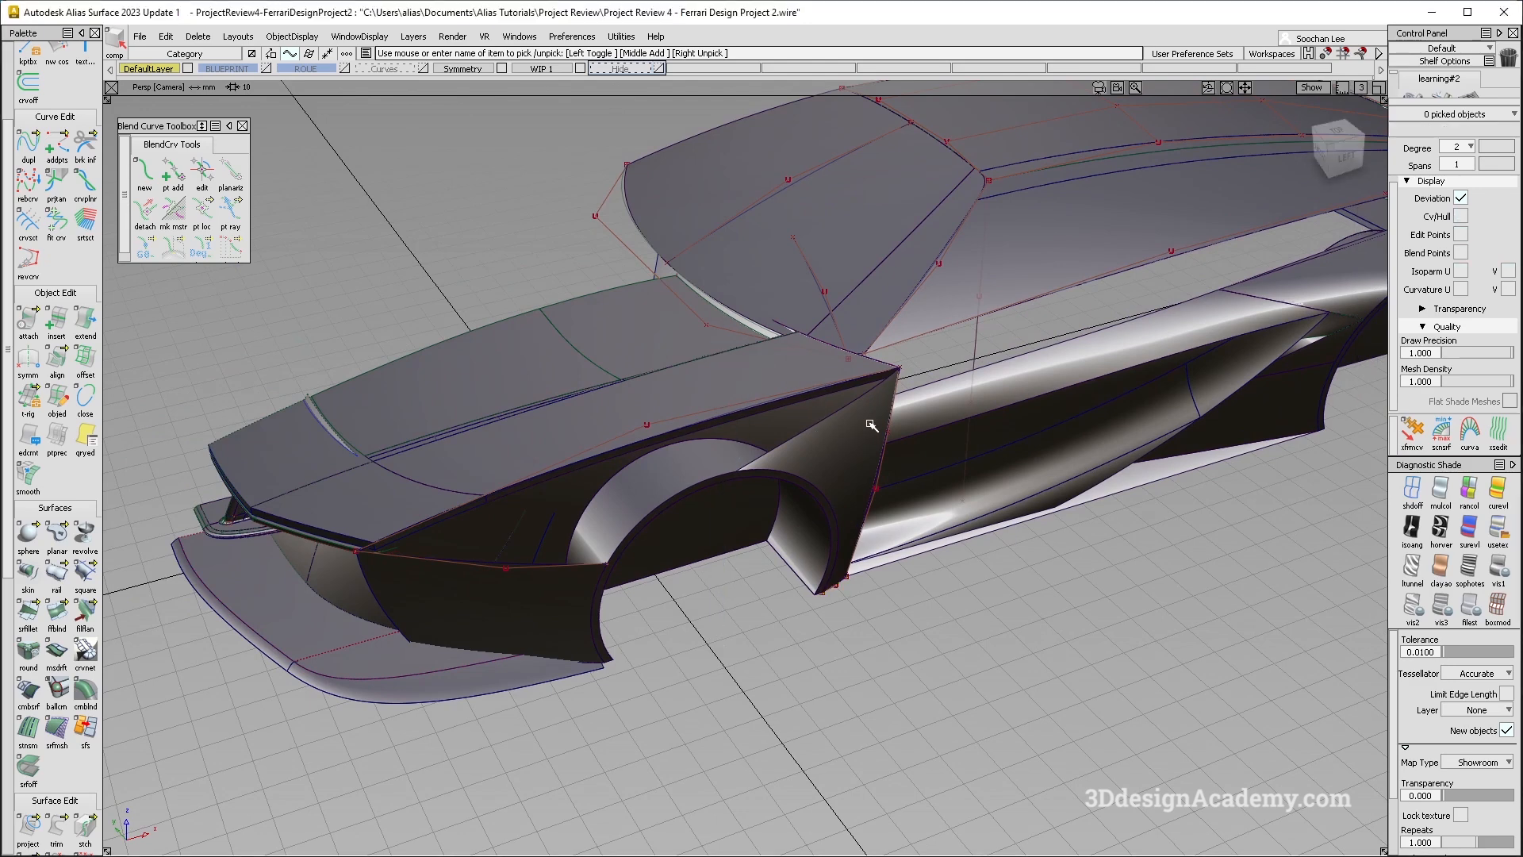
# Step: Switch to Multi-Color shading and build a birail surface over the wheel arch from the front edge curve, with the upper edge curve and arch edge as rails
pyautogui.keyDown('alt'); pyautogui.keyDown('shift'); pyautogui.click(874, 391); pyautogui.keyUp('shift'); pyautogui.keyUp('alt')
pyautogui.keyDown('alt'); pyautogui.keyDown('shift'); pyautogui.moveTo(917, 367); pyautogui.dragTo(765, 389); pyautogui.keyUp('shift'); pyautogui.keyUp('alt')
pyautogui.moveTo(765, 389)
pyautogui.keyDown('alt'); pyautogui.keyDown('shift'); pyautogui.mouseDown(button='right')
pyautogui.moveTo(864, 425)
pyautogui.moveTo(738, 396)
pyautogui.moveTo(778, 405)
pyautogui.mouseUp(button='right'); pyautogui.keyUp('shift'); pyautogui.keyUp('alt')
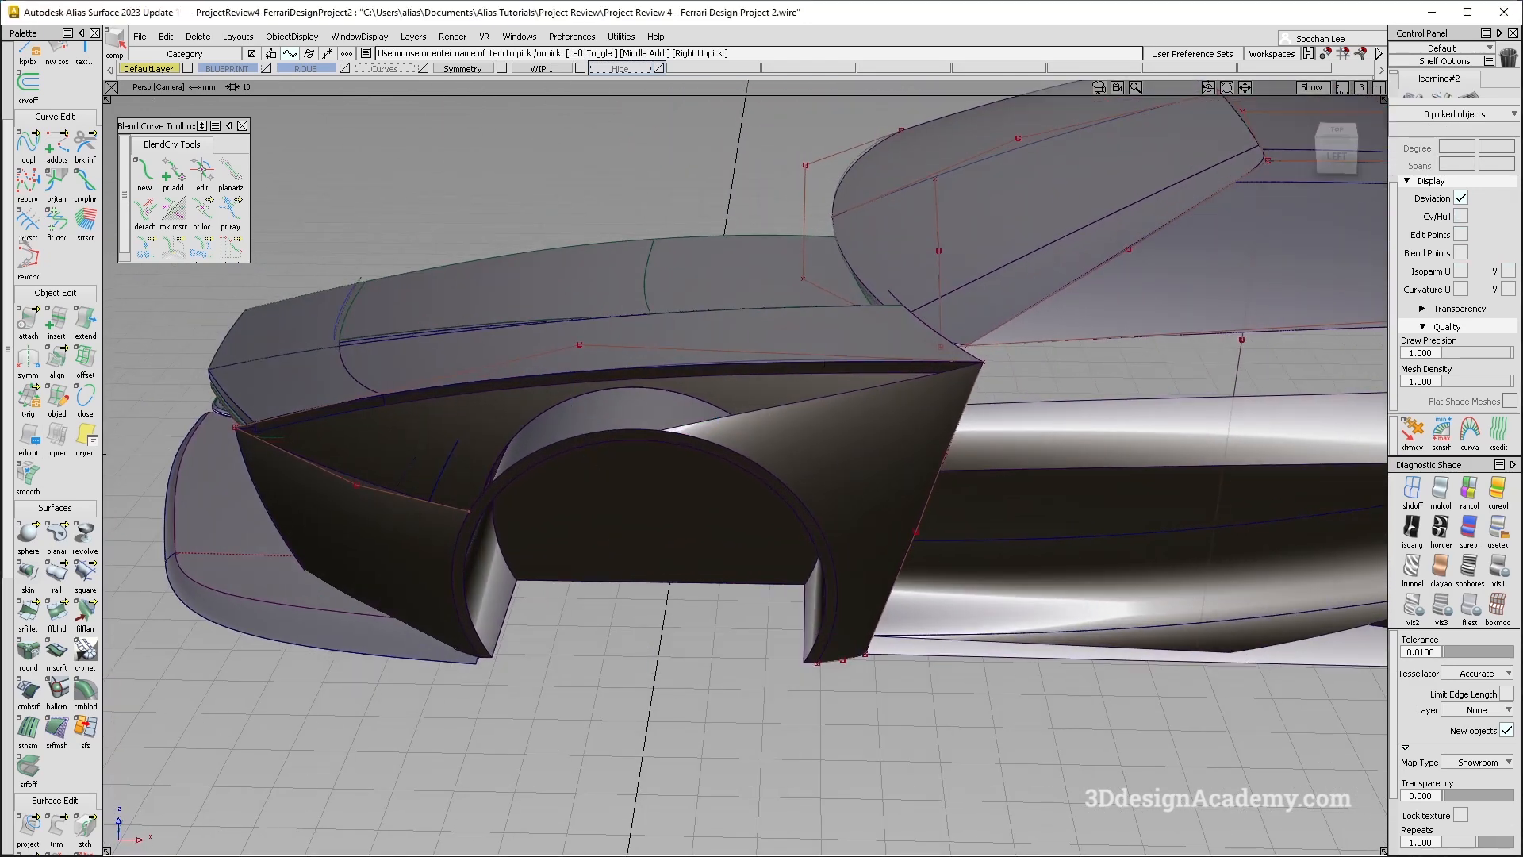
pyautogui.click(56, 572)
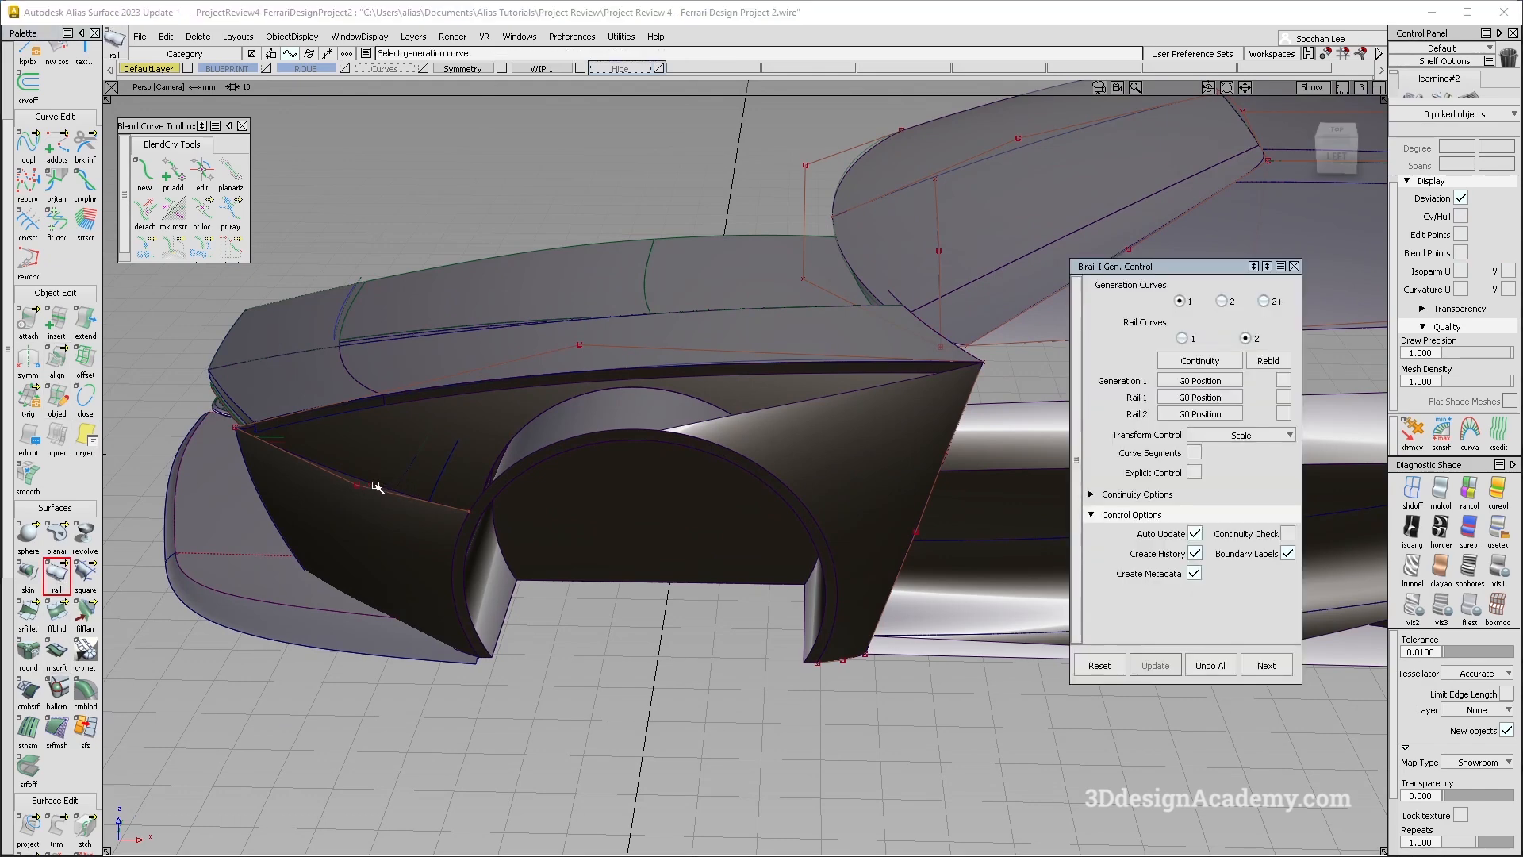
pyautogui.click(1444, 493)
pyautogui.keyDown('alt'); pyautogui.keyDown('shift'); pyautogui.moveTo(714, 415); pyautogui.dragTo(713, 446); pyautogui.keyUp('shift'); pyautogui.keyUp('alt')
pyautogui.click(348, 461)
pyautogui.click(365, 491)
pyautogui.click(426, 373)
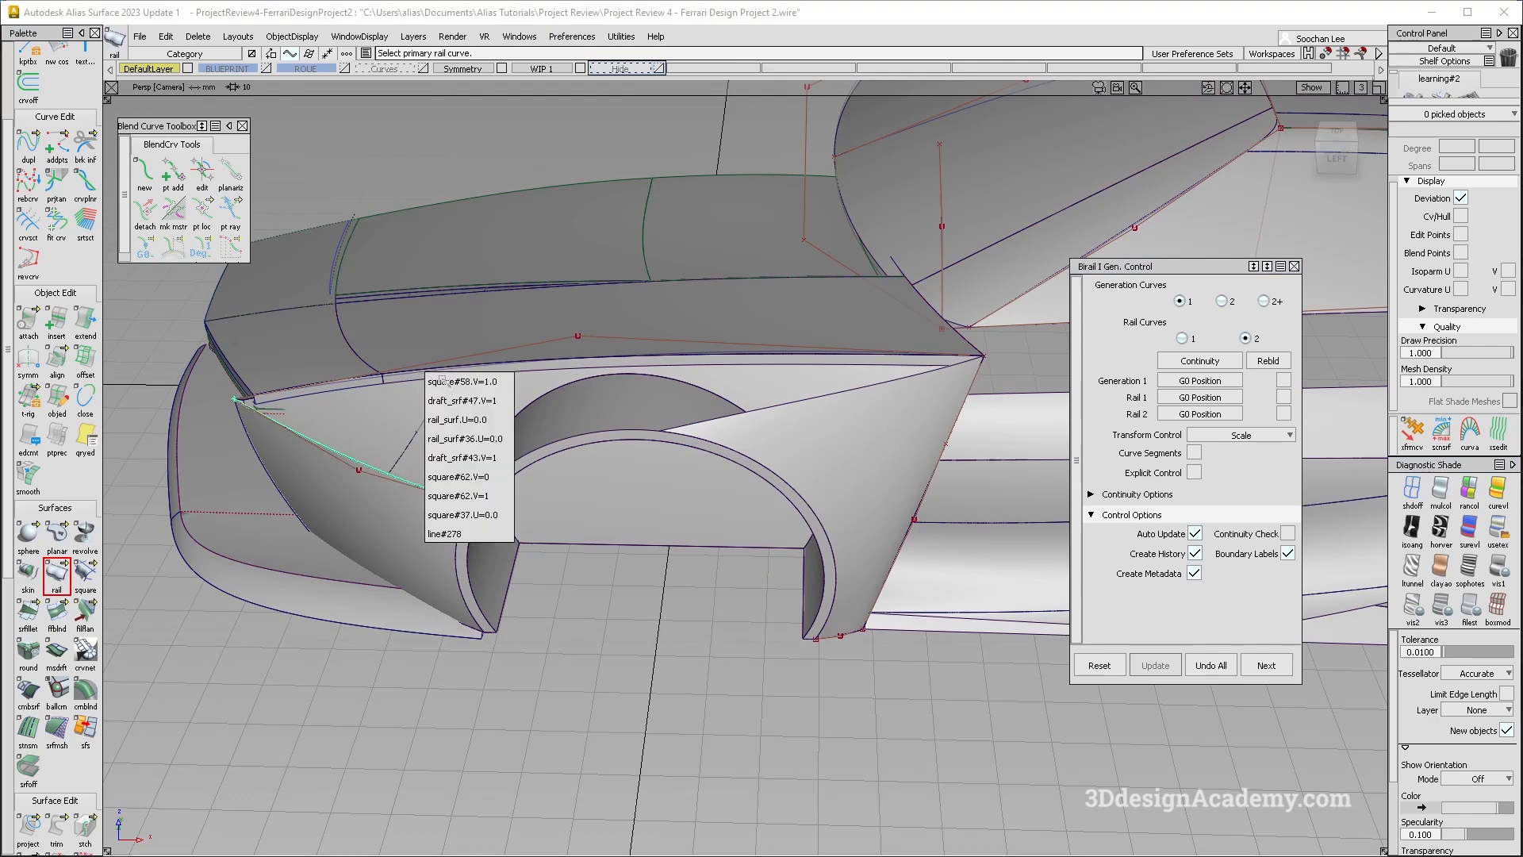
pyautogui.click(445, 535)
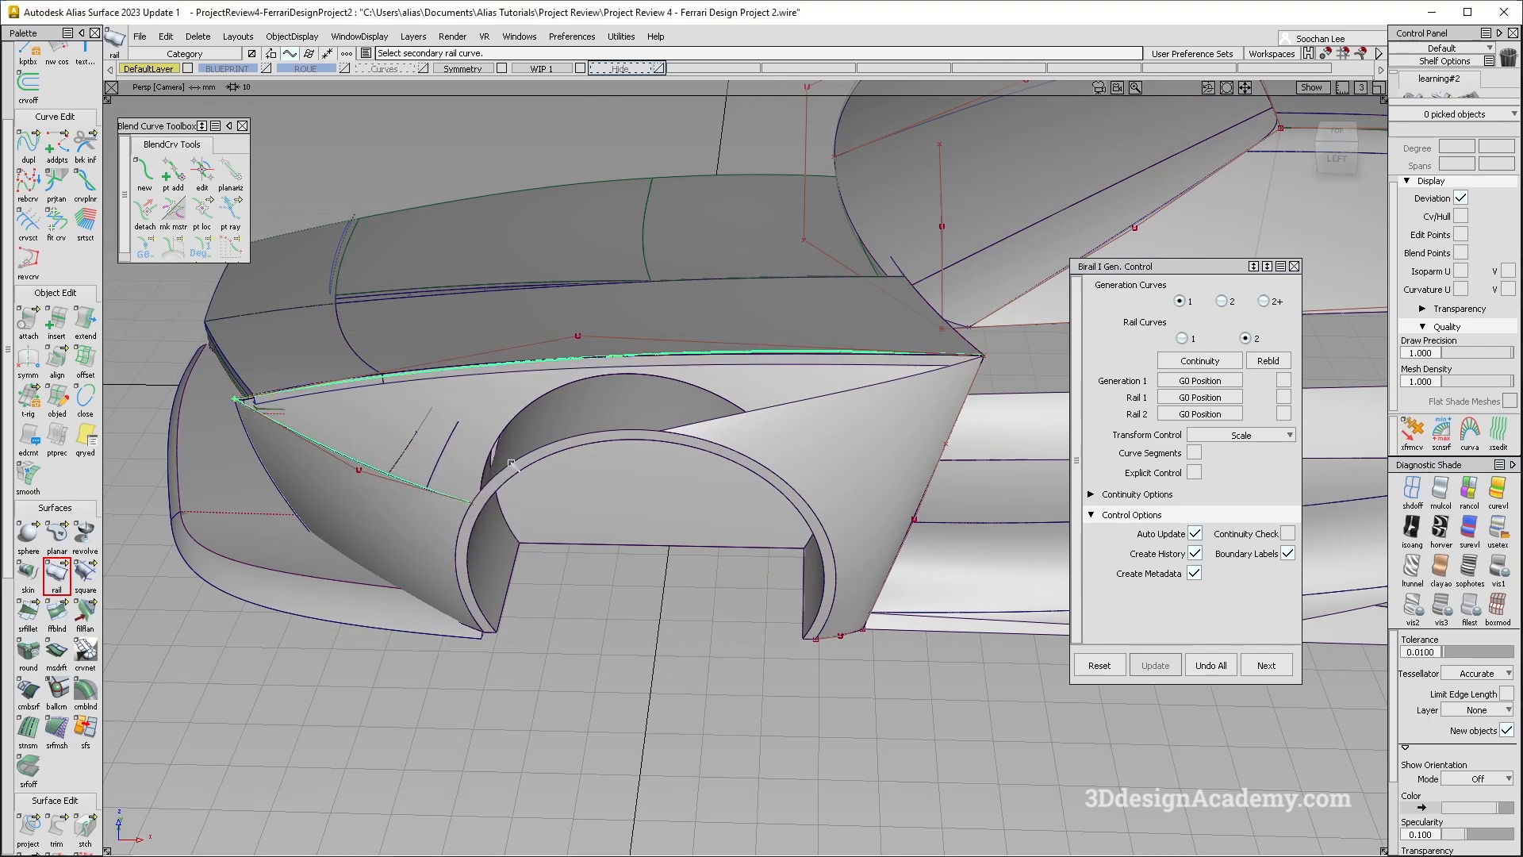
pyautogui.click(511, 463)
# Step: Turn on rebuilding for Rail 1 of the birail surface
pyautogui.keyDown('alt'); pyautogui.keyDown('shift'); pyautogui.moveTo(511, 463); pyautogui.dragTo(597, 479); pyautogui.keyUp('shift'); pyautogui.keyUp('alt')
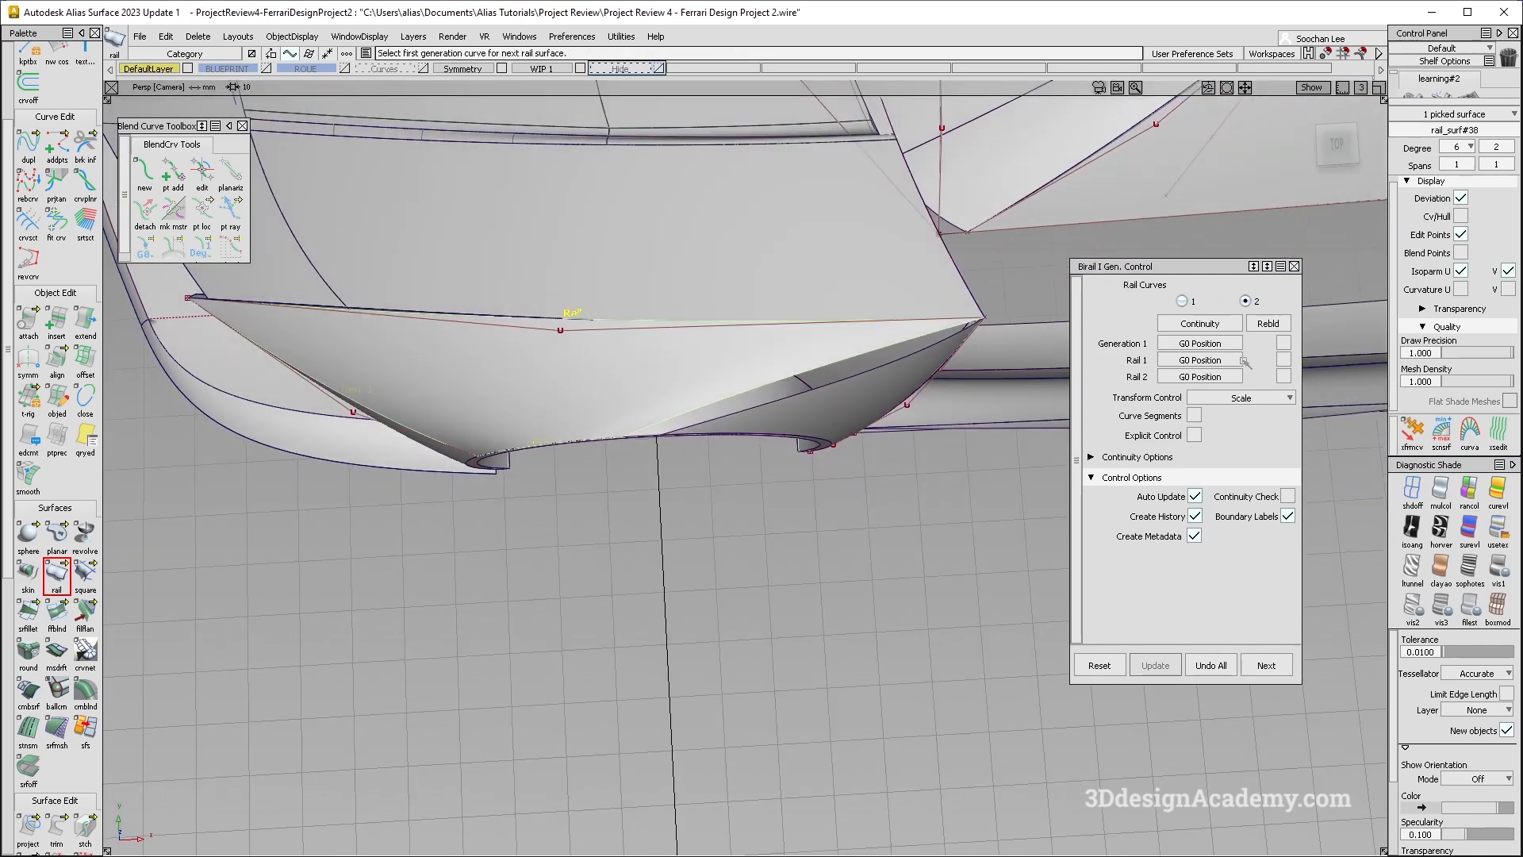
pyautogui.keyDown('alt'); pyautogui.keyDown('shift'); pyautogui.moveTo(435, 397); pyautogui.dragTo(565, 410); pyautogui.keyUp('shift'); pyautogui.keyUp('alt')
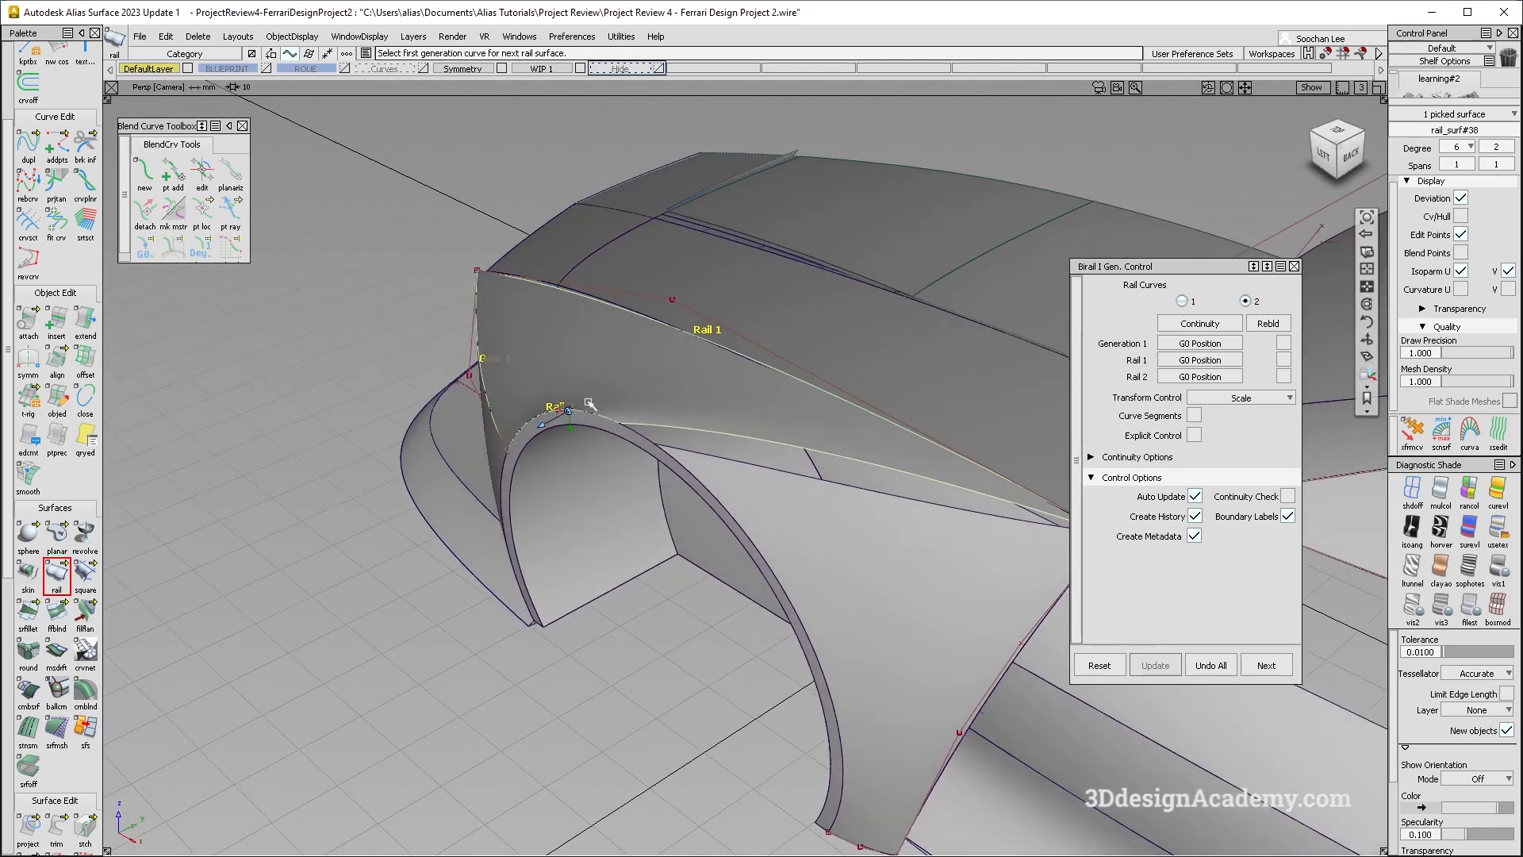
pyautogui.click(1284, 360)
pyautogui.keyDown('alt'); pyautogui.keyDown('shift'); pyautogui.moveTo(746, 485); pyautogui.dragTo(853, 547); pyautogui.keyUp('shift'); pyautogui.keyUp('alt')
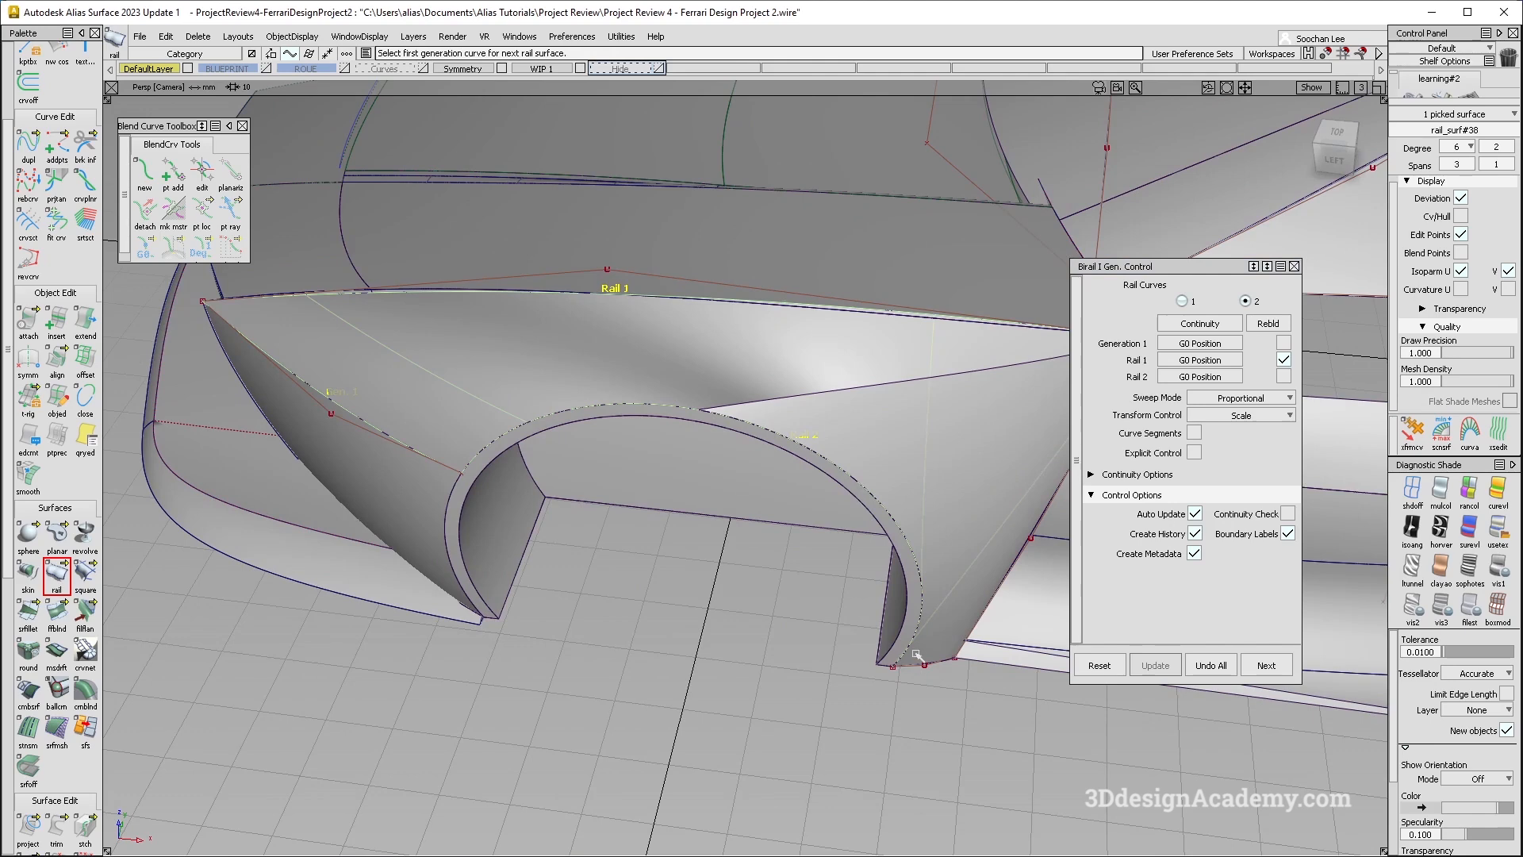
pyautogui.keyDown('alt'); pyautogui.keyDown('shift'); pyautogui.moveTo(750, 409); pyautogui.dragTo(830, 412); pyautogui.keyUp('shift'); pyautogui.keyUp('alt')
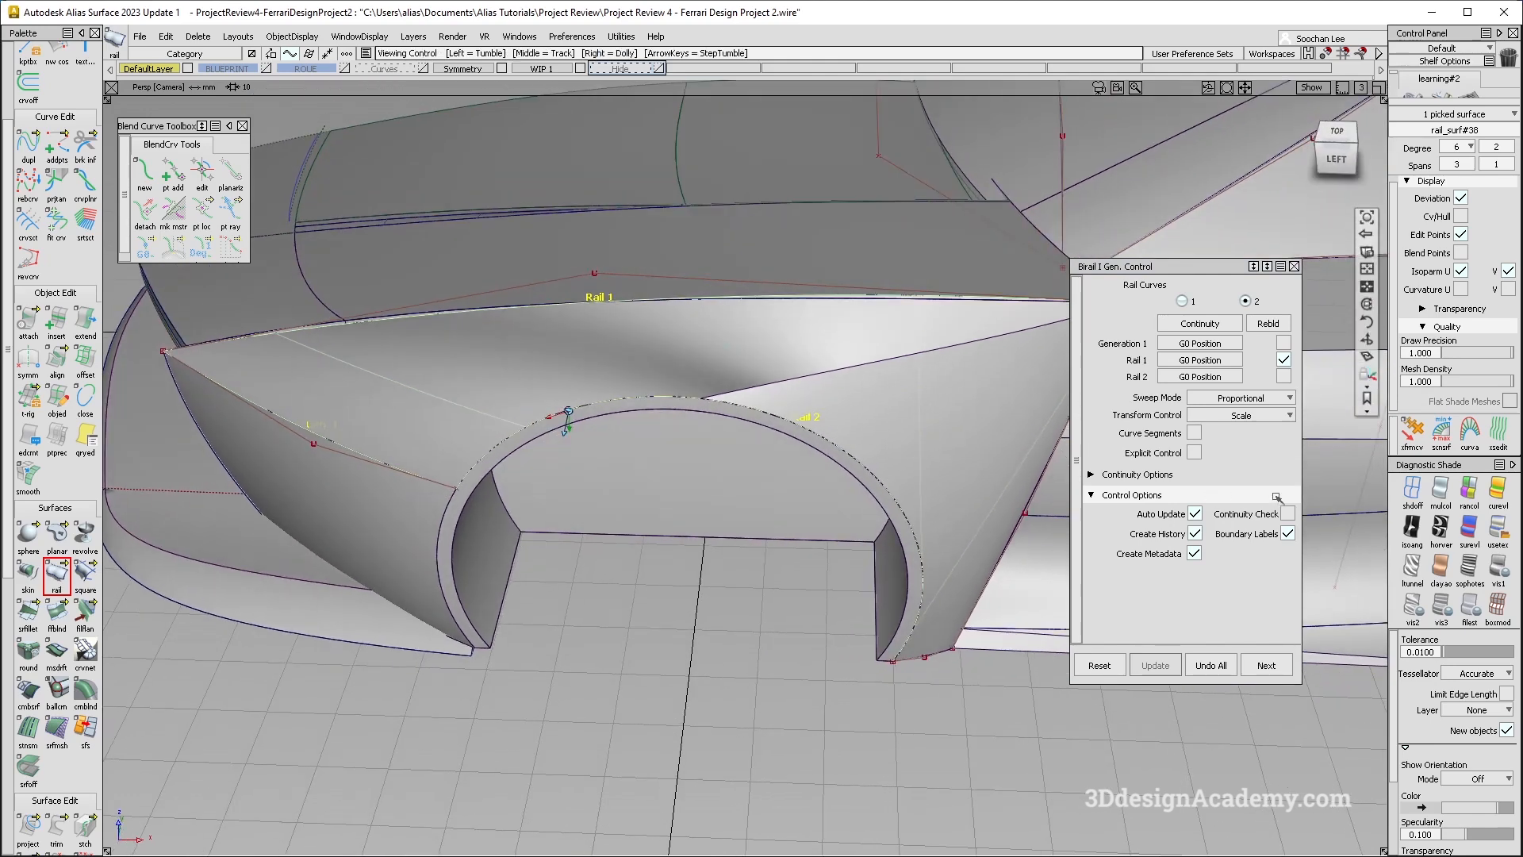
# Step: Enable curve segments for the birail surface and set the Rail 2 segment start to 0.0161
pyautogui.click(1193, 433)
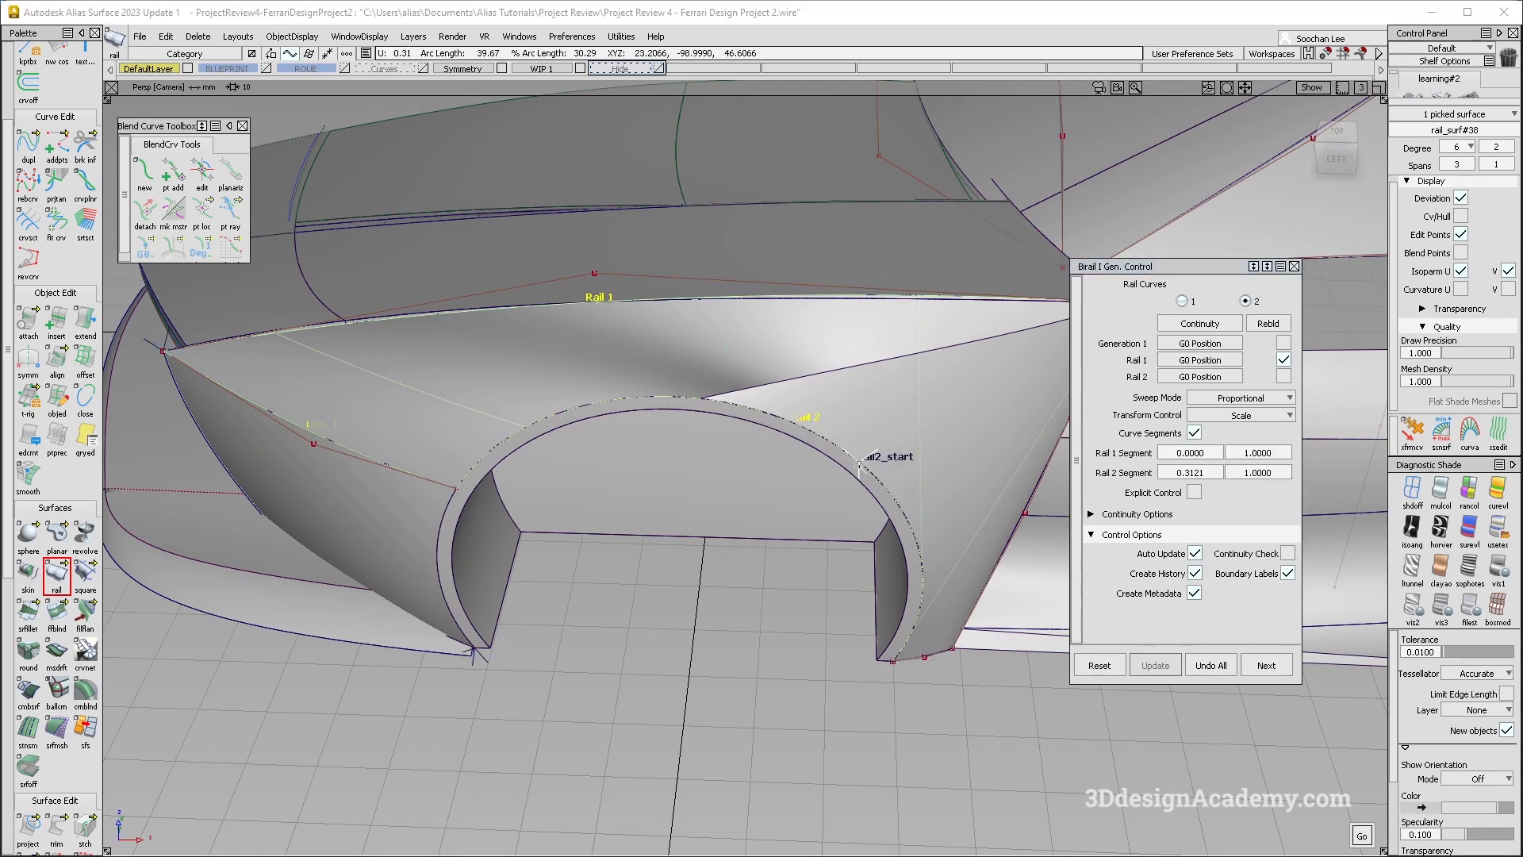
pyautogui.moveTo(860, 466); pyautogui.dragTo(483, 377)
pyautogui.press('h')
pyautogui.keyDown('alt'); pyautogui.keyDown('shift'); pyautogui.moveTo(843, 505); pyautogui.dragTo(577, 310); pyautogui.keyUp('shift'); pyautogui.keyUp('alt')
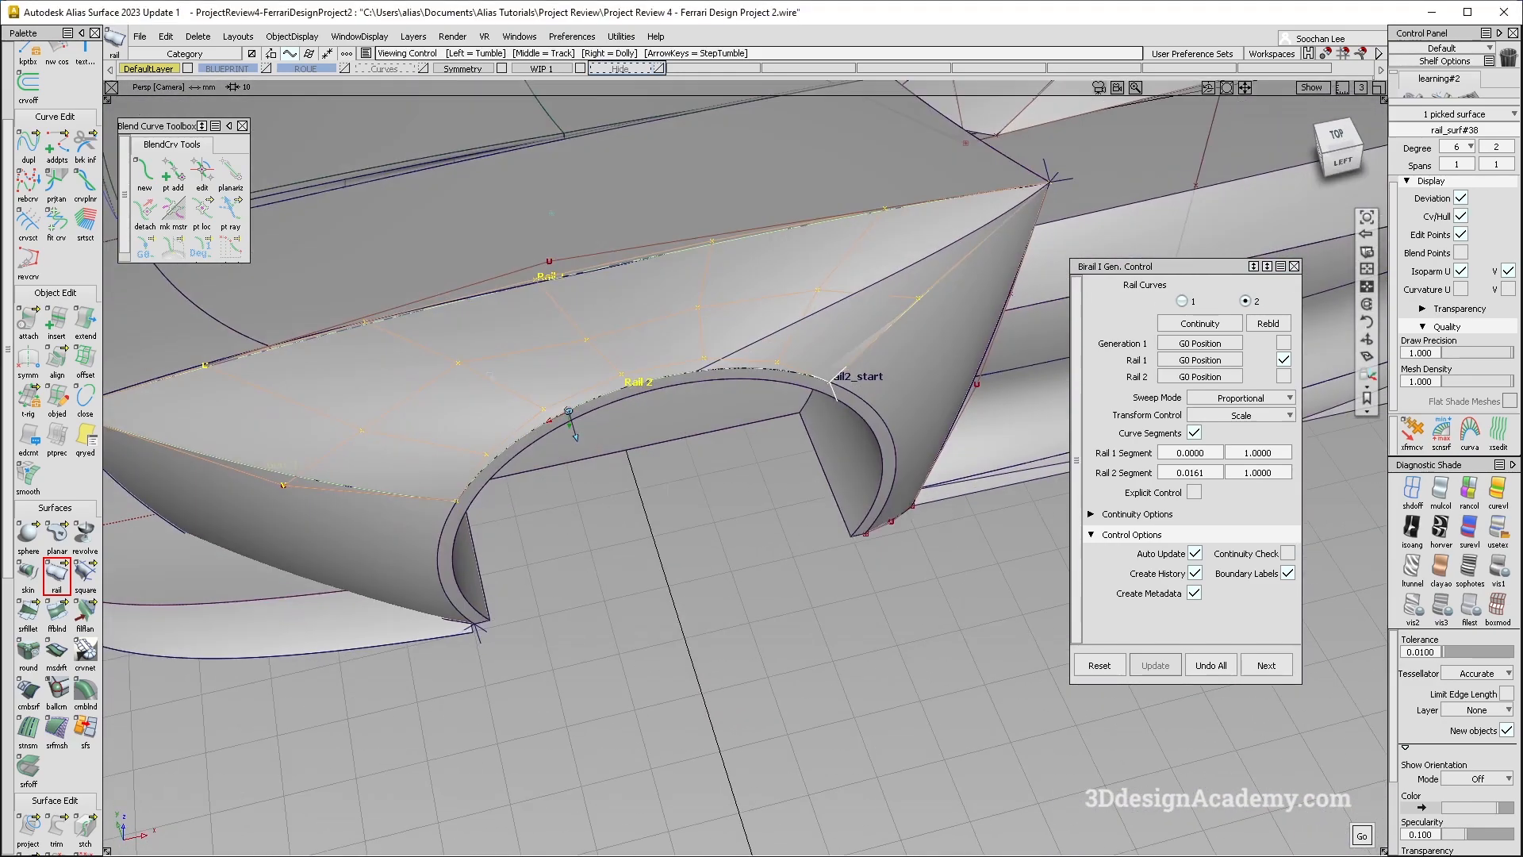
pyautogui.moveTo(635, 384); pyautogui.dragTo(883, 265)
pyautogui.keyDown('alt'); pyautogui.keyDown('shift'); pyautogui.moveTo(884, 265); pyautogui.dragTo(650, 307, button='right'); pyautogui.keyUp('shift'); pyautogui.keyUp('alt')
pyautogui.keyDown('alt'); pyautogui.keyDown('shift'); pyautogui.moveTo(557, 338); pyautogui.dragTo(482, 285); pyautogui.keyUp('shift'); pyautogui.keyUp('alt')
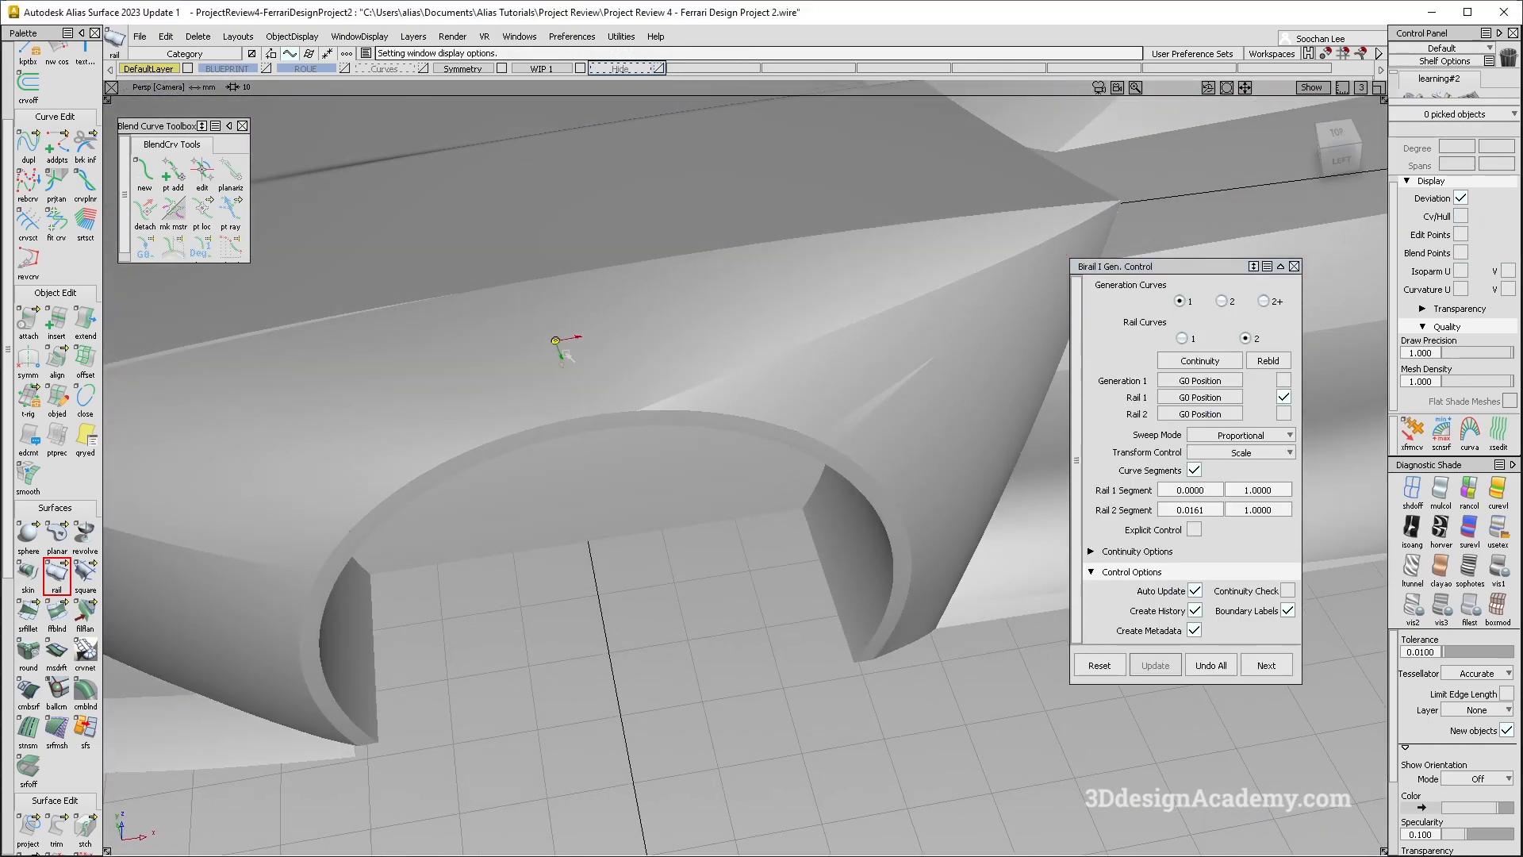
pyautogui.keyDown('alt'); pyautogui.keyDown('shift'); pyautogui.moveTo(648, 325); pyautogui.dragTo(794, 302); pyautogui.keyUp('shift'); pyautogui.keyUp('alt')
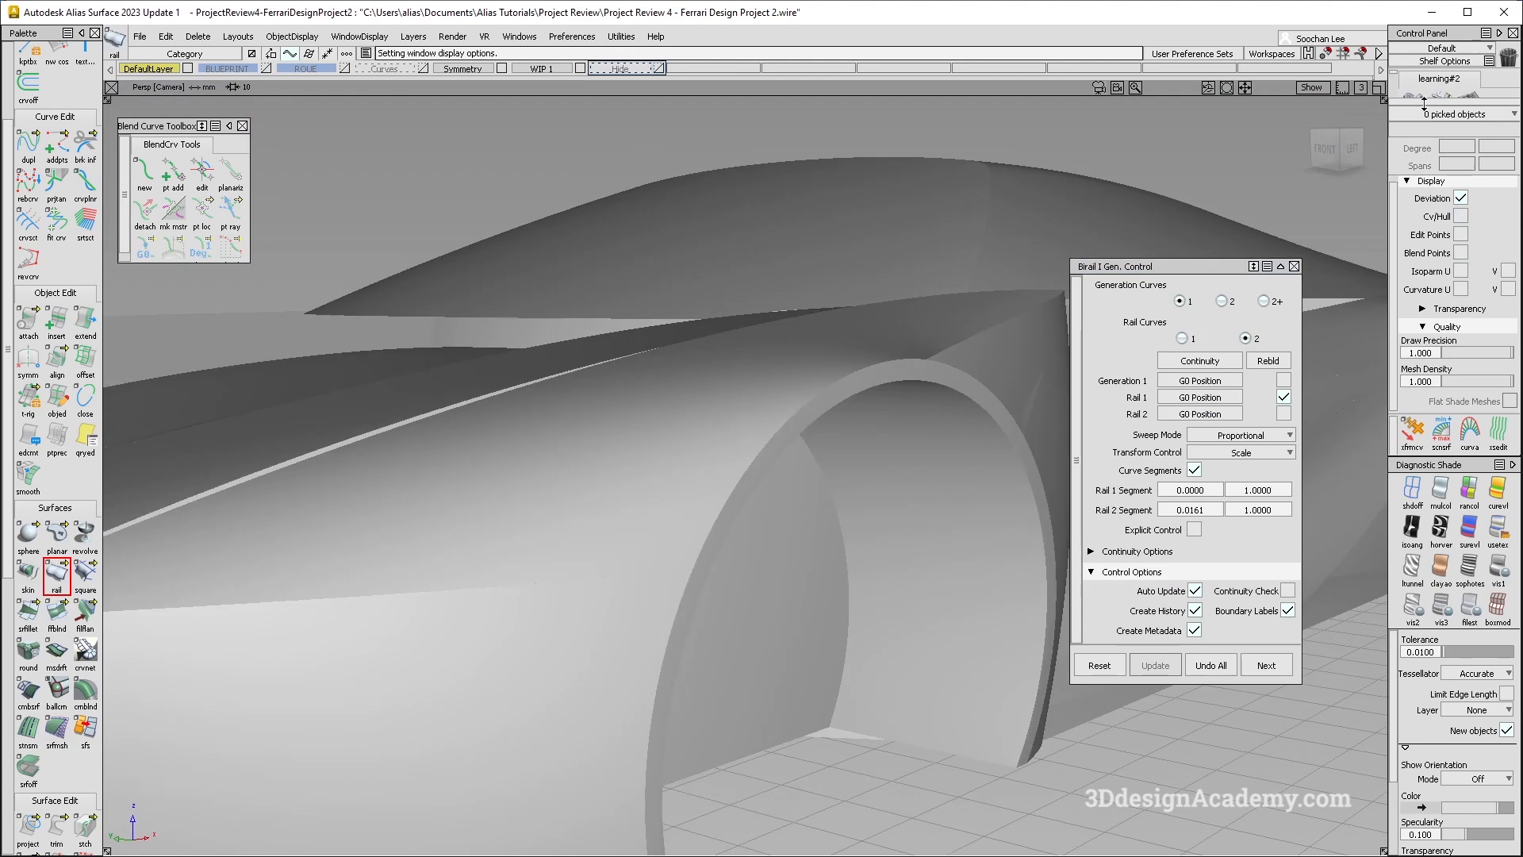
# Step: In the left orthographic view, raise the middle CV of the fender's upper edge curve to lift the edge above the wheel arch
pyautogui.click(1354, 149)
pyautogui.keyDown('alt'); pyautogui.keyDown('shift'); pyautogui.moveTo(782, 350); pyautogui.dragTo(731, 359, button='right'); pyautogui.keyUp('shift'); pyautogui.keyUp('alt')
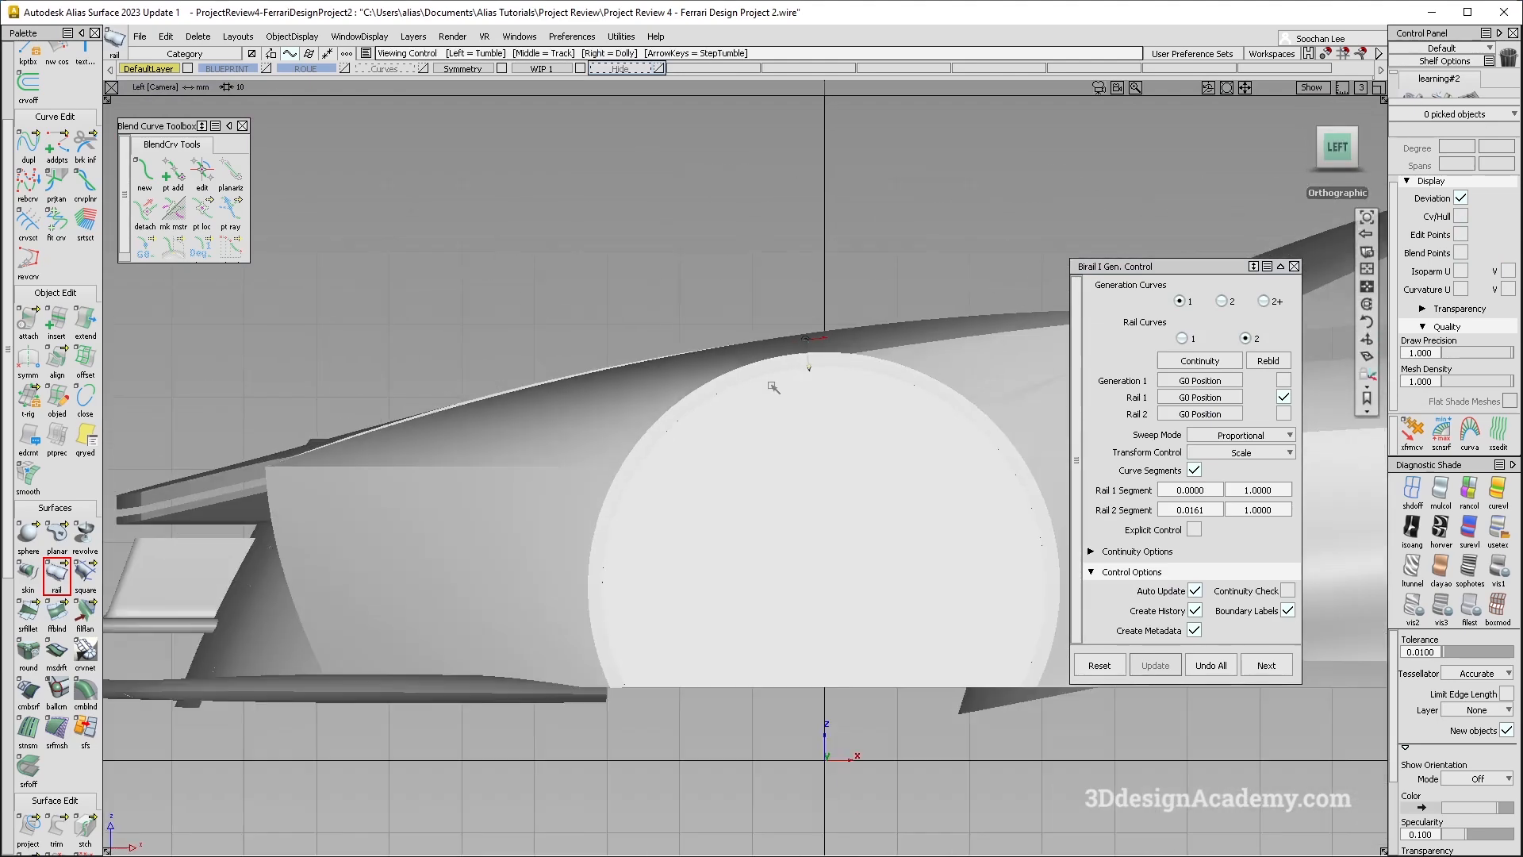
pyautogui.keyDown('alt'); pyautogui.keyDown('shift'); pyautogui.moveTo(785, 366); pyautogui.dragTo(732, 387, button='middle'); pyautogui.keyUp('shift'); pyautogui.keyUp('alt')
pyautogui.keyDown('ctrl'); pyautogui.keyDown('shift'); pyautogui.moveTo(724, 343); pyautogui.dragTo(663, 275); pyautogui.keyUp('shift'); pyautogui.keyUp('ctrl')
pyautogui.click(695, 317)
pyautogui.keyDown('ctrl'); pyautogui.keyDown('shift'); pyautogui.moveTo(809, 560); pyautogui.dragTo(770, 283, button='middle'); pyautogui.keyUp('shift'); pyautogui.keyUp('ctrl')
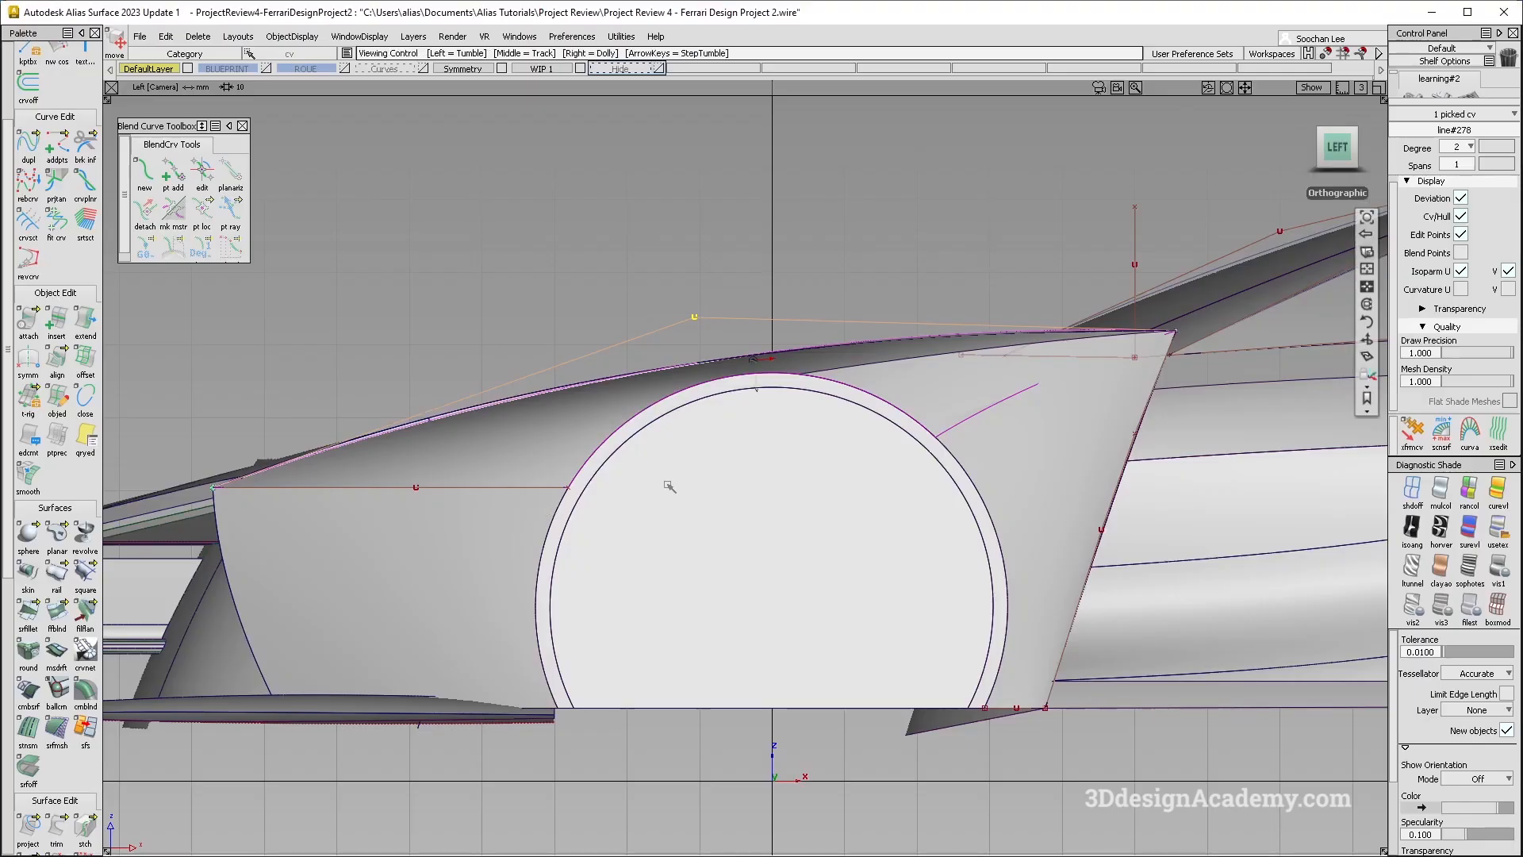
pyautogui.moveTo(759, 493); pyautogui.dragTo(758, 491)
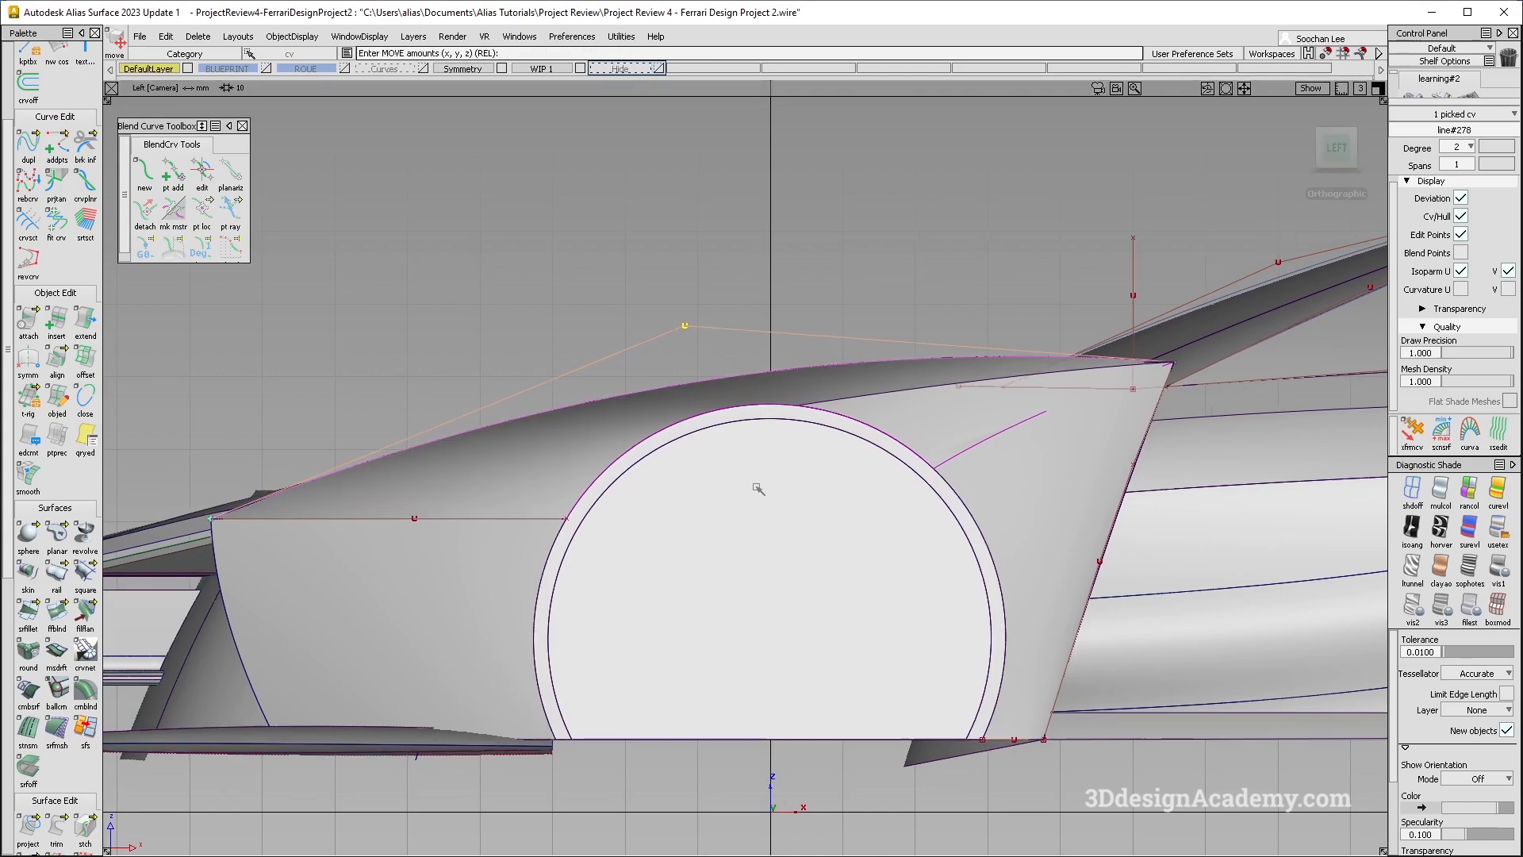
pyautogui.press('F8')
# Step: Examine the updated birail surface and its CV layout around the wheel arch from several angles
pyautogui.keyDown('alt'); pyautogui.keyDown('shift'); pyautogui.moveTo(698, 468); pyautogui.dragTo(683, 498); pyautogui.keyUp('shift'); pyautogui.keyUp('alt')
pyautogui.keyDown('alt'); pyautogui.keyDown('shift'); pyautogui.moveTo(683, 498); pyautogui.dragTo(789, 410, button='right'); pyautogui.keyUp('shift'); pyautogui.keyUp('alt')
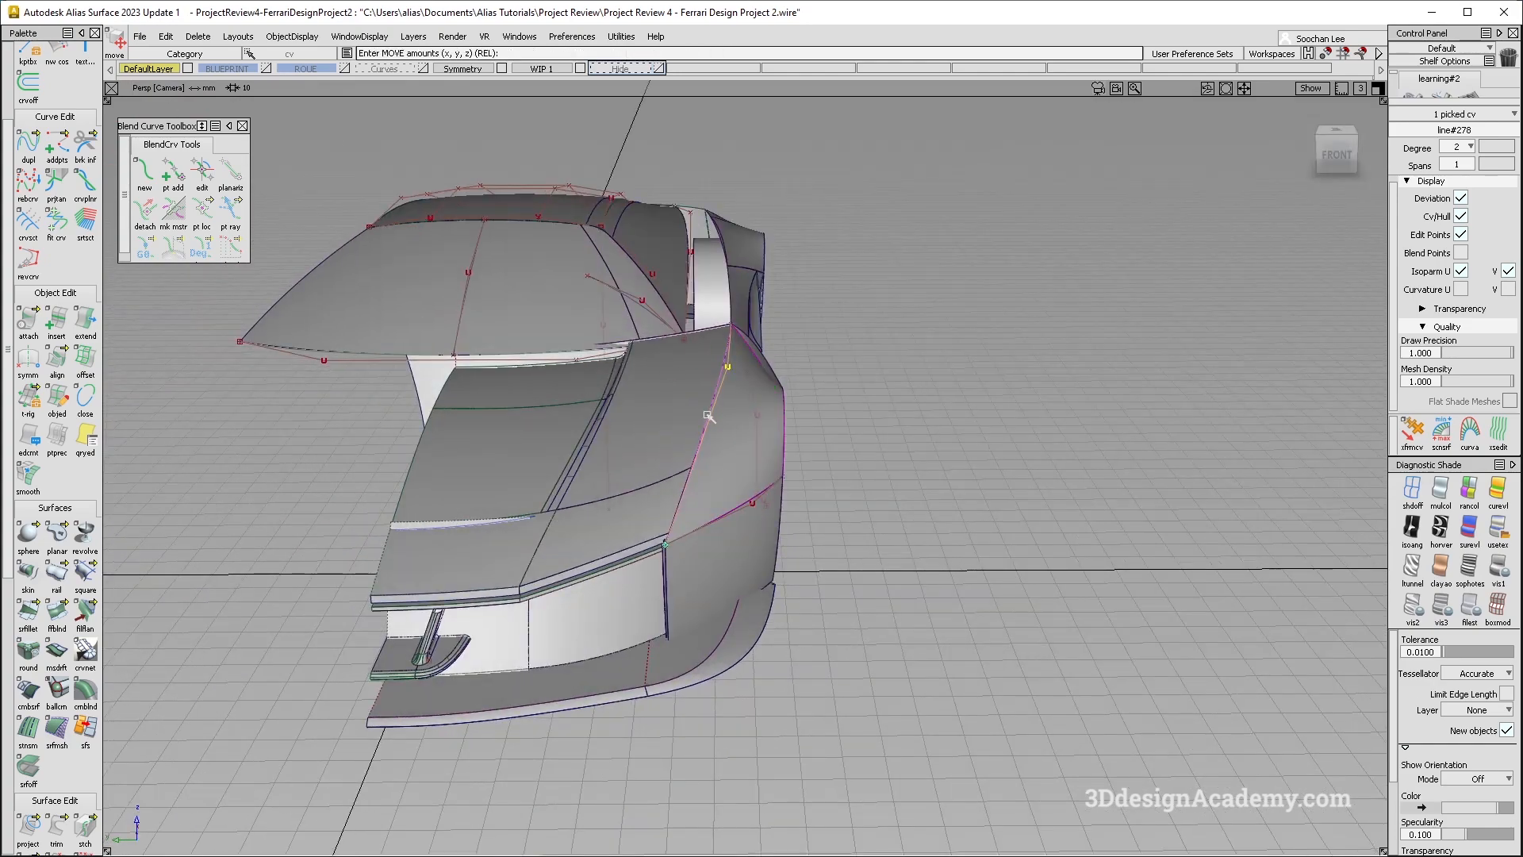
pyautogui.keyDown('alt'); pyautogui.keyDown('shift'); pyautogui.moveTo(728, 464); pyautogui.dragTo(507, 434); pyautogui.keyUp('shift'); pyautogui.keyUp('alt')
pyautogui.keyDown('alt'); pyautogui.keyDown('shift'); pyautogui.moveTo(507, 434); pyautogui.dragTo(850, 388, button='right'); pyautogui.keyUp('shift'); pyautogui.keyUp('alt')
pyautogui.keyDown('alt'); pyautogui.keyDown('shift'); pyautogui.moveTo(849, 388); pyautogui.dragTo(744, 430); pyautogui.keyUp('shift'); pyautogui.keyUp('alt')
pyautogui.moveTo(897, 454)
pyautogui.keyDown('alt'); pyautogui.keyDown('shift'); pyautogui.mouseDown()
pyautogui.moveTo(874, 693)
pyautogui.moveTo(882, 532)
pyautogui.mouseUp(); pyautogui.keyUp('shift'); pyautogui.keyUp('alt')
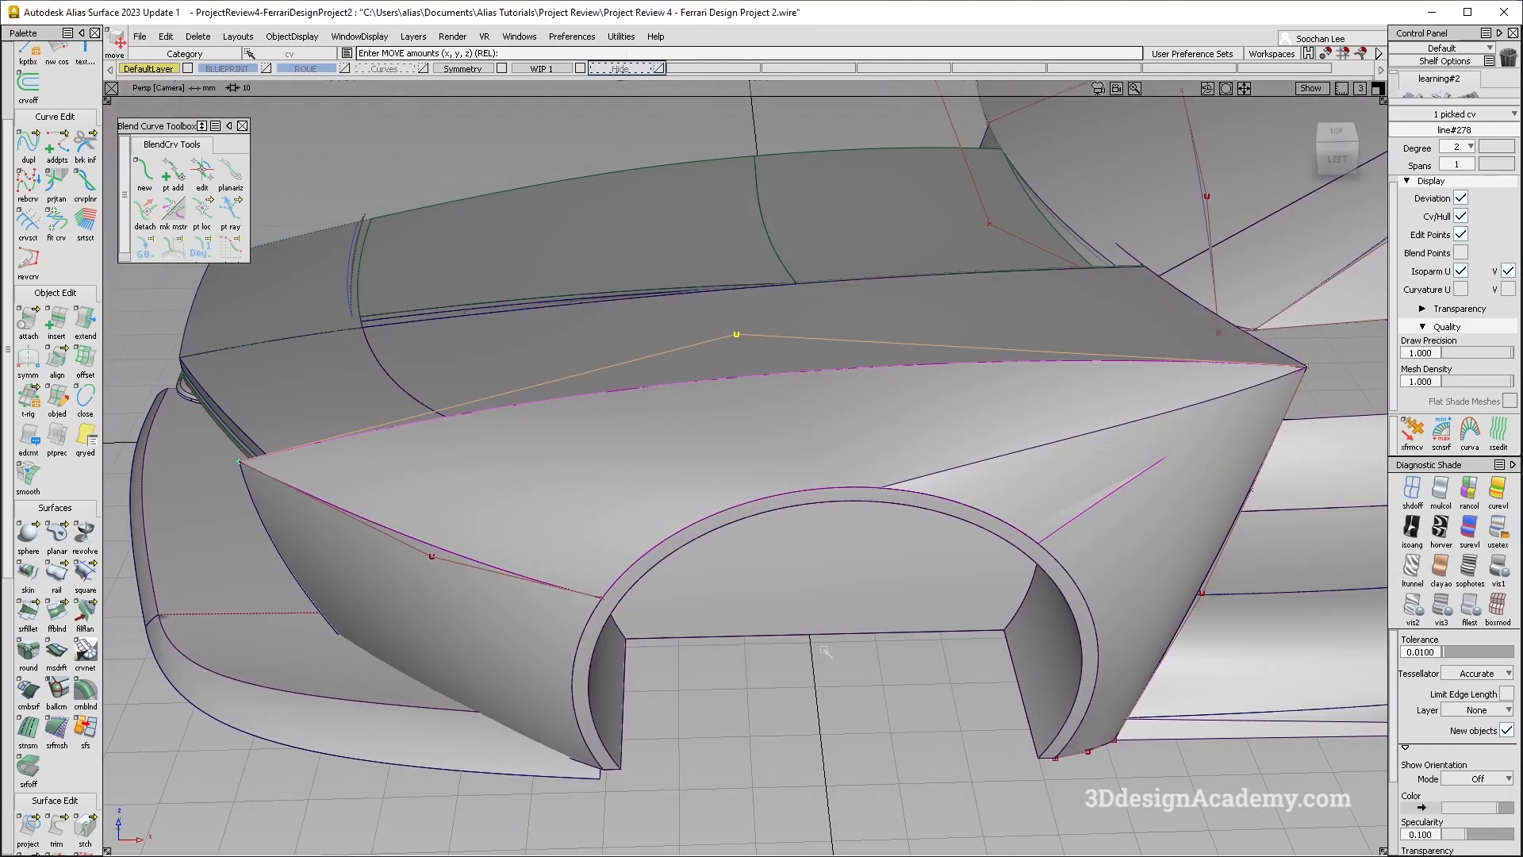
pyautogui.keyDown('ctrl'); pyautogui.keyDown('shift'); pyautogui.moveTo(972, 280); pyautogui.dragTo(873, 382); pyautogui.keyUp('shift'); pyautogui.keyUp('ctrl')
pyautogui.click(845, 417)
pyautogui.keyDown('alt'); pyautogui.keyDown('shift'); pyautogui.moveTo(846, 448); pyautogui.dragTo(834, 550); pyautogui.keyUp('shift'); pyautogui.keyUp('alt')
pyautogui.keyDown('alt'); pyautogui.keyDown('shift'); pyautogui.moveTo(791, 498); pyautogui.dragTo(744, 339); pyautogui.keyUp('shift'); pyautogui.keyUp('alt')
pyautogui.keyDown('alt'); pyautogui.keyDown('shift'); pyautogui.moveTo(603, 471); pyautogui.dragTo(781, 485); pyautogui.keyUp('shift'); pyautogui.keyUp('alt')
pyautogui.keyDown('alt'); pyautogui.keyDown('shift'); pyautogui.moveTo(723, 328); pyautogui.dragTo(1238, 545); pyautogui.keyUp('shift'); pyautogui.keyUp('alt')
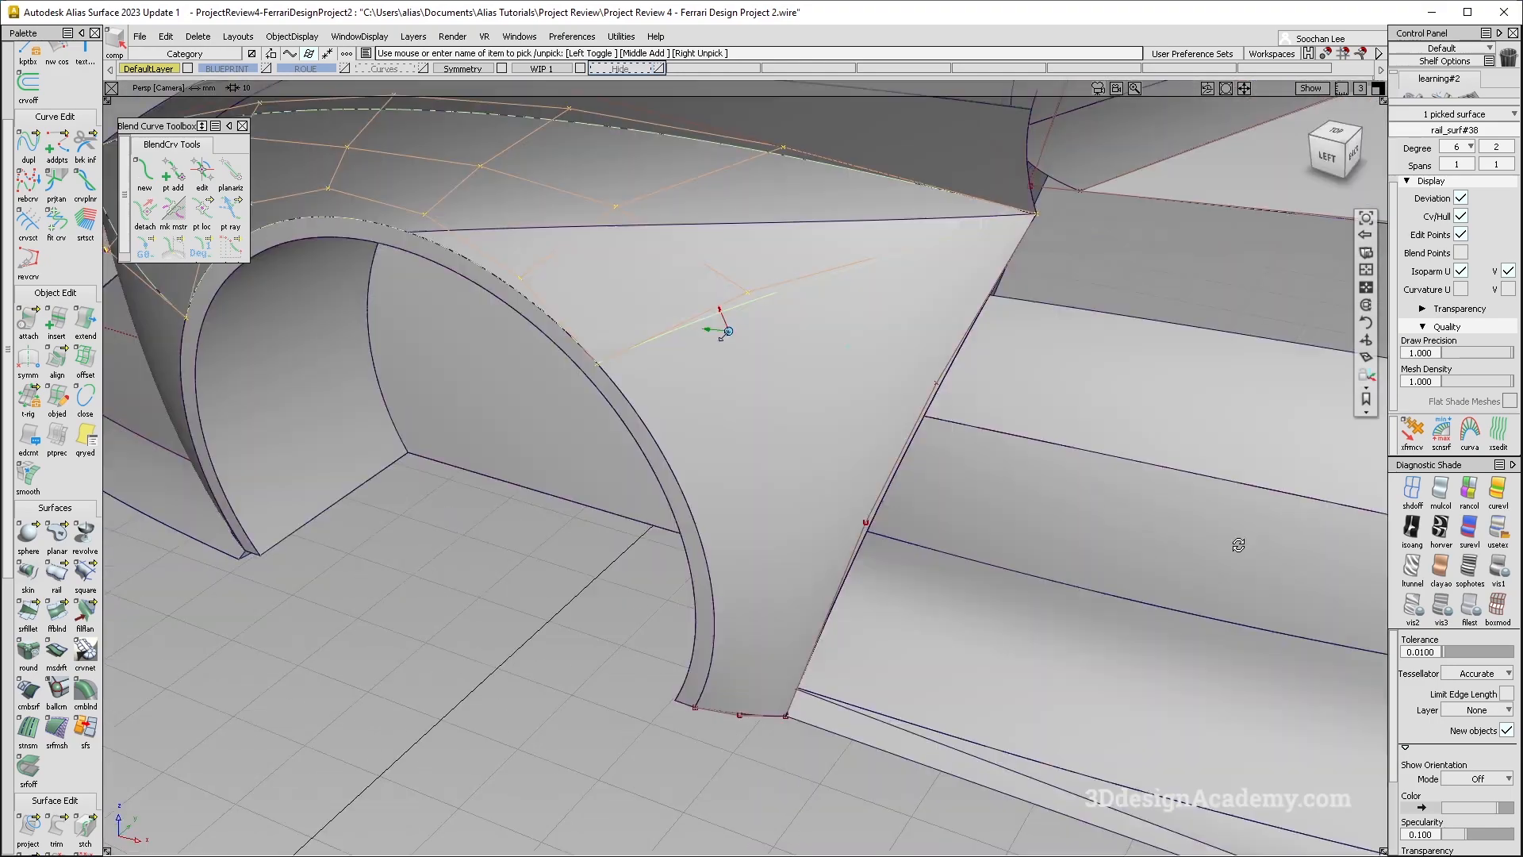
pyautogui.keyDown('alt'); pyautogui.keyDown('shift'); pyautogui.moveTo(579, 330); pyautogui.dragTo(1134, 558); pyautogui.keyUp('shift'); pyautogui.keyUp('alt')
pyautogui.keyDown('alt'); pyautogui.keyDown('shift'); pyautogui.moveTo(935, 563); pyautogui.dragTo(1003, 368); pyautogui.keyUp('shift'); pyautogui.keyUp('alt')
pyautogui.keyDown('alt'); pyautogui.keyDown('shift'); pyautogui.moveTo(1019, 584); pyautogui.dragTo(749, 544); pyautogui.keyUp('shift'); pyautogui.keyUp('alt')
pyautogui.keyDown('alt'); pyautogui.keyDown('shift'); pyautogui.moveTo(652, 443); pyautogui.dragTo(540, 428, button='right'); pyautogui.keyUp('shift'); pyautogui.keyUp('alt')
# Step: Duplicate the rear edge of the birail surface as a curve and delete the birail surface
pyautogui.keyDown('alt'); pyautogui.keyDown('shift'); pyautogui.moveTo(857, 333); pyautogui.dragTo(762, 173); pyautogui.keyUp('shift'); pyautogui.keyUp('alt')
pyautogui.click(30, 147)
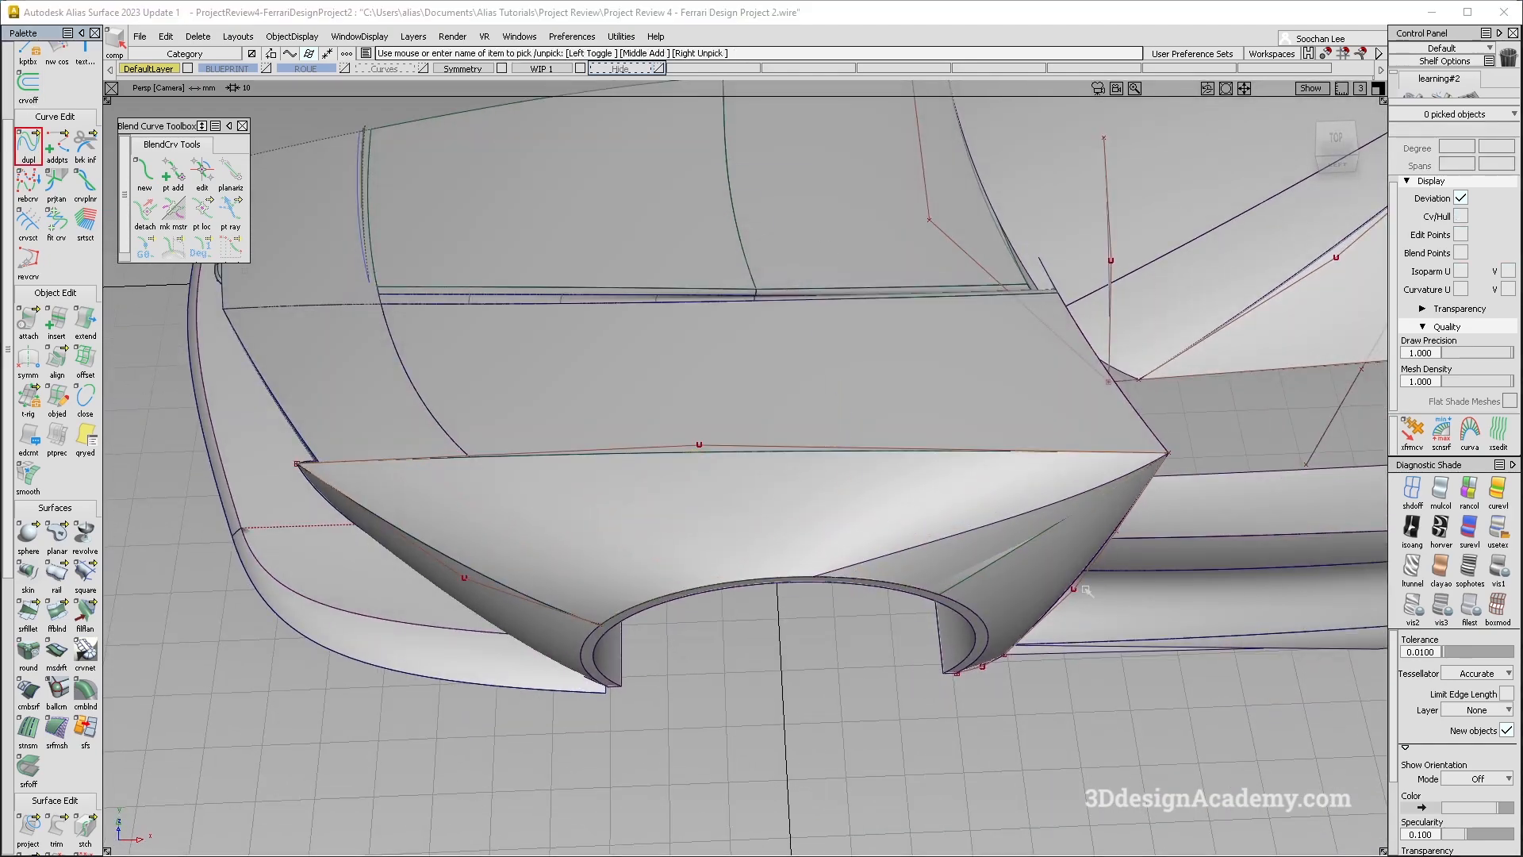
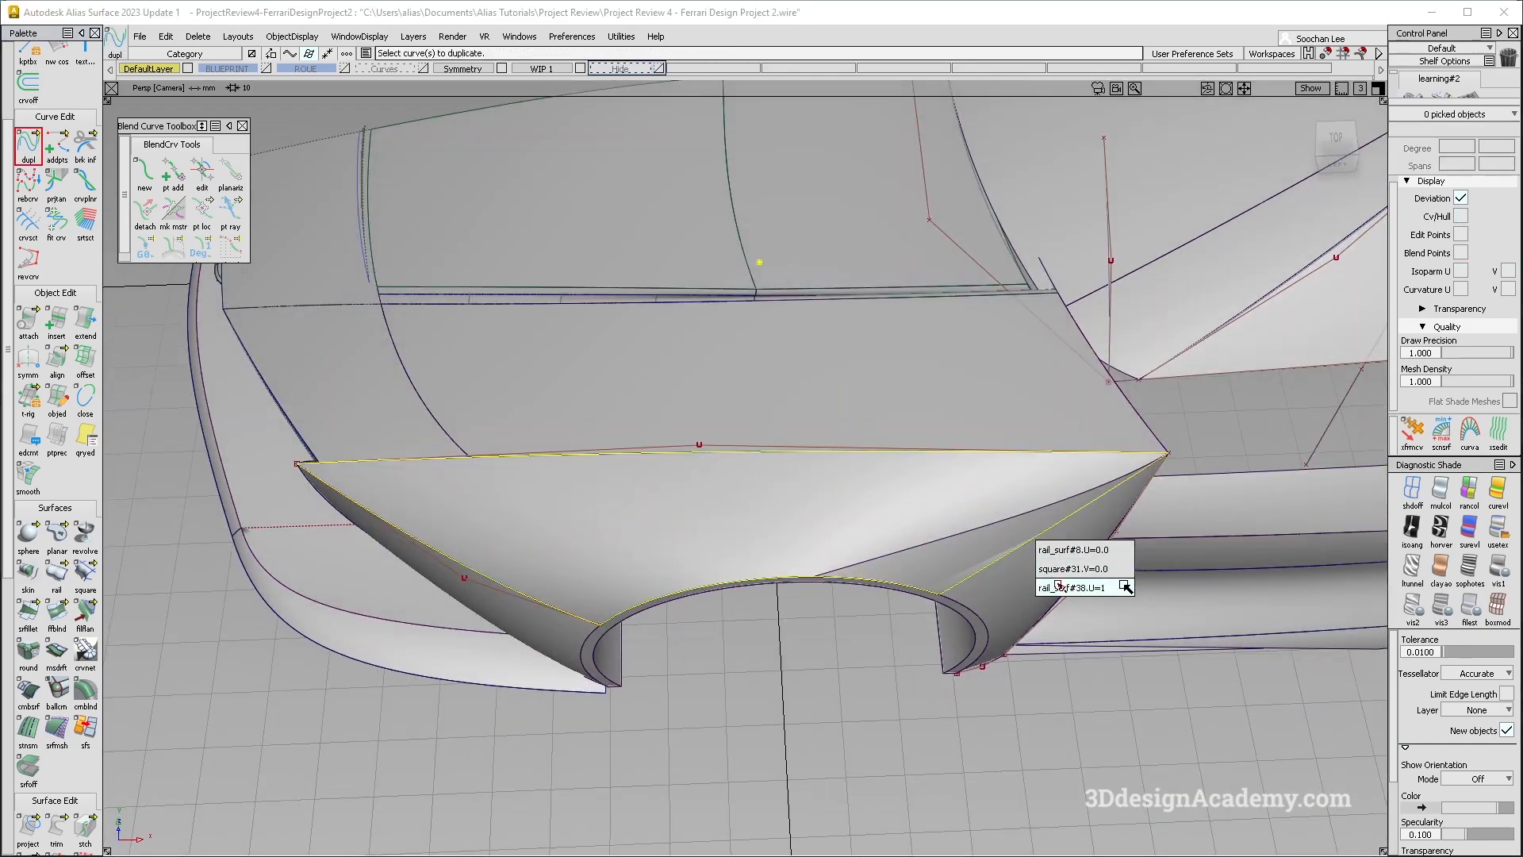
pyautogui.click(1060, 585)
pyautogui.keyDown('alt'); pyautogui.keyDown('shift'); pyautogui.moveTo(1016, 557); pyautogui.dragTo(901, 384); pyautogui.keyUp('shift'); pyautogui.keyUp('alt')
pyautogui.keyDown('ctrl'); pyautogui.keyDown('shift'); pyautogui.moveTo(902, 384); pyautogui.dragTo(778, 490); pyautogui.keyUp('shift'); pyautogui.keyUp('ctrl')
pyautogui.click(773, 474)
pyautogui.press('Delete')
pyautogui.click(686, 517)
pyautogui.keyDown('alt'); pyautogui.keyDown('shift'); pyautogui.moveTo(570, 494); pyautogui.dragTo(583, 714); pyautogui.keyUp('shift'); pyautogui.keyUp('alt')
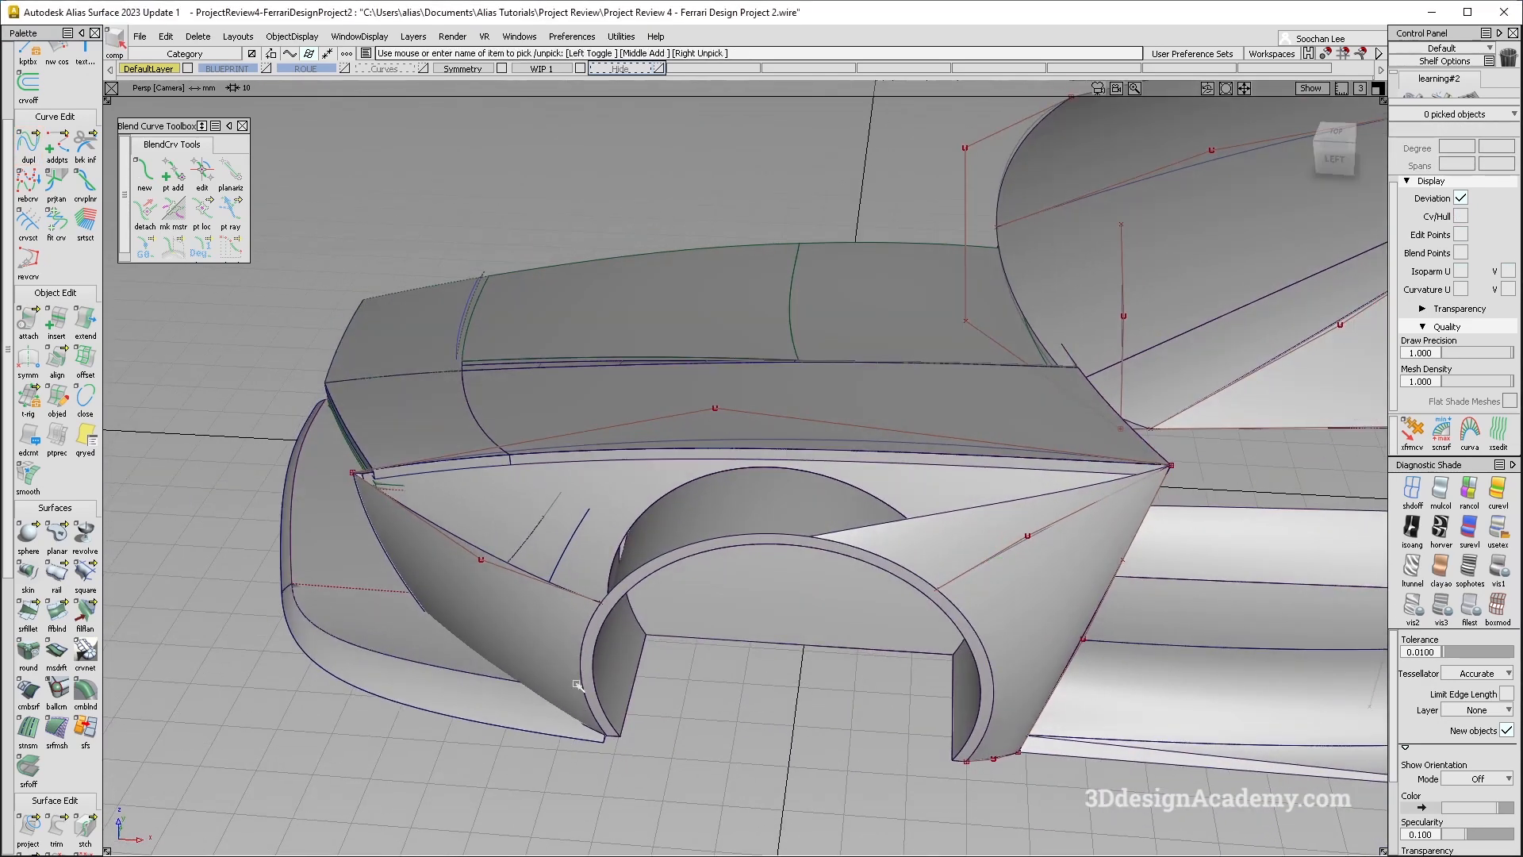
# Step: Create a square surface above the wheel arch from the front curve, upper edge curve, duplicated rear curve and wheel arch edge
pyautogui.click(85, 572)
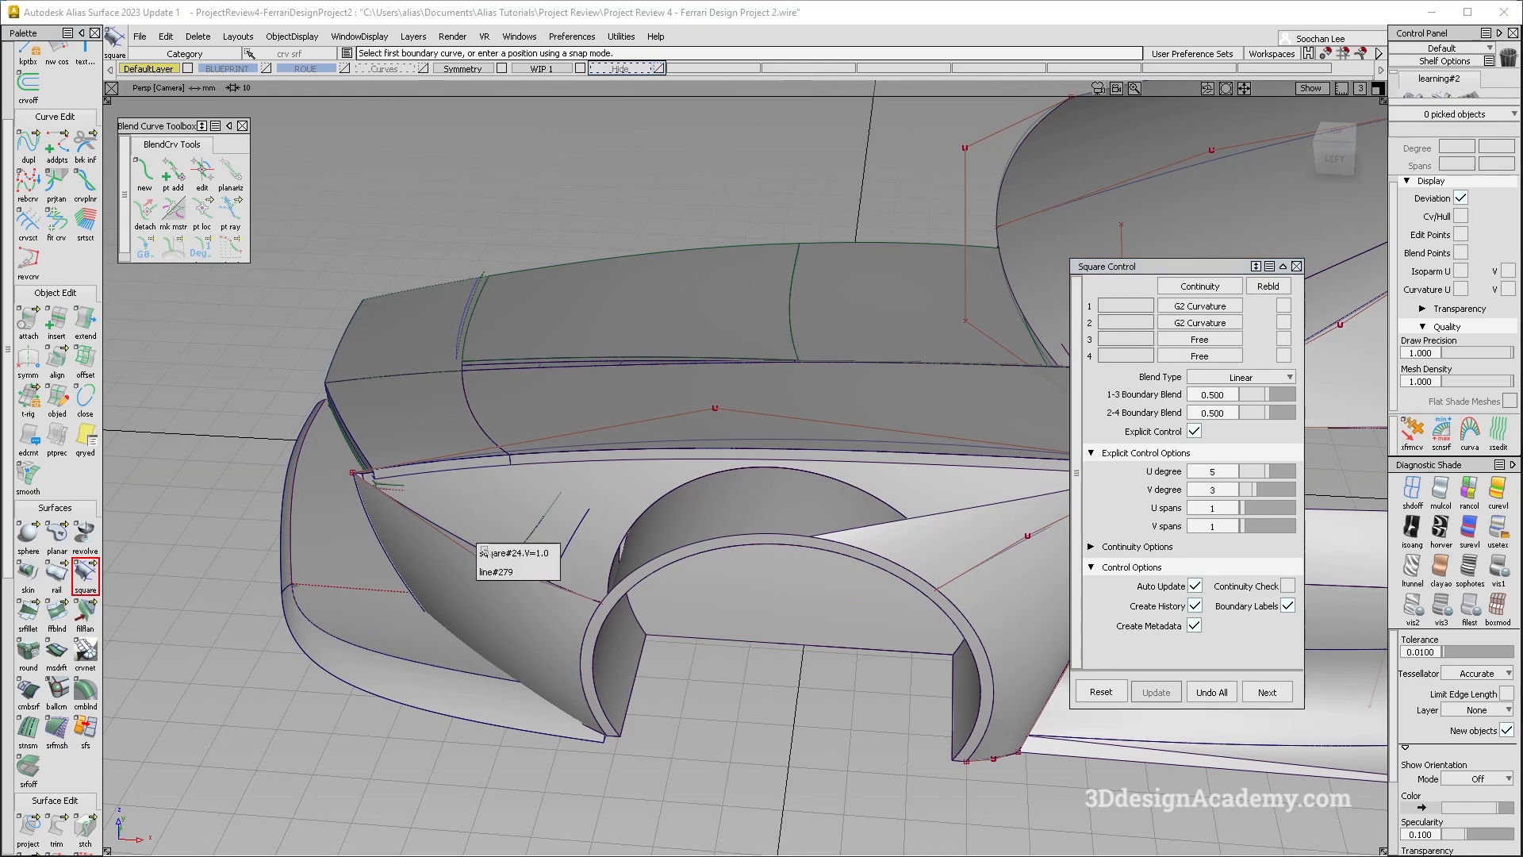
pyautogui.click(497, 574)
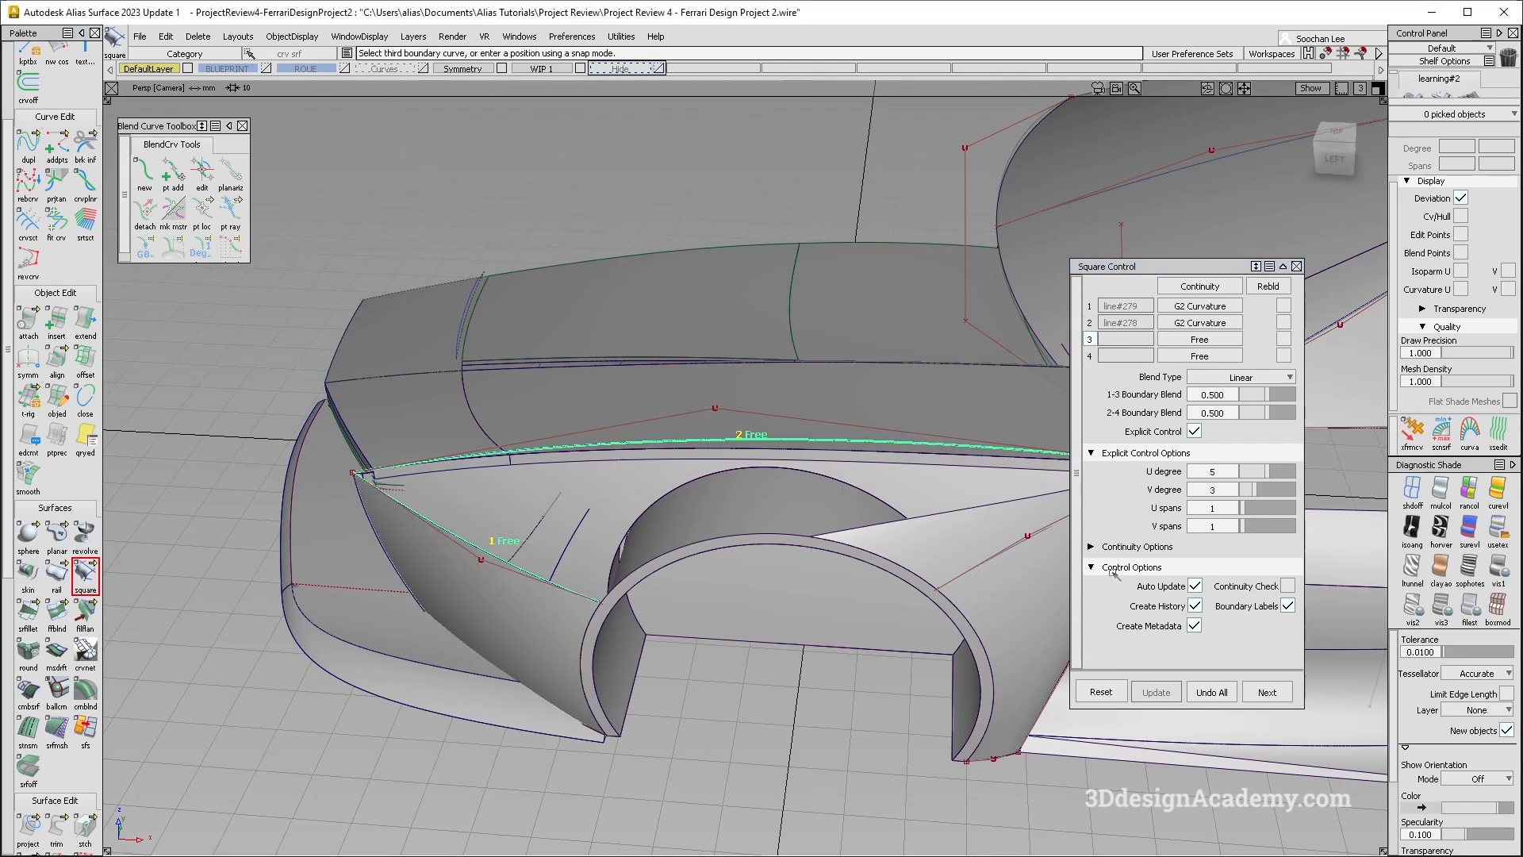
pyautogui.click(781, 533)
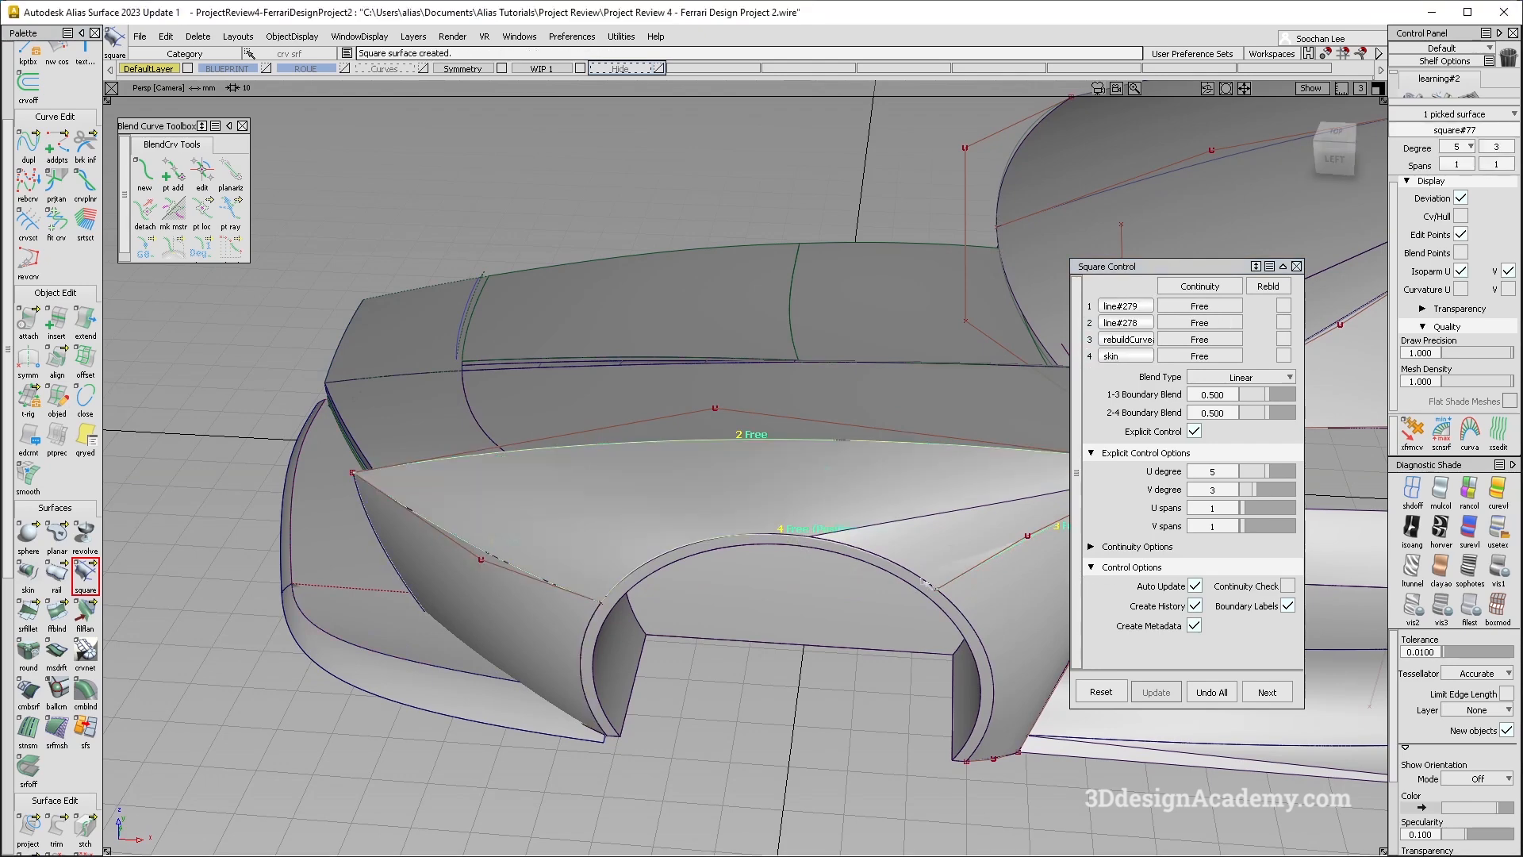
# Step: Set the square surface's V degree to 5 and its U degree to 2
pyautogui.keyDown('alt'); pyautogui.keyDown('shift'); pyautogui.moveTo(786, 536); pyautogui.dragTo(934, 596); pyautogui.keyUp('shift'); pyautogui.keyUp('alt')
pyautogui.click(1267, 490)
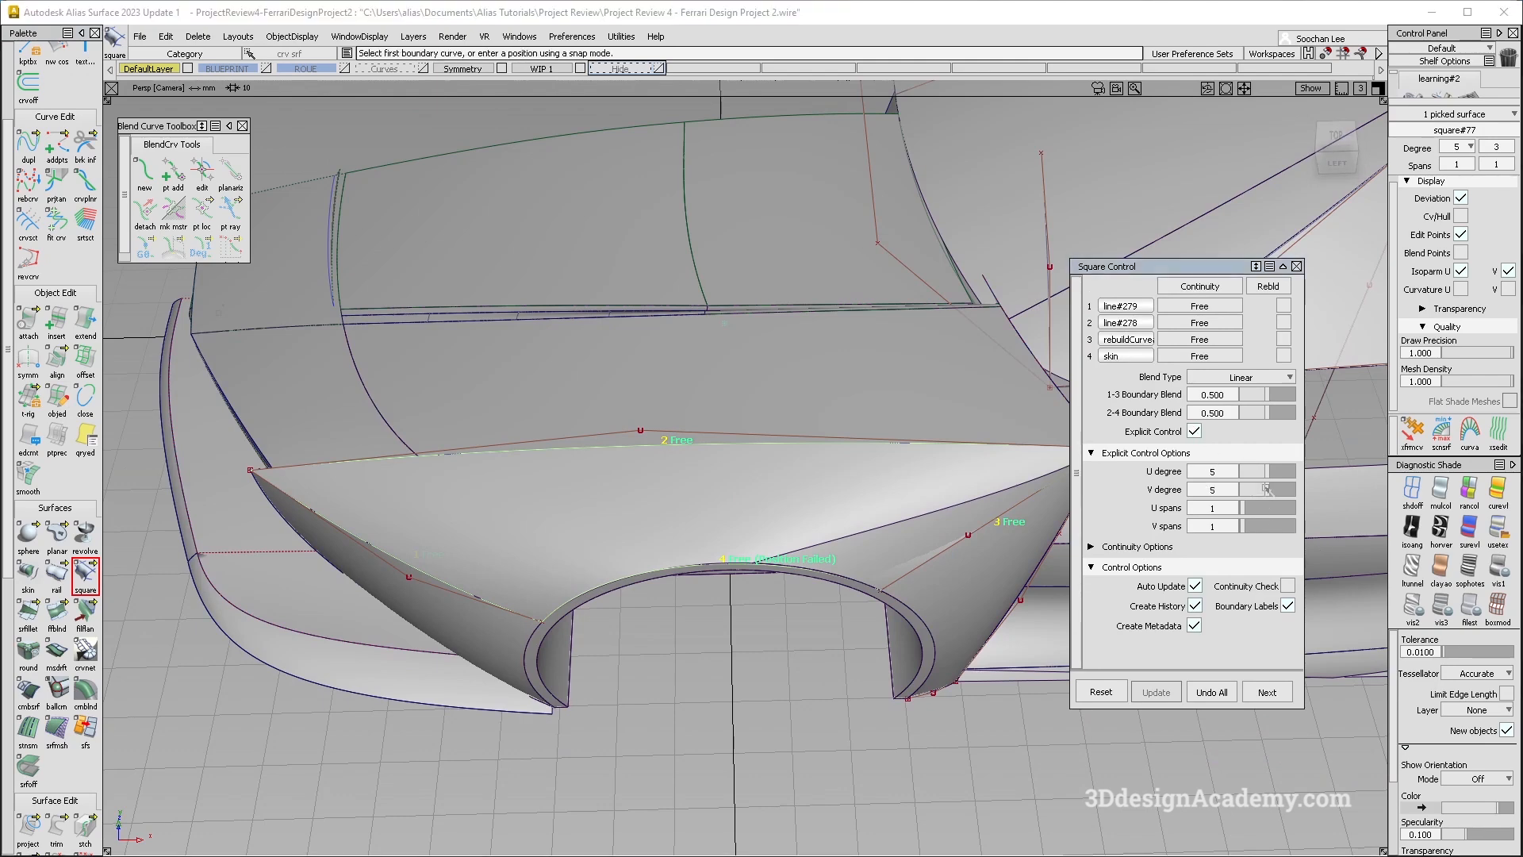
pyautogui.keyDown('ctrl'); pyautogui.keyDown('shift'); pyautogui.moveTo(741, 471); pyautogui.dragTo(840, 602, button='right'); pyautogui.keyUp('shift'); pyautogui.keyUp('ctrl')
pyautogui.moveTo(841, 602)
pyautogui.keyDown('alt'); pyautogui.keyDown('shift'); pyautogui.mouseDown()
pyautogui.moveTo(832, 640)
pyautogui.moveTo(821, 564)
pyautogui.mouseUp(); pyautogui.keyUp('shift'); pyautogui.keyUp('alt')
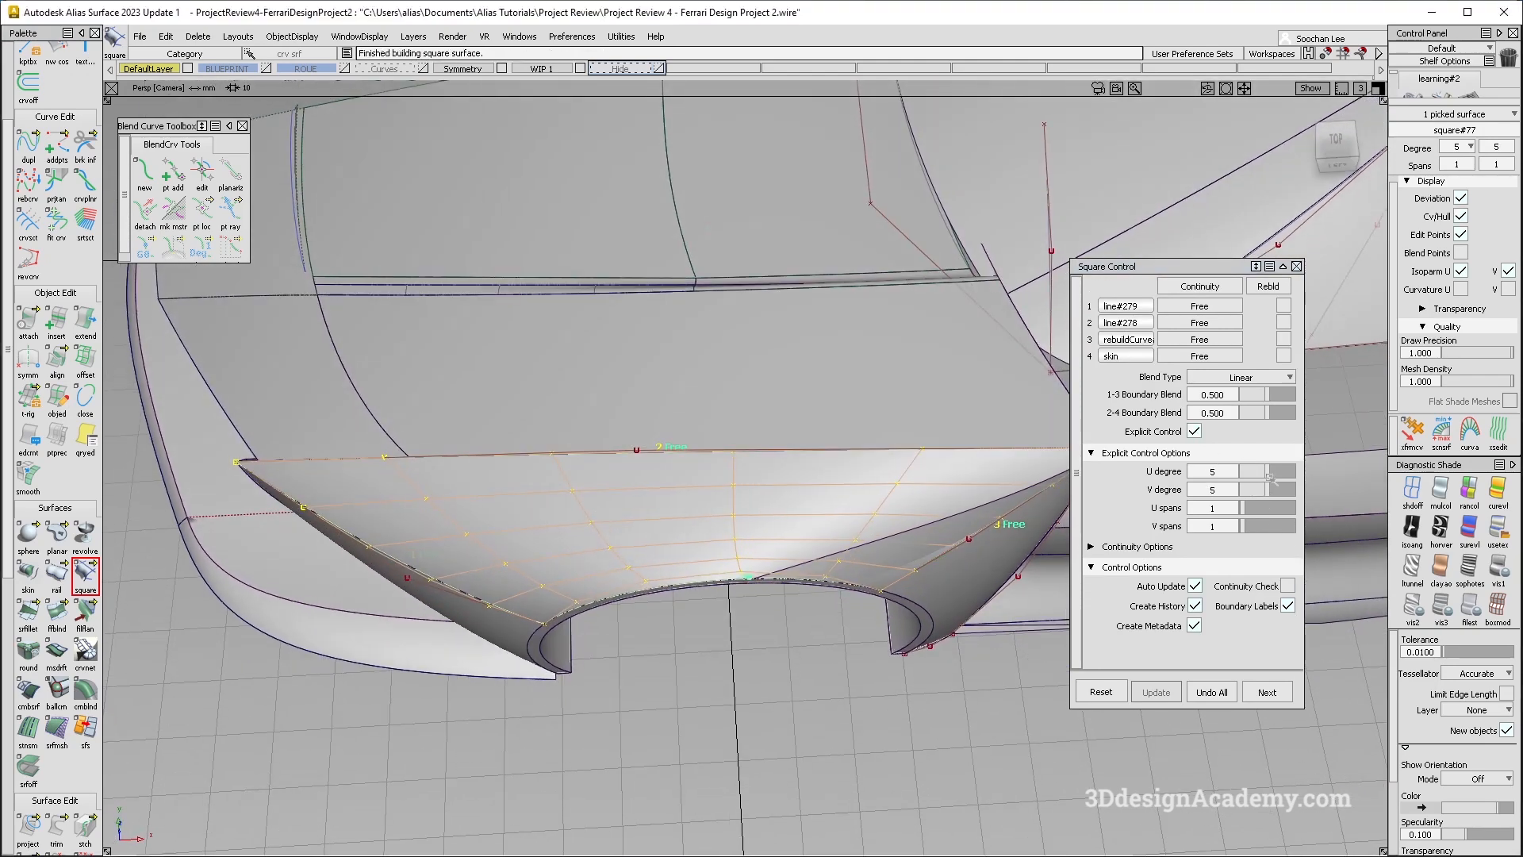
pyautogui.moveTo(1269, 478); pyautogui.dragTo(1263, 473)
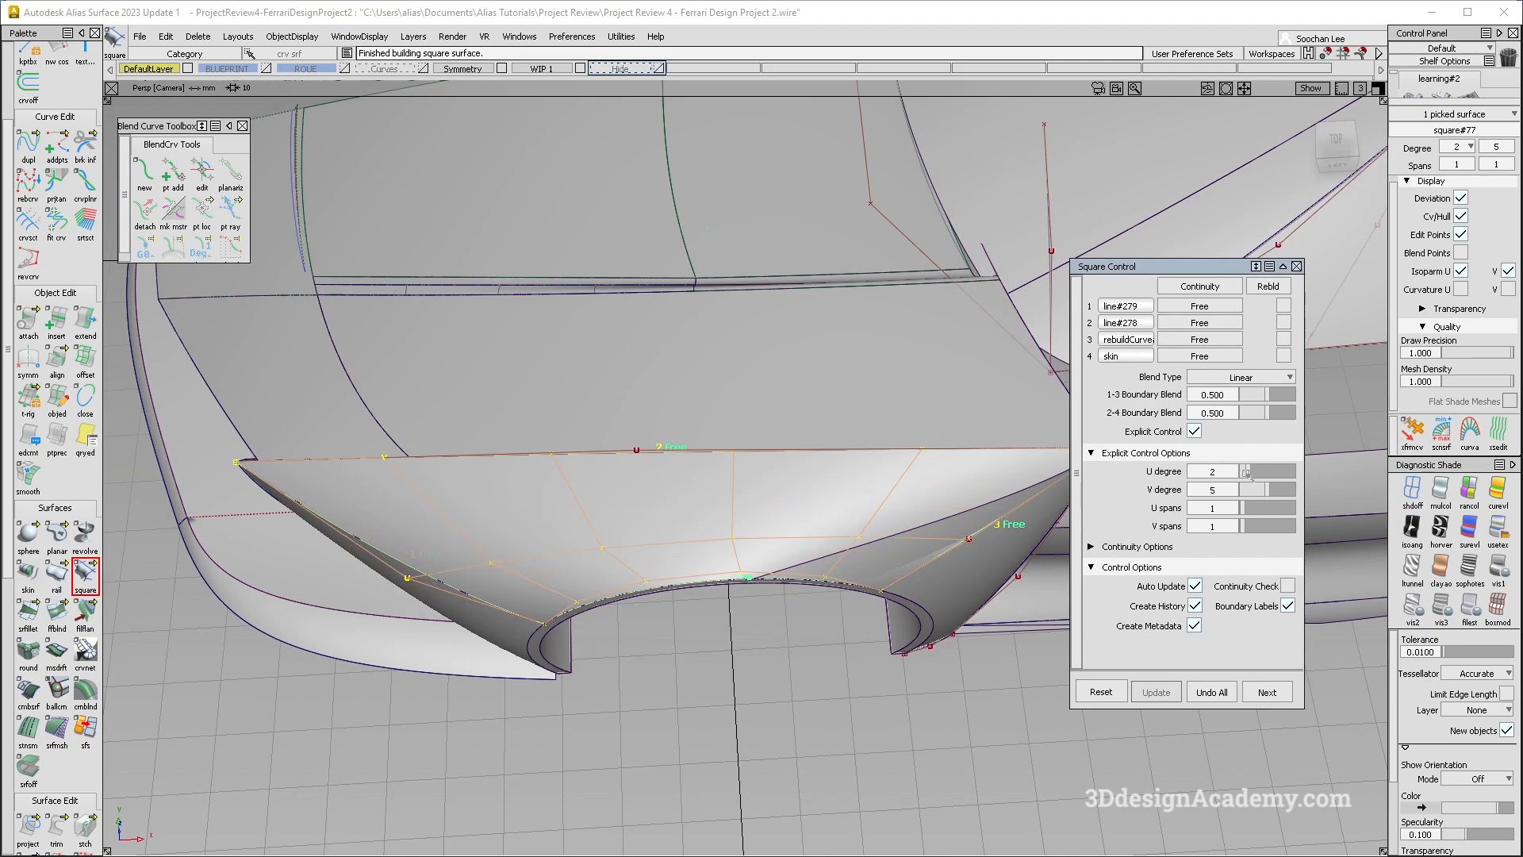
# Step: Try a 2-4 boundary blend of 0.300 on the square surface
pyautogui.keyDown('alt'); pyautogui.keyDown('shift'); pyautogui.moveTo(775, 554); pyautogui.dragTo(553, 474); pyautogui.keyUp('shift'); pyautogui.keyUp('alt')
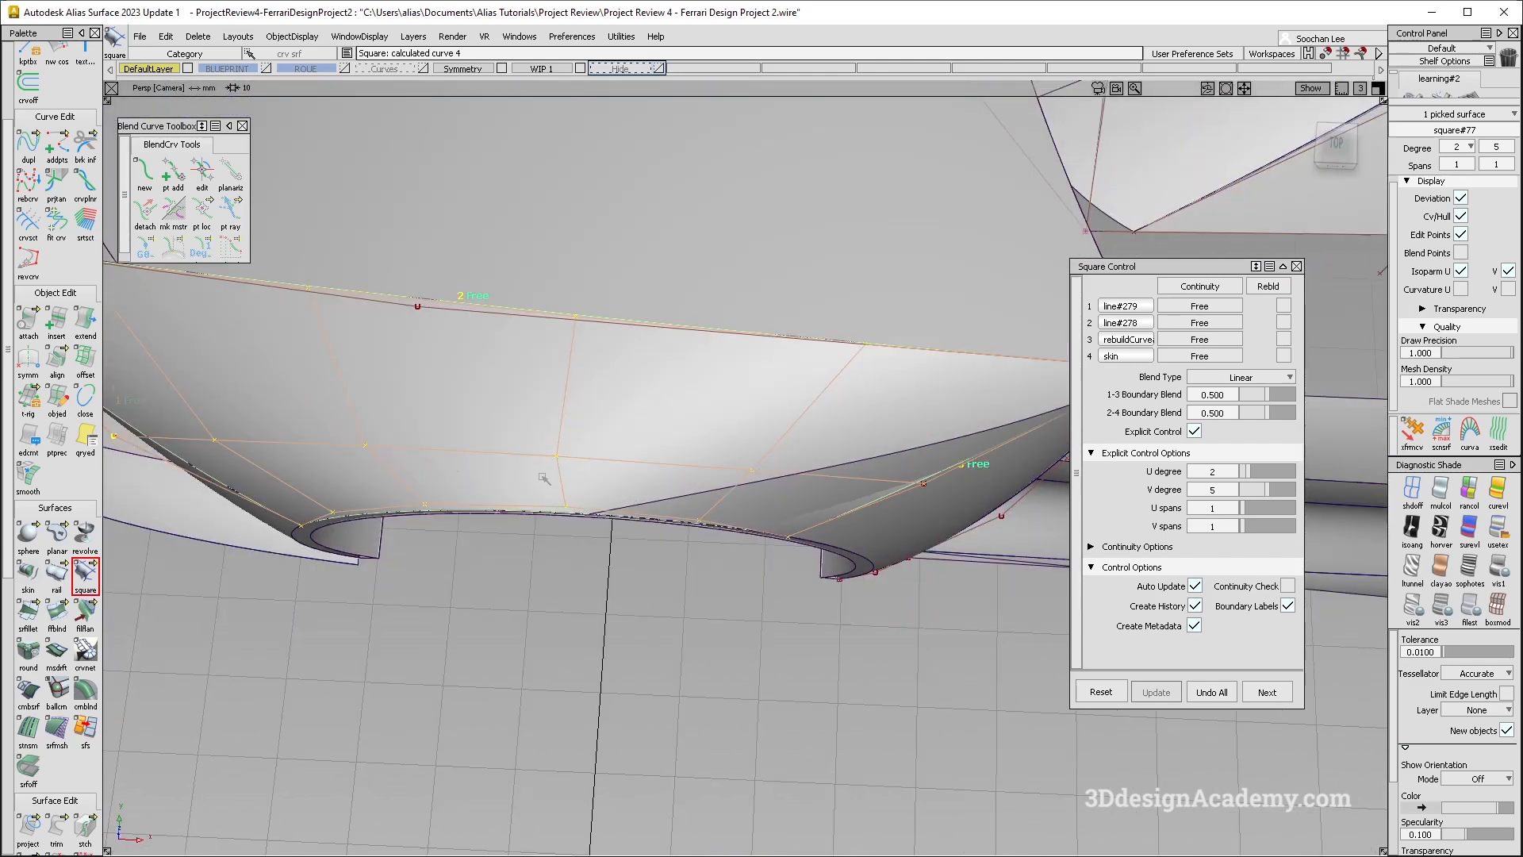
pyautogui.keyDown('alt'); pyautogui.keyDown('shift'); pyautogui.moveTo(611, 476); pyautogui.dragTo(555, 470, button='right'); pyautogui.keyUp('shift'); pyautogui.keyUp('alt')
pyautogui.moveTo(556, 469)
pyautogui.keyDown('alt'); pyautogui.keyDown('shift'); pyautogui.mouseDown()
pyautogui.moveTo(547, 508)
pyautogui.moveTo(544, 478)
pyautogui.mouseUp(); pyautogui.keyUp('shift'); pyautogui.keyUp('alt')
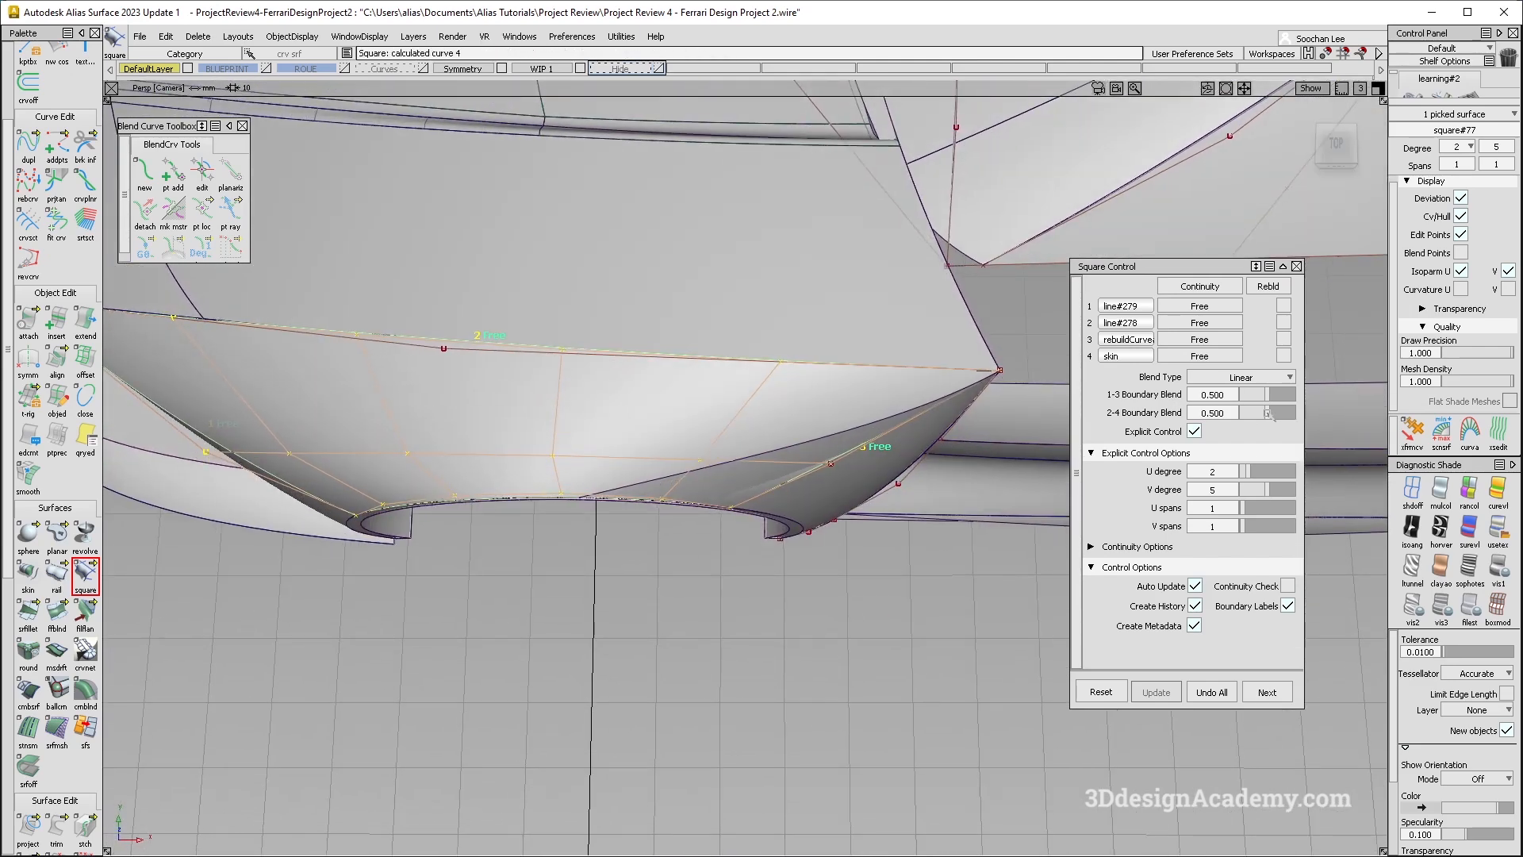
pyautogui.moveTo(1268, 394); pyautogui.dragTo(1272, 420)
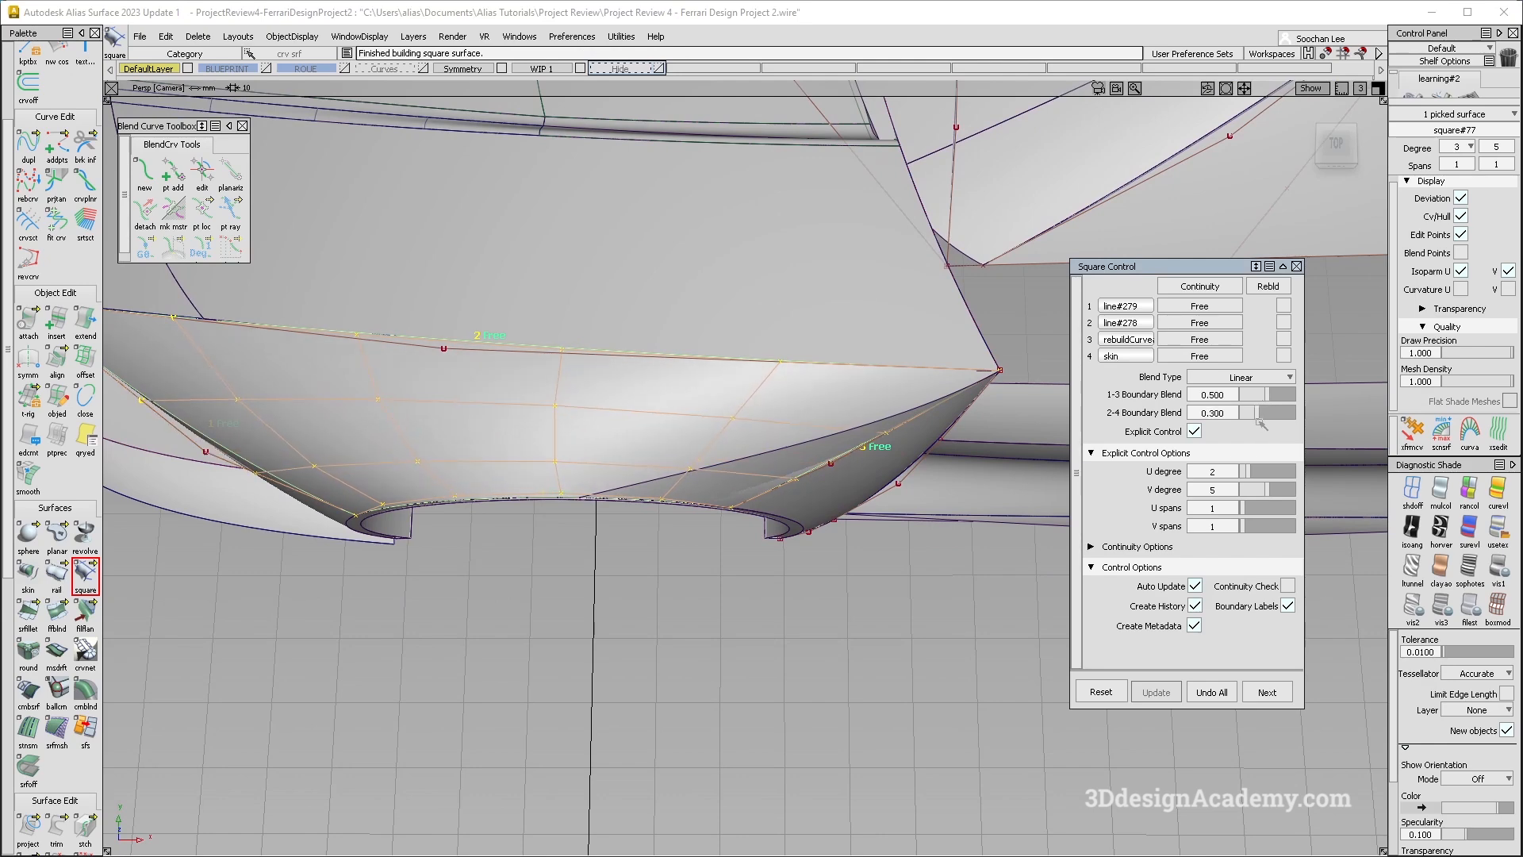
pyautogui.keyDown('alt'); pyautogui.keyDown('shift'); pyautogui.moveTo(544, 452); pyautogui.dragTo(820, 673); pyautogui.keyUp('shift'); pyautogui.keyUp('alt')
pyautogui.moveTo(704, 431)
pyautogui.keyDown('ctrl'); pyautogui.keyDown('shift'); pyautogui.mouseDown()
pyautogui.moveTo(817, 456)
pyautogui.moveTo(858, 501)
pyautogui.mouseUp(); pyautogui.keyUp('shift'); pyautogui.keyUp('ctrl')
pyautogui.keyDown('alt'); pyautogui.keyDown('shift'); pyautogui.moveTo(1038, 305); pyautogui.dragTo(1053, 354); pyautogui.keyUp('shift'); pyautogui.keyUp('alt')
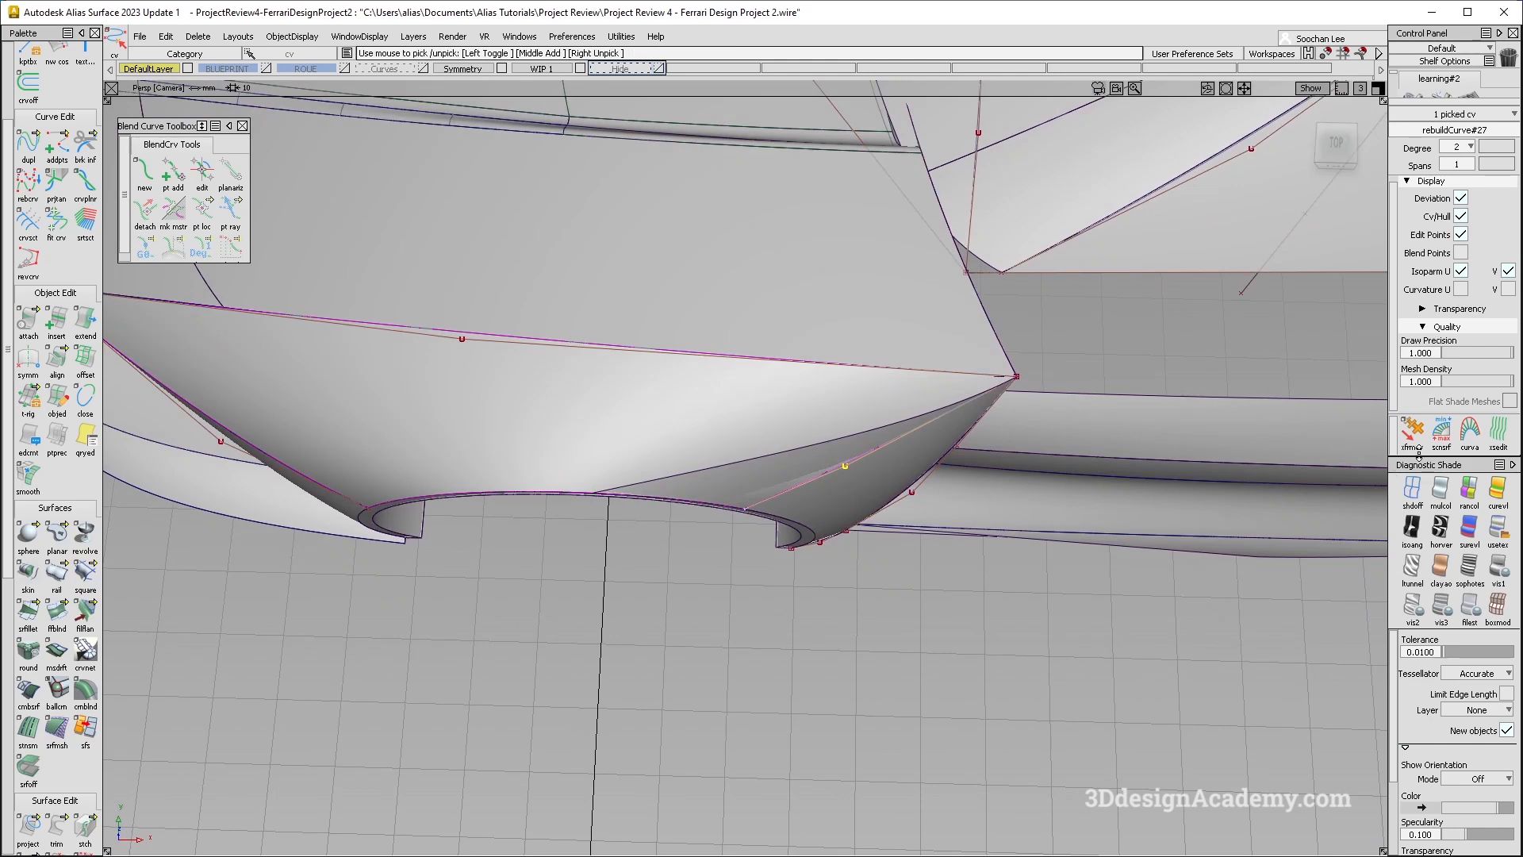
pyautogui.click(1411, 432)
pyautogui.click(941, 475)
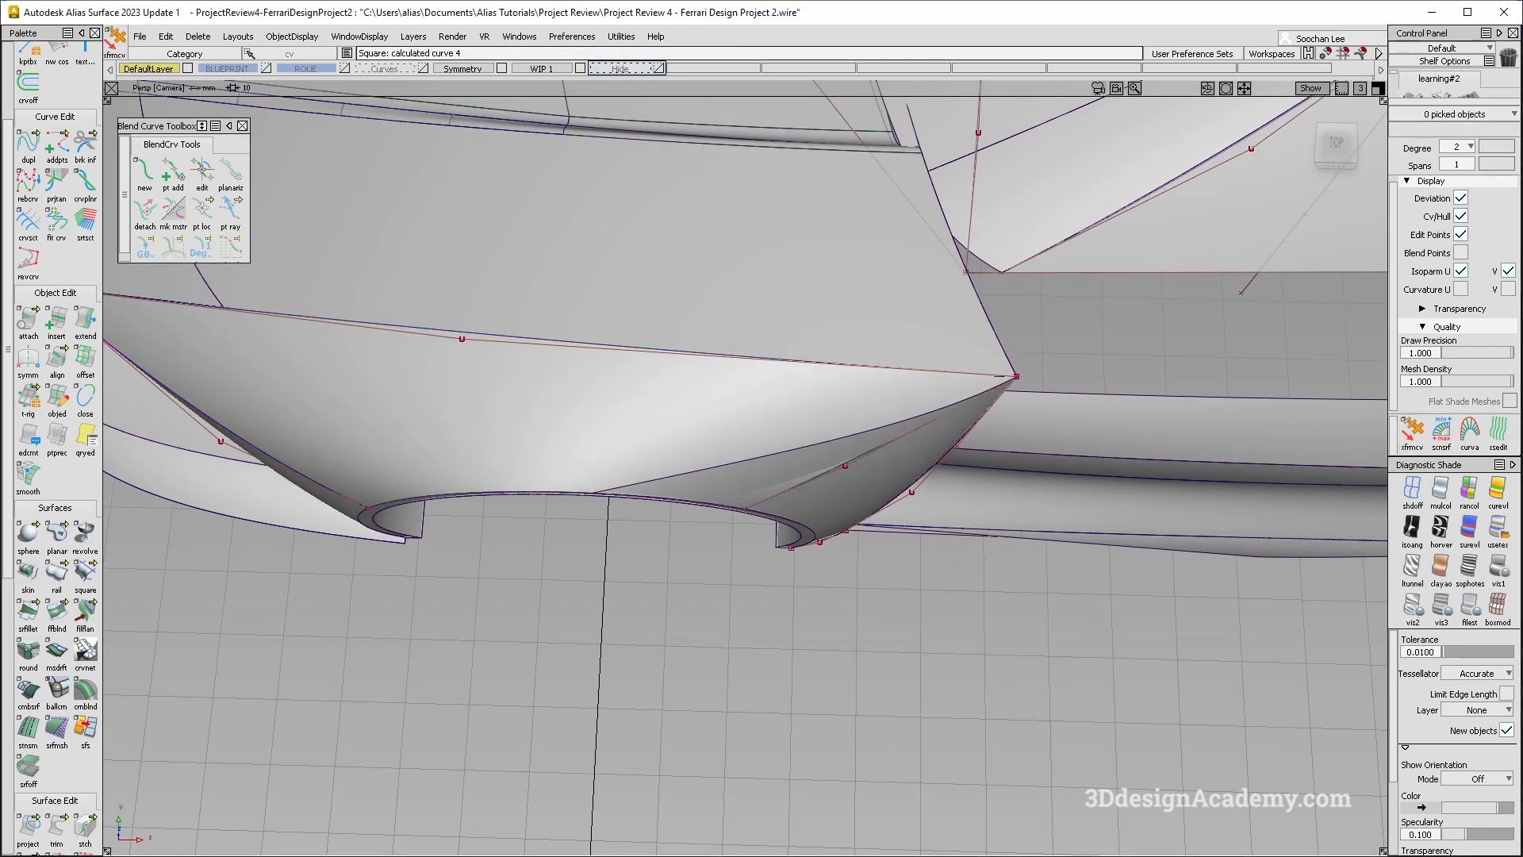
# Step: Display the CVs and hulls of the square surface above the wheel arch
pyautogui.keyDown('ctrl'); pyautogui.keyDown('shift'); pyautogui.moveTo(820, 287); pyautogui.dragTo(729, 317); pyautogui.keyUp('shift'); pyautogui.keyUp('ctrl')
pyautogui.click(484, 330)
pyautogui.click(862, 484)
# Step: Slide the middle CV of the rear curve above the wheel arch along its hull toward the fender's rear corner
pyautogui.keyDown('ctrl'); pyautogui.keyDown('shift'); pyautogui.moveTo(862, 485); pyautogui.dragTo(857, 441); pyautogui.keyUp('shift'); pyautogui.keyUp('ctrl')
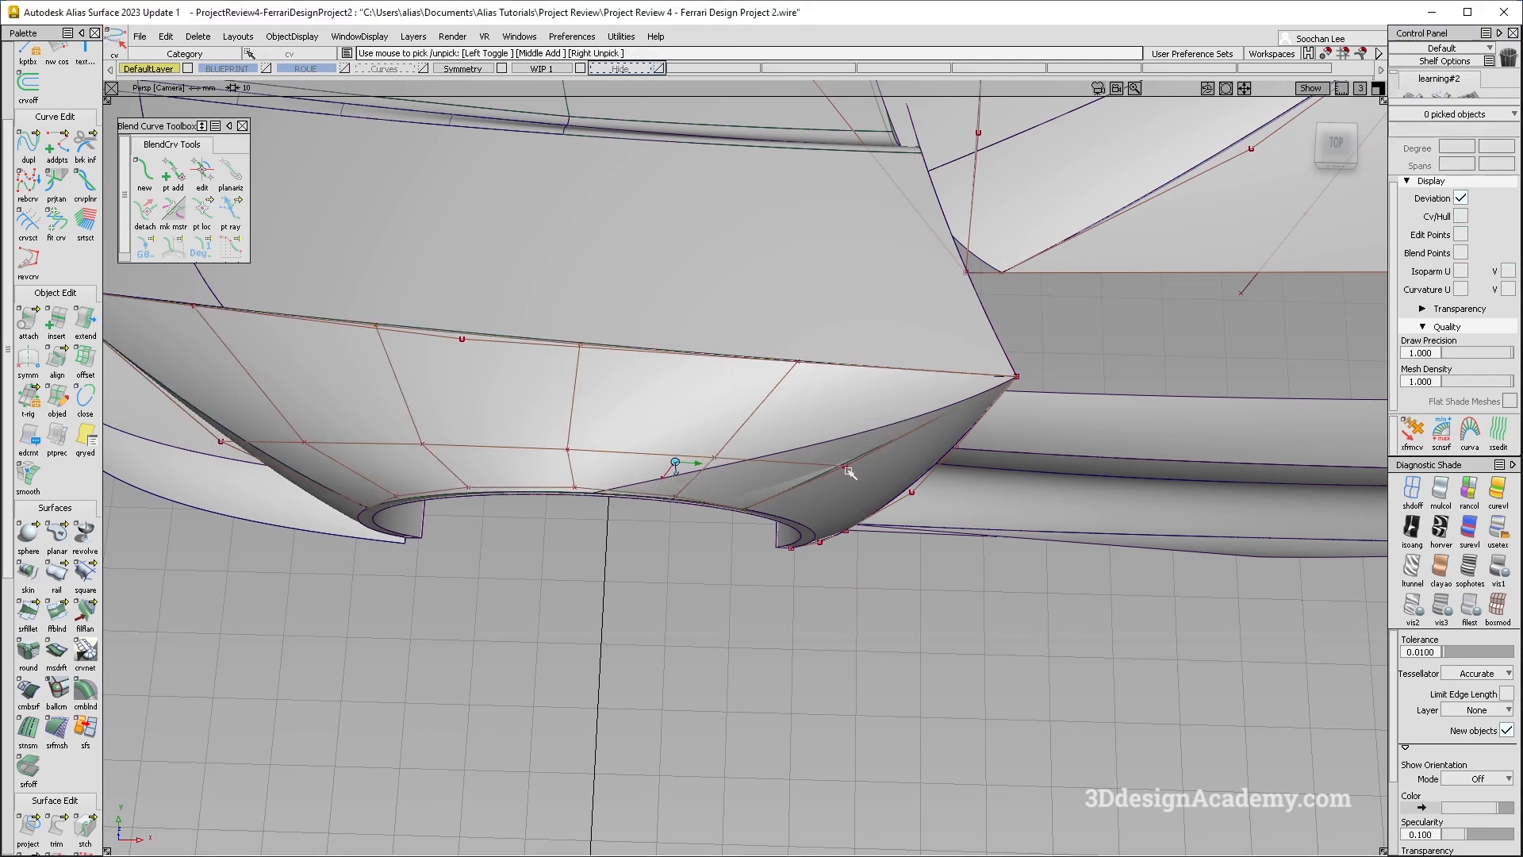
pyautogui.click(845, 468)
pyautogui.click(877, 479)
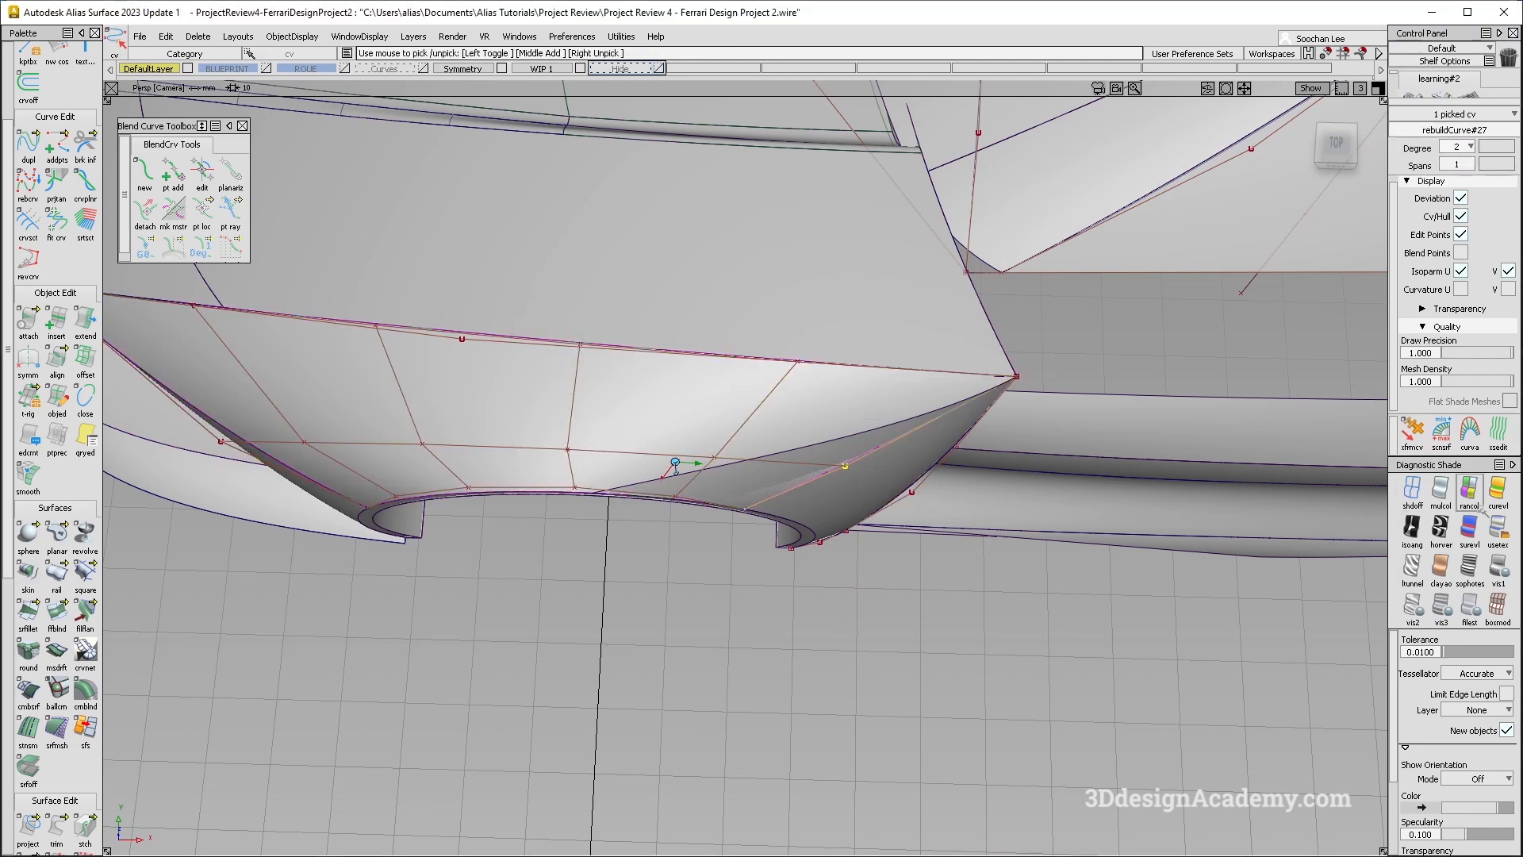
pyautogui.click(1419, 438)
pyautogui.hotkey('alt', 'shift')
pyautogui.moveTo(863, 461); pyautogui.dragTo(951, 413)
# Step: Slide the middle CV of the front curve along its hull toward the fender's front tip
pyautogui.keyDown('alt'); pyautogui.keyDown('shift'); pyautogui.moveTo(555, 579); pyautogui.dragTo(727, 476, button='middle'); pyautogui.keyUp('shift'); pyautogui.keyUp('alt')
pyautogui.click(720, 593)
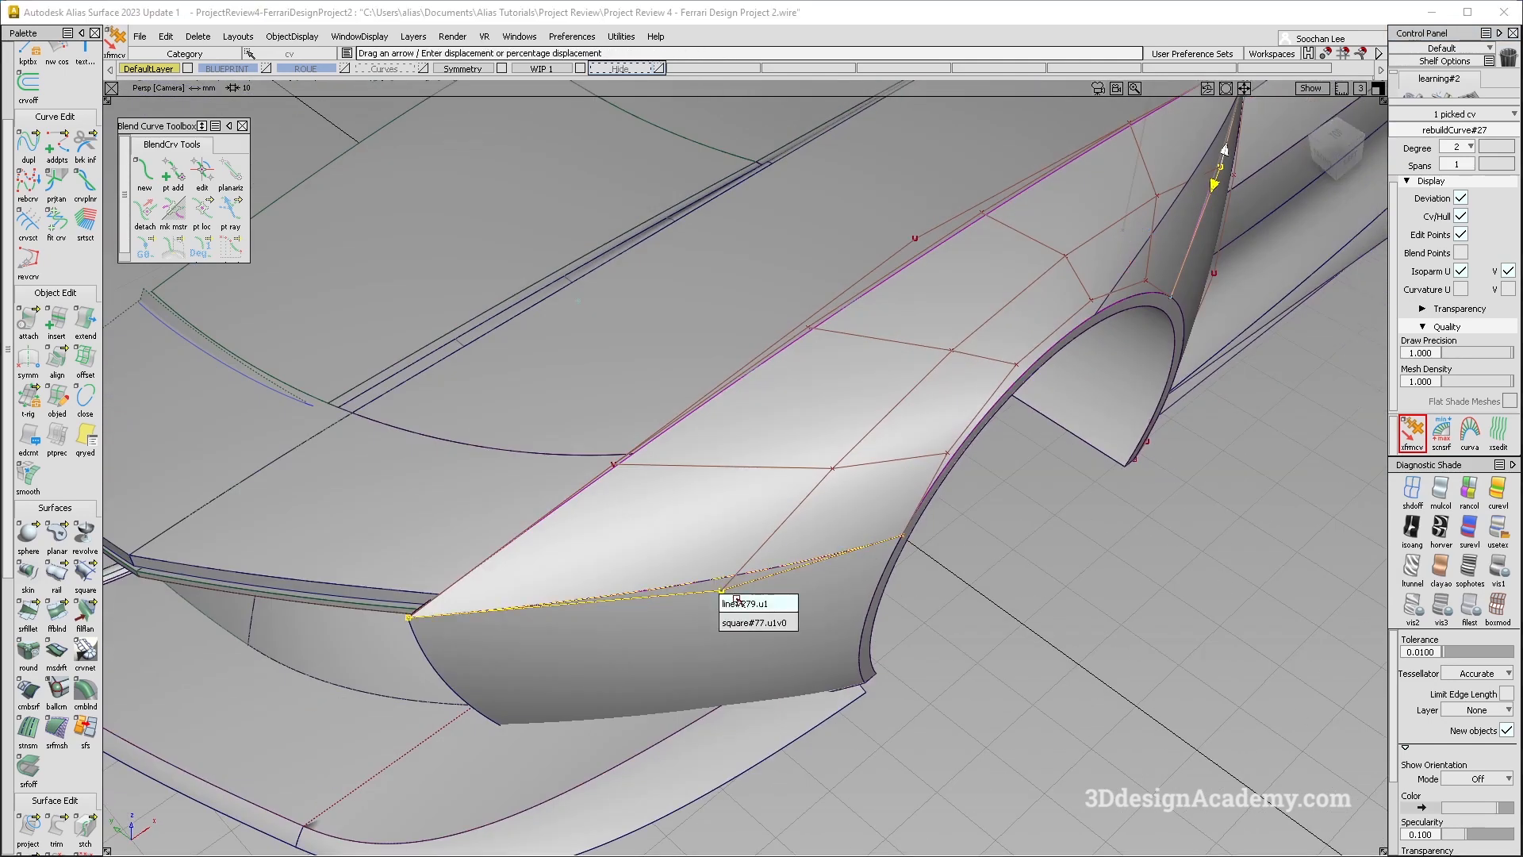
pyautogui.click(742, 604)
pyautogui.moveTo(740, 612); pyautogui.dragTo(694, 602)
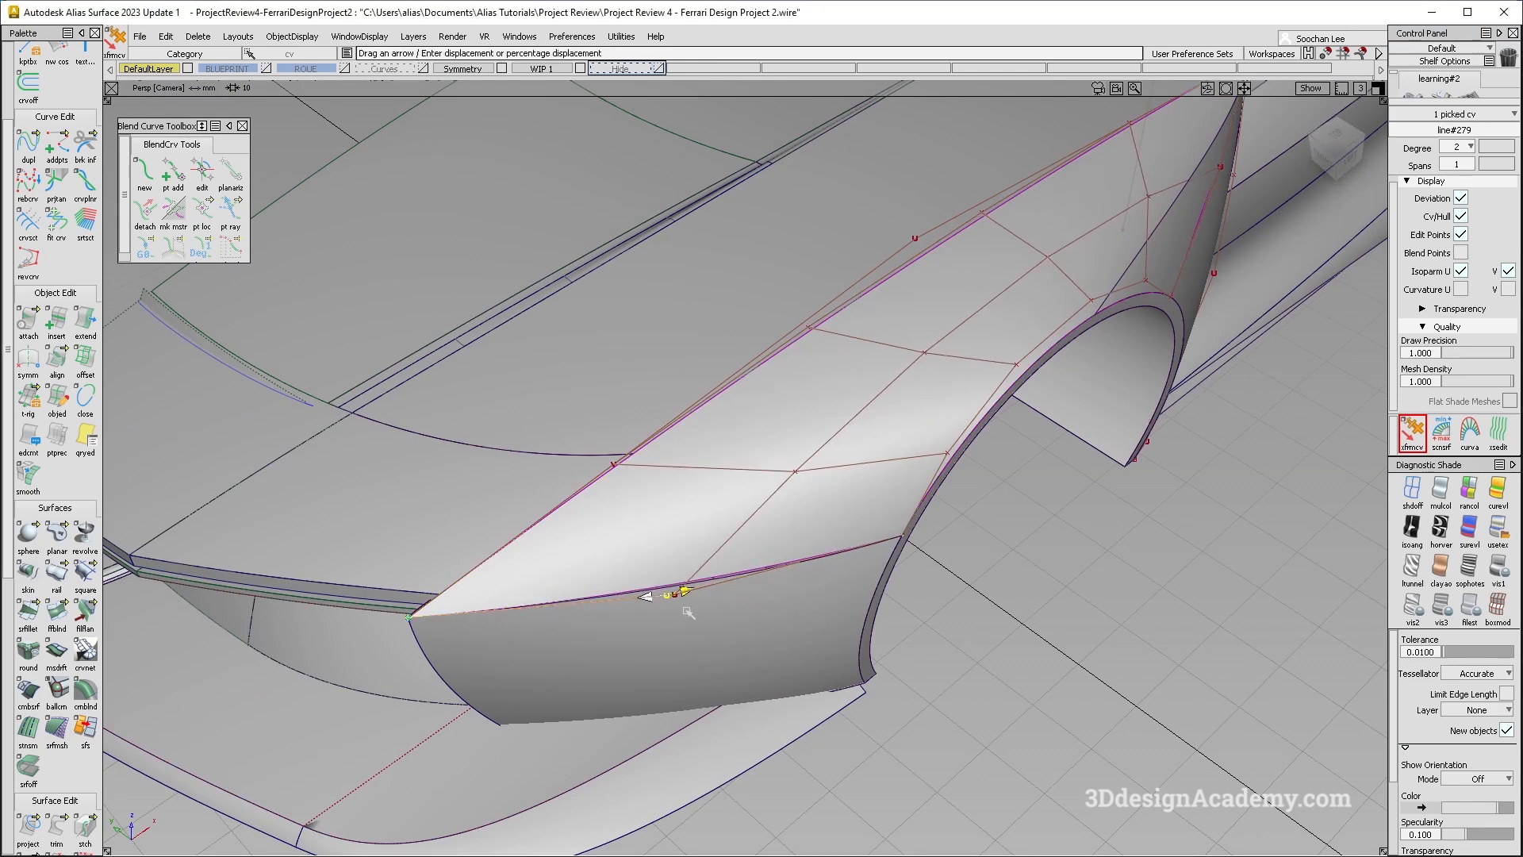
# Step: Switch to the left view and hide the CVs and hulls of the square surface above the wheel arch
pyautogui.keyDown('alt'); pyautogui.keyDown('shift'); pyautogui.moveTo(733, 617); pyautogui.dragTo(874, 401); pyautogui.keyUp('shift'); pyautogui.keyUp('alt')
pyautogui.click(733, 595)
pyautogui.click(948, 276)
pyautogui.keyDown('alt'); pyautogui.keyDown('shift'); pyautogui.moveTo(947, 275); pyautogui.dragTo(1031, 452); pyautogui.keyUp('shift'); pyautogui.keyUp('alt')
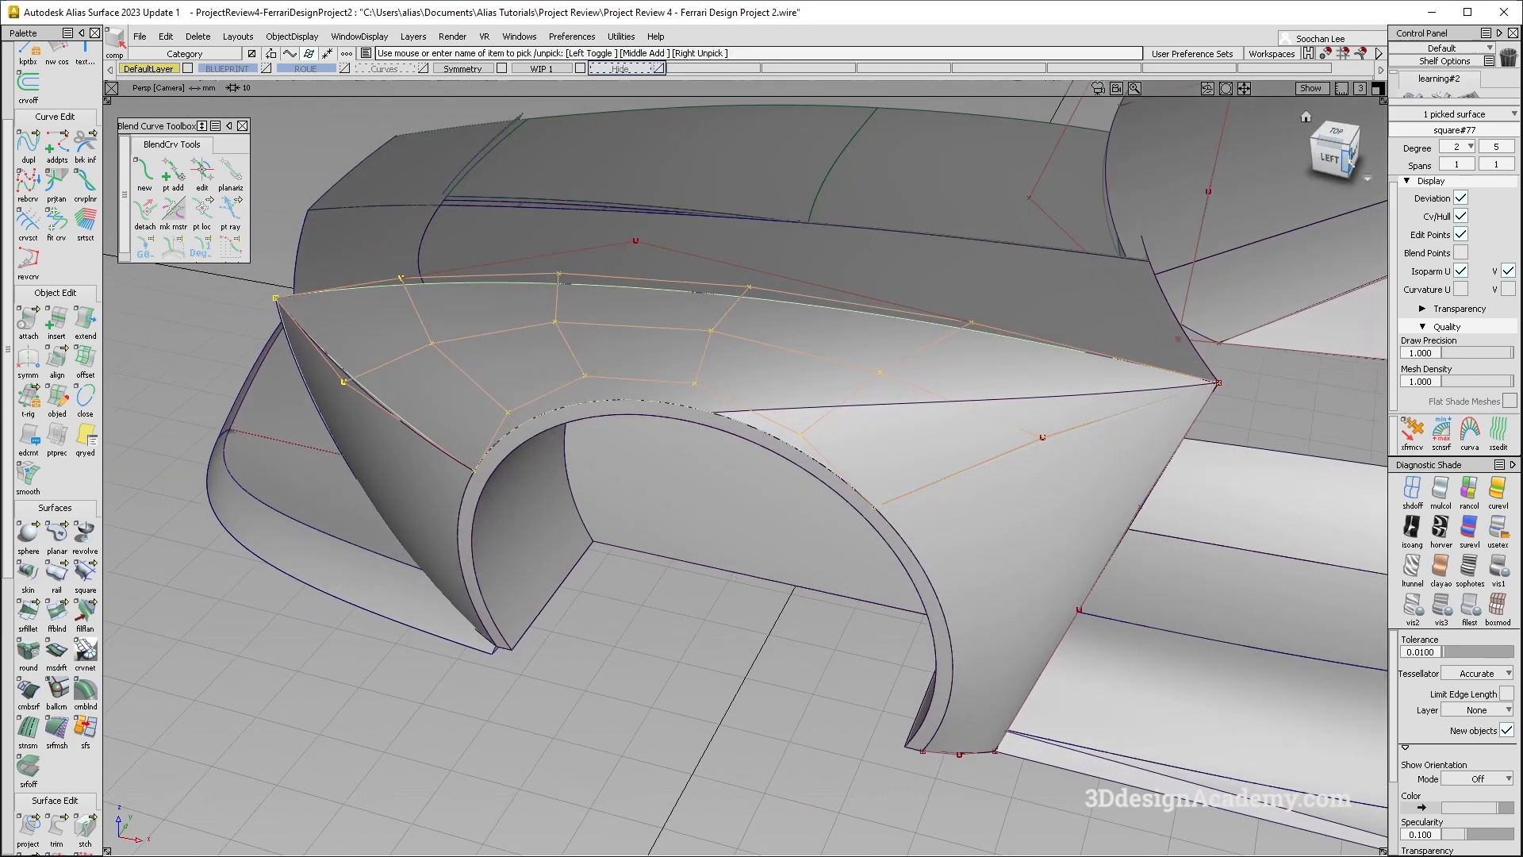
pyautogui.click(1335, 156)
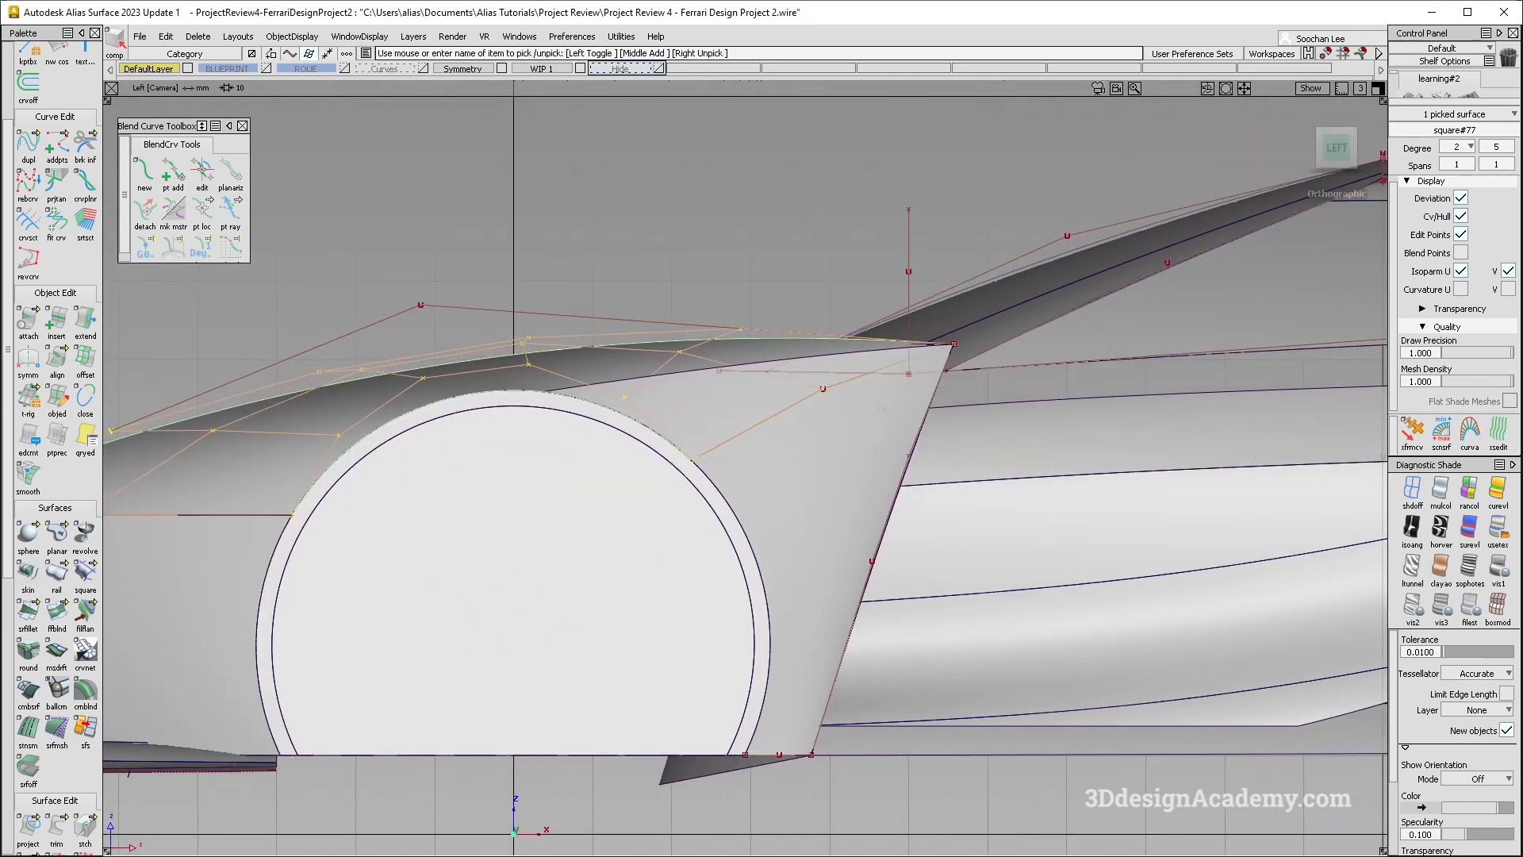
pyautogui.keyDown('ctrl'); pyautogui.keyDown('shift'); pyautogui.moveTo(852, 389); pyautogui.dragTo(852, 468); pyautogui.keyUp('shift'); pyautogui.keyUp('ctrl')
pyautogui.keyDown('alt'); pyautogui.keyDown('shift'); pyautogui.moveTo(762, 373); pyautogui.dragTo(865, 334, button='right'); pyautogui.keyUp('shift'); pyautogui.keyUp('alt')
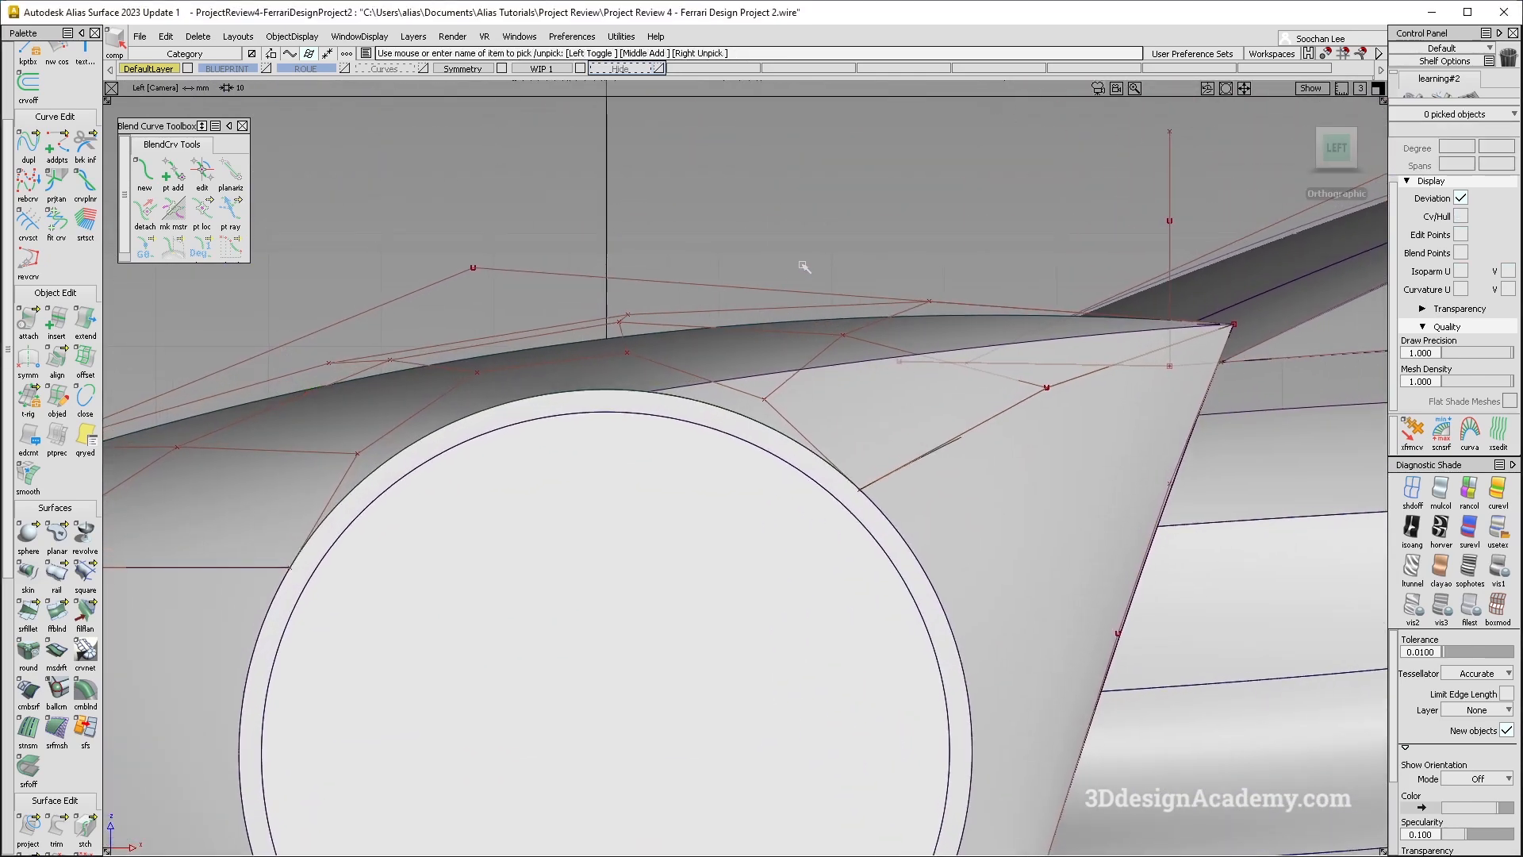
pyautogui.keyDown('alt'); pyautogui.keyDown('shift'); pyautogui.moveTo(609, 324); pyautogui.dragTo(627, 373); pyautogui.keyUp('shift'); pyautogui.keyUp('alt')
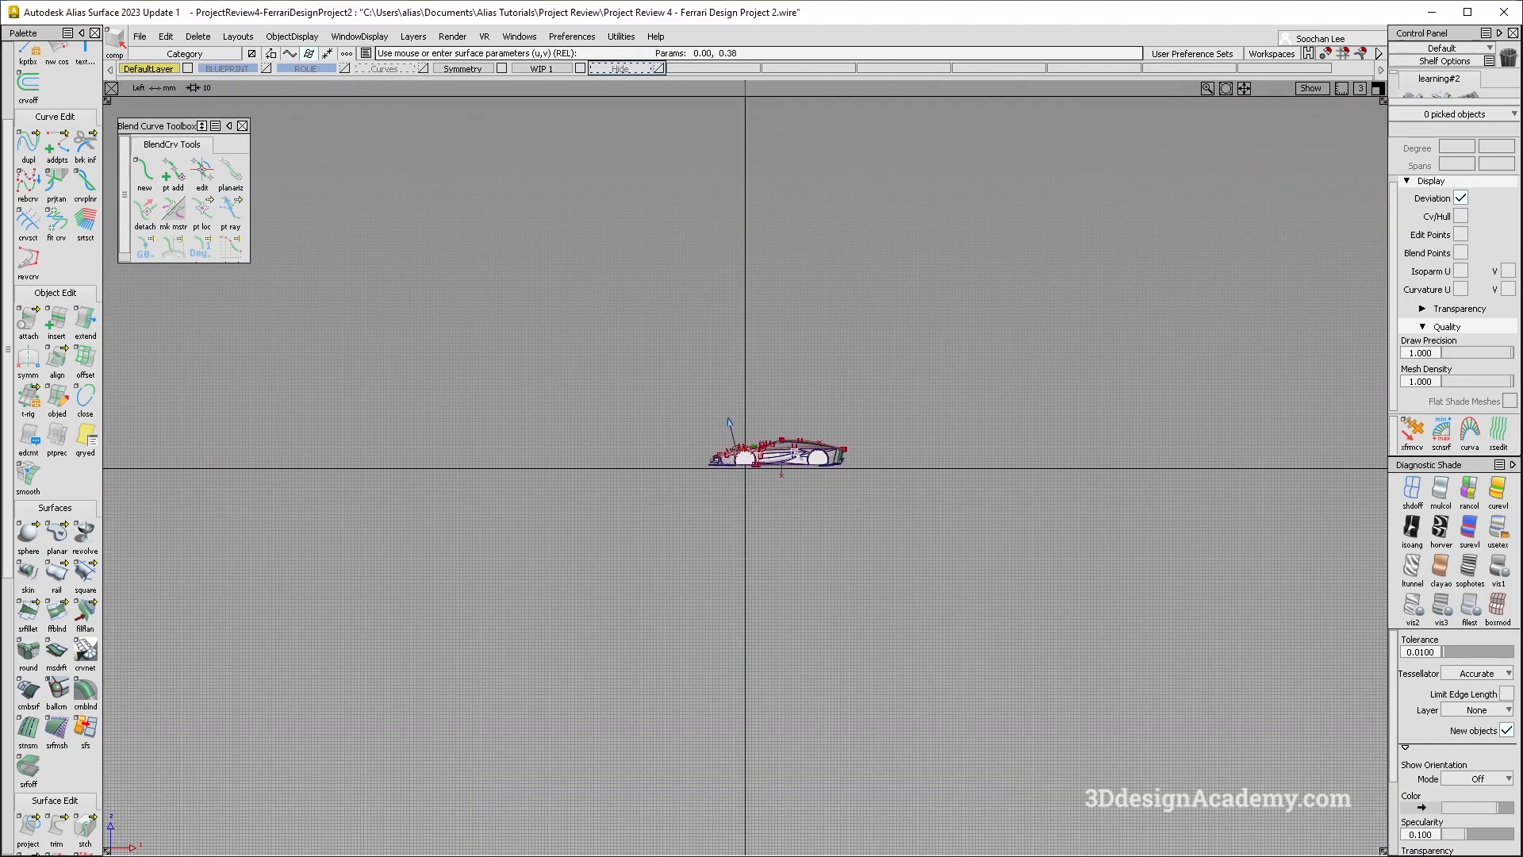
pyautogui.keyDown('alt'); pyautogui.keyDown('shift'); pyautogui.moveTo(738, 450); pyautogui.dragTo(1013, 465, button='right'); pyautogui.keyUp('shift'); pyautogui.keyUp('alt')
pyautogui.keyDown('alt'); pyautogui.keyDown('shift'); pyautogui.moveTo(1013, 465); pyautogui.dragTo(698, 464, button='middle'); pyautogui.keyUp('shift'); pyautogui.keyUp('alt')
pyautogui.keyDown('alt'); pyautogui.keyDown('shift'); pyautogui.moveTo(698, 464); pyautogui.dragTo(825, 415, button='right'); pyautogui.keyUp('shift'); pyautogui.keyUp('alt')
pyautogui.click(825, 415)
pyautogui.keyDown('ctrl'); pyautogui.keyDown('shift'); pyautogui.moveTo(931, 418); pyautogui.dragTo(1010, 459); pyautogui.keyUp('shift'); pyautogui.keyUp('ctrl')
pyautogui.click(926, 497)
pyautogui.keyDown('ctrl'); pyautogui.keyDown('shift'); pyautogui.moveTo(1044, 476); pyautogui.dragTo(1044, 502, button='right'); pyautogui.keyUp('shift'); pyautogui.keyUp('ctrl')
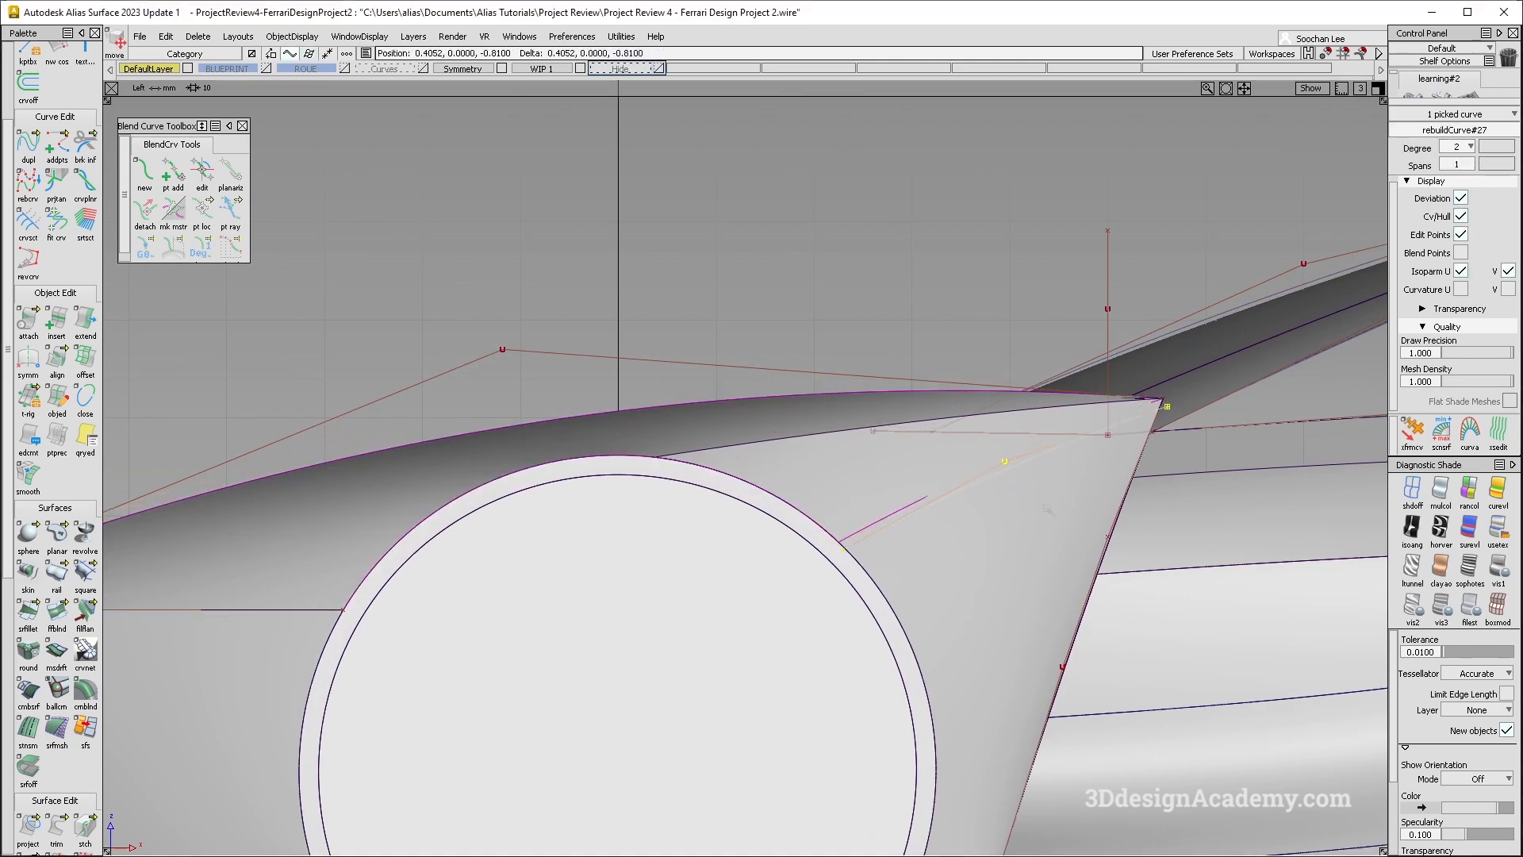
# Step: Move only the middle CV of the rear curve slightly down and rearward in the left view
pyautogui.keyDown('ctrl'); pyautogui.keyDown('shift'); pyautogui.moveTo(956, 455); pyautogui.dragTo(1012, 457); pyautogui.keyUp('shift'); pyautogui.keyUp('ctrl')
pyautogui.click(1000, 453)
pyautogui.keyDown('ctrl'); pyautogui.keyDown('shift'); pyautogui.moveTo(1022, 454); pyautogui.dragTo(1024, 478, button='right'); pyautogui.keyUp('shift'); pyautogui.keyUp('ctrl')
pyautogui.moveTo(1024, 479); pyautogui.dragTo(1026, 487)
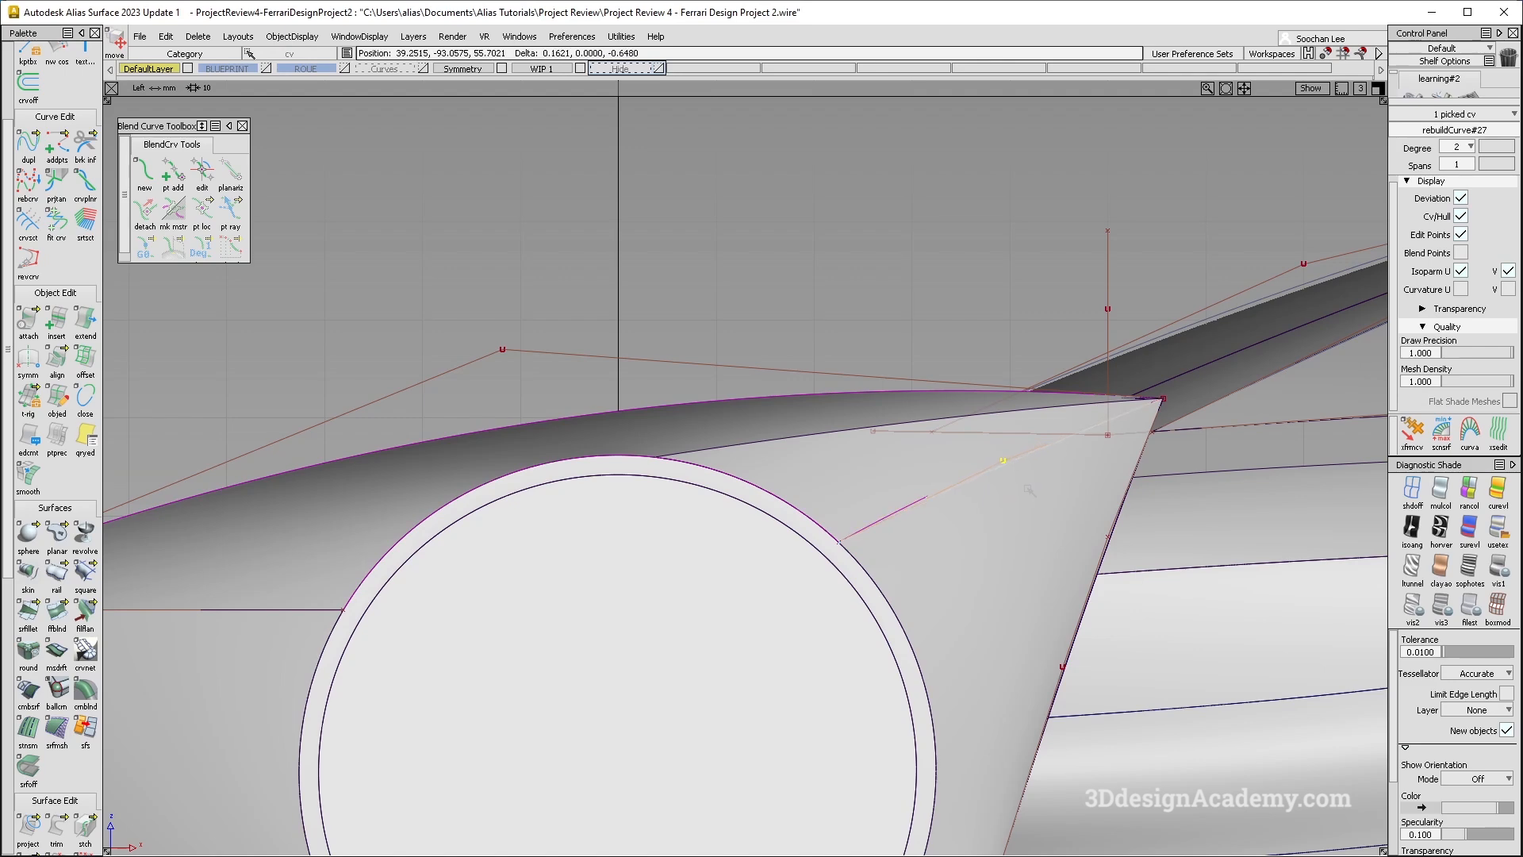
pyautogui.press('F8')
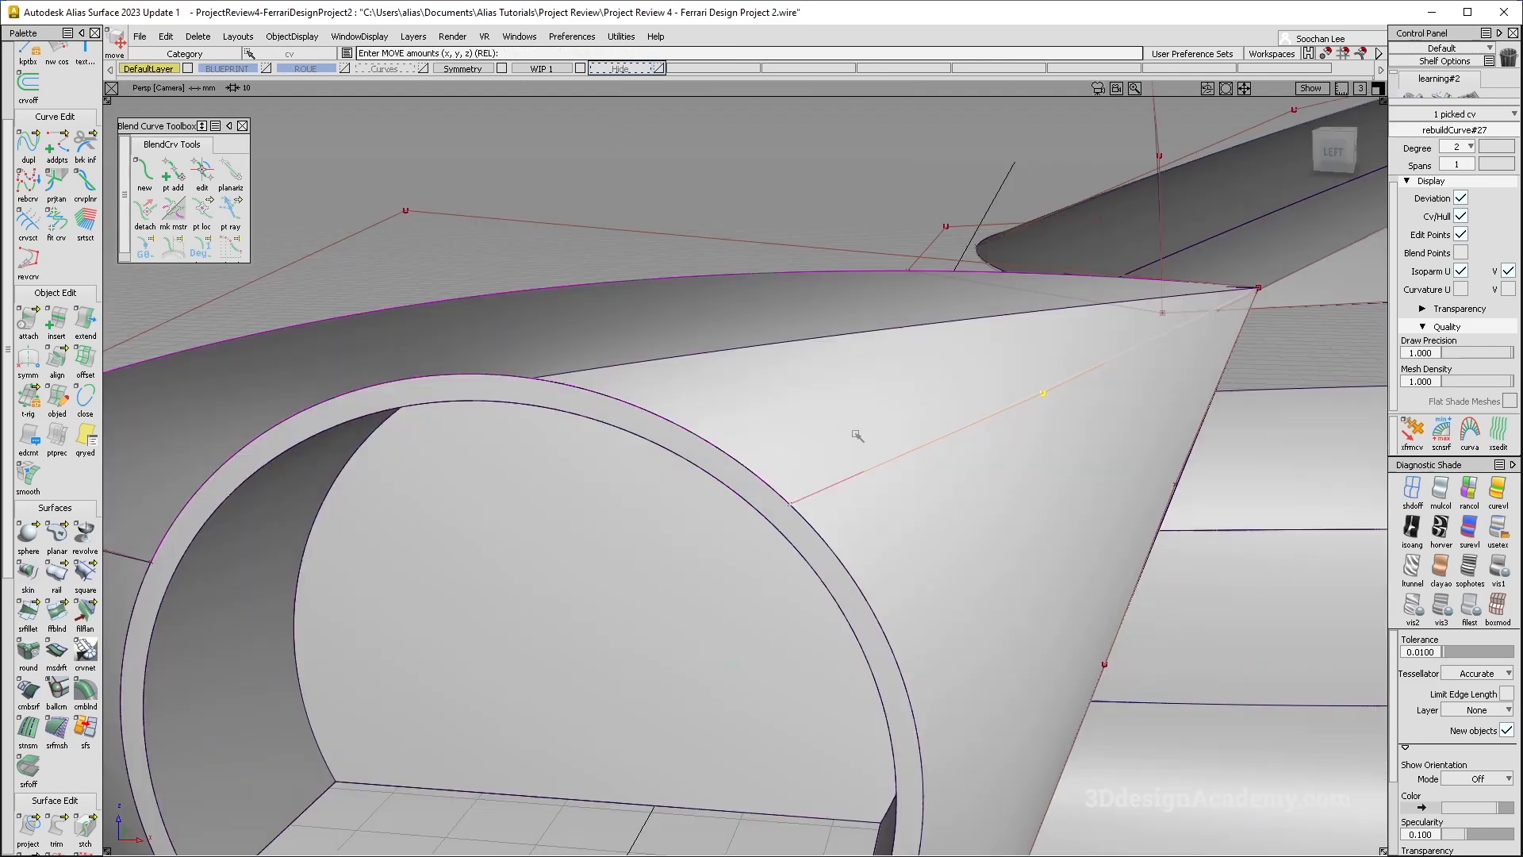
pyautogui.keyDown('alt'); pyautogui.keyDown('shift'); pyautogui.moveTo(632, 214); pyautogui.dragTo(843, 307); pyautogui.keyUp('shift'); pyautogui.keyUp('alt')
pyautogui.keyDown('alt'); pyautogui.keyDown('shift'); pyautogui.moveTo(843, 307); pyautogui.dragTo(710, 466, button='right'); pyautogui.keyUp('shift'); pyautogui.keyUp('alt')
pyautogui.keyDown('alt'); pyautogui.keyDown('shift'); pyautogui.moveTo(711, 466); pyautogui.dragTo(808, 644); pyautogui.keyUp('shift'); pyautogui.keyUp('alt')
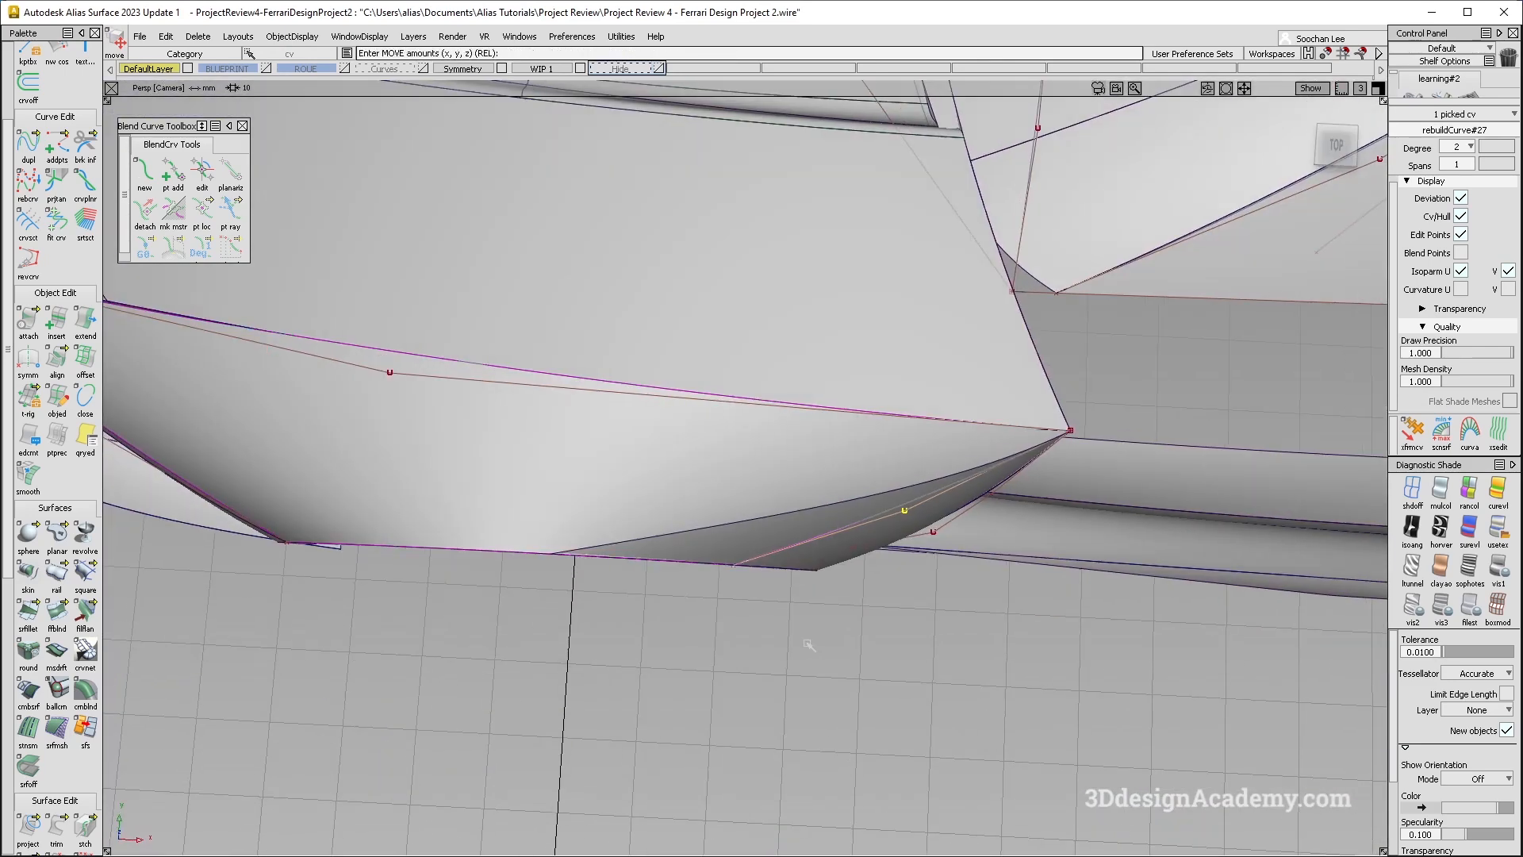
# Step: Apply user texture diagnostic shading with the Showroom map to check the reflections on the front fender
pyautogui.press('F11')
pyautogui.keyDown('alt'); pyautogui.keyDown('shift'); pyautogui.moveTo(1128, 546); pyautogui.dragTo(1175, 512); pyautogui.keyUp('shift'); pyautogui.keyUp('alt')
pyautogui.click(1500, 539)
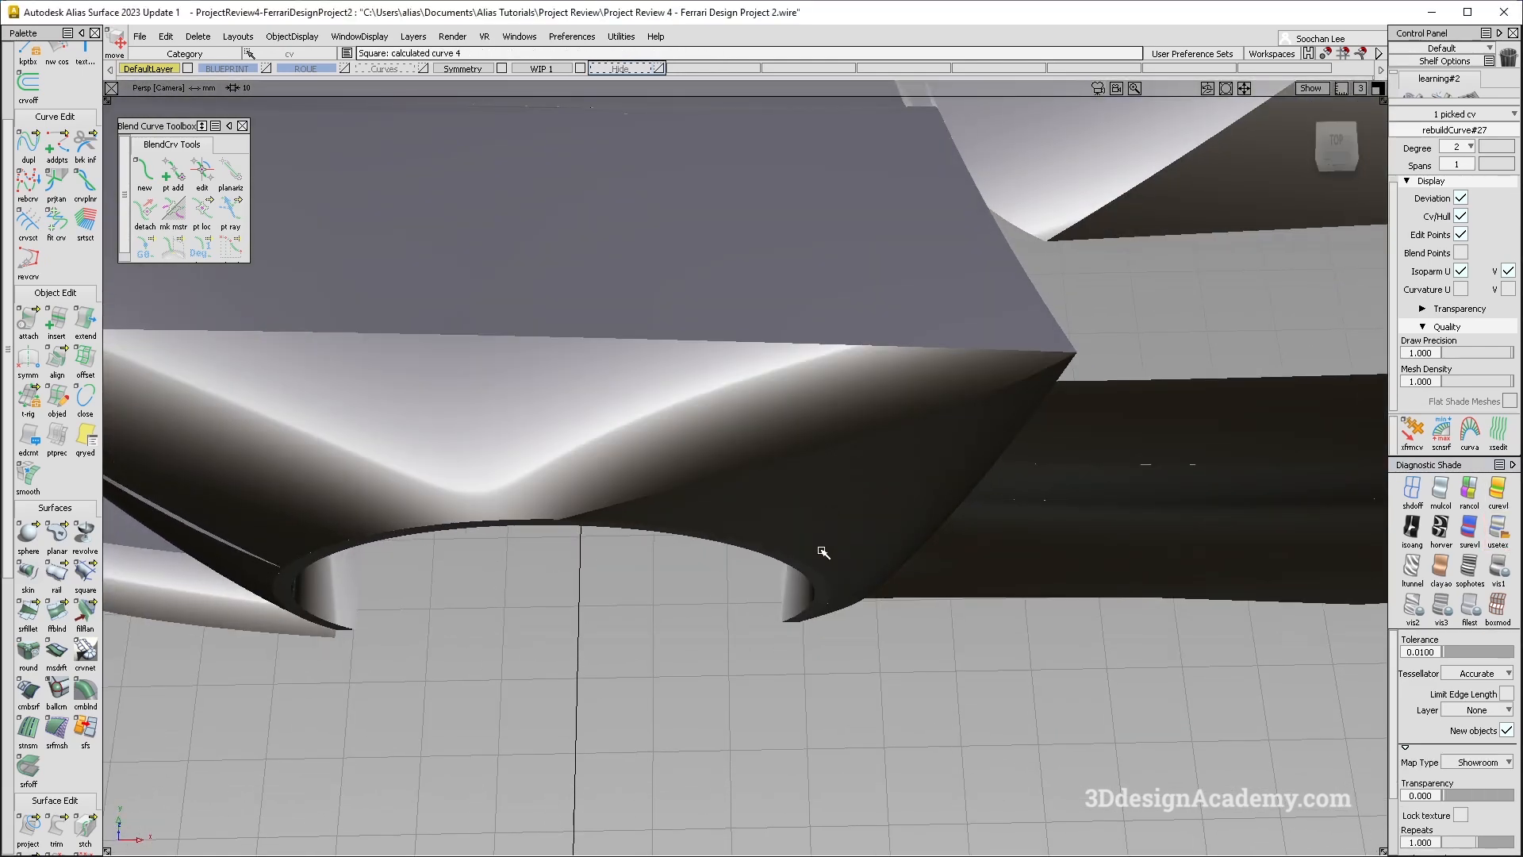
pyautogui.keyDown('alt'); pyautogui.keyDown('shift'); pyautogui.moveTo(822, 552); pyautogui.dragTo(822, 414); pyautogui.keyUp('shift'); pyautogui.keyUp('alt')
pyautogui.press('F11')
# Step: Turn off the diagnostic shading on the old surface behind the wheel arch and examine the fender's highlights
pyautogui.keyDown('ctrl'); pyautogui.keyDown('shift'); pyautogui.moveTo(983, 583); pyautogui.dragTo(988, 298); pyautogui.keyUp('shift'); pyautogui.keyUp('ctrl')
pyautogui.moveTo(1078, 238)
pyautogui.keyDown('ctrl'); pyautogui.keyDown('shift'); pyautogui.mouseDown()
pyautogui.moveTo(947, 427)
pyautogui.moveTo(959, 471)
pyautogui.moveTo(941, 578)
pyautogui.mouseUp(); pyautogui.keyUp('shift'); pyautogui.keyUp('ctrl')
pyautogui.click(948, 433)
pyautogui.click(1414, 492)
pyautogui.press('F11')
pyautogui.keyDown('alt'); pyautogui.keyDown('shift'); pyautogui.moveTo(856, 463); pyautogui.dragTo(778, 436, button='right'); pyautogui.keyUp('shift'); pyautogui.keyUp('alt')
pyautogui.keyDown('alt'); pyautogui.keyDown('shift'); pyautogui.moveTo(778, 435); pyautogui.dragTo(761, 508); pyautogui.keyUp('shift'); pyautogui.keyUp('alt')
pyautogui.keyDown('alt'); pyautogui.keyDown('shift'); pyautogui.moveTo(635, 397); pyautogui.dragTo(1025, 508, button='middle'); pyautogui.keyUp('shift'); pyautogui.keyUp('alt')
pyautogui.keyDown('alt'); pyautogui.keyDown('shift'); pyautogui.moveTo(893, 512); pyautogui.dragTo(878, 424); pyautogui.keyUp('shift'); pyautogui.keyUp('alt')
pyautogui.keyDown('alt'); pyautogui.keyDown('shift'); pyautogui.moveTo(938, 559); pyautogui.dragTo(1020, 527, button='right'); pyautogui.keyUp('shift'); pyautogui.keyUp('alt')
pyautogui.press('F11')
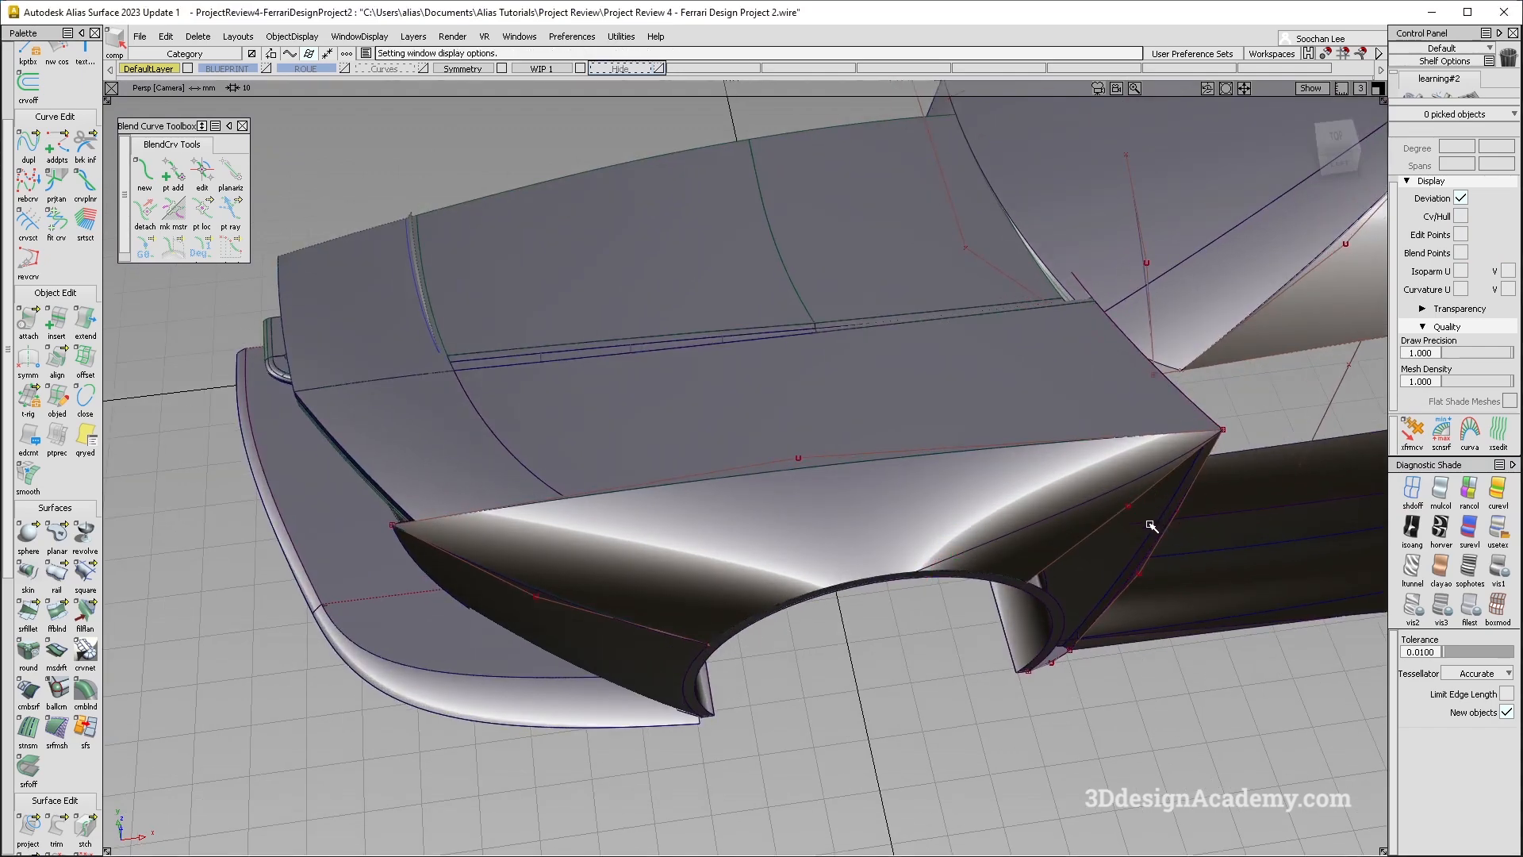
# Step: Lower the rear curve's middle CV a little further in the left view and return to the perspective view
pyautogui.press('F6')
pyautogui.keyDown('ctrl'); pyautogui.keyDown('shift'); pyautogui.moveTo(1017, 472); pyautogui.dragTo(1008, 455); pyautogui.keyUp('shift'); pyautogui.keyUp('ctrl')
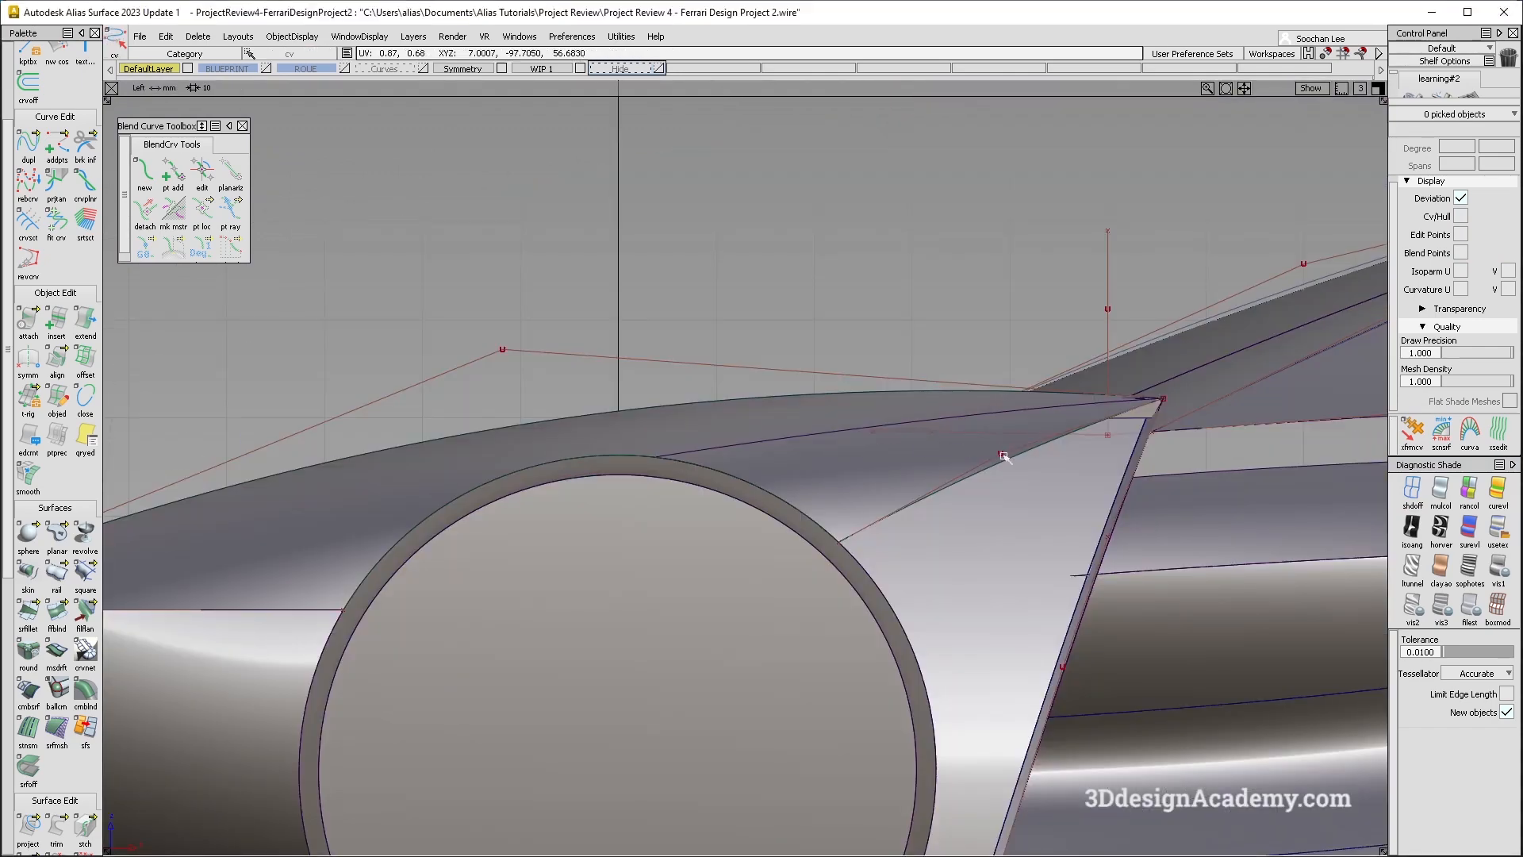
pyautogui.click(1004, 456)
pyautogui.keyDown('ctrl'); pyautogui.keyDown('shift'); pyautogui.moveTo(1028, 468); pyautogui.dragTo(1022, 536, button='right'); pyautogui.keyUp('shift'); pyautogui.keyUp('ctrl')
pyautogui.moveTo(1024, 495); pyautogui.dragTo(1031, 505)
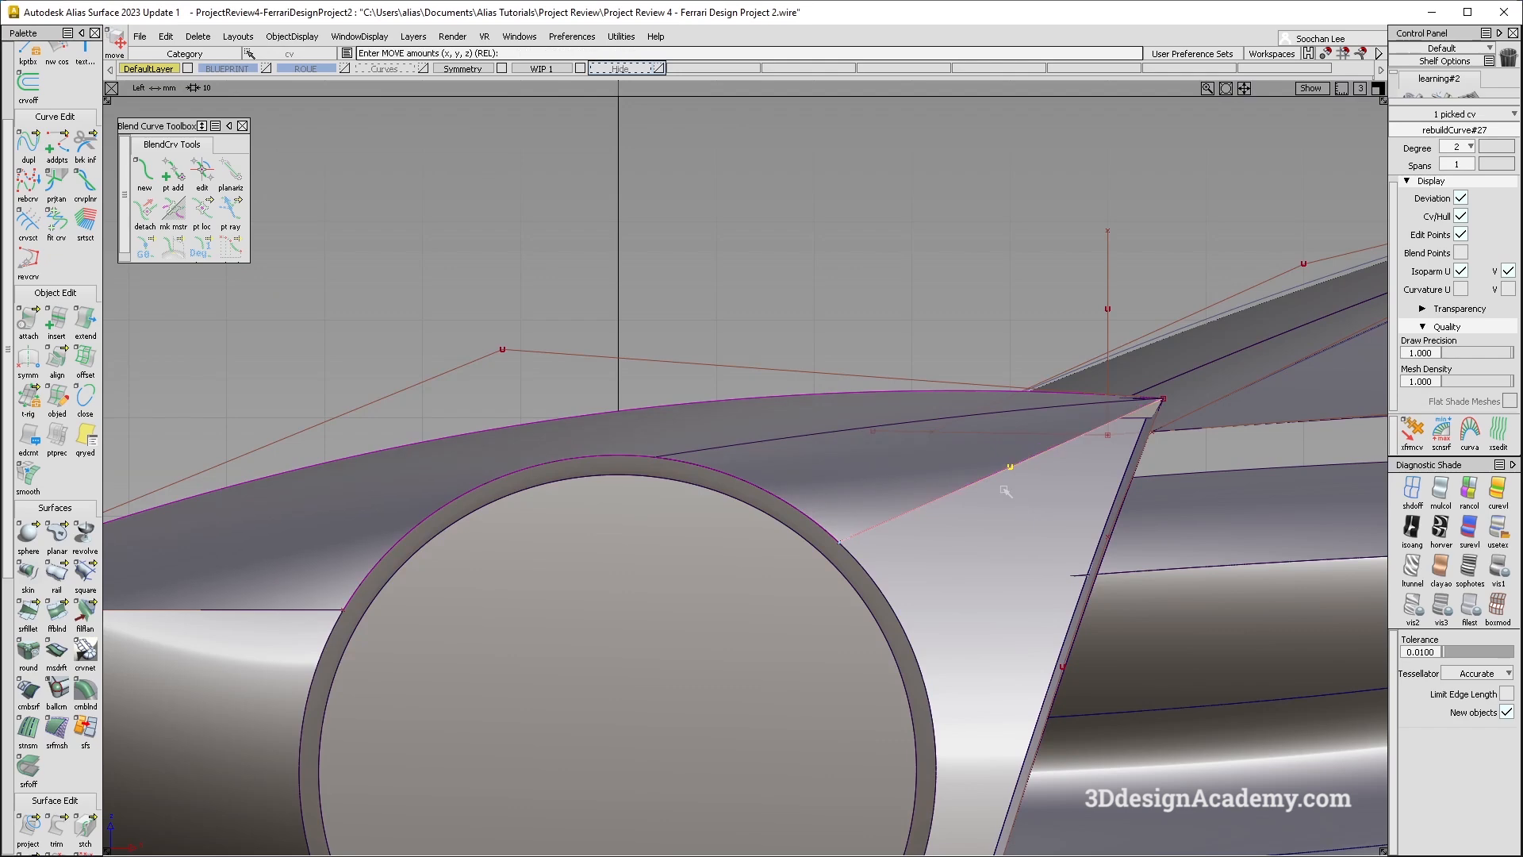
pyautogui.press('F8')
# Step: Reopen the square surface's settings and set the 1-3 boundary blend to 0.500 and the 2-4 boundary blend to 0.400
pyautogui.keyDown('ctrl'); pyautogui.keyDown('shift'); pyautogui.moveTo(1108, 513); pyautogui.dragTo(940, 520, button='middle'); pyautogui.keyUp('shift'); pyautogui.keyUp('ctrl')
pyautogui.click(1007, 517)
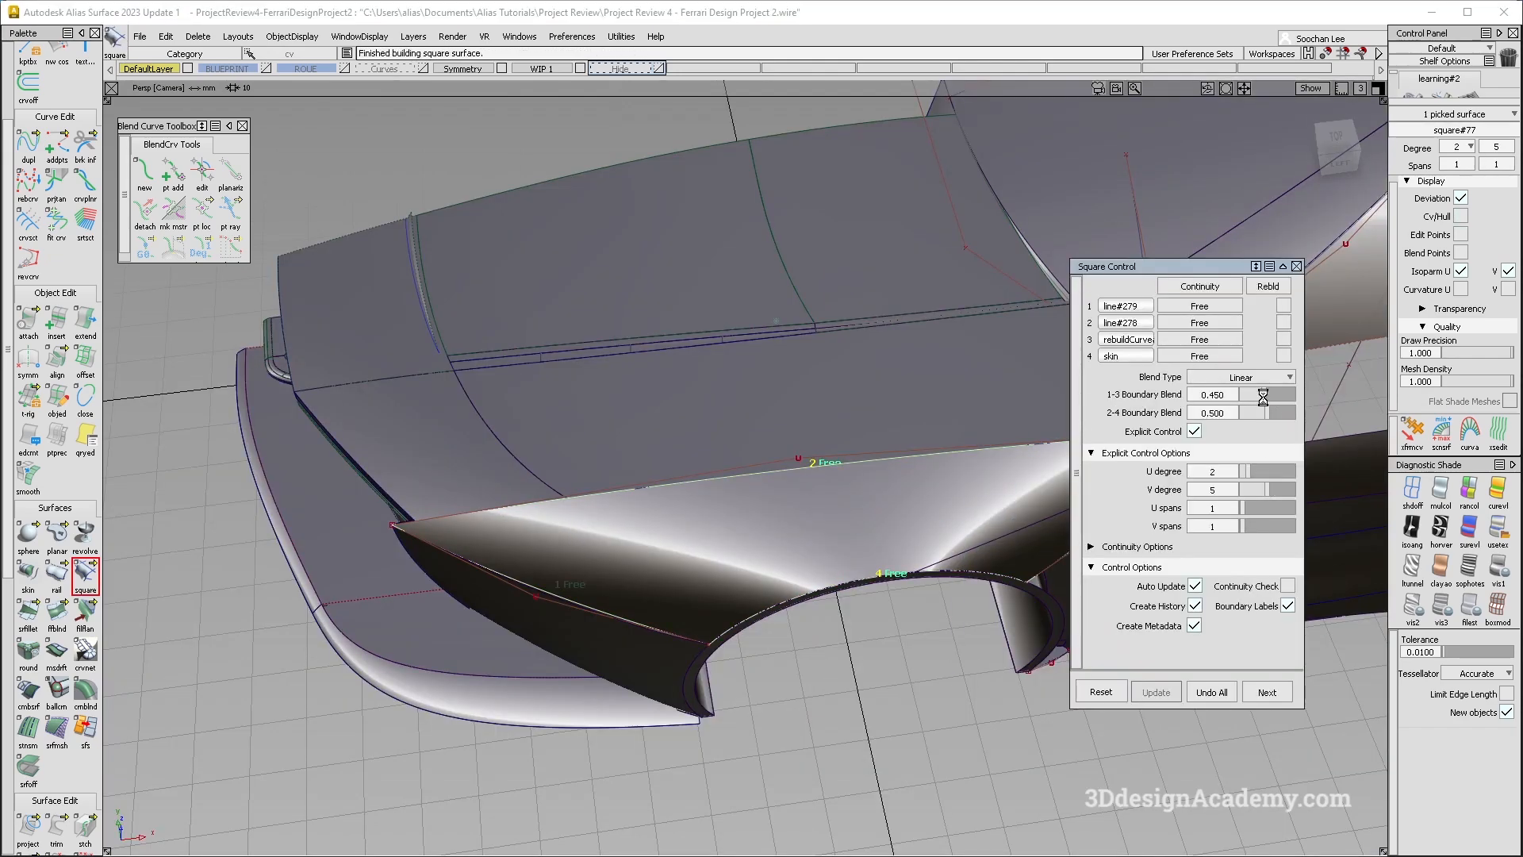
pyautogui.keyDown('alt'); pyautogui.keyDown('shift'); pyautogui.moveTo(647, 370); pyautogui.dragTo(901, 386); pyautogui.keyUp('shift'); pyautogui.keyUp('alt')
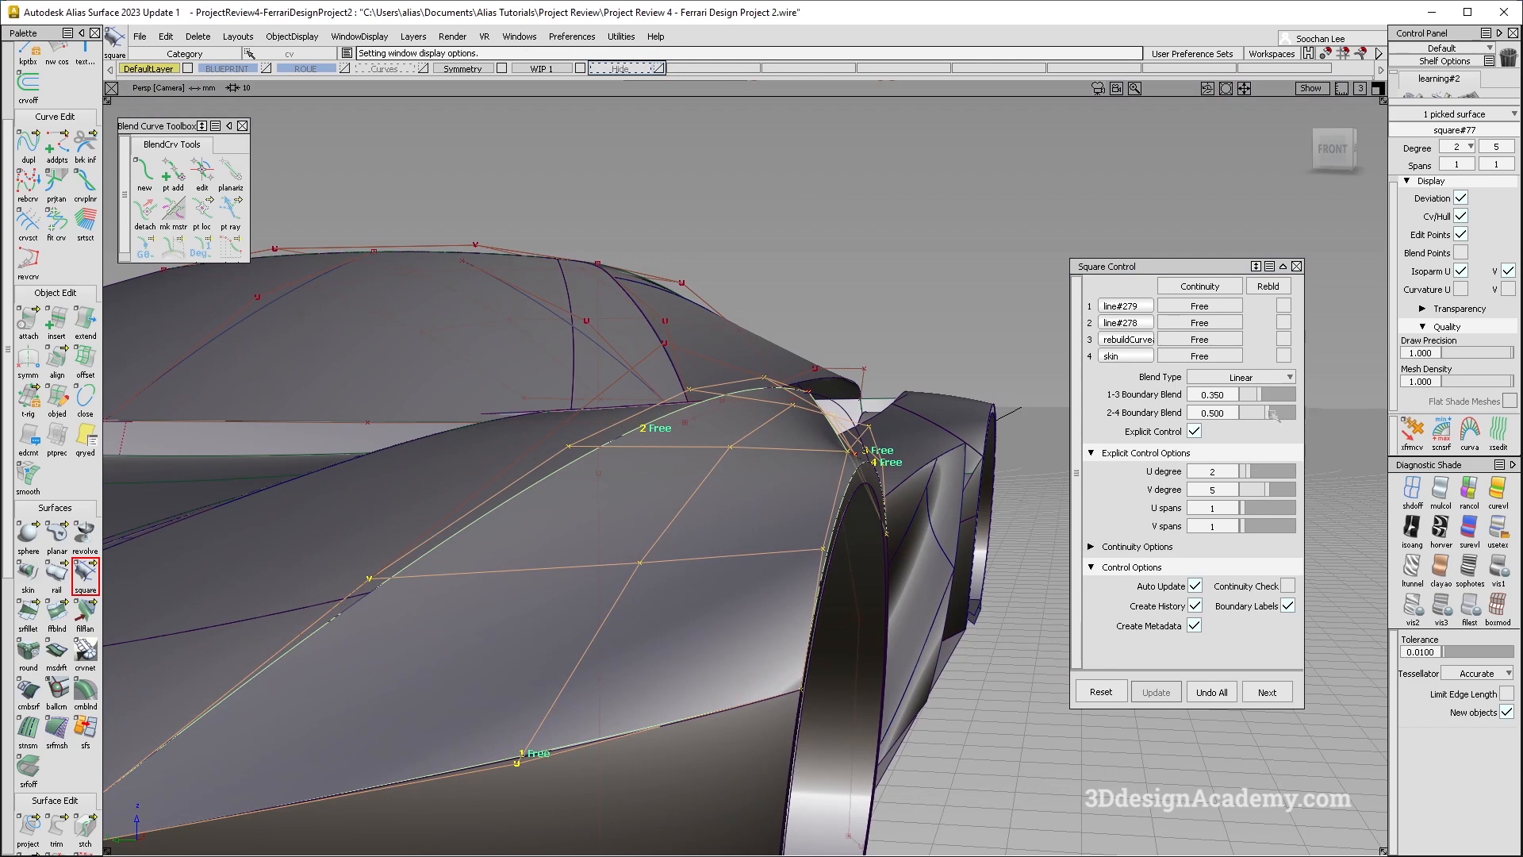
pyautogui.moveTo(1261, 395); pyautogui.dragTo(1263, 395)
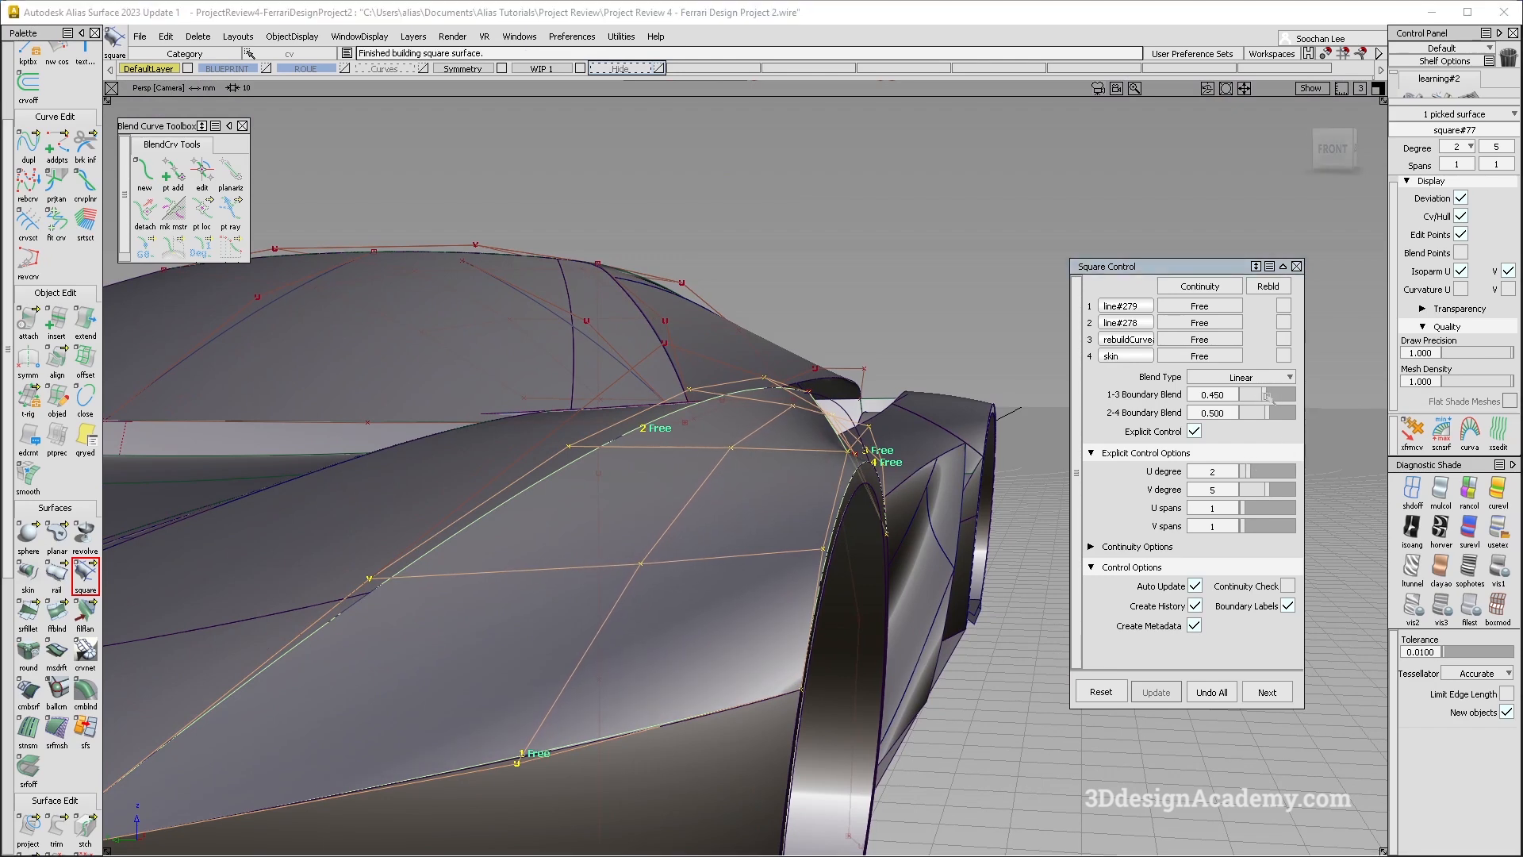
pyautogui.moveTo(1271, 414); pyautogui.dragTo(1267, 419)
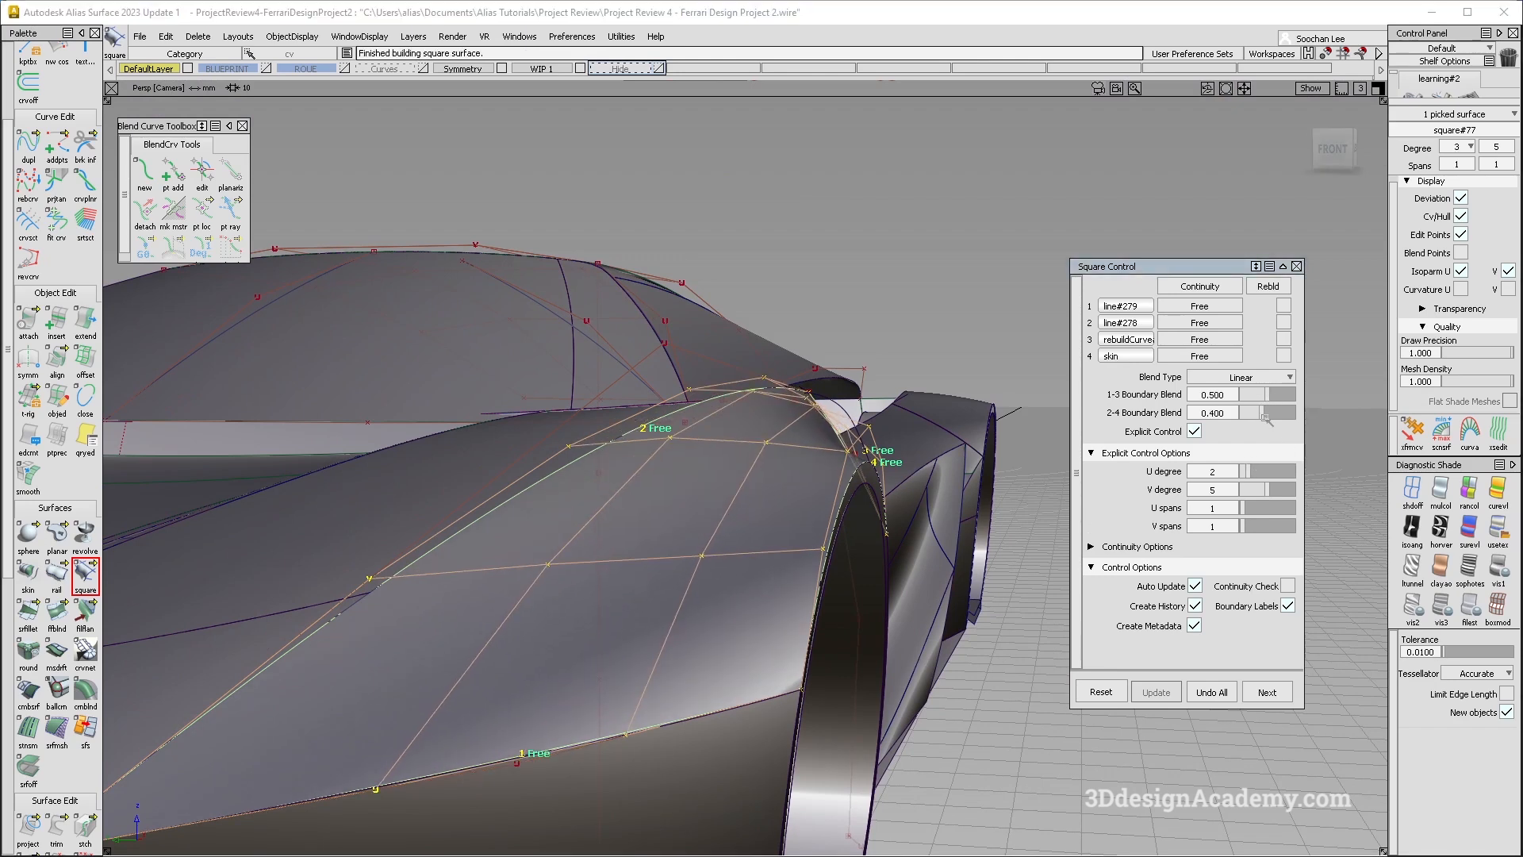
# Step: Examine the CV layout and reflections of the square surface above the wheel arch from several angles and accept the surface
pyautogui.keyDown('alt'); pyautogui.keyDown('shift'); pyautogui.moveTo(714, 468); pyautogui.dragTo(412, 516); pyautogui.keyUp('shift'); pyautogui.keyUp('alt')
pyautogui.hotkey('alt', 't')
pyautogui.moveTo(680, 524)
pyautogui.keyDown('alt'); pyautogui.keyDown('shift'); pyautogui.mouseDown()
pyautogui.moveTo(697, 571)
pyautogui.moveTo(793, 531)
pyautogui.mouseUp(); pyautogui.keyUp('shift'); pyautogui.keyUp('alt')
pyautogui.keyDown('alt'); pyautogui.keyDown('shift'); pyautogui.moveTo(793, 530); pyautogui.dragTo(602, 398, button='right'); pyautogui.keyUp('shift'); pyautogui.keyUp('alt')
pyautogui.moveTo(602, 398)
pyautogui.keyDown('alt'); pyautogui.keyDown('shift'); pyautogui.mouseDown()
pyautogui.moveTo(528, 340)
pyautogui.moveTo(856, 664)
pyautogui.mouseUp(); pyautogui.keyUp('shift'); pyautogui.keyUp('alt')
pyautogui.keyDown('ctrl'); pyautogui.keyDown('shift'); pyautogui.moveTo(856, 665); pyautogui.dragTo(725, 500, button='right'); pyautogui.keyUp('shift'); pyautogui.keyUp('ctrl')
pyautogui.moveTo(803, 499)
pyautogui.keyDown('alt'); pyautogui.keyDown('shift'); pyautogui.mouseDown()
pyautogui.moveTo(796, 571)
pyautogui.moveTo(823, 671)
pyautogui.moveTo(823, 516)
pyautogui.mouseUp(); pyautogui.keyUp('shift'); pyautogui.keyUp('alt')
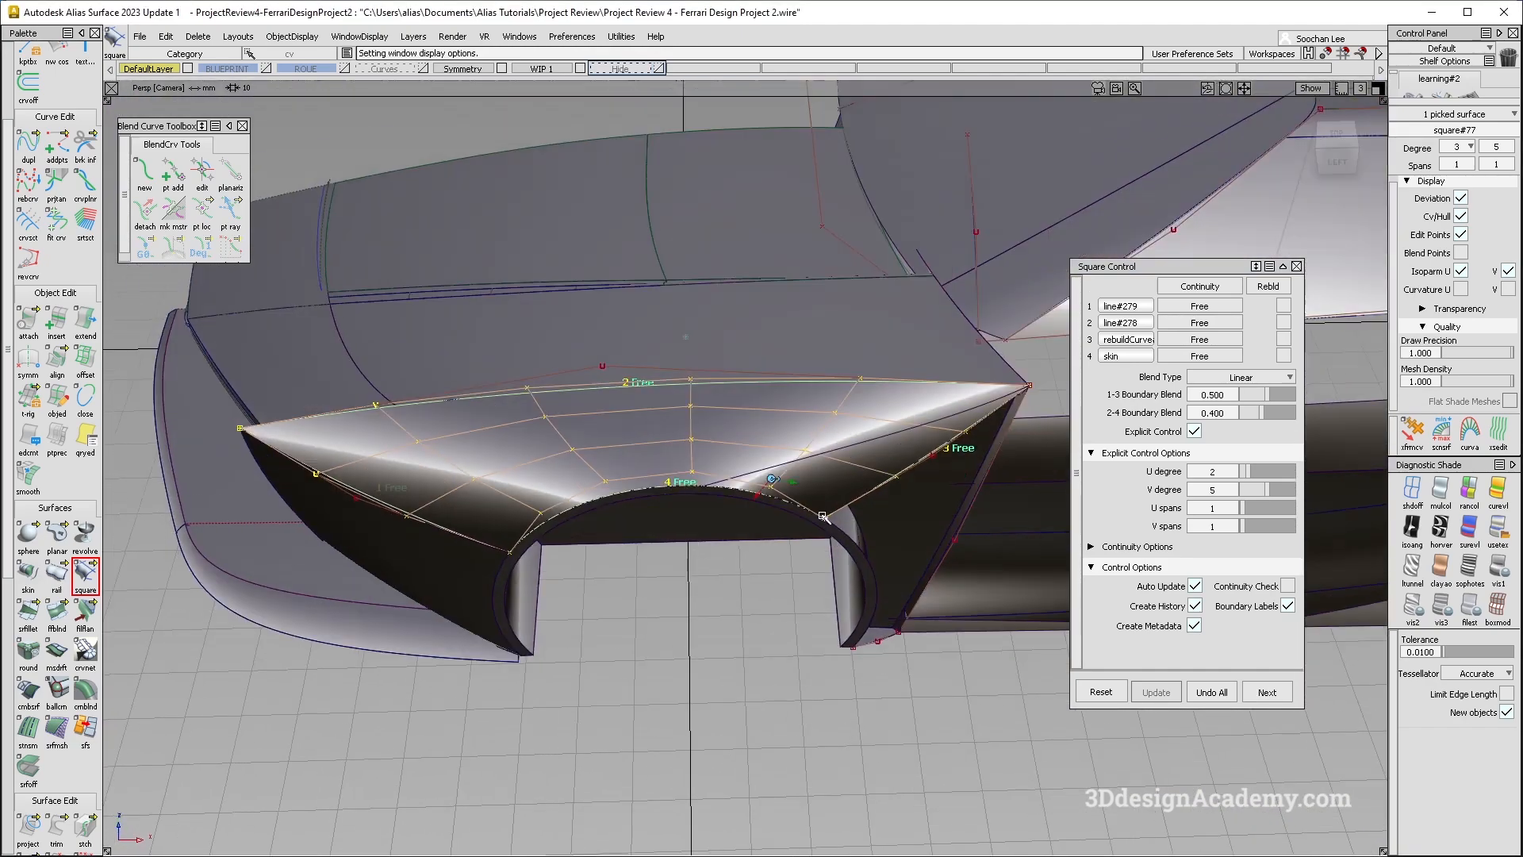
pyautogui.keyDown('alt'); pyautogui.keyDown('shift'); pyautogui.moveTo(1118, 478); pyautogui.dragTo(1258, 493); pyautogui.keyUp('shift'); pyautogui.keyUp('alt')
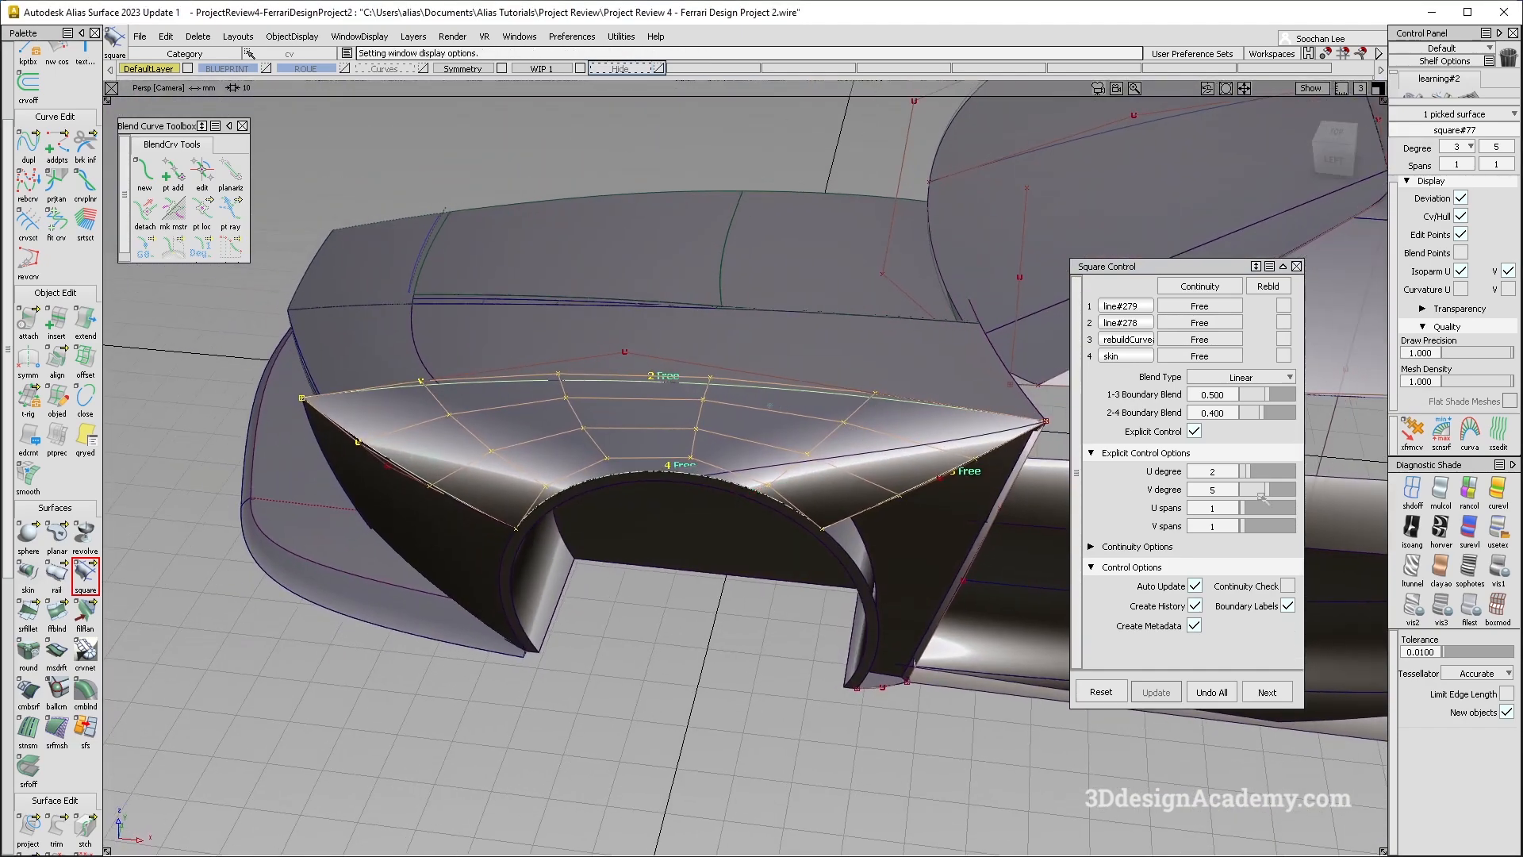
pyautogui.keyDown('alt'); pyautogui.keyDown('shift'); pyautogui.moveTo(1059, 477); pyautogui.dragTo(1085, 583); pyautogui.keyUp('shift'); pyautogui.keyUp('alt')
pyautogui.click(1266, 692)
# Step: Assign the old rail surface behind the wheel arch to the Hide layer
pyautogui.keyDown('alt'); pyautogui.keyDown('shift'); pyautogui.moveTo(847, 469); pyautogui.dragTo(626, 569); pyautogui.keyUp('shift'); pyautogui.keyUp('alt')
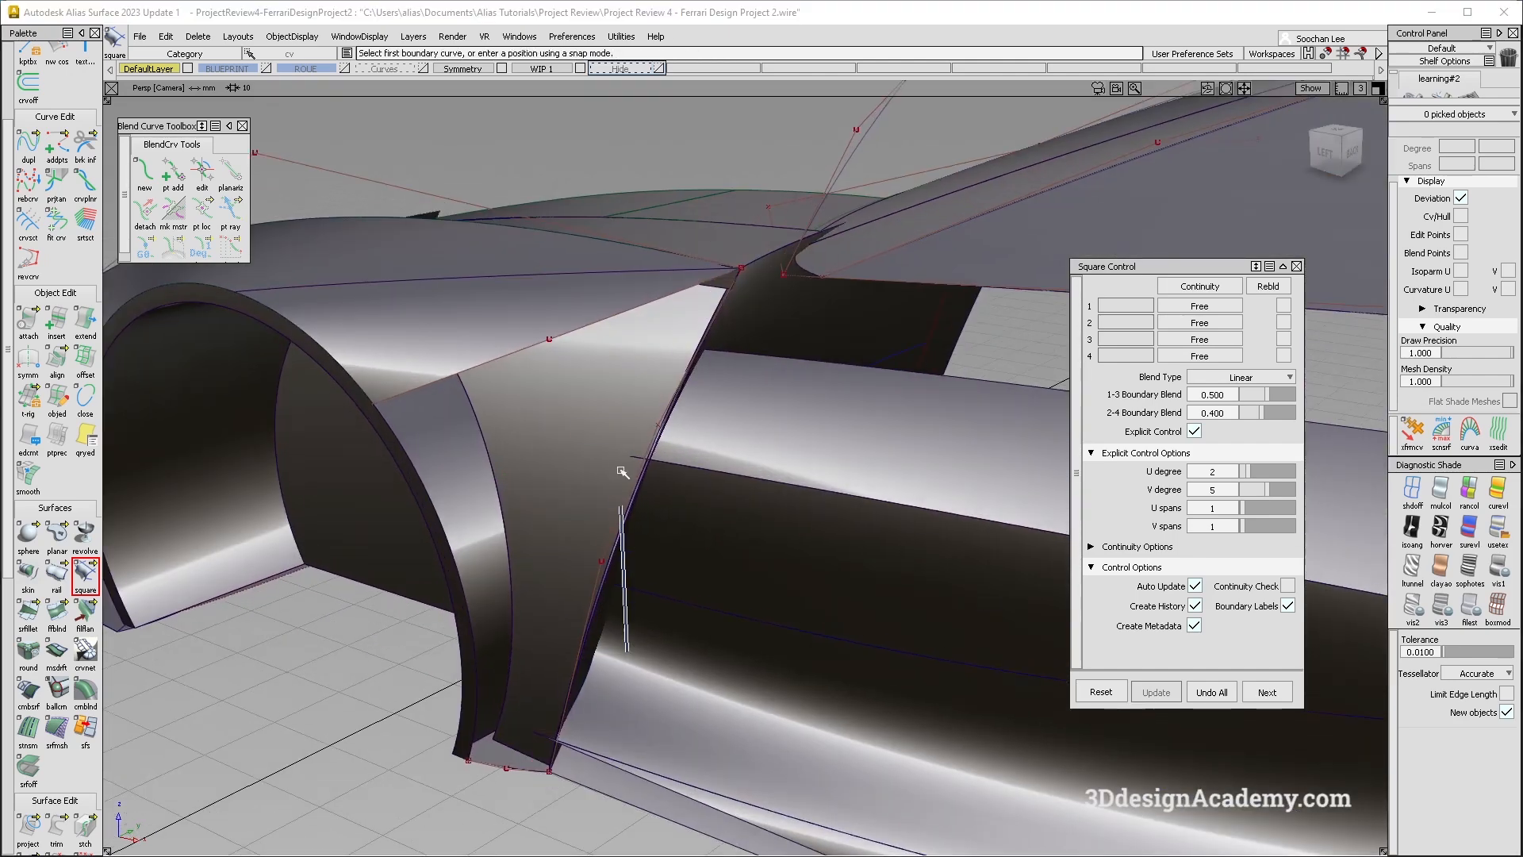
pyautogui.keyDown('ctrl'); pyautogui.keyDown('shift'); pyautogui.moveTo(630, 230); pyautogui.dragTo(547, 279); pyautogui.keyUp('shift'); pyautogui.keyUp('ctrl')
pyautogui.click(547, 278)
pyautogui.keyDown('alt'); pyautogui.keyDown('shift'); pyautogui.moveTo(547, 507); pyautogui.dragTo(521, 349); pyautogui.keyUp('shift'); pyautogui.keyUp('alt')
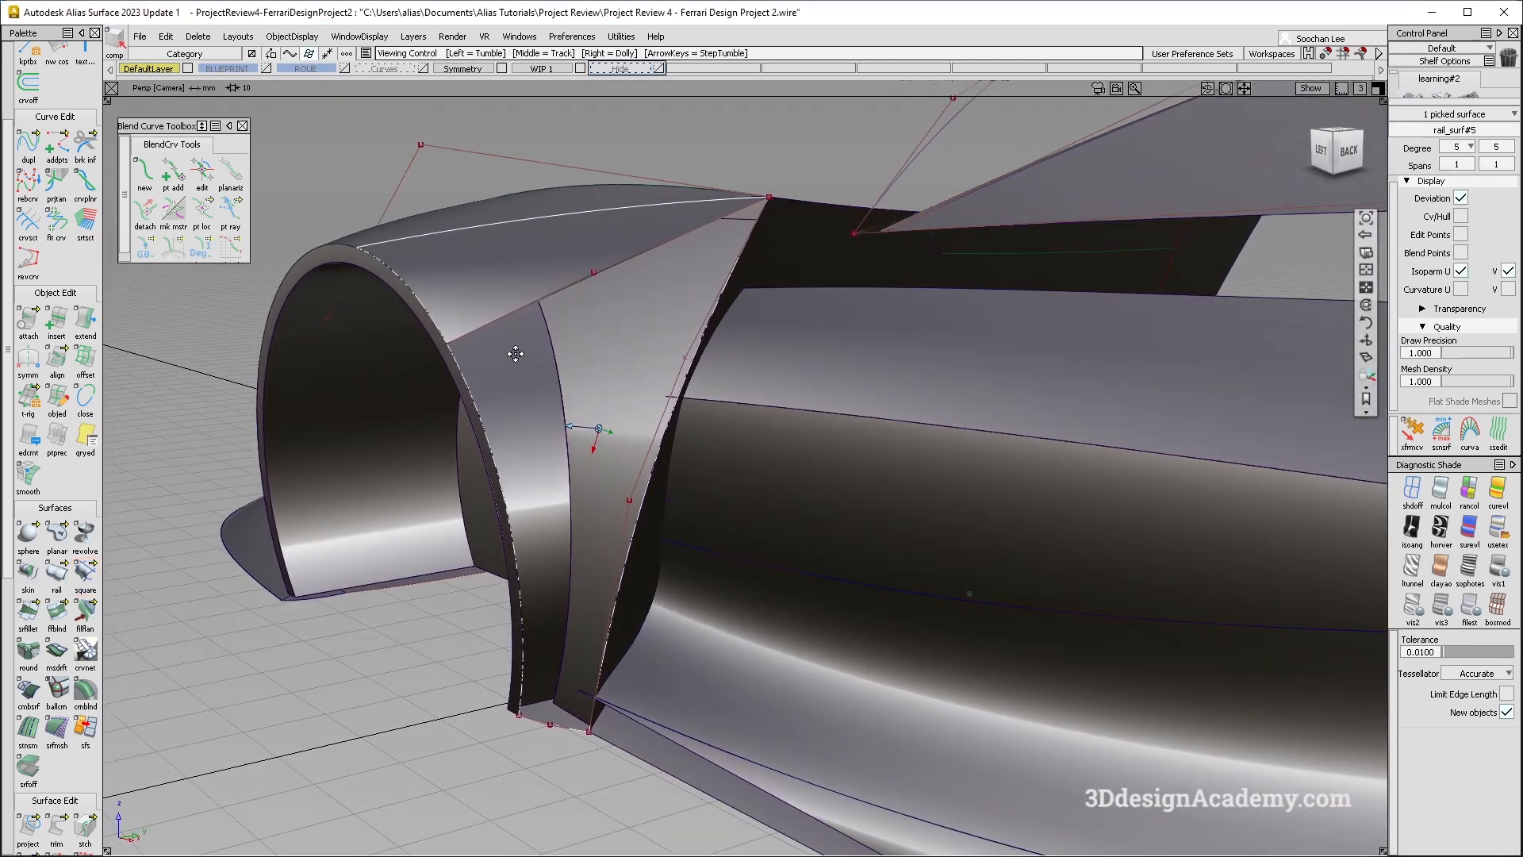
pyautogui.click(637, 70)
pyautogui.click(623, 86)
pyautogui.keyDown('alt'); pyautogui.keyDown('shift'); pyautogui.moveTo(615, 508); pyautogui.dragTo(553, 528); pyautogui.keyUp('shift'); pyautogui.keyUp('alt')
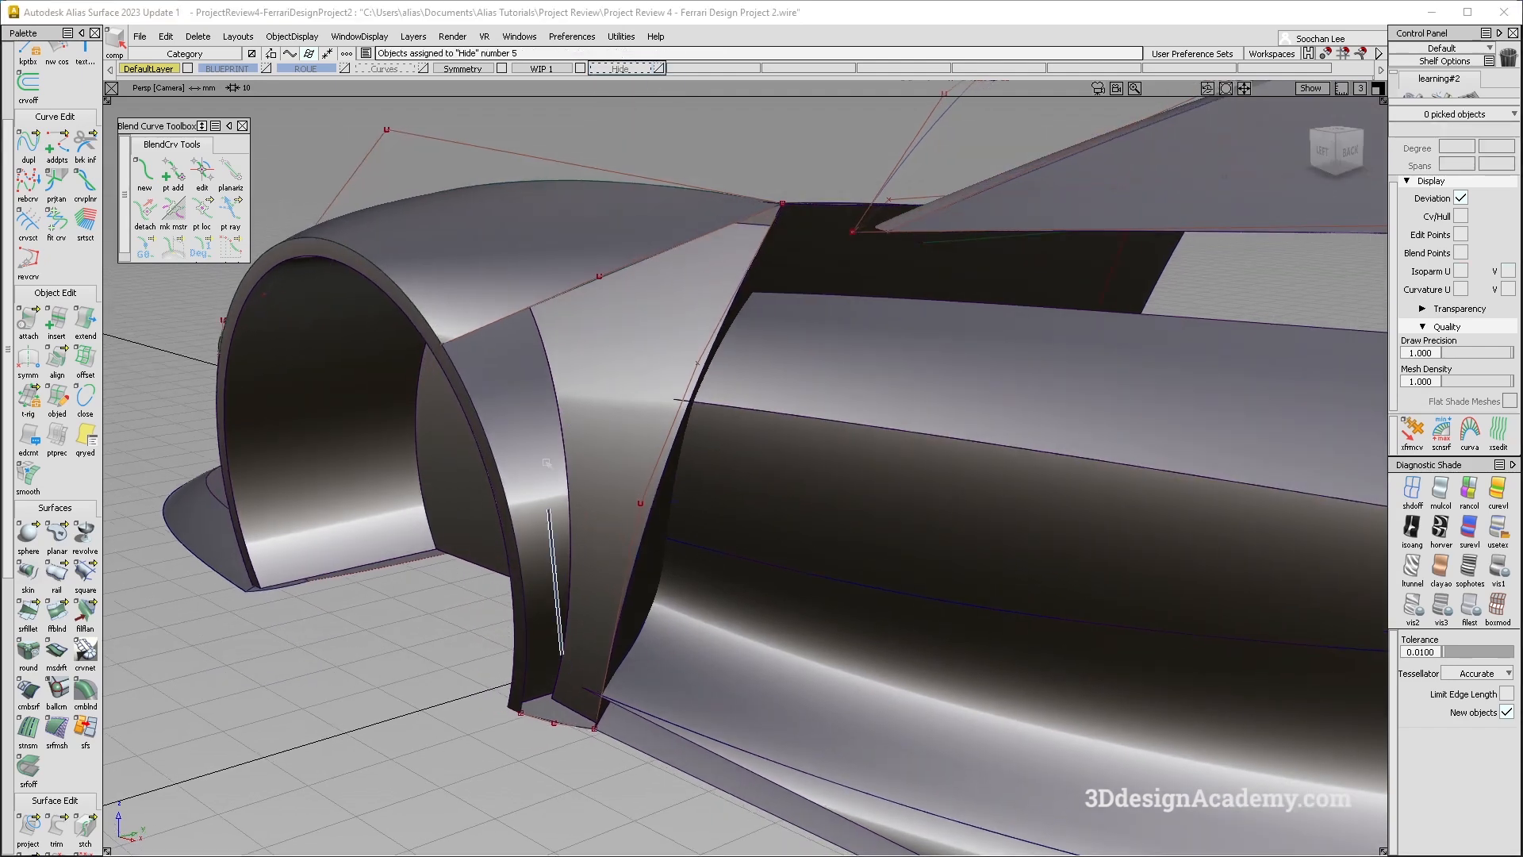
pyautogui.click(85, 571)
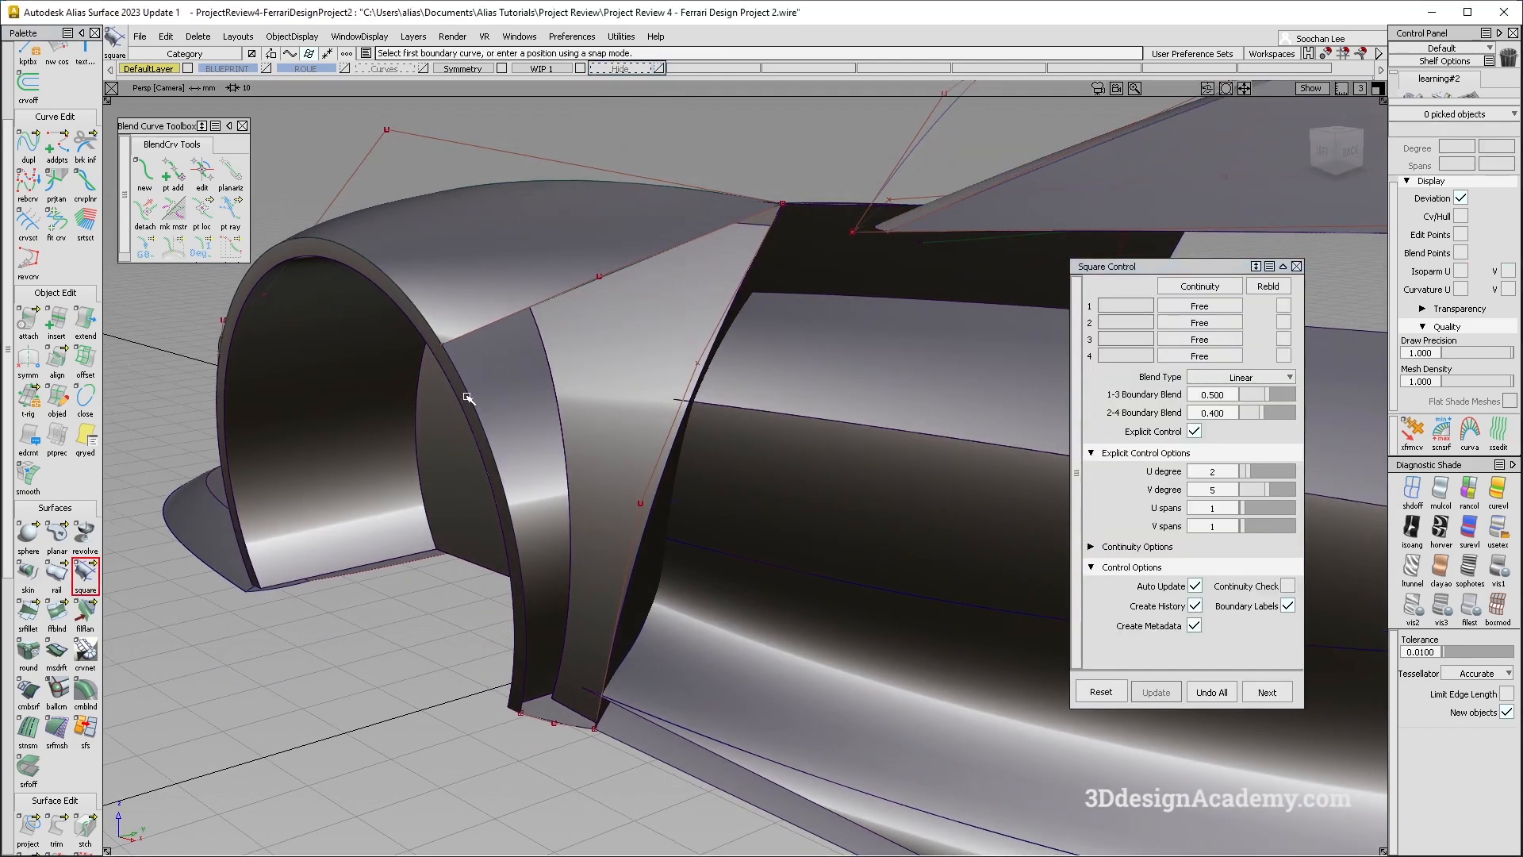
pyautogui.click(511, 318)
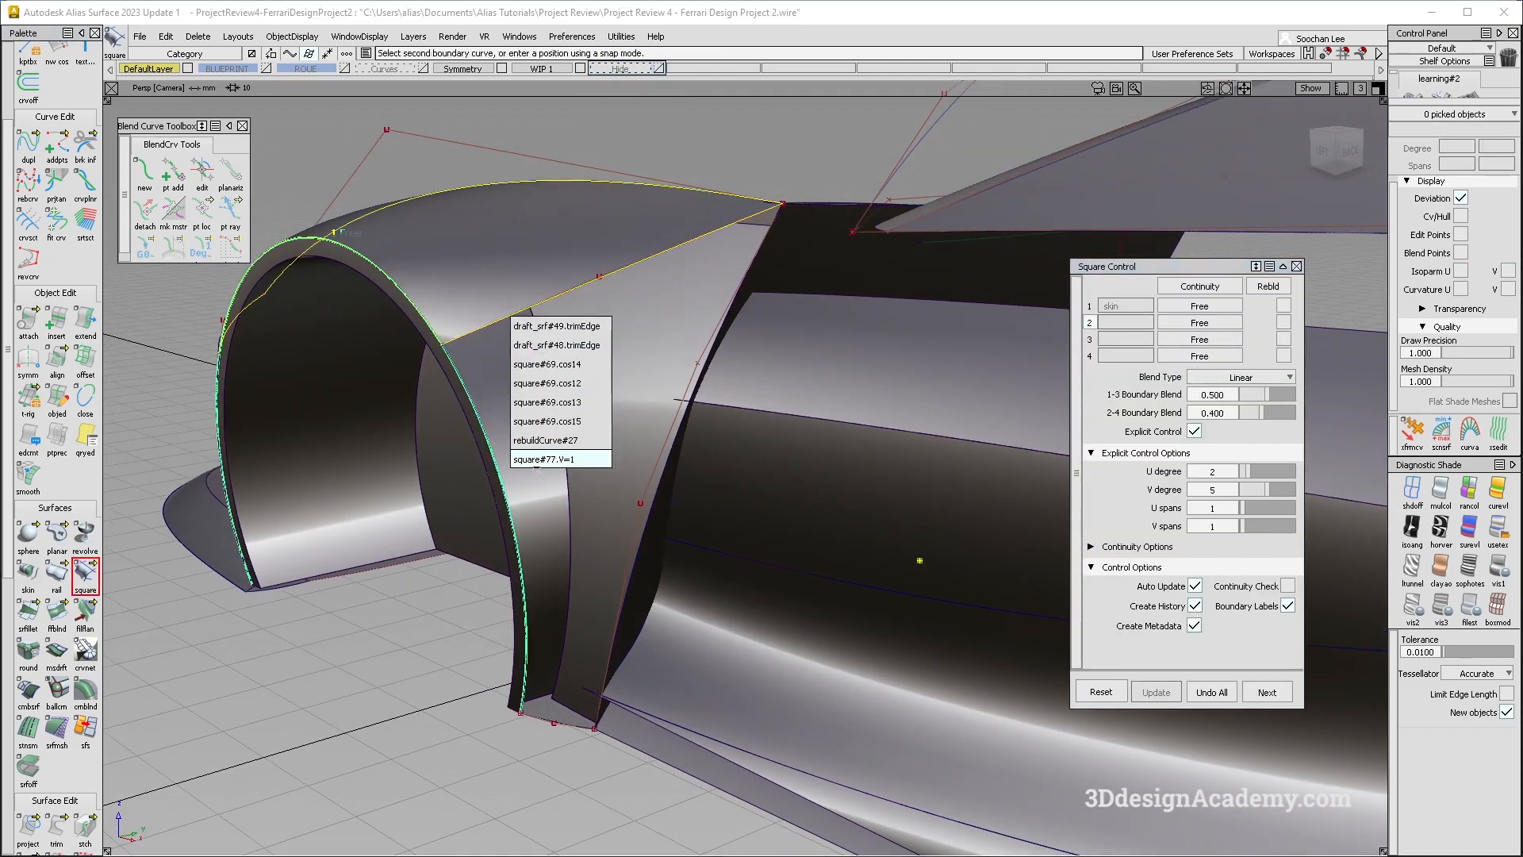
pyautogui.click(546, 440)
pyautogui.keyDown('alt'); pyautogui.keyDown('shift'); pyautogui.moveTo(546, 440); pyautogui.dragTo(619, 397); pyautogui.keyUp('shift'); pyautogui.keyUp('alt')
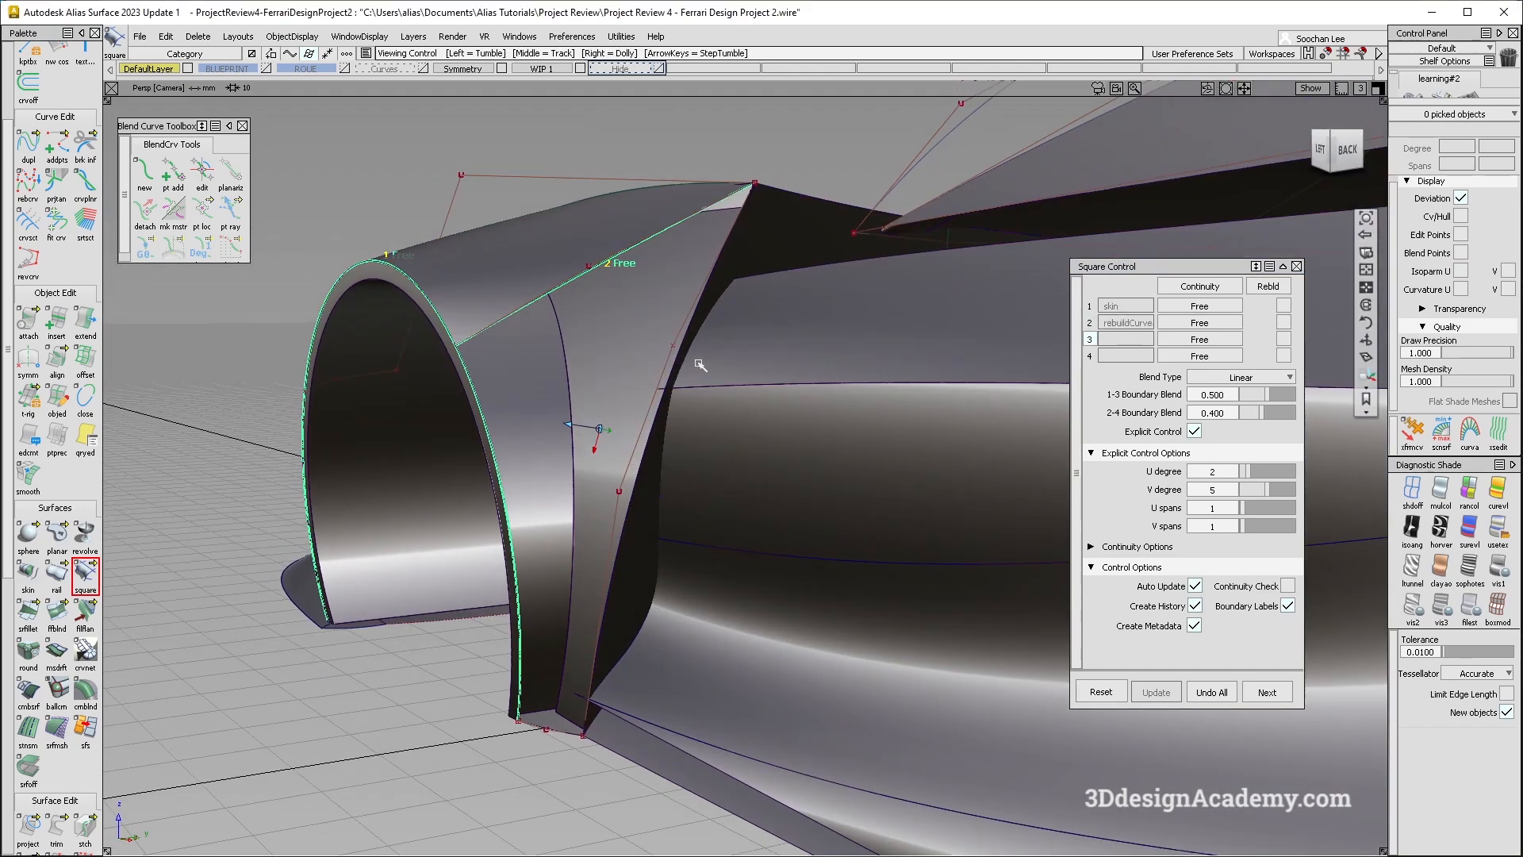
pyautogui.click(702, 359)
pyautogui.click(706, 349)
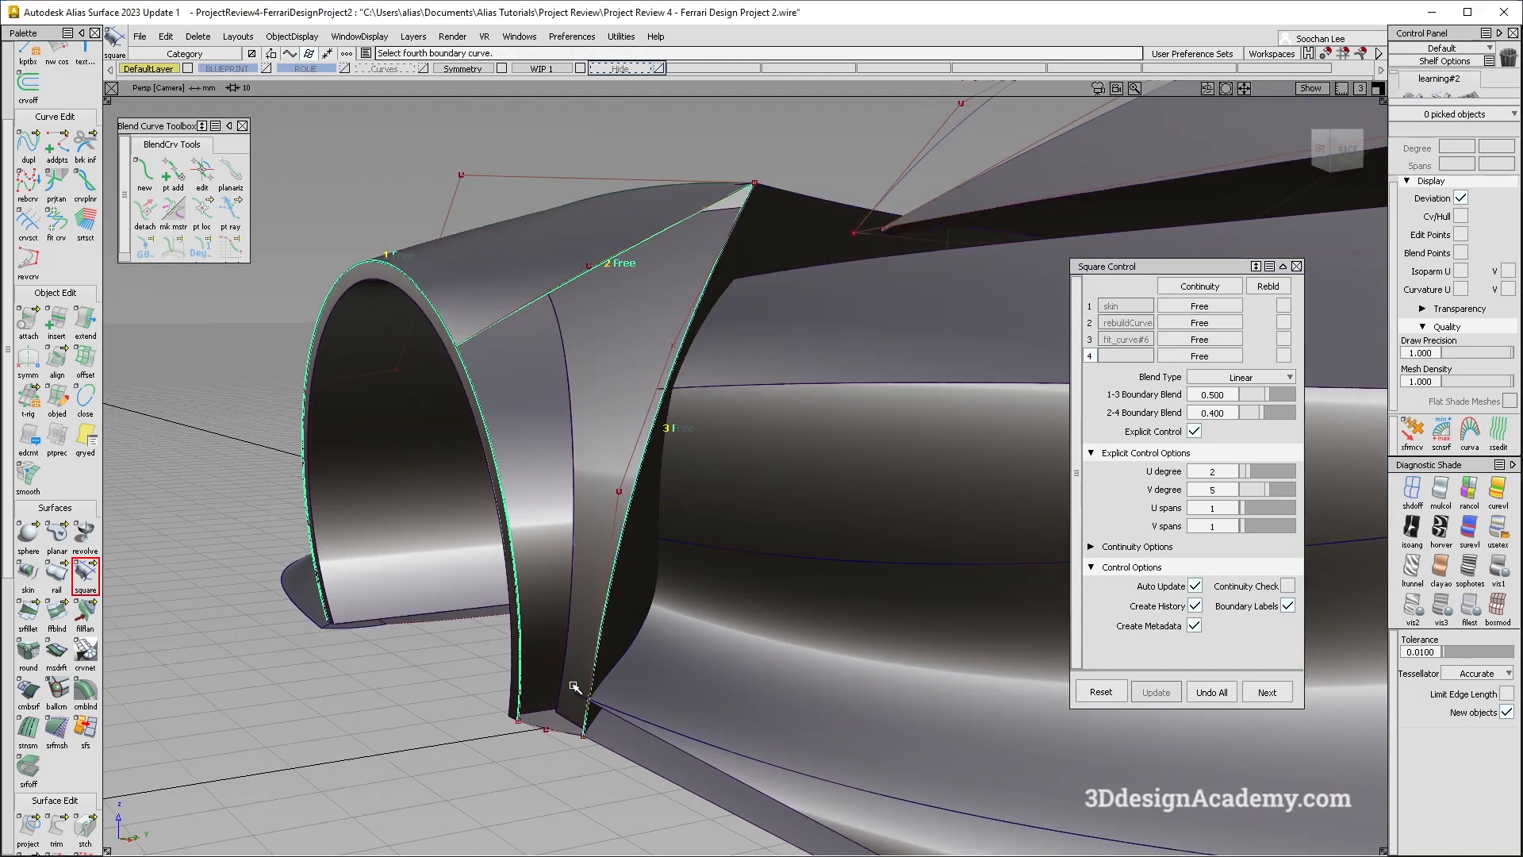
pyautogui.click(555, 725)
pyautogui.click(573, 757)
pyautogui.keyDown('alt'); pyautogui.keyDown('shift'); pyautogui.moveTo(572, 757); pyautogui.dragTo(591, 722); pyautogui.keyUp('shift'); pyautogui.keyUp('alt')
pyautogui.keyDown('alt'); pyautogui.keyDown('shift'); pyautogui.moveTo(542, 704); pyautogui.dragTo(605, 626, button='right'); pyautogui.keyUp('shift'); pyautogui.keyUp('alt')
pyautogui.keyDown('alt'); pyautogui.keyDown('shift'); pyautogui.moveTo(524, 696); pyautogui.dragTo(674, 666, button='right'); pyautogui.keyUp('shift'); pyautogui.keyUp('alt')
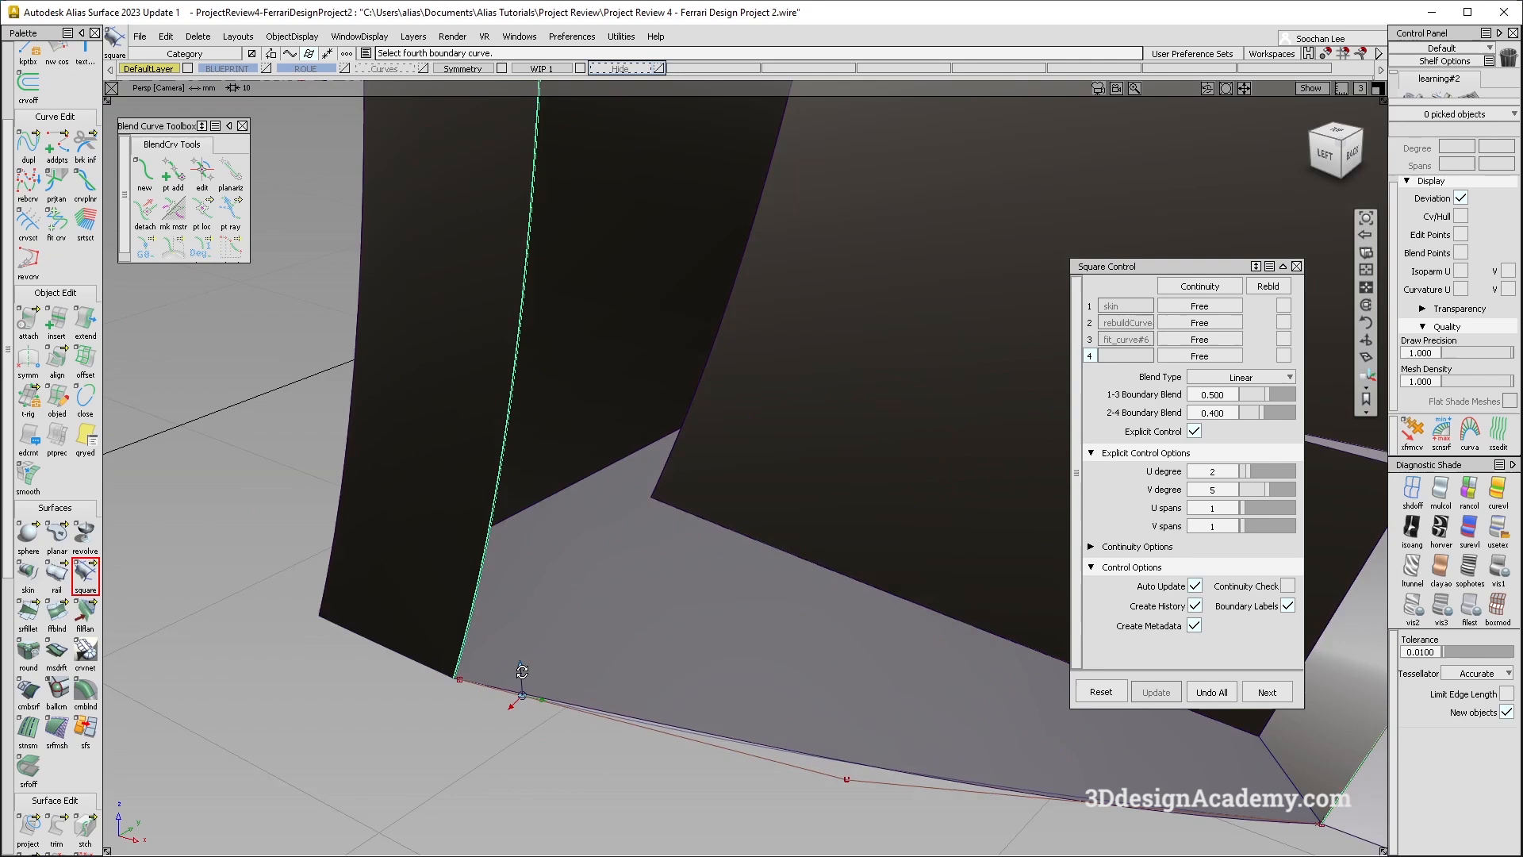
pyautogui.keyDown('alt'); pyautogui.keyDown('shift'); pyautogui.moveTo(675, 666); pyautogui.dragTo(702, 662); pyautogui.keyUp('shift'); pyautogui.keyUp('alt')
# Step: Stretch the end of the short bottom curve behind the wheel arch and snap it to the arch's lower corner
pyautogui.click(85, 572)
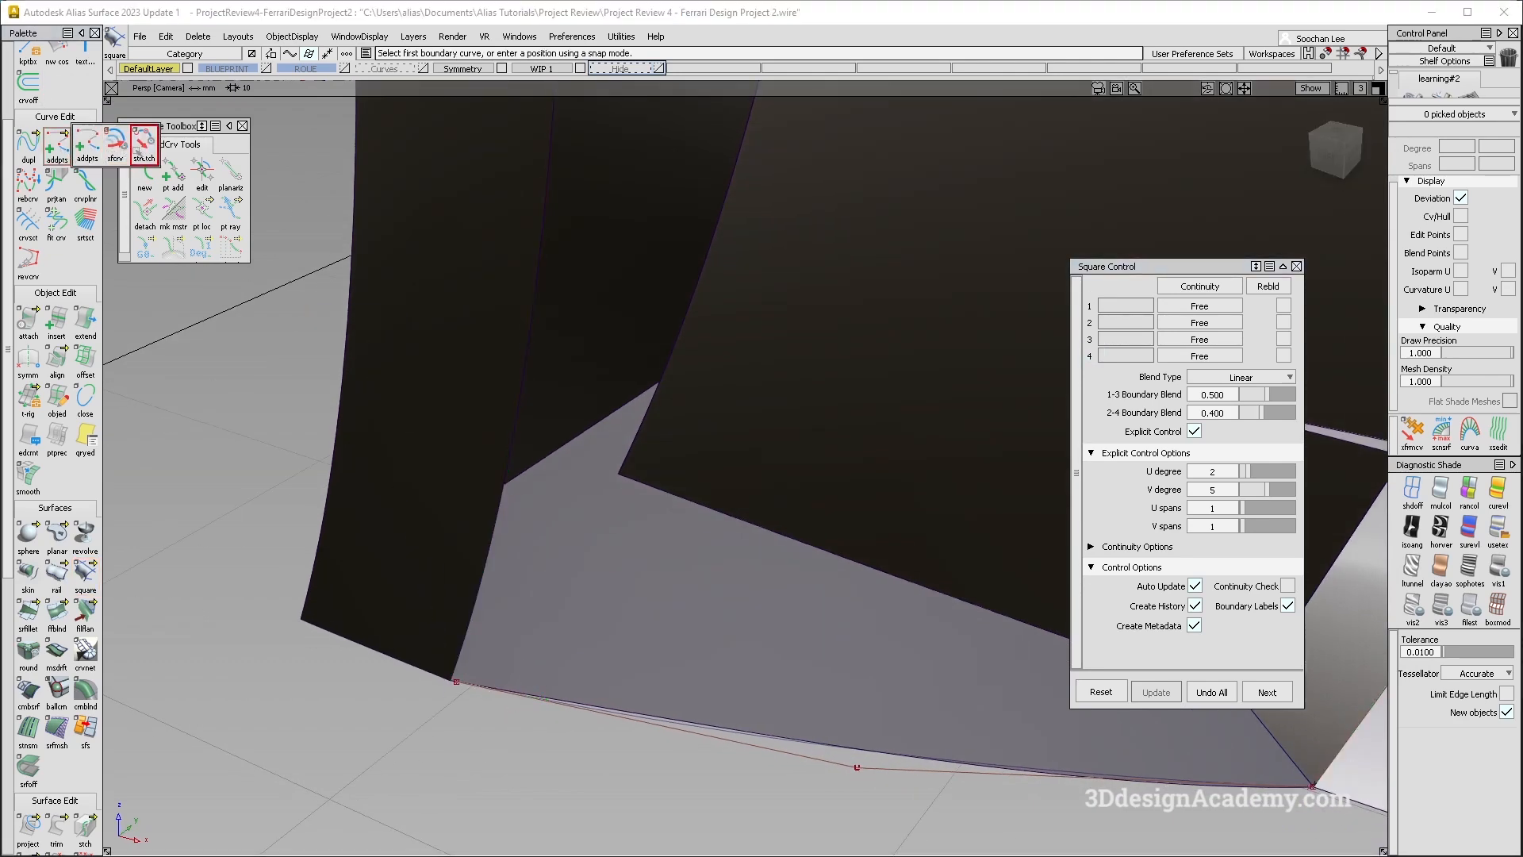
pyautogui.click(141, 150)
pyautogui.click(468, 683)
pyautogui.keyDown('ctrl'); pyautogui.keyDown('alt'); pyautogui.moveTo(464, 653); pyautogui.dragTo(445, 696); pyautogui.keyUp('alt'); pyautogui.keyUp('ctrl')
pyautogui.click(410, 590)
# Step: Try to build a square surface behind the wheel arch from the arch edge, the upper curve, the rear fit curve and the bottom curve
pyautogui.click(85, 573)
pyautogui.keyDown('alt'); pyautogui.keyDown('shift'); pyautogui.moveTo(547, 459); pyautogui.dragTo(635, 437); pyautogui.keyUp('shift'); pyautogui.keyUp('alt')
pyautogui.keyDown('alt'); pyautogui.keyDown('shift'); pyautogui.moveTo(634, 436); pyautogui.dragTo(458, 377, button='right'); pyautogui.keyUp('shift'); pyautogui.keyUp('alt')
pyautogui.click(443, 375)
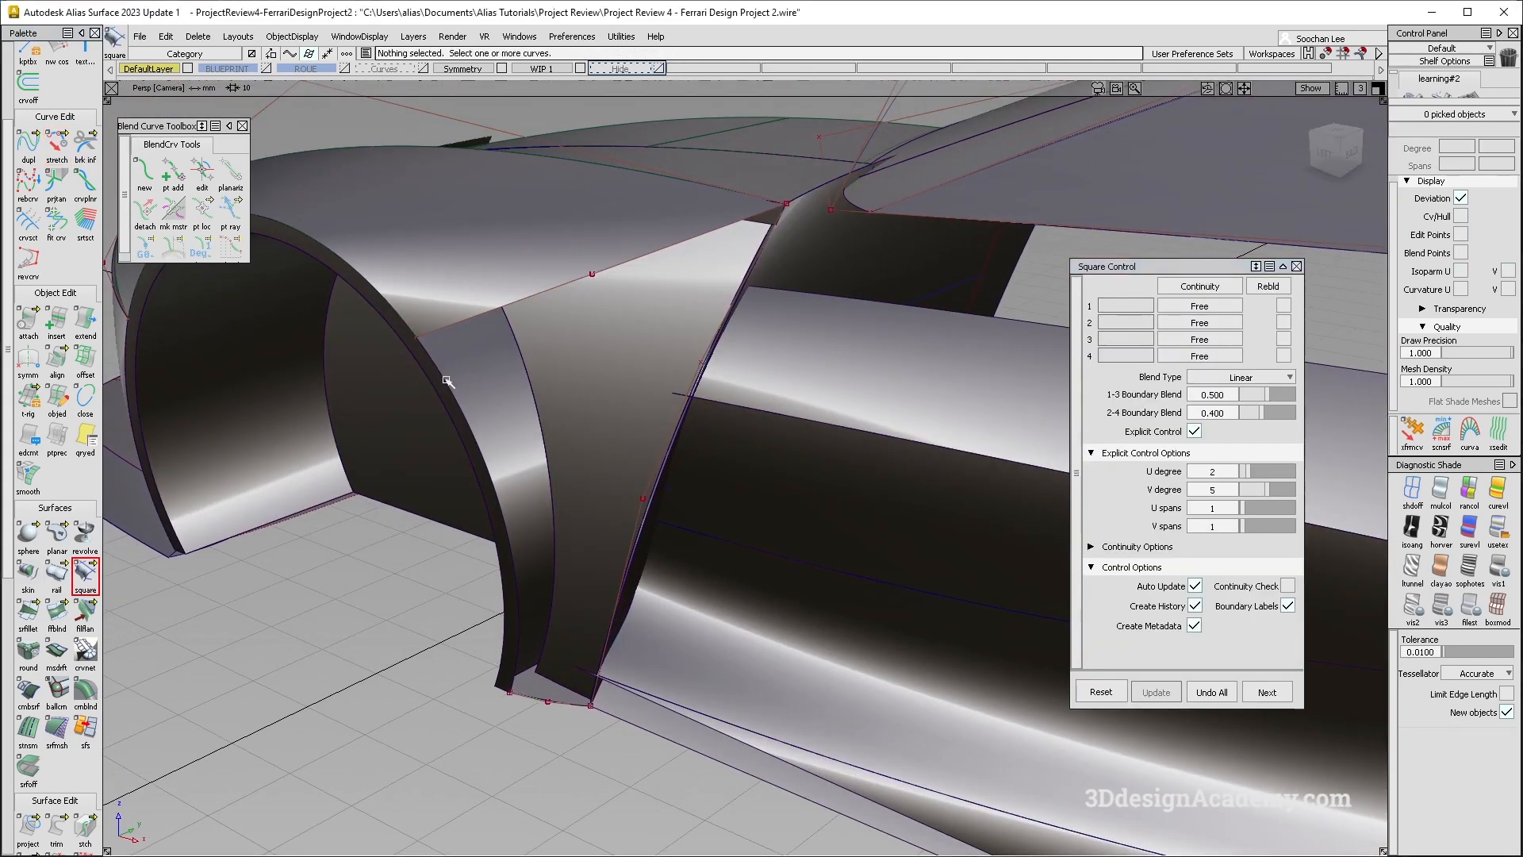
pyautogui.click(470, 319)
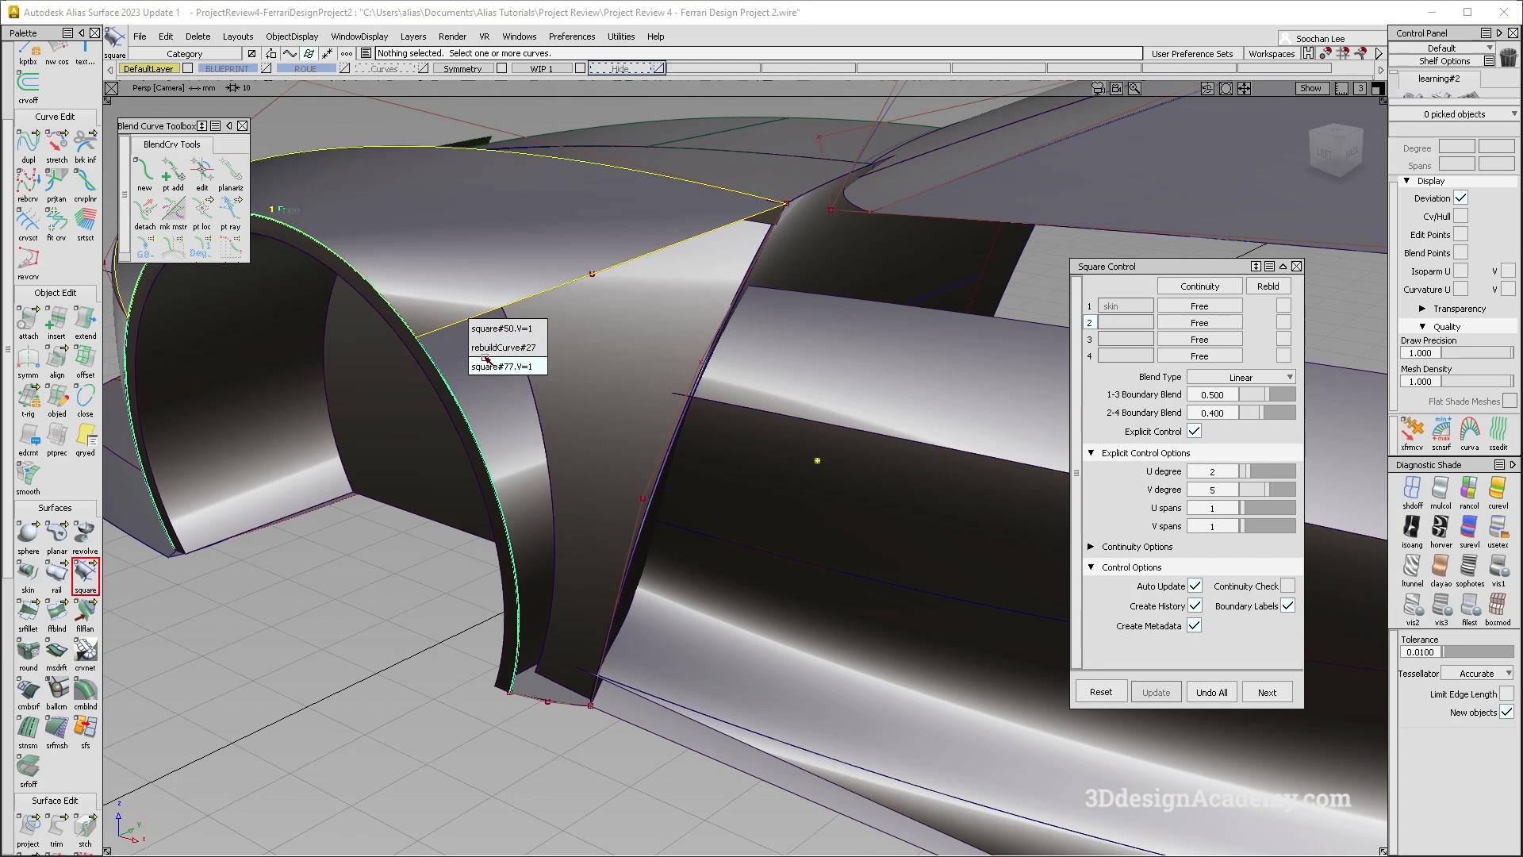
pyautogui.click(487, 346)
pyautogui.keyDown('alt'); pyautogui.keyDown('shift'); pyautogui.moveTo(487, 347); pyautogui.dragTo(631, 409); pyautogui.keyUp('shift'); pyautogui.keyUp('alt')
pyautogui.click(662, 405)
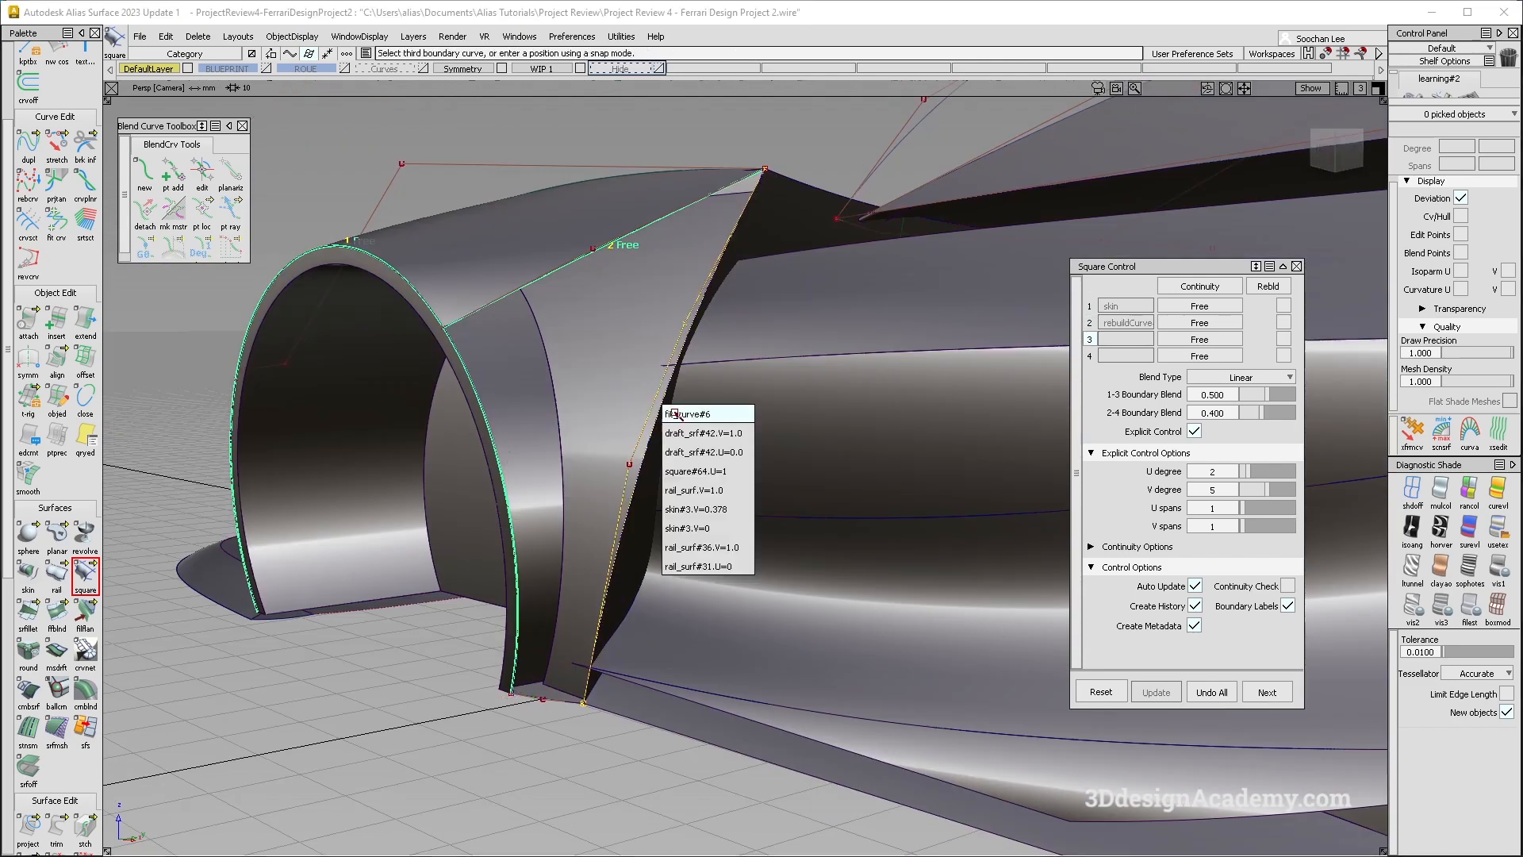
pyautogui.click(682, 413)
pyautogui.click(555, 702)
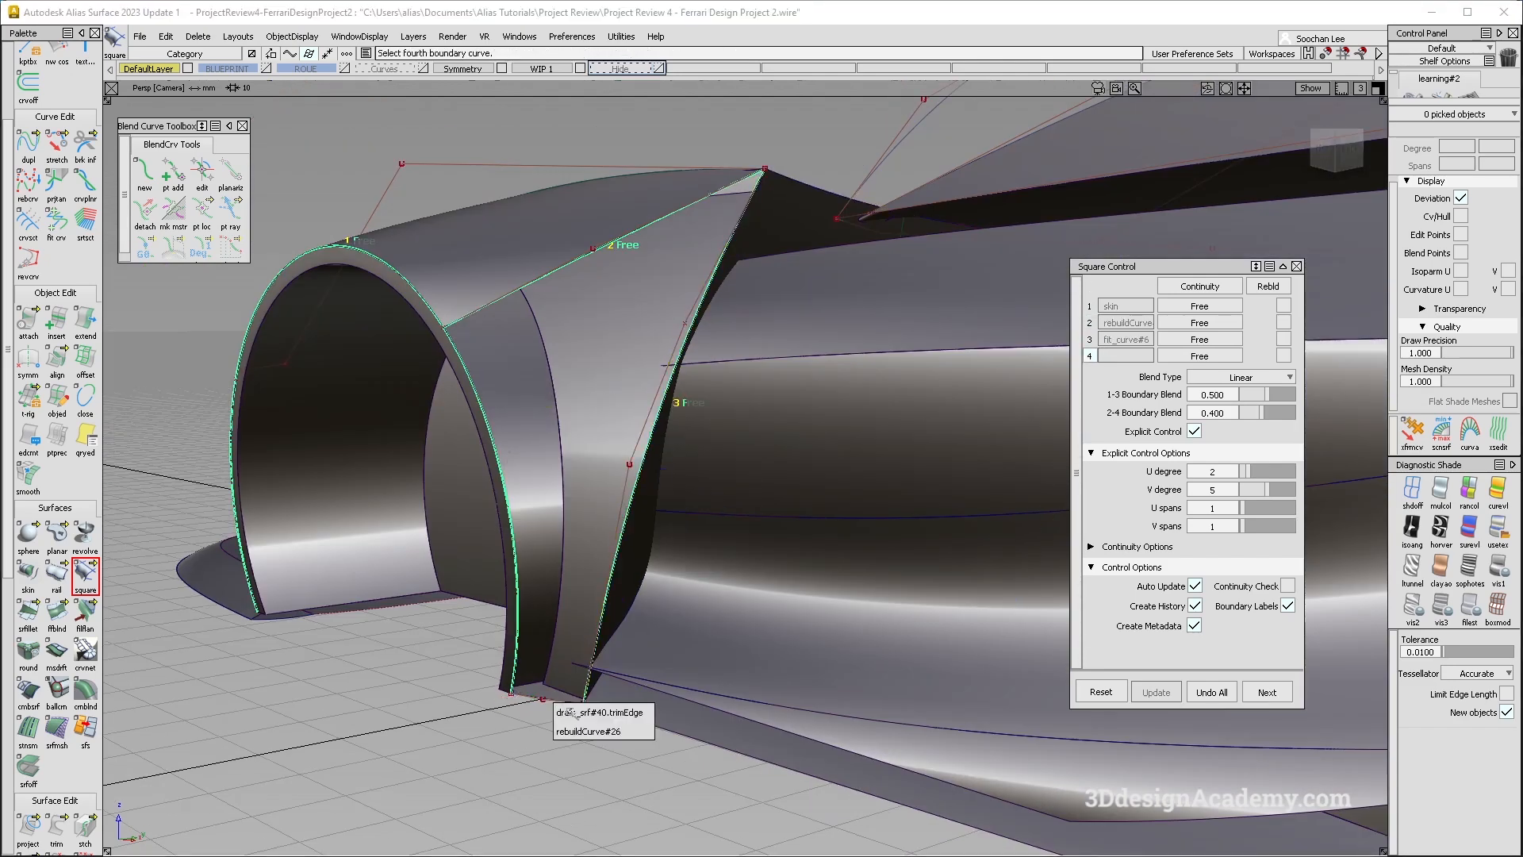
pyautogui.click(570, 732)
# Step: Stretch the rear end of the short bottom curve and snap it to the lower end of the rear edge curve
pyautogui.keyDown('alt'); pyautogui.keyDown('shift'); pyautogui.moveTo(620, 508); pyautogui.dragTo(619, 643); pyautogui.keyUp('shift'); pyautogui.keyUp('alt')
pyautogui.keyDown('alt'); pyautogui.keyDown('shift'); pyautogui.moveTo(590, 710); pyautogui.dragTo(704, 704, button='right'); pyautogui.keyUp('shift'); pyautogui.keyUp('alt')
pyautogui.click(56, 143)
pyautogui.click(534, 706)
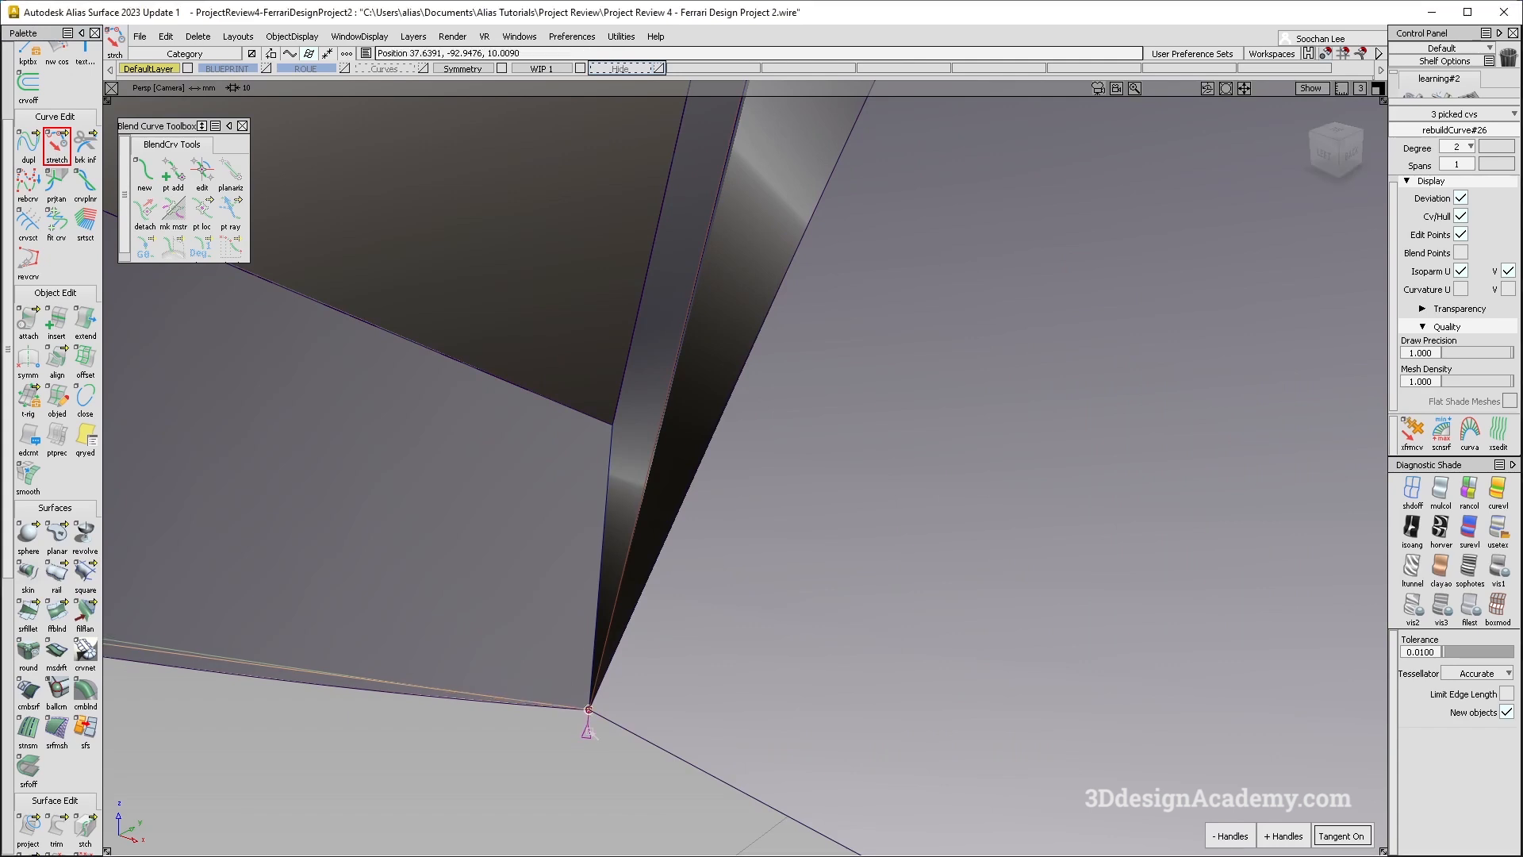
pyautogui.click(408, 646)
# Step: Build a square surface behind the wheel arch from the bottom curve, rear fit curve, upper curve and arch edge, in that order
pyautogui.click(85, 575)
pyautogui.click(399, 697)
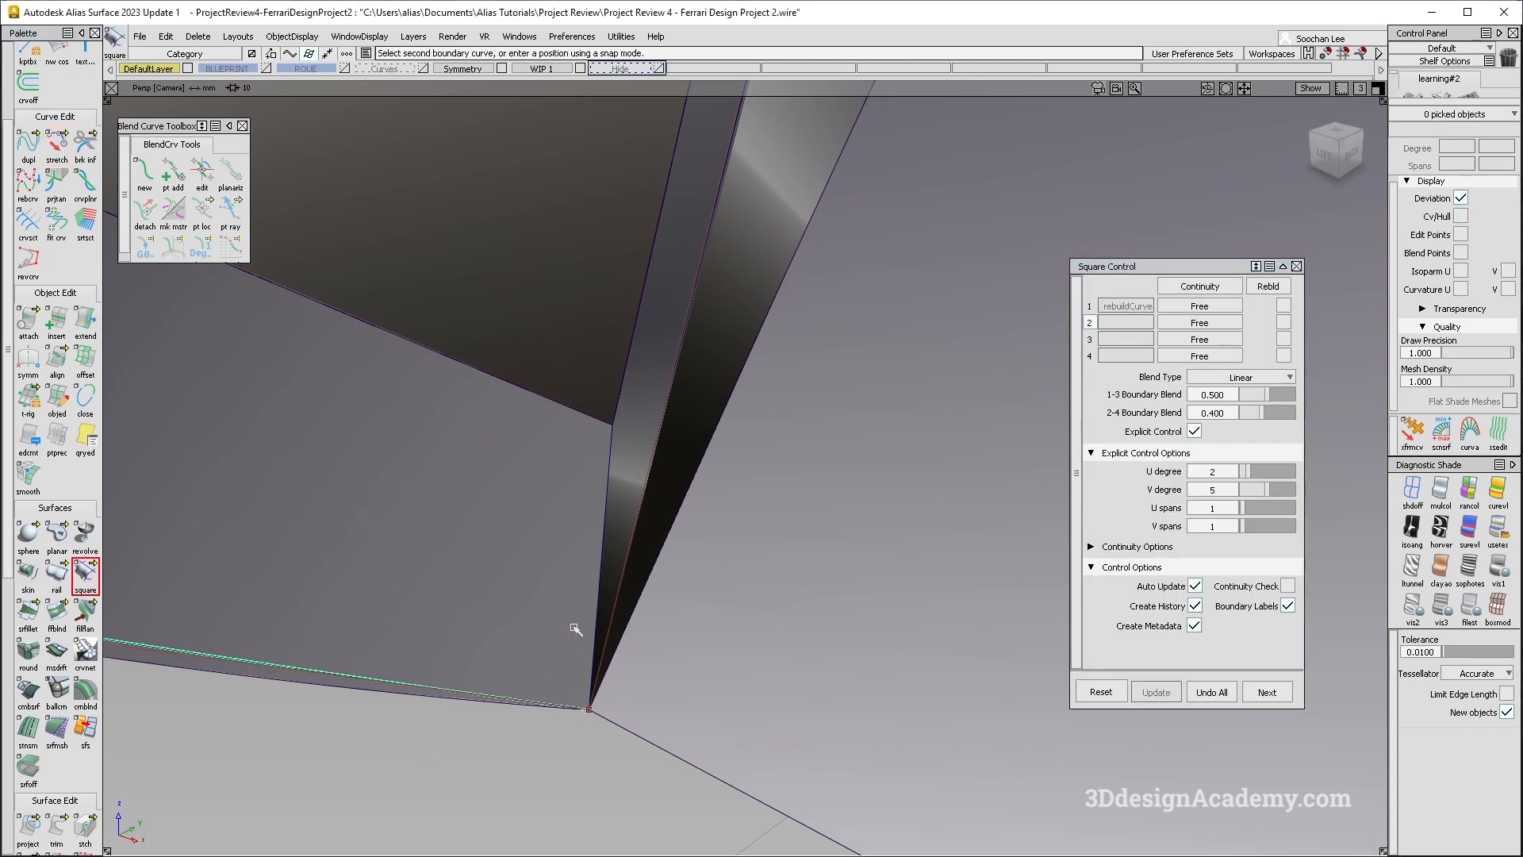
pyautogui.click(633, 543)
pyautogui.click(661, 549)
pyautogui.keyDown('alt'); pyautogui.keyDown('shift'); pyautogui.moveTo(656, 534); pyautogui.dragTo(536, 431); pyautogui.keyUp('shift'); pyautogui.keyUp('alt')
pyautogui.click(623, 228)
pyautogui.click(632, 228)
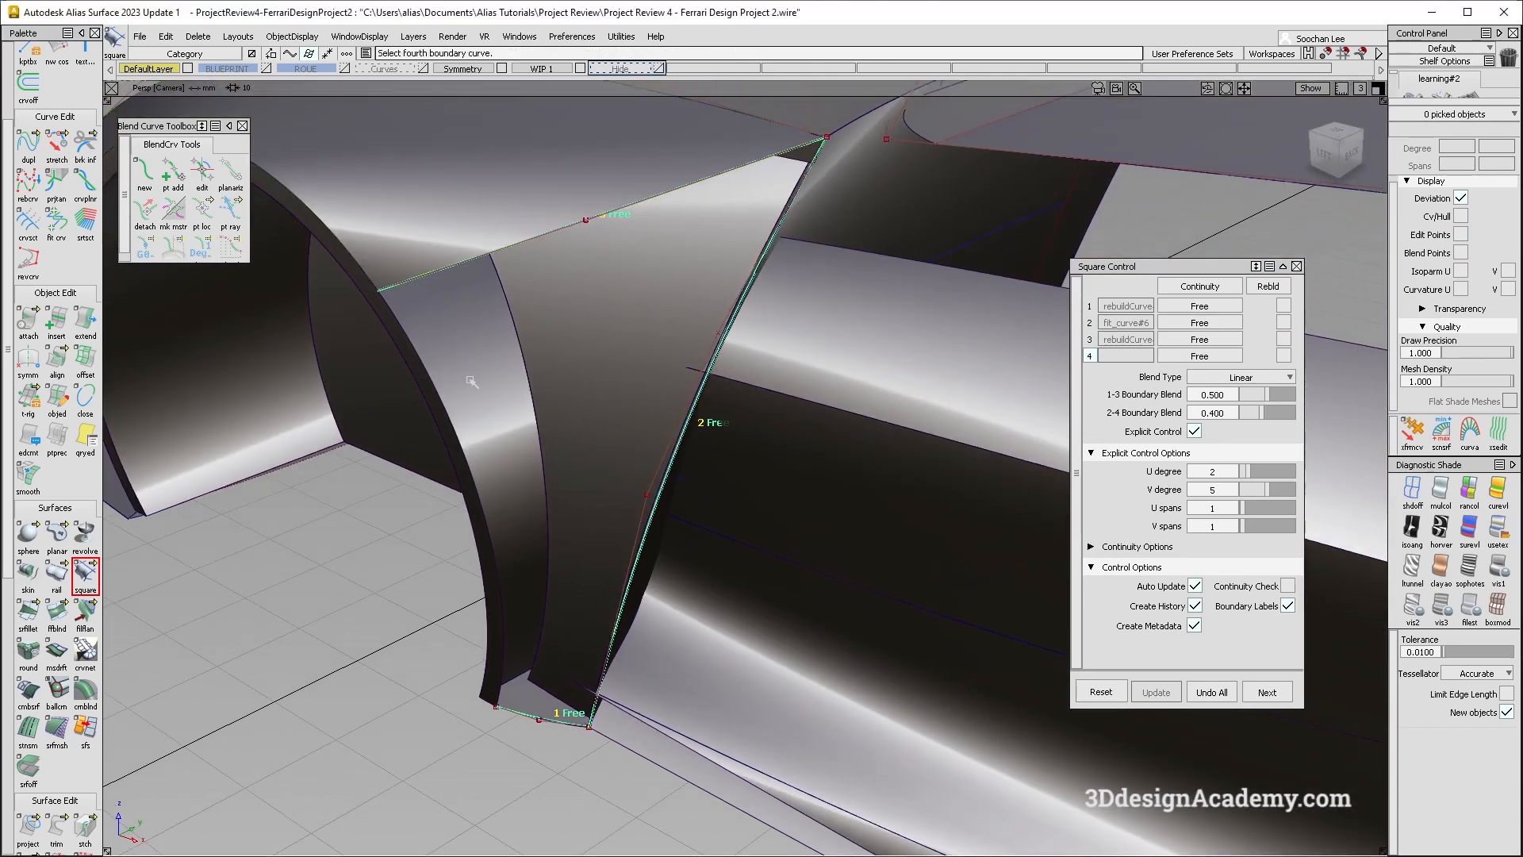
pyautogui.click(450, 426)
pyautogui.keyDown('alt'); pyautogui.keyDown('shift'); pyautogui.moveTo(547, 450); pyautogui.dragTo(583, 443); pyautogui.keyUp('shift'); pyautogui.keyUp('alt')
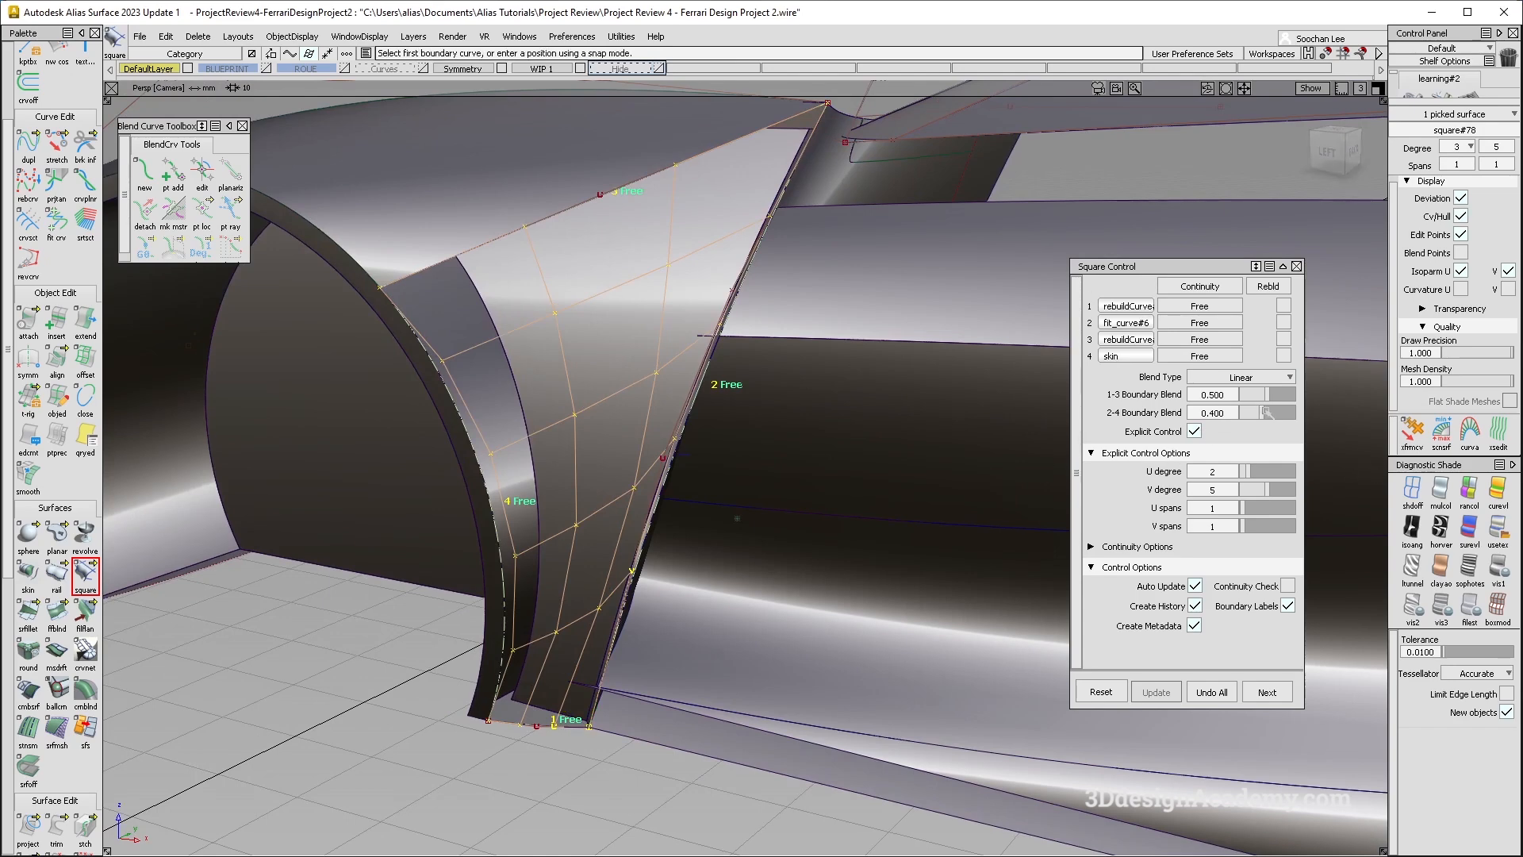
# Step: Set the square surface's 2-4 boundary blend to 0.500 and its V degree to 4, keeping explicit control on
pyautogui.moveTo(1266, 413); pyautogui.dragTo(1268, 411)
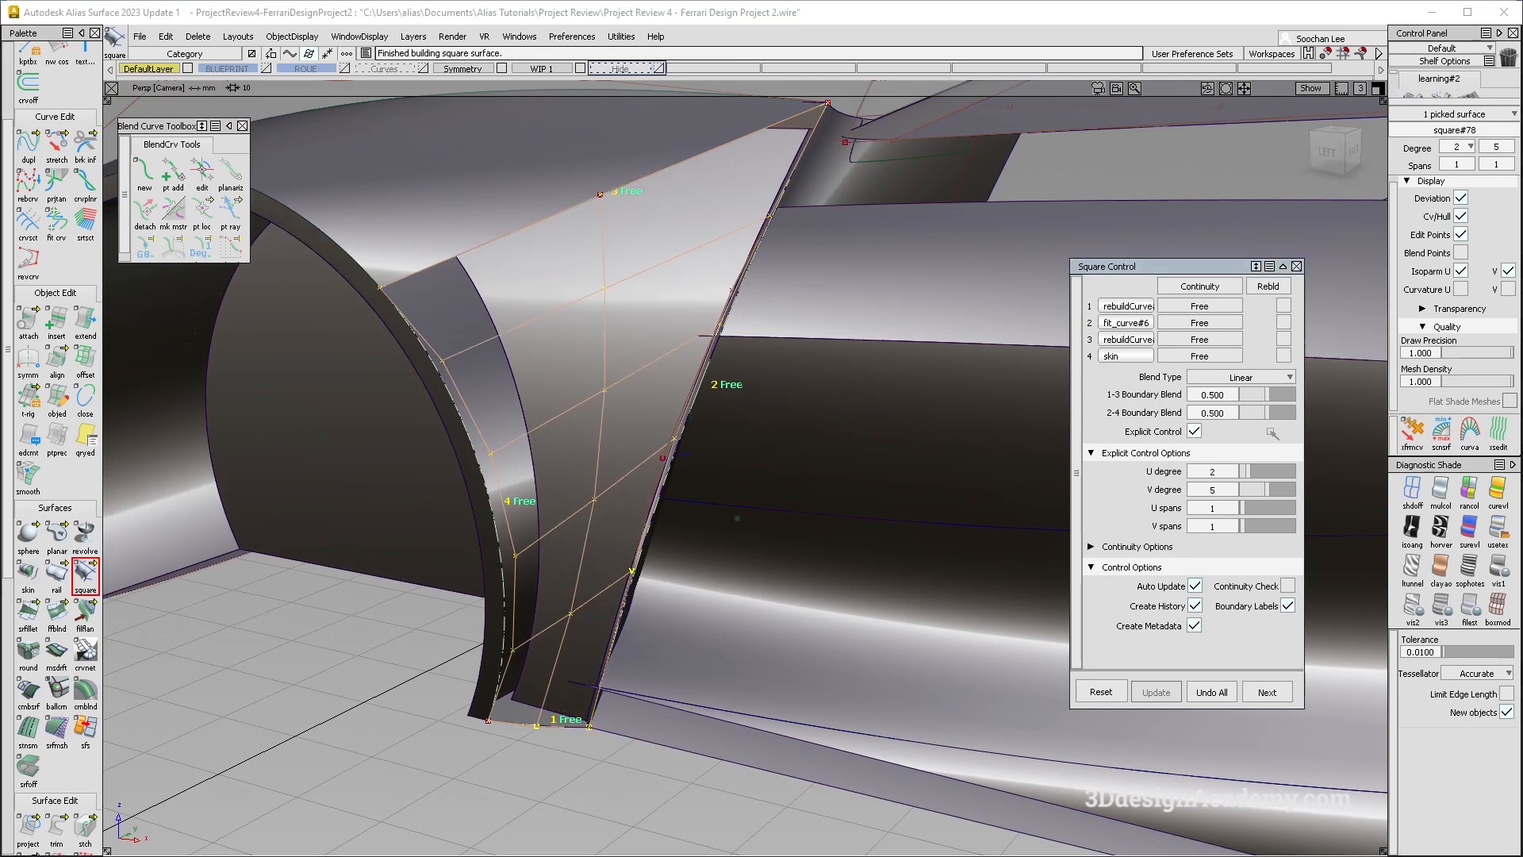
pyautogui.keyDown('alt'); pyautogui.keyDown('shift'); pyautogui.moveTo(1201, 436); pyautogui.dragTo(1131, 458); pyautogui.keyUp('shift'); pyautogui.keyUp('alt')
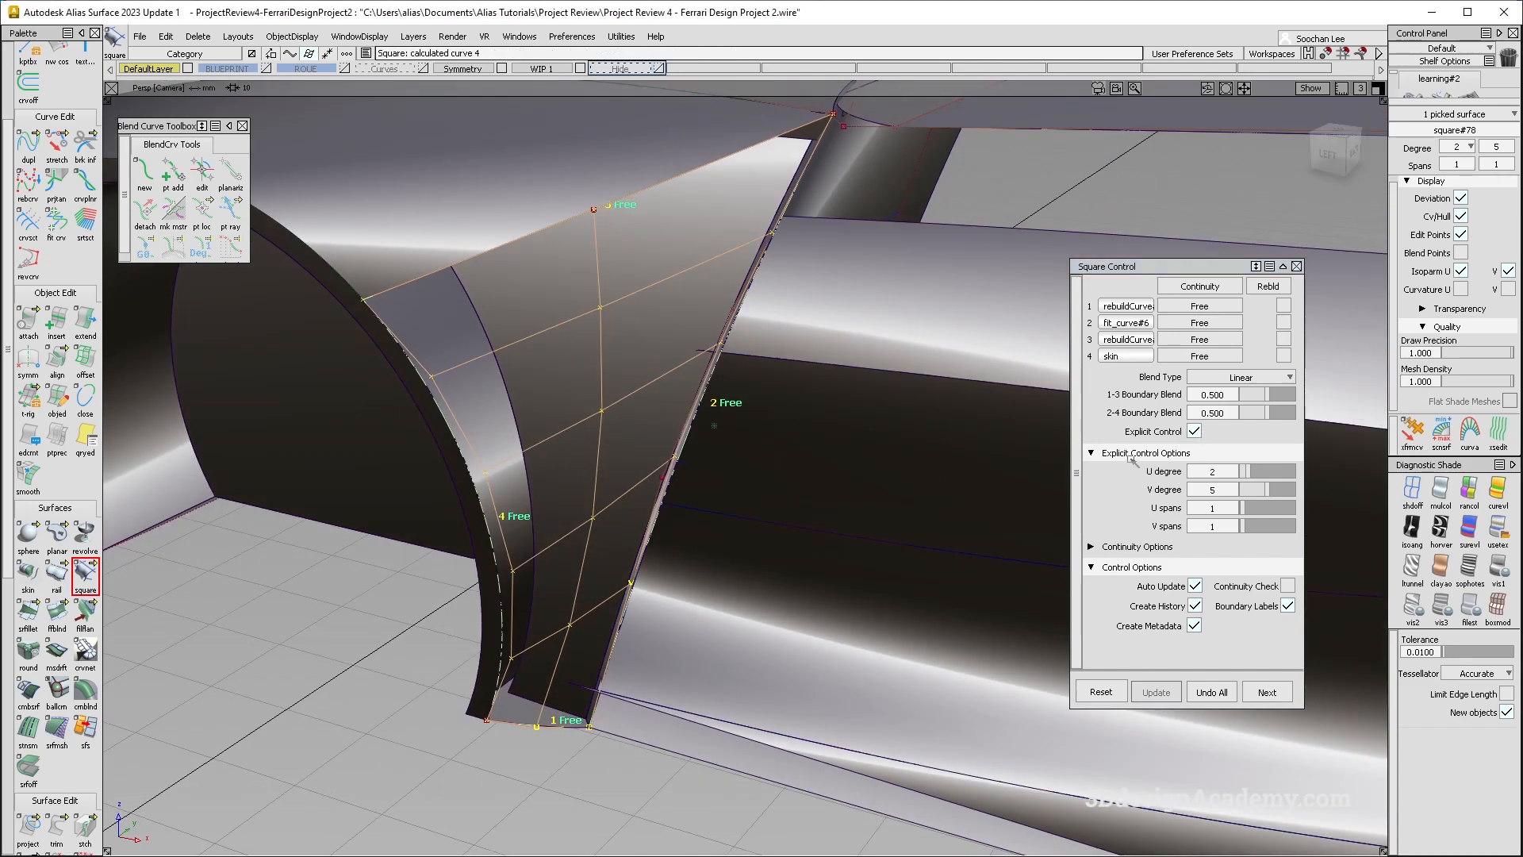
pyautogui.moveTo(1263, 491); pyautogui.dragTo(1260, 490)
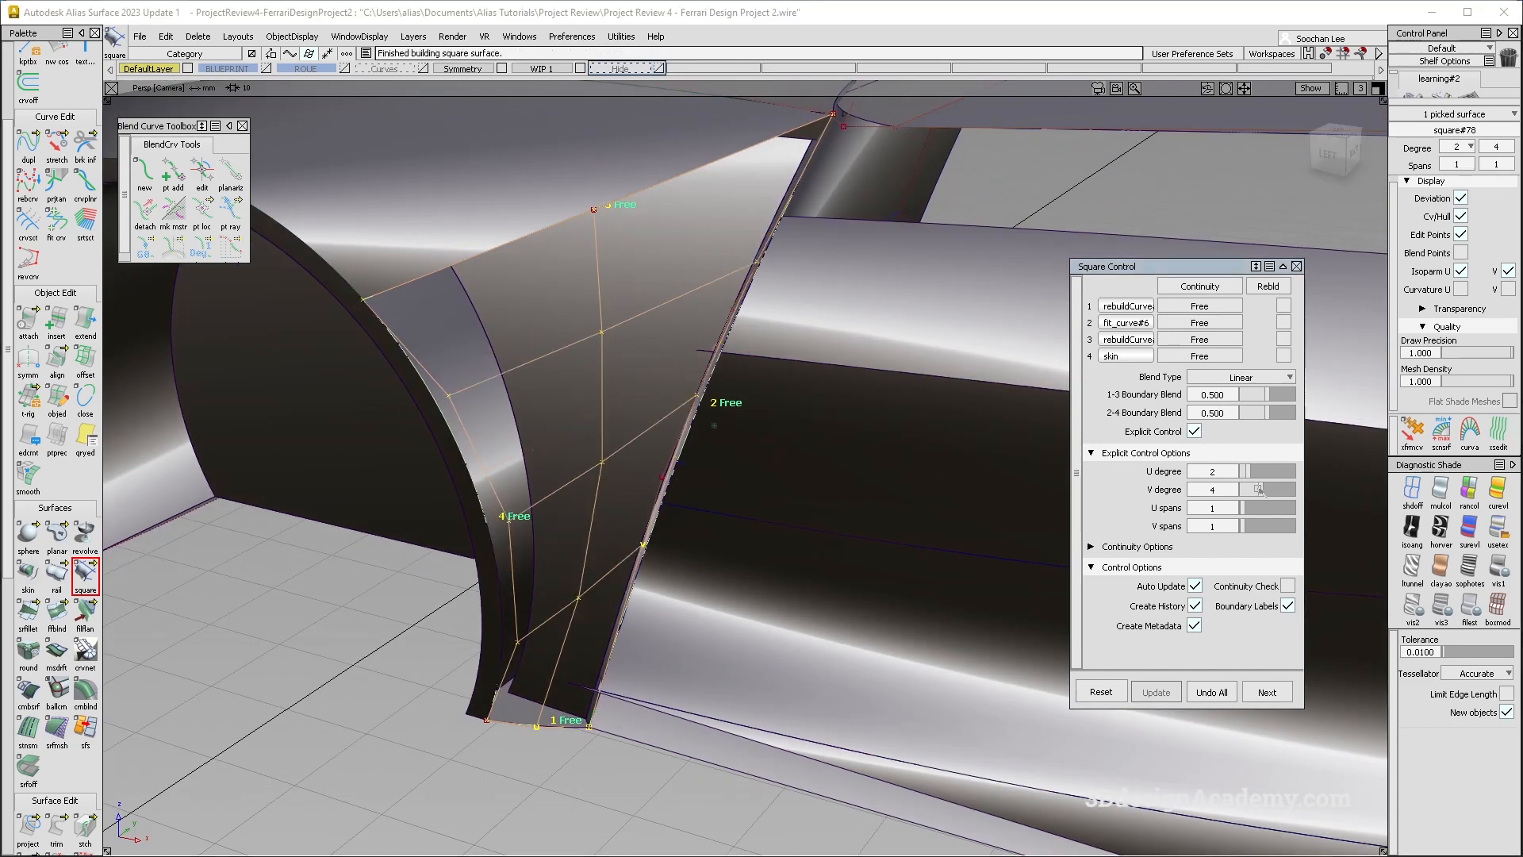
pyautogui.click(1194, 431)
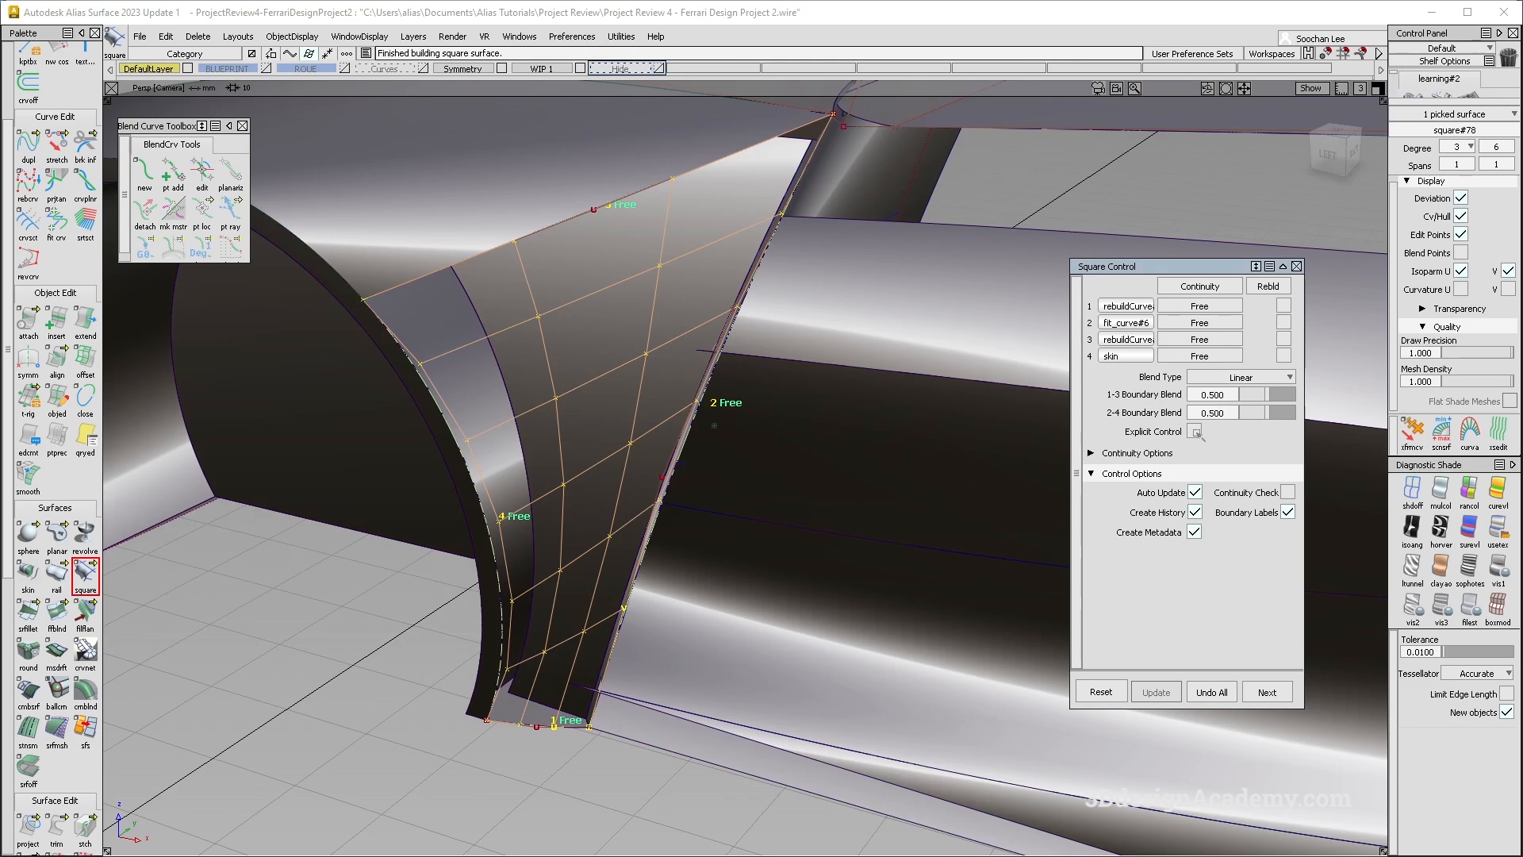
pyautogui.click(1195, 431)
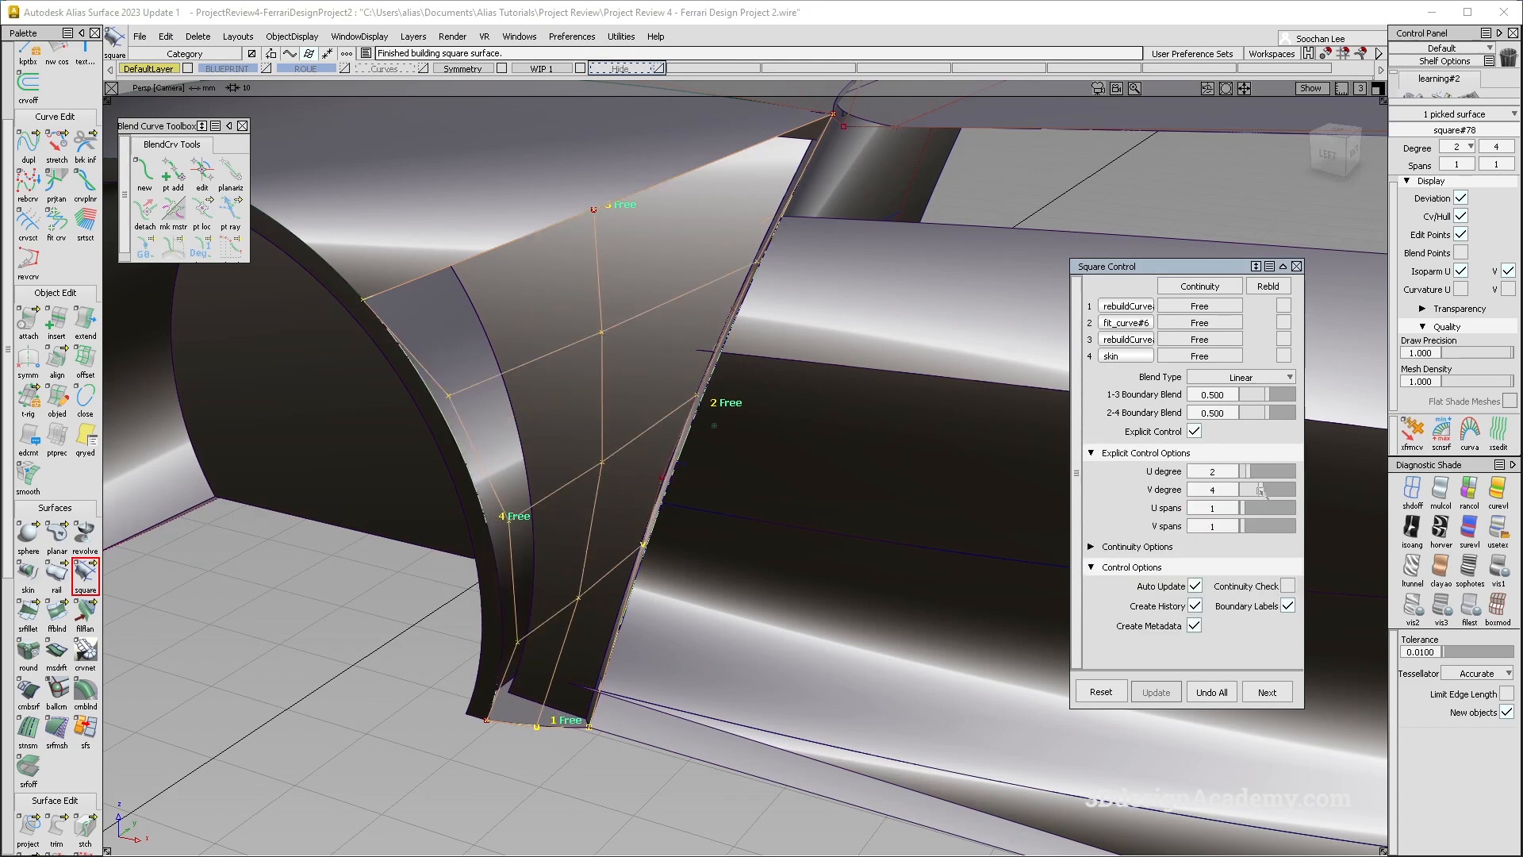
# Step: Examine the reflections and CV layout of the square surface behind the wheel arch from several angles
pyautogui.keyDown('alt'); pyautogui.keyDown('shift'); pyautogui.moveTo(794, 468); pyautogui.dragTo(616, 486); pyautogui.keyUp('shift'); pyautogui.keyUp('alt')
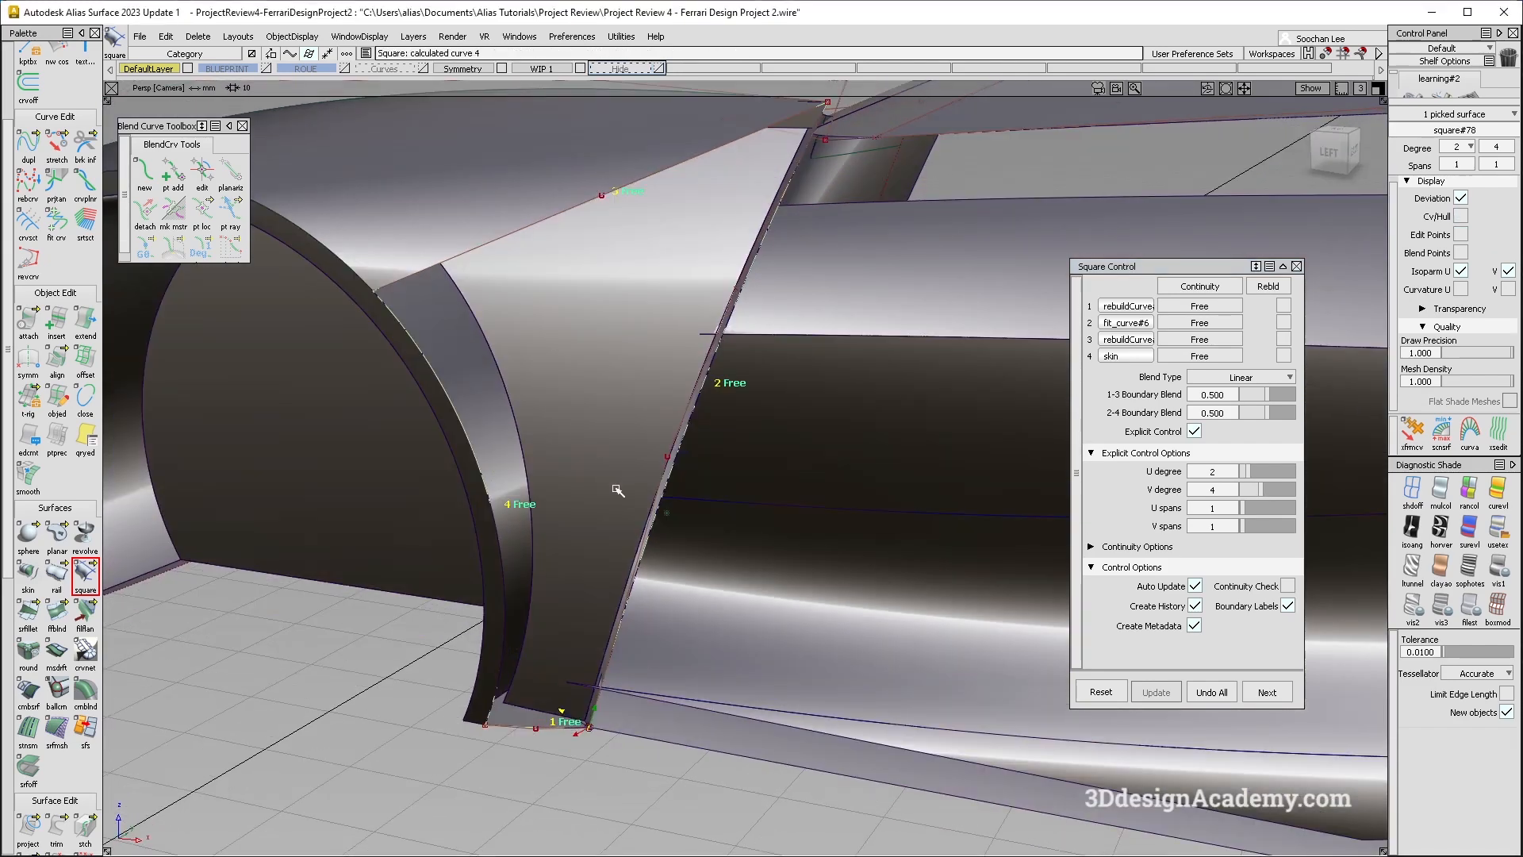
pyautogui.keyDown('ctrl'); pyautogui.keyDown('shift'); pyautogui.moveTo(430, 316); pyautogui.dragTo(606, 512, button='right'); pyautogui.keyUp('shift'); pyautogui.keyUp('ctrl')
pyautogui.keyDown('alt'); pyautogui.keyDown('shift'); pyautogui.moveTo(547, 460); pyautogui.dragTo(615, 545); pyautogui.keyUp('shift'); pyautogui.keyUp('alt')
pyautogui.keyDown('ctrl'); pyautogui.keyDown('shift'); pyautogui.moveTo(615, 545); pyautogui.dragTo(711, 680, button='right'); pyautogui.keyUp('shift'); pyautogui.keyUp('ctrl')
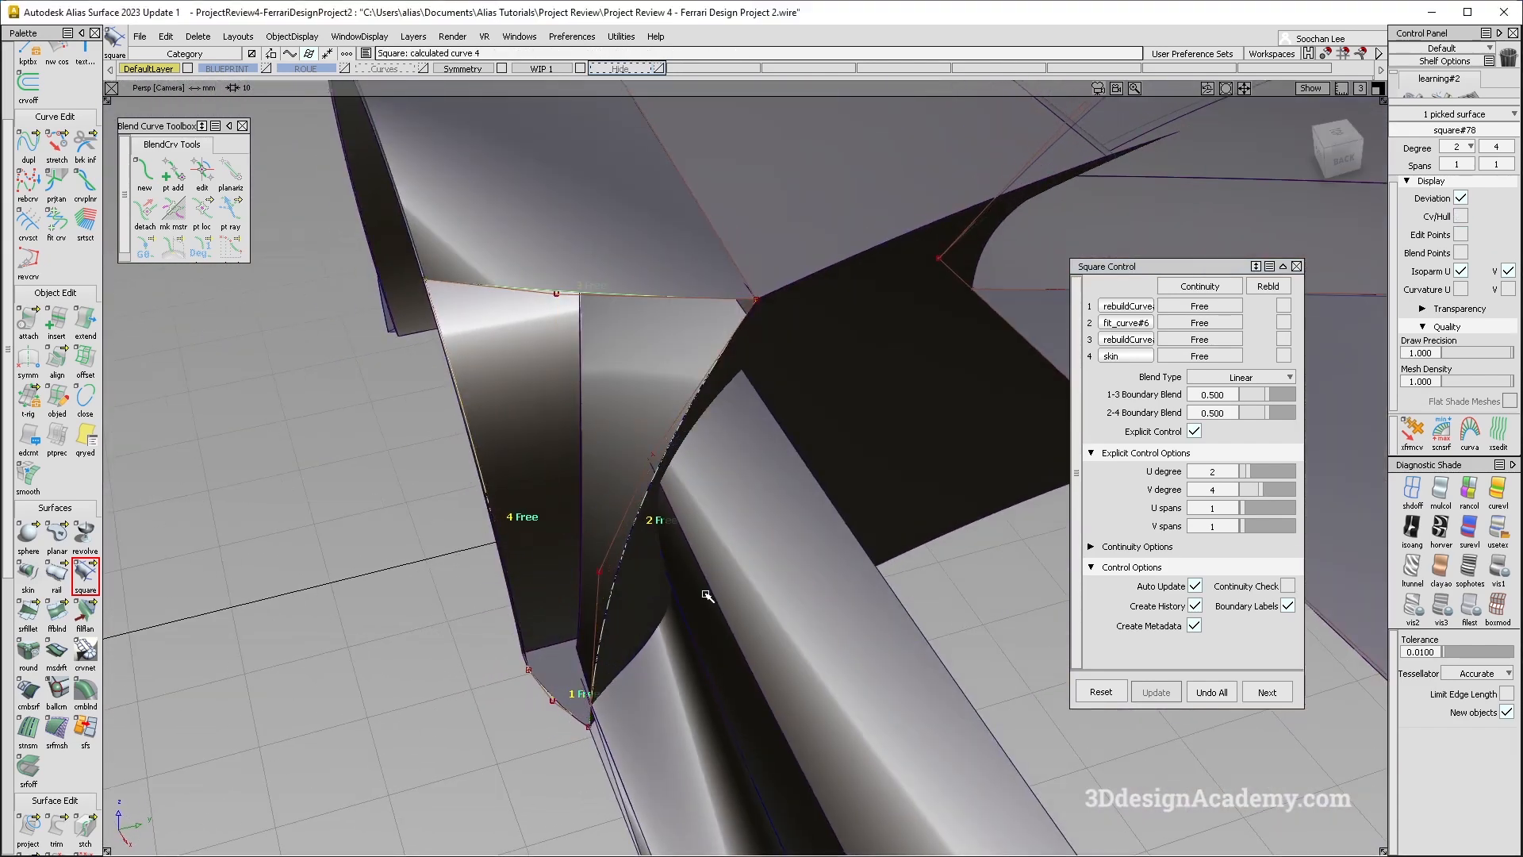
pyautogui.hotkey('ctrl', 'z')
pyautogui.keyDown('alt'); pyautogui.keyDown('shift'); pyautogui.moveTo(544, 432); pyautogui.dragTo(568, 608); pyautogui.keyUp('shift'); pyautogui.keyUp('alt')
pyautogui.moveTo(674, 313)
pyautogui.keyDown('ctrl'); pyautogui.keyDown('shift'); pyautogui.mouseDown()
pyautogui.moveTo(548, 331)
pyautogui.moveTo(592, 445)
pyautogui.moveTo(564, 486)
pyautogui.moveTo(650, 693)
pyautogui.mouseUp(); pyautogui.keyUp('shift'); pyautogui.keyUp('ctrl')
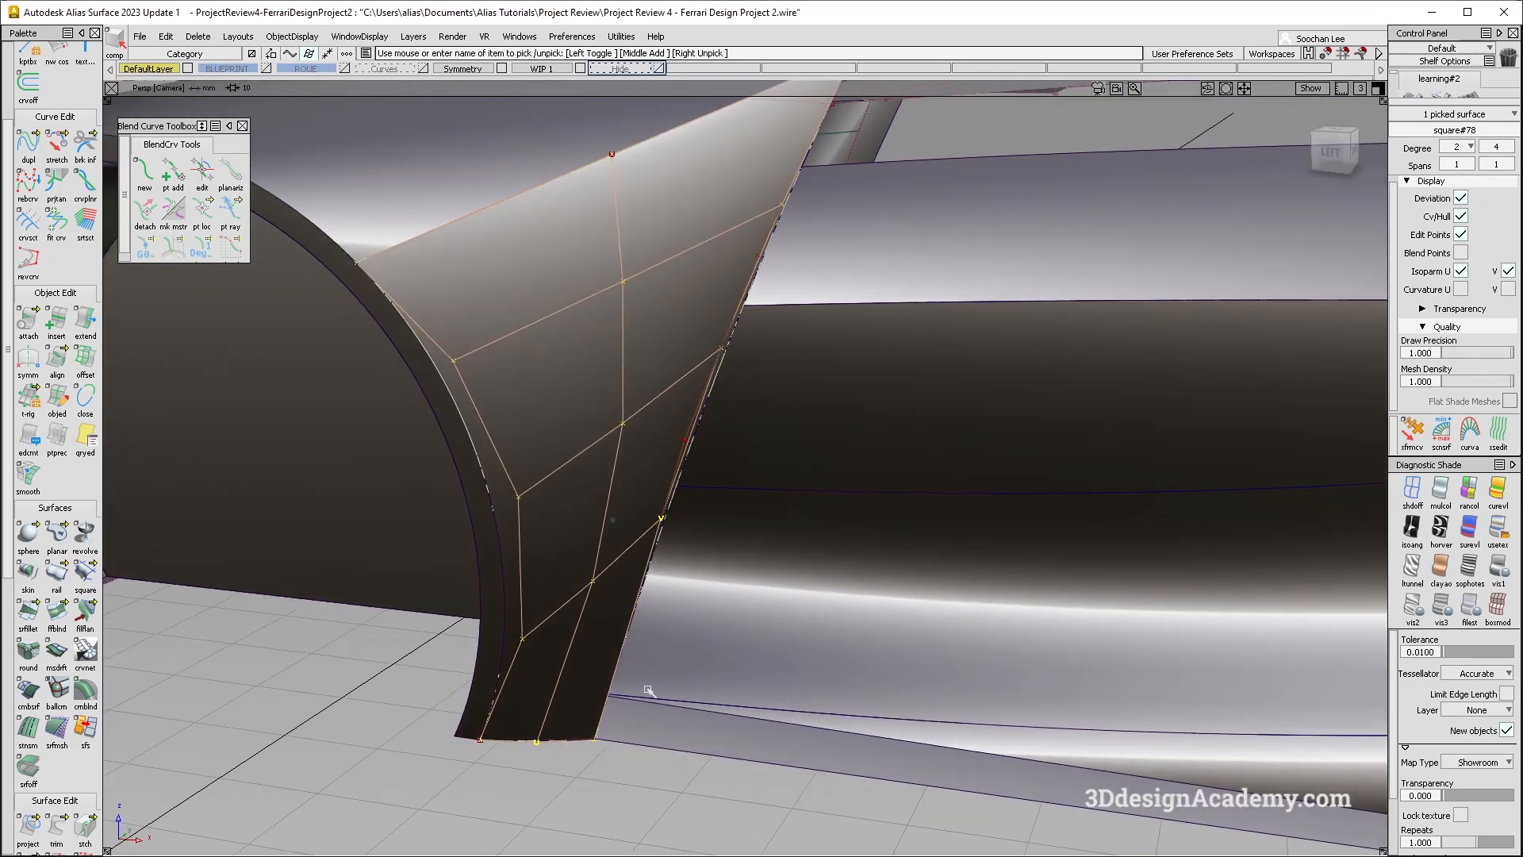
# Step: Reopen the square surface's settings and try rebuilding boundary 4, the arch edge
pyautogui.keyDown('ctrl'); pyautogui.keyDown('shift'); pyautogui.moveTo(810, 388); pyautogui.dragTo(613, 414); pyautogui.keyUp('shift'); pyautogui.keyUp('ctrl')
pyautogui.click(615, 417)
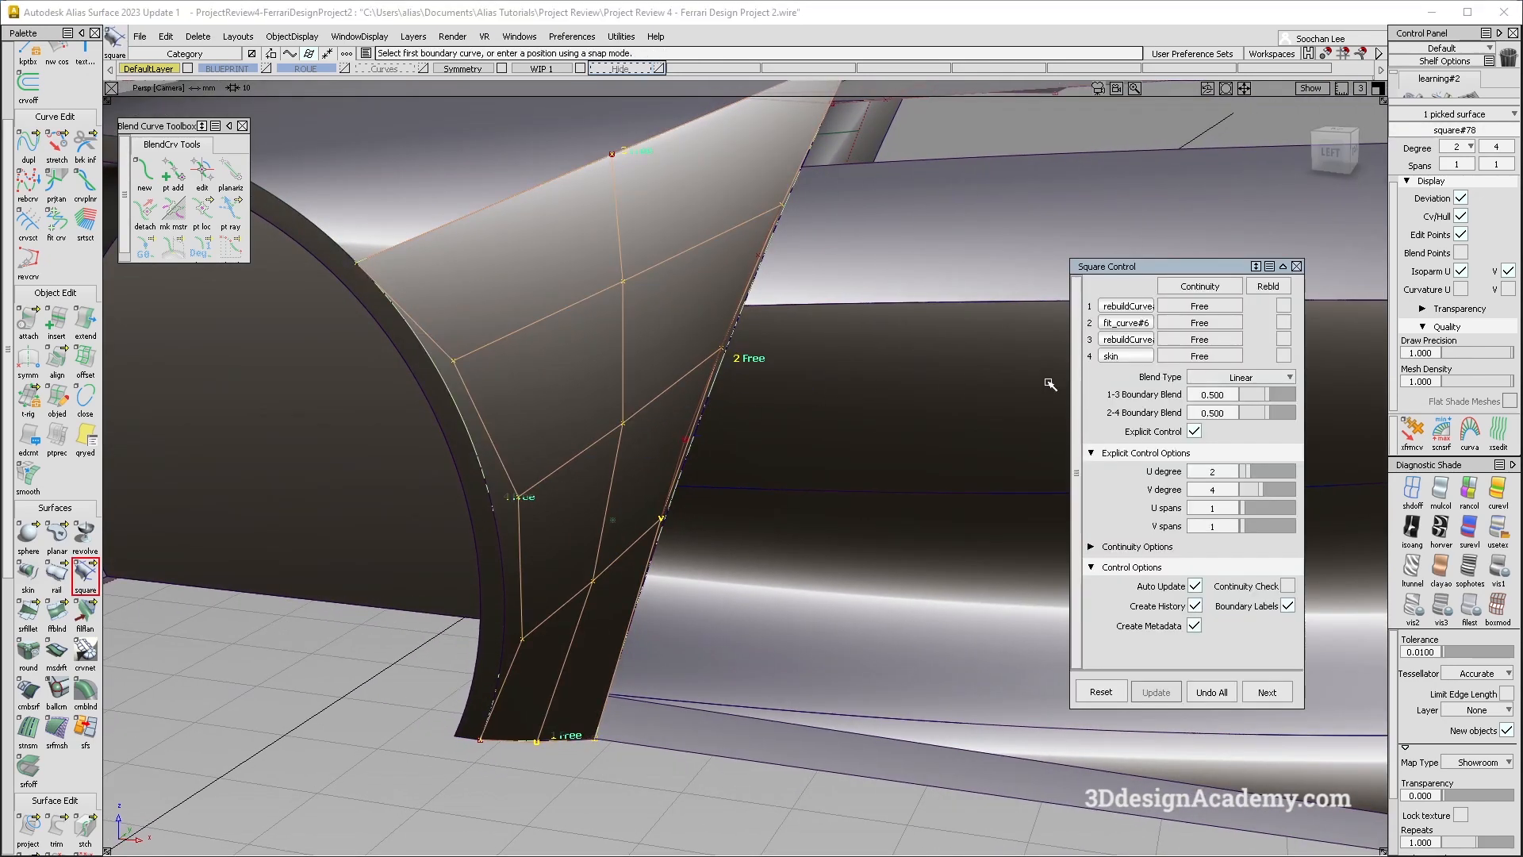
pyautogui.click(1283, 356)
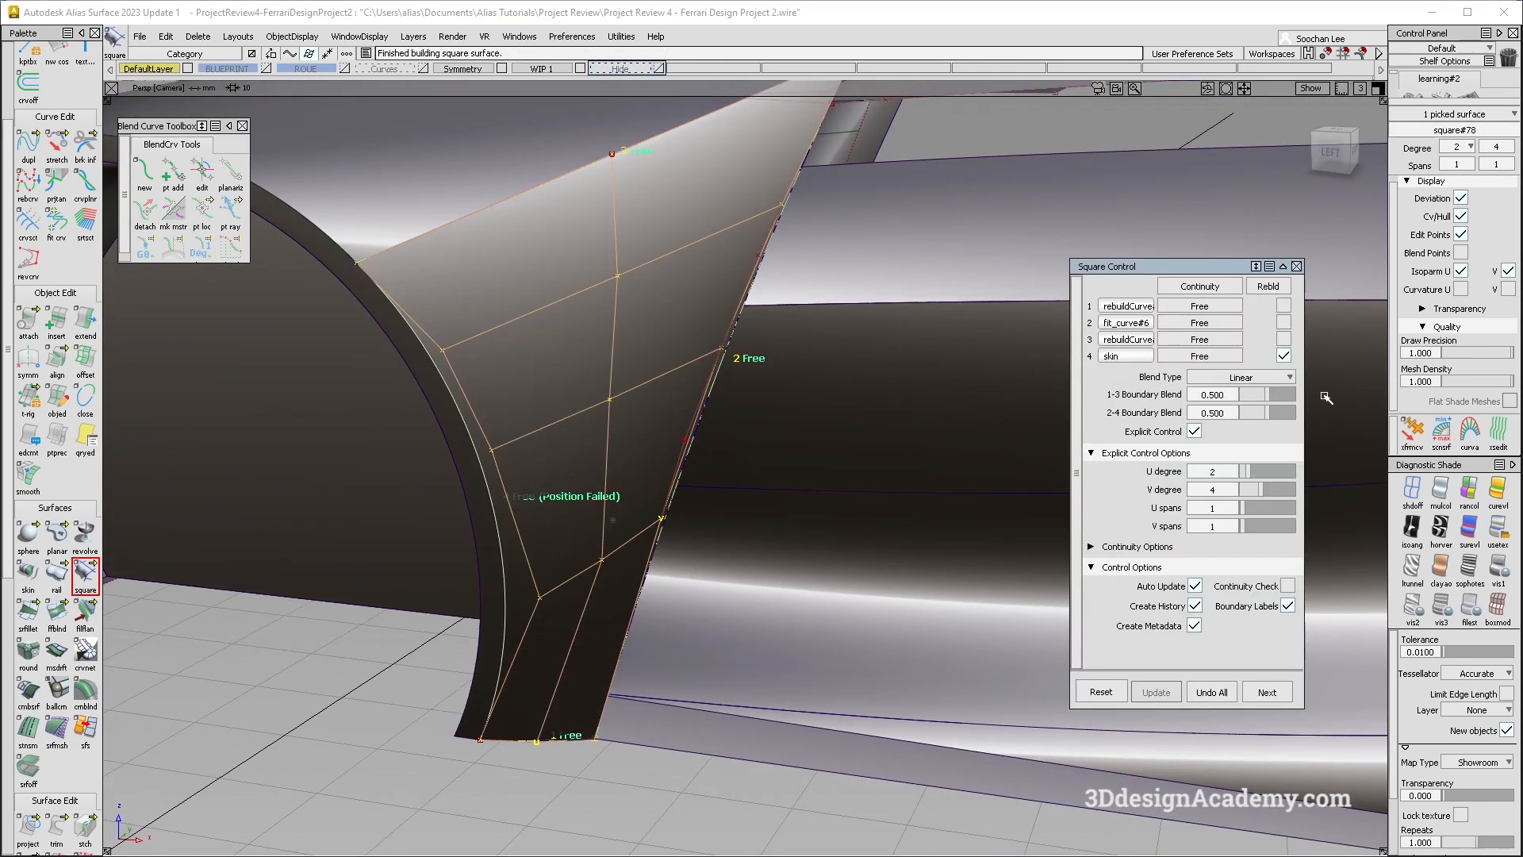
pyautogui.click(1284, 356)
# Step: Try rebuilding boundary 2, the rear fit curve, and compare the reflections with its rebuild option on and off
pyautogui.click(1283, 322)
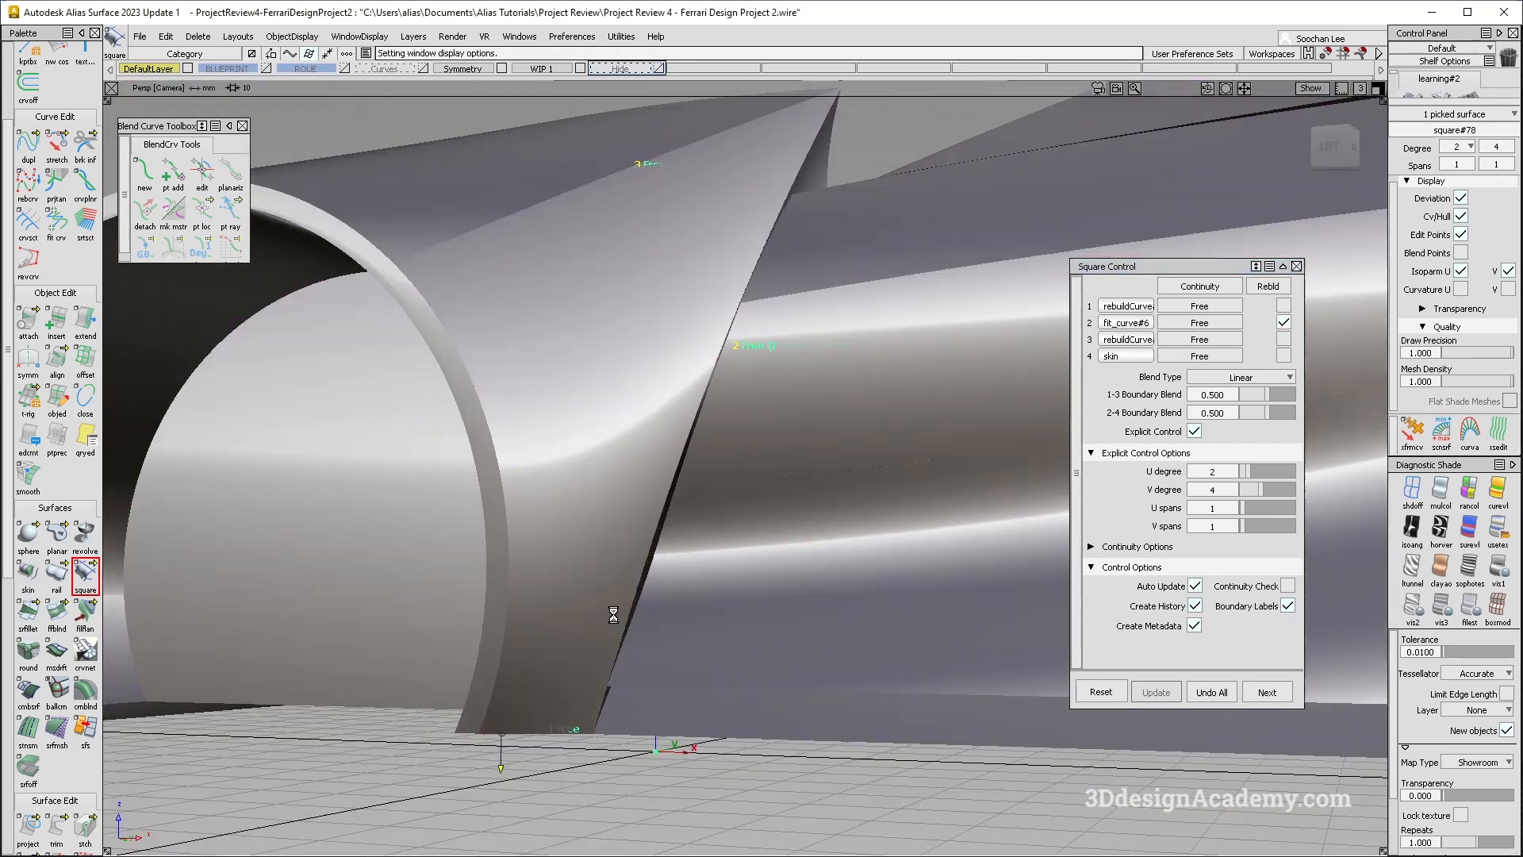
pyautogui.keyDown('alt'); pyautogui.keyDown('shift'); pyautogui.moveTo(613, 615); pyautogui.dragTo(742, 591); pyautogui.keyUp('shift'); pyautogui.keyUp('alt')
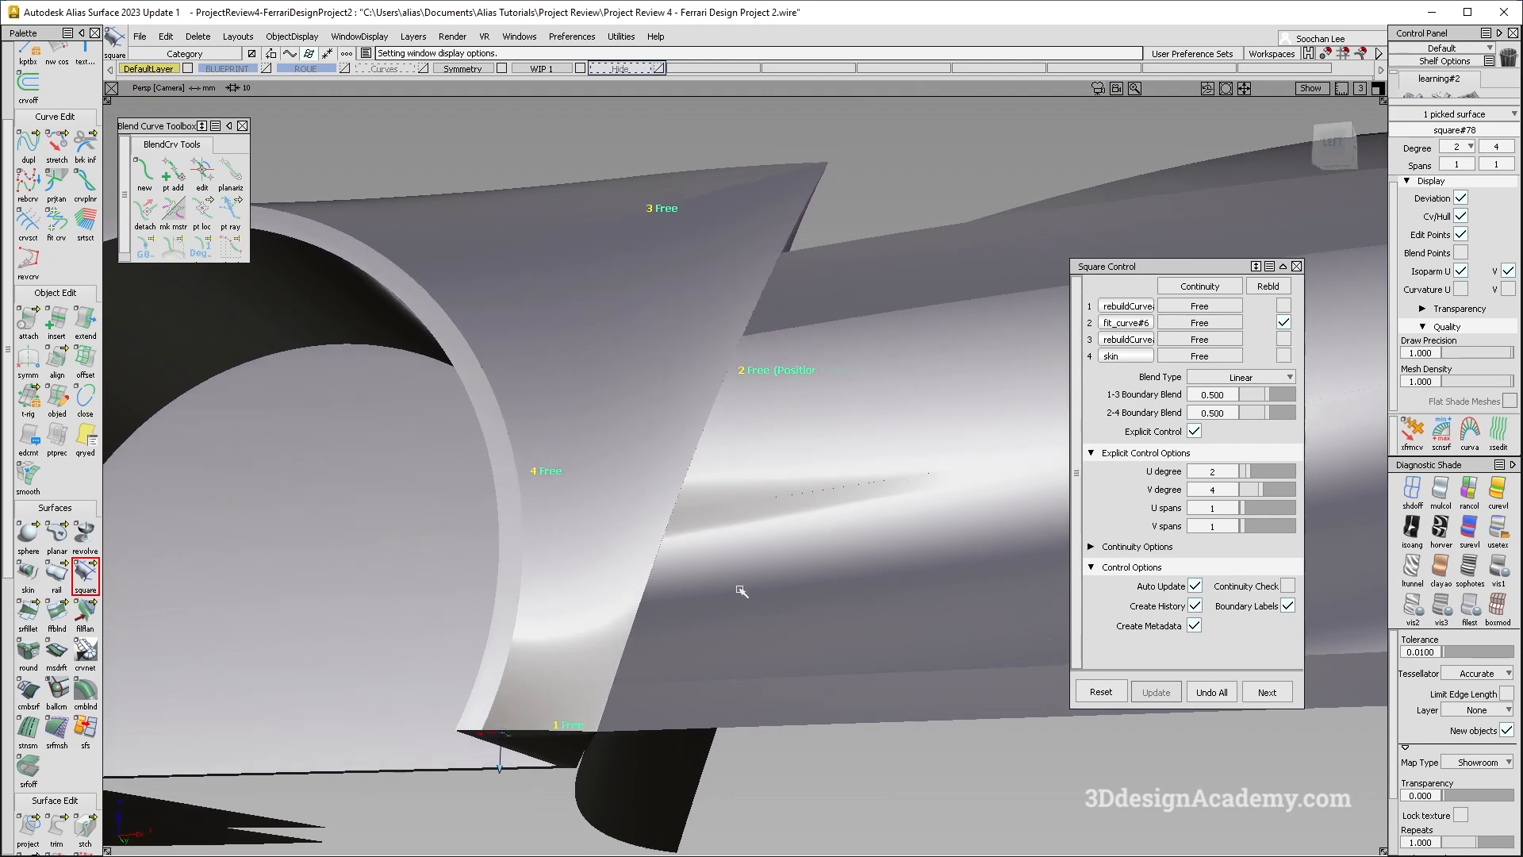
pyautogui.click(1281, 326)
pyautogui.click(1280, 326)
pyautogui.keyDown('alt'); pyautogui.keyDown('shift'); pyautogui.moveTo(583, 346); pyautogui.dragTo(615, 312); pyautogui.keyUp('shift'); pyautogui.keyUp('alt')
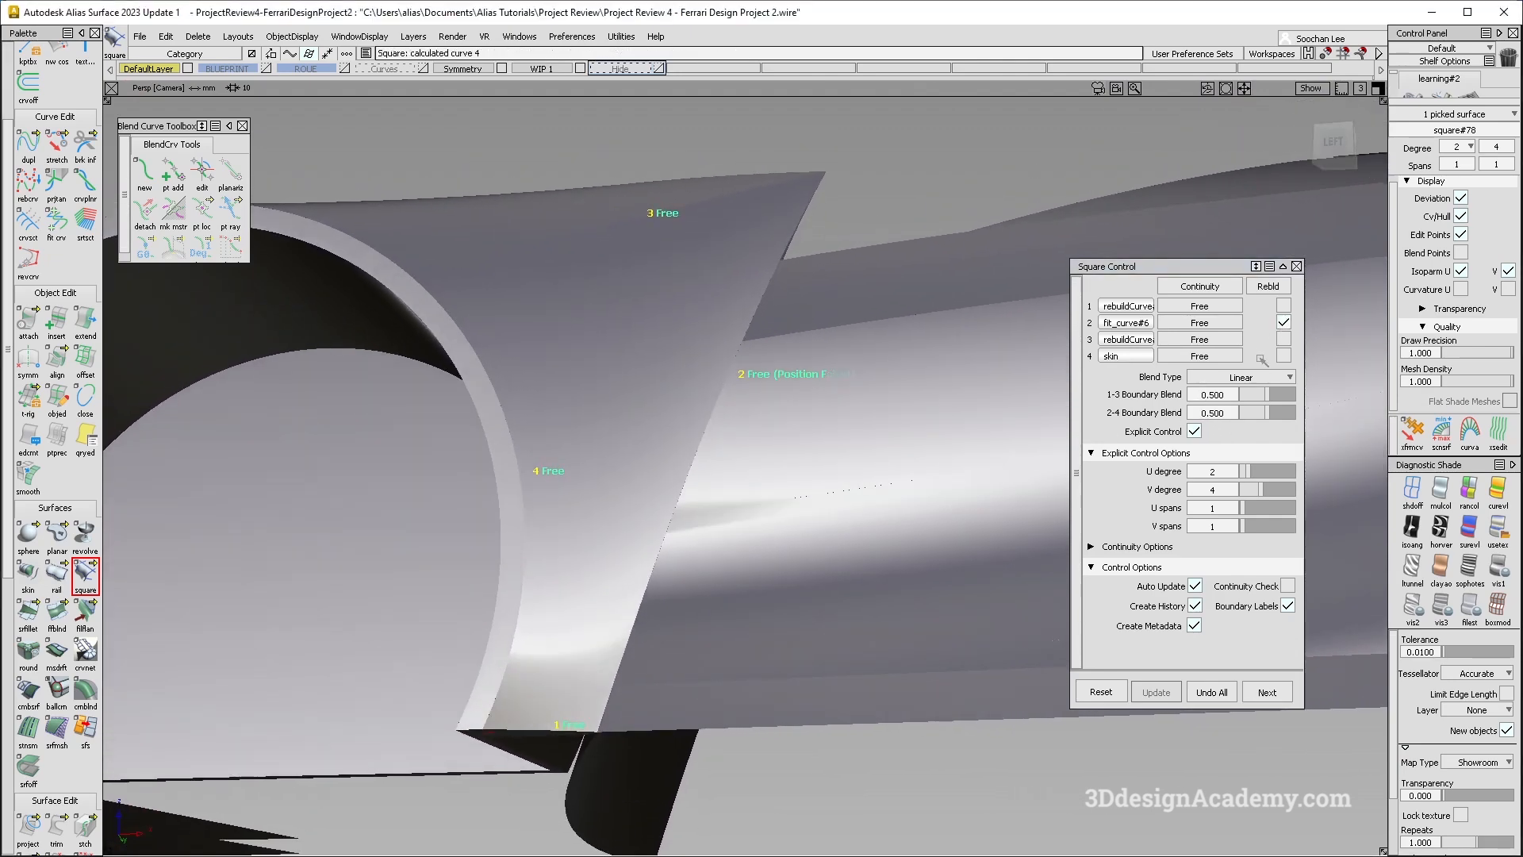
pyautogui.click(1282, 323)
pyautogui.click(1281, 324)
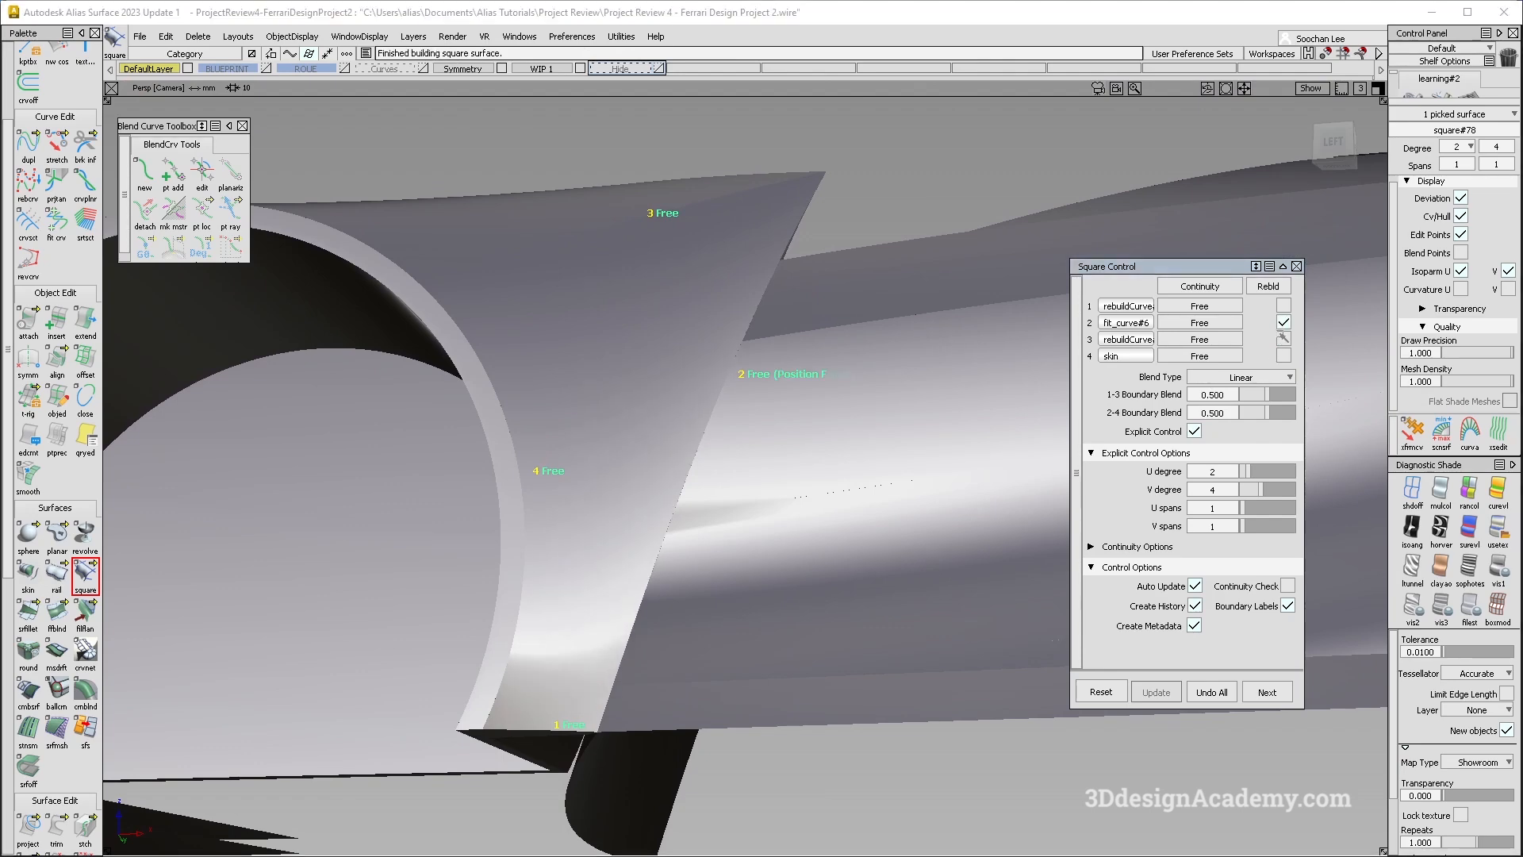
pyautogui.click(1283, 323)
pyautogui.keyDown('ctrl'); pyautogui.keyDown('shift'); pyautogui.moveTo(827, 560); pyautogui.dragTo(715, 479, button='right'); pyautogui.keyUp('shift'); pyautogui.keyUp('ctrl')
pyautogui.moveTo(564, 373)
pyautogui.keyDown('alt'); pyautogui.keyDown('shift'); pyautogui.mouseDown()
pyautogui.moveTo(564, 401)
pyautogui.moveTo(618, 419)
pyautogui.moveTo(551, 446)
pyautogui.mouseUp(); pyautogui.keyUp('shift'); pyautogui.keyUp('alt')
pyautogui.click(1286, 319)
pyautogui.keyDown('alt'); pyautogui.keyDown('shift'); pyautogui.moveTo(551, 537); pyautogui.dragTo(631, 322); pyautogui.keyUp('shift'); pyautogui.keyUp('alt')
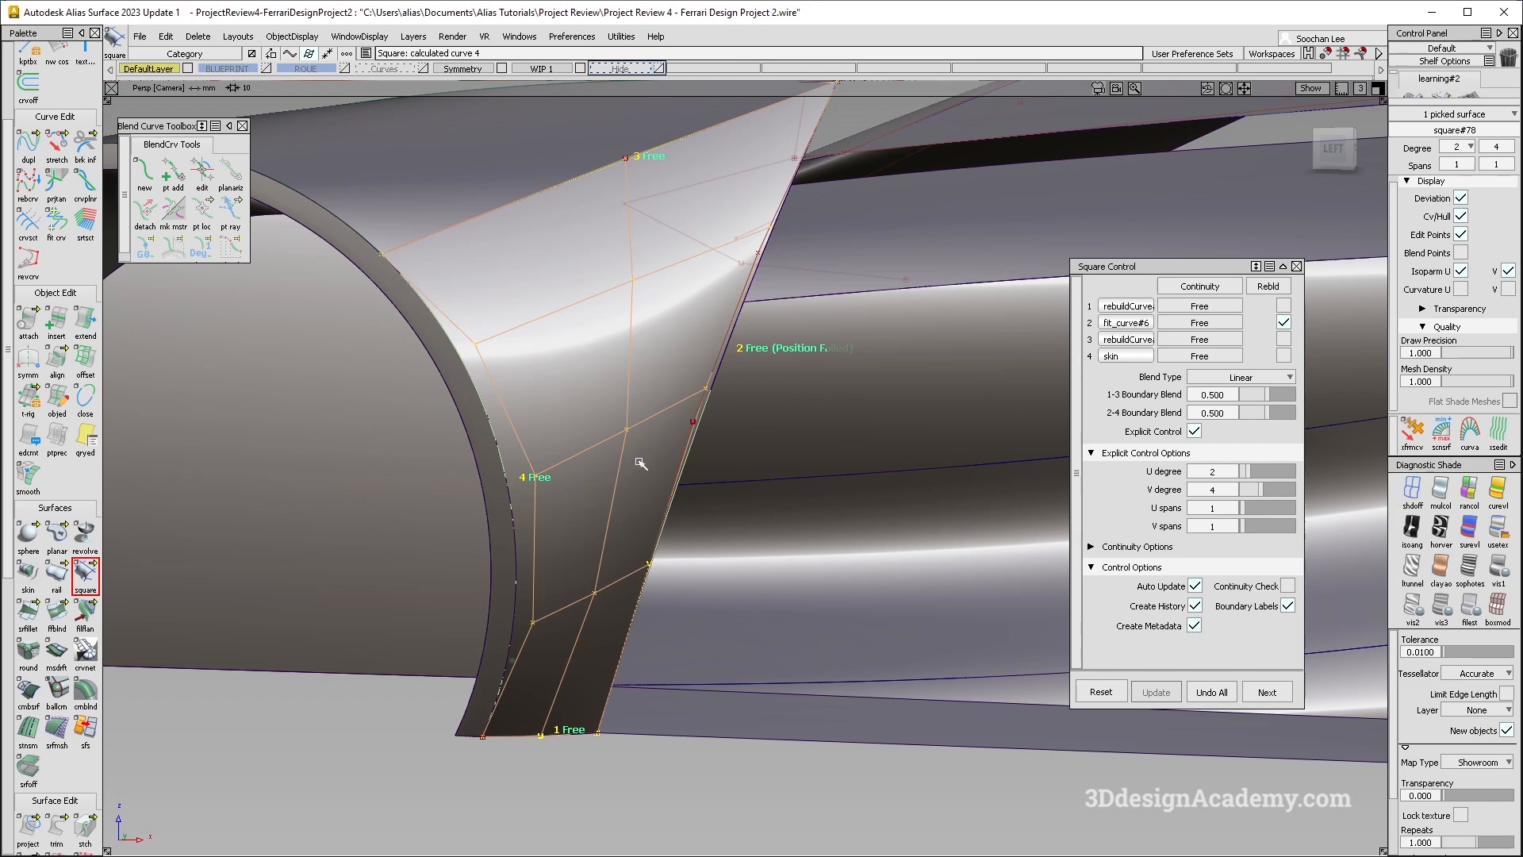
pyautogui.click(1283, 323)
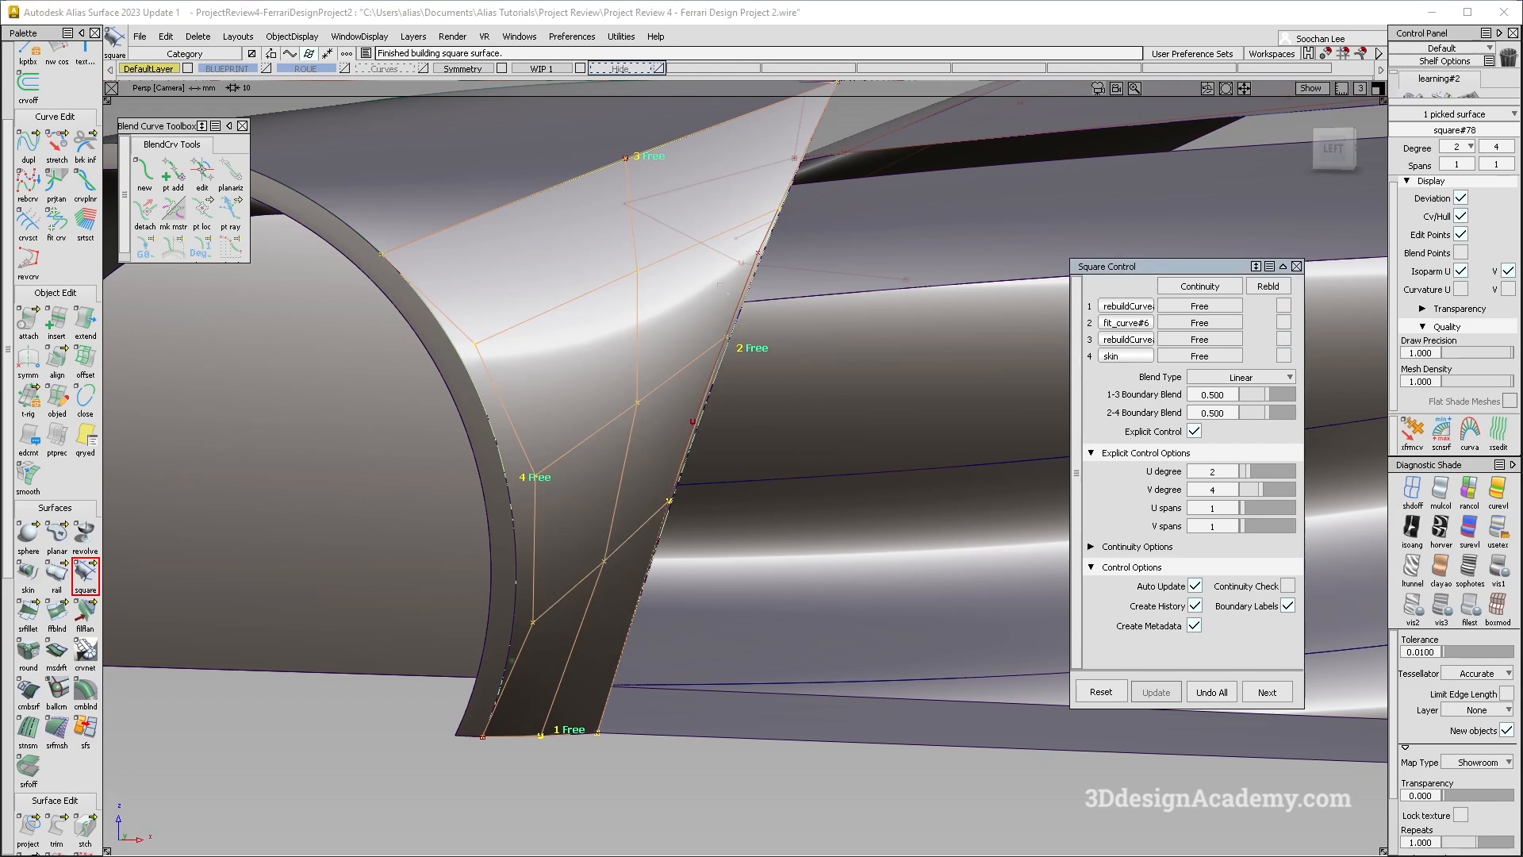
# Step: Set the degree of the fit curve along the rear edge of the surface behind the wheel arch to 2
pyautogui.keyDown('alt'); pyautogui.keyDown('shift'); pyautogui.moveTo(602, 525); pyautogui.dragTo(692, 494); pyautogui.keyUp('shift'); pyautogui.keyUp('alt')
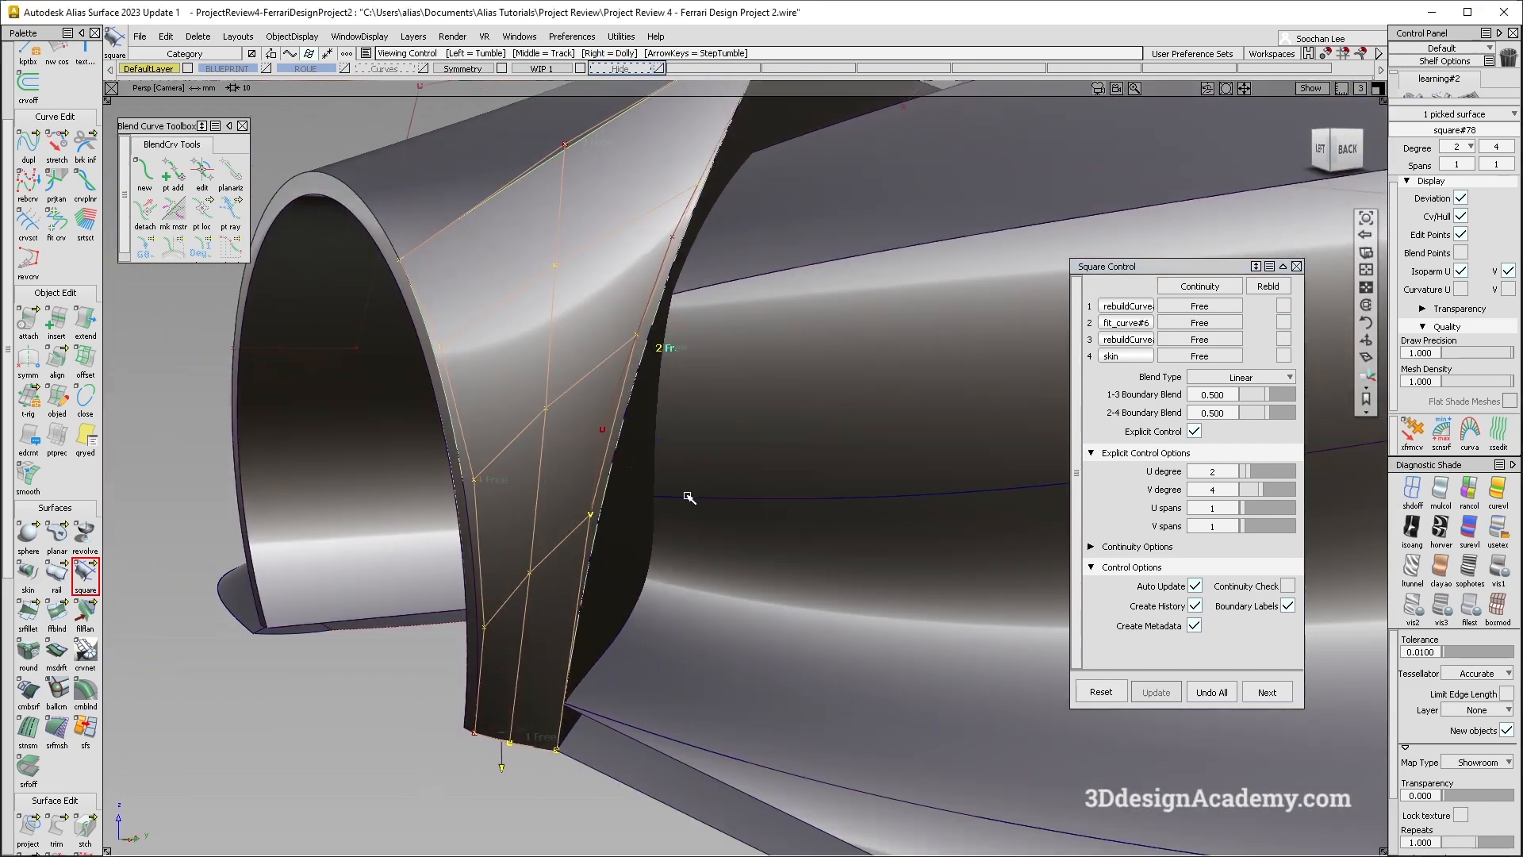
pyautogui.keyDown('ctrl'); pyautogui.keyDown('shift'); pyautogui.moveTo(579, 373); pyautogui.dragTo(617, 411); pyautogui.keyUp('shift'); pyautogui.keyUp('ctrl')
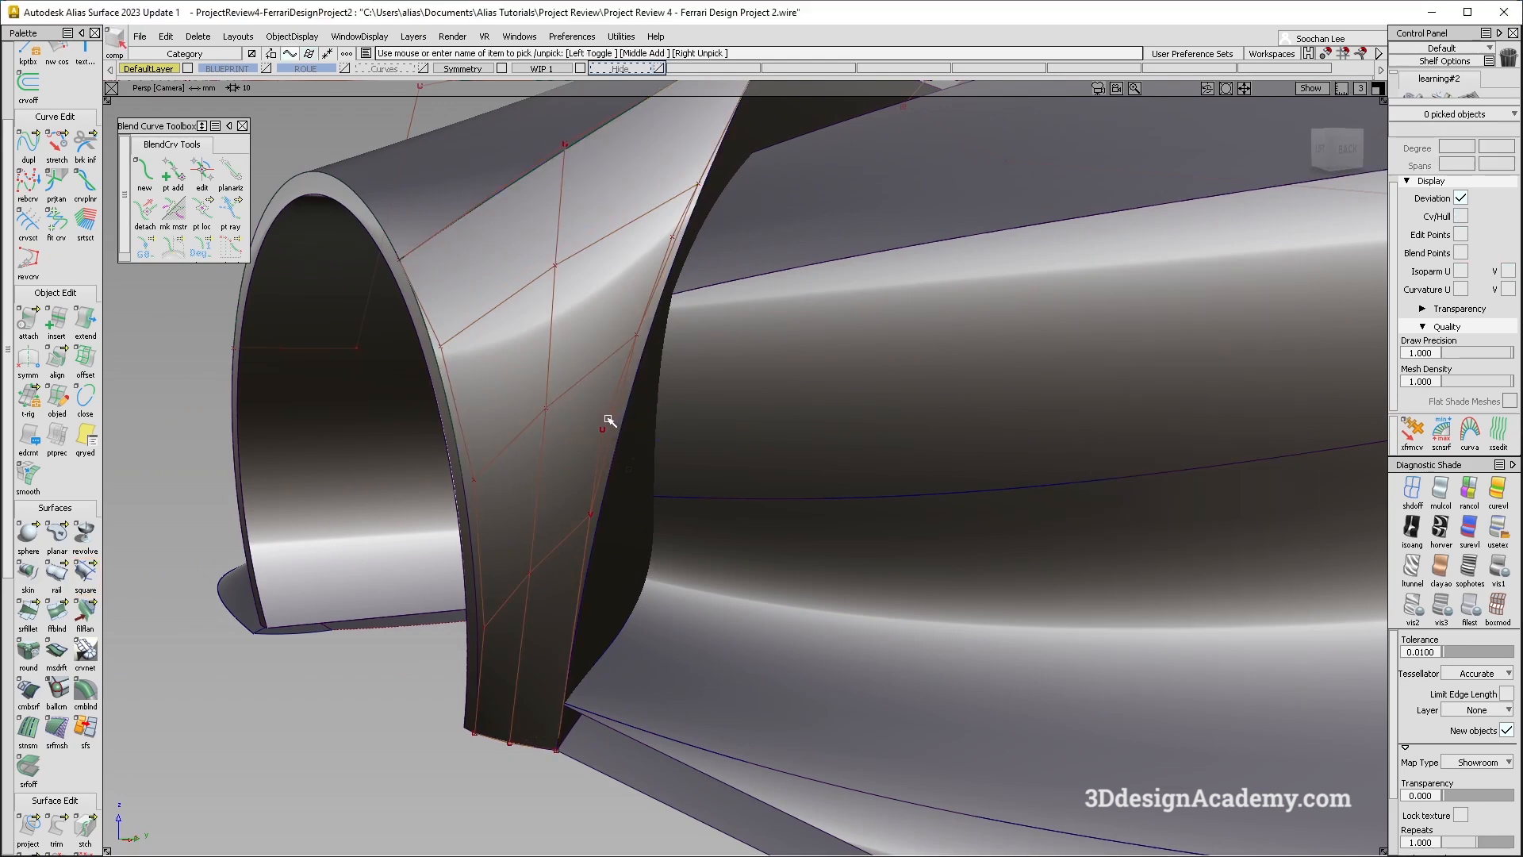
pyautogui.click(607, 418)
pyautogui.keyDown('alt'); pyautogui.keyDown('shift'); pyautogui.moveTo(608, 419); pyautogui.dragTo(754, 367, button='right'); pyautogui.keyUp('shift'); pyautogui.keyUp('alt')
pyautogui.click(1470, 147)
pyautogui.click(1456, 165)
# Step: Pick the middle CV of the rear edge curve and slide it down along its hull with Transform CV
pyautogui.keyDown('ctrl'); pyautogui.keyDown('shift'); pyautogui.moveTo(535, 463); pyautogui.dragTo(574, 484); pyautogui.keyUp('shift'); pyautogui.keyUp('ctrl')
pyautogui.click(570, 487)
pyautogui.keyDown('alt'); pyautogui.keyDown('shift'); pyautogui.moveTo(570, 487); pyautogui.dragTo(606, 493, button='right'); pyautogui.keyUp('shift'); pyautogui.keyUp('alt')
pyautogui.keyDown('alt'); pyautogui.keyDown('shift'); pyautogui.moveTo(606, 494); pyautogui.dragTo(499, 510); pyautogui.keyUp('shift'); pyautogui.keyUp('alt')
pyautogui.keyDown('alt'); pyautogui.keyDown('shift'); pyautogui.moveTo(587, 447); pyautogui.dragTo(608, 345); pyautogui.keyUp('shift'); pyautogui.keyUp('alt')
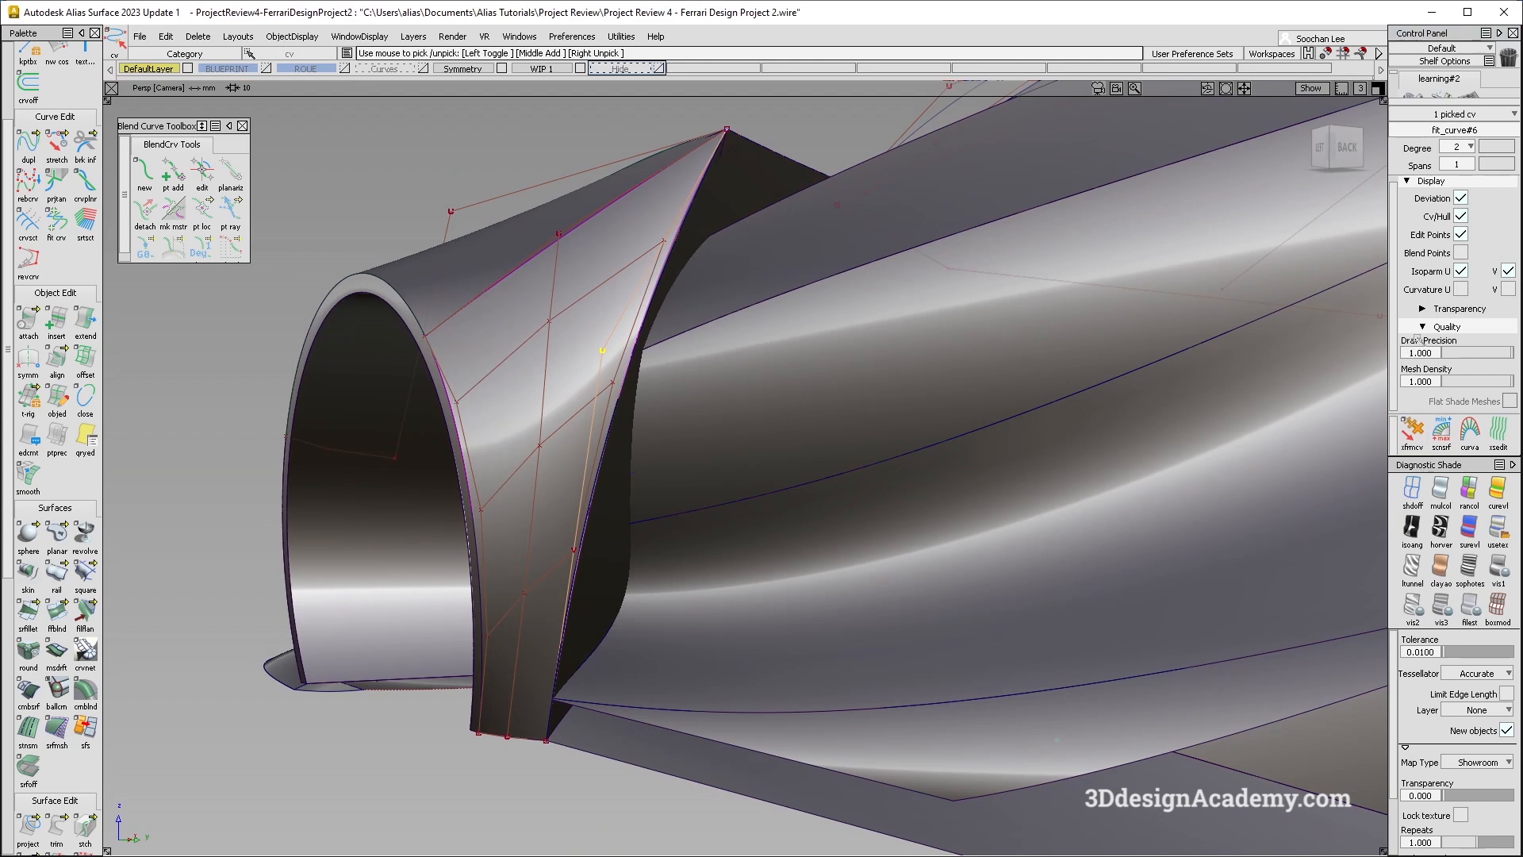
pyautogui.hotkey('alt', 'shift')
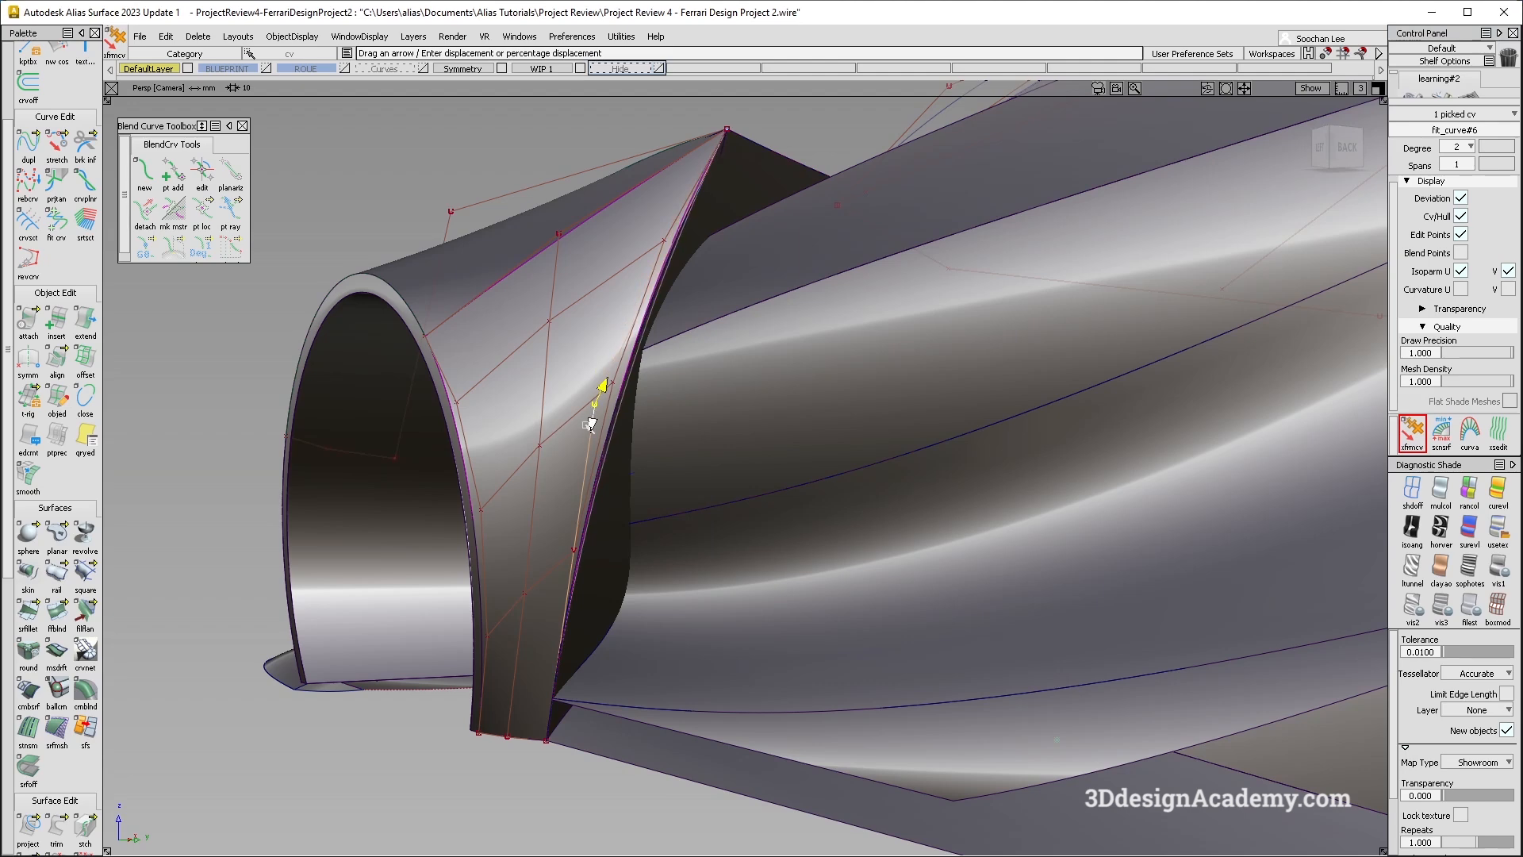
pyautogui.keyDown('alt'); pyautogui.keyDown('shift'); pyautogui.moveTo(590, 426); pyautogui.dragTo(562, 491); pyautogui.keyUp('shift'); pyautogui.keyUp('alt')
pyautogui.keyDown('ctrl'); pyautogui.keyDown('shift'); pyautogui.moveTo(595, 577); pyautogui.dragTo(615, 310); pyautogui.keyUp('shift'); pyautogui.keyUp('ctrl')
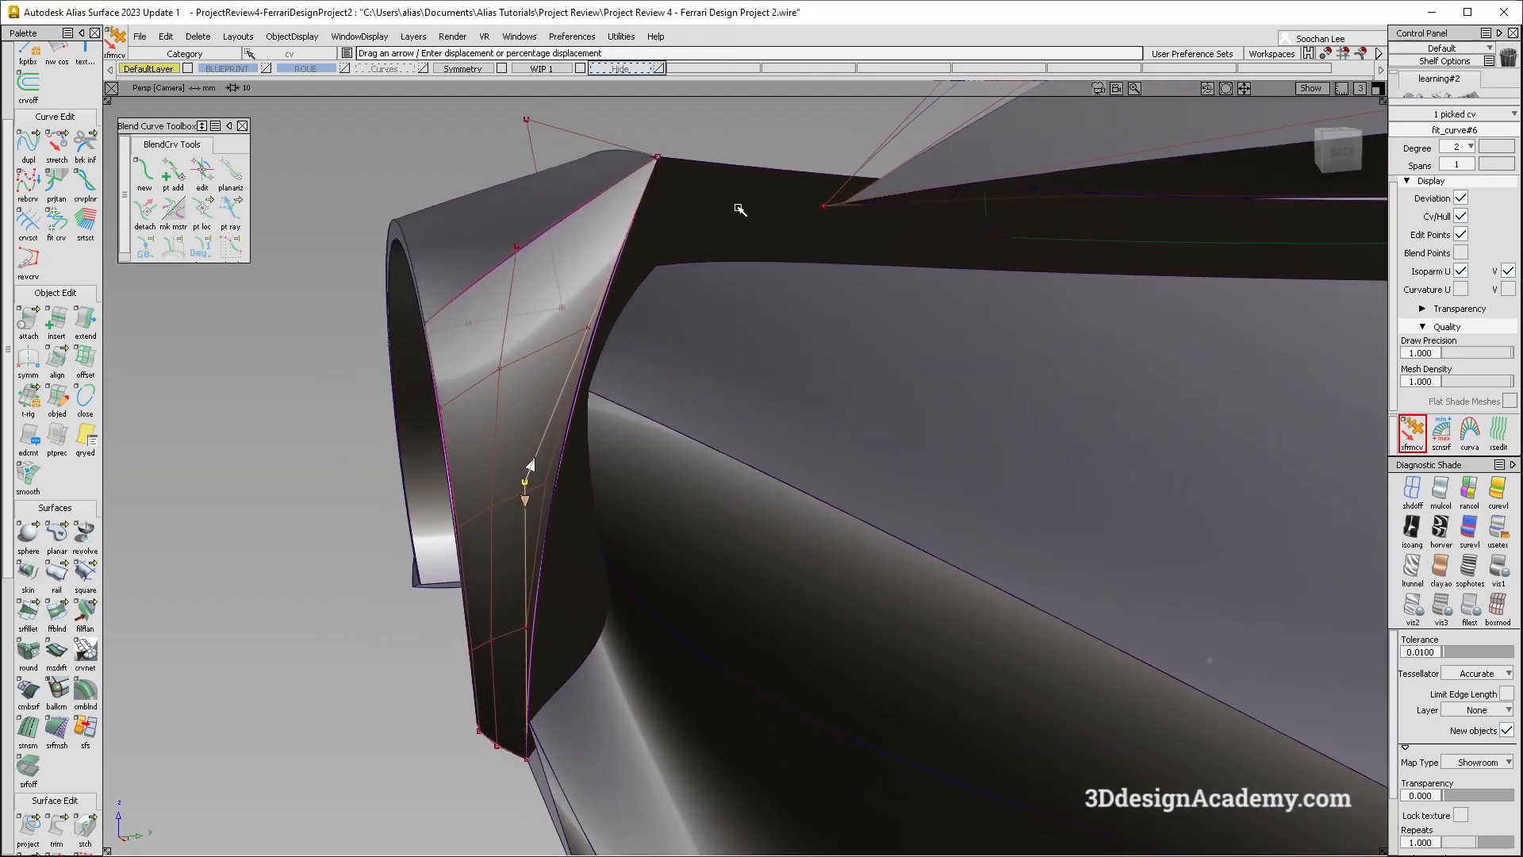
pyautogui.keyDown('ctrl'); pyautogui.keyDown('shift'); pyautogui.moveTo(737, 202); pyautogui.dragTo(674, 265); pyautogui.keyUp('shift'); pyautogui.keyUp('ctrl')
pyautogui.click(621, 257)
# Step: Examine the fender from several angles, switch to PresADACADEMY.pdf in Acrobat to compare it with the Ferrari sketches, and return to Alias
pyautogui.keyDown('ctrl'); pyautogui.keyDown('shift'); pyautogui.moveTo(618, 258); pyautogui.dragTo(752, 423, button='right'); pyautogui.keyUp('shift'); pyautogui.keyUp('ctrl')
pyautogui.moveTo(749, 420)
pyautogui.keyDown('alt'); pyautogui.keyDown('shift'); pyautogui.mouseDown()
pyautogui.moveTo(698, 390)
pyautogui.moveTo(690, 442)
pyautogui.moveTo(599, 594)
pyautogui.moveTo(588, 476)
pyautogui.mouseUp(); pyautogui.keyUp('shift'); pyautogui.keyUp('alt')
pyautogui.keyDown('ctrl'); pyautogui.keyDown('shift'); pyautogui.moveTo(571, 578); pyautogui.dragTo(663, 714, button='right'); pyautogui.keyUp('shift'); pyautogui.keyUp('ctrl')
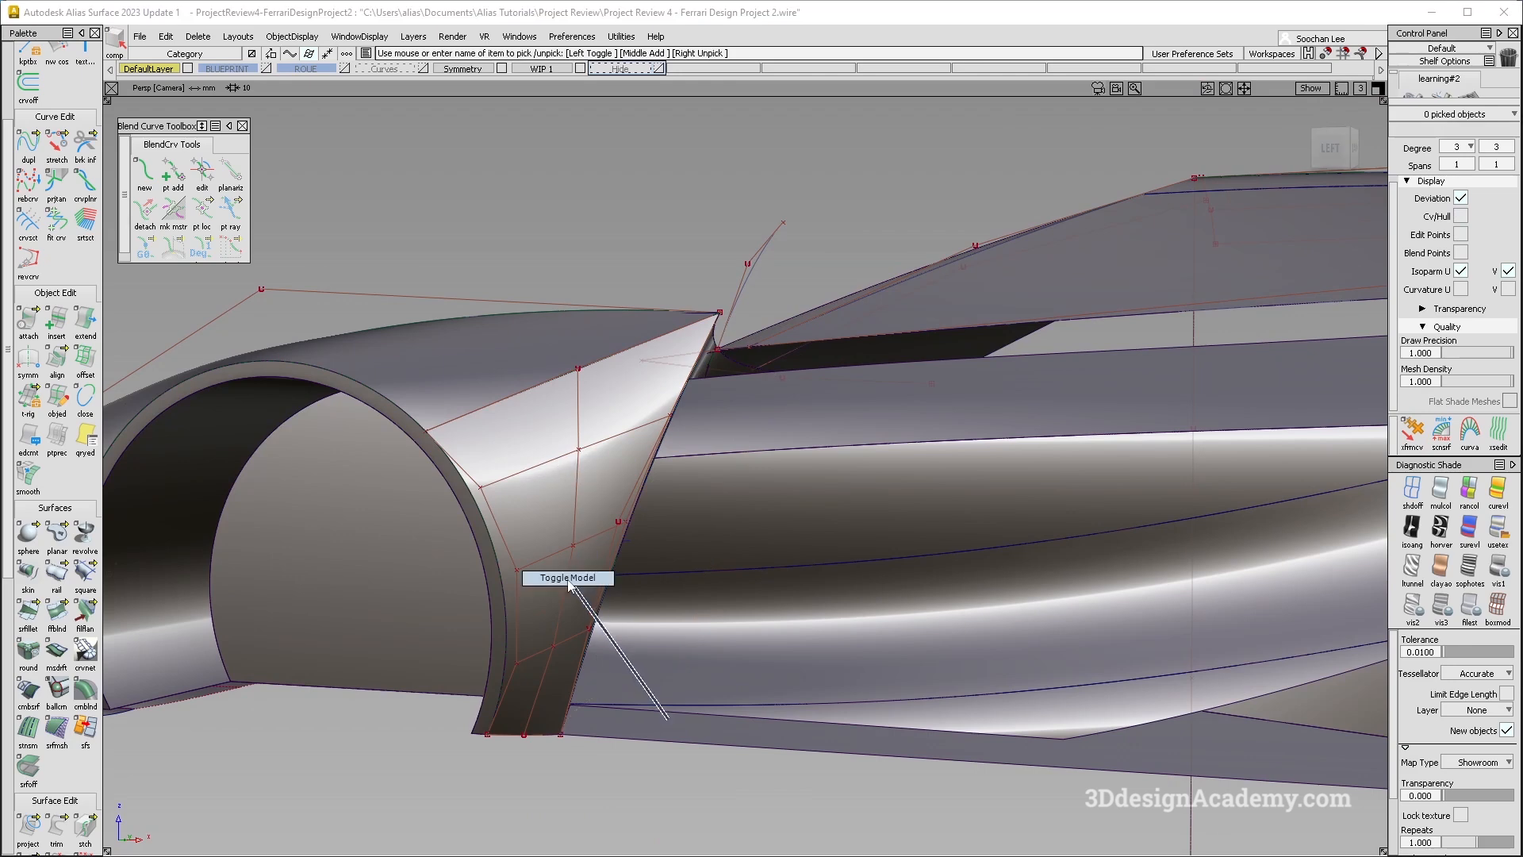
pyautogui.keyDown('alt'); pyautogui.keyDown('shift'); pyautogui.moveTo(595, 658); pyautogui.dragTo(731, 545, button='middle'); pyautogui.keyUp('shift'); pyautogui.keyUp('alt')
pyautogui.moveTo(731, 544)
pyautogui.keyDown('alt'); pyautogui.keyDown('shift'); pyautogui.mouseDown()
pyautogui.moveTo(730, 531)
pyautogui.moveTo(695, 651)
pyautogui.moveTo(693, 503)
pyautogui.moveTo(703, 634)
pyautogui.mouseUp(); pyautogui.keyUp('shift'); pyautogui.keyUp('alt')
pyautogui.keyDown('ctrl'); pyautogui.keyDown('shift'); pyautogui.moveTo(857, 726); pyautogui.dragTo(706, 439, button='right'); pyautogui.keyUp('shift'); pyautogui.keyUp('ctrl')
pyautogui.keyDown('alt'); pyautogui.keyDown('shift'); pyautogui.moveTo(706, 438); pyautogui.dragTo(754, 482); pyautogui.keyUp('shift'); pyautogui.keyUp('alt')
pyautogui.keyDown('ctrl'); pyautogui.keyDown('shift'); pyautogui.moveTo(738, 620); pyautogui.dragTo(701, 414); pyautogui.keyUp('shift'); pyautogui.keyUp('ctrl')
pyautogui.hotkey('alt', 'Tab')
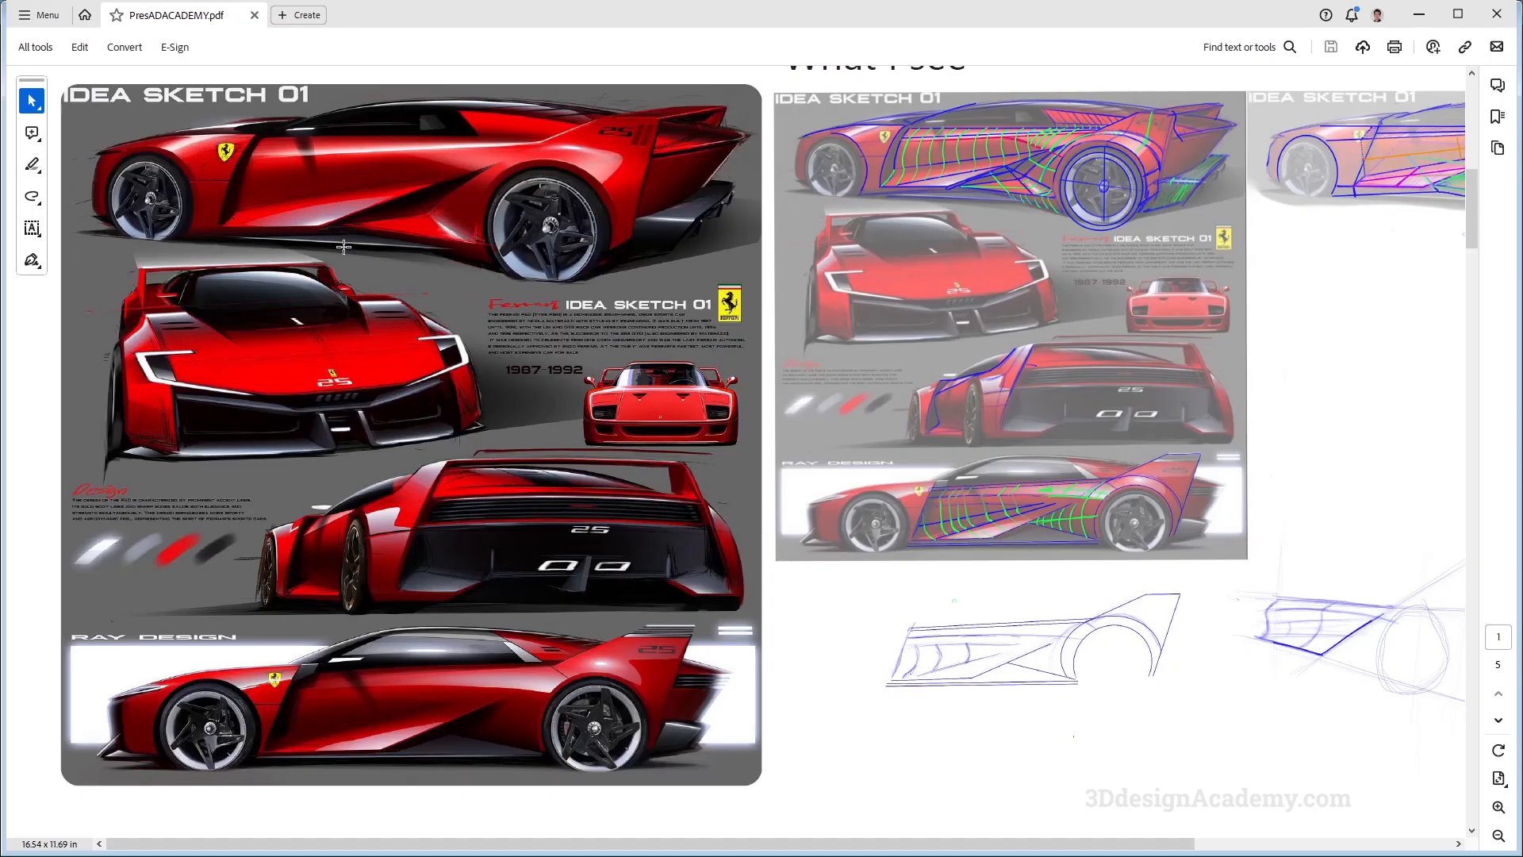
pyautogui.hotkey('alt', 'Tab')
# Step: Hide the CV display of the square surface behind the wheel arch and check the fender from several angles
pyautogui.keyDown('alt'); pyautogui.keyDown('shift'); pyautogui.moveTo(639, 473); pyautogui.dragTo(360, 360); pyautogui.keyUp('shift'); pyautogui.keyUp('alt')
pyautogui.moveTo(738, 396)
pyautogui.keyDown('alt'); pyautogui.keyDown('shift'); pyautogui.mouseDown()
pyautogui.moveTo(612, 406)
pyautogui.moveTo(727, 497)
pyautogui.moveTo(765, 418)
pyautogui.moveTo(615, 341)
pyautogui.moveTo(540, 364)
pyautogui.mouseUp(); pyautogui.keyUp('shift'); pyautogui.keyUp('alt')
pyautogui.keyDown('ctrl'); pyautogui.keyDown('shift'); pyautogui.moveTo(868, 505); pyautogui.dragTo(663, 517, button='middle'); pyautogui.keyUp('shift'); pyautogui.keyUp('ctrl')
pyautogui.click(665, 514)
pyautogui.keyDown('alt'); pyautogui.keyDown('shift'); pyautogui.moveTo(620, 442); pyautogui.dragTo(738, 486); pyautogui.keyUp('shift'); pyautogui.keyUp('alt')
pyautogui.keyDown('ctrl'); pyautogui.keyDown('shift'); pyautogui.moveTo(775, 407); pyautogui.dragTo(635, 541, button='middle'); pyautogui.keyUp('shift'); pyautogui.keyUp('ctrl')
pyautogui.click(676, 438)
pyautogui.keyDown('alt'); pyautogui.keyDown('shift'); pyautogui.moveTo(553, 473); pyautogui.dragTo(723, 518); pyautogui.keyUp('shift'); pyautogui.keyUp('alt')
pyautogui.hotkey('ctrl', 'z')
pyautogui.keyDown('alt'); pyautogui.keyDown('shift'); pyautogui.moveTo(721, 572); pyautogui.dragTo(511, 491); pyautogui.keyUp('shift'); pyautogui.keyUp('alt')
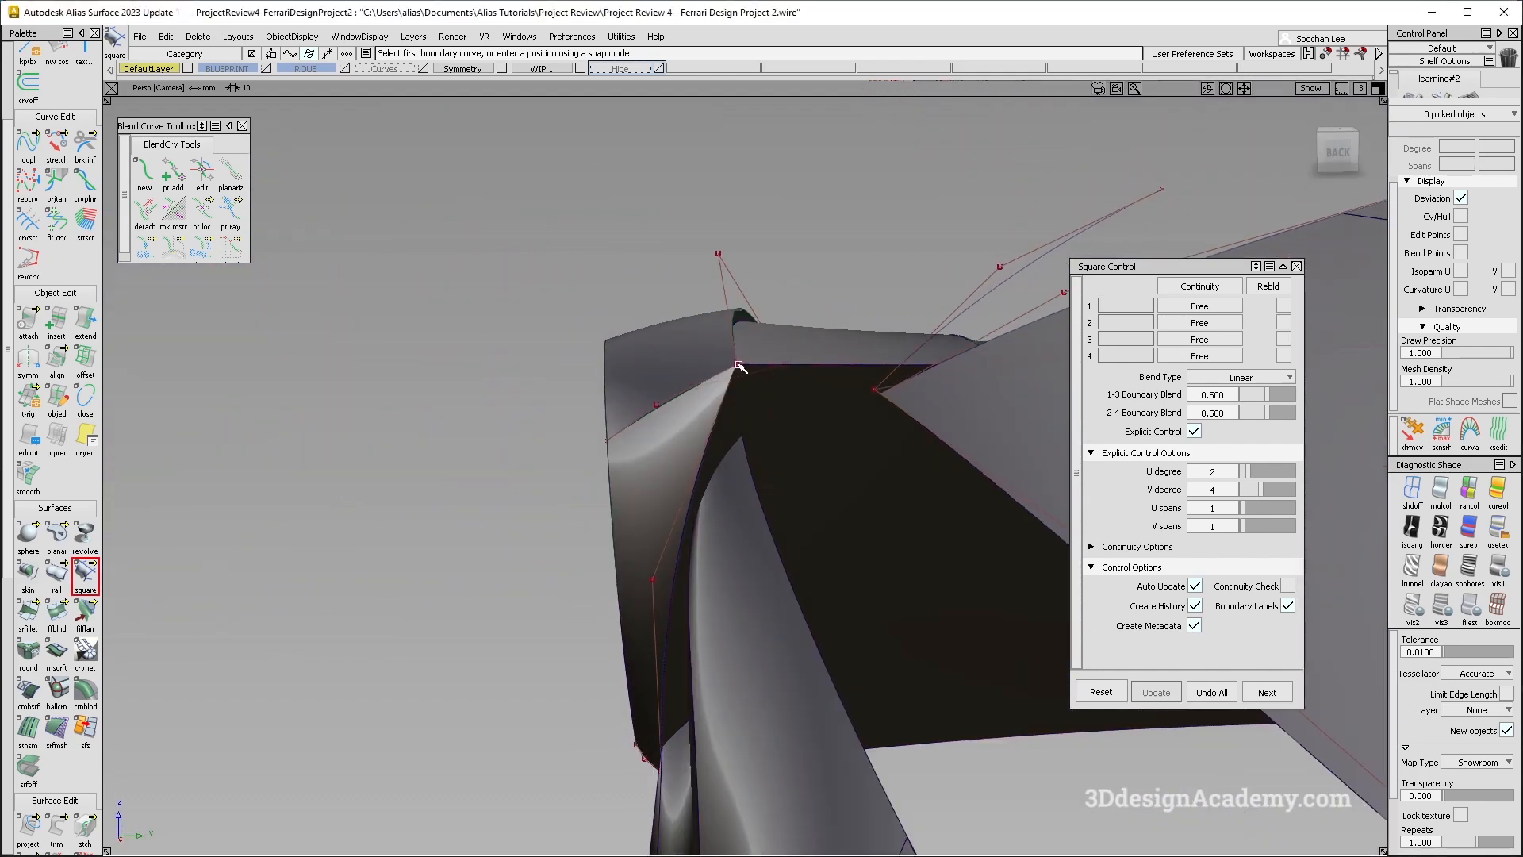
pyautogui.keyDown('alt'); pyautogui.keyDown('shift'); pyautogui.moveTo(672, 402); pyautogui.dragTo(867, 598); pyautogui.keyUp('shift'); pyautogui.keyUp('alt')
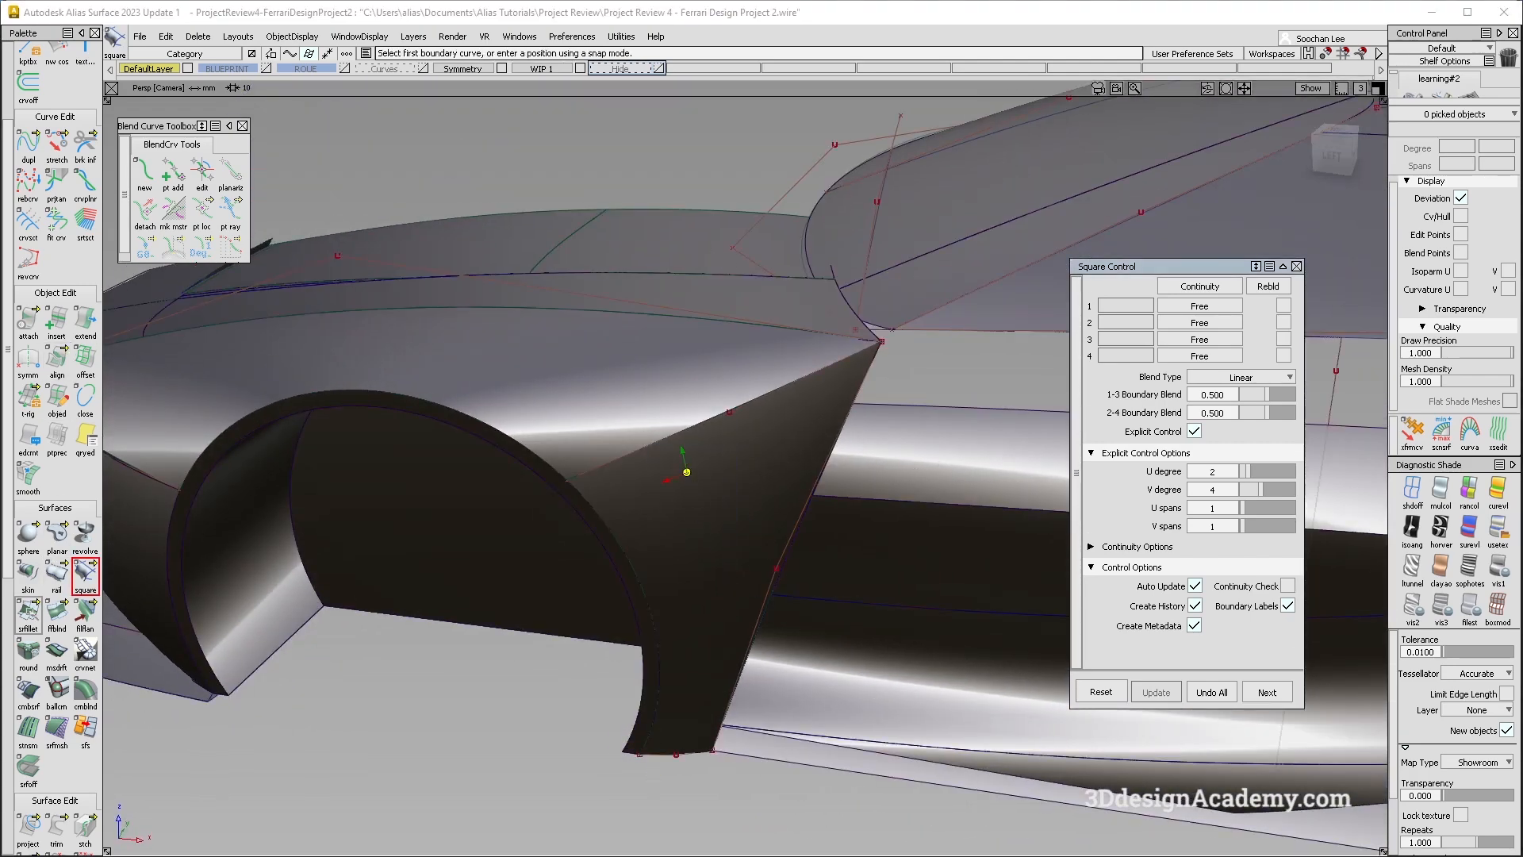
# Step: Start a Surface Fillet between the surfaces above and behind the wheel arch, with construction type Arc (Chord)
pyautogui.click(28, 614)
pyautogui.click(707, 374)
pyautogui.click(727, 529)
pyautogui.keyDown('alt'); pyautogui.keyDown('shift'); pyautogui.moveTo(721, 432); pyautogui.dragTo(596, 436); pyautogui.keyUp('shift'); pyautogui.keyUp('alt')
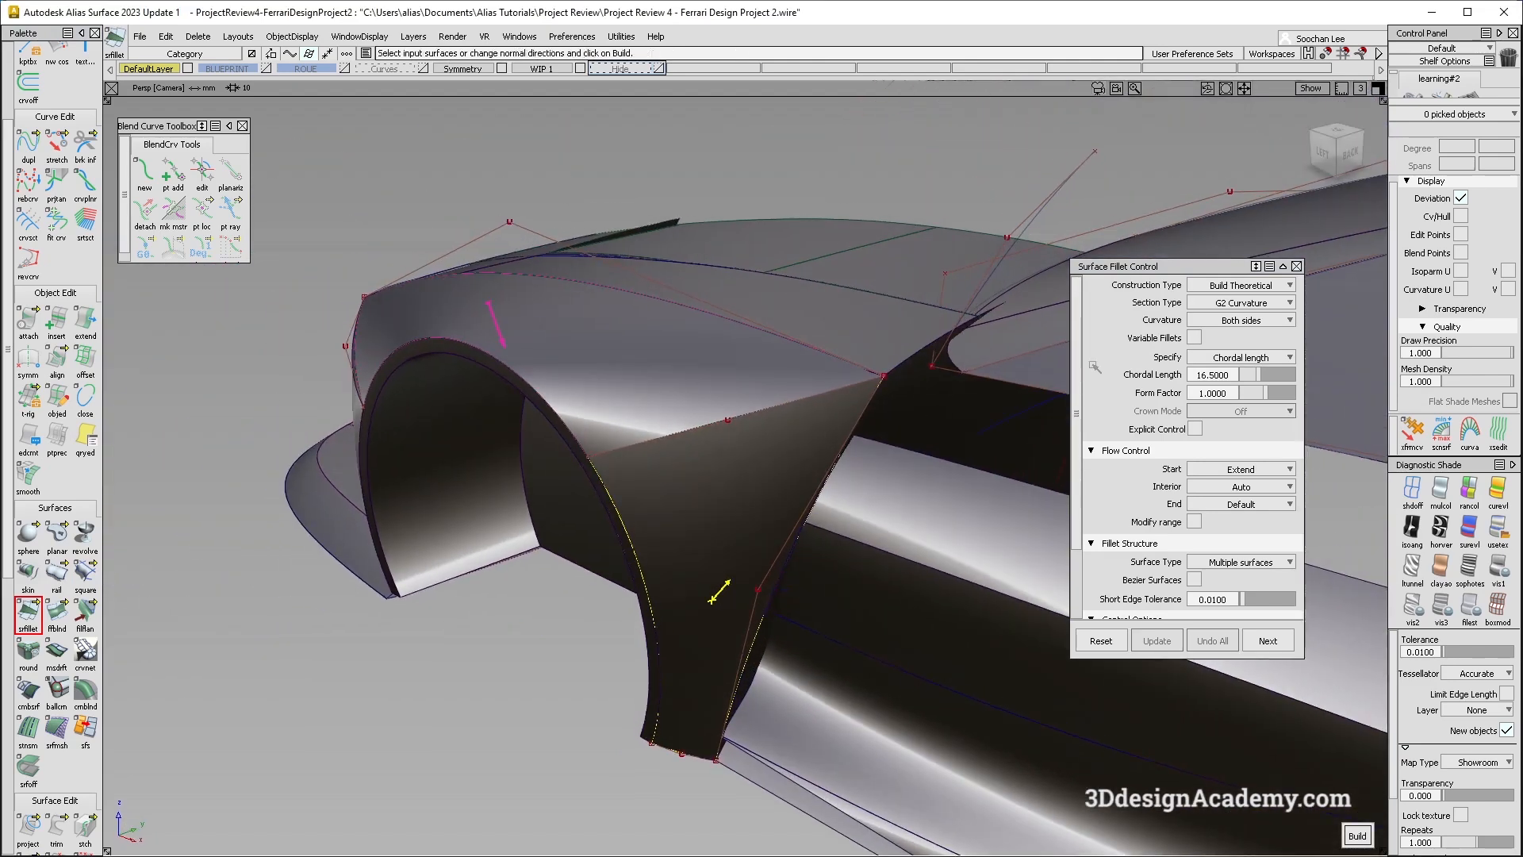
pyautogui.keyDown('alt'); pyautogui.keyDown('shift'); pyautogui.moveTo(775, 402); pyautogui.dragTo(700, 410); pyautogui.keyUp('shift'); pyautogui.keyUp('alt')
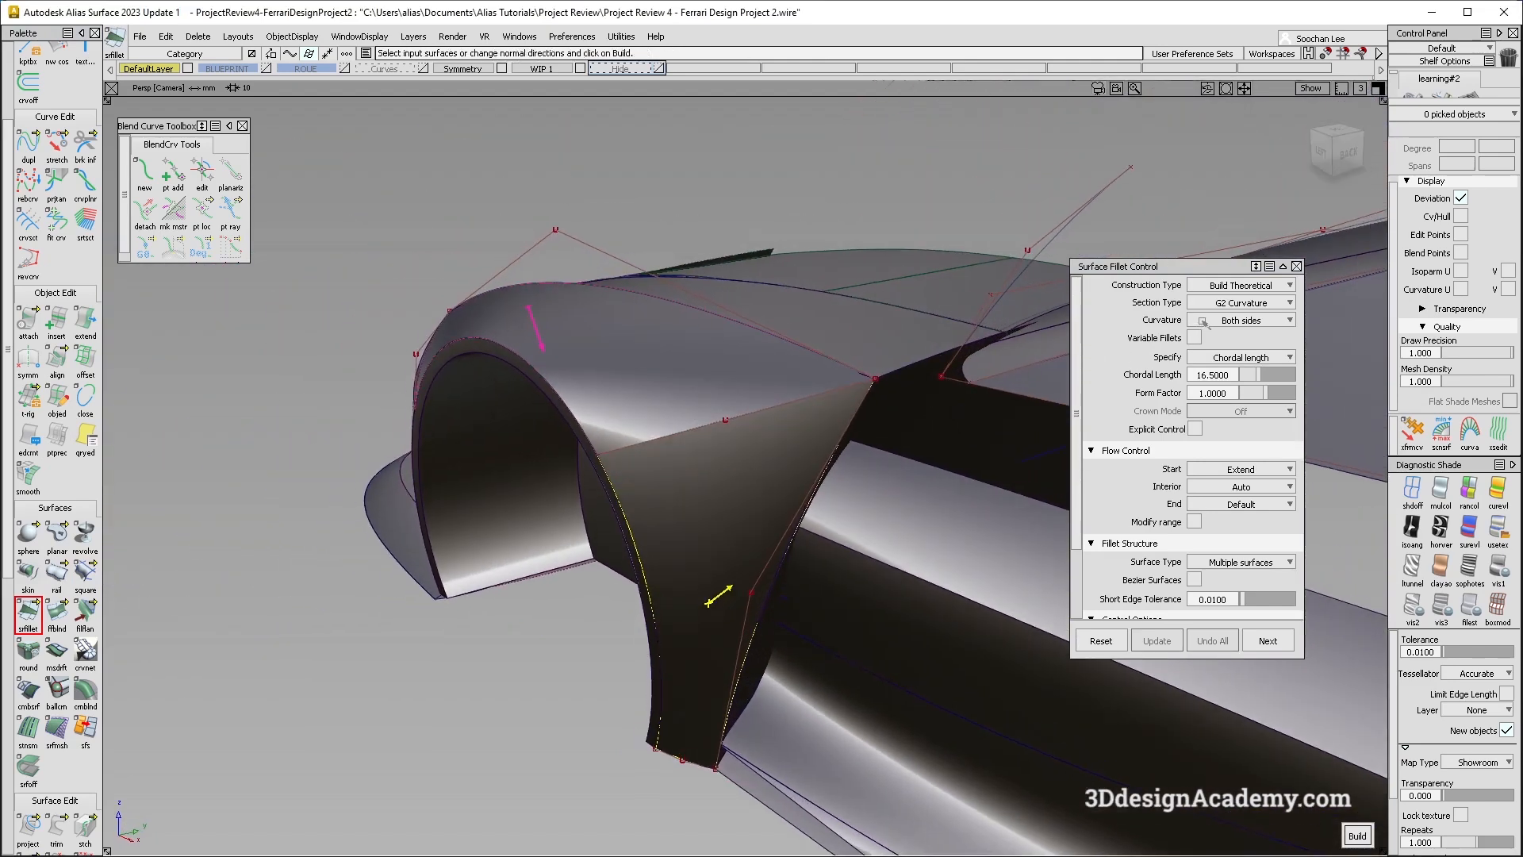
pyautogui.click(1239, 286)
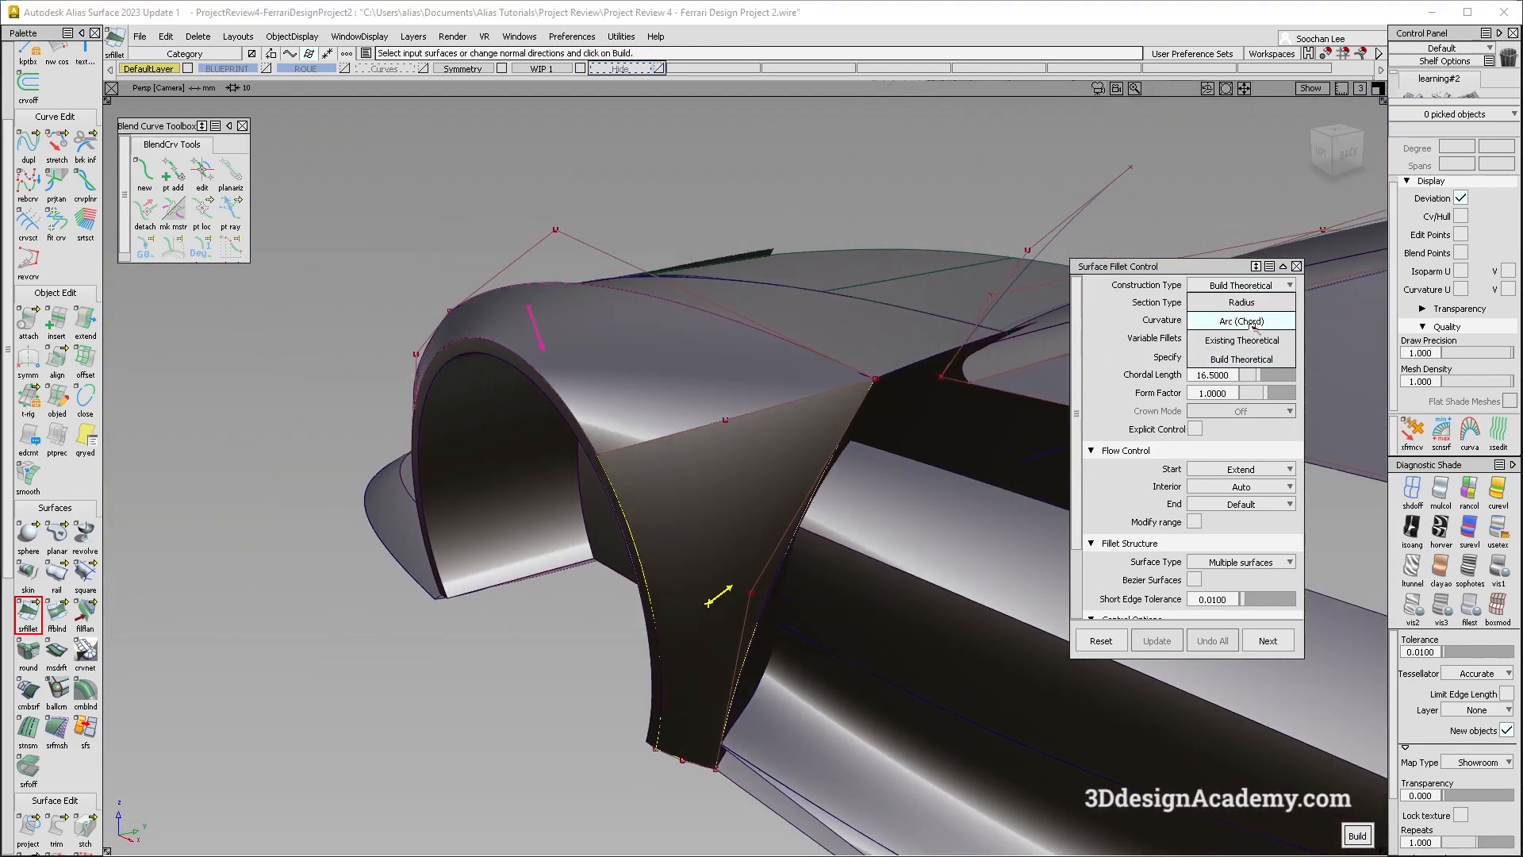
pyautogui.click(1242, 314)
# Step: Set the chordal length to 10 and build the fillet between the two fender surfaces
pyautogui.keyDown('alt'); pyautogui.keyDown('shift'); pyautogui.moveTo(637, 517); pyautogui.dragTo(706, 519); pyautogui.keyUp('shift'); pyautogui.keyUp('alt')
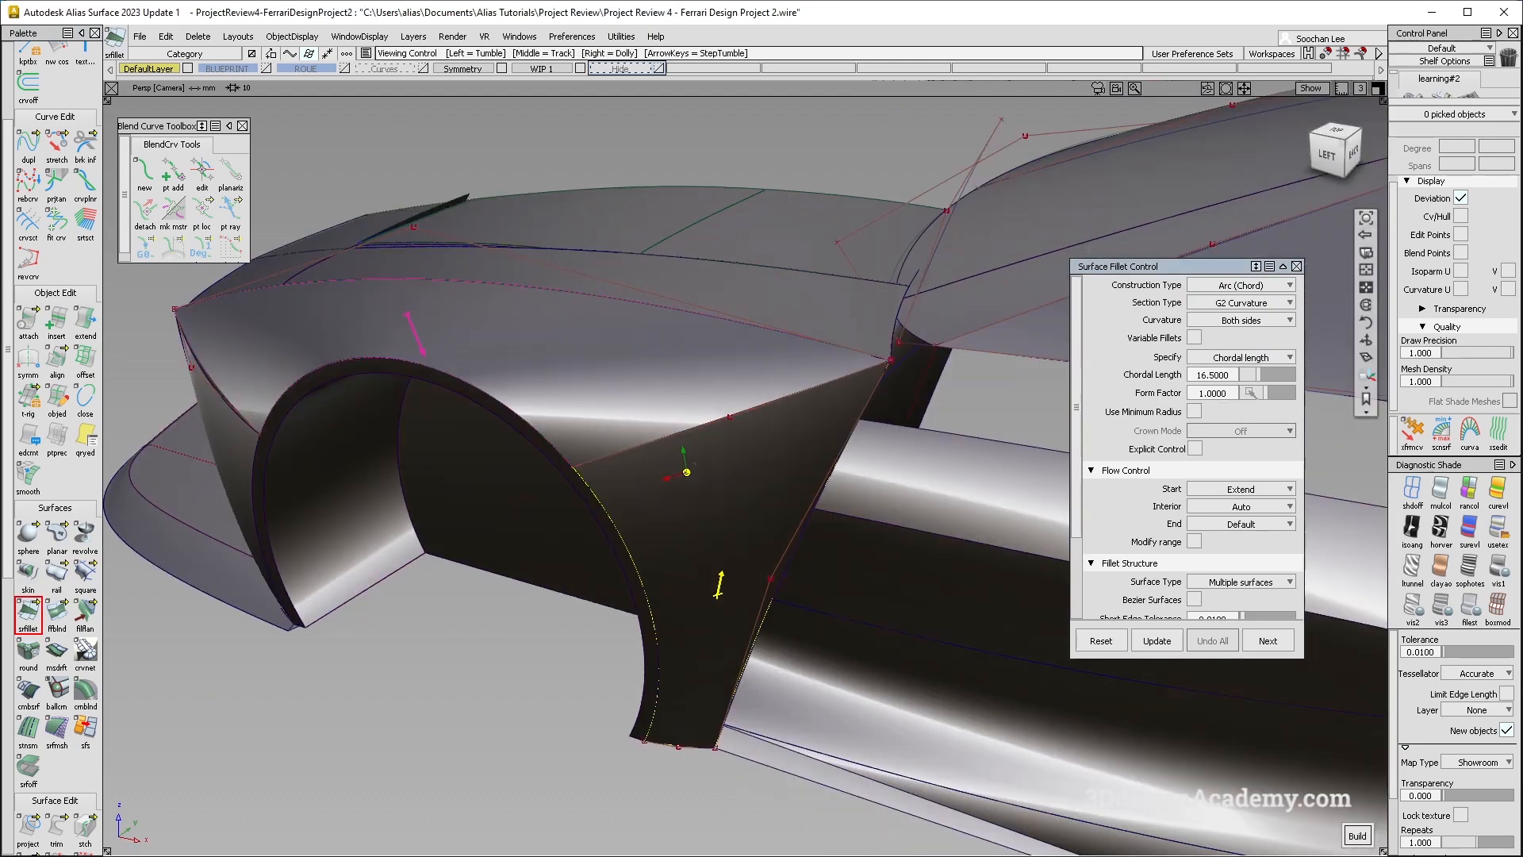
pyautogui.moveTo(1230, 374); pyautogui.dragTo(999, 374)
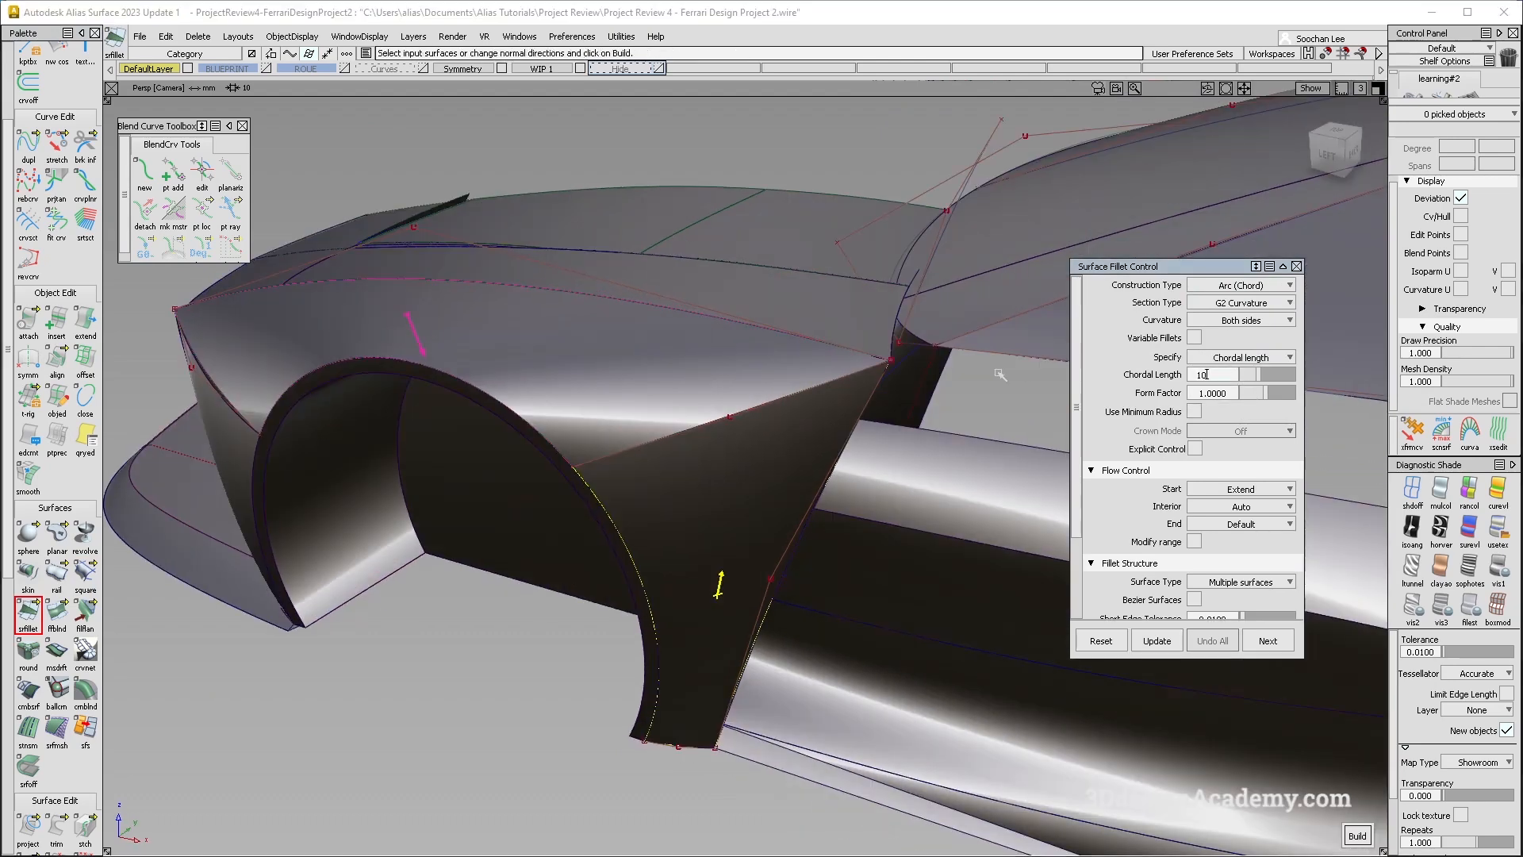
pyautogui.press('space')
pyautogui.keyDown('alt'); pyautogui.keyDown('shift'); pyautogui.moveTo(685, 437); pyautogui.dragTo(609, 452); pyautogui.keyUp('shift'); pyautogui.keyUp('alt')
pyautogui.keyDown('alt'); pyautogui.keyDown('shift'); pyautogui.click(574, 475); pyautogui.keyUp('shift'); pyautogui.keyUp('alt')
pyautogui.keyDown('alt'); pyautogui.keyDown('shift'); pyautogui.moveTo(585, 476); pyautogui.dragTo(491, 432, button='right'); pyautogui.keyUp('shift'); pyautogui.keyUp('alt')
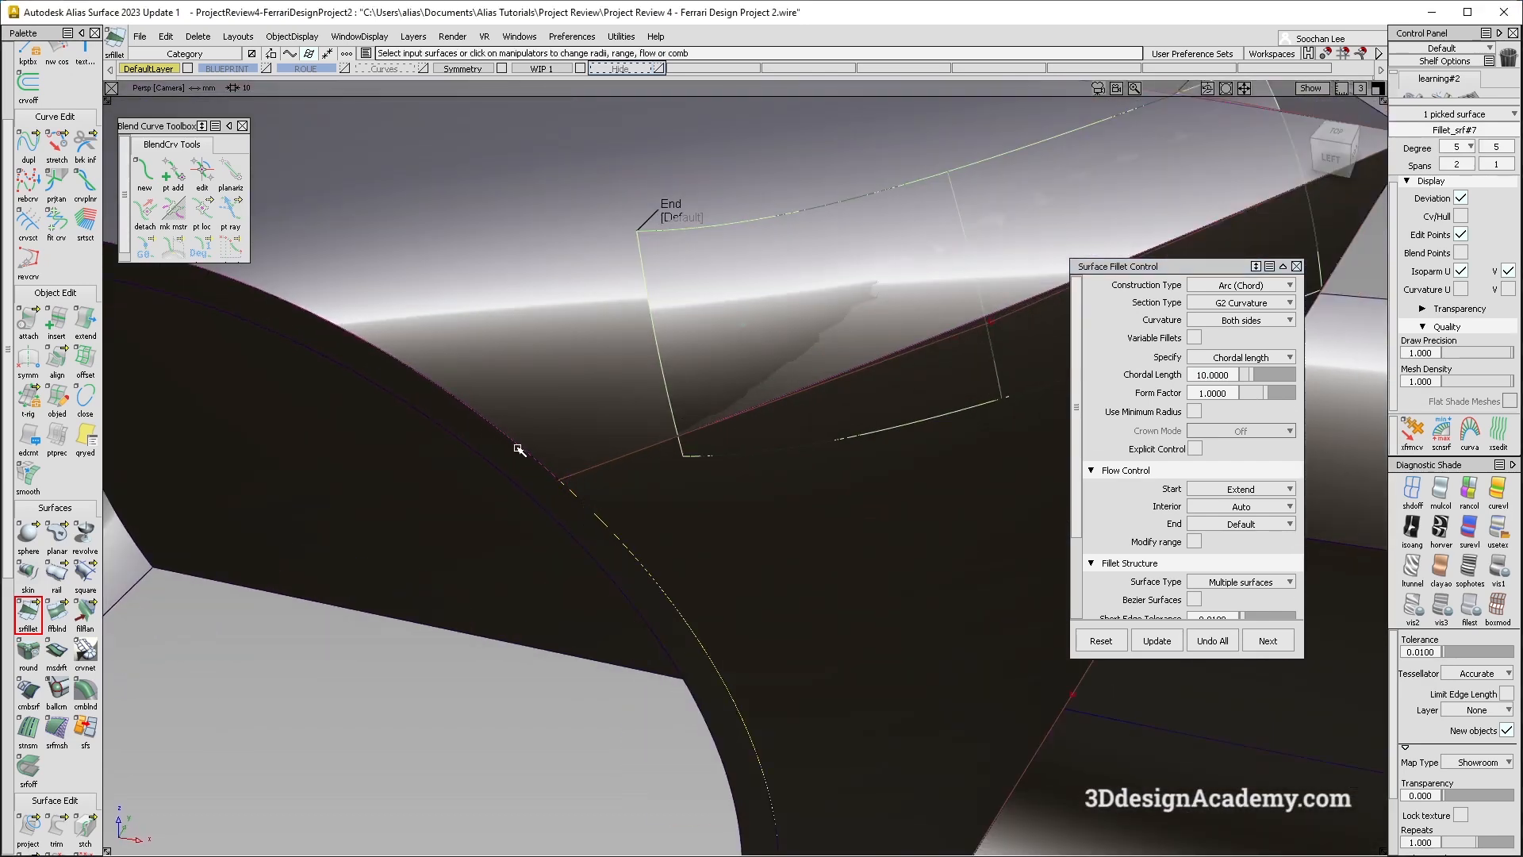
# Step: Examine how the fillet ends beside the wheel arch flange from several angles, picking and unpicking the adjoining surface
pyautogui.keyDown('alt'); pyautogui.keyDown('shift'); pyautogui.moveTo(621, 545); pyautogui.dragTo(676, 428); pyautogui.keyUp('shift'); pyautogui.keyUp('alt')
pyautogui.moveTo(652, 523)
pyautogui.keyDown('alt'); pyautogui.keyDown('shift'); pyautogui.mouseDown()
pyautogui.moveTo(673, 535)
pyautogui.moveTo(623, 514)
pyautogui.mouseUp(); pyautogui.keyUp('shift'); pyautogui.keyUp('alt')
pyautogui.click(541, 360)
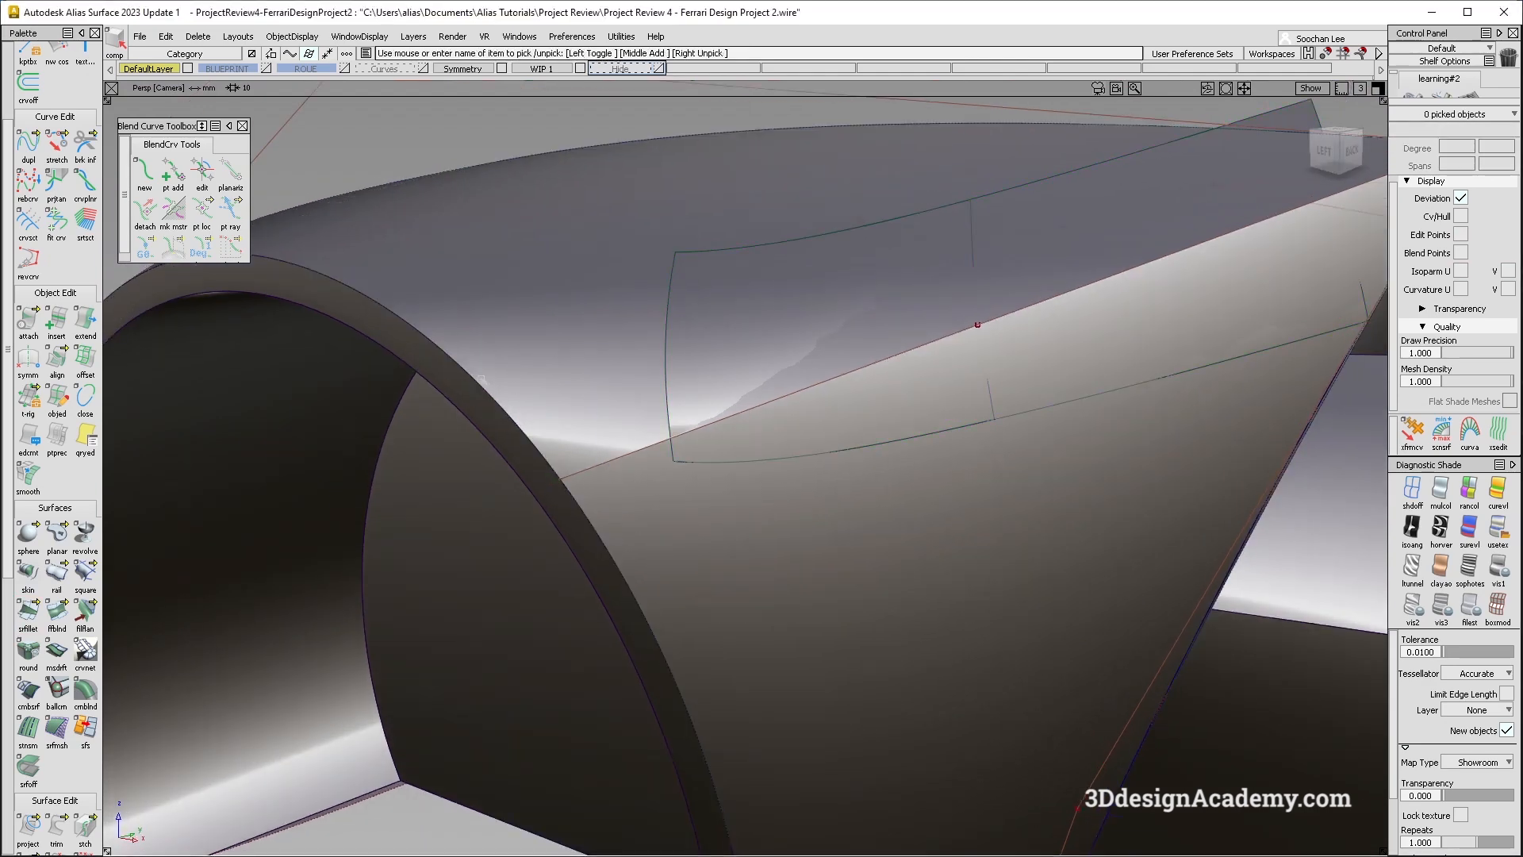
pyautogui.click(496, 416)
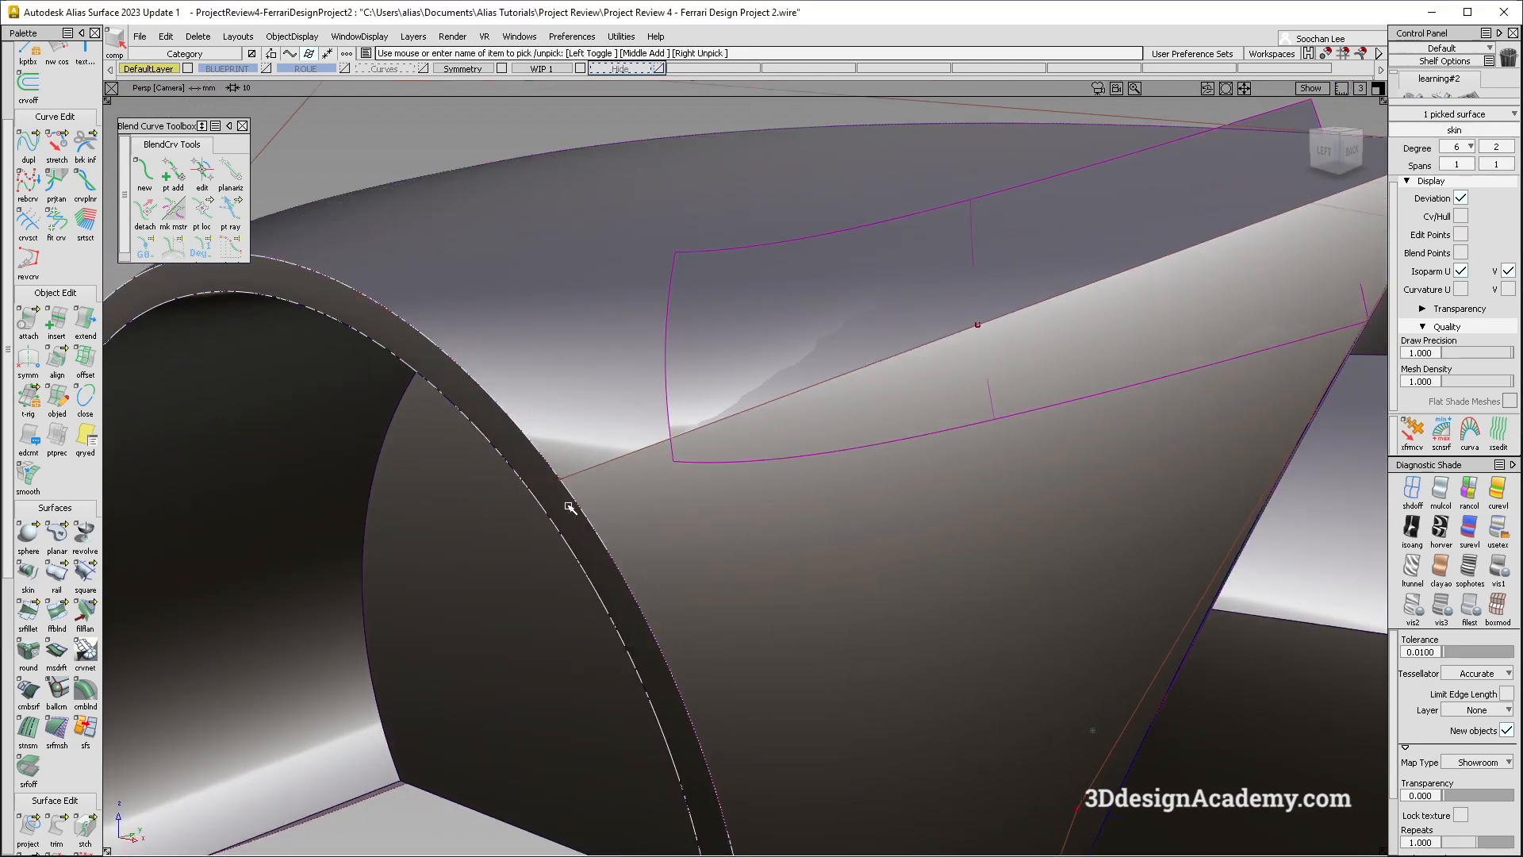
pyautogui.keyDown('alt'); pyautogui.keyDown('shift'); pyautogui.moveTo(569, 506); pyautogui.dragTo(598, 486); pyautogui.keyUp('shift'); pyautogui.keyUp('alt')
pyautogui.click(505, 388)
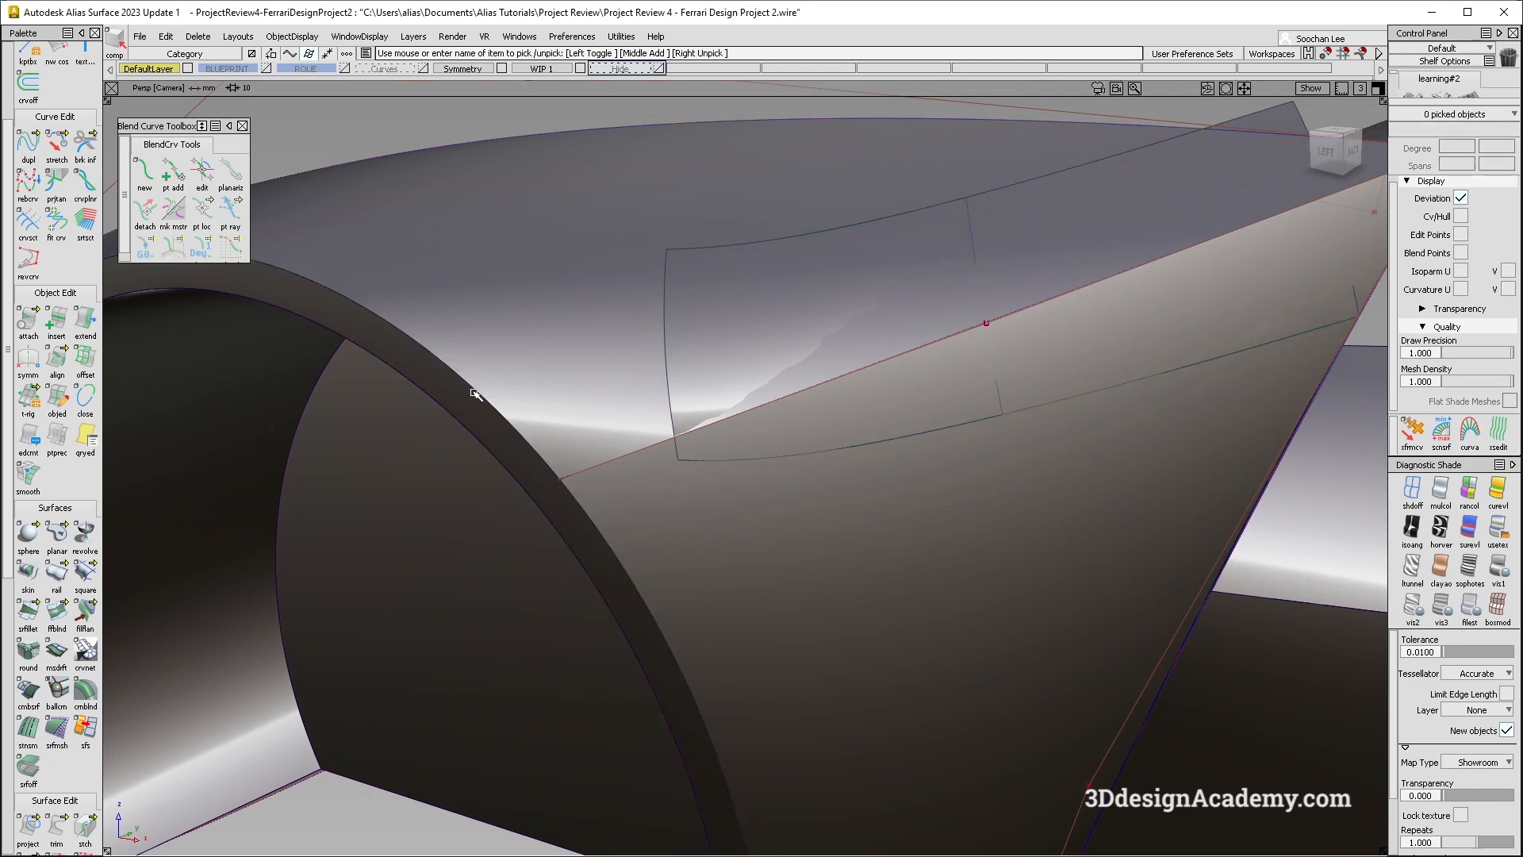
pyautogui.keyDown('alt'); pyautogui.keyDown('shift'); pyautogui.moveTo(697, 483); pyautogui.dragTo(562, 464, button='right'); pyautogui.keyUp('shift'); pyautogui.keyUp('alt')
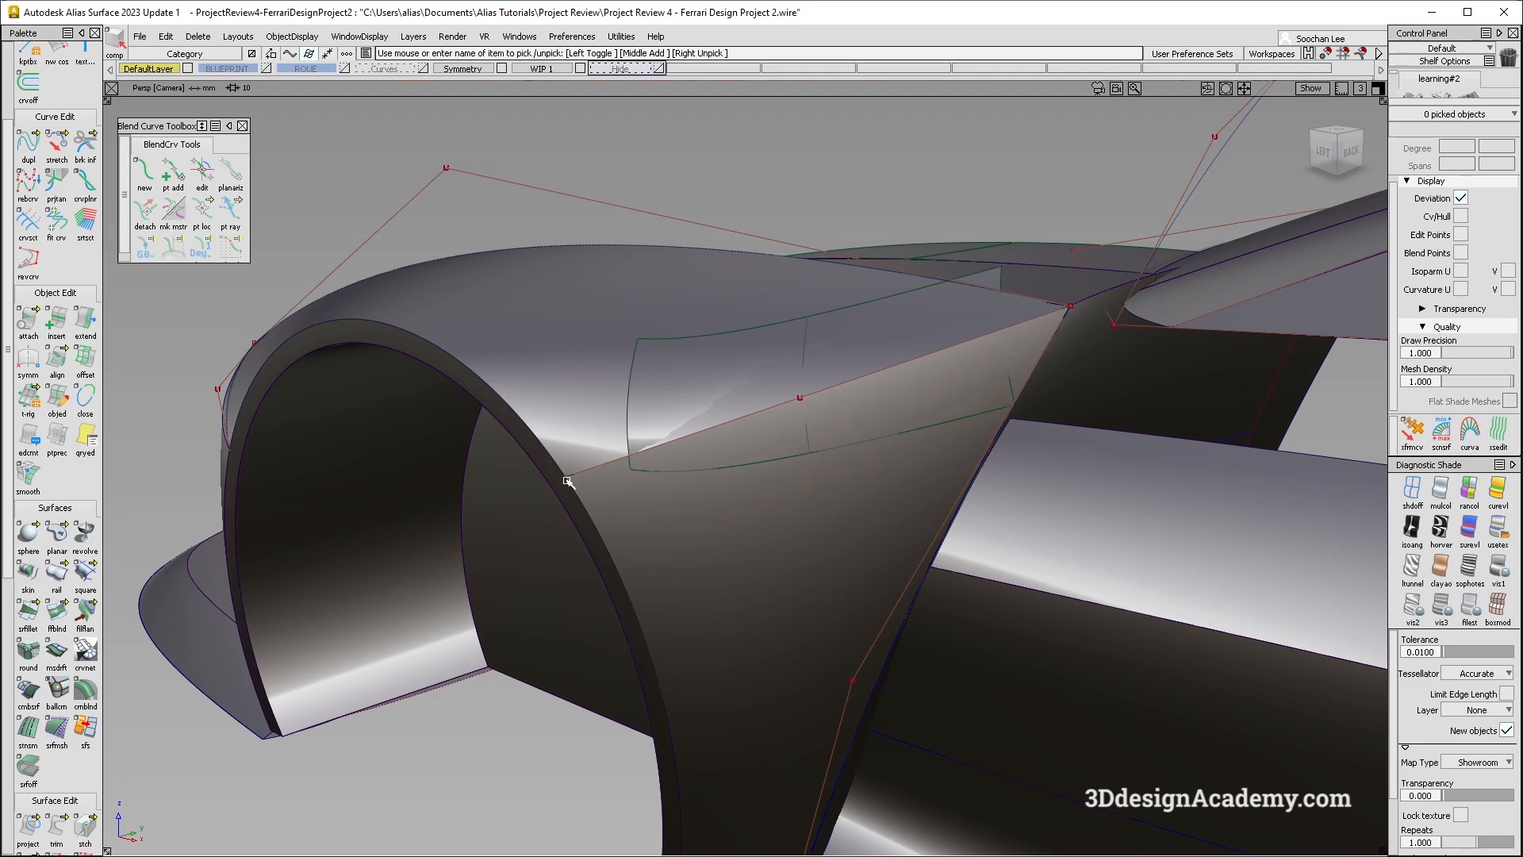
pyautogui.keyDown('alt'); pyautogui.keyDown('shift'); pyautogui.moveTo(585, 480); pyautogui.dragTo(1071, 365); pyautogui.keyUp('shift'); pyautogui.keyUp('alt')
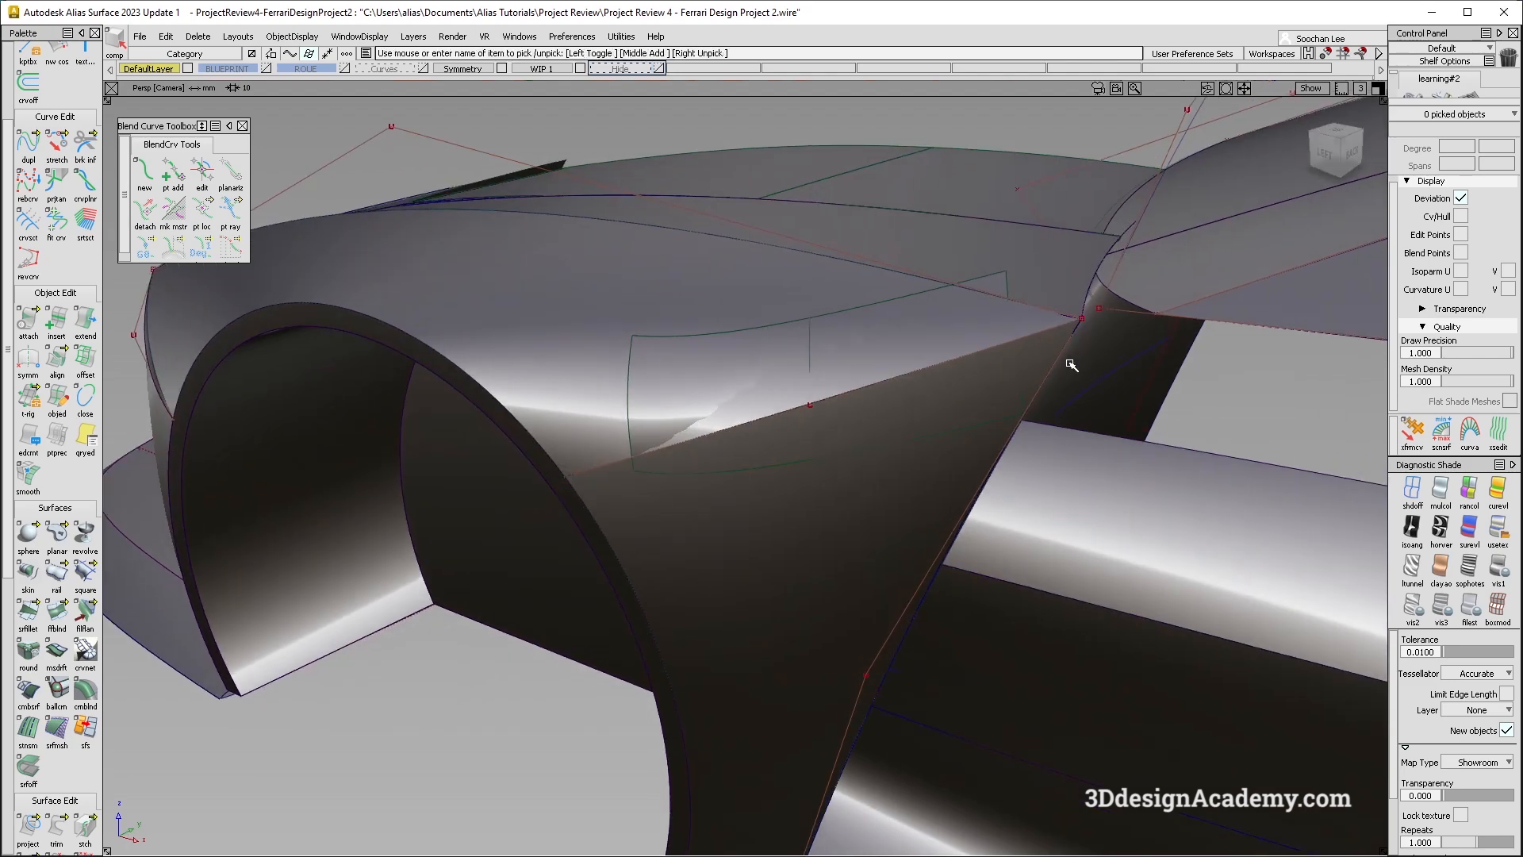
# Step: Reopen the fender fillet for editing, inspect its ends, and change its construction type to Existing Theoretical
pyautogui.click(810, 339)
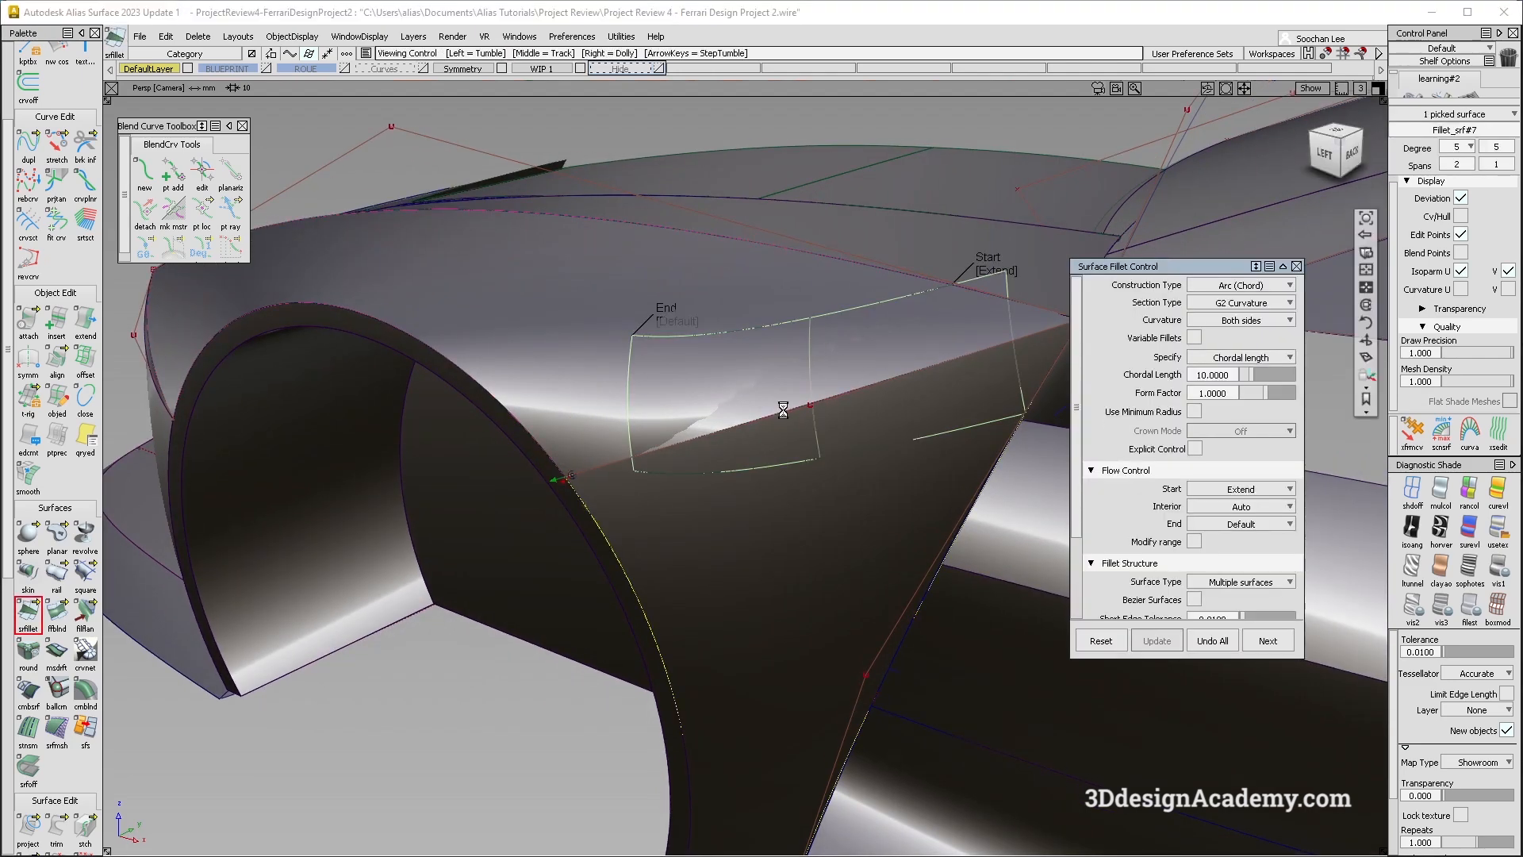
pyautogui.keyDown('alt'); pyautogui.keyDown('shift'); pyautogui.moveTo(778, 402); pyautogui.dragTo(855, 352); pyautogui.keyUp('shift'); pyautogui.keyUp('alt')
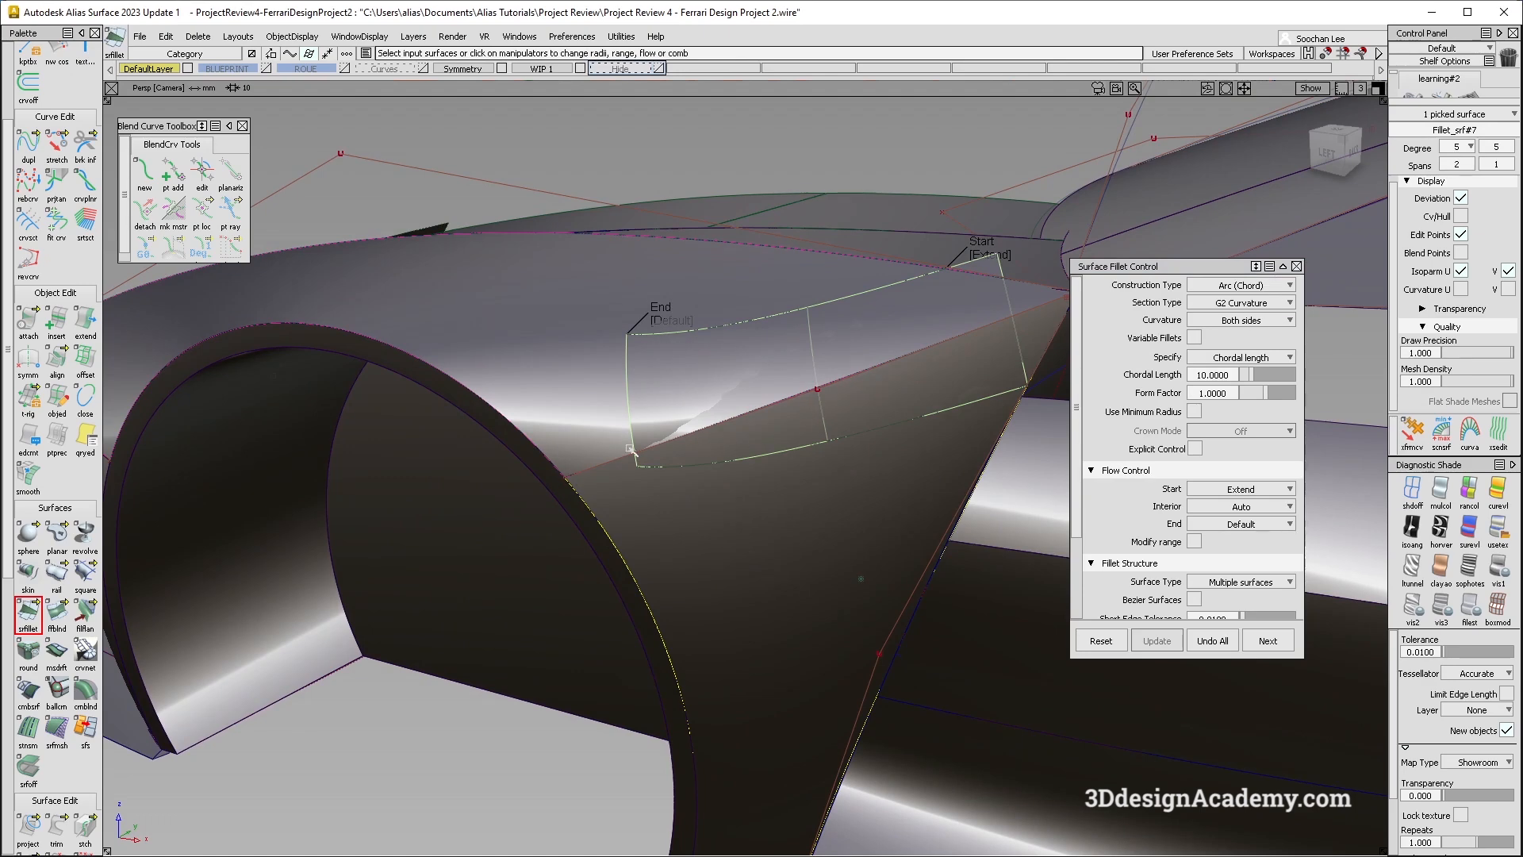
pyautogui.keyDown('alt'); pyautogui.keyDown('shift'); pyautogui.moveTo(698, 486); pyautogui.dragTo(656, 436); pyautogui.keyUp('shift'); pyautogui.keyUp('alt')
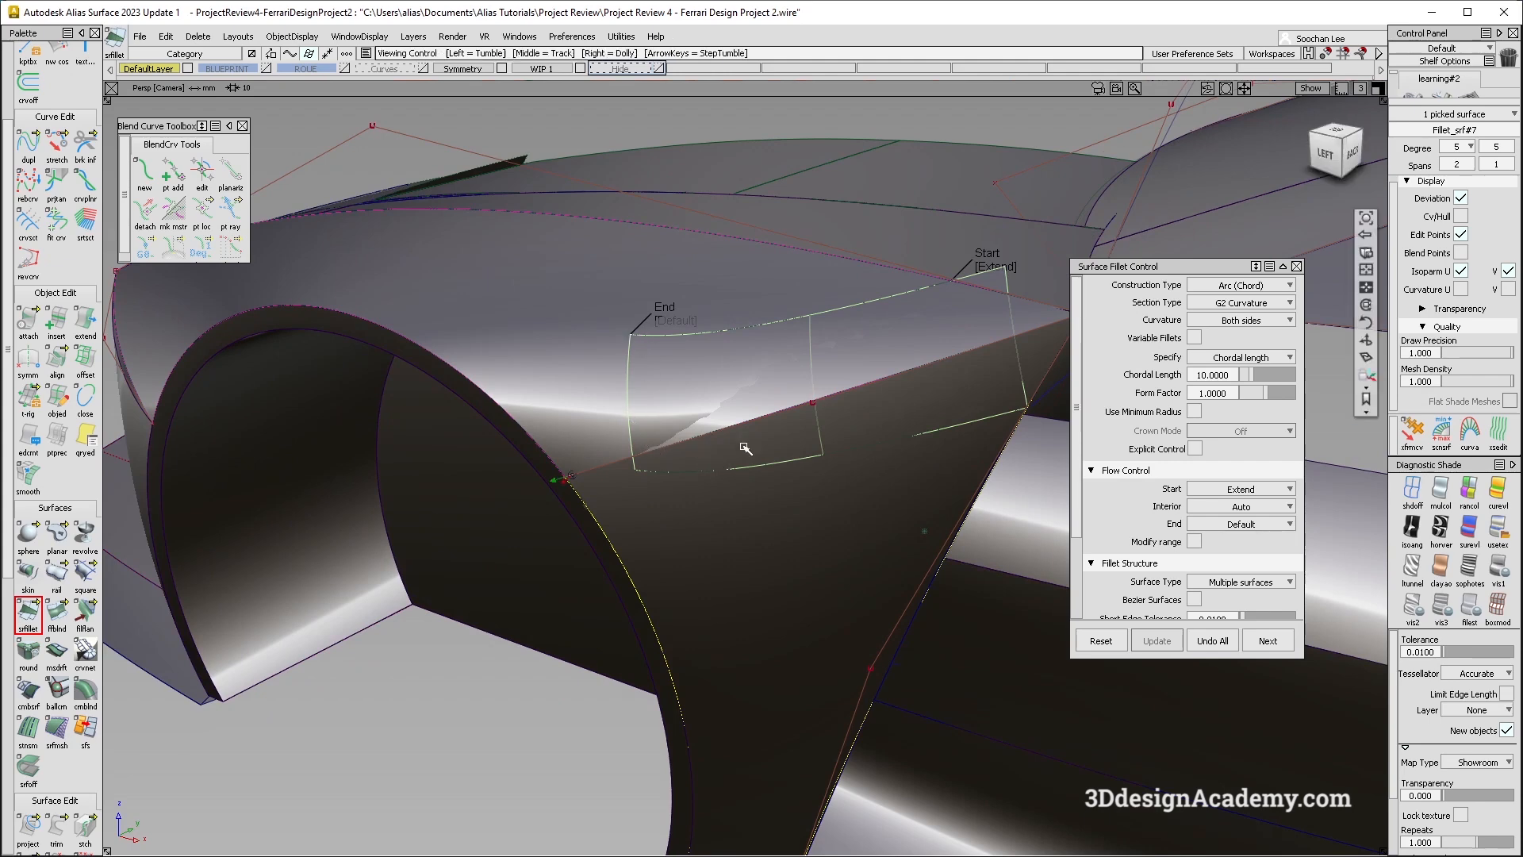
pyautogui.keyDown('alt'); pyautogui.keyDown('shift'); pyautogui.moveTo(734, 463); pyautogui.dragTo(673, 307); pyautogui.keyUp('shift'); pyautogui.keyUp('alt')
pyautogui.keyDown('alt'); pyautogui.keyDown('shift'); pyautogui.moveTo(699, 438); pyautogui.dragTo(748, 456); pyautogui.keyUp('shift'); pyautogui.keyUp('alt')
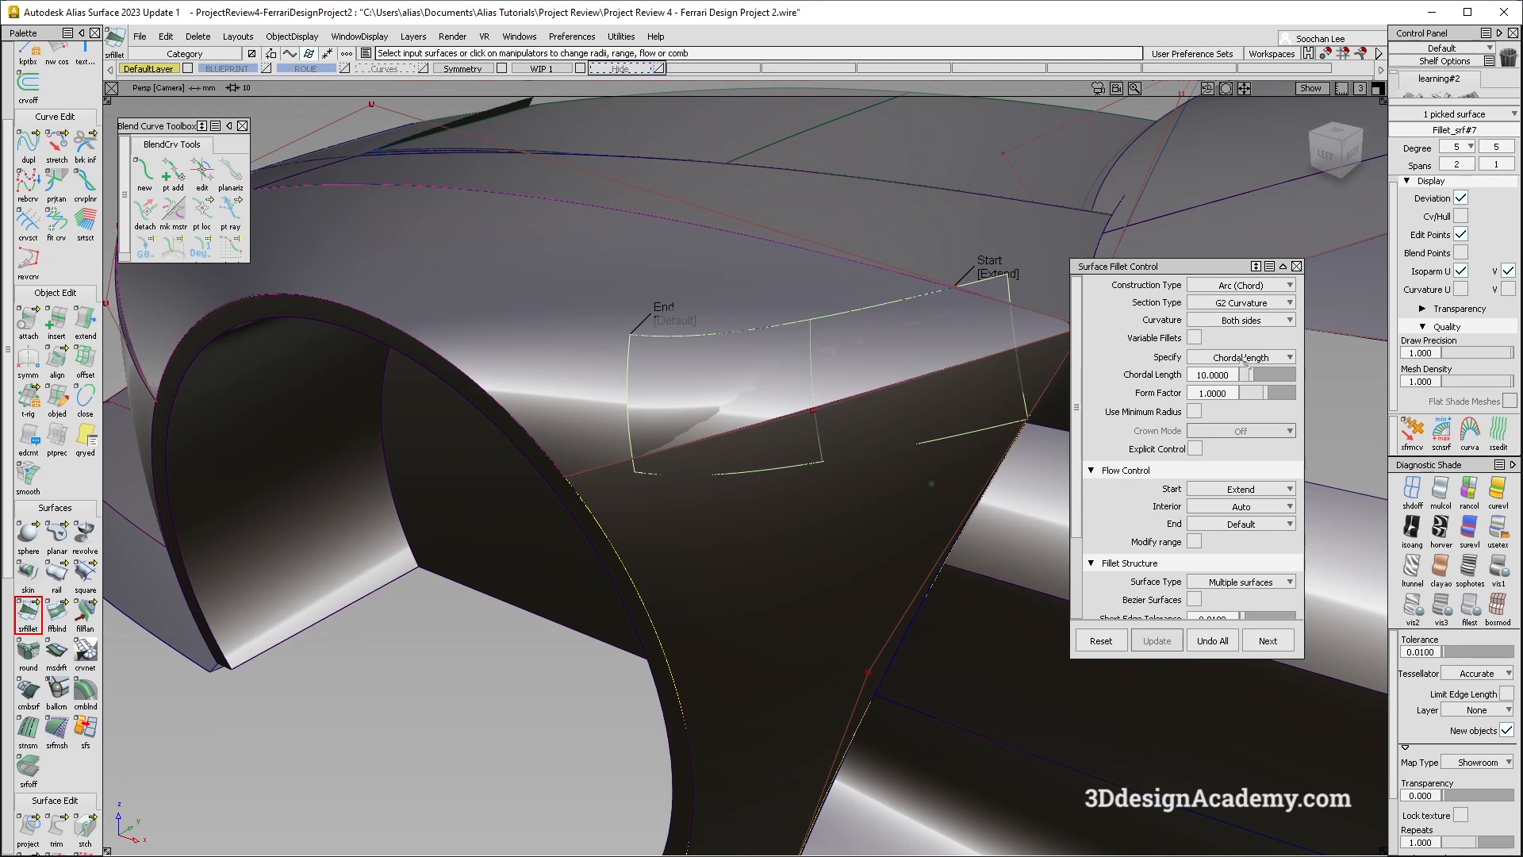
pyautogui.click(1261, 287)
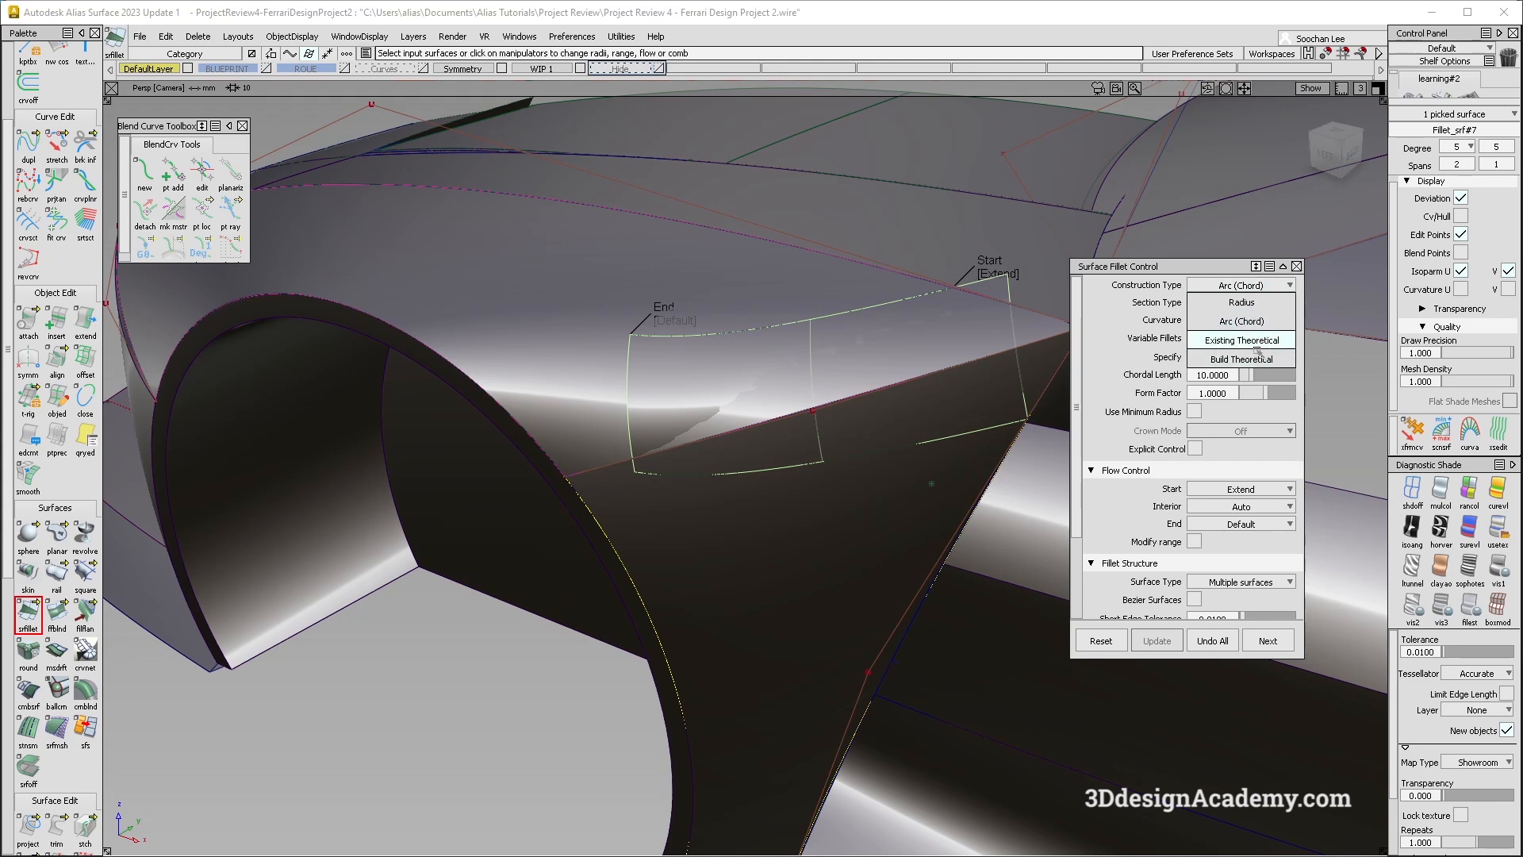
pyautogui.click(1242, 321)
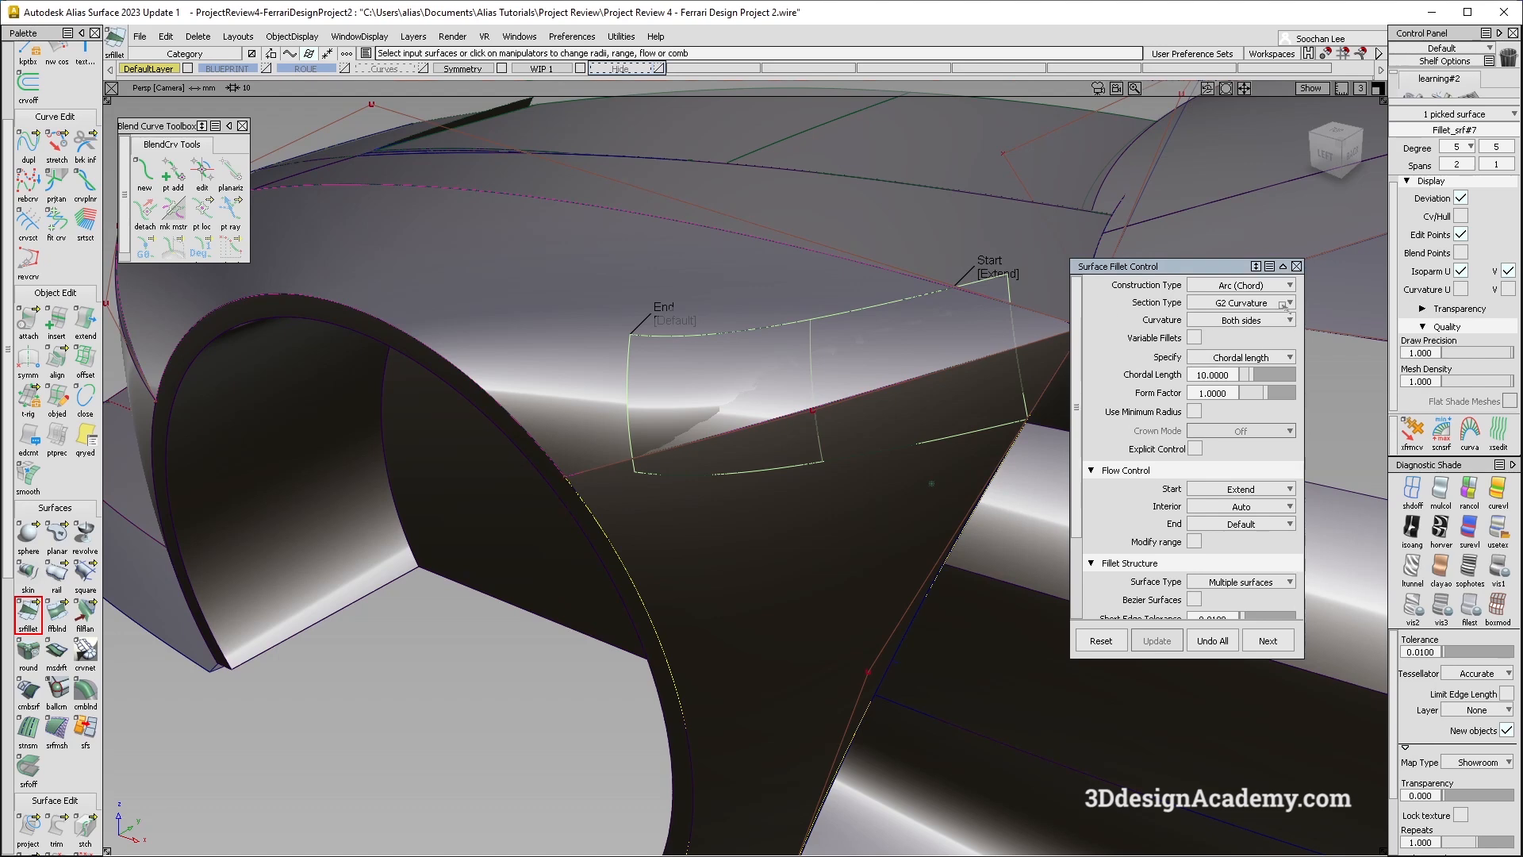
pyautogui.click(1261, 285)
pyautogui.click(1246, 340)
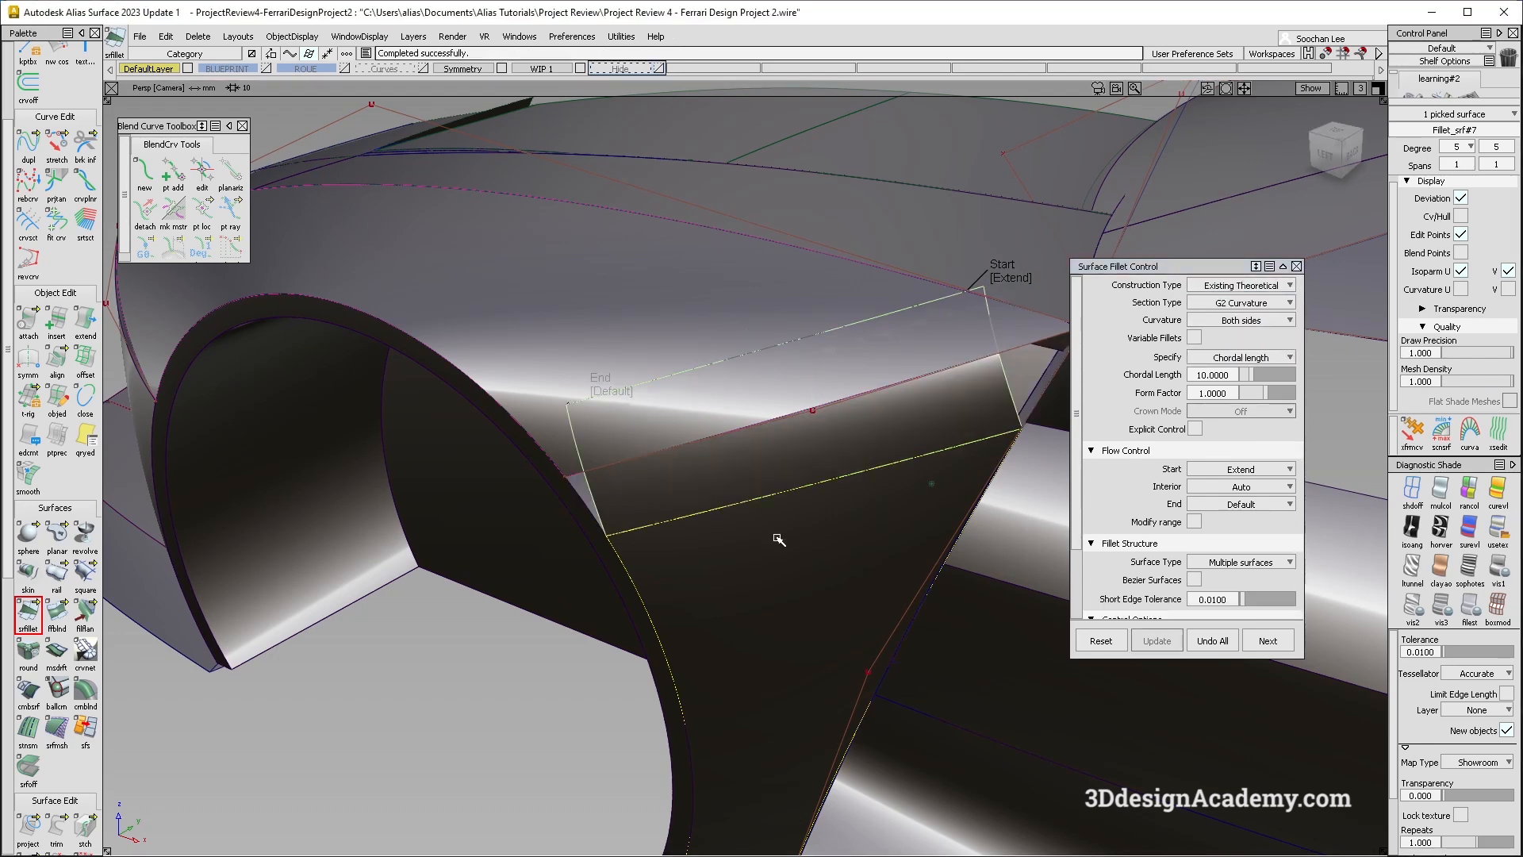
# Step: Set the flow of the fillet's wheel-arch end to Edge align, update it, and check the rear corner
pyautogui.keyDown('alt'); pyautogui.keyDown('shift'); pyautogui.moveTo(704, 527); pyautogui.dragTo(848, 498); pyautogui.keyUp('shift'); pyautogui.keyUp('alt')
pyautogui.keyDown('alt'); pyautogui.keyDown('shift'); pyautogui.moveTo(703, 538); pyautogui.dragTo(446, 547); pyautogui.keyUp('shift'); pyautogui.keyUp('alt')
pyautogui.click(550, 391)
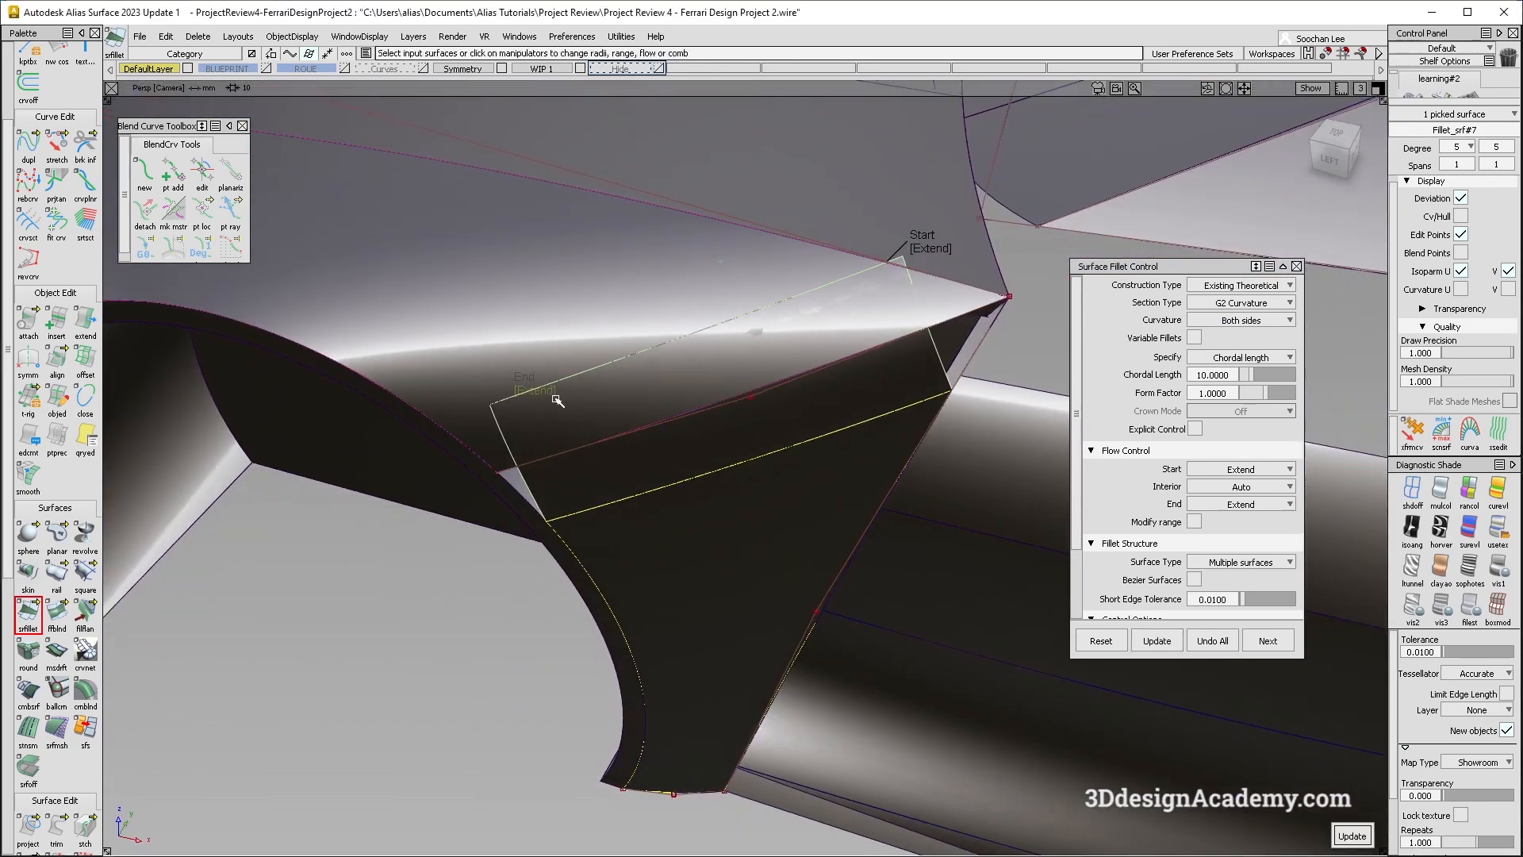
pyautogui.press('space')
pyautogui.keyDown('alt'); pyautogui.keyDown('shift'); pyautogui.moveTo(648, 435); pyautogui.dragTo(769, 360); pyautogui.keyUp('shift'); pyautogui.keyUp('alt')
pyautogui.moveTo(886, 374)
pyautogui.keyDown('alt'); pyautogui.keyDown('shift'); pyautogui.mouseDown()
pyautogui.moveTo(793, 342)
pyautogui.moveTo(643, 341)
pyautogui.moveTo(896, 362)
pyautogui.mouseUp(); pyautogui.keyUp('shift'); pyautogui.keyUp('alt')
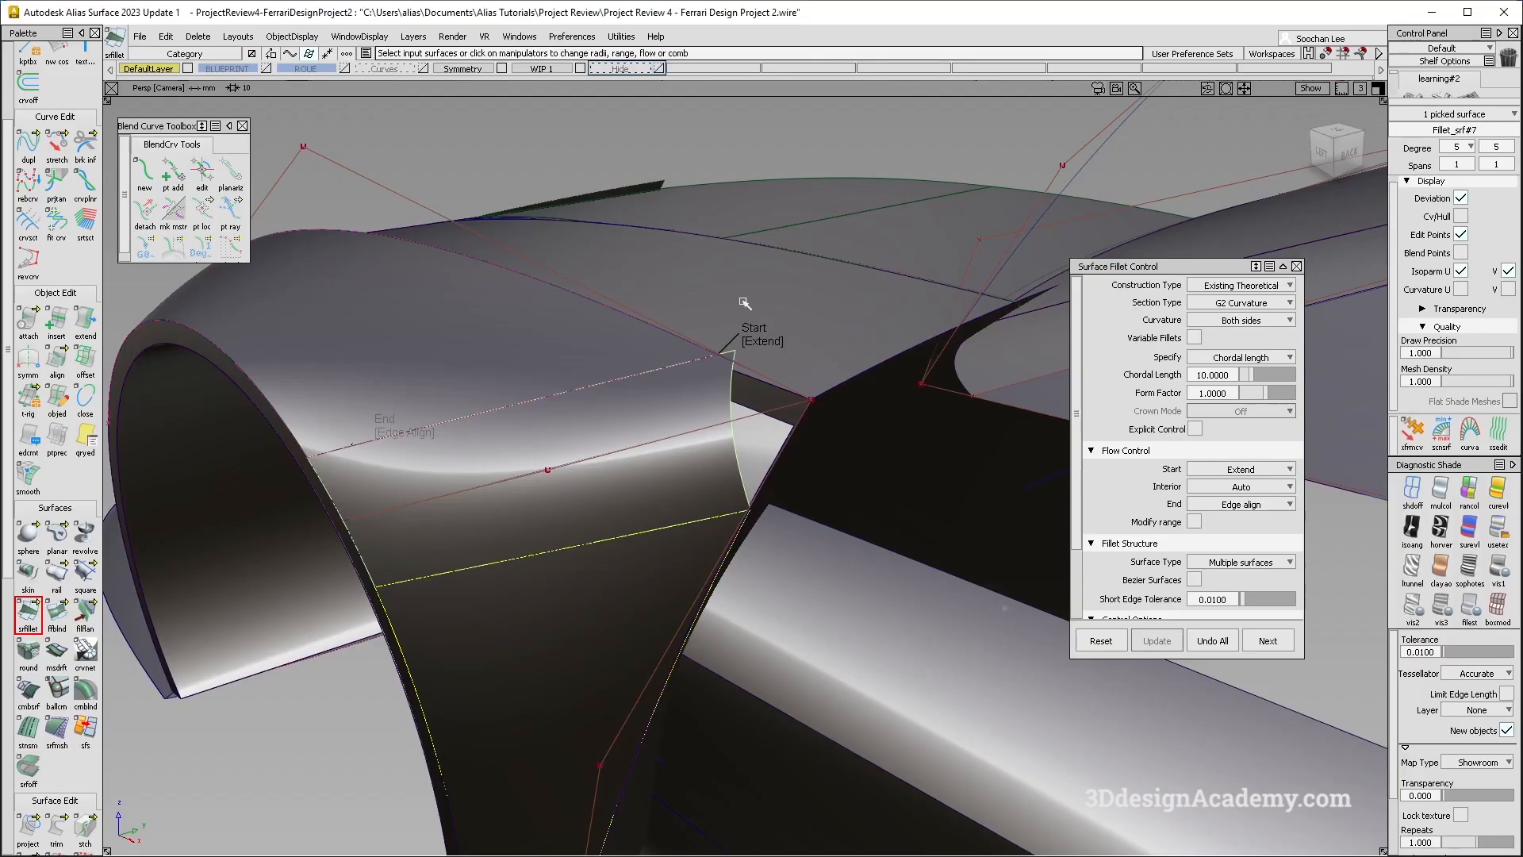
pyautogui.moveTo(793, 373)
pyautogui.keyDown('alt'); pyautogui.keyDown('shift'); pyautogui.mouseDown()
pyautogui.moveTo(833, 393)
pyautogui.moveTo(761, 389)
pyautogui.moveTo(704, 442)
pyautogui.moveTo(731, 510)
pyautogui.moveTo(797, 396)
pyautogui.mouseUp(); pyautogui.keyUp('shift'); pyautogui.keyUp('alt')
pyautogui.keyDown('alt'); pyautogui.keyDown('shift'); pyautogui.moveTo(760, 517); pyautogui.dragTo(725, 408); pyautogui.keyUp('shift'); pyautogui.keyUp('alt')
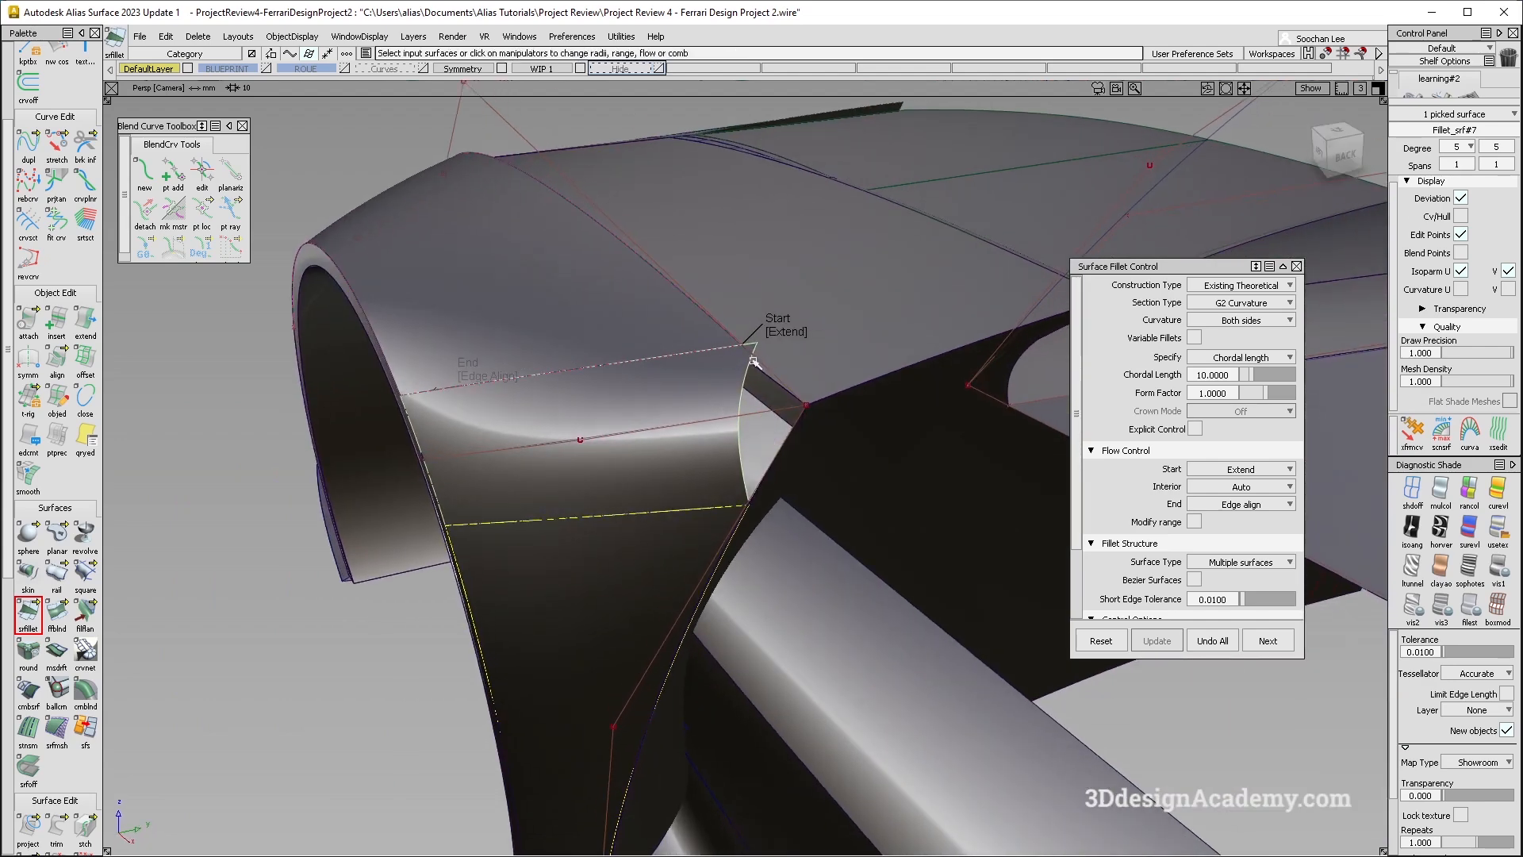
# Step: Try Edge align for the flow at the fillet's rear start, and check the highlights without model lines
pyautogui.keyDown('alt'); pyautogui.keyDown('shift'); pyautogui.moveTo(748, 507); pyautogui.dragTo(769, 375); pyautogui.keyUp('shift'); pyautogui.keyUp('alt')
pyautogui.keyDown('alt'); pyautogui.keyDown('shift'); pyautogui.moveTo(913, 392); pyautogui.dragTo(730, 340); pyautogui.keyUp('shift'); pyautogui.keyUp('alt')
pyautogui.click(733, 336)
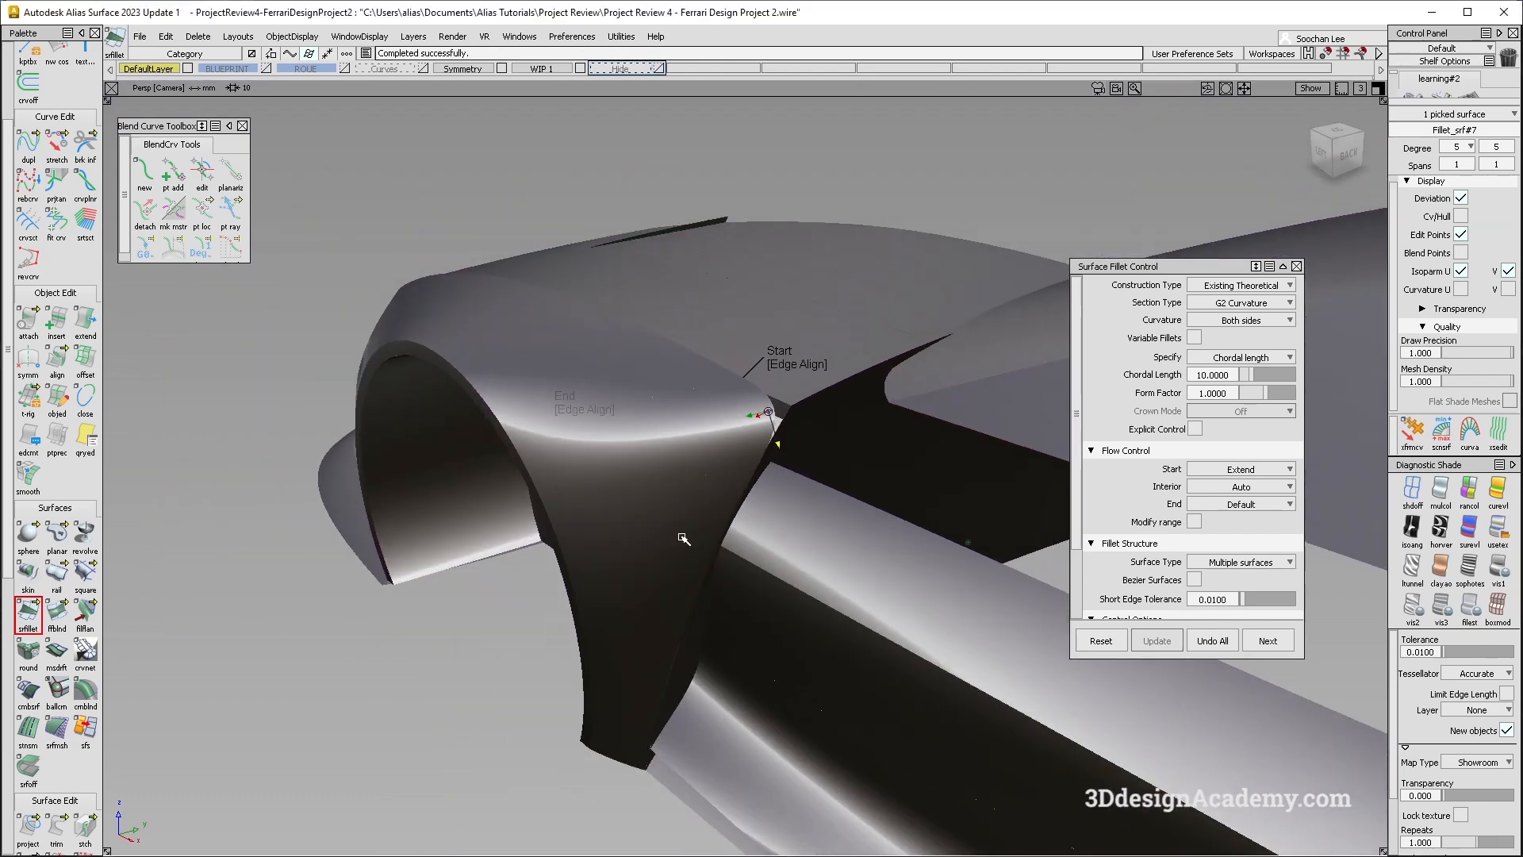
pyautogui.keyDown('alt'); pyautogui.keyDown('shift'); pyautogui.moveTo(683, 539); pyautogui.dragTo(724, 405); pyautogui.keyUp('shift'); pyautogui.keyUp('alt')
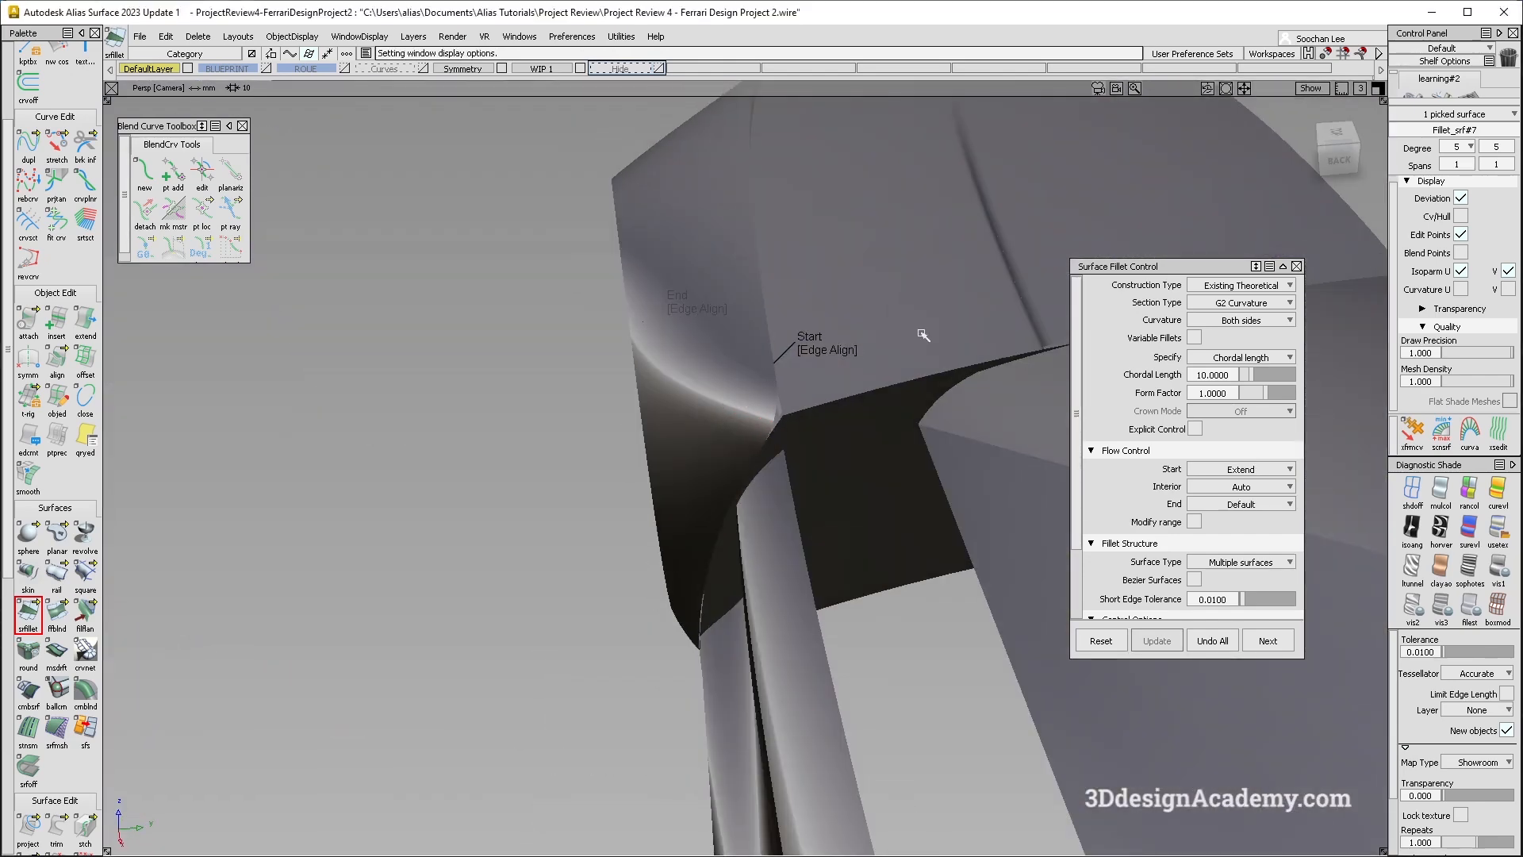
pyautogui.keyDown('alt'); pyautogui.keyDown('shift'); pyautogui.moveTo(483, 439); pyautogui.dragTo(802, 445); pyautogui.keyUp('shift'); pyautogui.keyUp('alt')
pyautogui.keyDown('alt'); pyautogui.keyDown('shift'); pyautogui.moveTo(747, 542); pyautogui.dragTo(865, 560); pyautogui.keyUp('shift'); pyautogui.keyUp('alt')
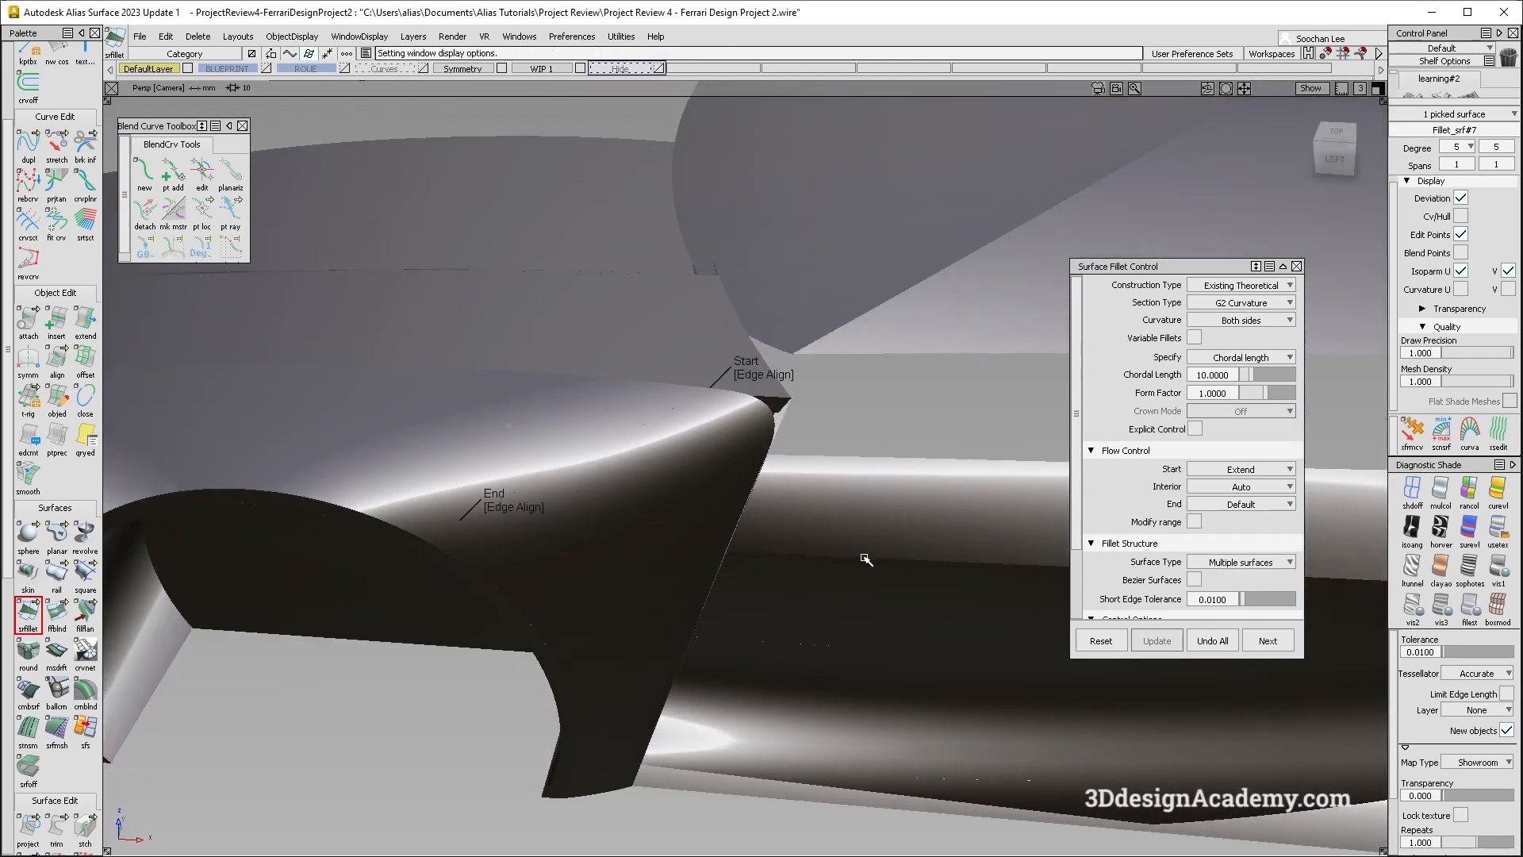
# Step: Set the fillet's chordal length to 15 and its wheel-arch end flow to Edge align
pyautogui.click(1228, 375)
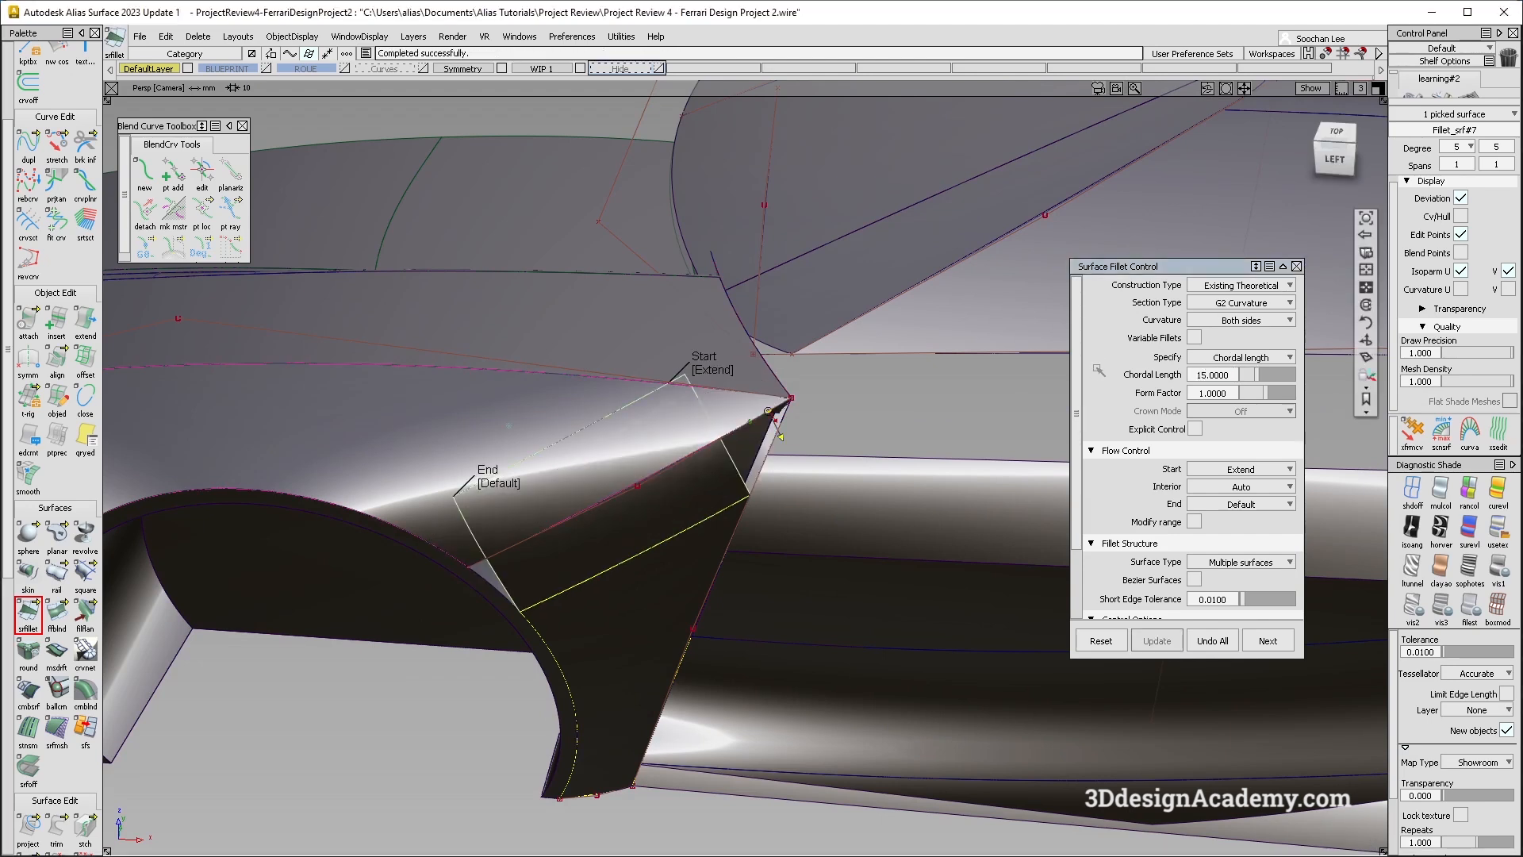
pyautogui.click(524, 490)
pyautogui.keyDown('alt'); pyautogui.keyDown('shift'); pyautogui.moveTo(755, 508); pyautogui.dragTo(747, 370); pyautogui.keyUp('shift'); pyautogui.keyUp('alt')
# Step: Try the Connect and Default flow options at the fillet's rear start, and inspect the corner from several angles
pyautogui.click(723, 368)
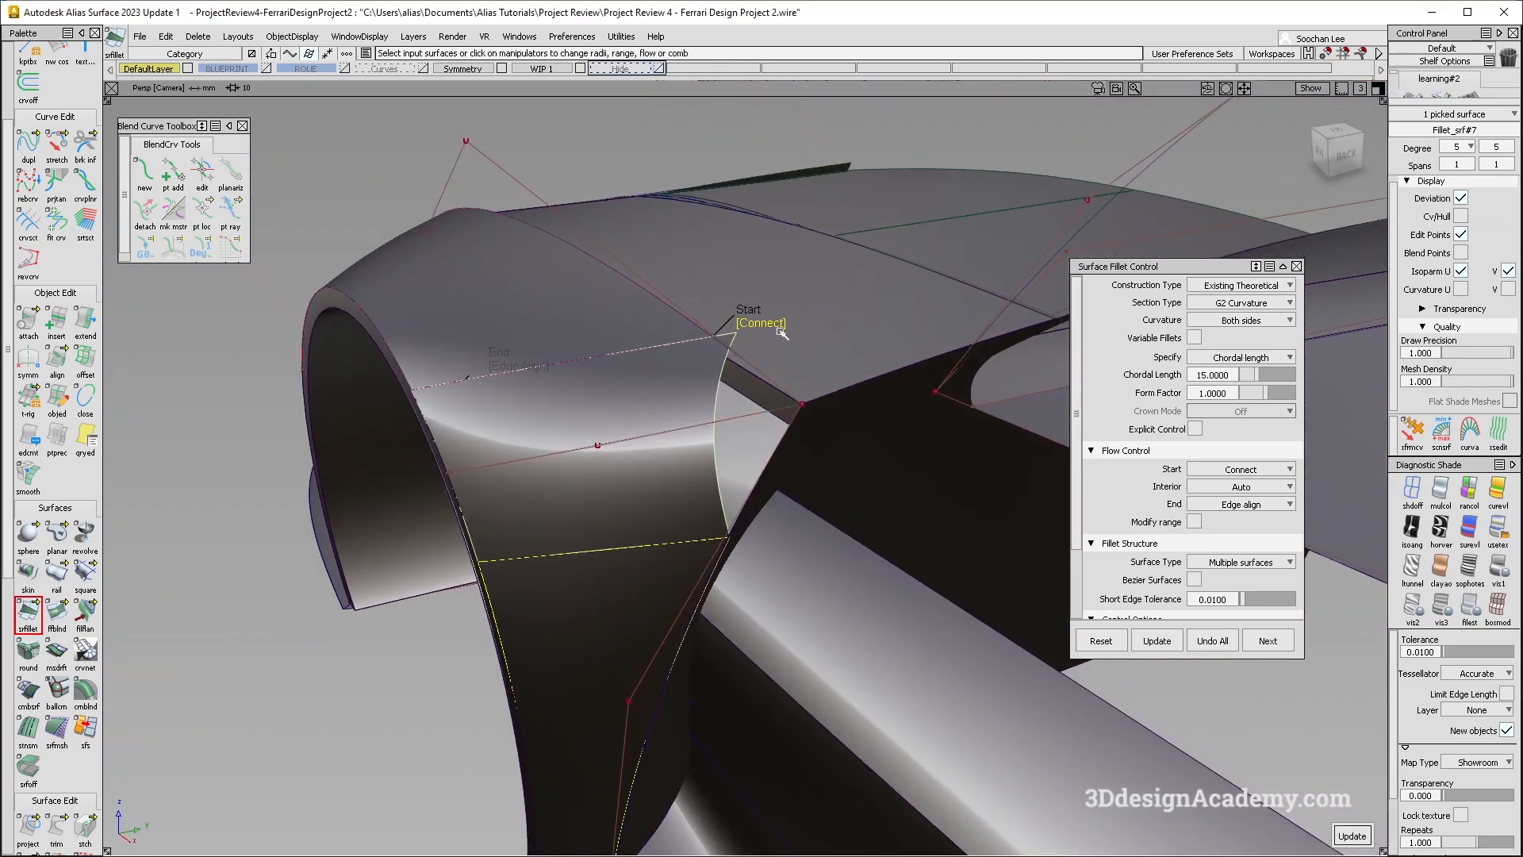
pyautogui.keyDown('alt'); pyautogui.keyDown('shift'); pyautogui.moveTo(786, 436); pyautogui.dragTo(729, 442); pyautogui.keyUp('shift'); pyautogui.keyUp('alt')
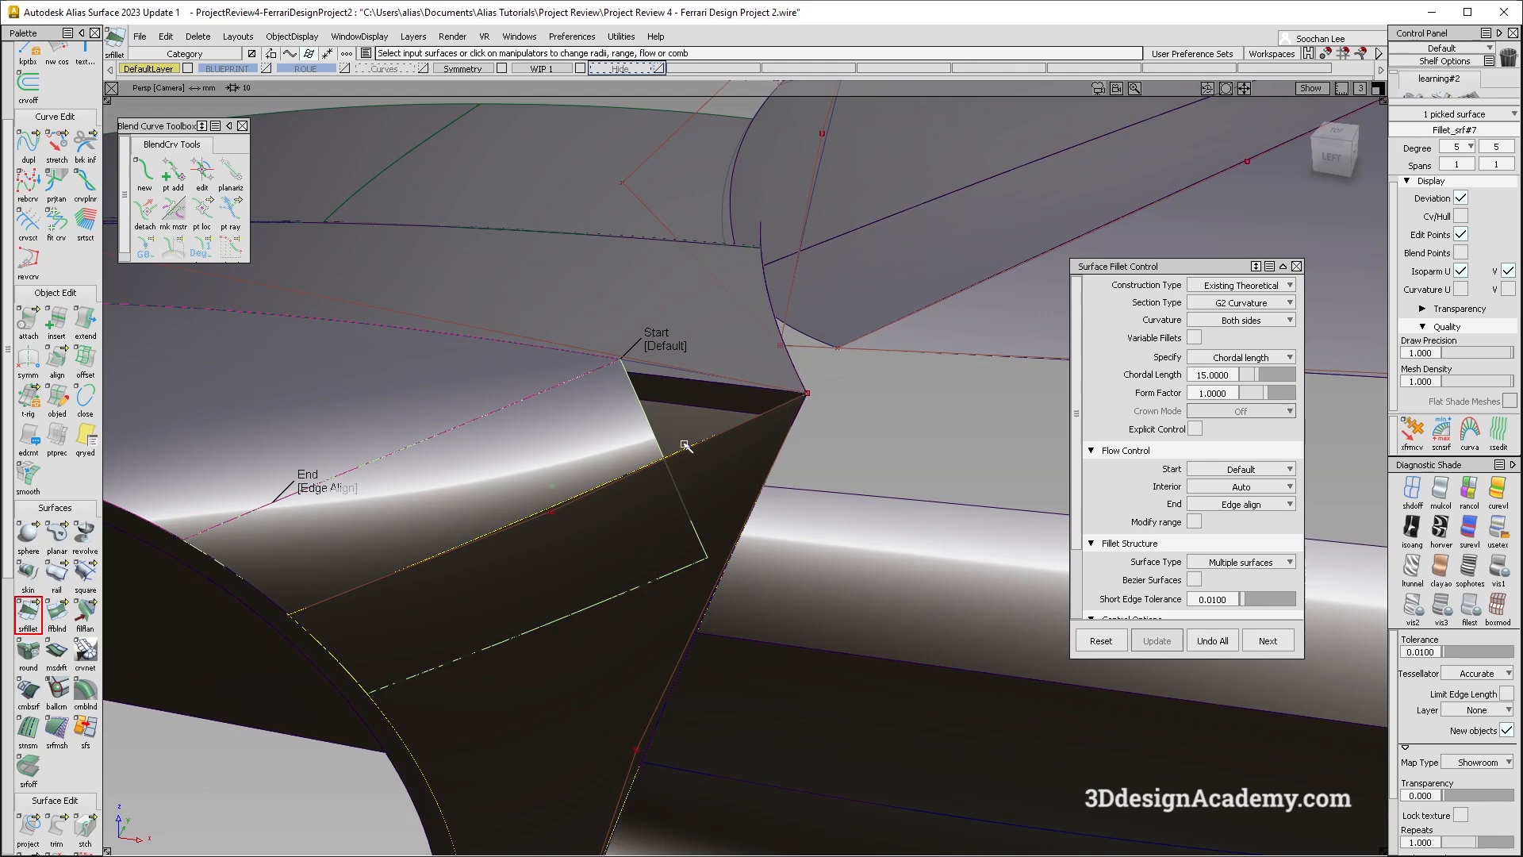
pyautogui.keyDown('alt'); pyautogui.keyDown('shift'); pyautogui.moveTo(664, 436); pyautogui.dragTo(603, 360); pyautogui.keyUp('shift'); pyautogui.keyUp('alt')
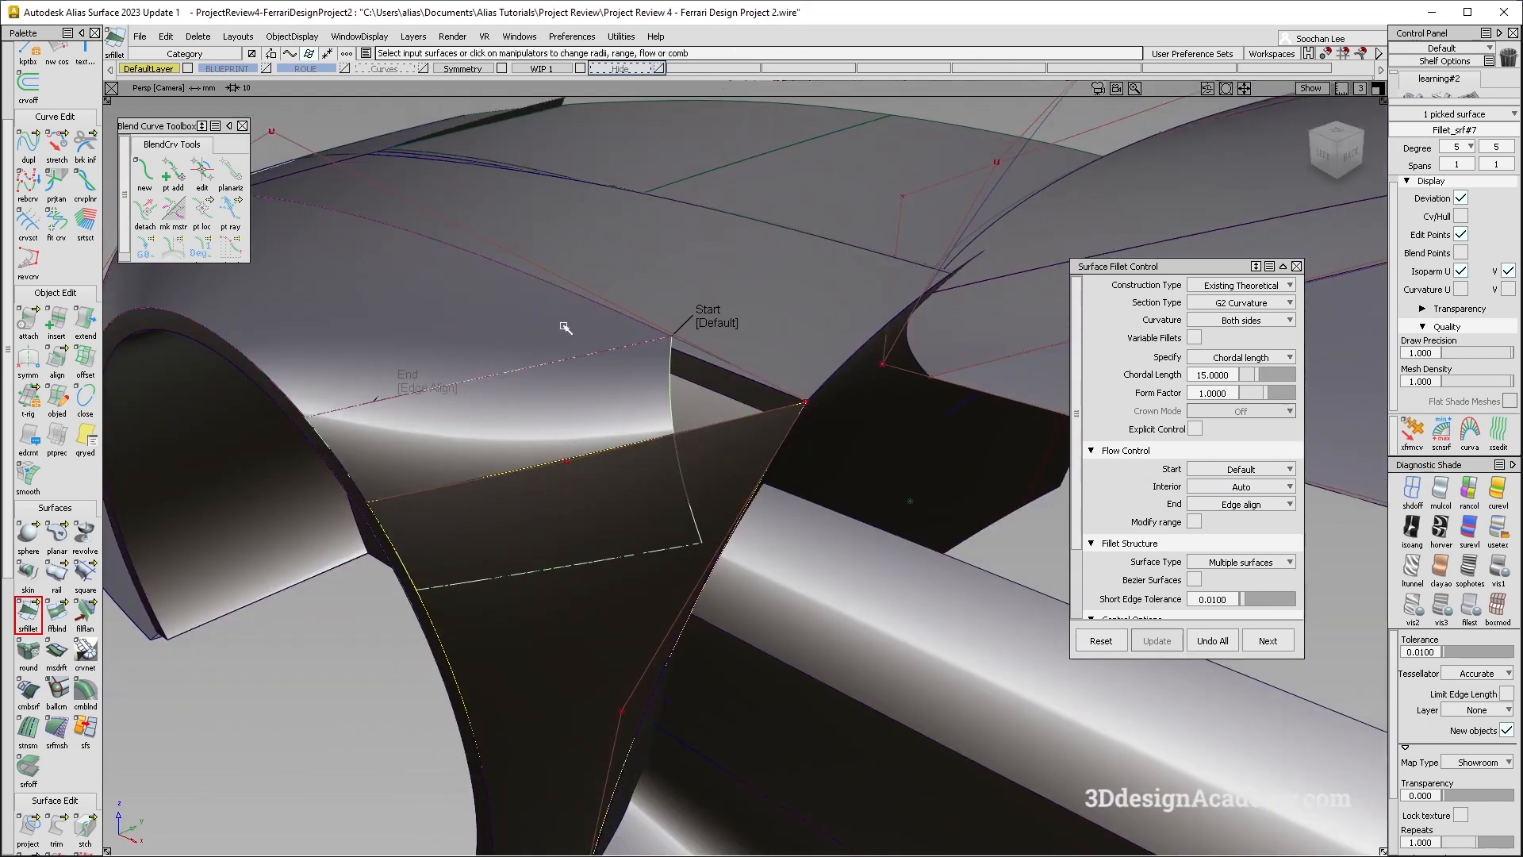
pyautogui.keyDown('alt'); pyautogui.keyDown('shift'); pyautogui.moveTo(585, 486); pyautogui.dragTo(414, 473); pyautogui.keyUp('shift'); pyautogui.keyUp('alt')
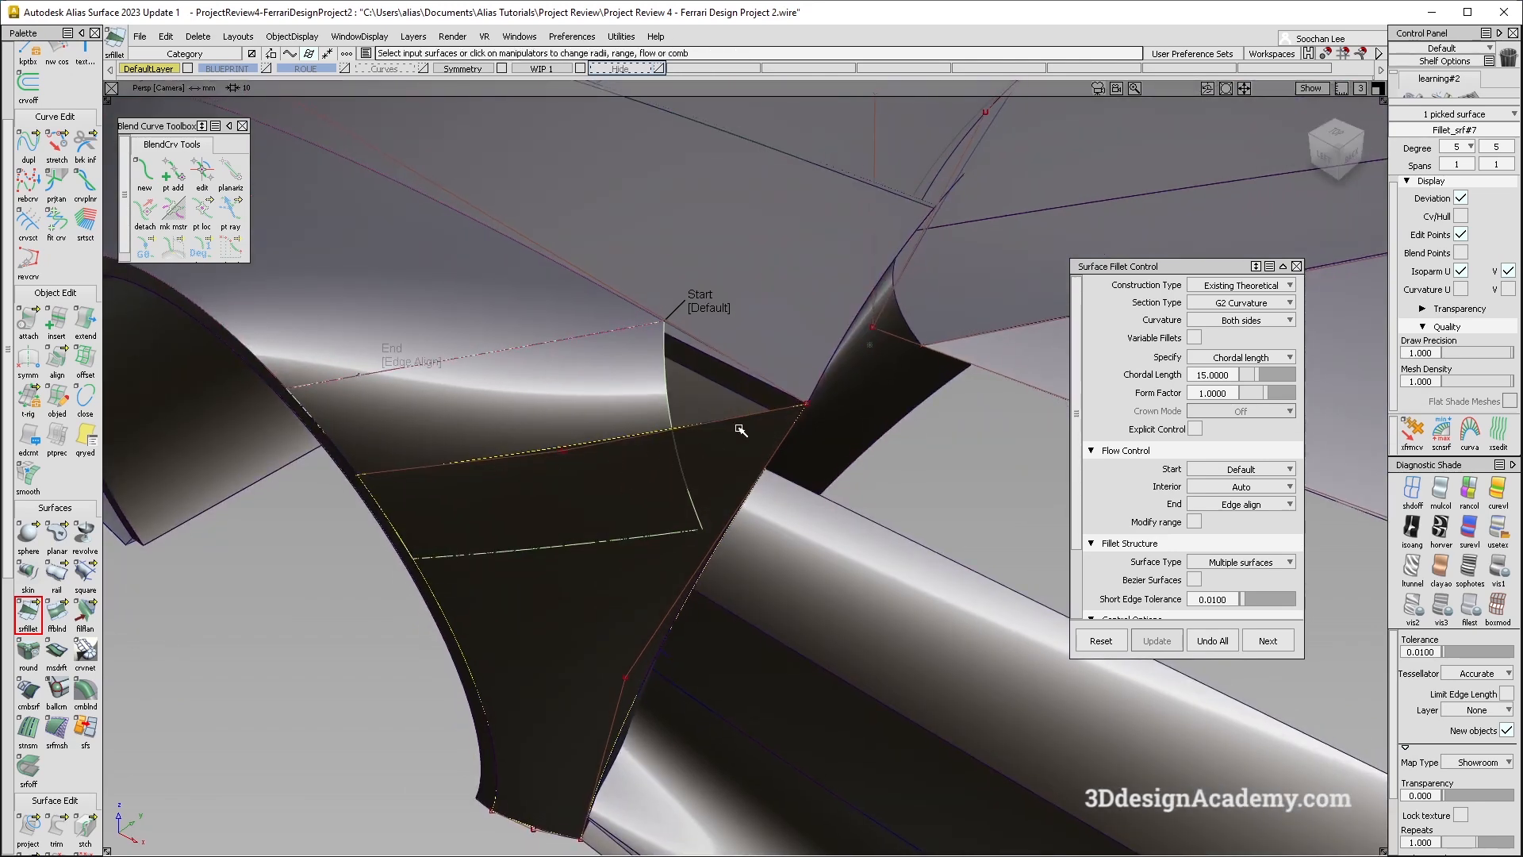
pyautogui.keyDown('alt'); pyautogui.keyDown('shift'); pyautogui.moveTo(675, 420); pyautogui.dragTo(789, 400); pyautogui.keyUp('shift'); pyautogui.keyUp('alt')
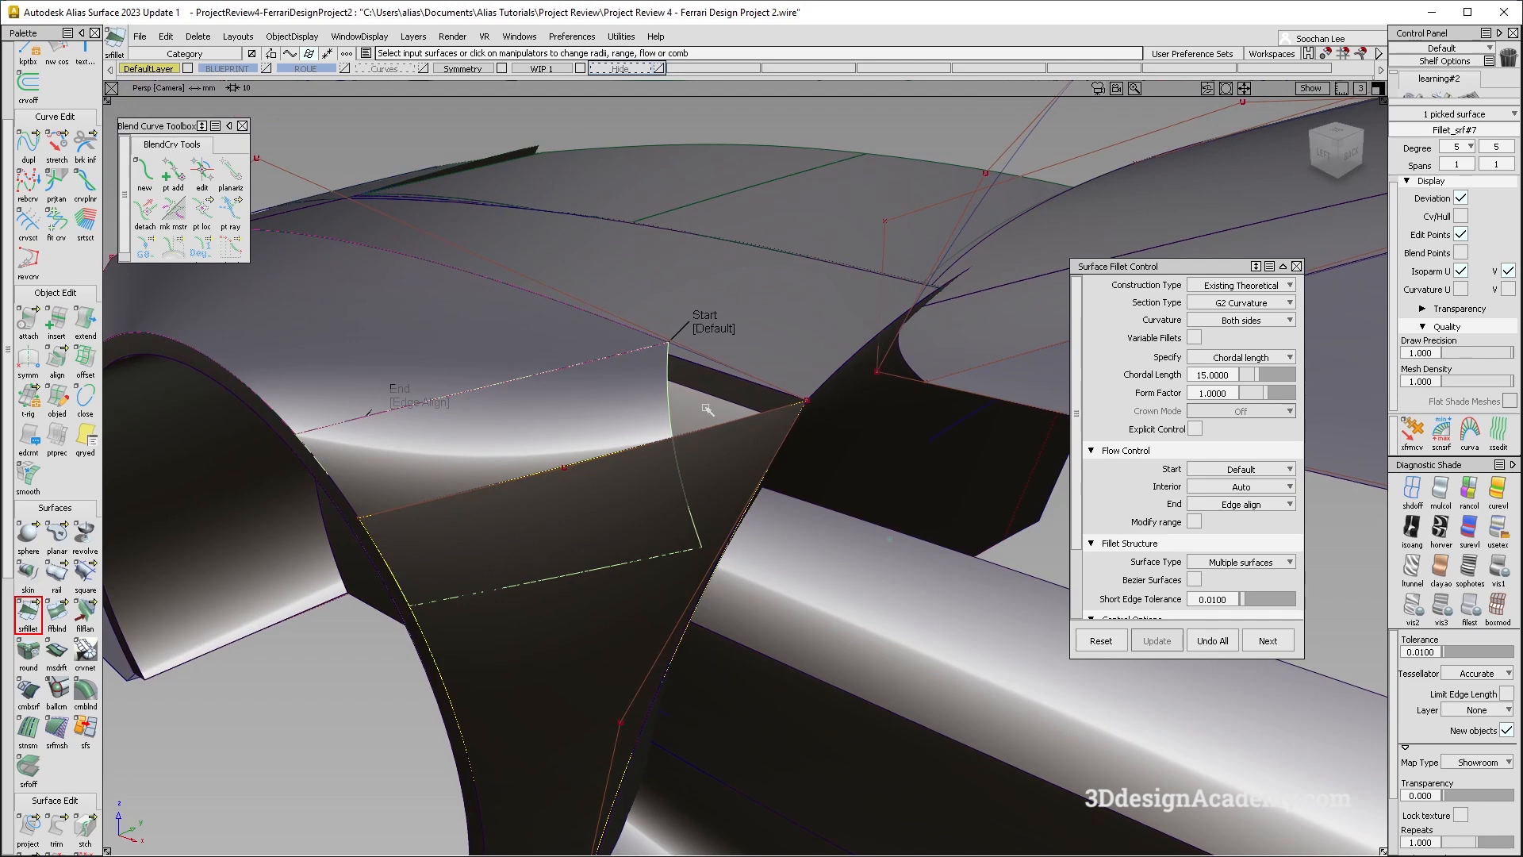
pyautogui.keyDown('alt'); pyautogui.keyDown('shift'); pyautogui.moveTo(707, 465); pyautogui.dragTo(659, 527); pyautogui.keyUp('shift'); pyautogui.keyUp('alt')
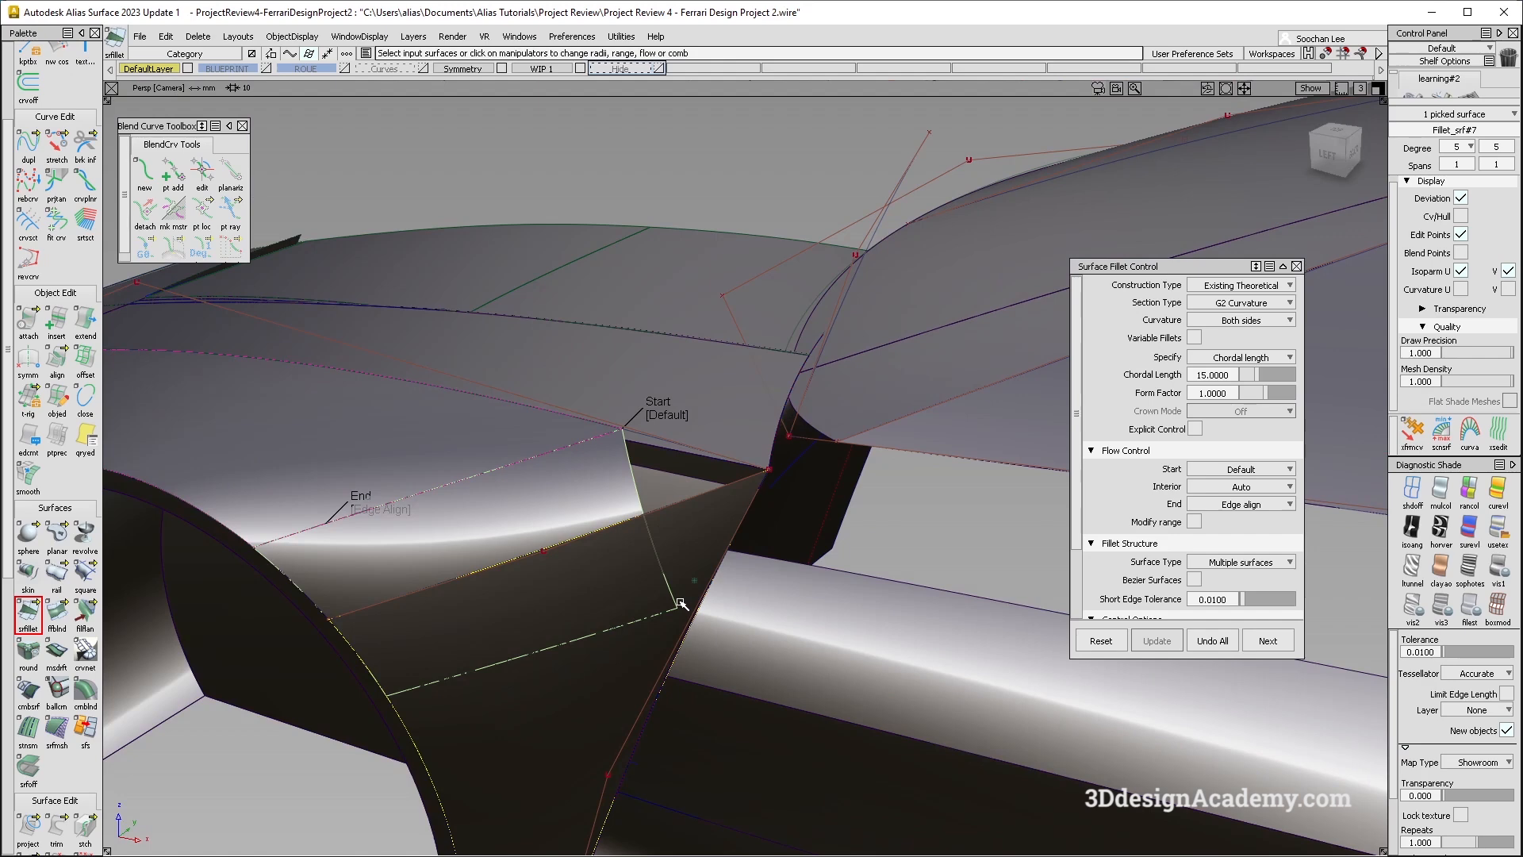
# Step: Cycle the flow at the fillet's rear start through Extend and Edge align to Connect, and update the fillet
pyautogui.click(675, 422)
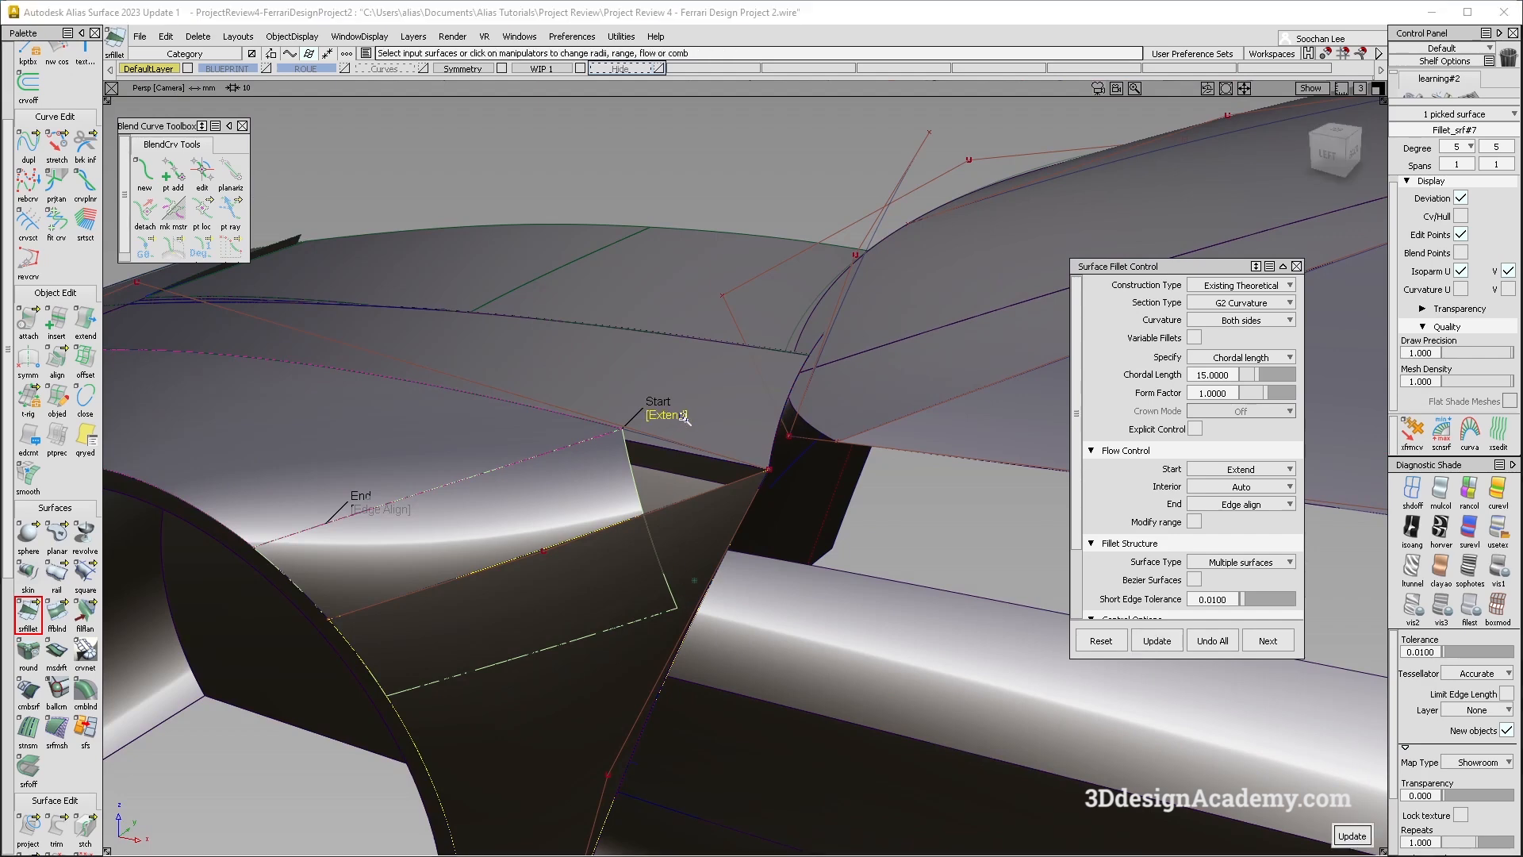
pyautogui.click(675, 422)
pyautogui.keyDown('alt'); pyautogui.keyDown('shift'); pyautogui.moveTo(642, 546); pyautogui.dragTo(685, 608); pyautogui.keyUp('shift'); pyautogui.keyUp('alt')
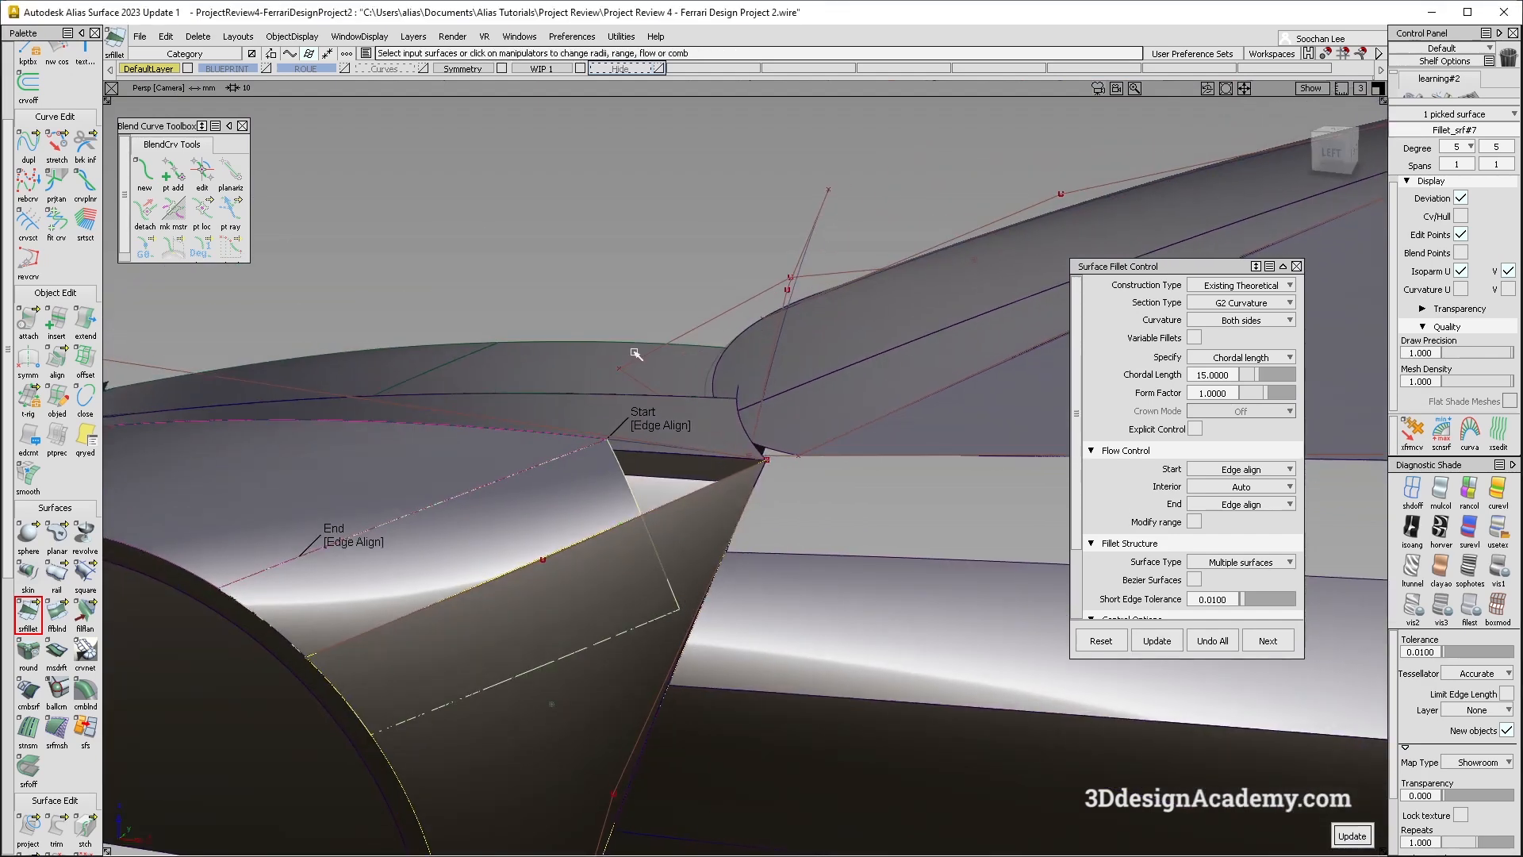
pyautogui.click(1352, 835)
pyautogui.keyDown('alt'); pyautogui.keyDown('shift'); pyautogui.moveTo(634, 486); pyautogui.dragTo(646, 512); pyautogui.keyUp('shift'); pyautogui.keyUp('alt')
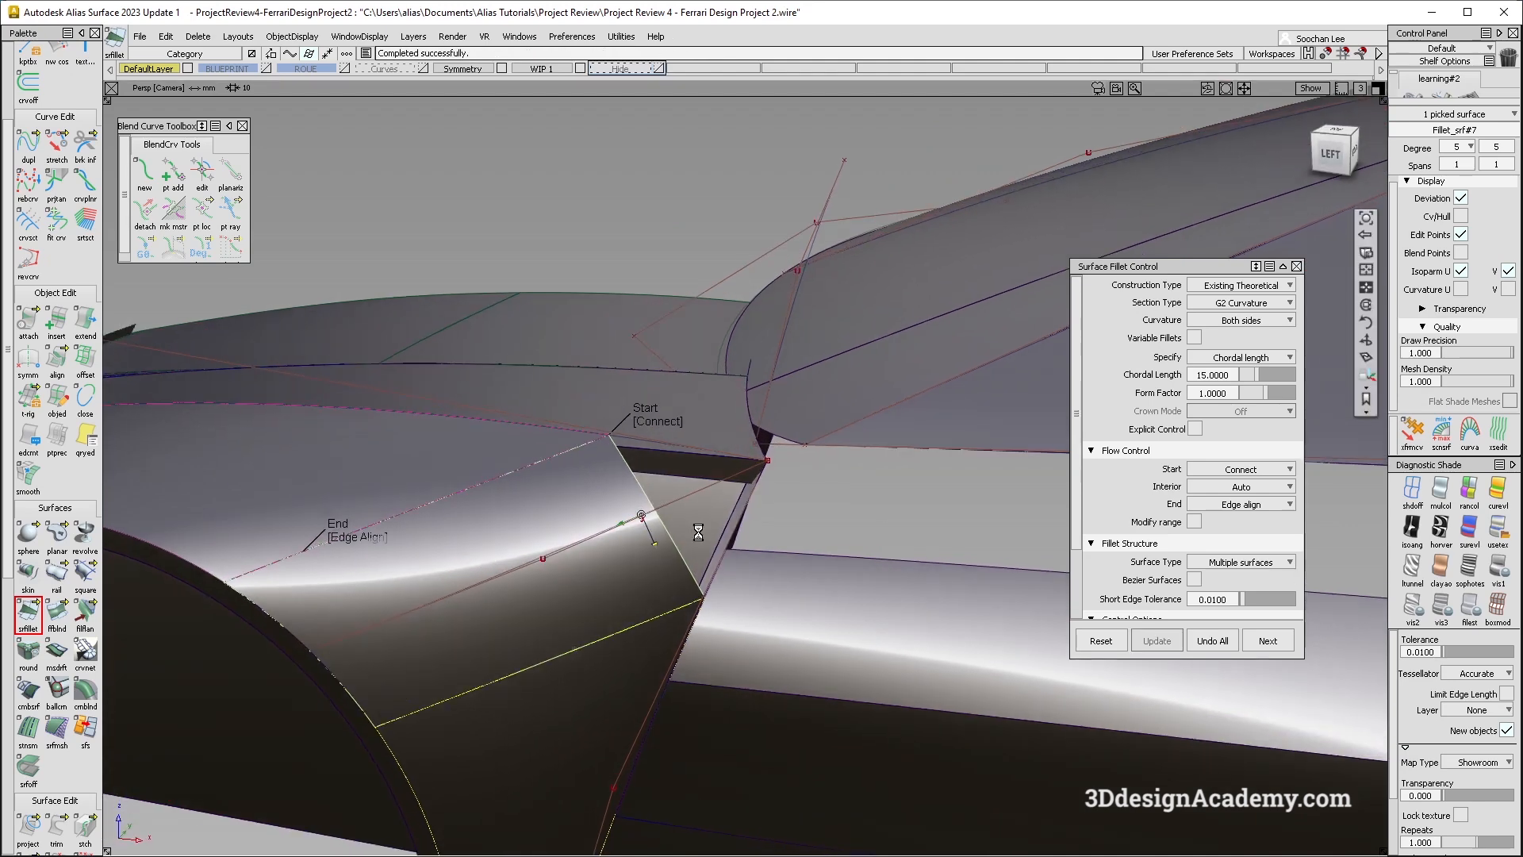
pyautogui.click(1194, 520)
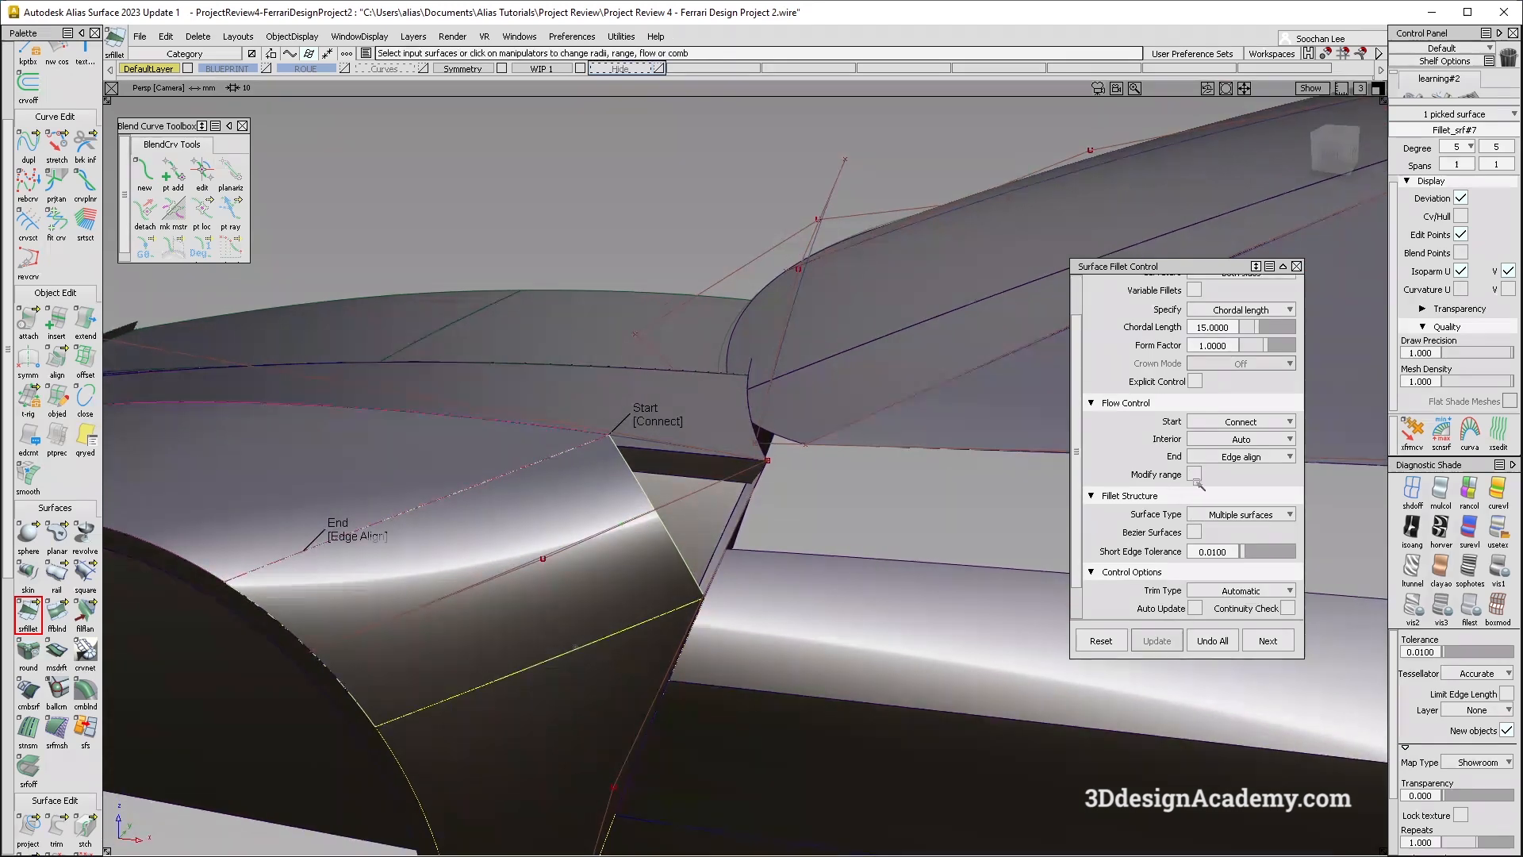
# Step: Enable Modify range in the fillet's flow control and inspect the fillet's rear end from several angles
pyautogui.keyDown('alt'); pyautogui.keyDown('shift'); pyautogui.moveTo(641, 515); pyautogui.dragTo(460, 311); pyautogui.keyUp('shift'); pyautogui.keyUp('alt')
pyautogui.scroll(-3, 1194, 510)
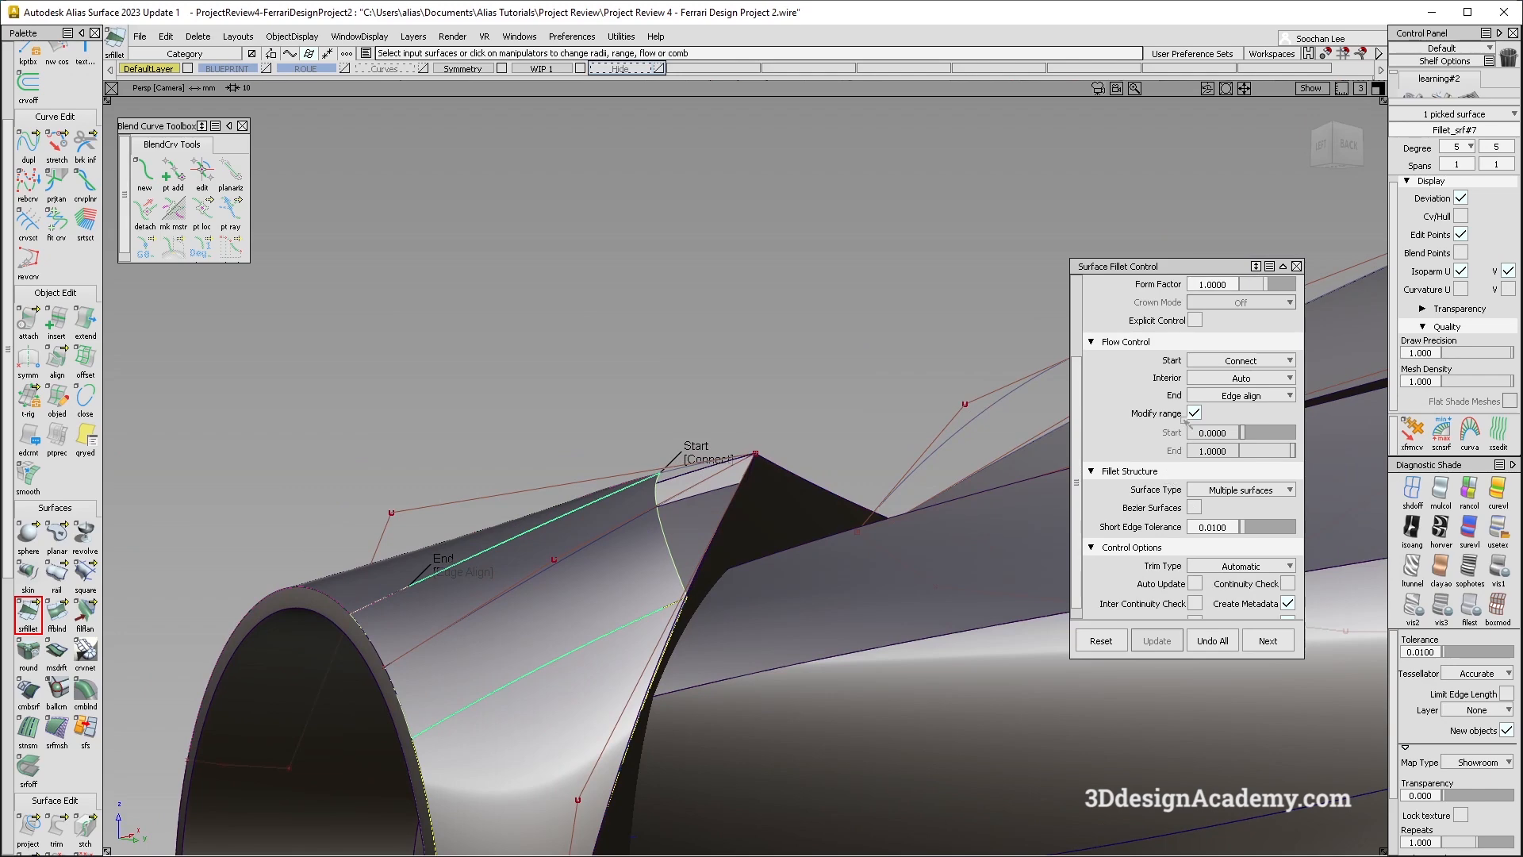
pyautogui.keyDown('alt'); pyautogui.keyDown('shift'); pyautogui.moveTo(593, 608); pyautogui.dragTo(639, 547); pyautogui.keyUp('shift'); pyautogui.keyUp('alt')
pyautogui.scroll(2, 1188, 430)
pyautogui.scroll(1, 1189, 430)
pyautogui.moveTo(543, 626)
pyautogui.keyDown('alt'); pyautogui.keyDown('shift'); pyautogui.mouseDown()
pyautogui.moveTo(555, 656)
pyautogui.moveTo(678, 746)
pyautogui.moveTo(661, 689)
pyautogui.moveTo(661, 381)
pyautogui.mouseUp(); pyautogui.keyUp('shift'); pyautogui.keyUp('alt')
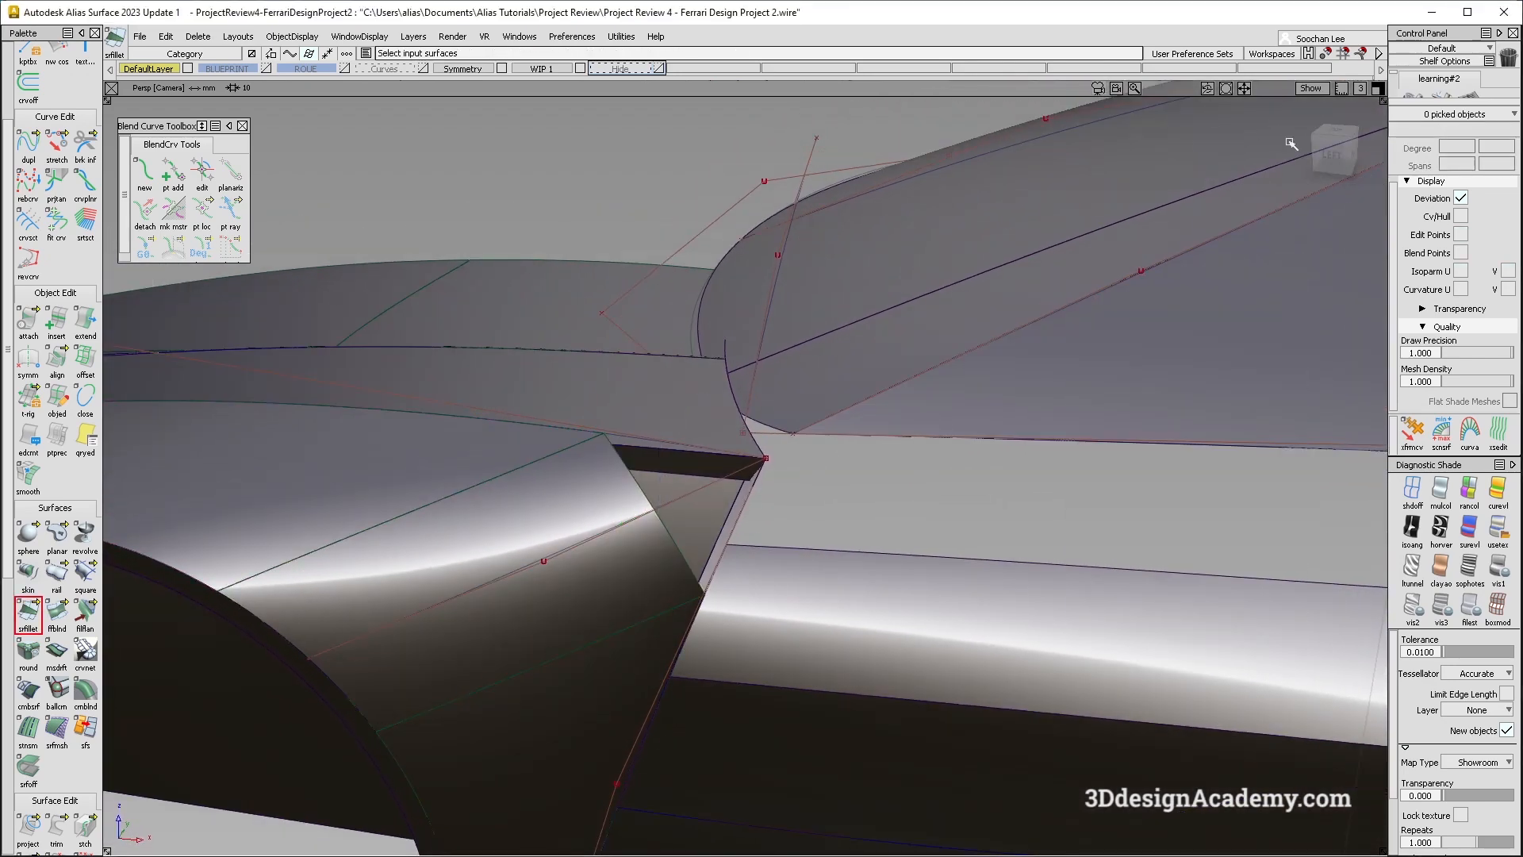
pyautogui.click(1334, 154)
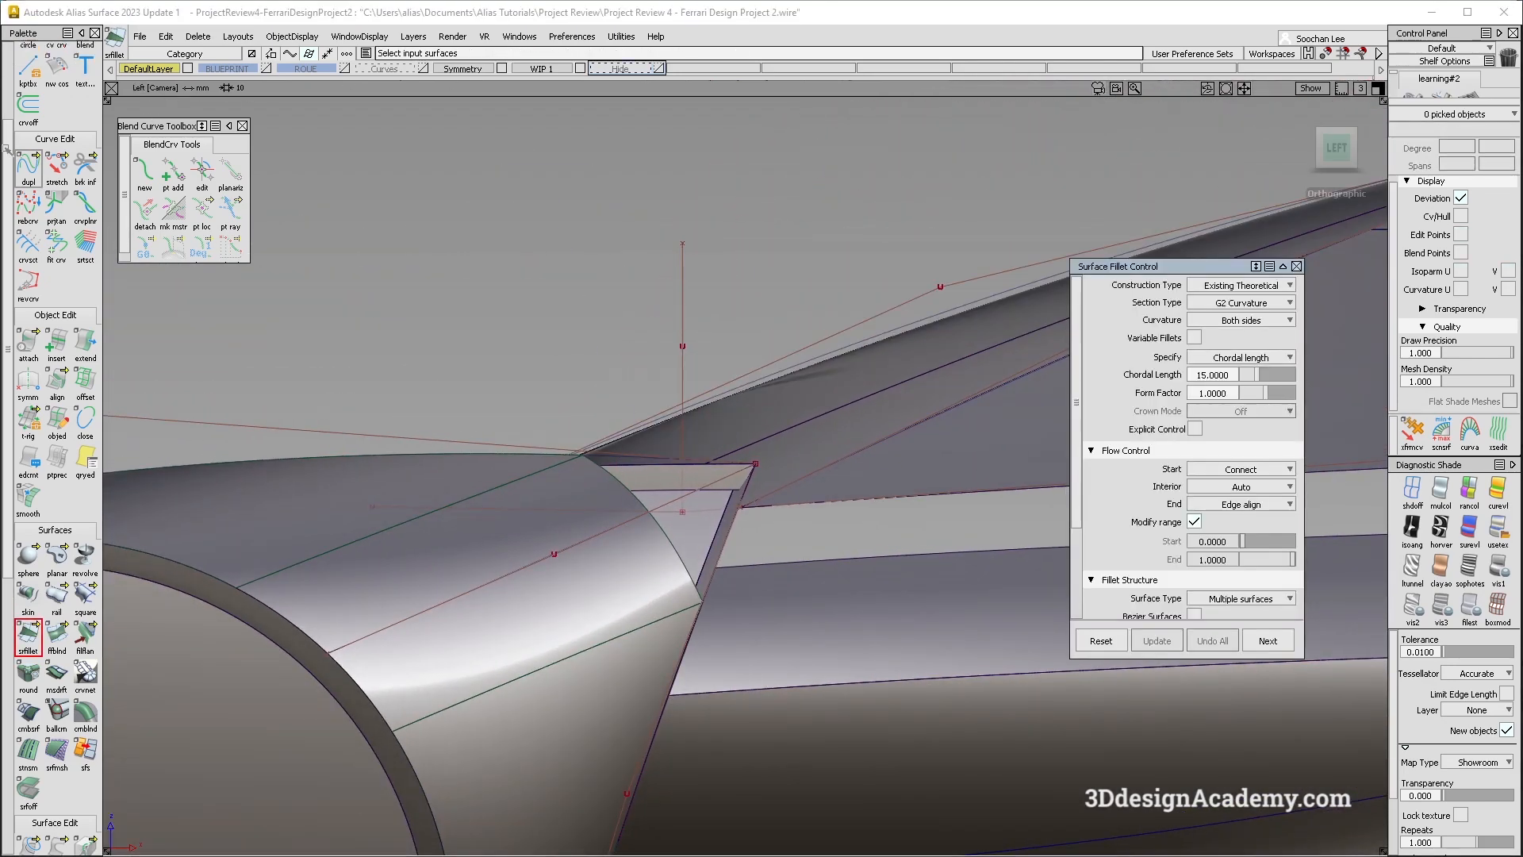
# Step: Try to pull the fillet's rear edge back toward the wheel arch with Extend
pyautogui.keyDown('alt'); pyautogui.keyDown('shift'); pyautogui.moveTo(670, 468); pyautogui.dragTo(615, 576); pyautogui.keyUp('shift'); pyautogui.keyUp('alt')
pyautogui.click(86, 421)
pyautogui.click(687, 561)
pyautogui.press('Return')
pyautogui.moveTo(698, 585); pyautogui.dragTo(588, 624)
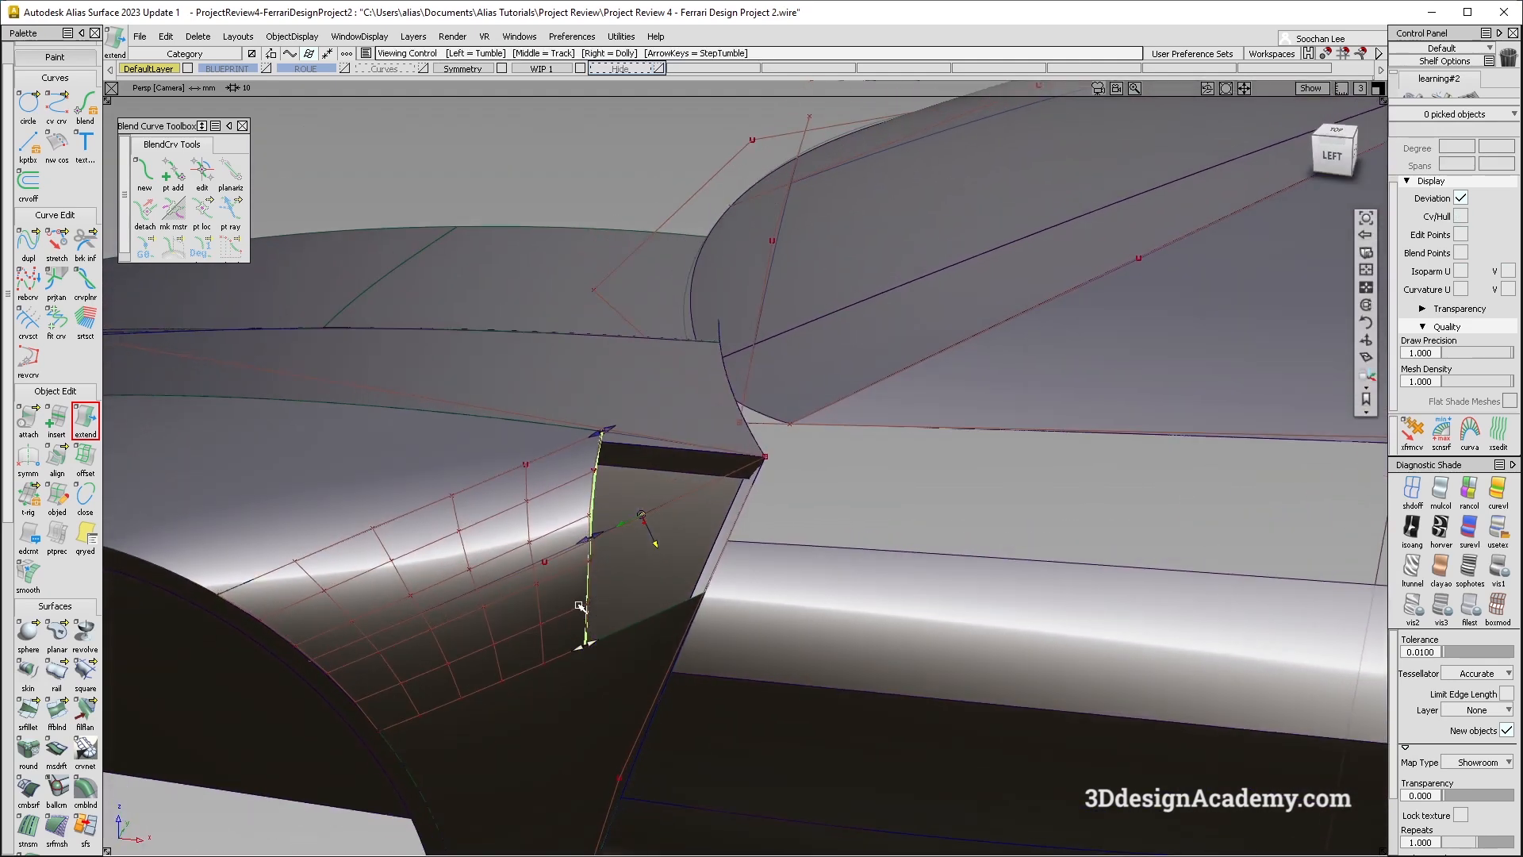
pyautogui.hotkey('ctrl', 'z')
# Step: Draw an edit-point curve across the fillet from its upper rear corner to its lower edge, and project it onto the fillet
pyautogui.keyDown('alt'); pyautogui.keyDown('shift'); pyautogui.moveTo(613, 633); pyautogui.dragTo(605, 595); pyautogui.keyUp('shift'); pyautogui.keyUp('alt')
pyautogui.scroll(1, 65, 190)
pyautogui.moveTo(57, 143)
pyautogui.mouseDown()
pyautogui.moveTo(137, 153)
pyautogui.moveTo(122, 152)
pyautogui.mouseUp()
pyautogui.click(602, 428)
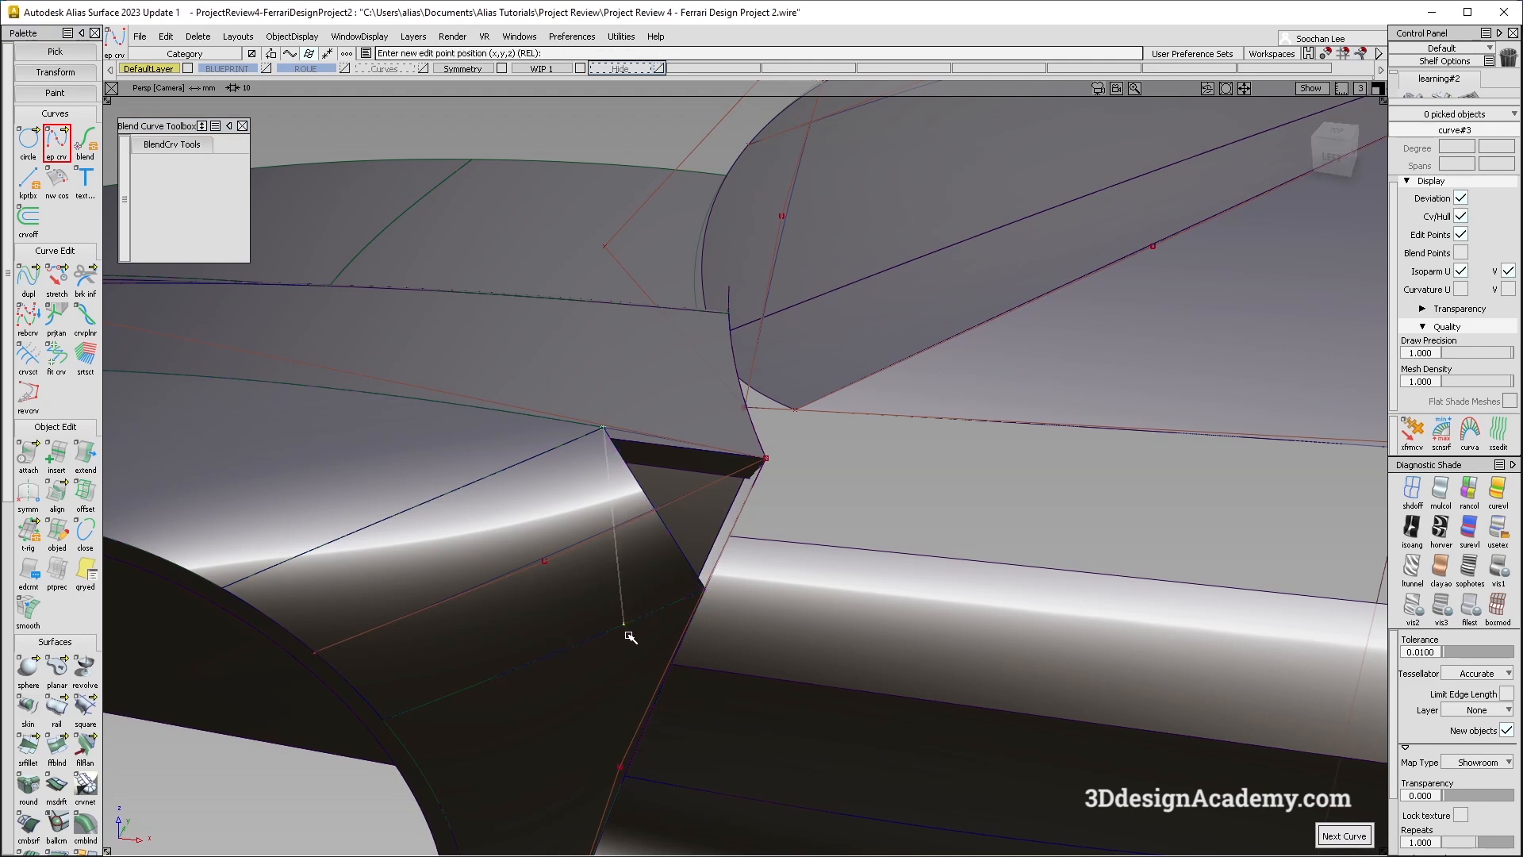
pyautogui.scroll(-3, 56, 476)
pyautogui.click(28, 793)
pyautogui.click(635, 570)
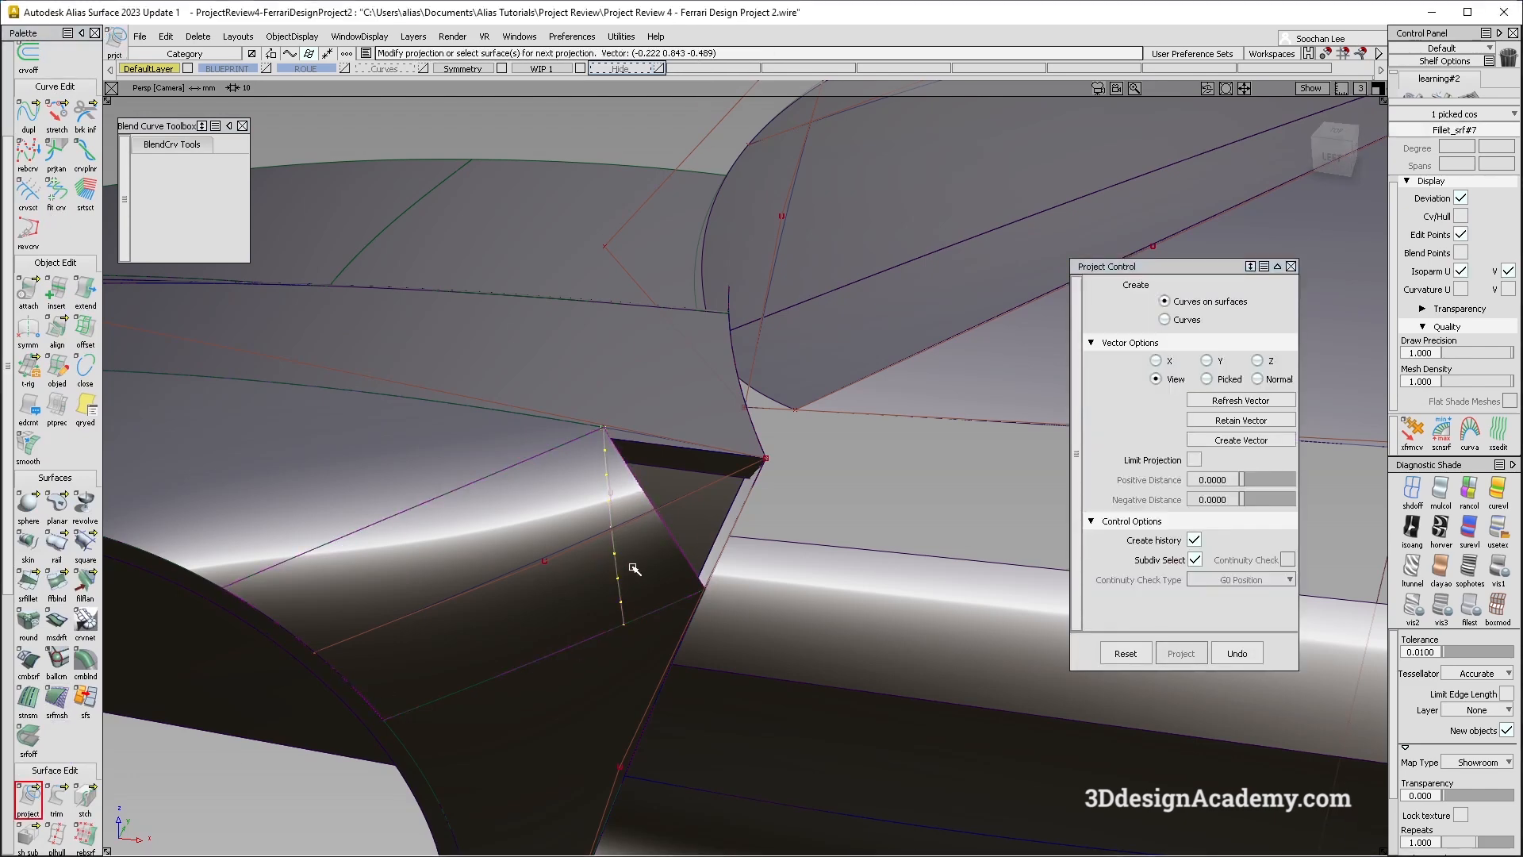
# Step: Trim-convert the wheel-arch side of the fillet to a degree 5 by 5 single-span surface and delete the original fillet
pyautogui.click(57, 797)
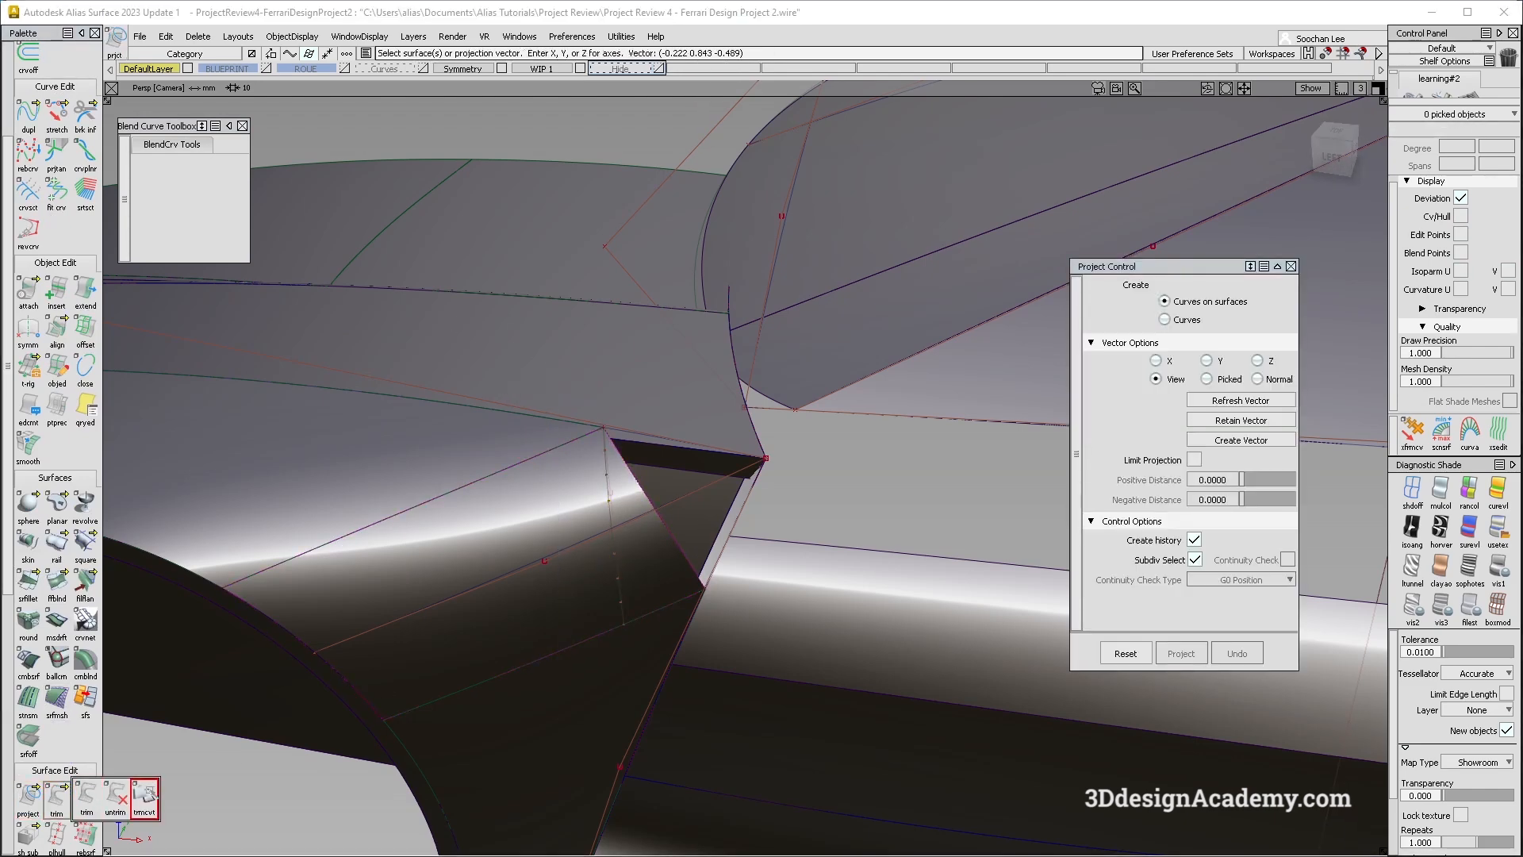
pyautogui.click(440, 703)
pyautogui.click(489, 634)
pyautogui.press('space')
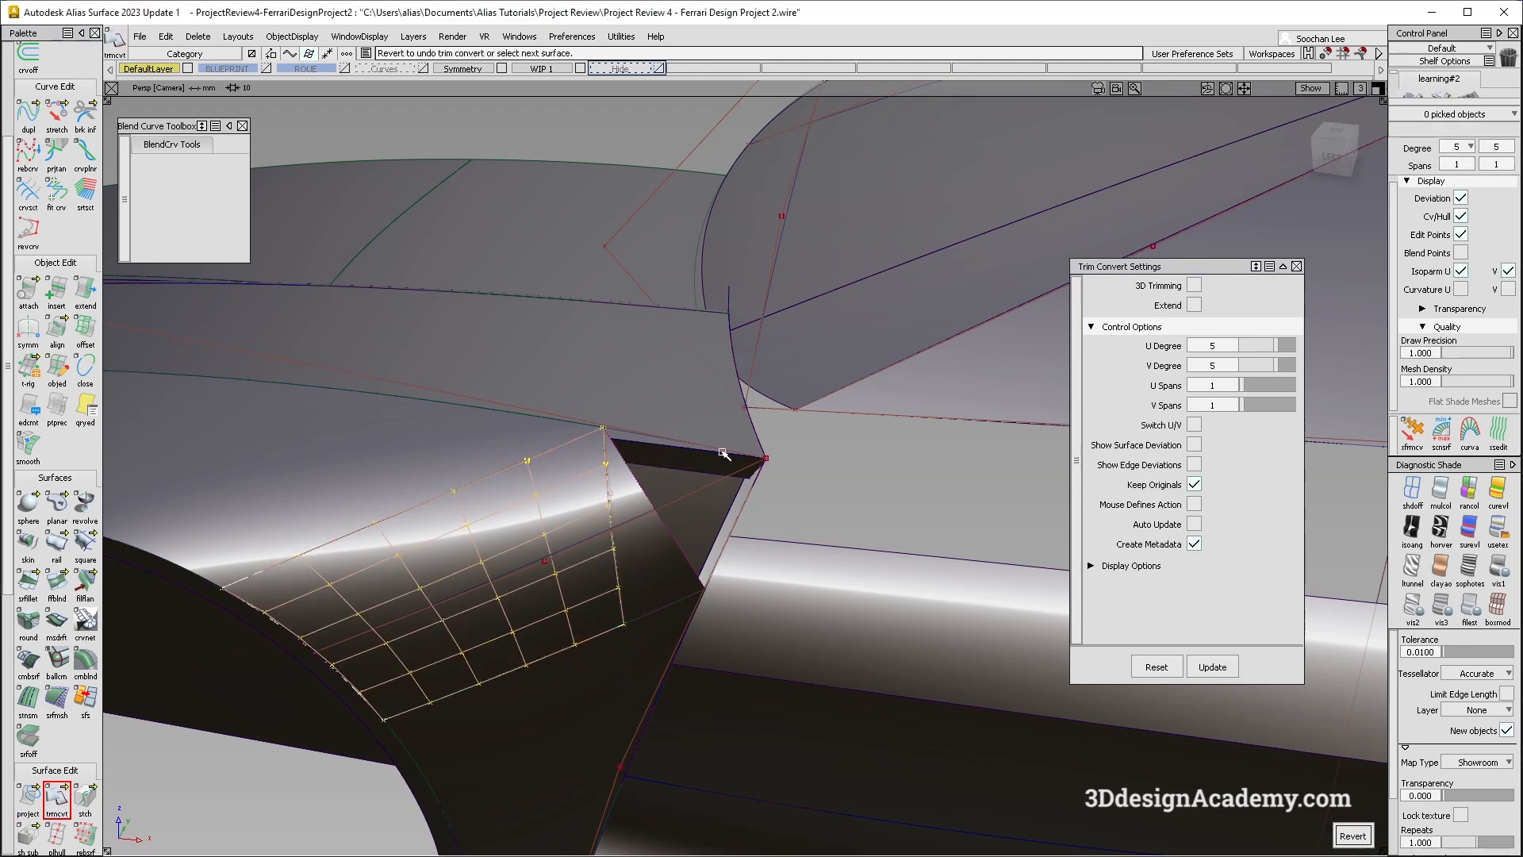
pyautogui.click(682, 460)
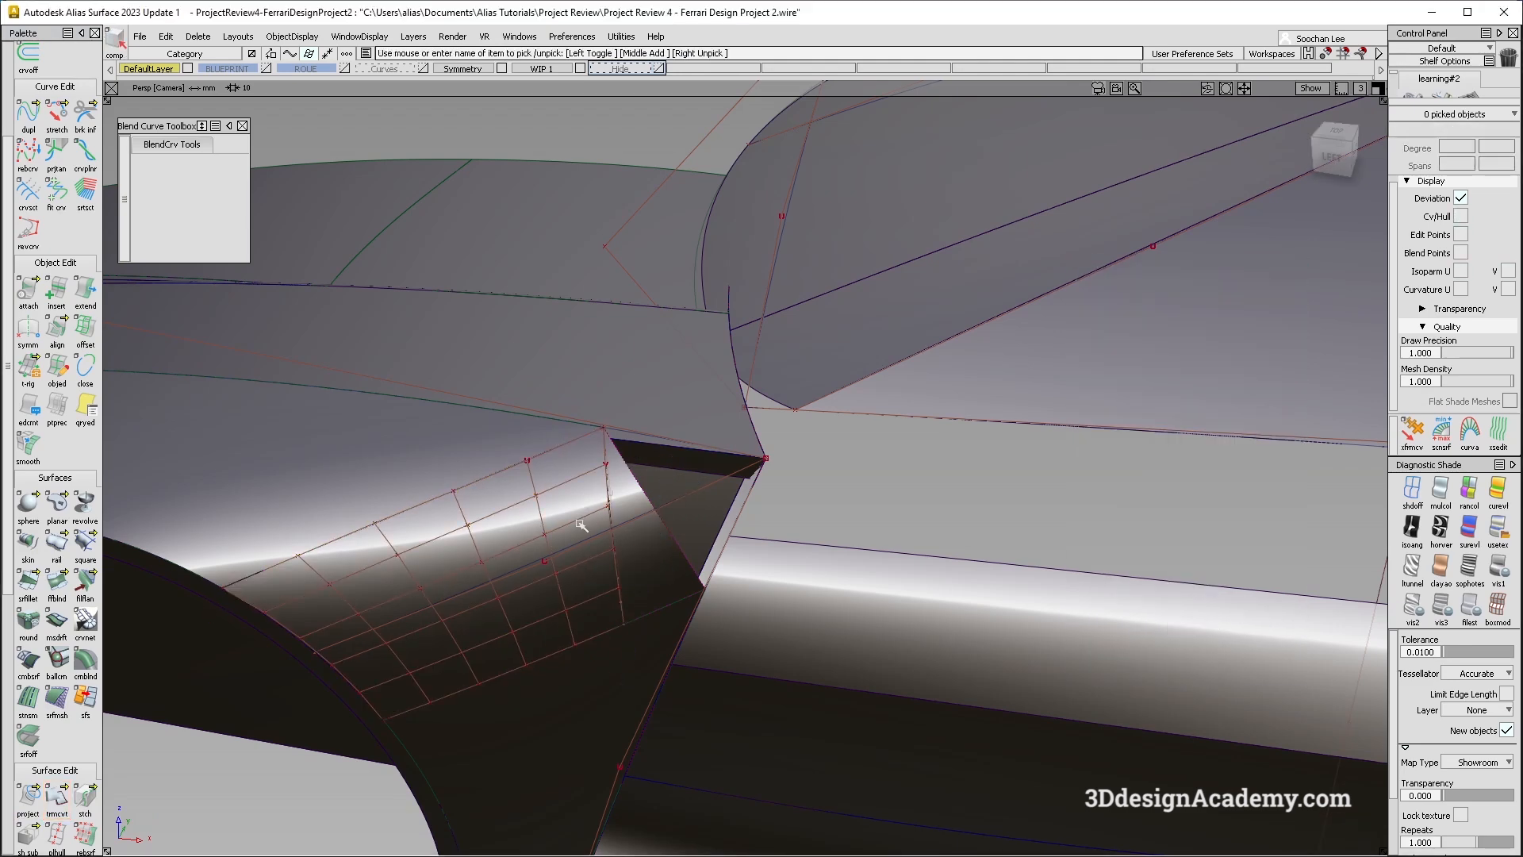
pyautogui.click(639, 560)
pyautogui.press('Delete')
pyautogui.press('Return')
# Step: Check the surface continuity along the converted fillet's upper and lower edges
pyautogui.keyDown('ctrl'); pyautogui.keyDown('shift'); pyautogui.moveTo(502, 676); pyautogui.dragTo(372, 281); pyautogui.keyUp('shift'); pyautogui.keyUp('ctrl')
pyautogui.scroll(-5, 56, 738)
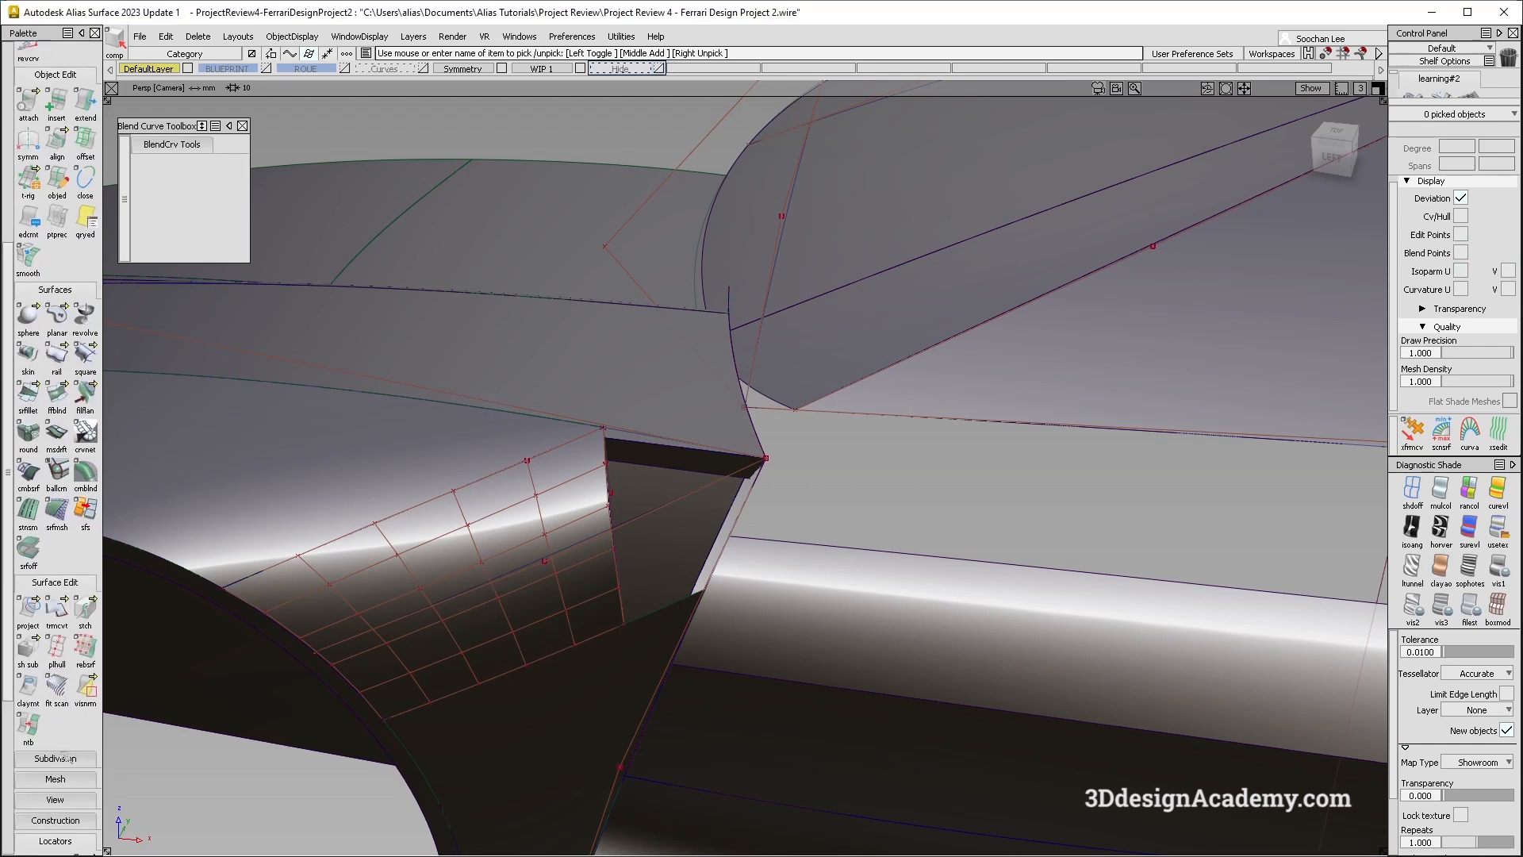
pyautogui.scroll(-2, 48, 754)
pyautogui.click(27, 790)
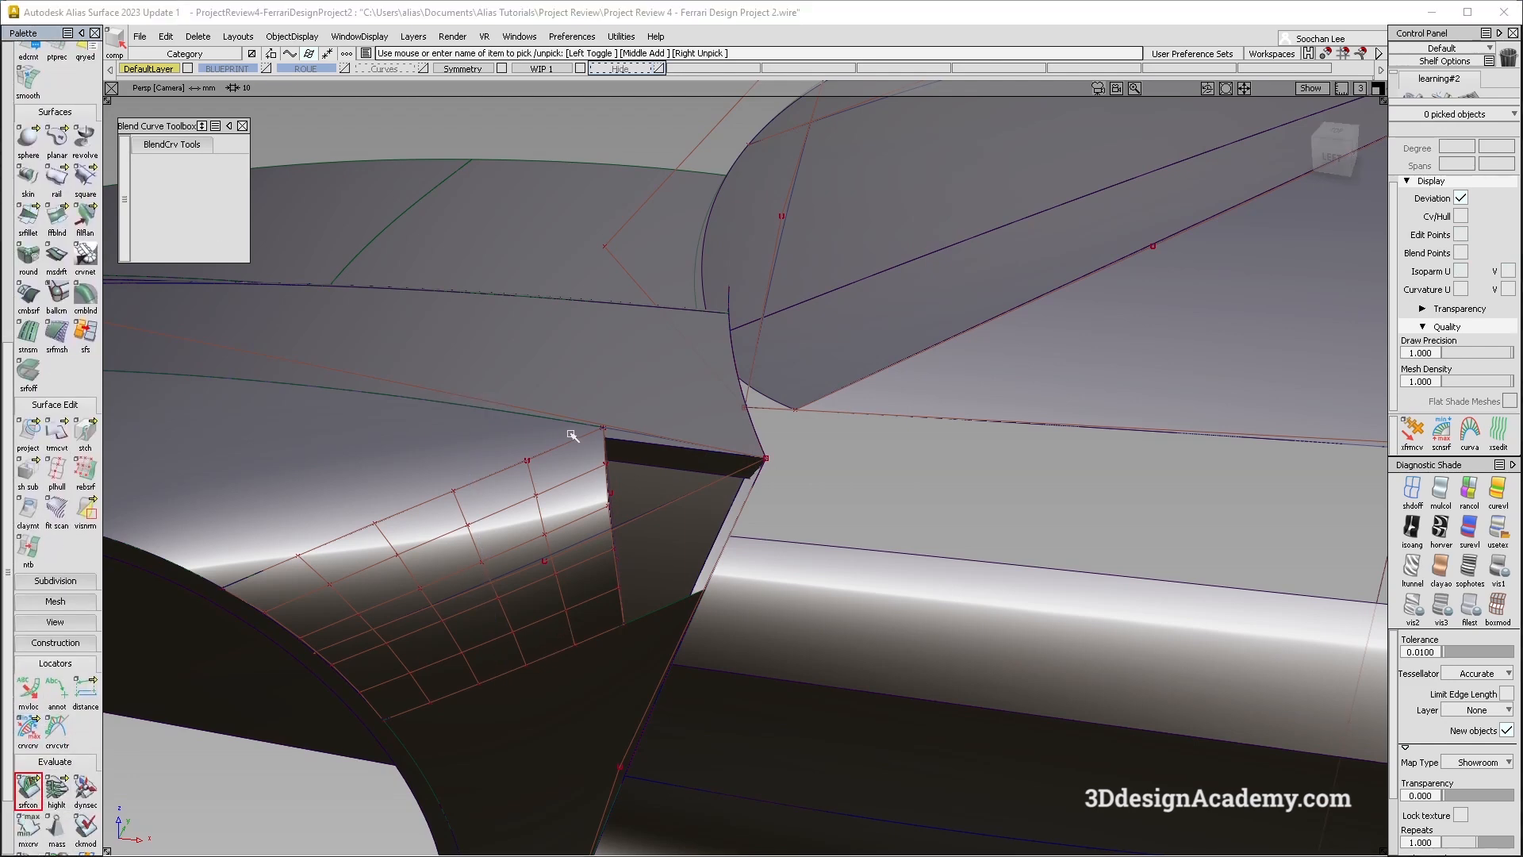
pyautogui.click(512, 468)
pyautogui.click(561, 657)
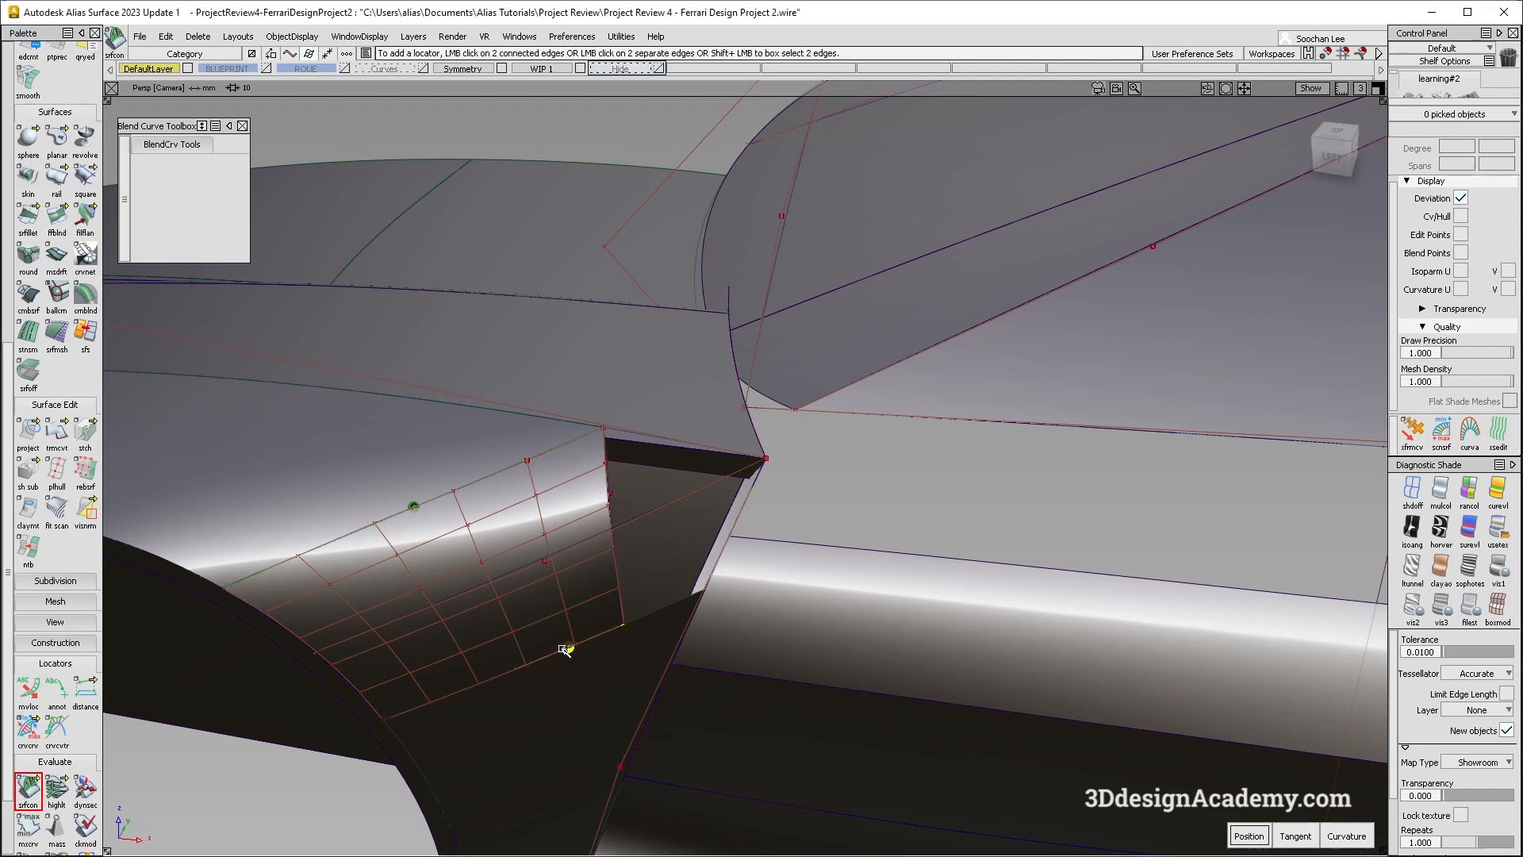
pyautogui.keyDown('alt'); pyautogui.keyDown('shift'); pyautogui.moveTo(560, 660); pyautogui.dragTo(510, 690); pyautogui.keyUp('shift'); pyautogui.keyUp('alt')
# Step: Align the fillet's upper and lower edges to the fender surfaces with G2 continuity, using zero position influence on the lower edge
pyautogui.click(1413, 488)
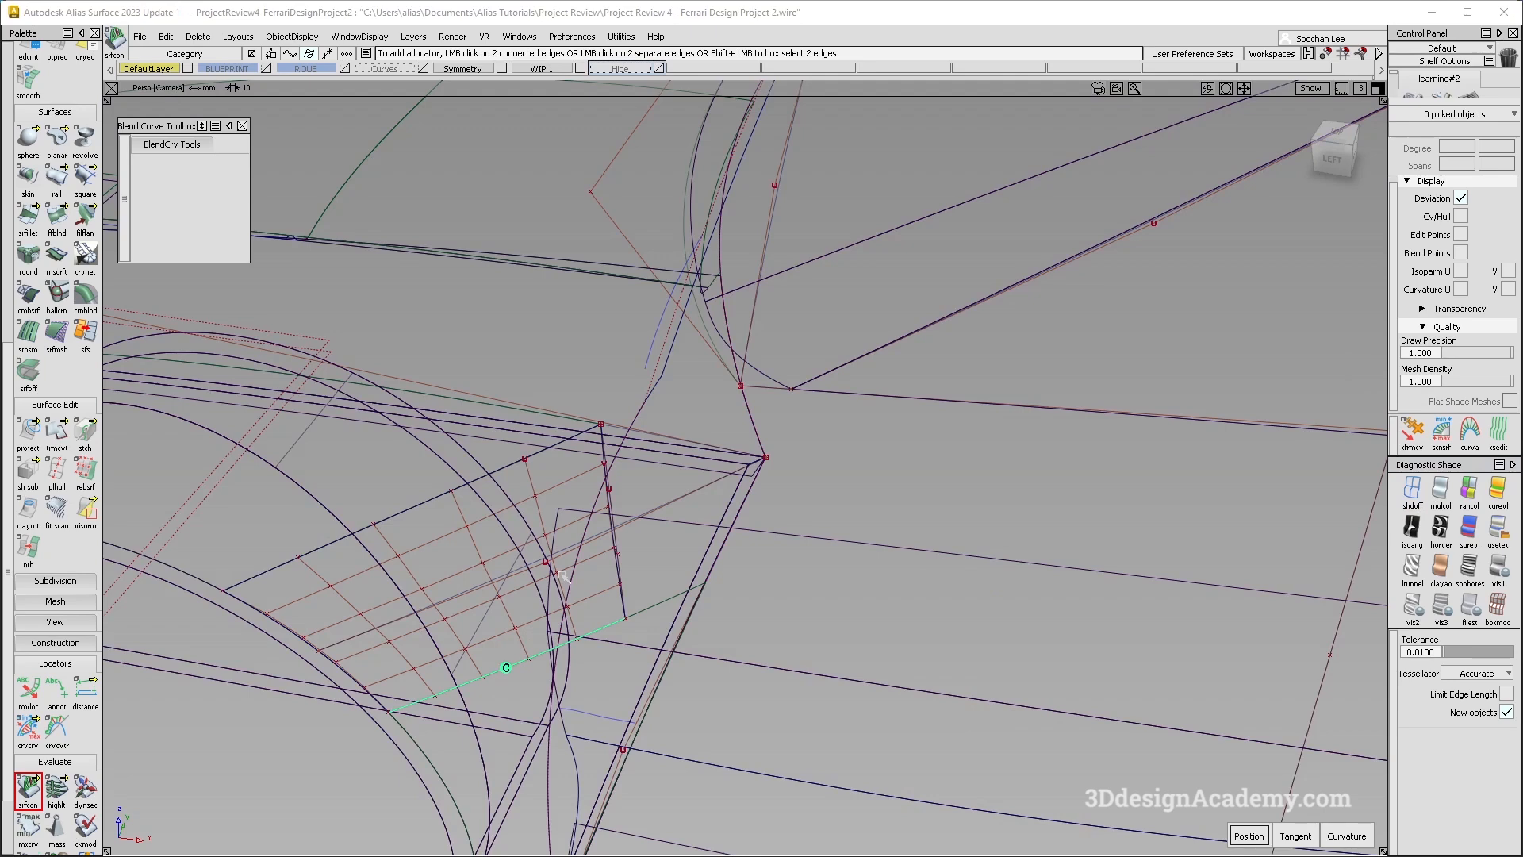
pyautogui.scroll(4, 67, 179)
pyautogui.doubleClick(58, 125)
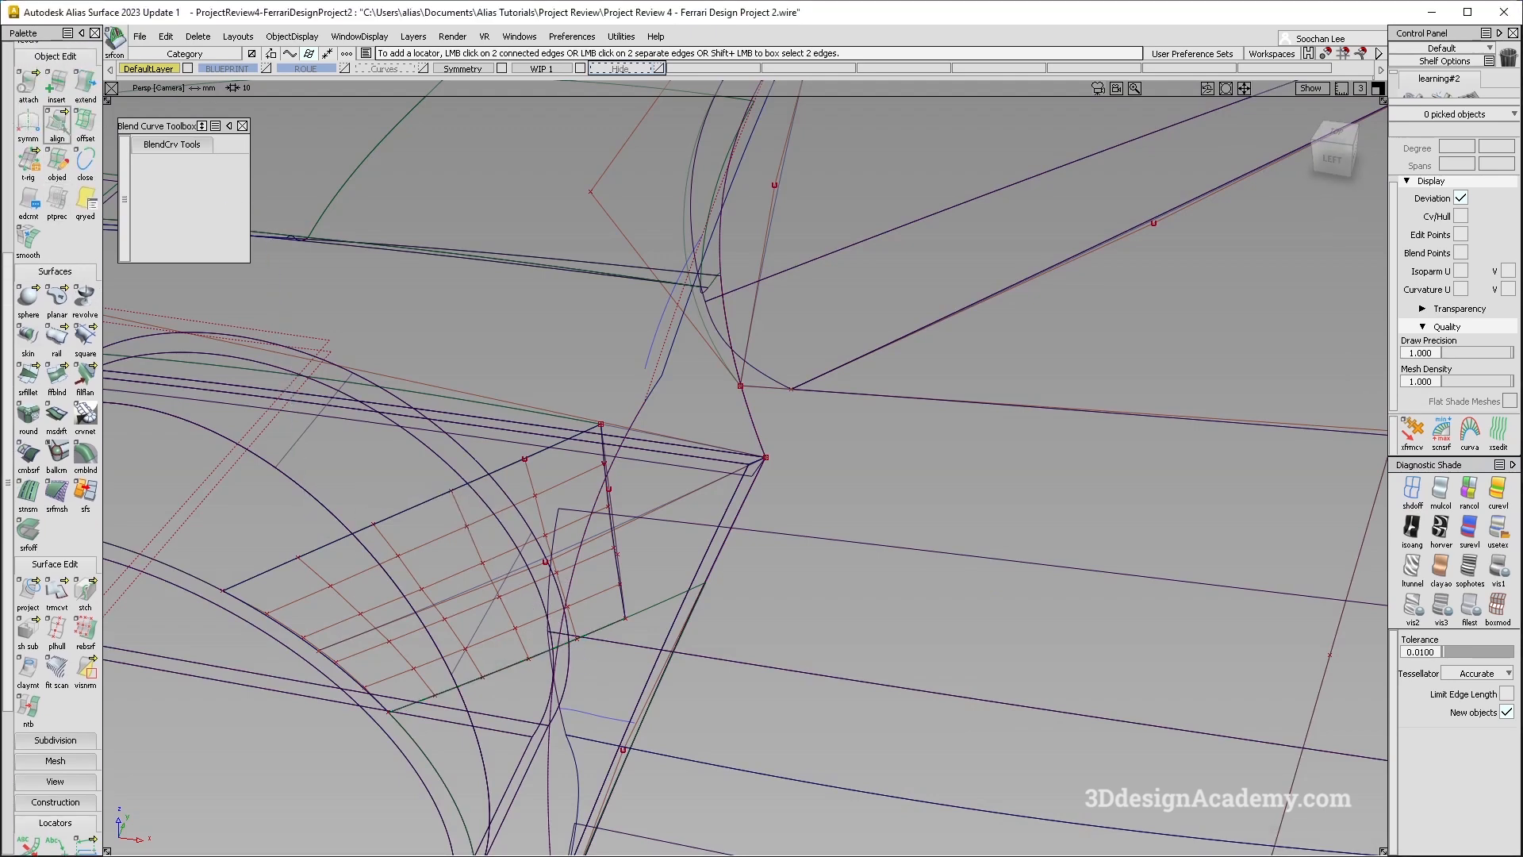
pyautogui.click(435, 500)
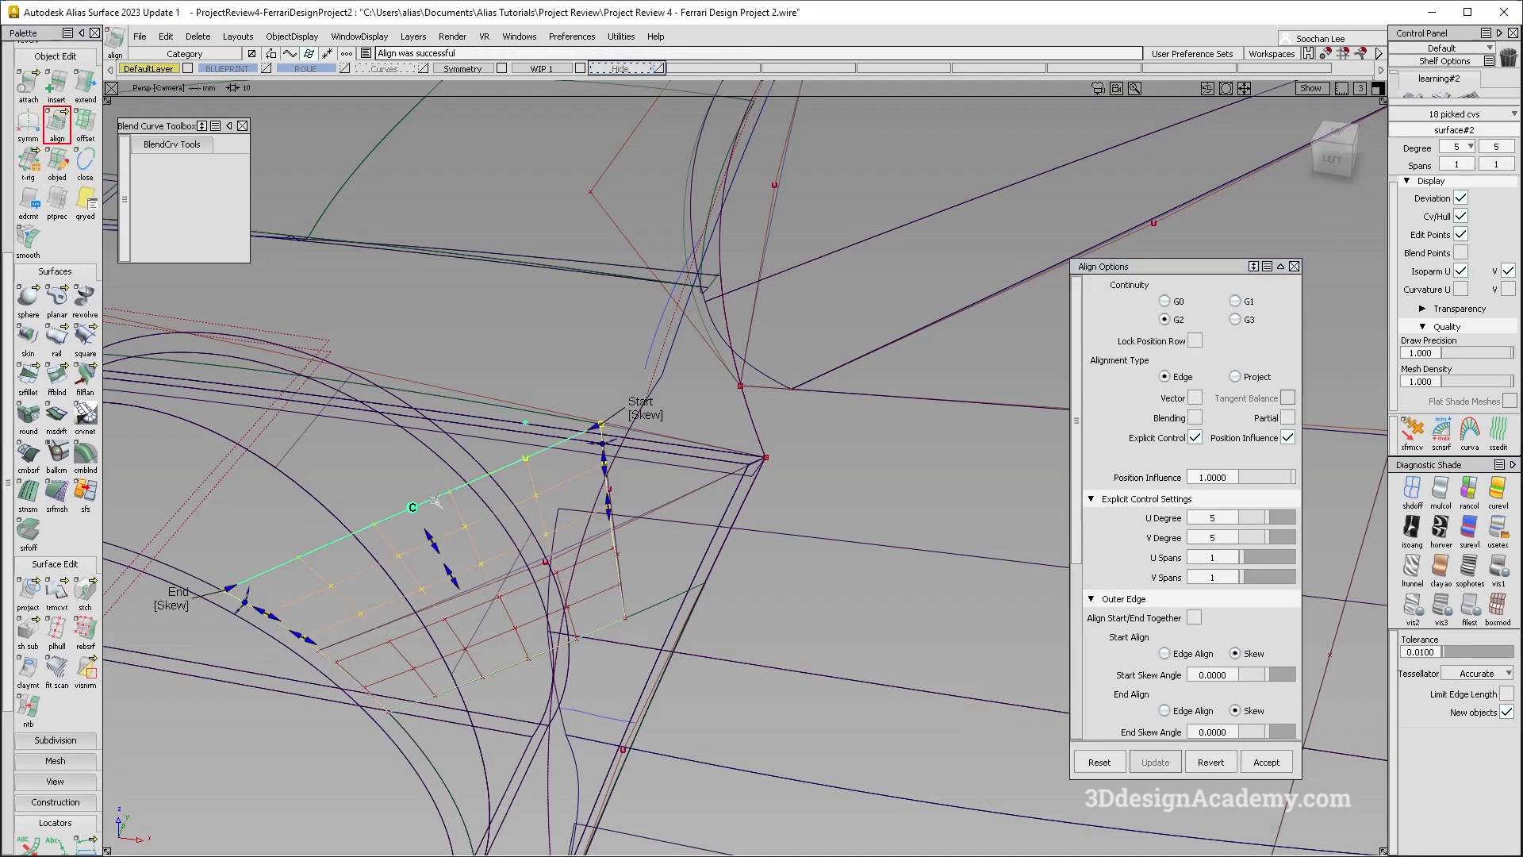
pyautogui.click(509, 668)
pyautogui.keyDown('alt'); pyautogui.keyDown('shift'); pyautogui.moveTo(543, 683); pyautogui.dragTo(591, 658); pyautogui.keyUp('shift'); pyautogui.keyUp('alt')
pyautogui.moveTo(1269, 477); pyautogui.dragTo(1144, 478)
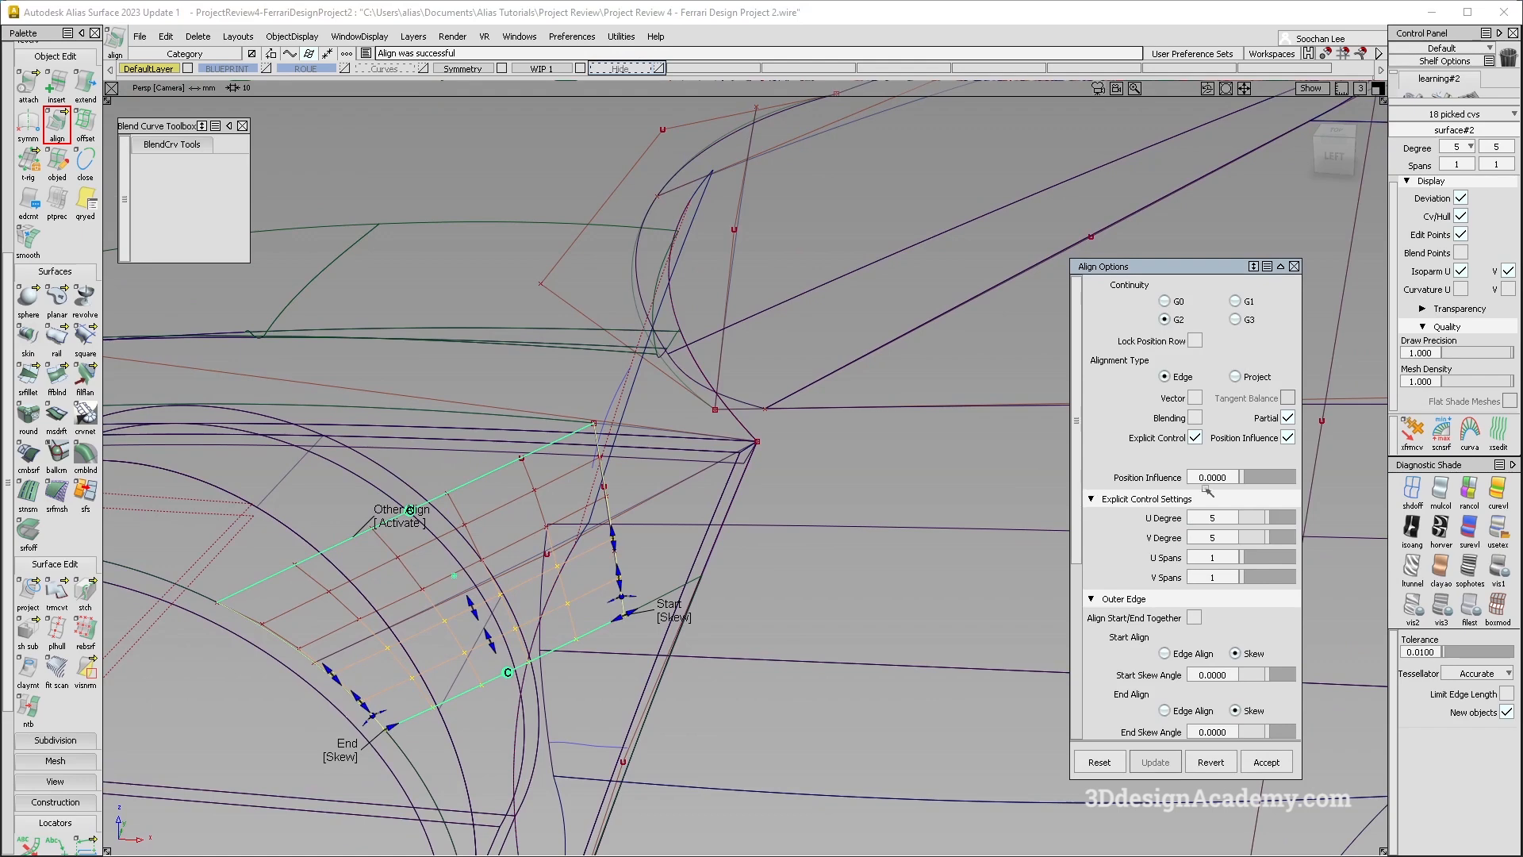
pyautogui.click(392, 514)
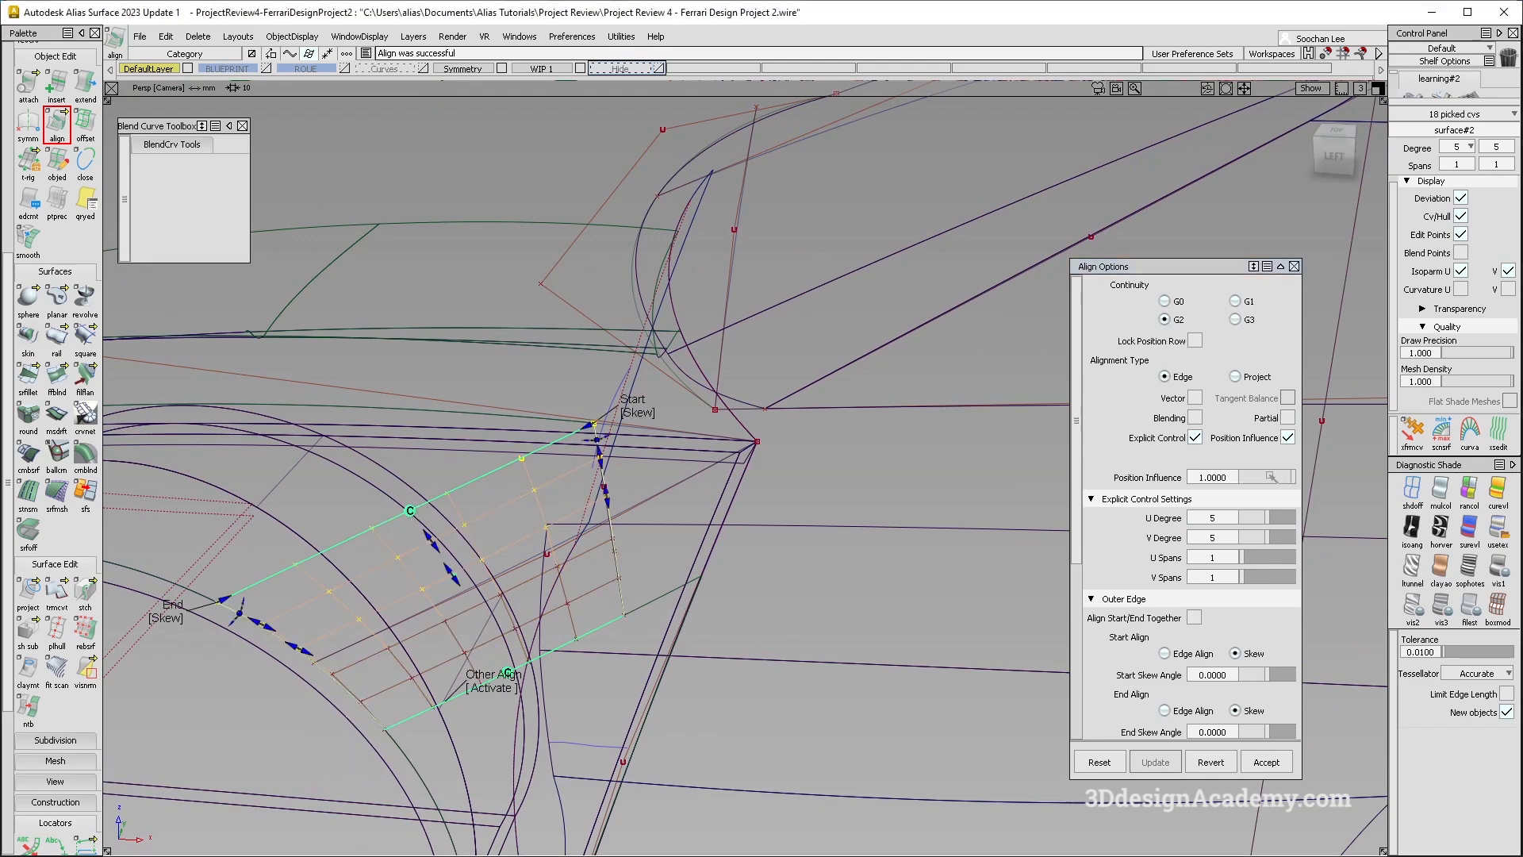
# Step: Shade the model in multi-color and inspect the aligned fillet and the open corner behind it
pyautogui.keyDown('alt'); pyautogui.keyDown('shift'); pyautogui.moveTo(716, 544); pyautogui.dragTo(733, 559); pyautogui.keyUp('shift'); pyautogui.keyUp('alt')
pyautogui.moveTo(804, 654)
pyautogui.keyDown('ctrl'); pyautogui.keyDown('shift'); pyautogui.mouseDown()
pyautogui.moveTo(729, 557)
pyautogui.moveTo(720, 516)
pyautogui.moveTo(621, 536)
pyautogui.mouseUp(); pyautogui.keyUp('shift'); pyautogui.keyUp('ctrl')
pyautogui.moveTo(668, 634)
pyautogui.keyDown('ctrl'); pyautogui.keyDown('shift'); pyautogui.mouseDown()
pyautogui.moveTo(669, 481)
pyautogui.moveTo(572, 436)
pyautogui.moveTo(517, 493)
pyautogui.mouseUp(); pyautogui.keyUp('shift'); pyautogui.keyUp('ctrl')
pyautogui.click(1440, 491)
pyautogui.click(512, 488)
pyautogui.keyDown('alt'); pyautogui.keyDown('shift'); pyautogui.moveTo(690, 519); pyautogui.dragTo(622, 444); pyautogui.keyUp('shift'); pyautogui.keyUp('alt')
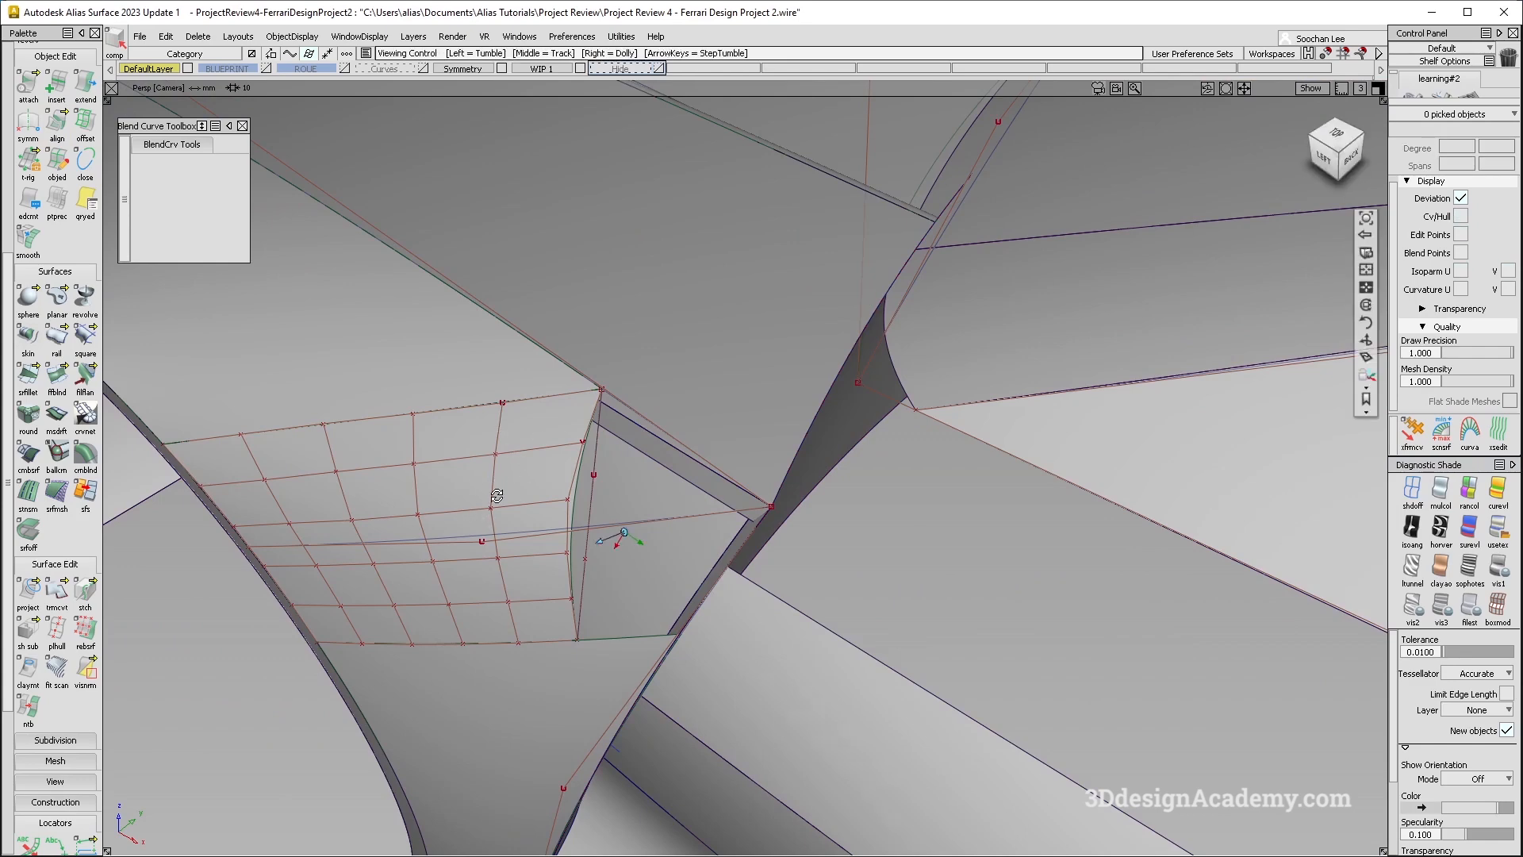
pyautogui.keyDown('alt'); pyautogui.keyDown('shift'); pyautogui.moveTo(508, 444); pyautogui.dragTo(608, 364); pyautogui.keyUp('shift'); pyautogui.keyUp('alt')
# Step: Select the surfaces around the fender corner, delete their construction history, and clear the selection
pyautogui.click(477, 474)
pyautogui.keyDown('alt'); pyautogui.keyDown('shift'); pyautogui.moveTo(484, 474); pyautogui.dragTo(560, 457); pyautogui.keyUp('shift'); pyautogui.keyUp('alt')
pyautogui.moveTo(816, 697); pyautogui.dragTo(272, 272)
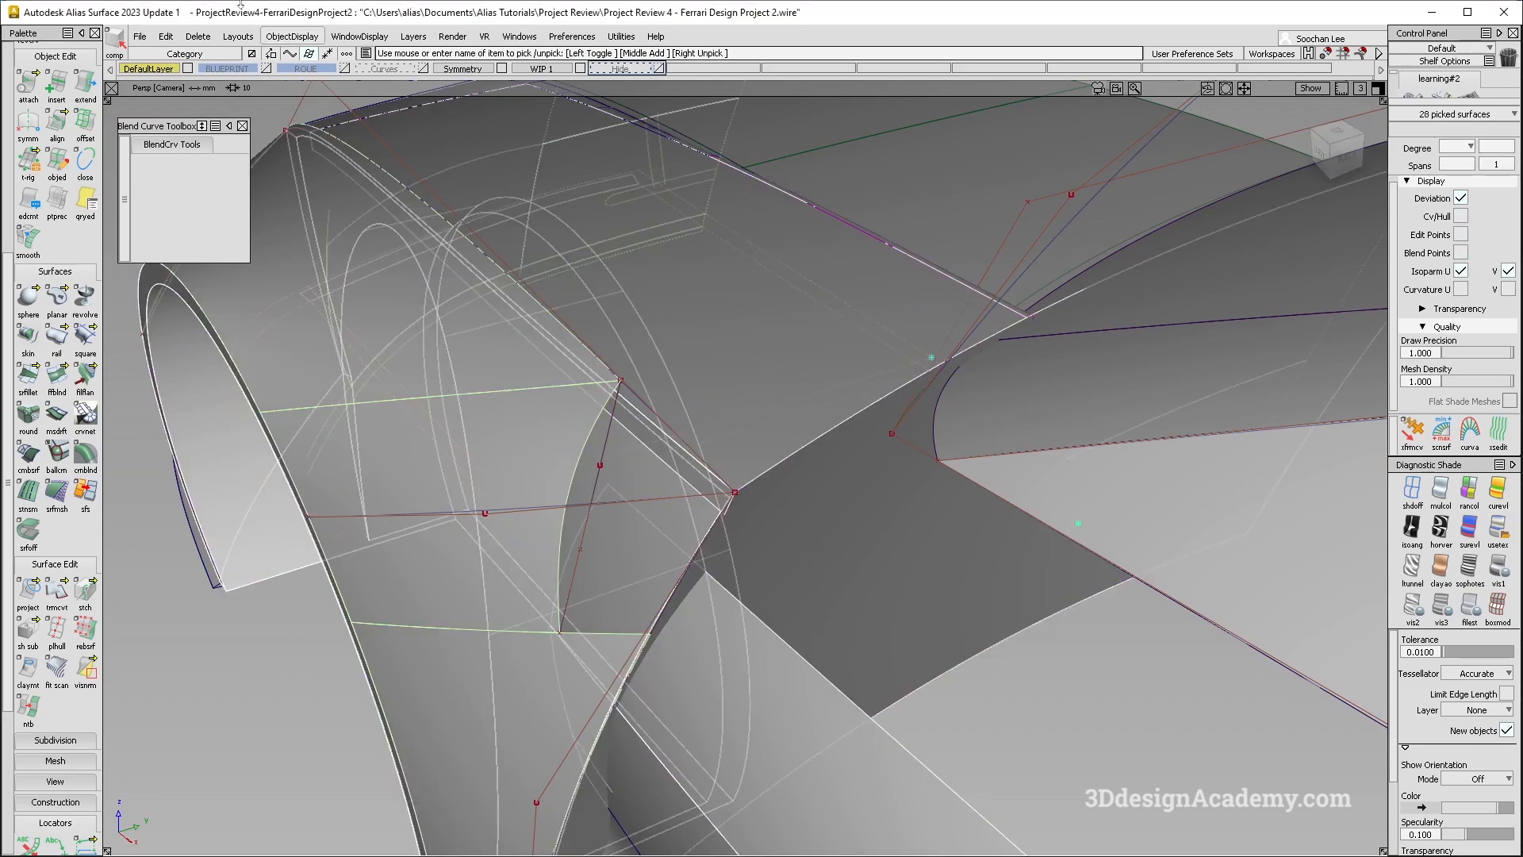
pyautogui.click(198, 37)
pyautogui.click(238, 74)
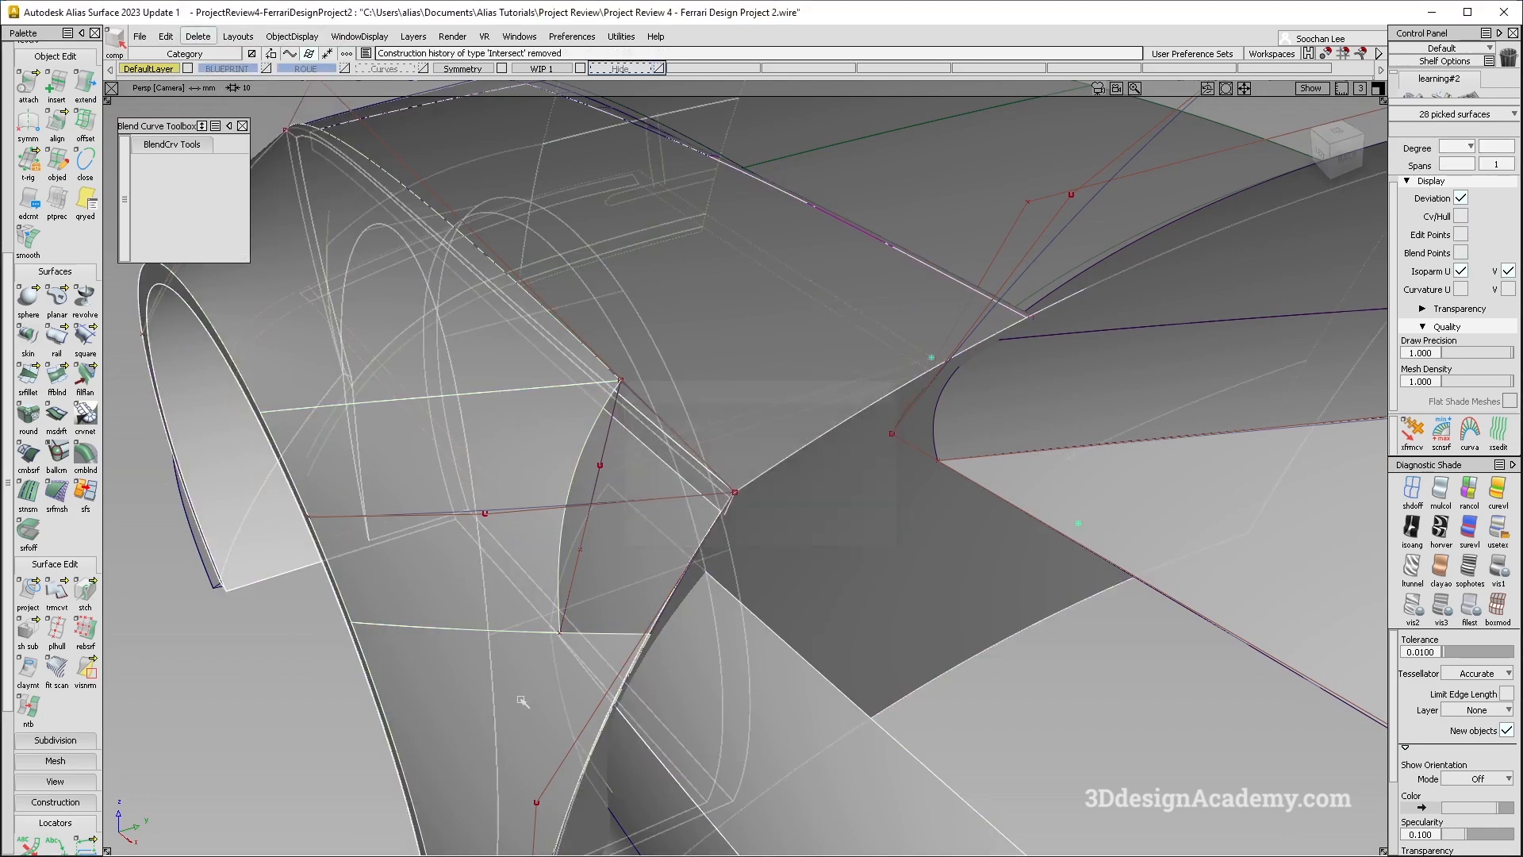
pyautogui.keyDown('ctrl'); pyautogui.keyDown('shift'); pyautogui.moveTo(458, 571); pyautogui.dragTo(436, 479); pyautogui.keyUp('shift'); pyautogui.keyUp('ctrl')
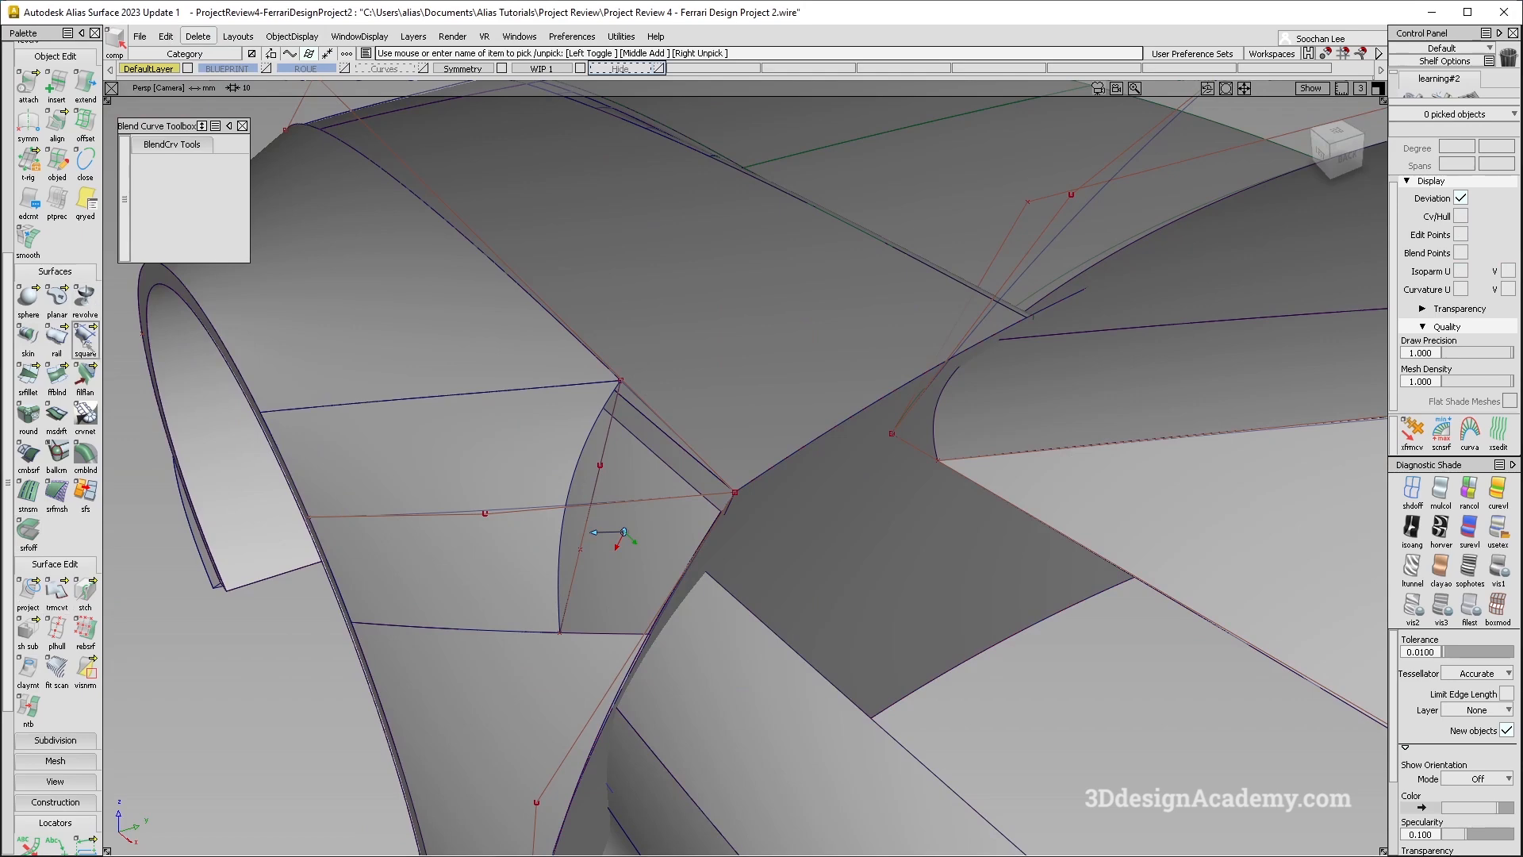
# Step: Build a square surface in the corner gap from the fillet's rear edge, the upper line, the fender's rear edge and the lower surface edge
pyautogui.click(86, 337)
pyautogui.click(613, 414)
pyautogui.click(647, 411)
pyautogui.keyDown('alt'); pyautogui.keyDown('shift'); pyautogui.moveTo(693, 579); pyautogui.dragTo(669, 559); pyautogui.keyUp('shift'); pyautogui.keyUp('alt')
pyautogui.click(606, 618)
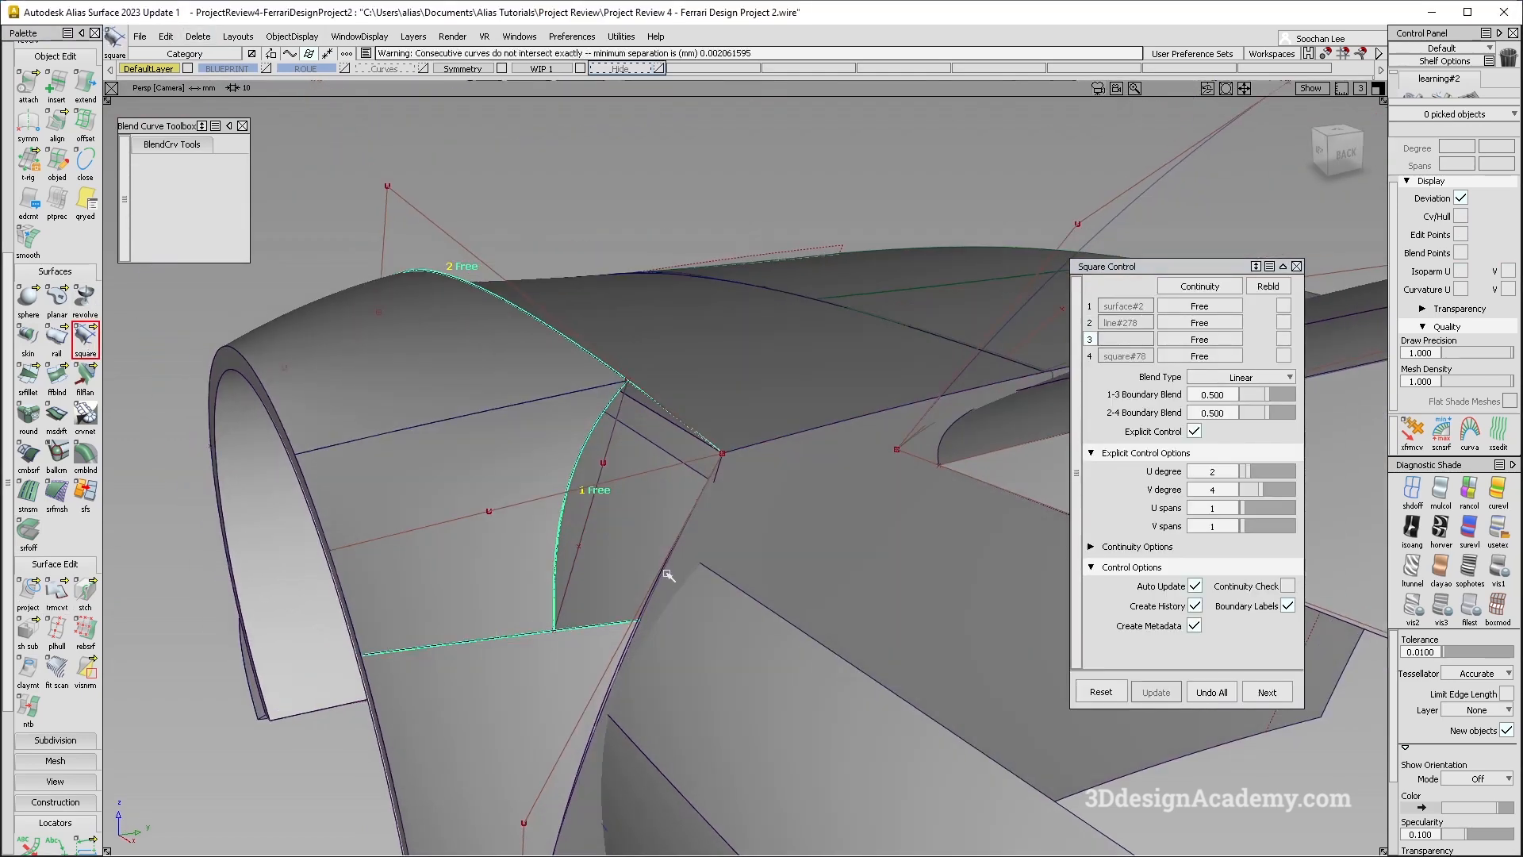
pyautogui.click(669, 575)
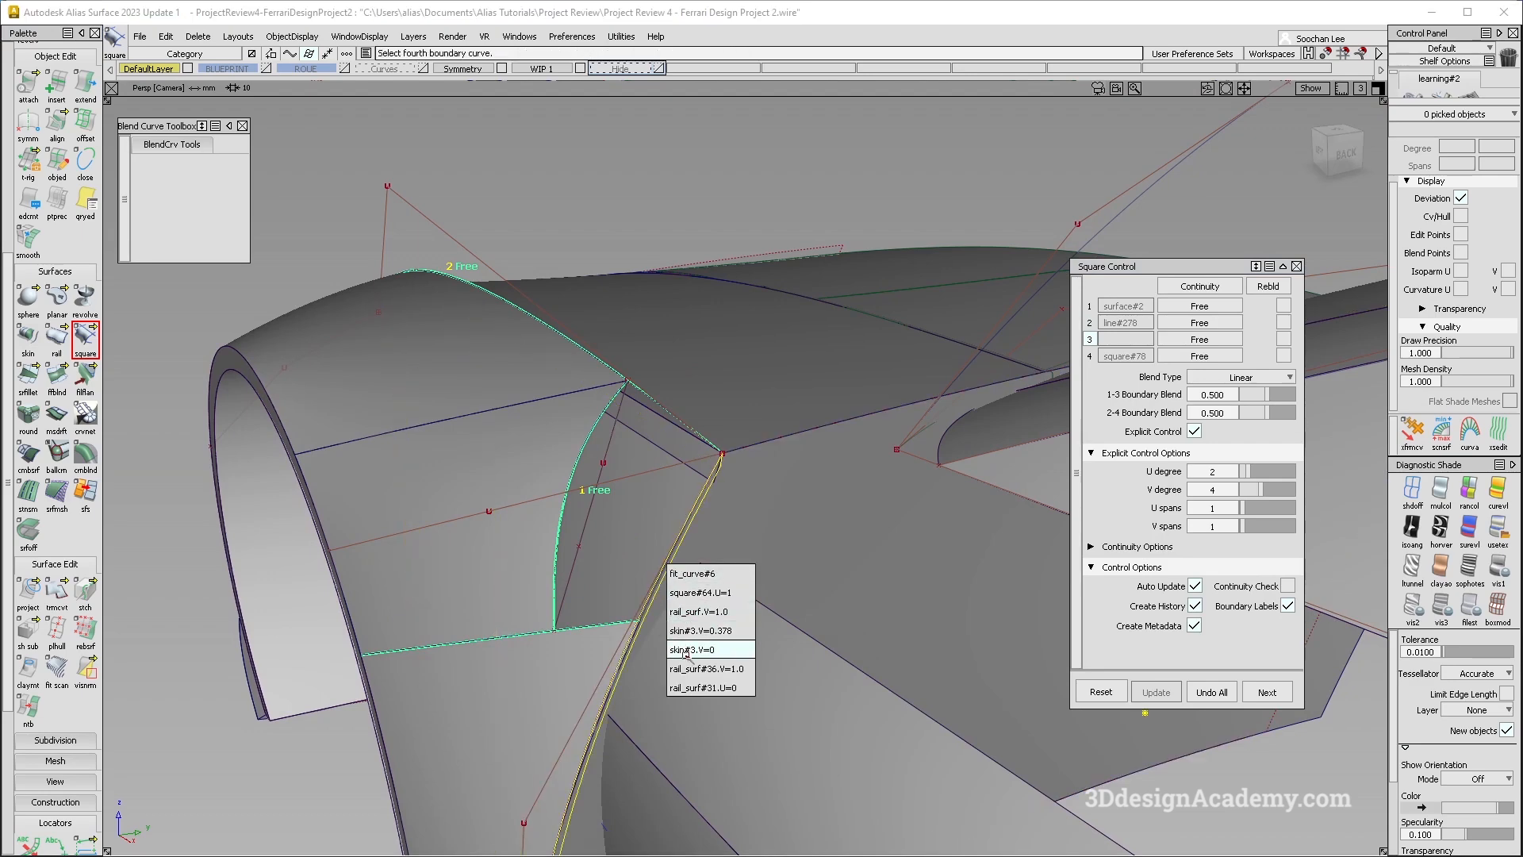
pyautogui.click(698, 573)
pyautogui.keyDown('alt'); pyautogui.keyDown('shift'); pyautogui.moveTo(698, 573); pyautogui.dragTo(738, 473); pyautogui.keyUp('shift'); pyautogui.keyUp('alt')
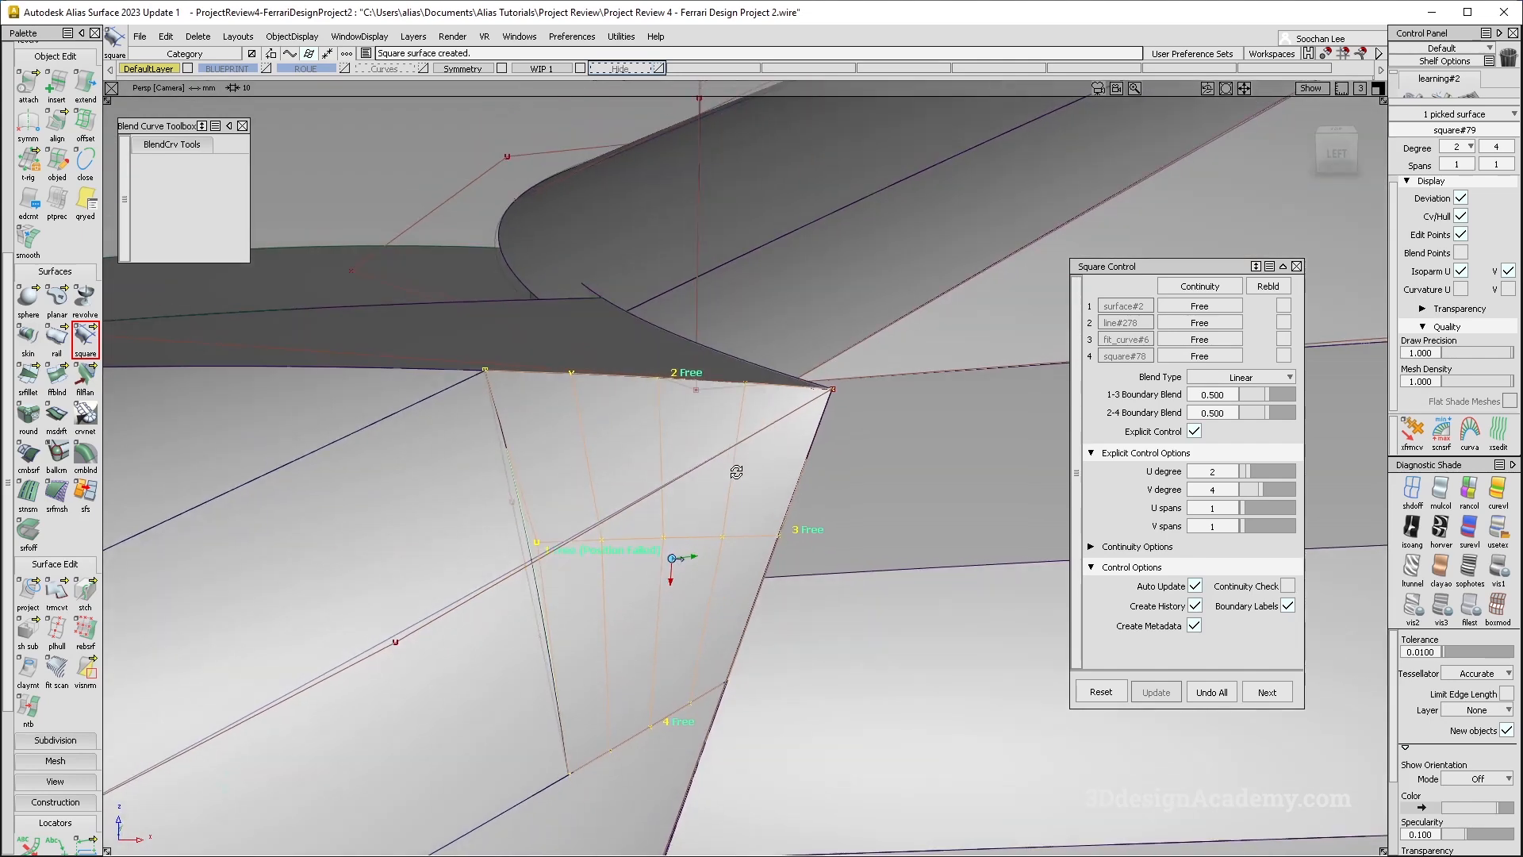
# Step: Set the corner patch to degree 5 in both directions, with G2 Curvature at the fillet edge and the lower surface edge
pyautogui.click(1262, 471)
pyautogui.click(1266, 488)
pyautogui.keyDown('alt'); pyautogui.keyDown('shift'); pyautogui.moveTo(980, 444); pyautogui.dragTo(1028, 354); pyautogui.keyUp('shift'); pyautogui.keyUp('alt')
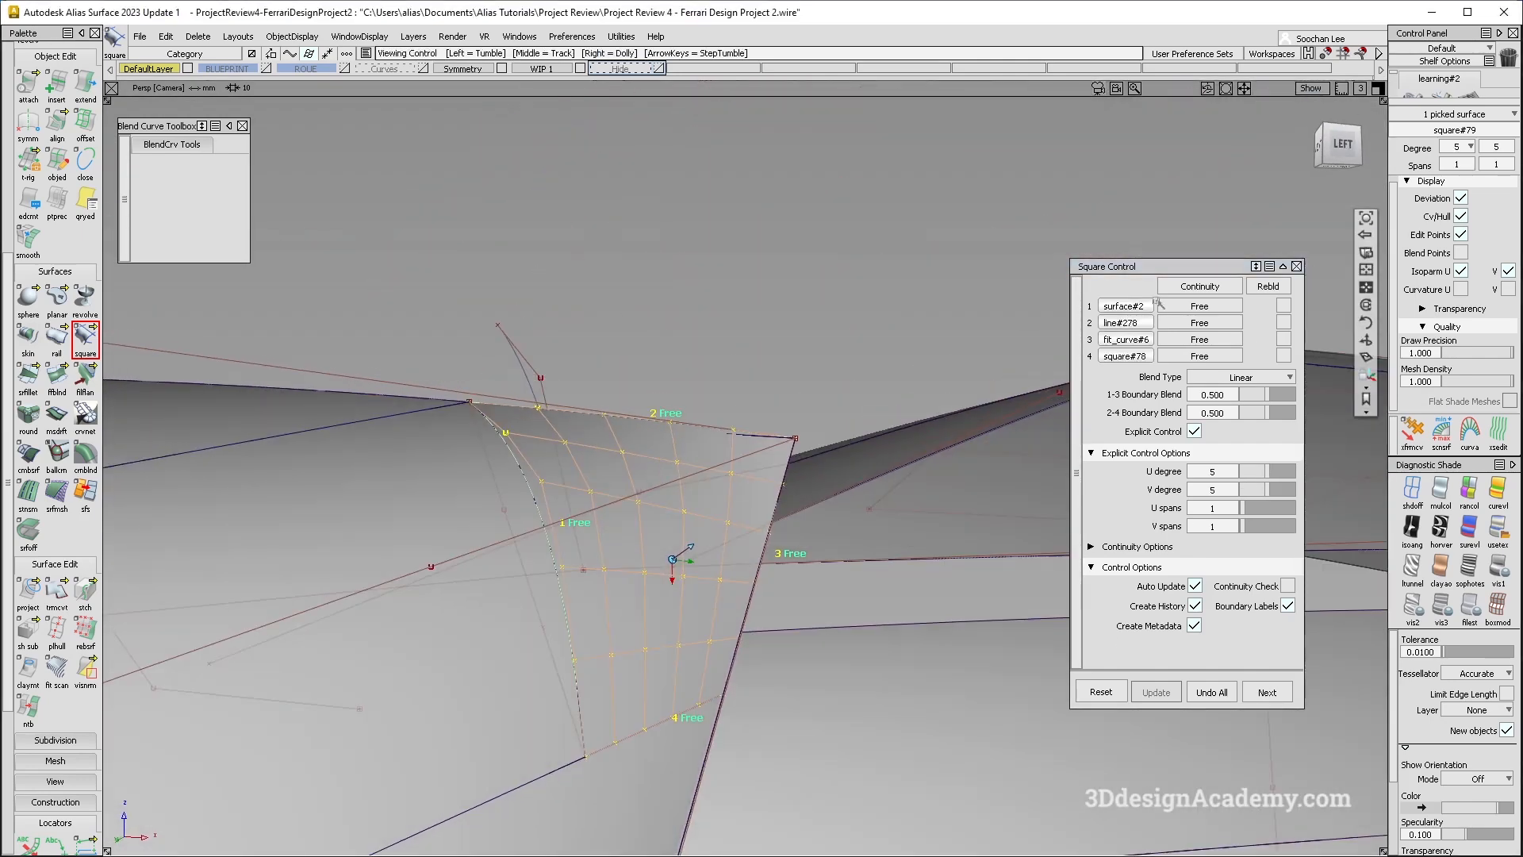
pyautogui.click(1189, 308)
pyautogui.click(1212, 381)
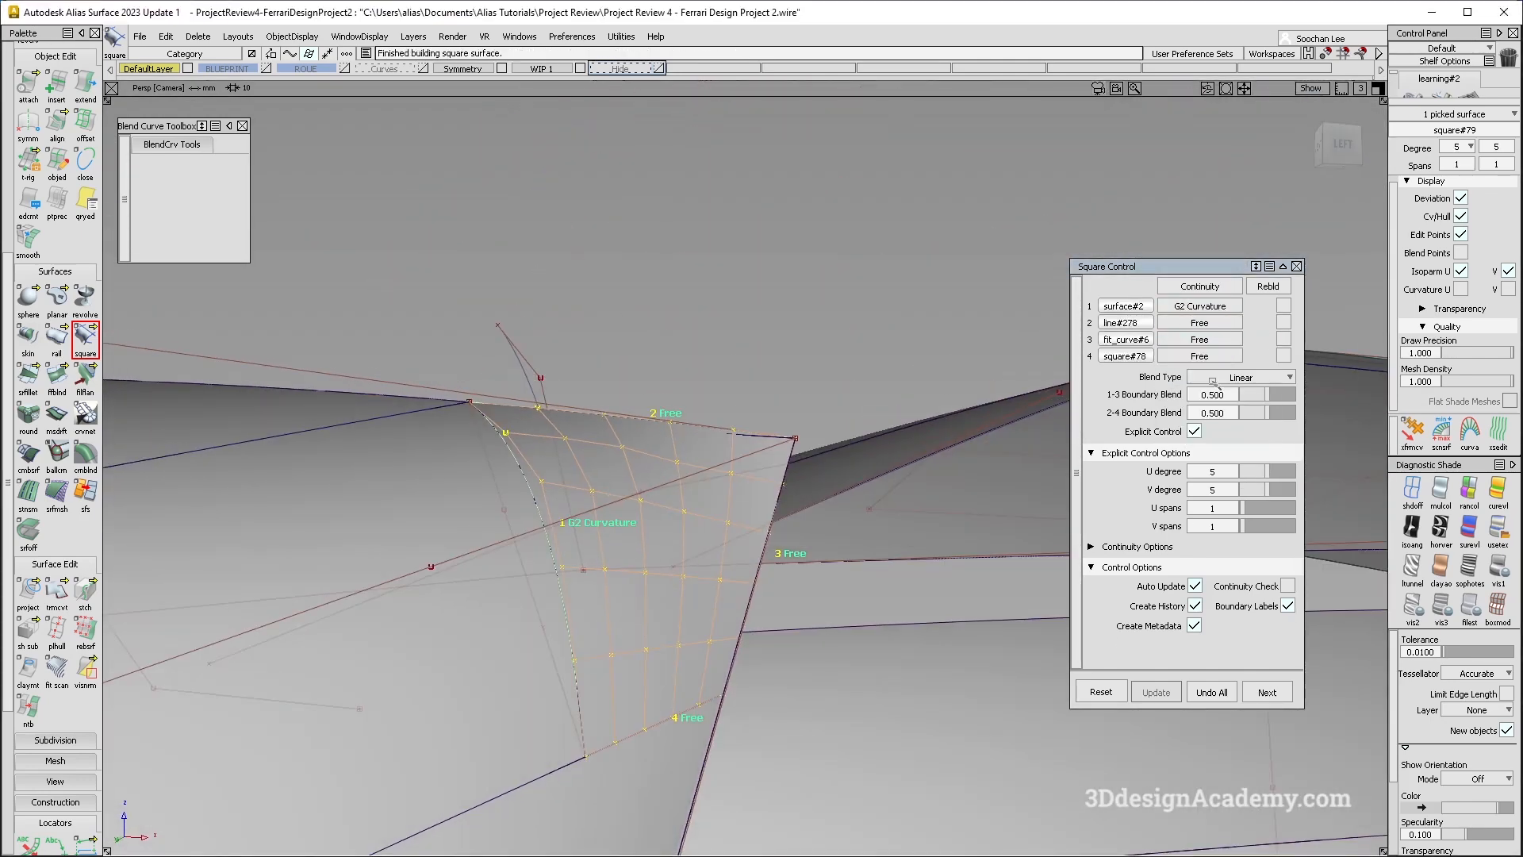
pyautogui.click(1199, 356)
pyautogui.click(1223, 433)
# Step: Examine the corner patch's control mesh from several angles and try adjusting its boundary blend
pyautogui.keyDown('alt'); pyautogui.keyDown('shift'); pyautogui.moveTo(912, 444); pyautogui.dragTo(768, 440); pyautogui.keyUp('shift'); pyautogui.keyUp('alt')
pyautogui.keyDown('alt'); pyautogui.keyDown('shift'); pyautogui.moveTo(873, 508); pyautogui.dragTo(685, 572); pyautogui.keyUp('shift'); pyautogui.keyUp('alt')
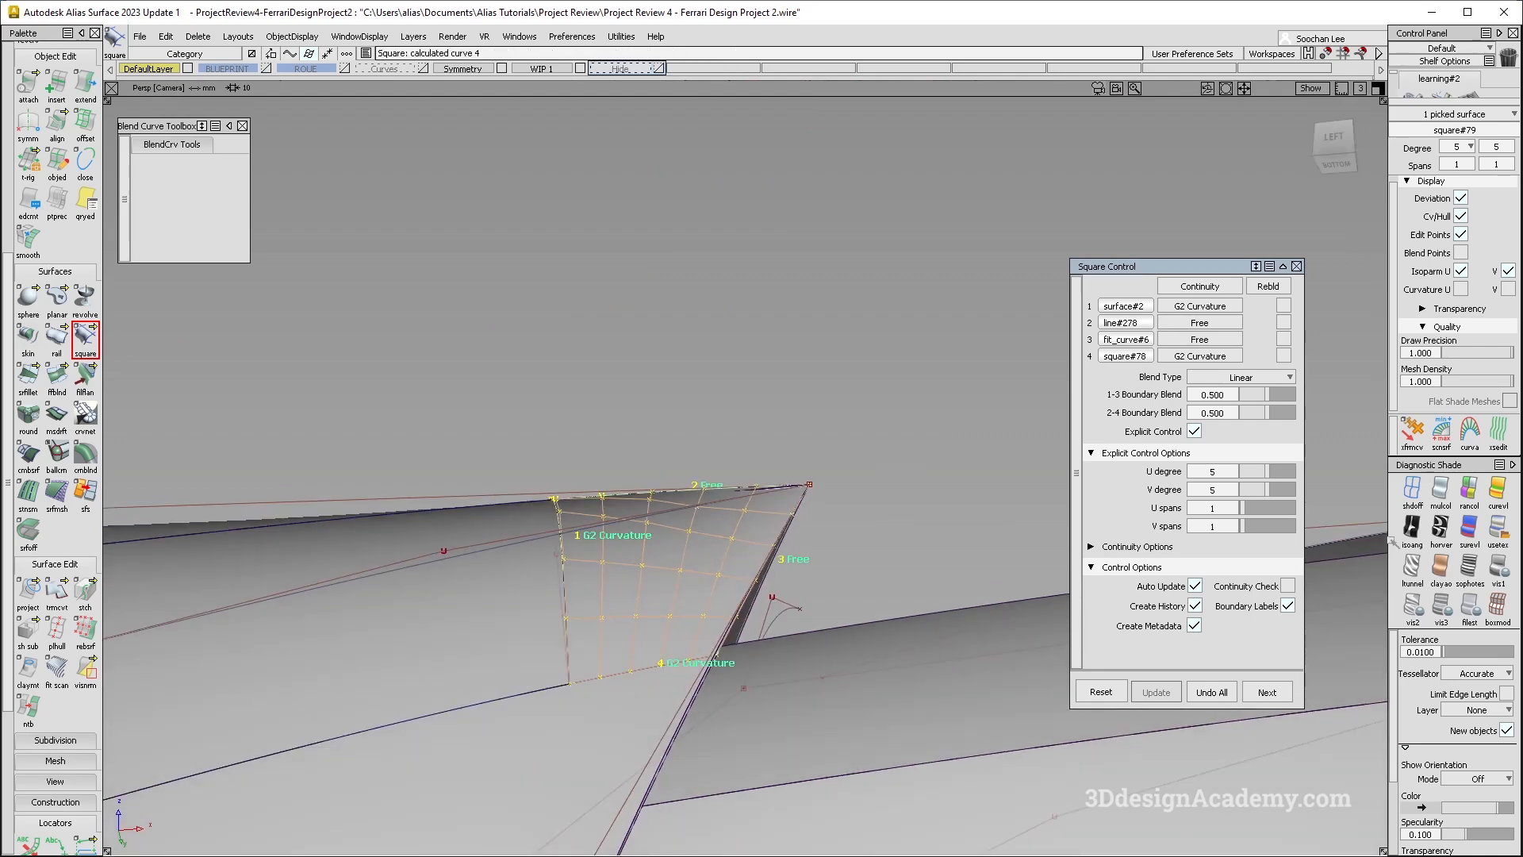
pyautogui.moveTo(684, 519)
pyautogui.keyDown('alt'); pyautogui.keyDown('shift'); pyautogui.mouseDown()
pyautogui.moveTo(677, 560)
pyautogui.moveTo(704, 540)
pyautogui.mouseUp(); pyautogui.keyUp('shift'); pyautogui.keyUp('alt')
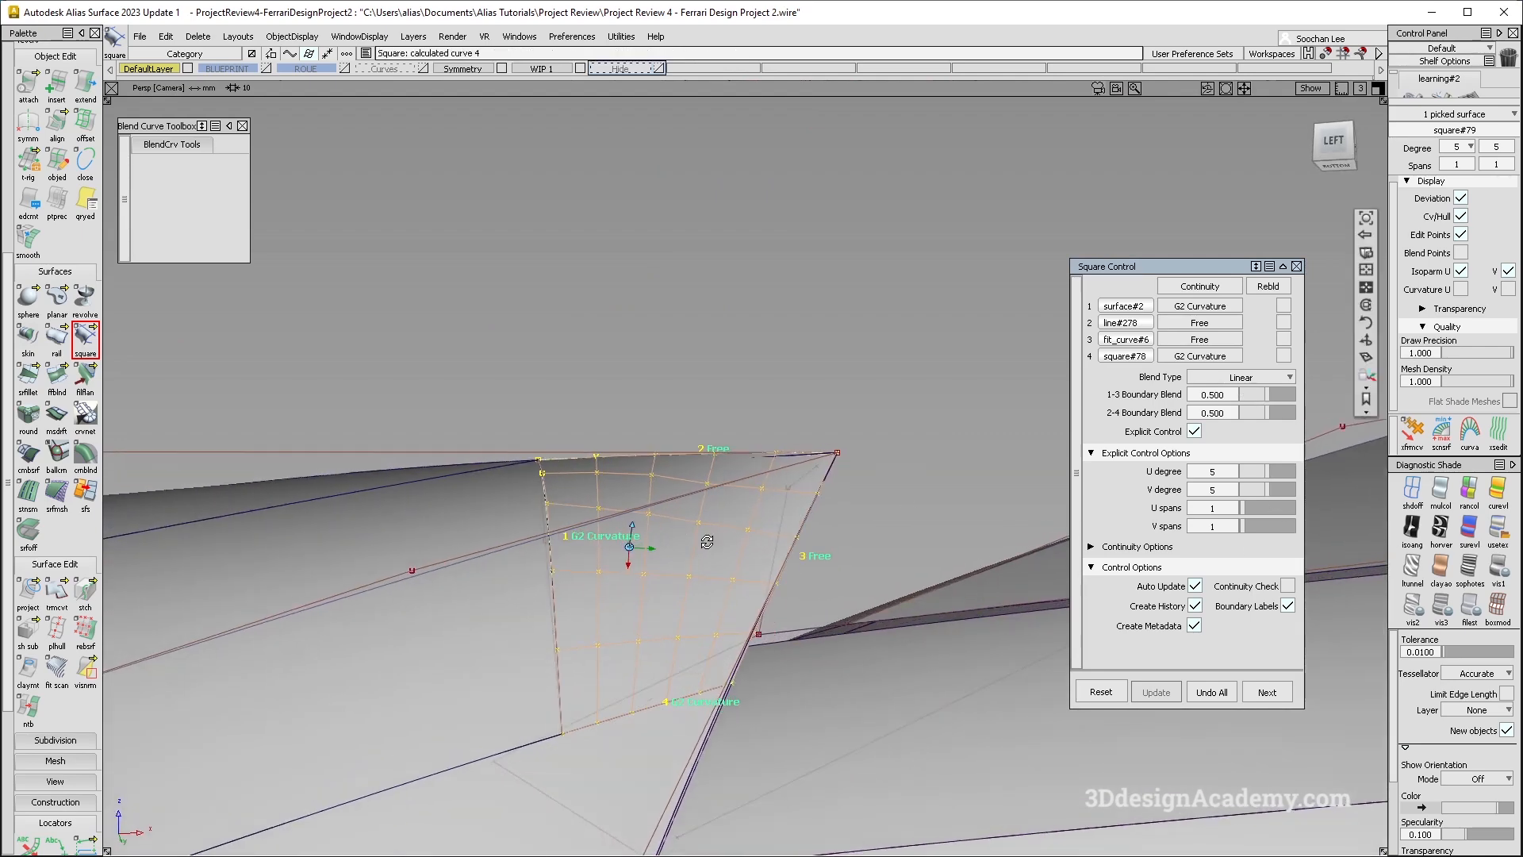
pyautogui.keyDown('alt'); pyautogui.keyDown('shift'); pyautogui.moveTo(703, 539); pyautogui.dragTo(627, 545, button='right'); pyautogui.keyUp('shift'); pyautogui.keyUp('alt')
pyautogui.keyDown('alt'); pyautogui.keyDown('shift'); pyautogui.moveTo(626, 546); pyautogui.dragTo(775, 548); pyautogui.keyUp('shift'); pyautogui.keyUp('alt')
pyautogui.keyDown('alt'); pyautogui.keyDown('shift'); pyautogui.moveTo(507, 547); pyautogui.dragTo(602, 533, button='right'); pyautogui.keyUp('shift'); pyautogui.keyUp('alt')
pyautogui.moveTo(603, 533)
pyautogui.keyDown('alt'); pyautogui.keyDown('shift'); pyautogui.mouseDown()
pyautogui.moveTo(586, 525)
pyautogui.moveTo(589, 550)
pyautogui.moveTo(621, 552)
pyautogui.mouseUp(); pyautogui.keyUp('shift'); pyautogui.keyUp('alt')
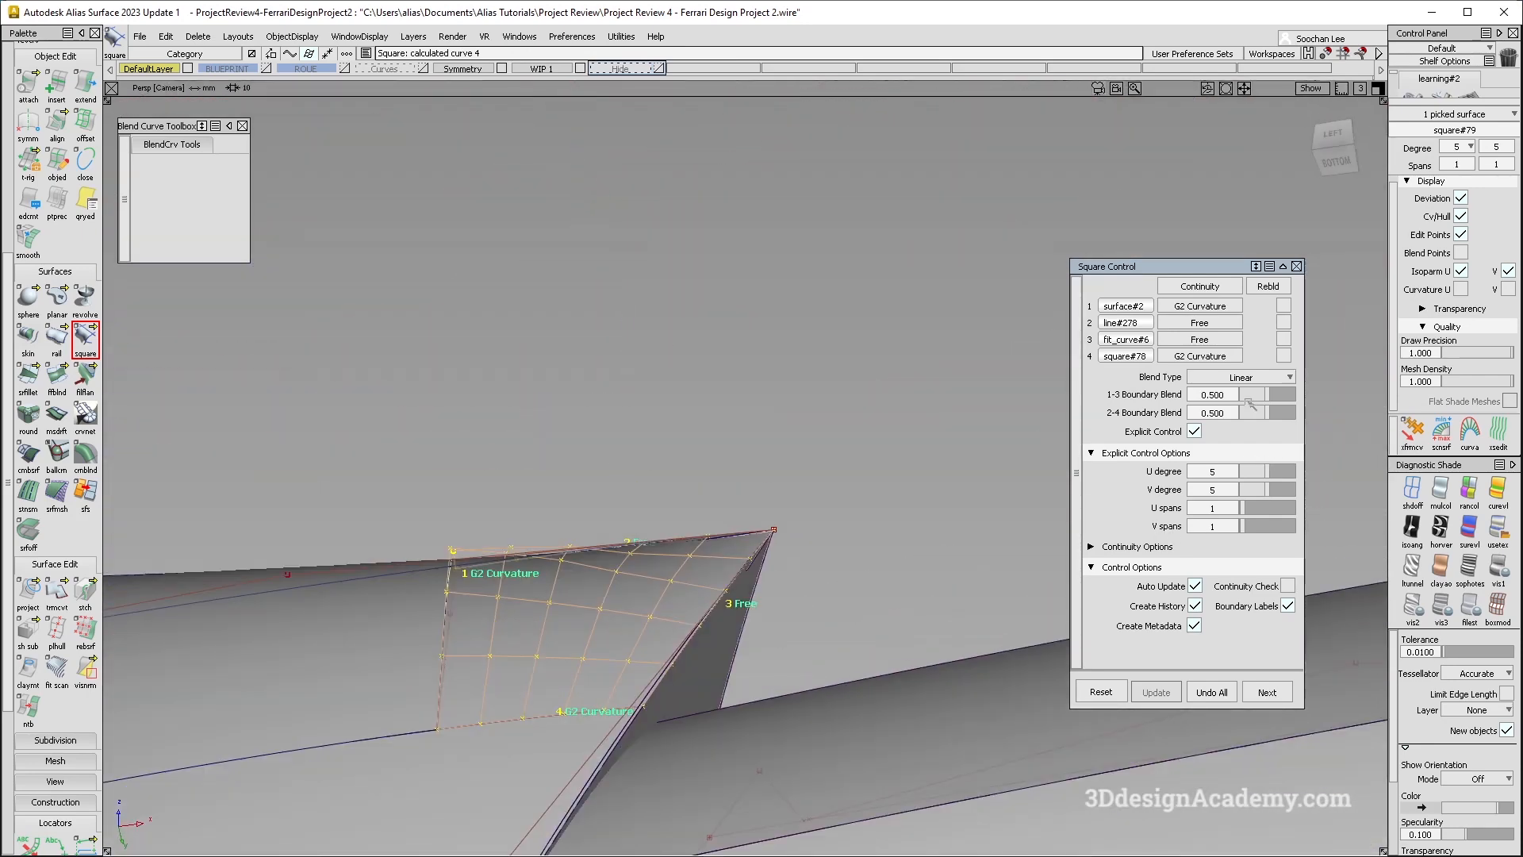
pyautogui.moveTo(1267, 394); pyautogui.dragTo(1272, 394)
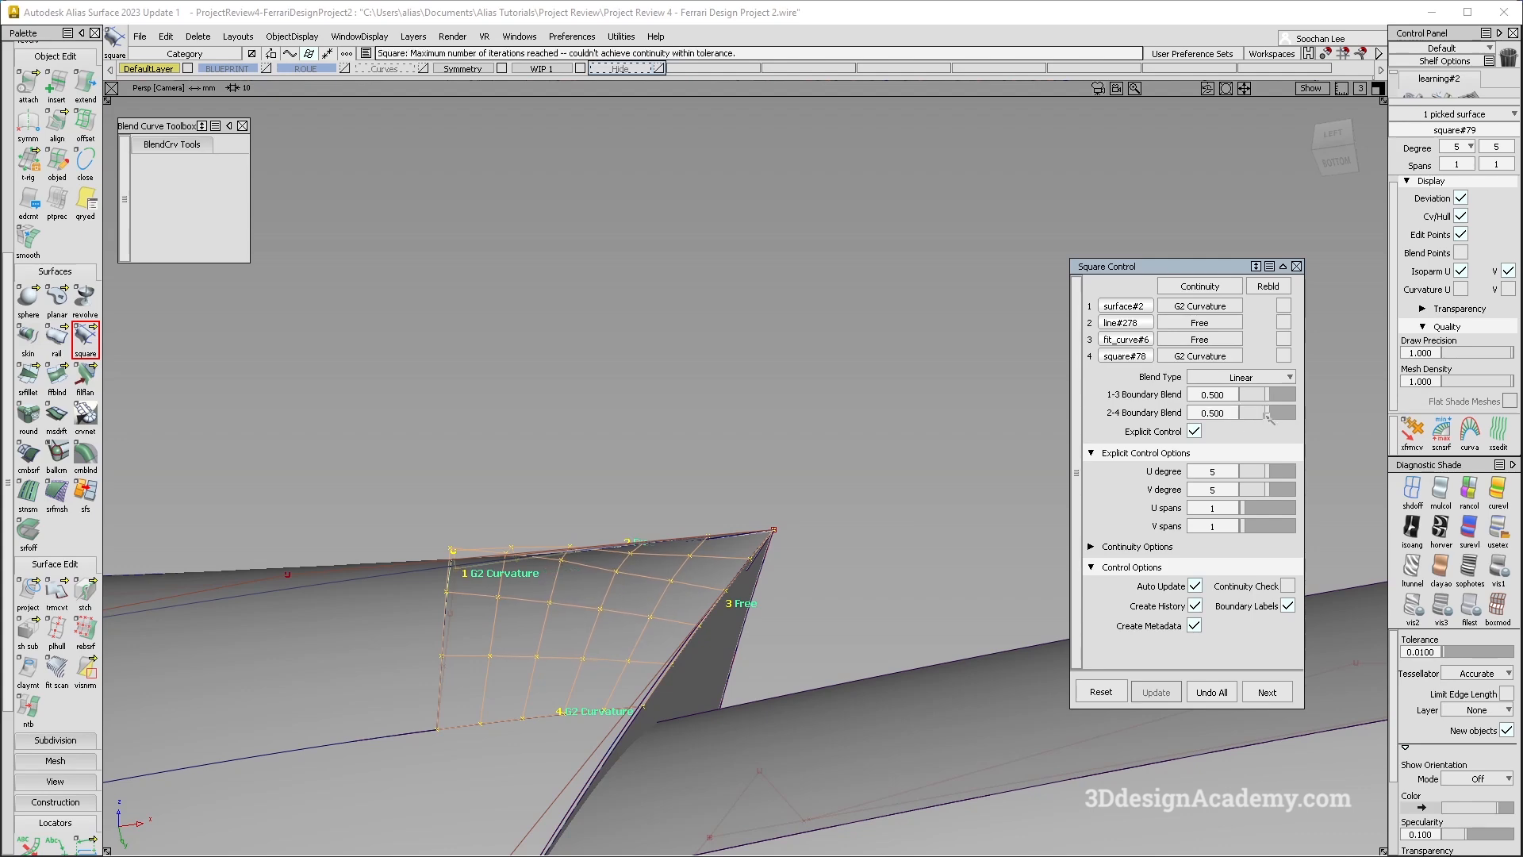
# Step: Lower the corner patch's V degree to 3 and check the resulting control mesh
pyautogui.keyDown('alt'); pyautogui.keyDown('shift'); pyautogui.moveTo(567, 415); pyautogui.dragTo(595, 627); pyautogui.keyUp('shift'); pyautogui.keyUp('alt')
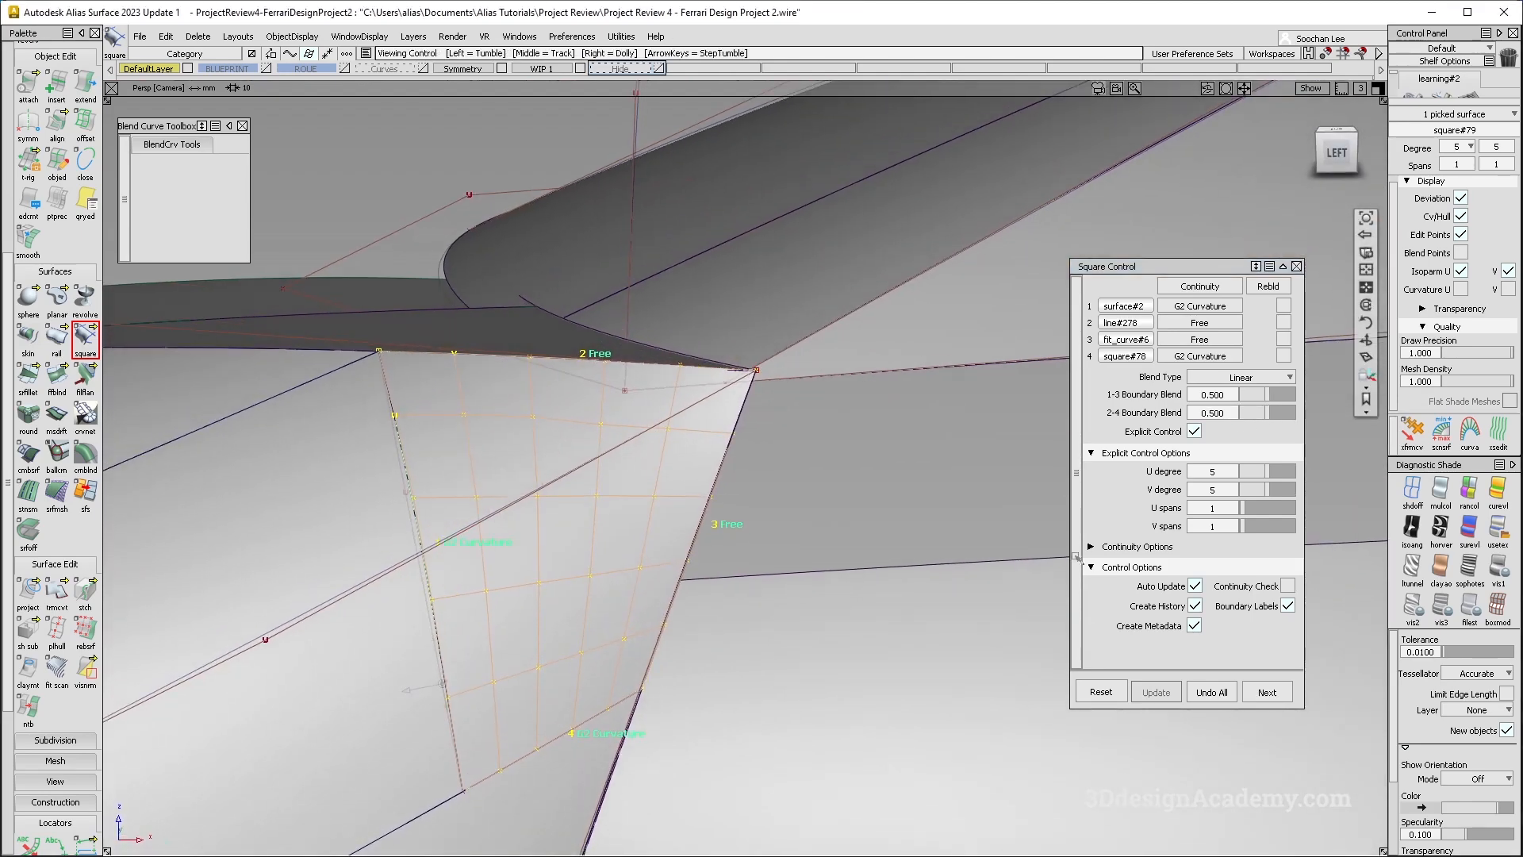
pyautogui.click(1260, 471)
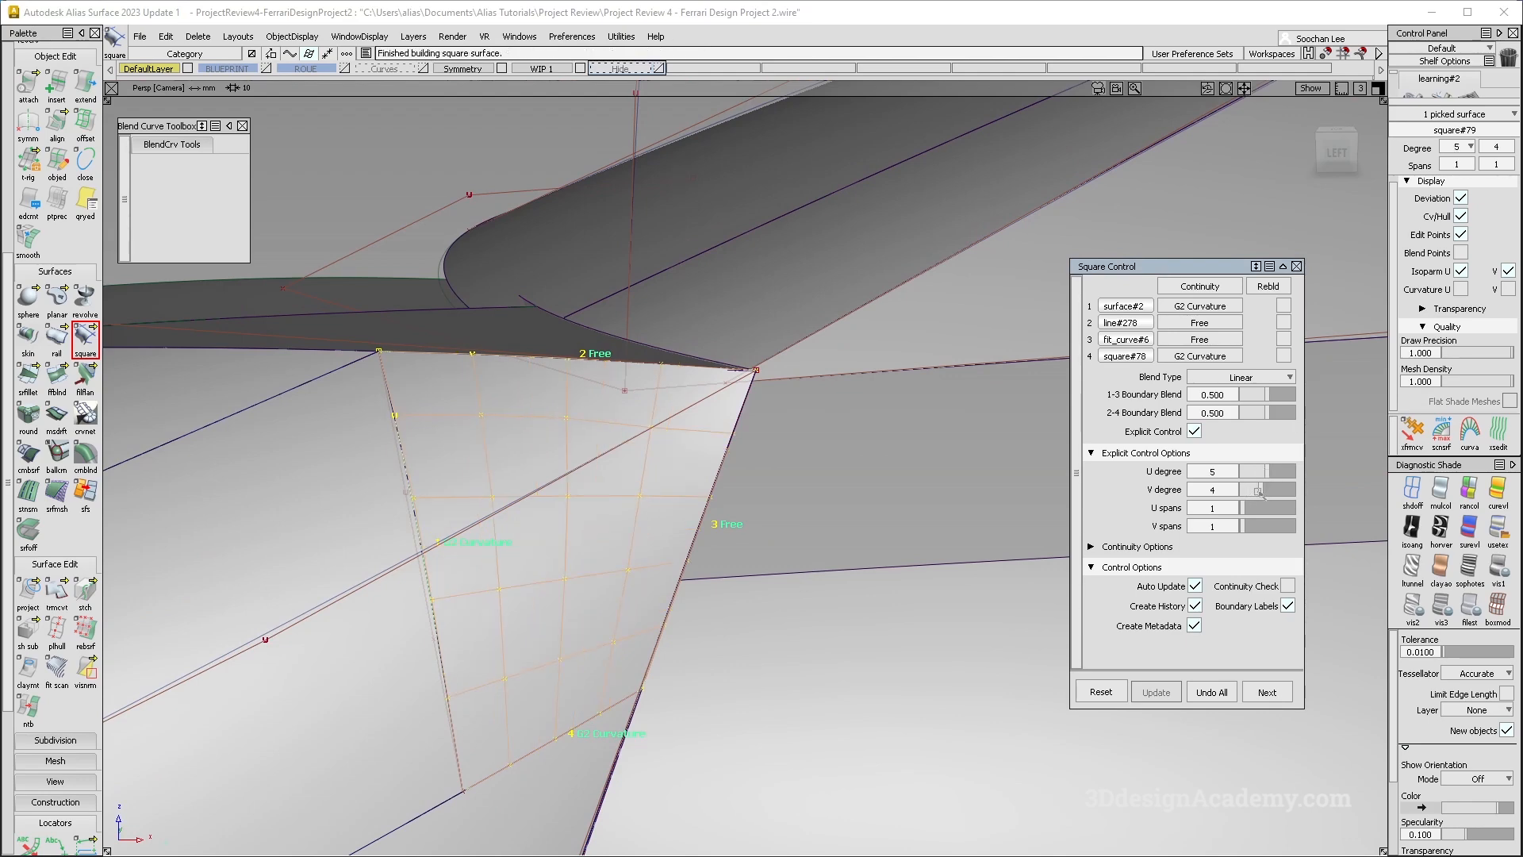
pyautogui.keyDown('alt'); pyautogui.keyDown('shift'); pyautogui.moveTo(652, 714); pyautogui.dragTo(646, 516); pyautogui.keyUp('shift'); pyautogui.keyUp('alt')
pyautogui.moveTo(668, 734)
pyautogui.keyDown('alt'); pyautogui.keyDown('shift'); pyautogui.mouseDown()
pyautogui.moveTo(664, 616)
pyautogui.moveTo(489, 662)
pyautogui.moveTo(606, 513)
pyautogui.moveTo(613, 549)
pyautogui.moveTo(571, 547)
pyautogui.moveTo(313, 475)
pyautogui.moveTo(530, 537)
pyautogui.moveTo(578, 673)
pyautogui.moveTo(632, 558)
pyautogui.moveTo(704, 495)
pyautogui.mouseUp(); pyautogui.keyUp('shift'); pyautogui.keyUp('alt')
pyautogui.keyDown('alt'); pyautogui.keyDown('shift'); pyautogui.moveTo(722, 630); pyautogui.dragTo(822, 371); pyautogui.keyUp('shift'); pyautogui.keyUp('alt')
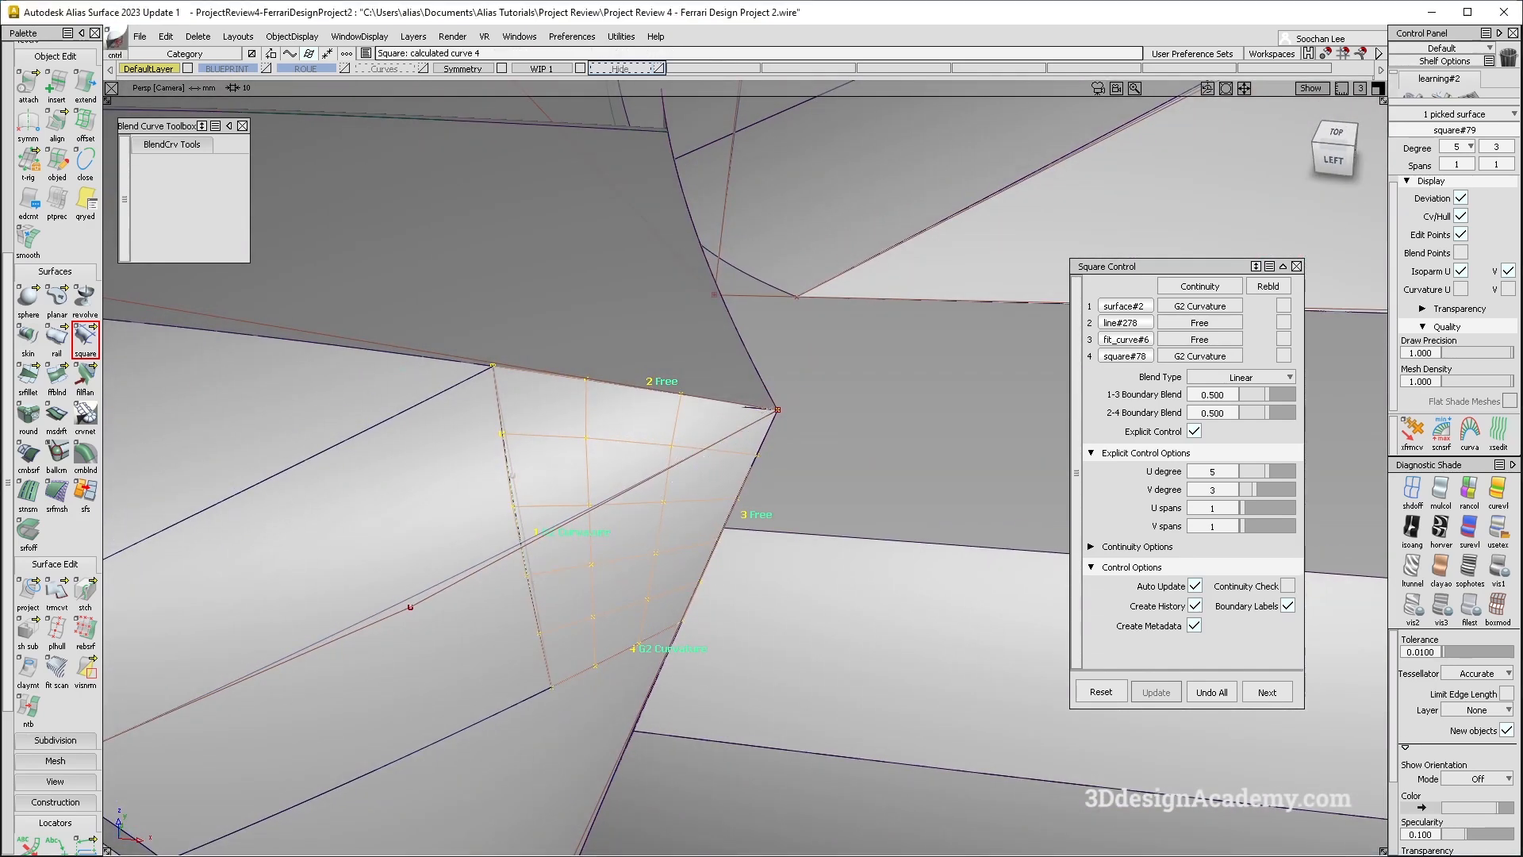
# Step: Switch to the Showroom surface evaluation shading and check the highlight flow from the fillet into the corner patch
pyautogui.keyDown('ctrl'); pyautogui.keyDown('shift'); pyautogui.moveTo(607, 742); pyautogui.dragTo(615, 655); pyautogui.keyUp('shift'); pyautogui.keyUp('ctrl')
pyautogui.keyDown('ctrl'); pyautogui.keyDown('shift'); pyautogui.moveTo(745, 690); pyautogui.dragTo(690, 606, button='right'); pyautogui.keyUp('shift'); pyautogui.keyUp('ctrl')
pyautogui.click(1470, 529)
pyautogui.moveTo(792, 584)
pyautogui.keyDown('alt'); pyautogui.keyDown('shift'); pyautogui.mouseDown()
pyautogui.moveTo(738, 468)
pyautogui.moveTo(638, 460)
pyautogui.mouseUp(); pyautogui.keyUp('shift'); pyautogui.keyUp('alt')
pyautogui.keyDown('alt'); pyautogui.keyDown('shift'); pyautogui.moveTo(726, 441); pyautogui.dragTo(765, 498); pyautogui.keyUp('shift'); pyautogui.keyUp('alt')
pyautogui.keyDown('alt'); pyautogui.keyDown('shift'); pyautogui.moveTo(783, 544); pyautogui.dragTo(689, 409); pyautogui.keyUp('shift'); pyautogui.keyUp('alt')
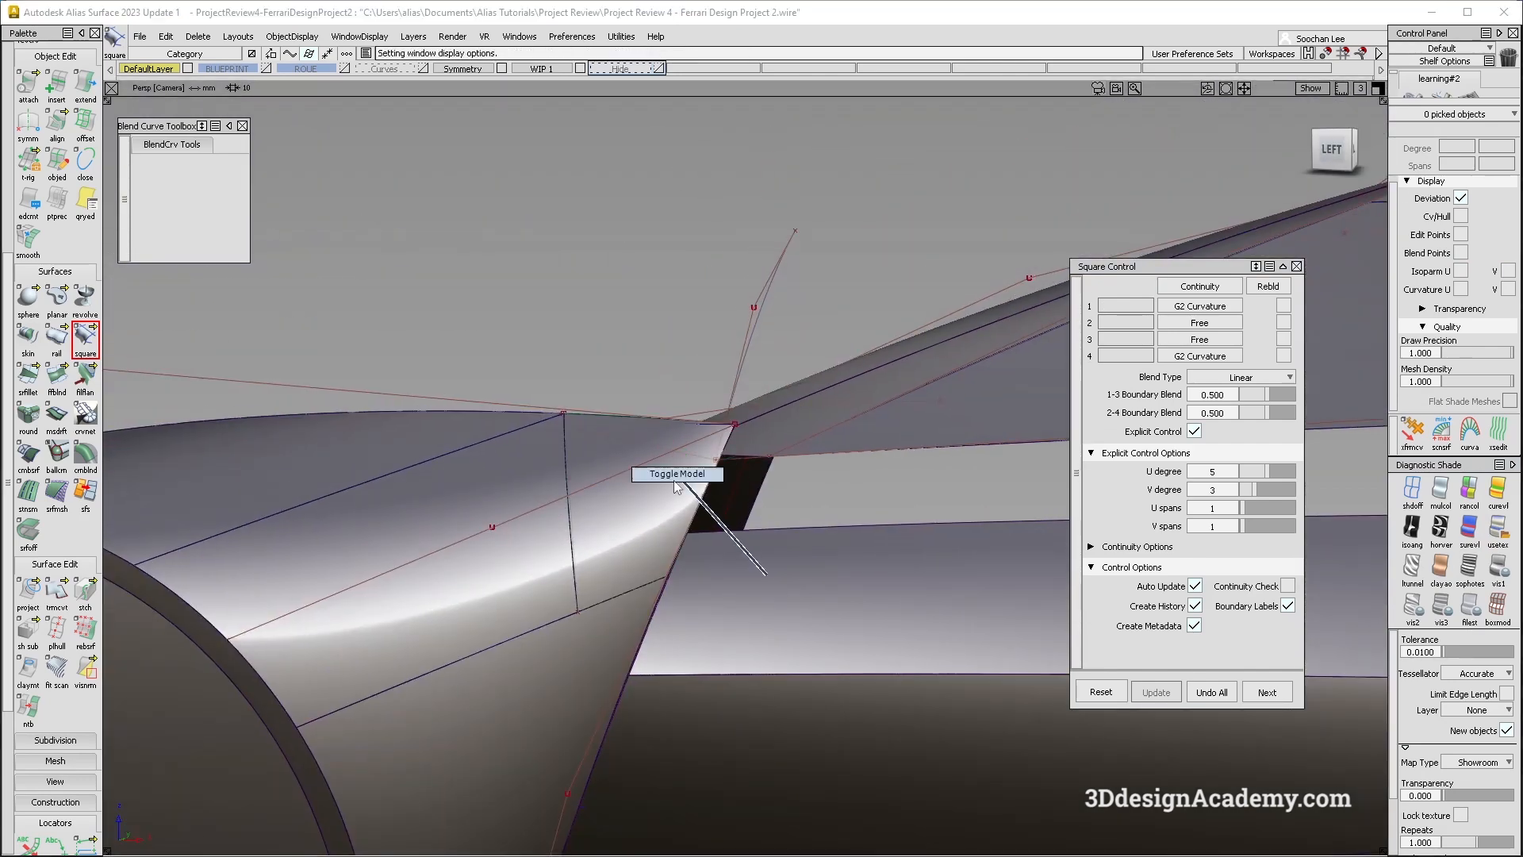
# Step: Toggle the model lines and inspect the fender highlights around the corner and across the whole front end
pyautogui.keyDown('alt'); pyautogui.keyDown('shift'); pyautogui.moveTo(673, 479); pyautogui.dragTo(624, 515, button='right'); pyautogui.keyUp('shift'); pyautogui.keyUp('alt')
pyautogui.keyDown('alt'); pyautogui.keyDown('shift'); pyautogui.moveTo(623, 516); pyautogui.dragTo(520, 537); pyautogui.keyUp('shift'); pyautogui.keyUp('alt')
pyautogui.keyDown('alt'); pyautogui.keyDown('shift'); pyautogui.moveTo(520, 537); pyautogui.dragTo(468, 515, button='right'); pyautogui.keyUp('shift'); pyautogui.keyUp('alt')
pyautogui.keyDown('alt'); pyautogui.keyDown('shift'); pyautogui.moveTo(468, 515); pyautogui.dragTo(709, 502); pyautogui.keyUp('shift'); pyautogui.keyUp('alt')
pyautogui.keyDown('alt'); pyautogui.keyDown('shift'); pyautogui.moveTo(635, 555); pyautogui.dragTo(671, 585); pyautogui.keyUp('shift'); pyautogui.keyUp('alt')
pyautogui.keyDown('alt'); pyautogui.keyDown('shift'); pyautogui.moveTo(560, 588); pyautogui.dragTo(695, 413); pyautogui.keyUp('shift'); pyautogui.keyUp('alt')
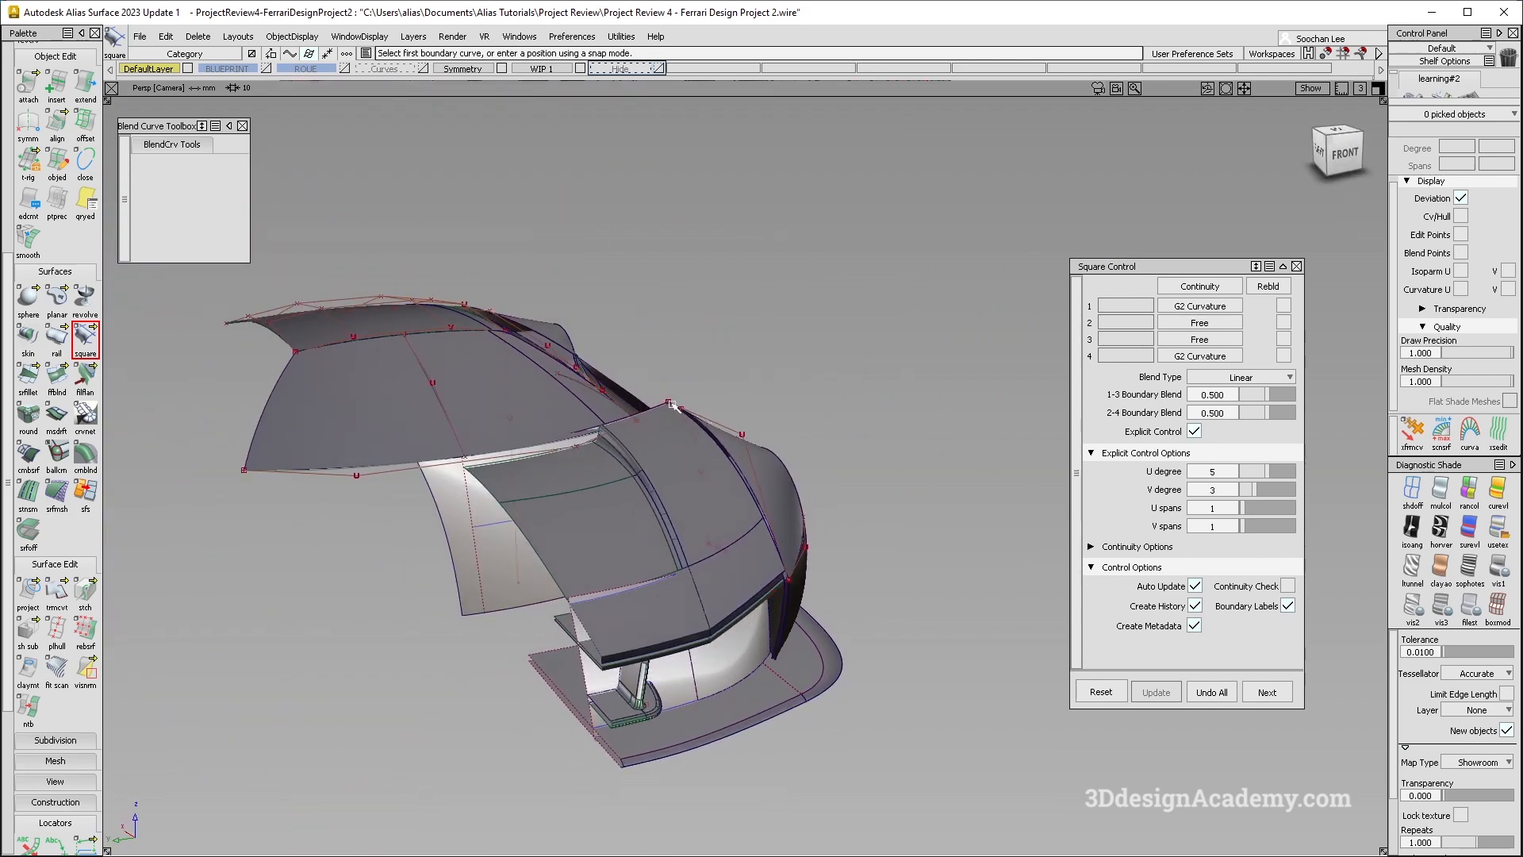
# Step: Examine the front fender and hood highlights from the front and side, and close the Square surface options
pyautogui.keyDown('alt'); pyautogui.keyDown('shift'); pyautogui.moveTo(720, 486); pyautogui.dragTo(777, 458); pyautogui.keyUp('shift'); pyautogui.keyUp('alt')
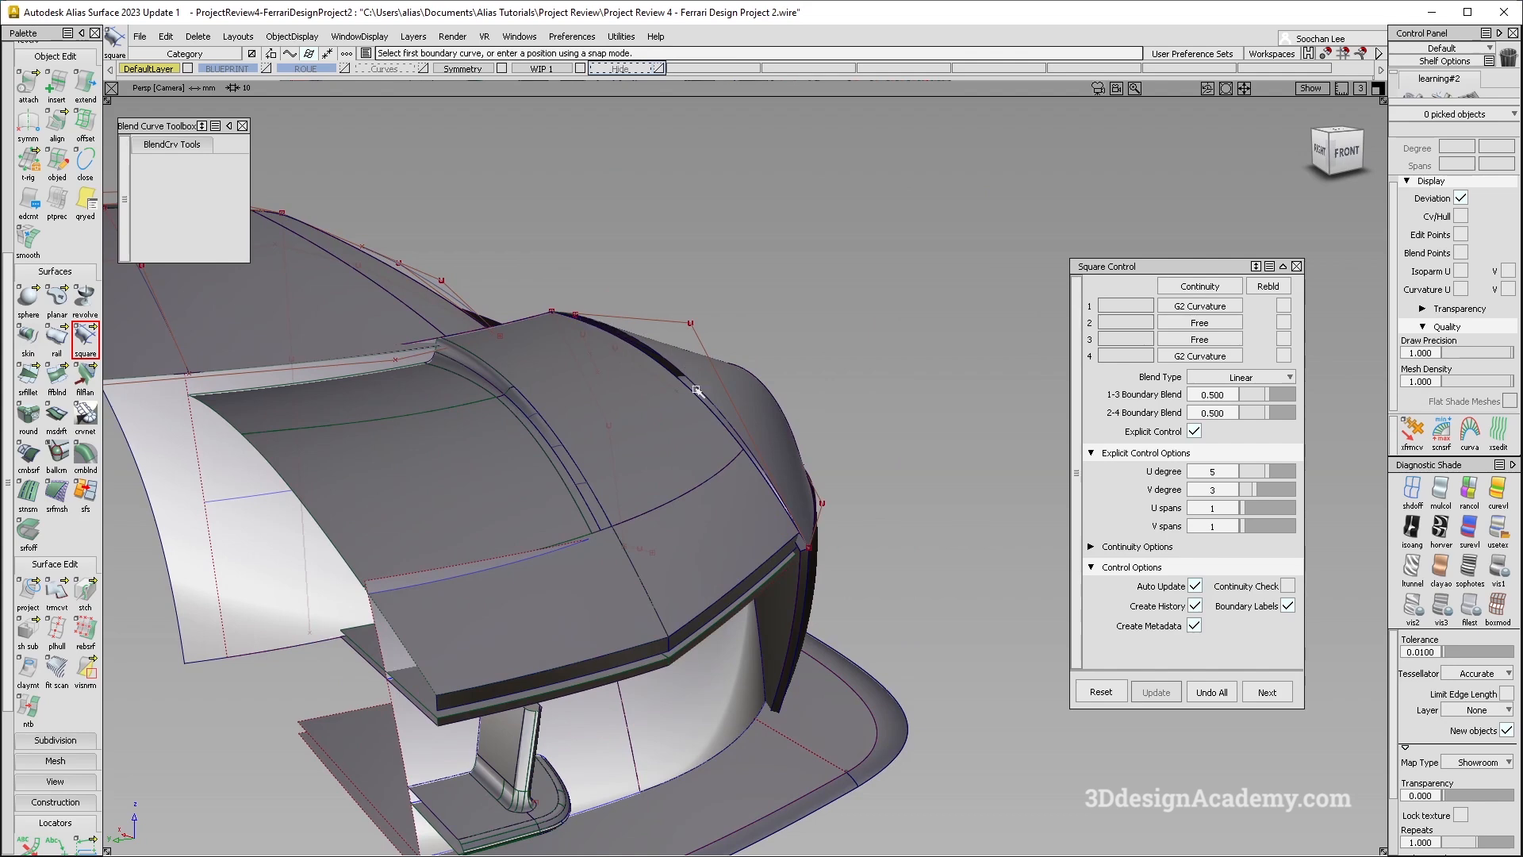
pyautogui.keyDown('alt'); pyautogui.keyDown('shift'); pyautogui.moveTo(696, 390); pyautogui.dragTo(613, 414); pyautogui.keyUp('shift'); pyautogui.keyUp('alt')
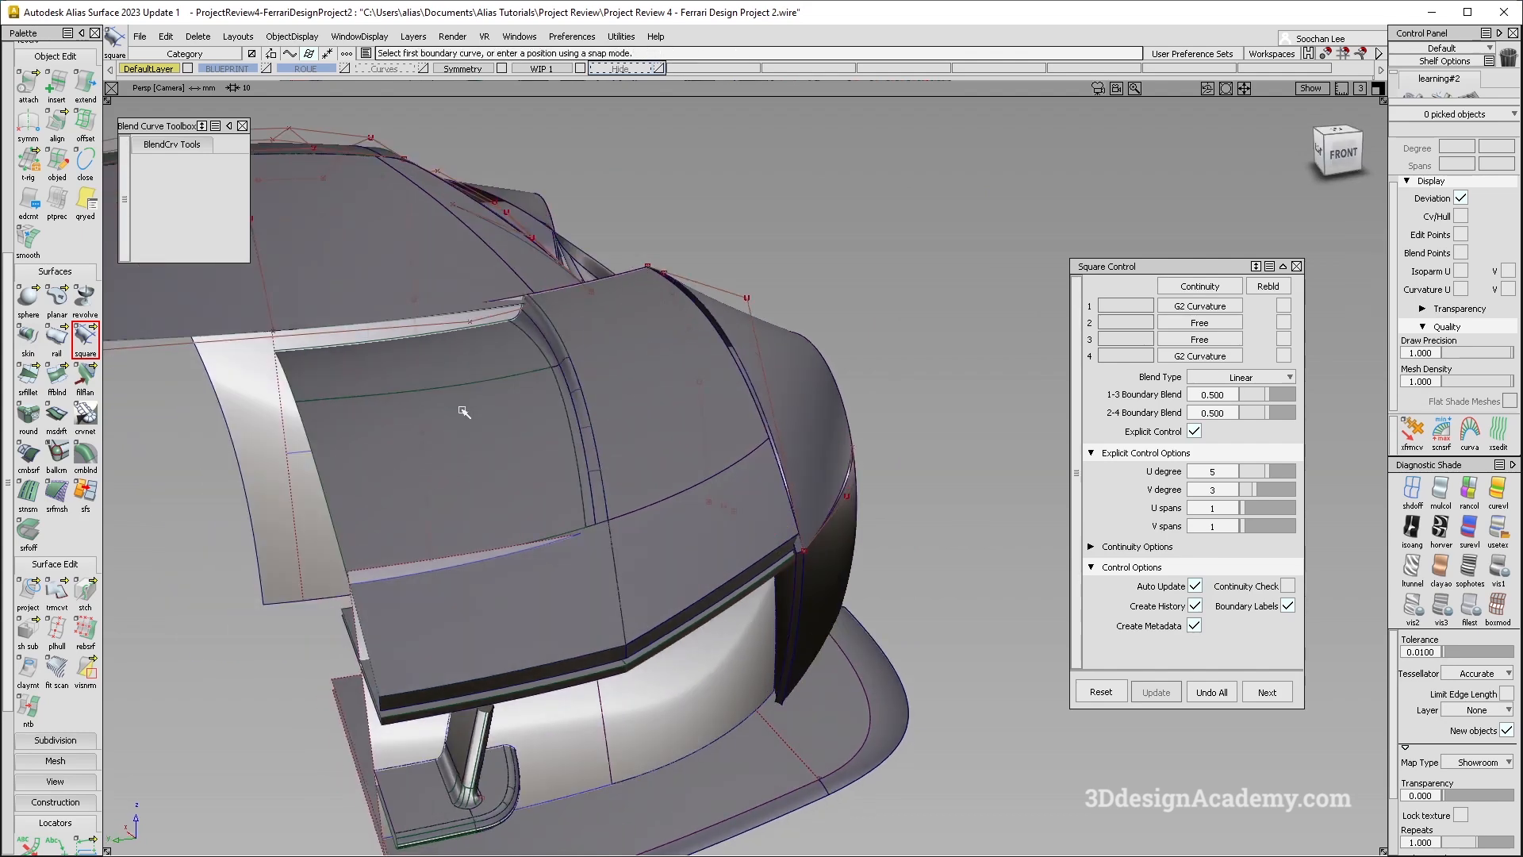
pyautogui.keyDown('alt'); pyautogui.keyDown('shift'); pyautogui.moveTo(612, 558); pyautogui.dragTo(489, 586); pyautogui.keyUp('shift'); pyautogui.keyUp('alt')
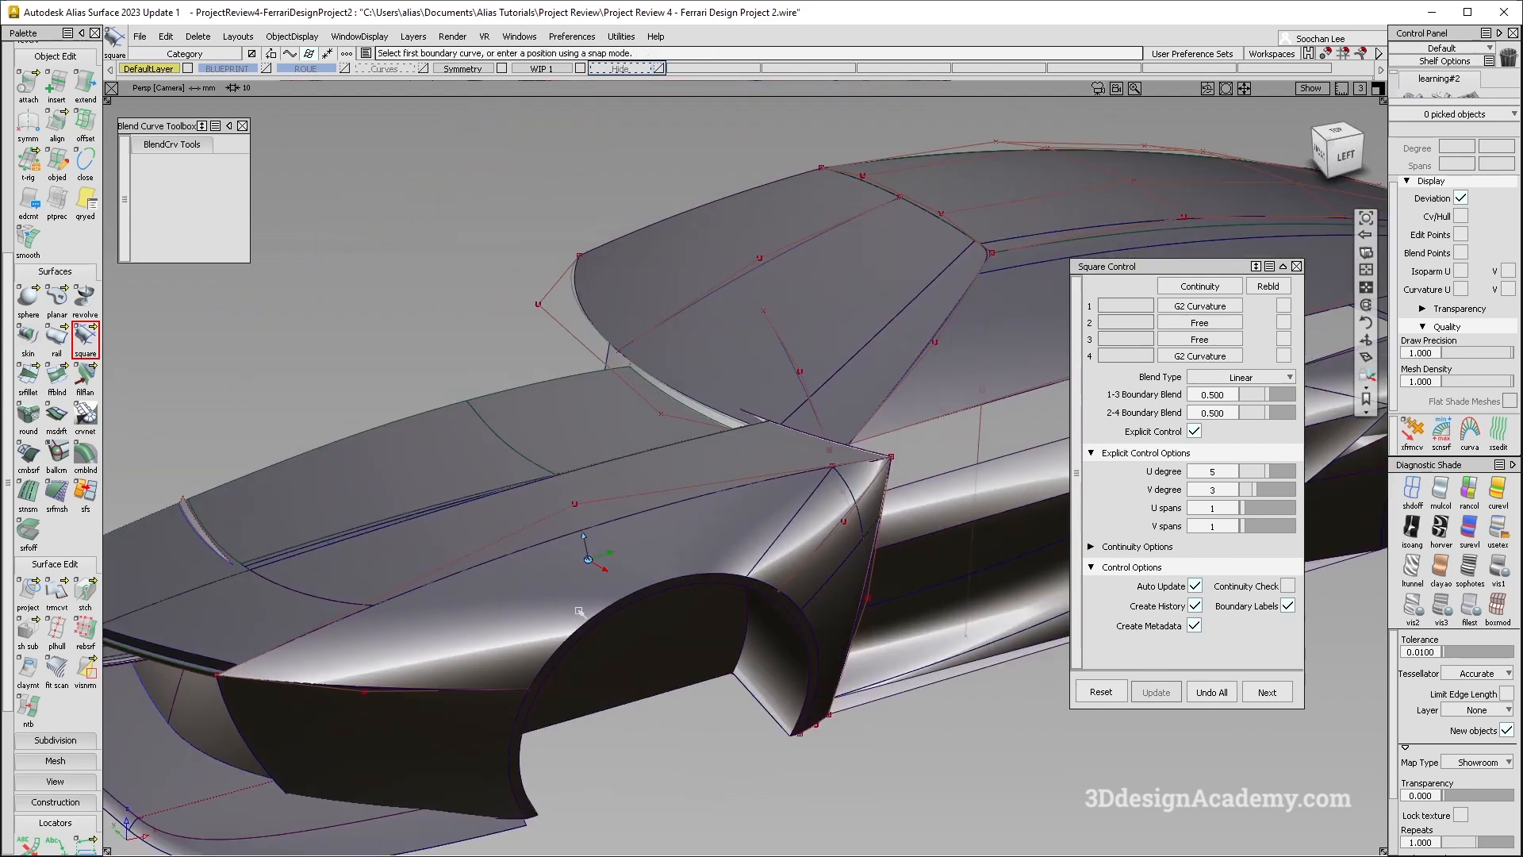
pyautogui.moveTo(888, 623)
pyautogui.keyDown('alt'); pyautogui.keyDown('shift'); pyautogui.mouseDown()
pyautogui.moveTo(825, 577)
pyautogui.moveTo(881, 605)
pyautogui.mouseUp(); pyautogui.keyUp('shift'); pyautogui.keyUp('alt')
pyautogui.click(1296, 266)
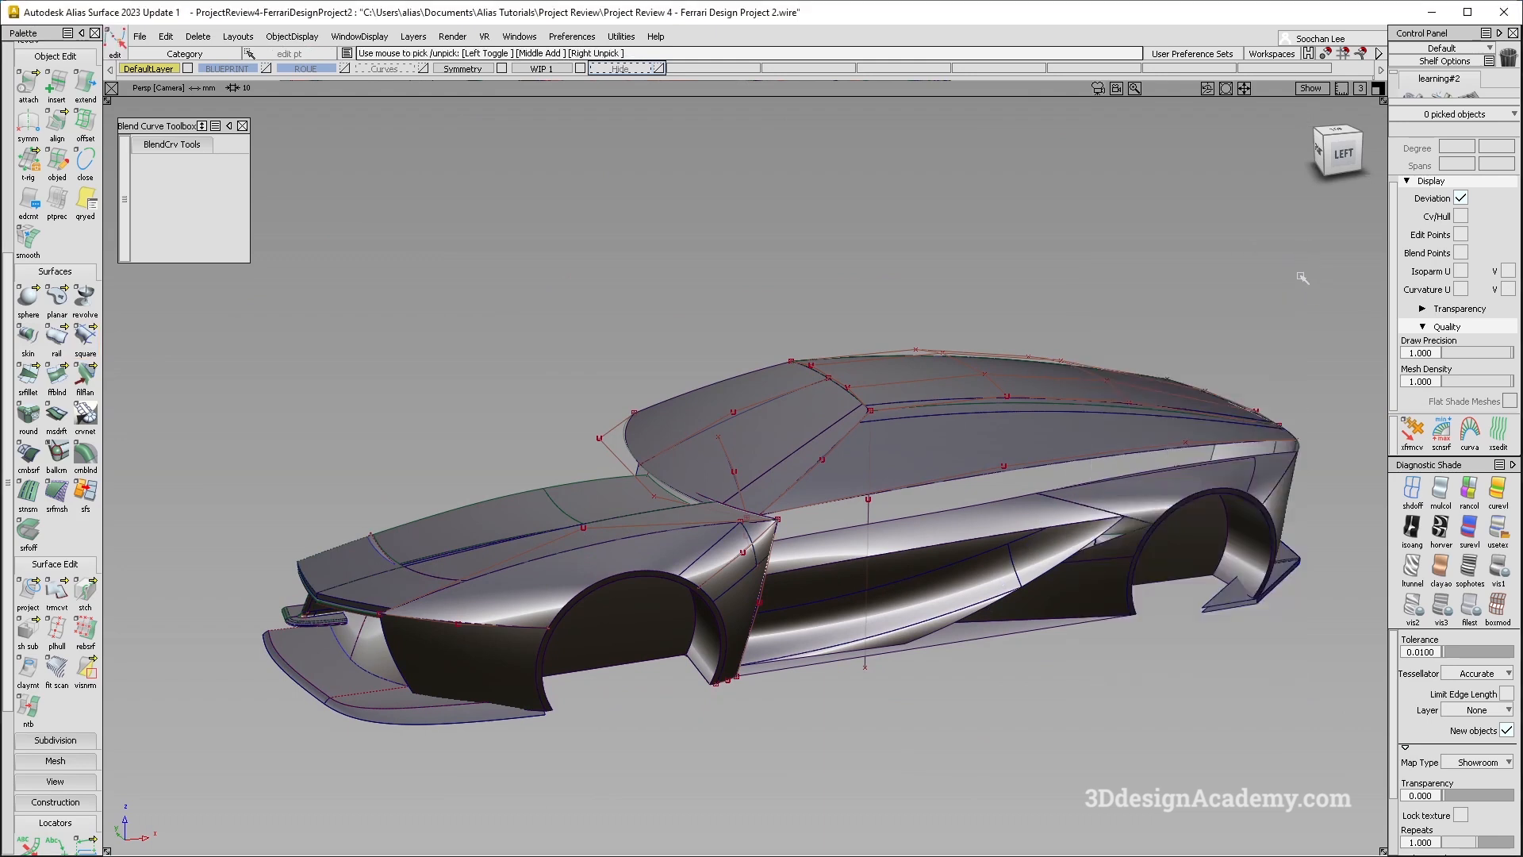
pyautogui.keyDown('alt'); pyautogui.keyDown('shift'); pyautogui.moveTo(1015, 442); pyautogui.dragTo(974, 547); pyautogui.keyUp('shift'); pyautogui.keyUp('alt')
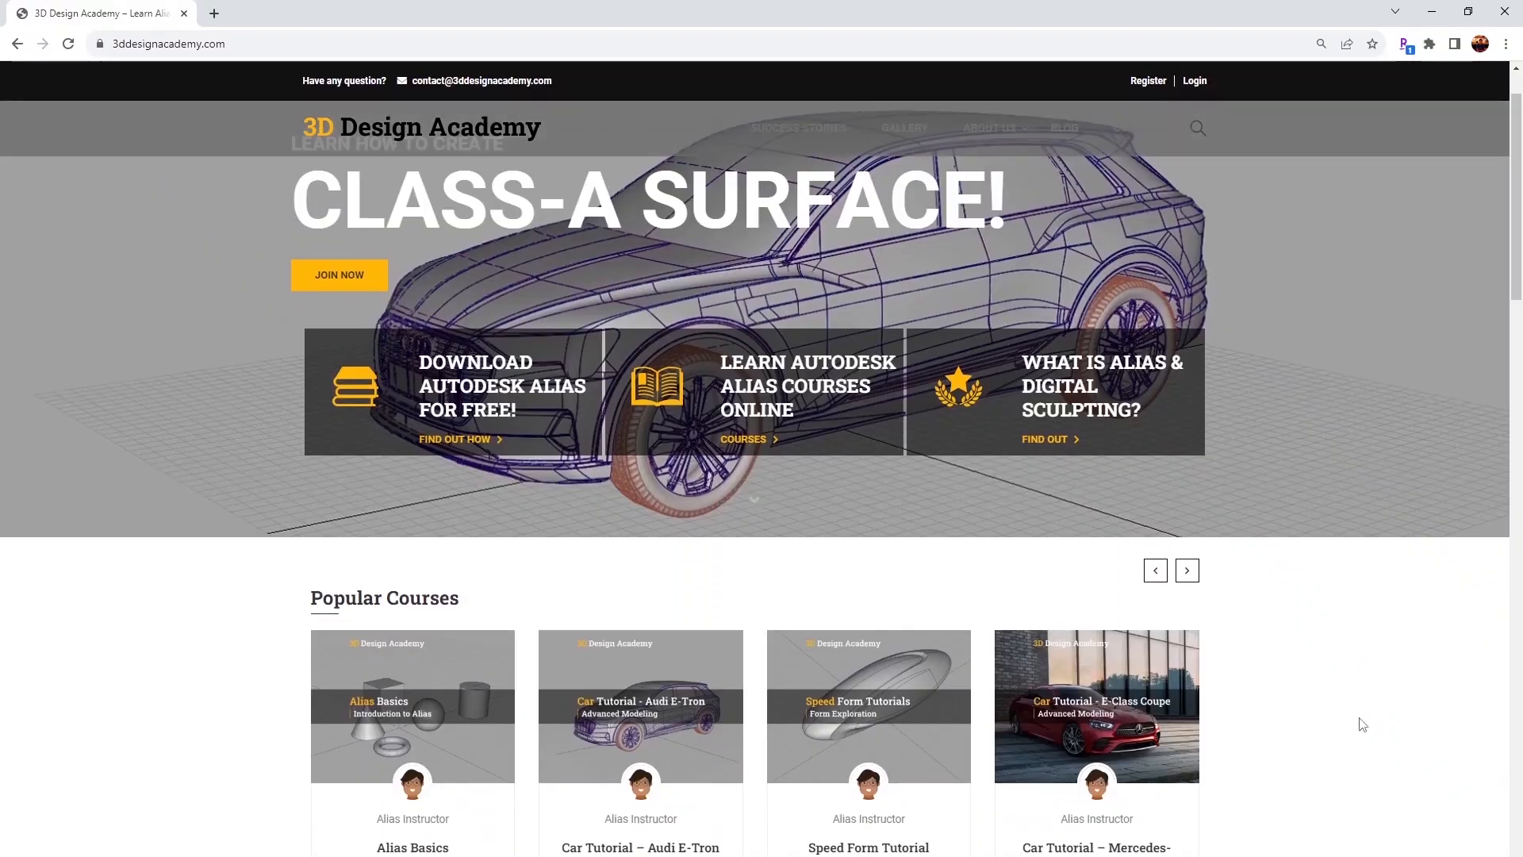
# Step: Switch to the browser, browse the popular courses on 3ddesignacademy.com, and view the Lamborghini Aventador course's curriculum
pyautogui.scroll(-4, 1360, 721)
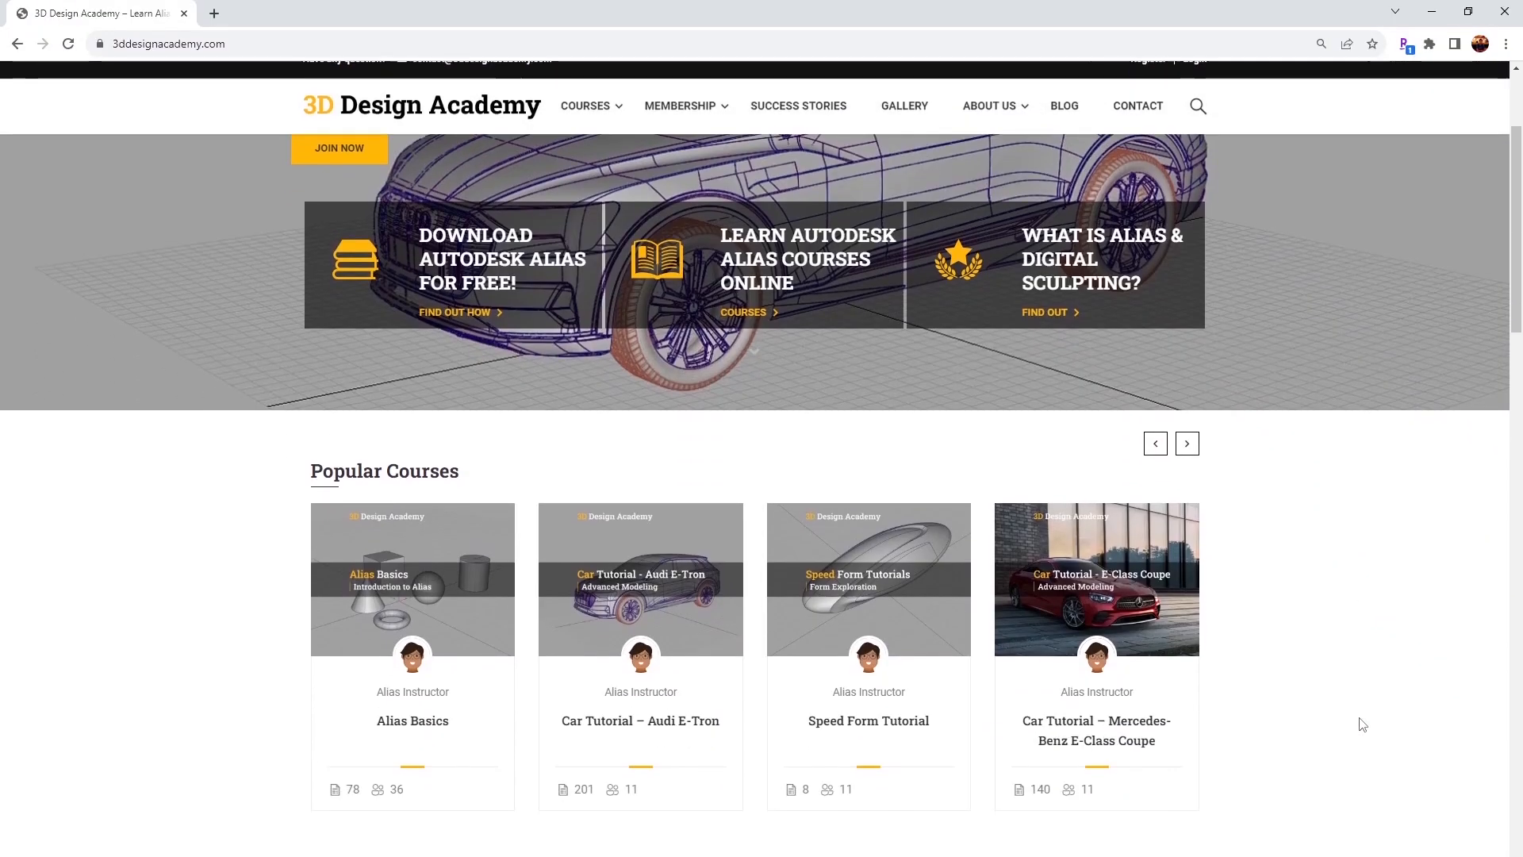
pyautogui.scroll(-2, 1360, 721)
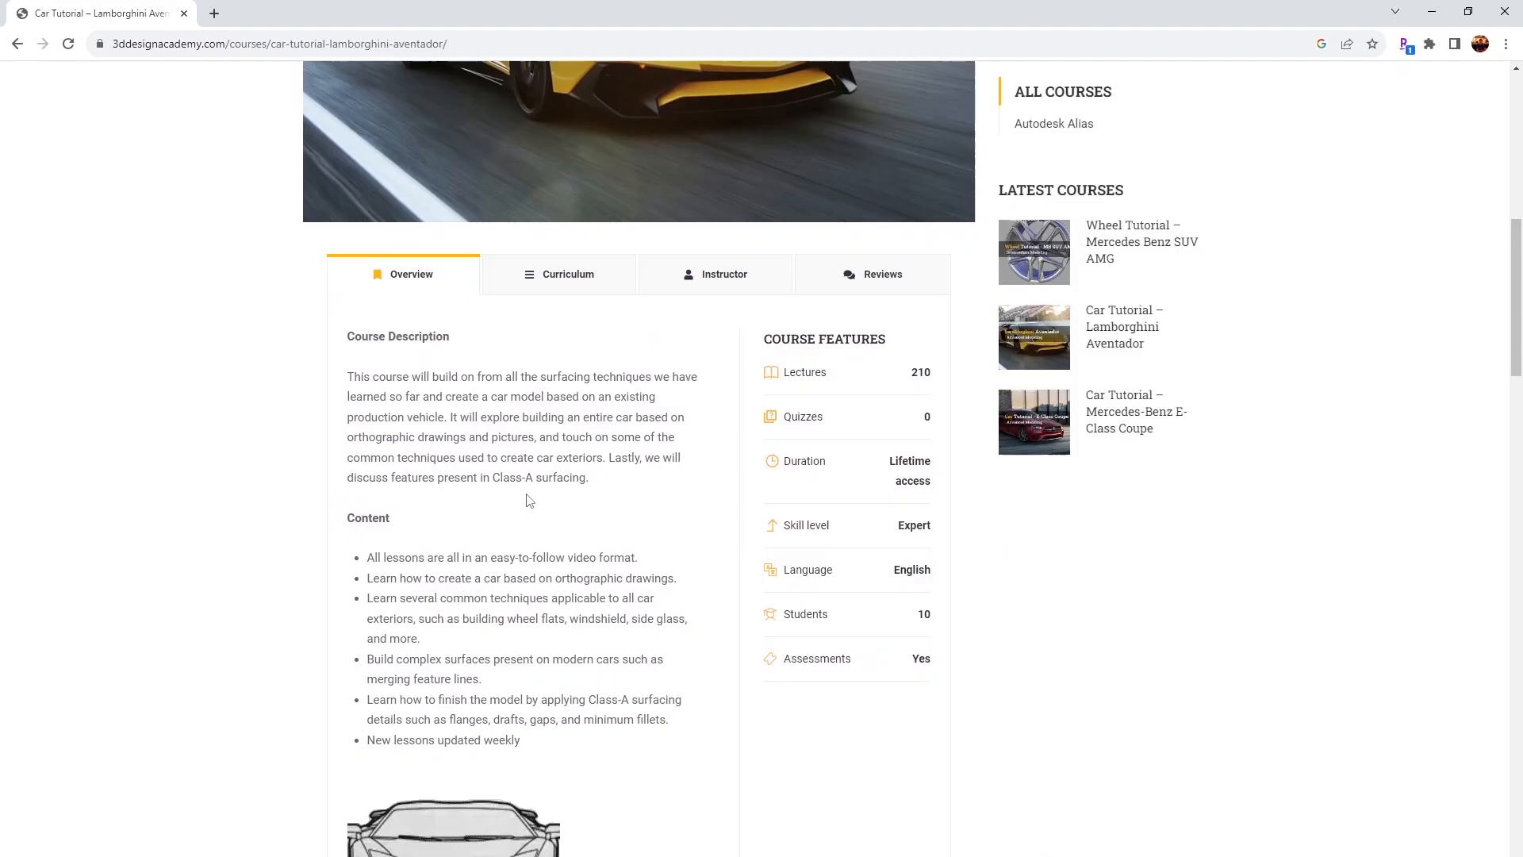
pyautogui.click(549, 291)
pyautogui.scroll(-10, 548, 396)
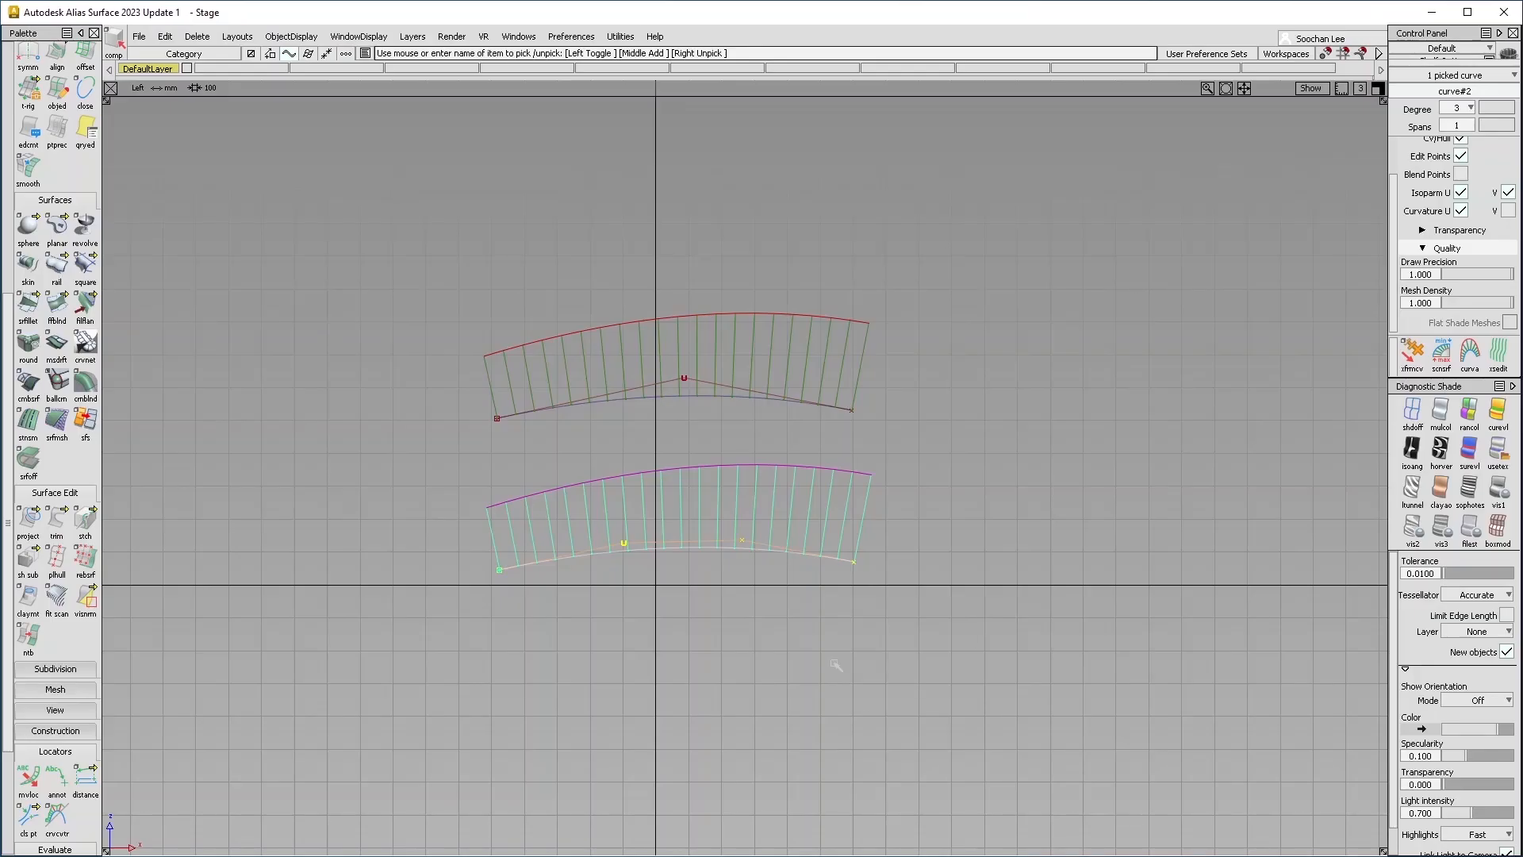
pyautogui.keyDown('ctrl'); pyautogui.keyDown('shift'); pyautogui.moveTo(636, 463); pyautogui.dragTo(748, 436); pyautogui.keyUp('shift'); pyautogui.keyUp('ctrl')
pyautogui.click(685, 379)
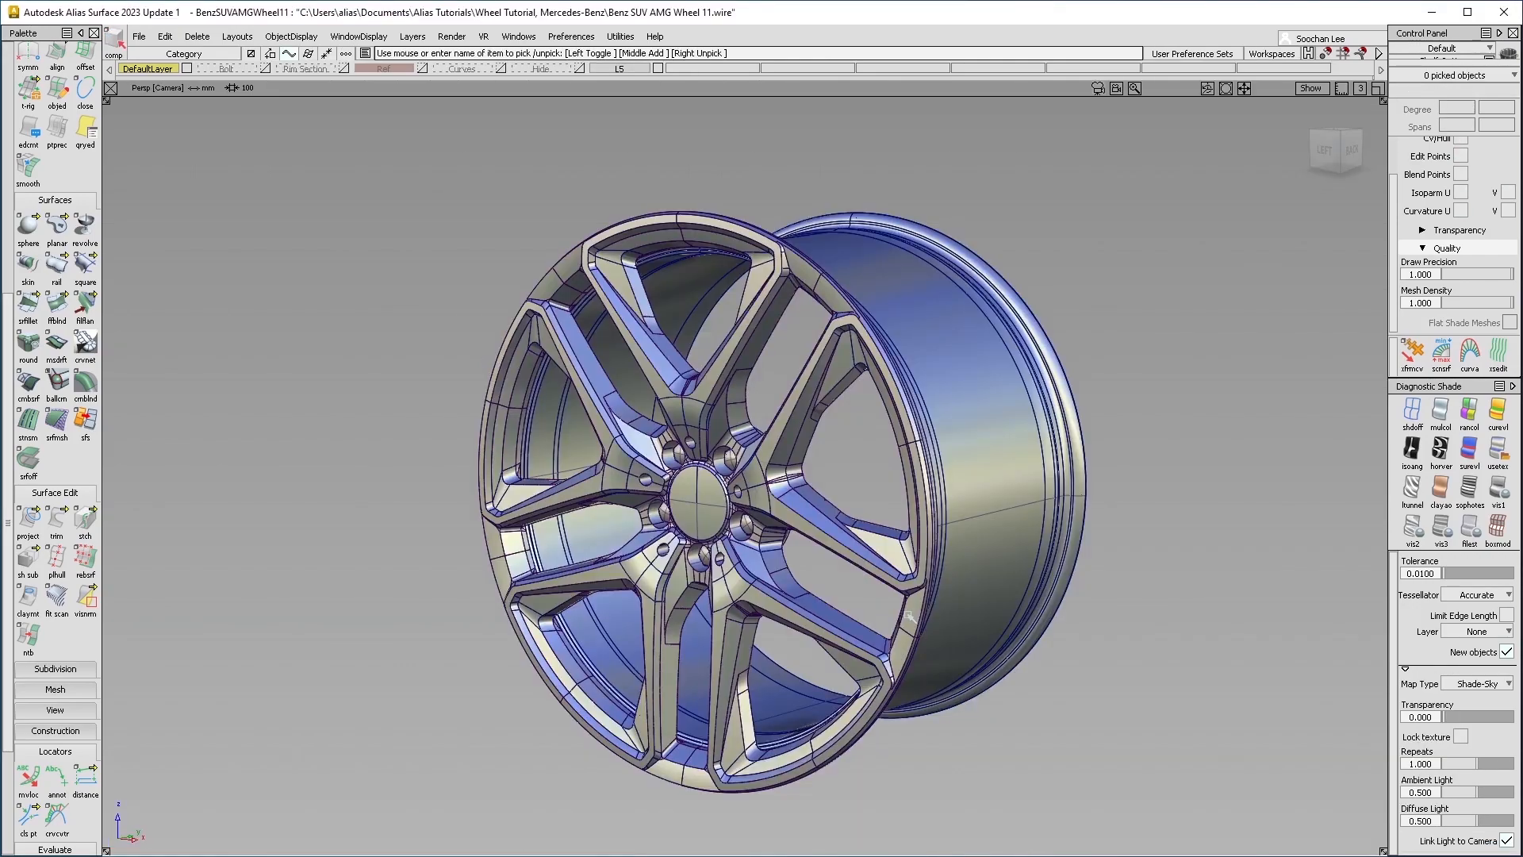
pyautogui.moveTo(888, 555)
pyautogui.keyDown('alt'); pyautogui.keyDown('shift'); pyautogui.mouseDown()
pyautogui.moveTo(839, 590)
pyautogui.moveTo(805, 646)
pyautogui.mouseUp(); pyautogui.keyUp('shift'); pyautogui.keyUp('alt')
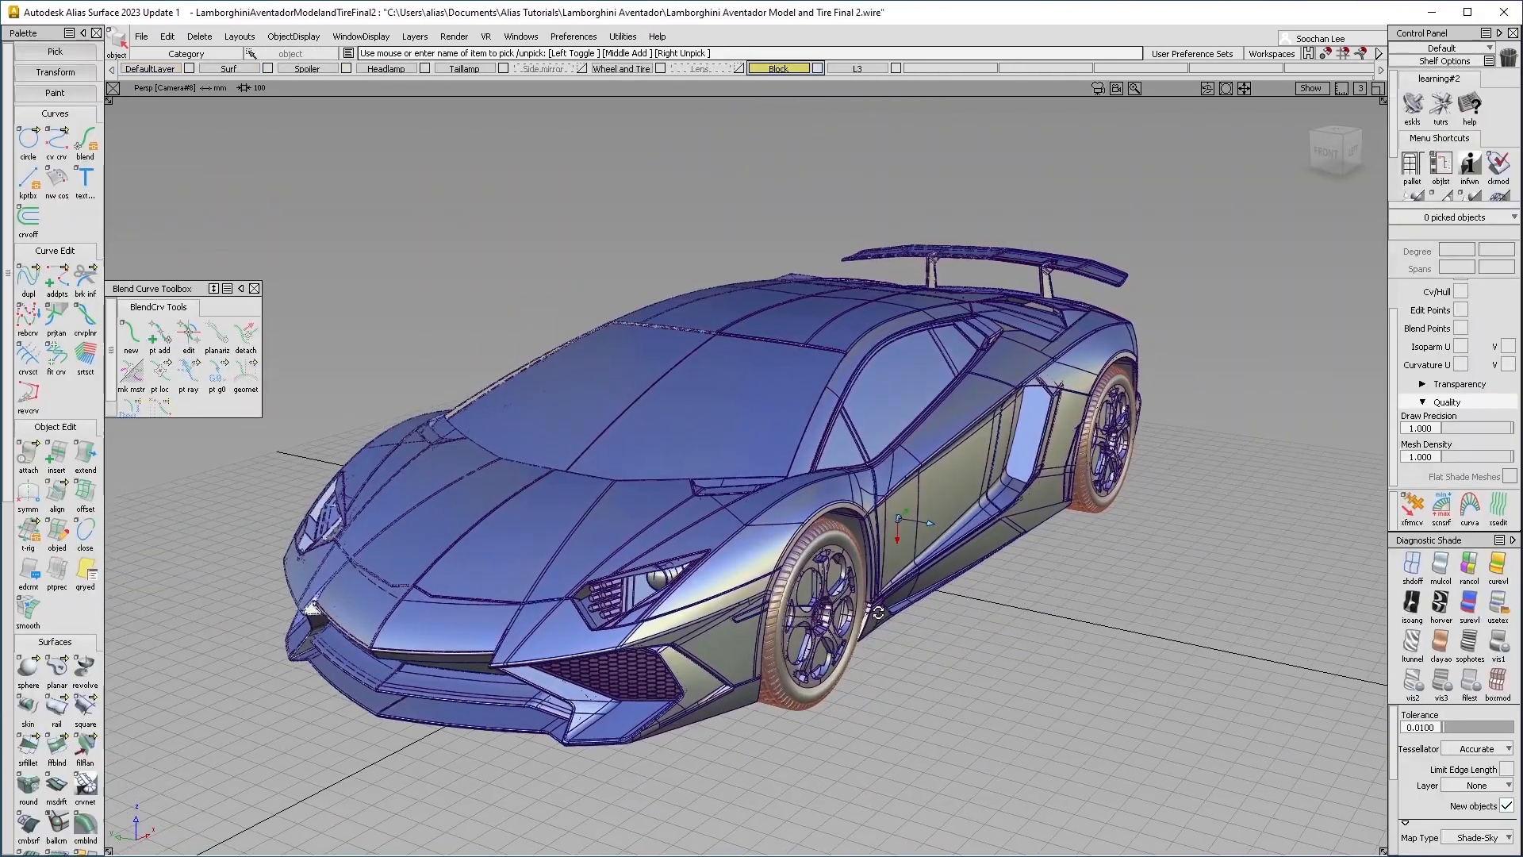
pyautogui.keyDown('alt'); pyautogui.keyDown('shift'); pyautogui.moveTo(878, 611); pyautogui.dragTo(646, 561); pyautogui.keyUp('shift'); pyautogui.keyUp('alt')
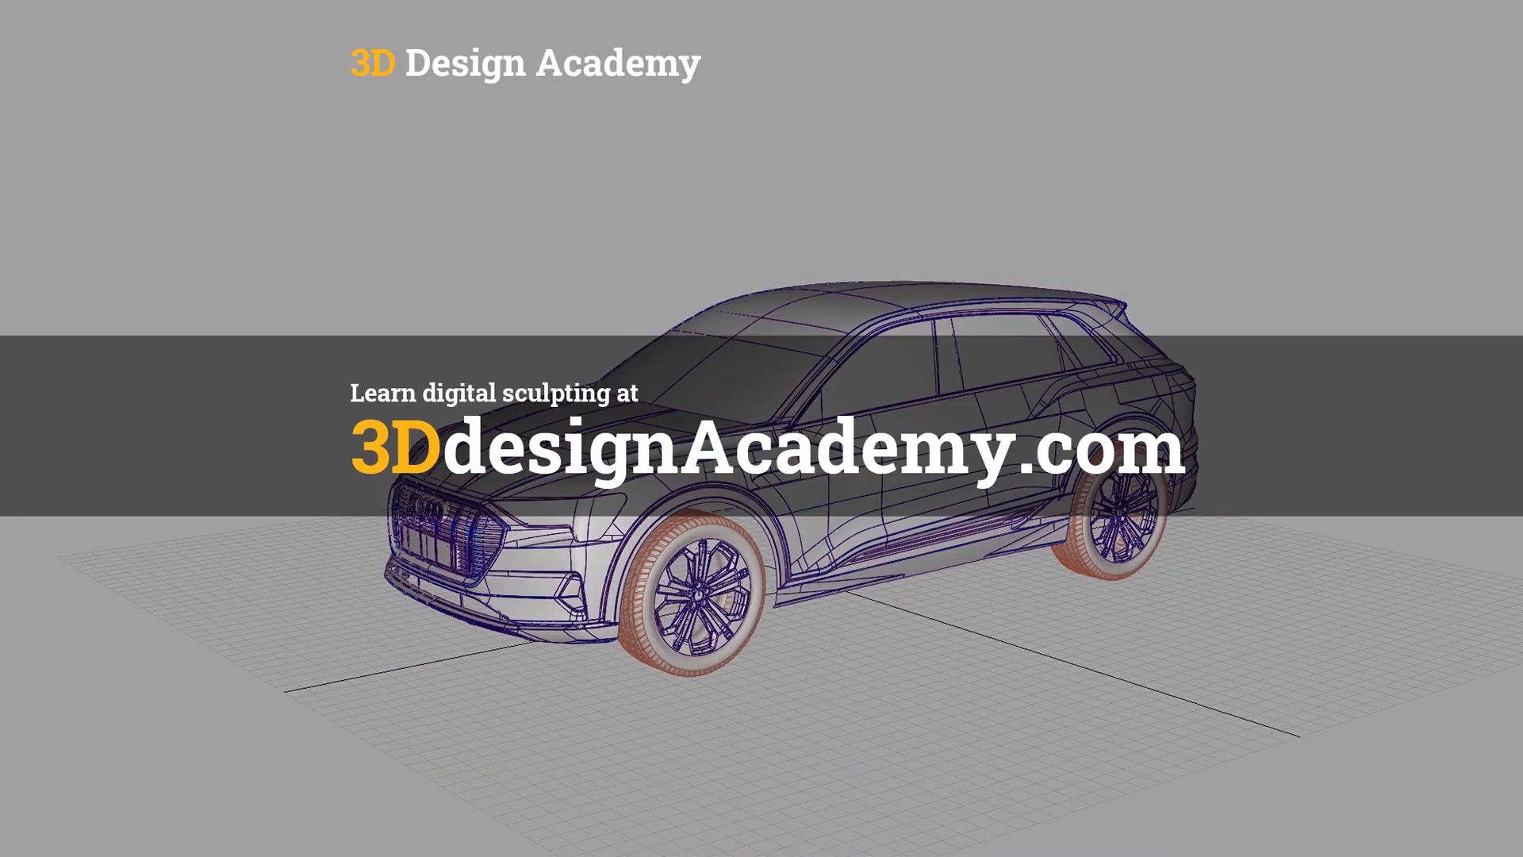